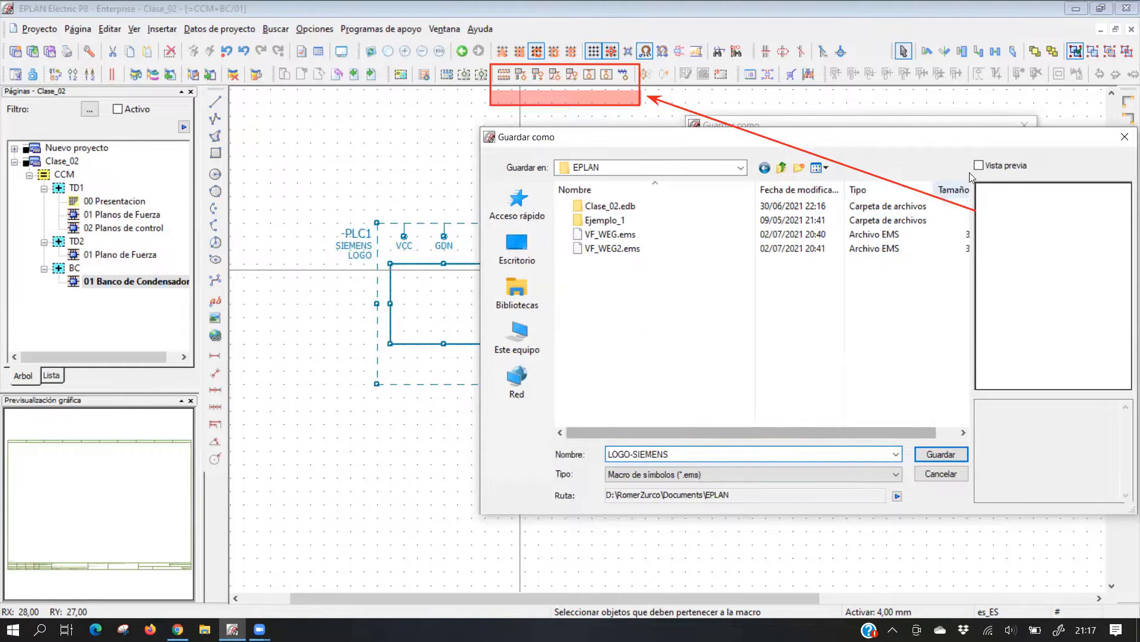
Save the PLC symbol macro under the file name LOGO-SIEMENS with preview enabled, and define its reference point at the upper end of the VCC connection
click(979, 166)
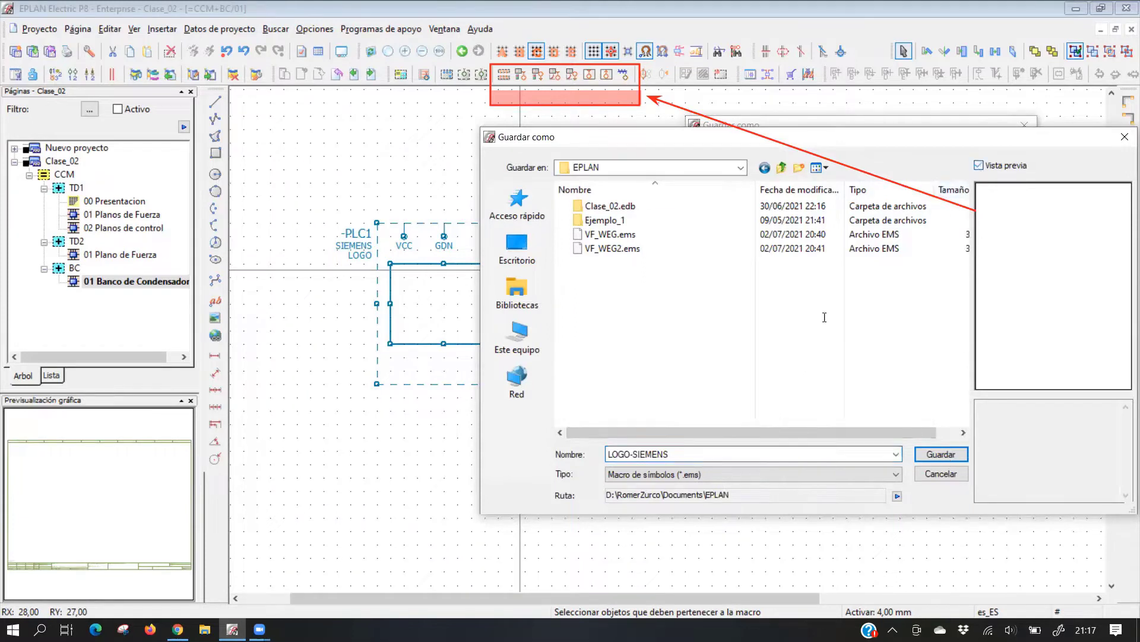
key(Return)
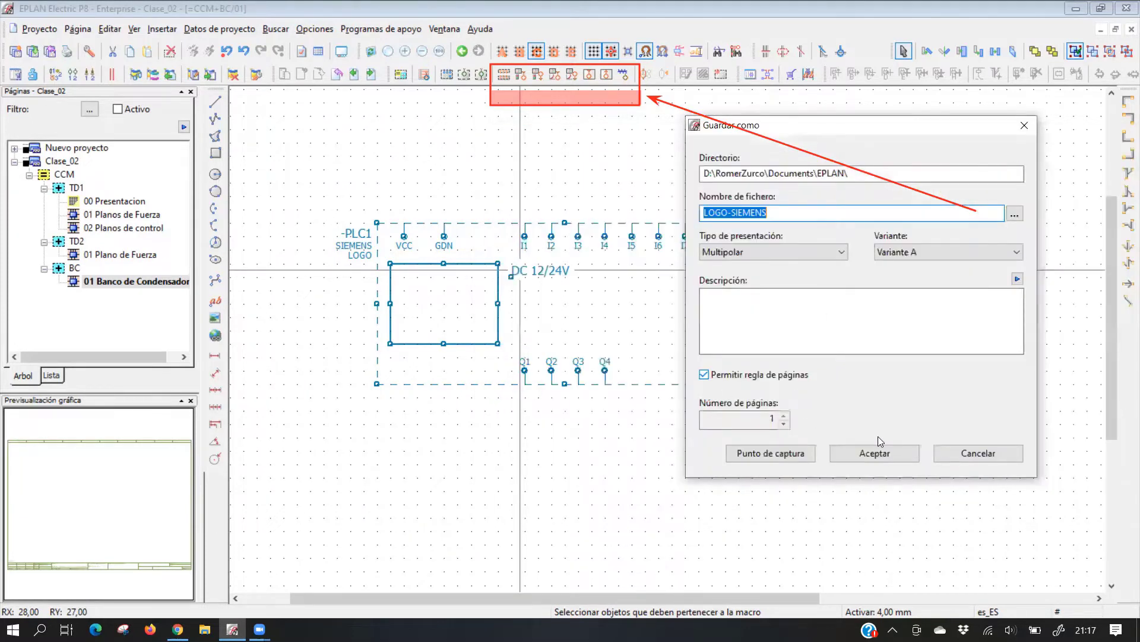
click(779, 455)
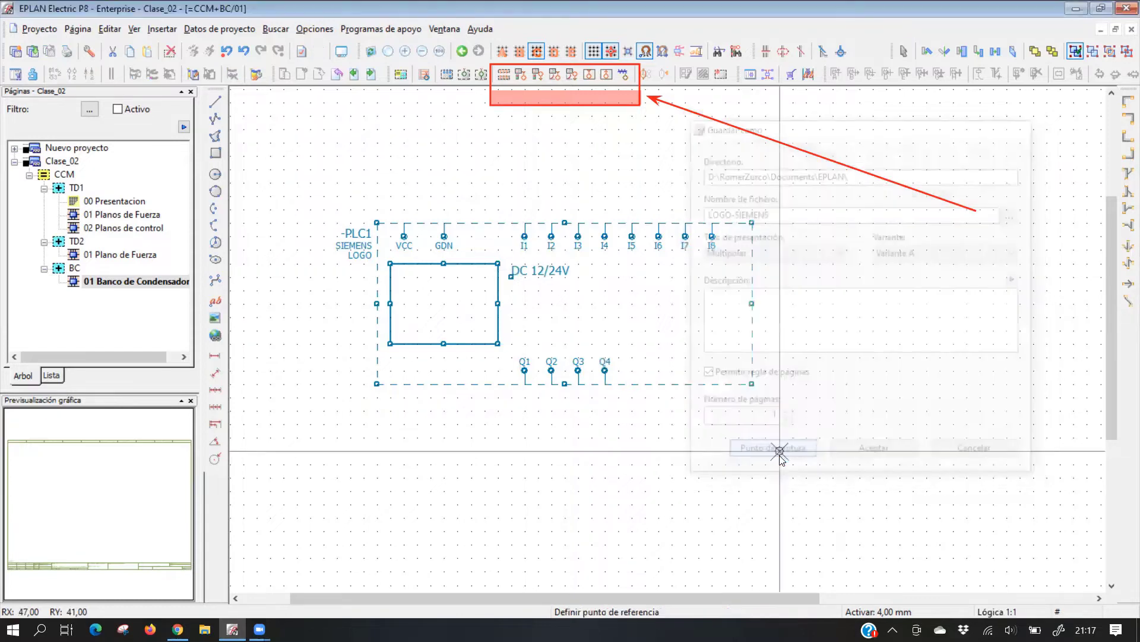
scroll(418, 245, up, 2)
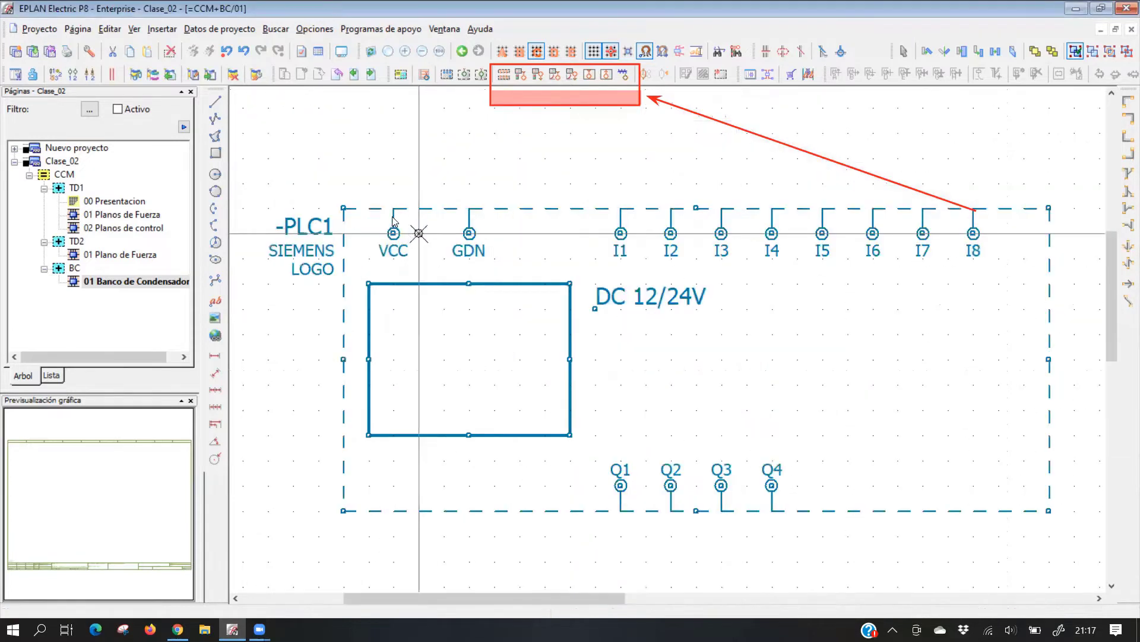
scroll(392, 209, up, 1)
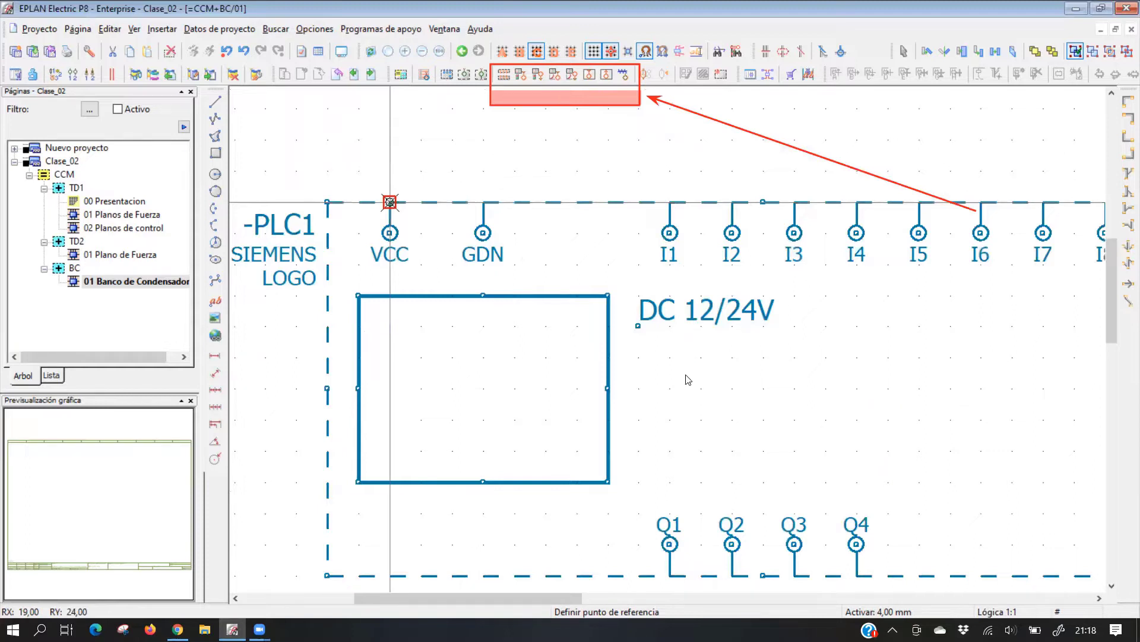
Open page 02 Planos de control under TD1 and choose the symbol macro LOGO-SIEMENS.ems for insertion
double_click(93, 229)
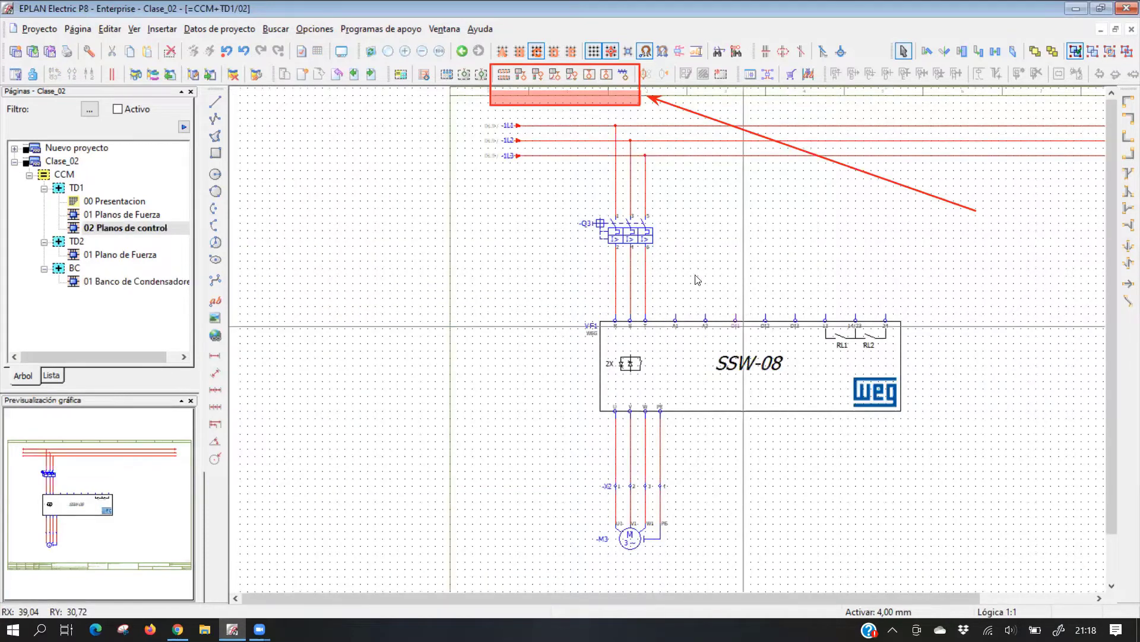
scroll(766, 328, up, 2)
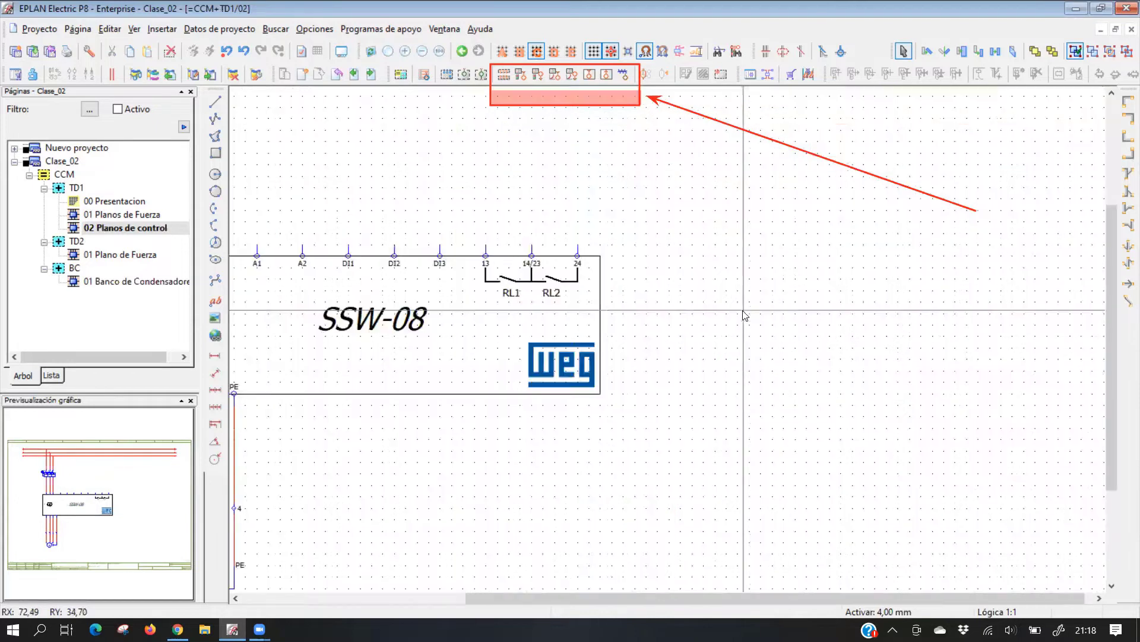
shift+scroll(683, 243, right, 2)
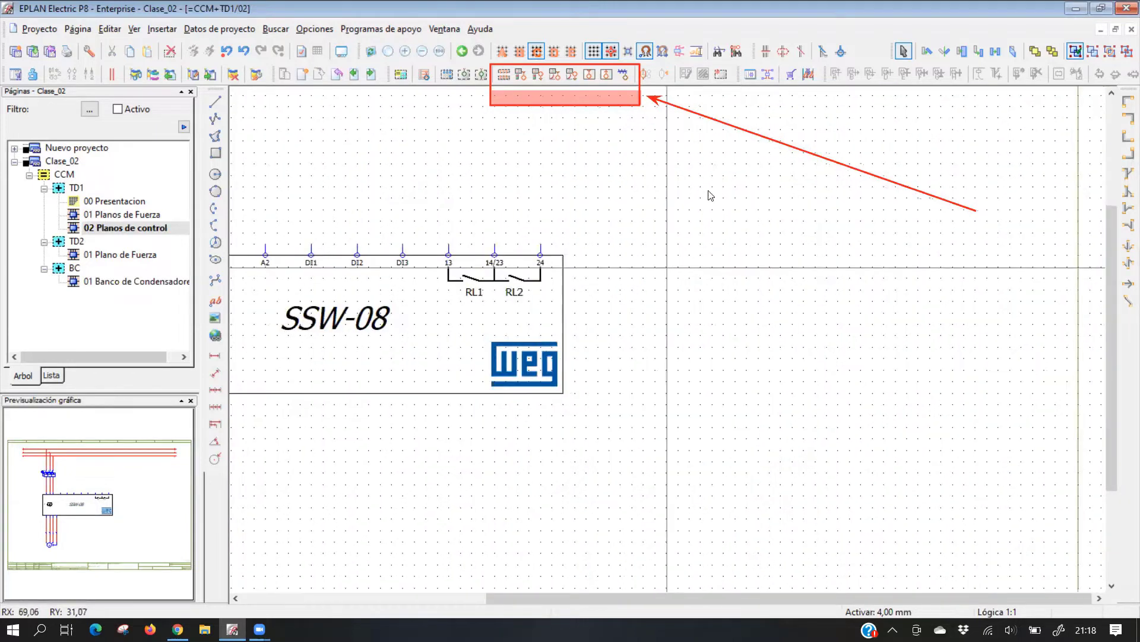
right_click(686, 252)
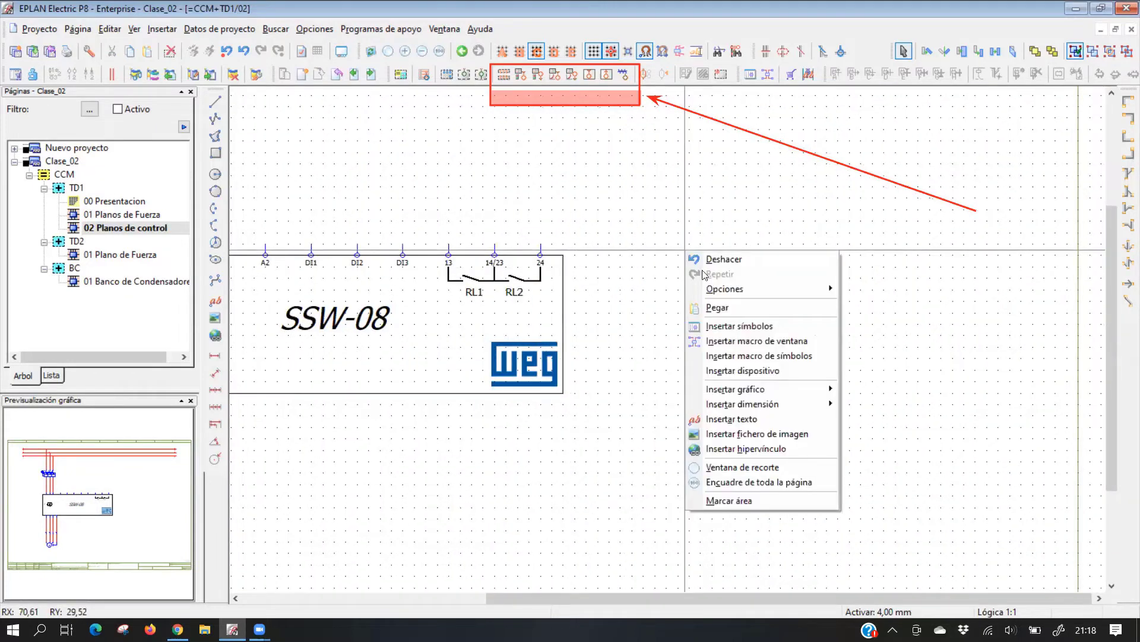
click(768, 355)
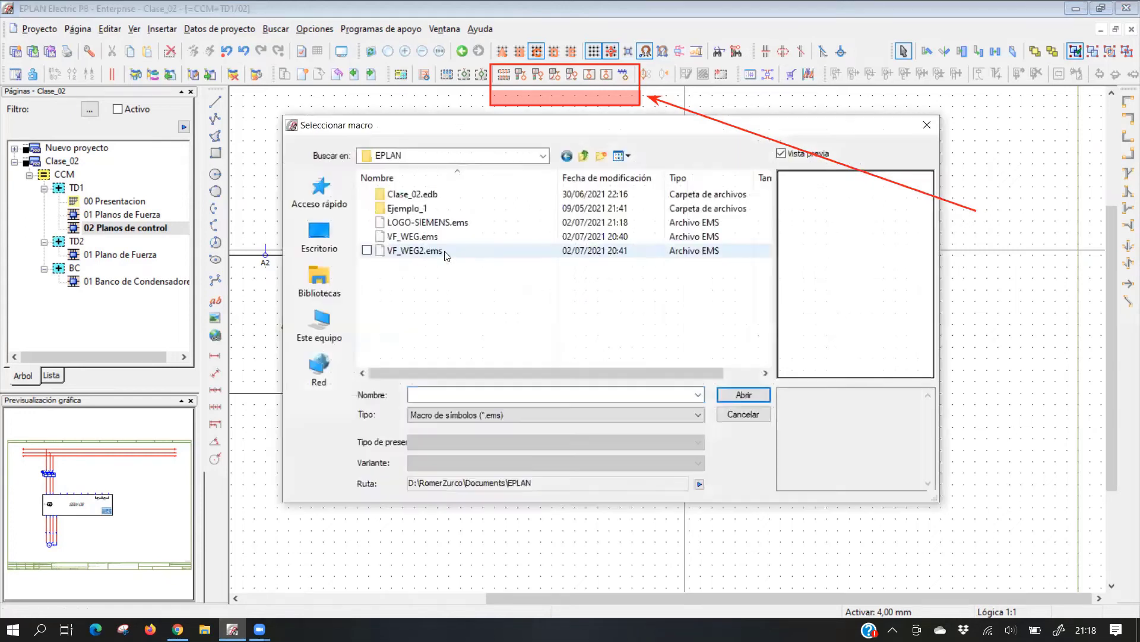
click(452, 224)
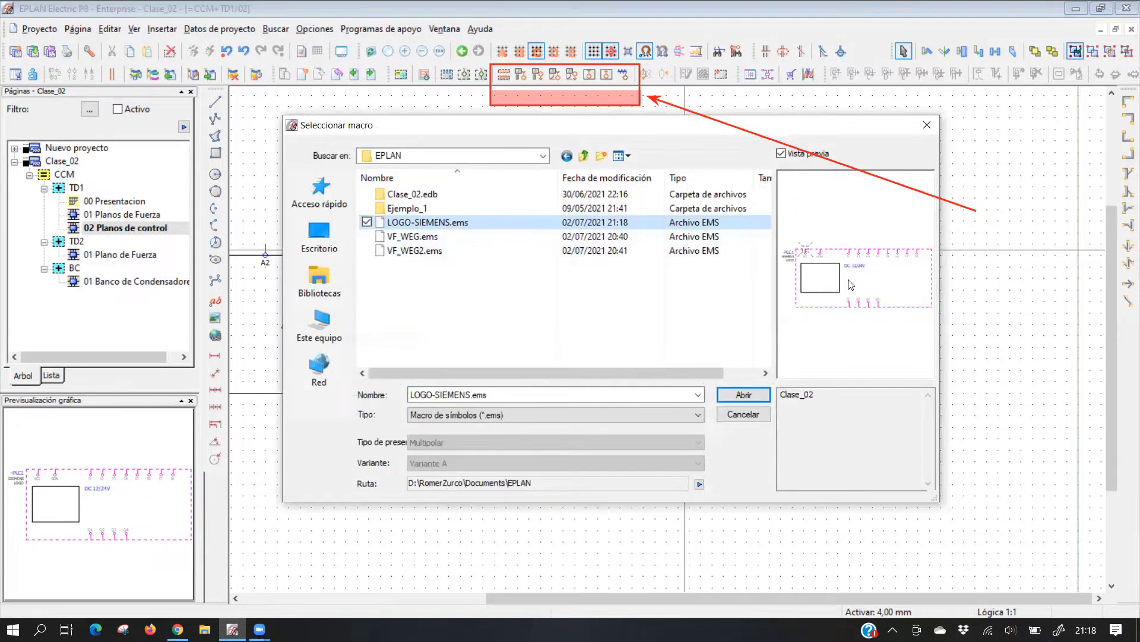
click(745, 394)
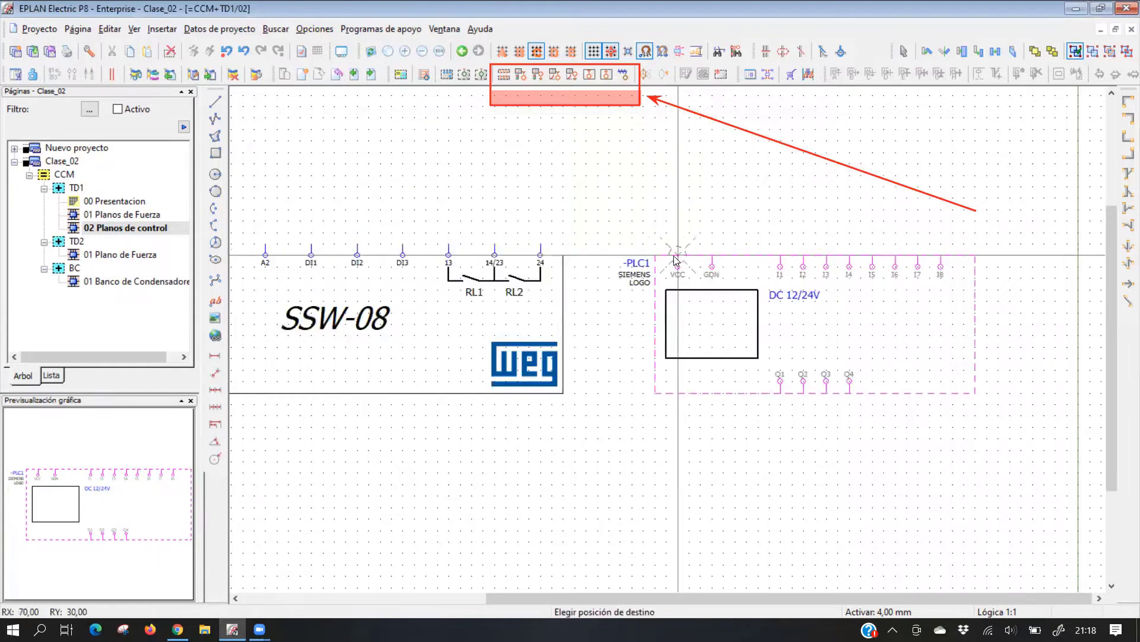
Place one copy of the PLC macro beside the SSW-08 block, aligned with its upper edge, using the insertion mode Numerar
click(689, 257)
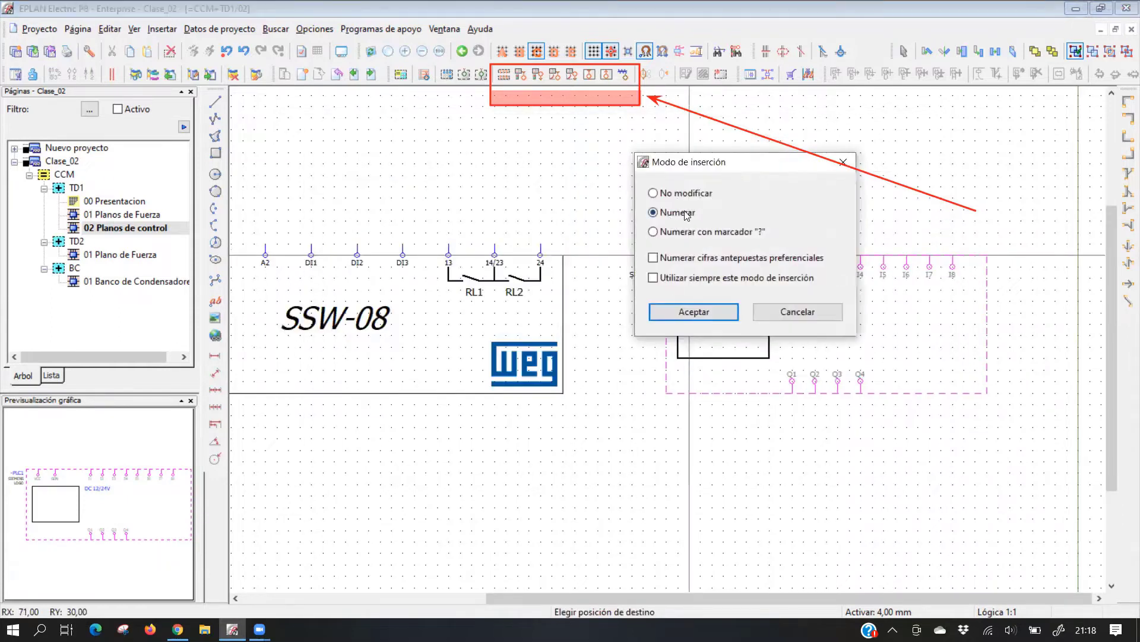
click(692, 311)
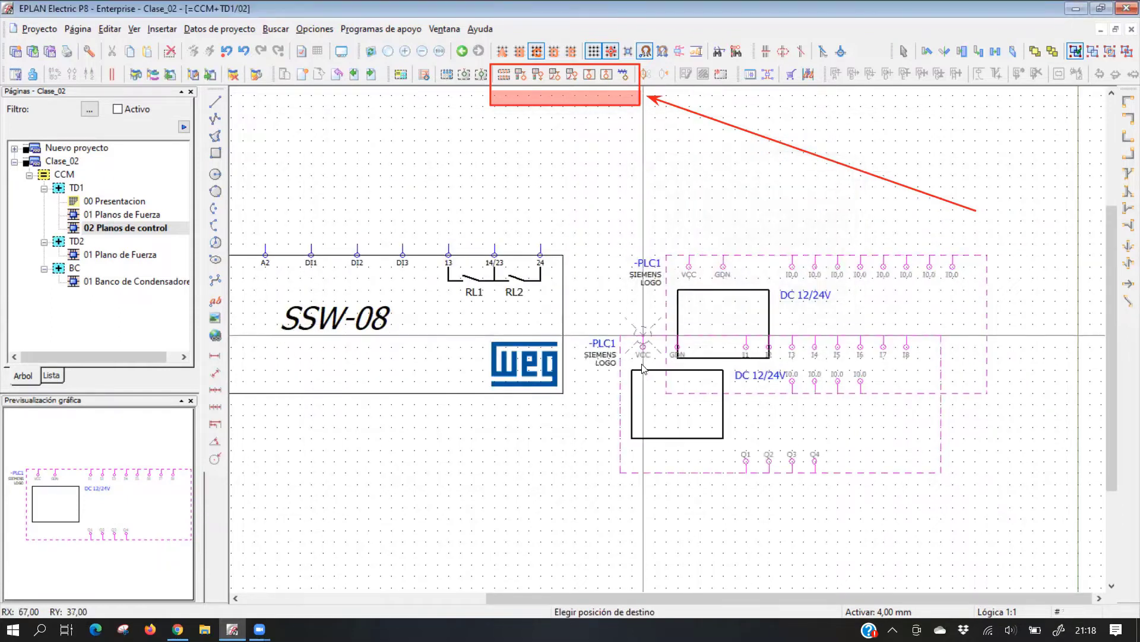
key(Escape)
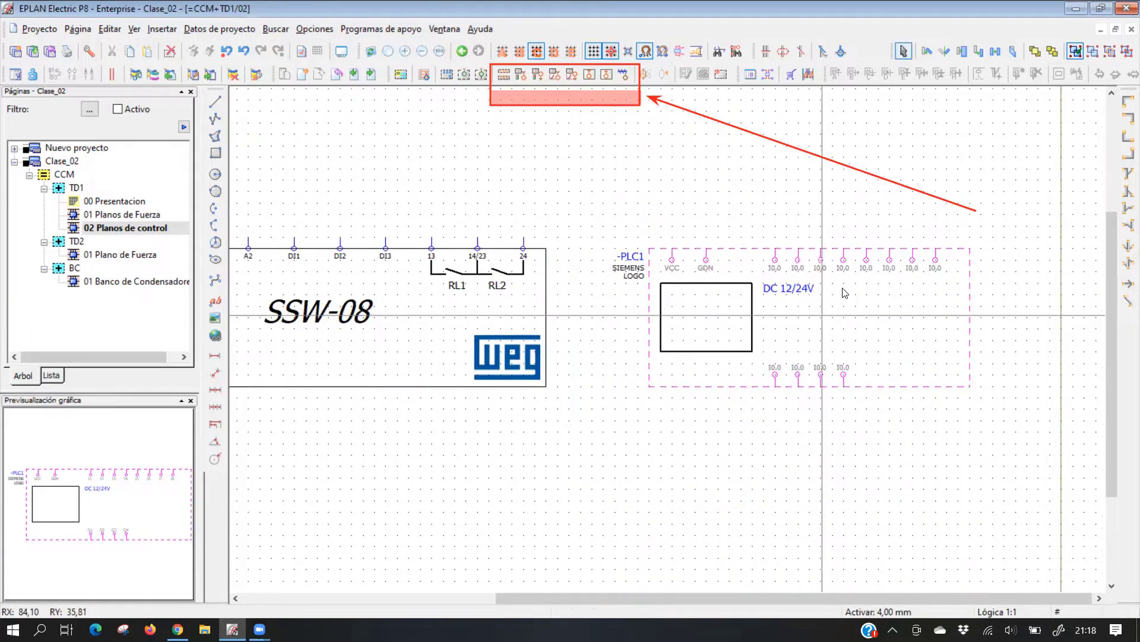
scroll(844, 292, down, 1)
scroll(681, 346, down, 1)
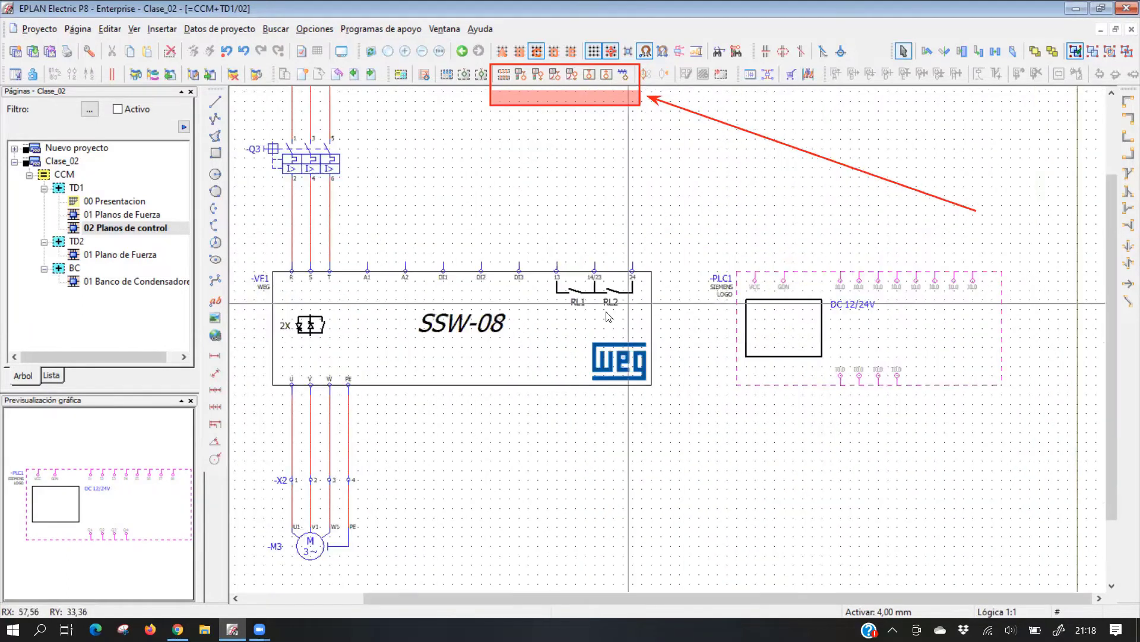
click(644, 351)
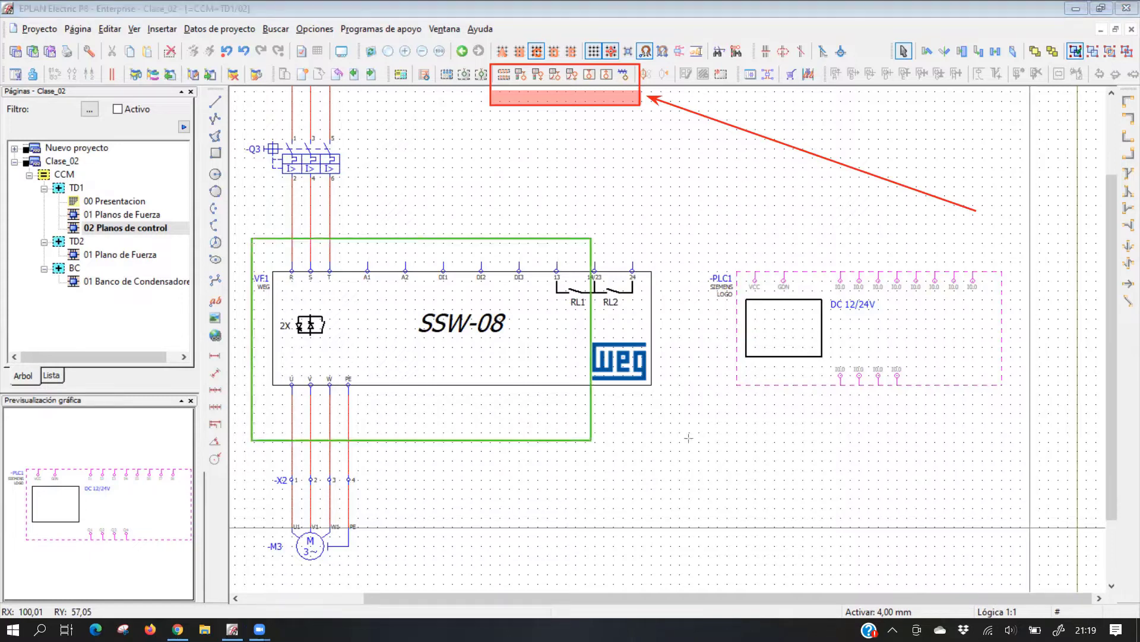
drag(430, 61, 489, 99)
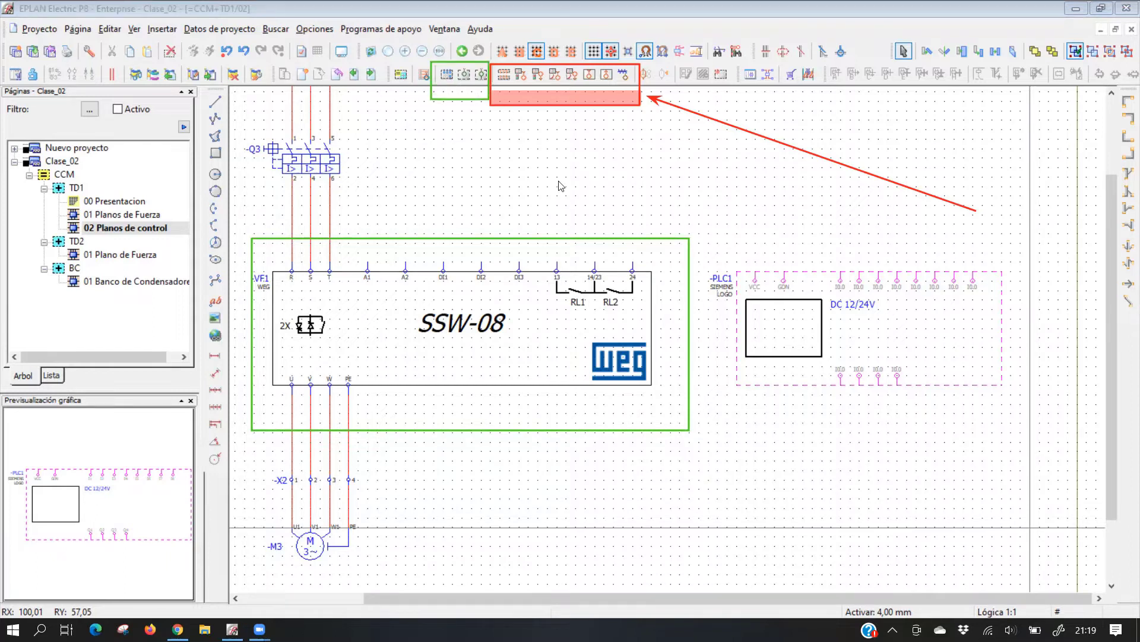
drag(454, 222, 467, 111)
drag(723, 206, 1026, 447)
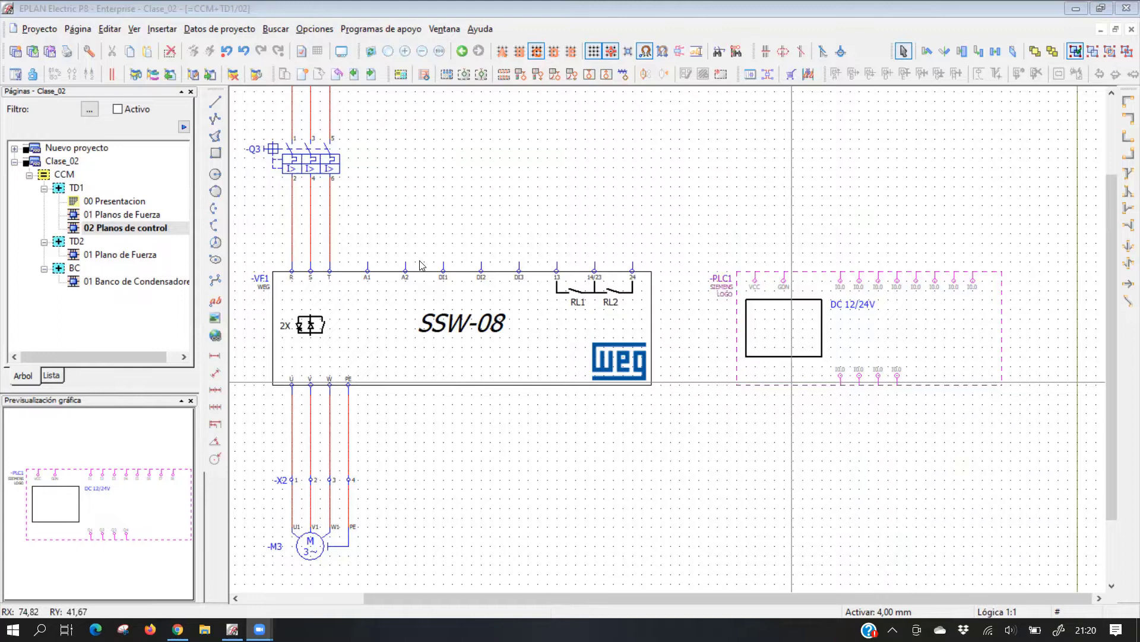
Send LOGO-SIEMENS.ems from the EPLAN documents folder to the CURSO CIDME EPLAN group in WhatsApp Web, and return to EPLAN
key(super+e)
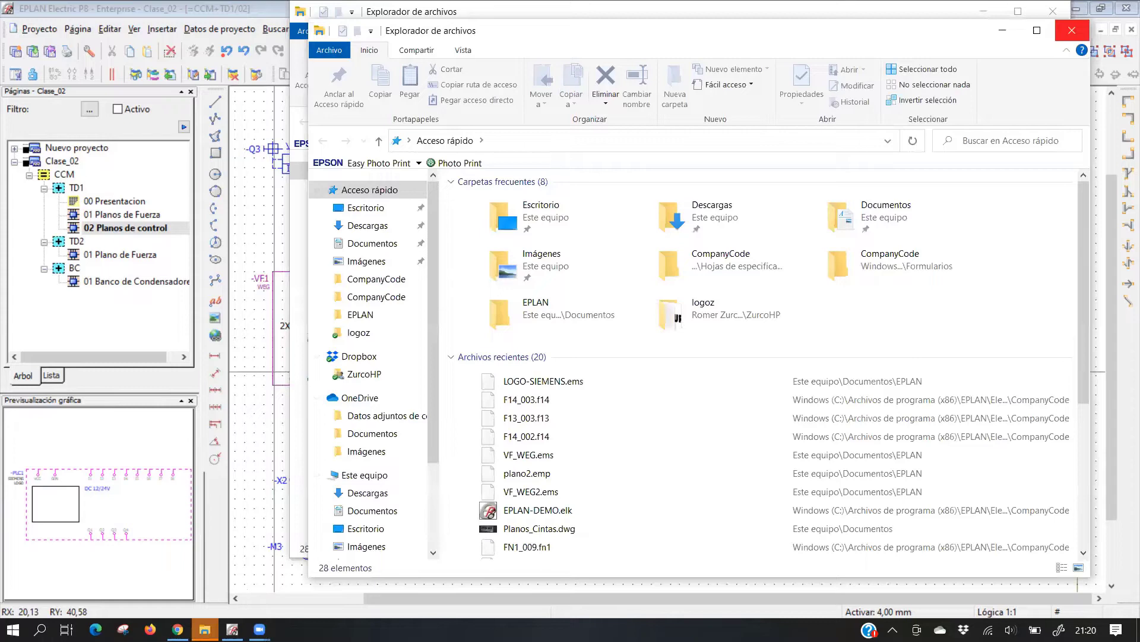
key(alt+Tab)
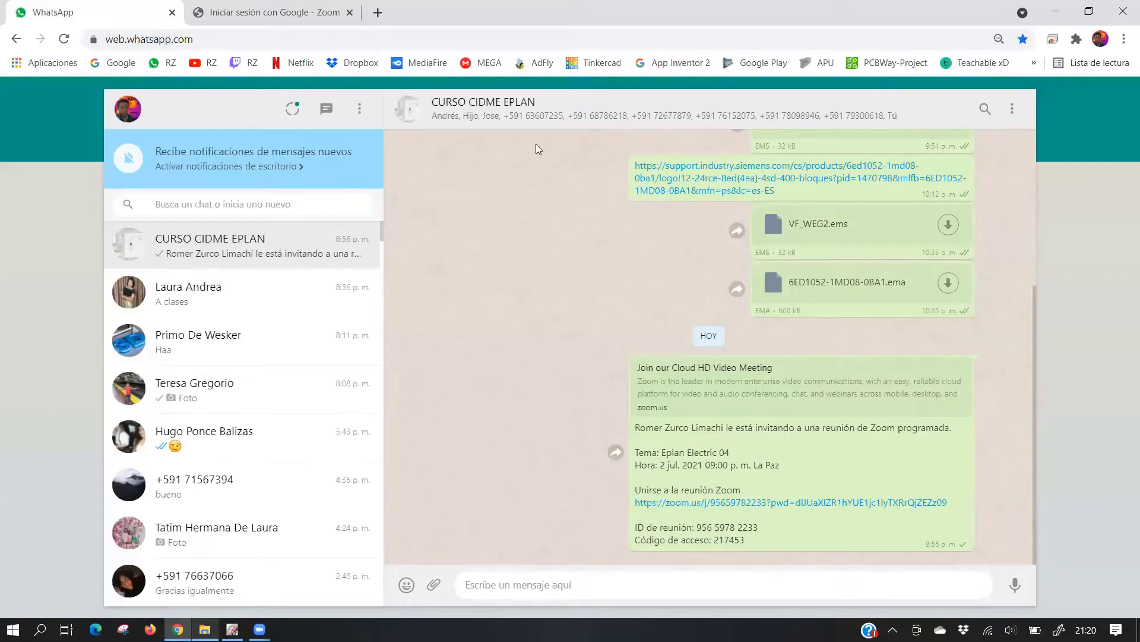
key(alt+Tab)
drag(557, 22, 290, 48)
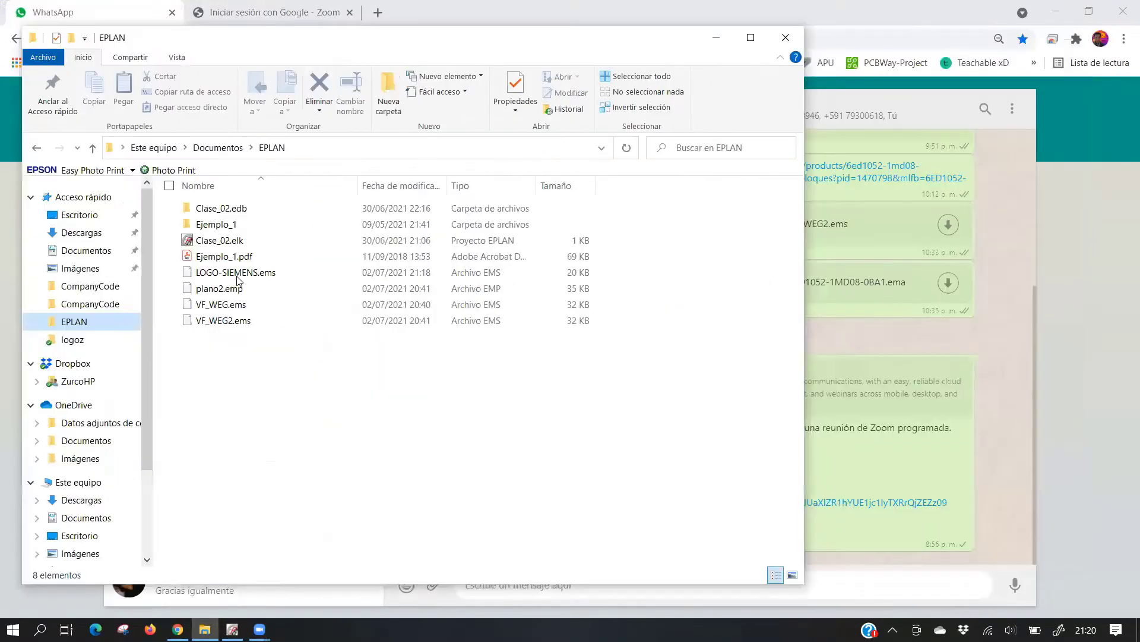
drag(870, 329, 961, 519)
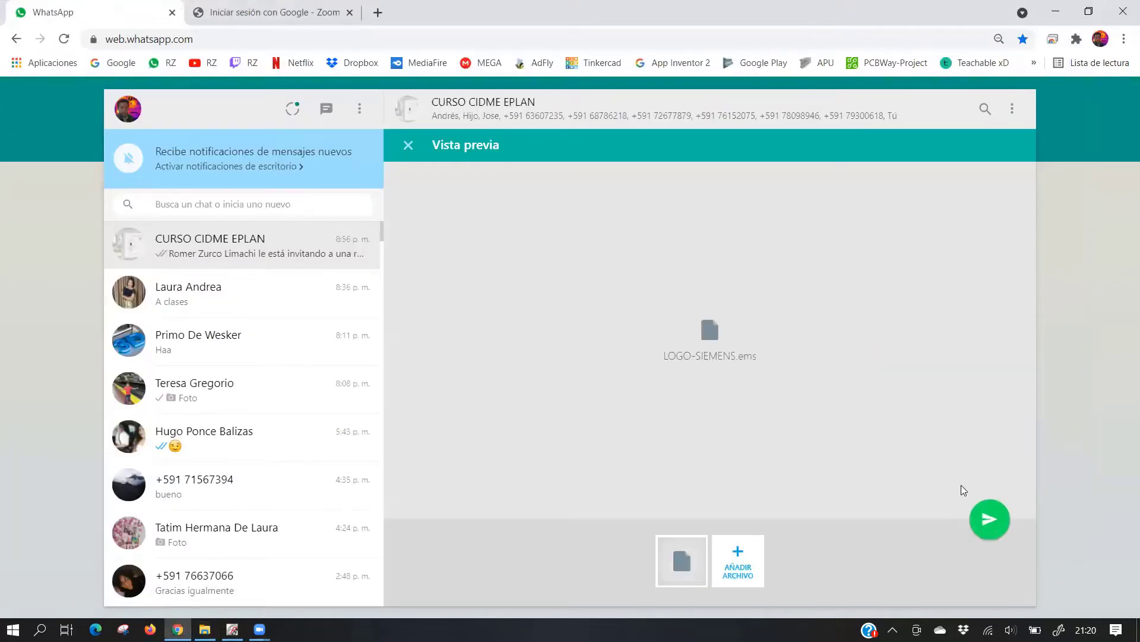
key(alt+Tab)
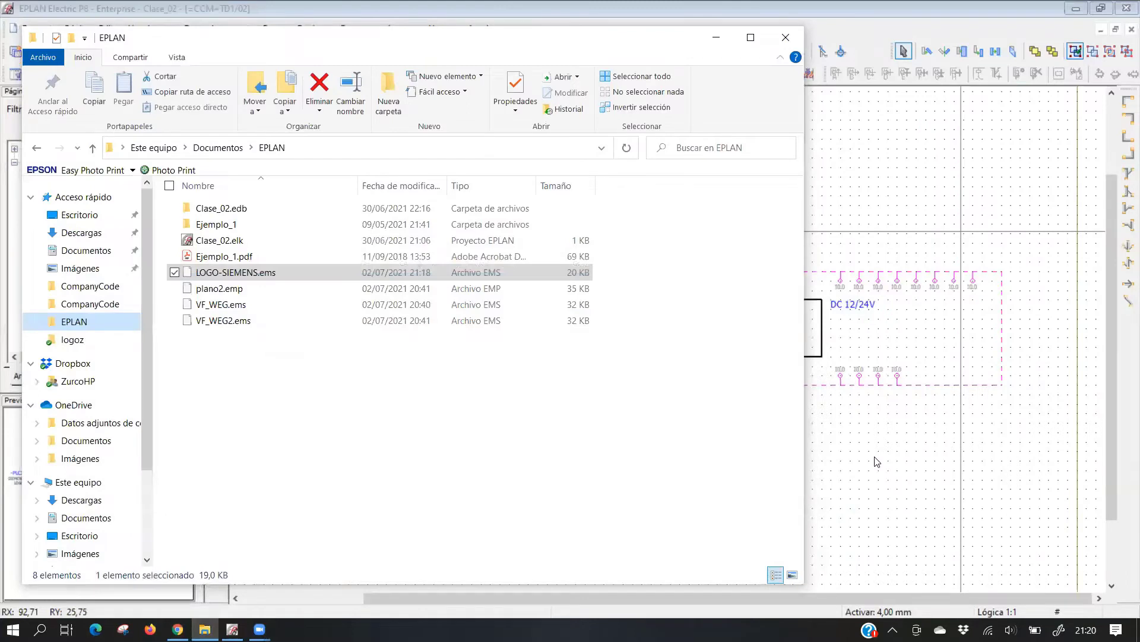
click(896, 453)
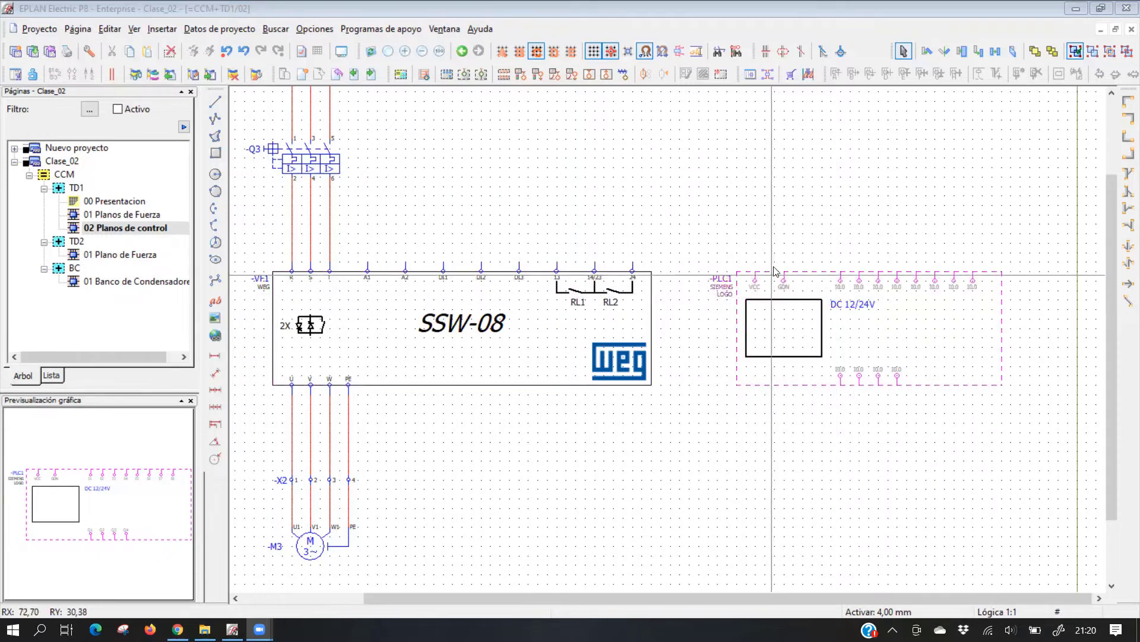
click(770, 316)
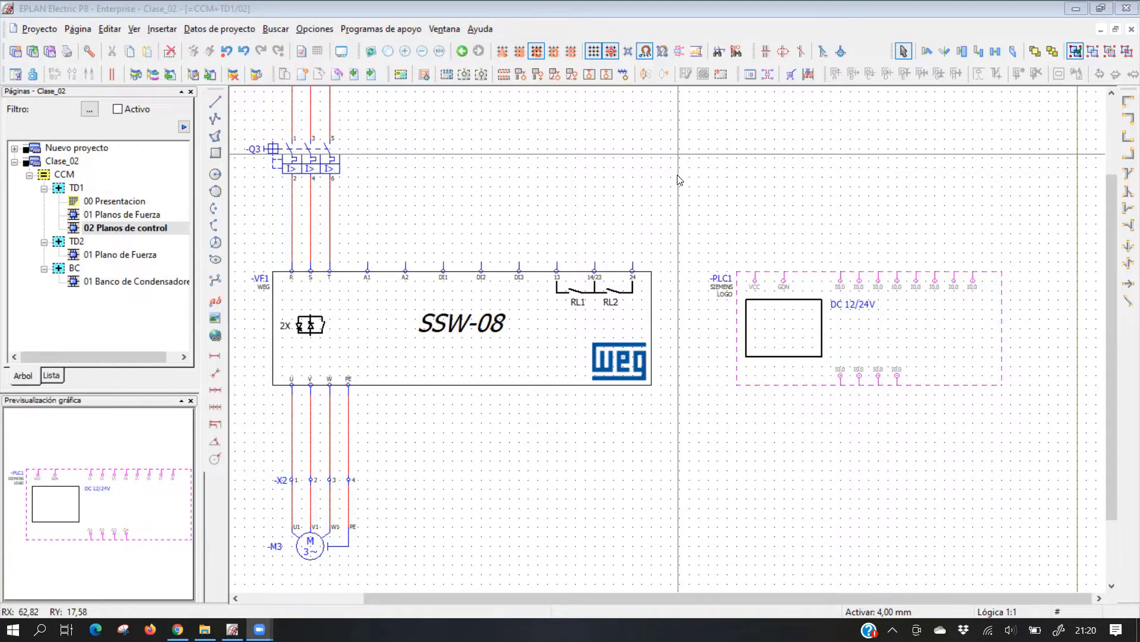
scroll(502, 437, down, 2)
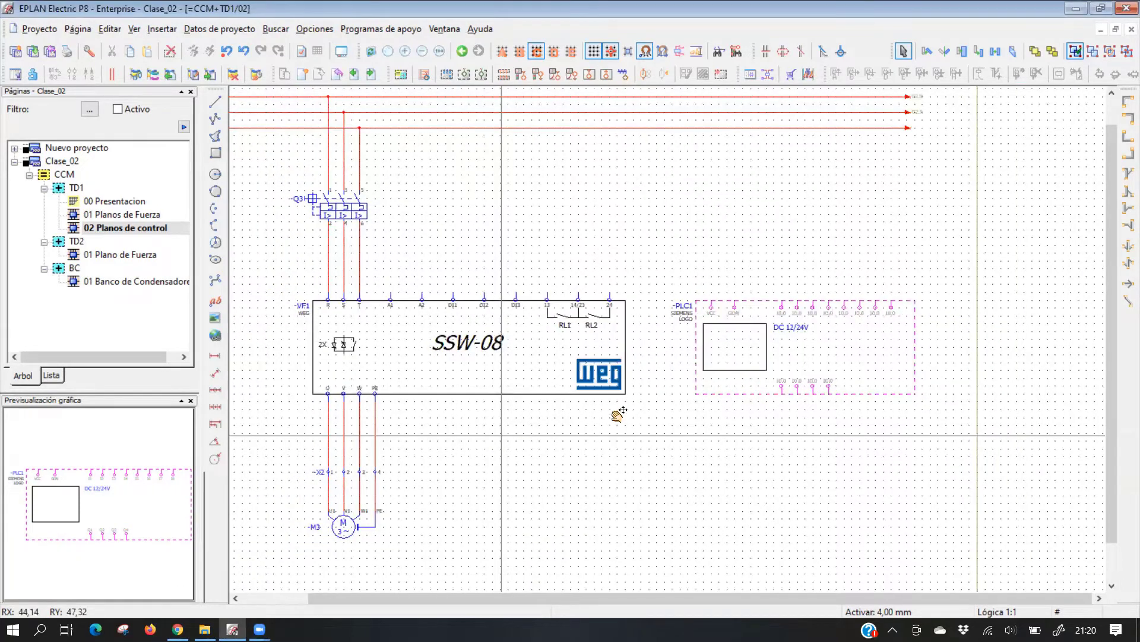
scroll(640, 438, down, 1)
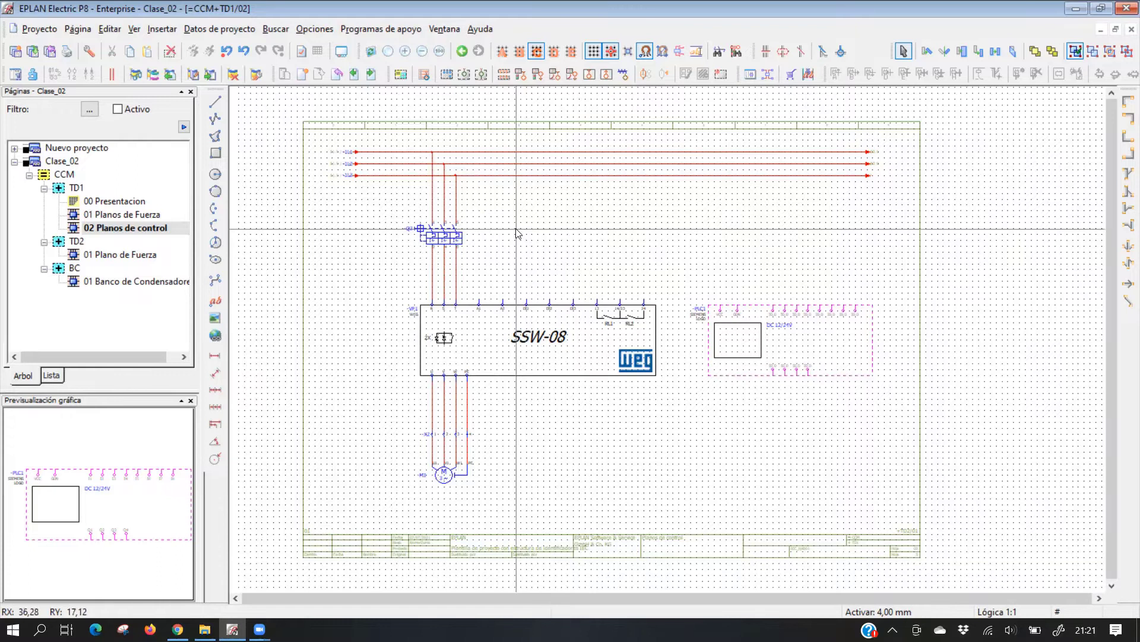
scroll(517, 229, up, 1)
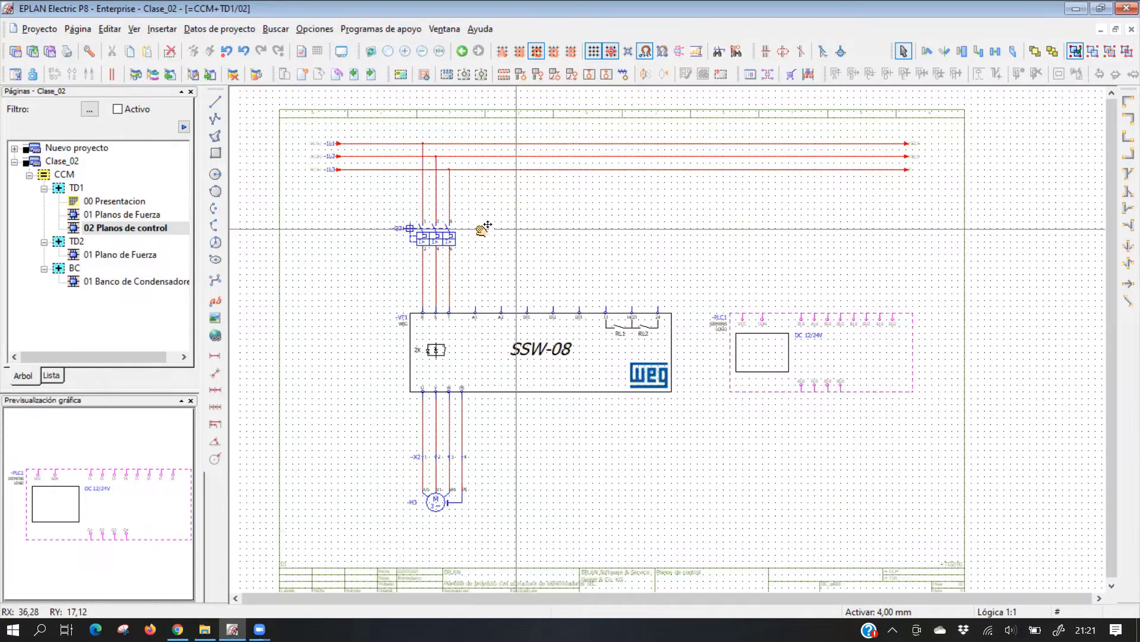
scroll(483, 225, up, 1)
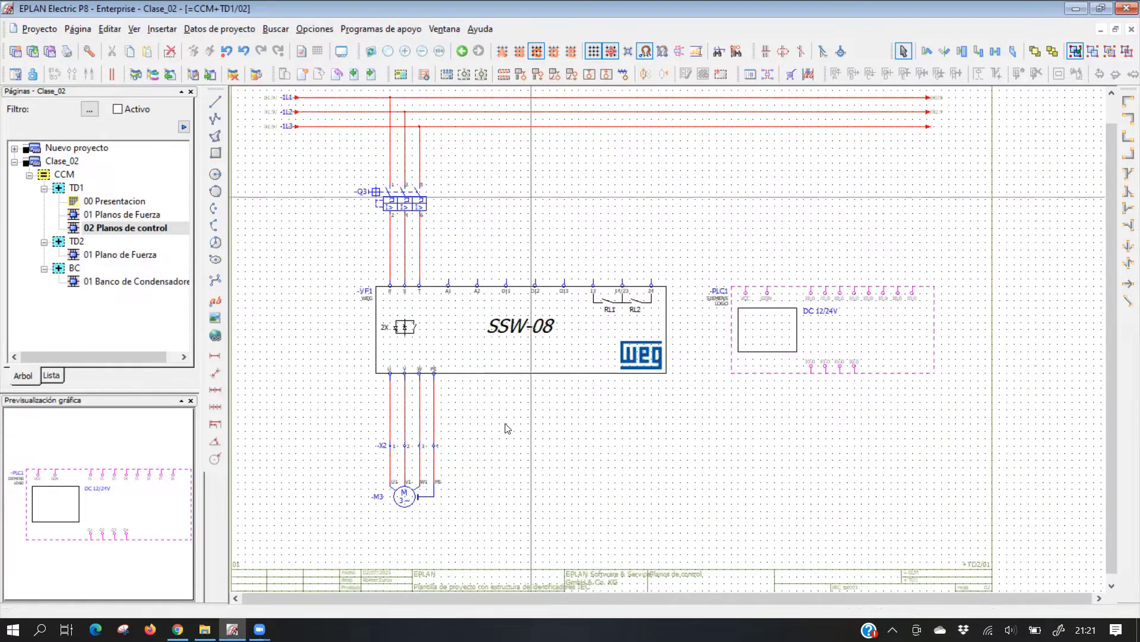
click(504, 327)
click(531, 218)
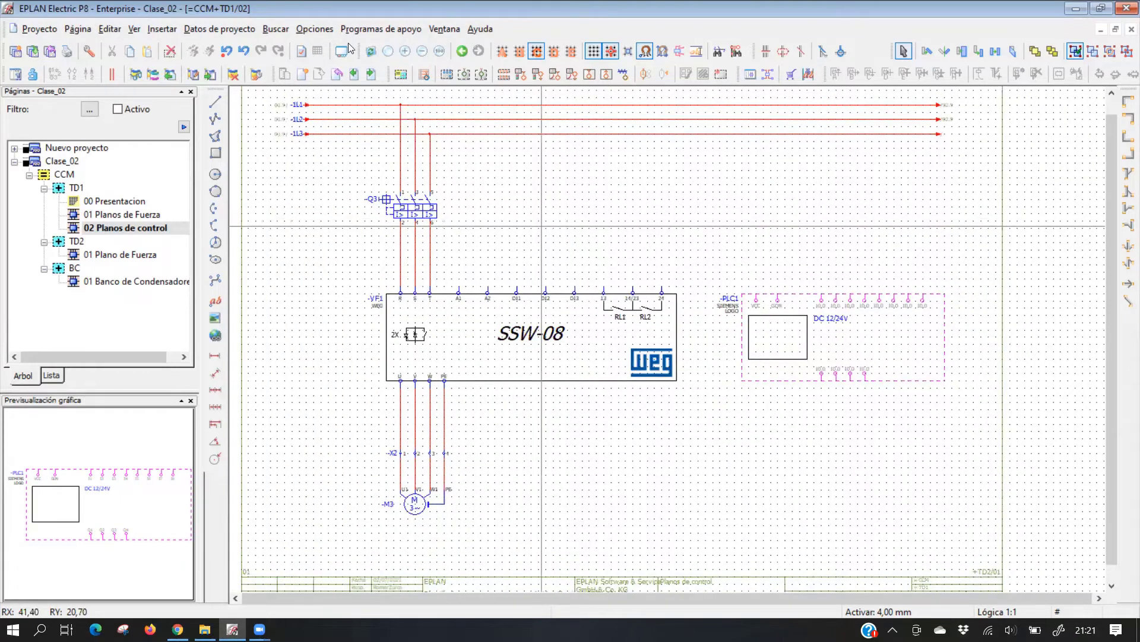
Open the program settings and expand the Usuario branch down to the Edición gráfica pages
click(318, 30)
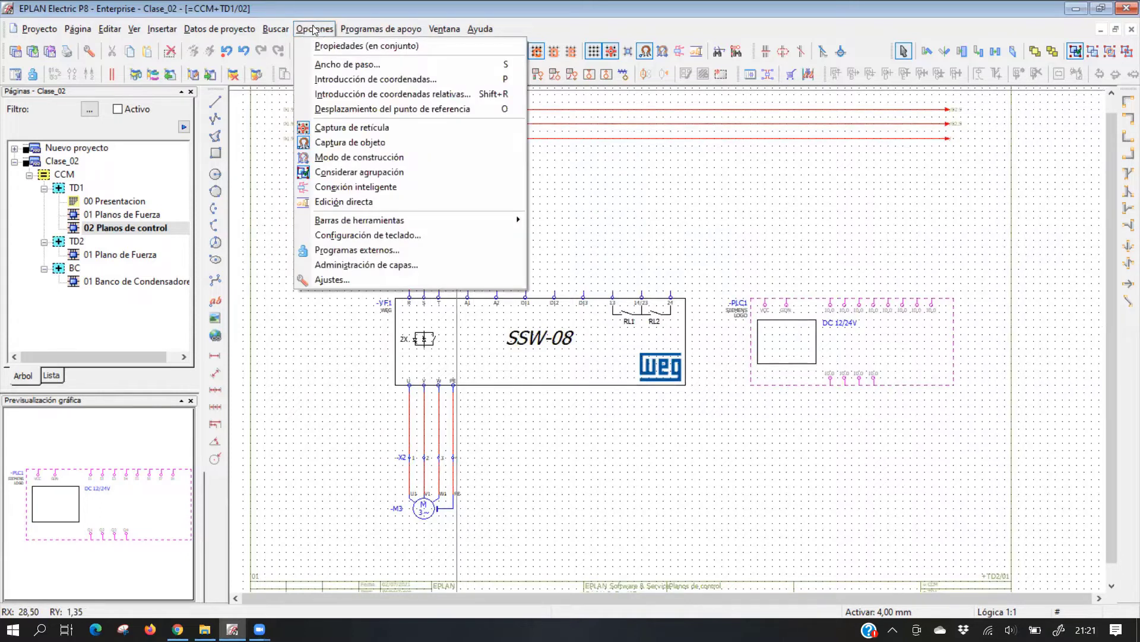
click(348, 280)
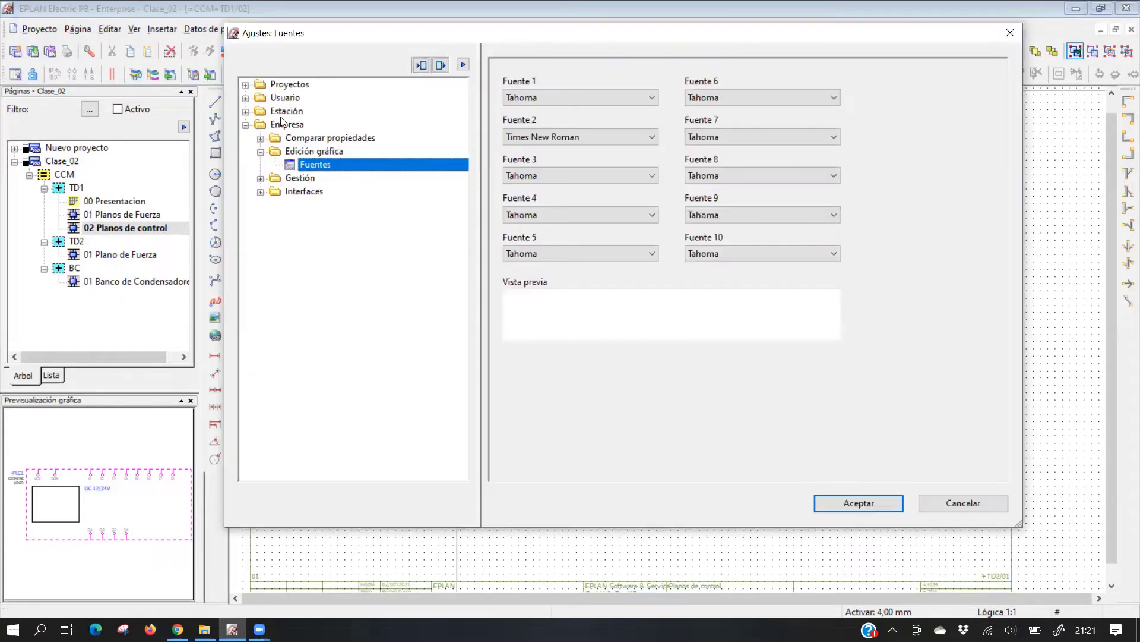
click(245, 124)
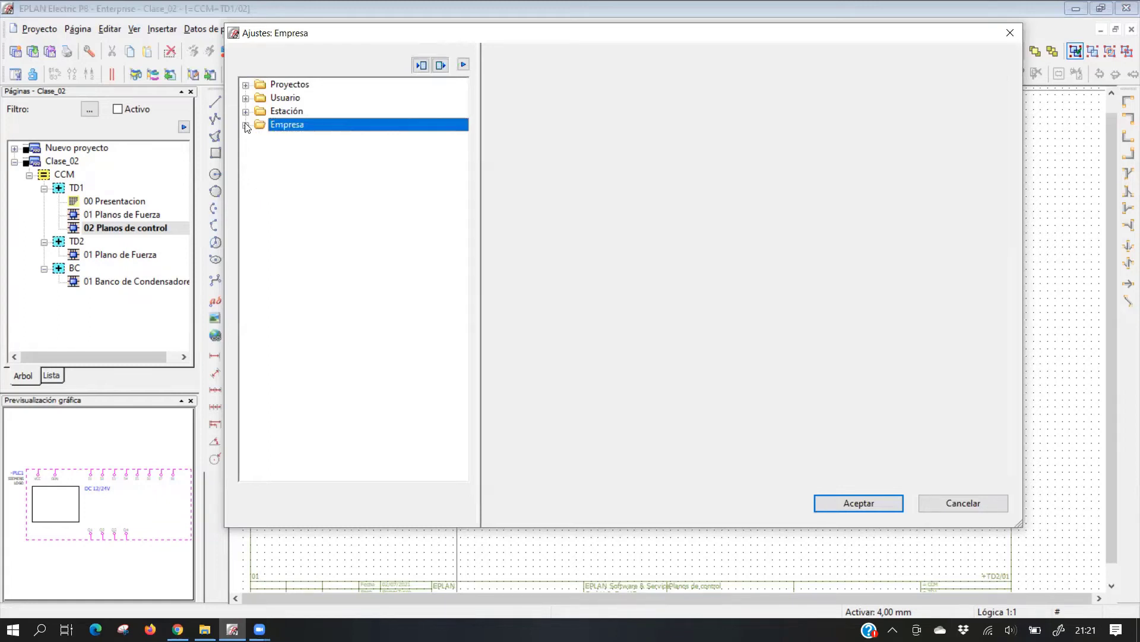
click(274, 113)
click(246, 111)
click(245, 111)
click(246, 98)
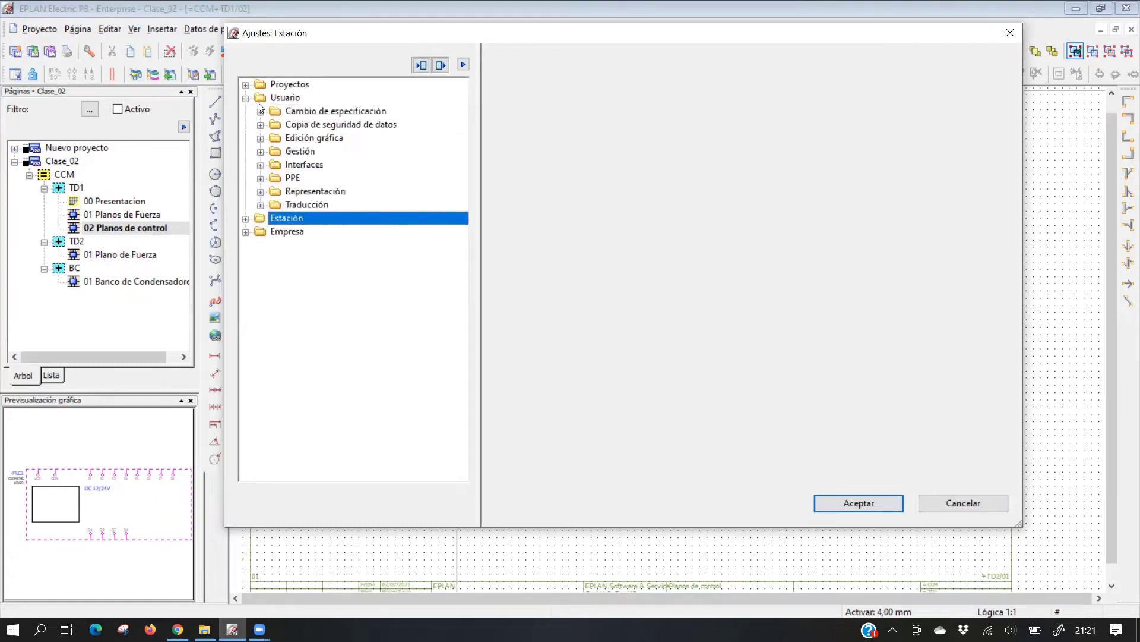
click(295, 139)
click(261, 139)
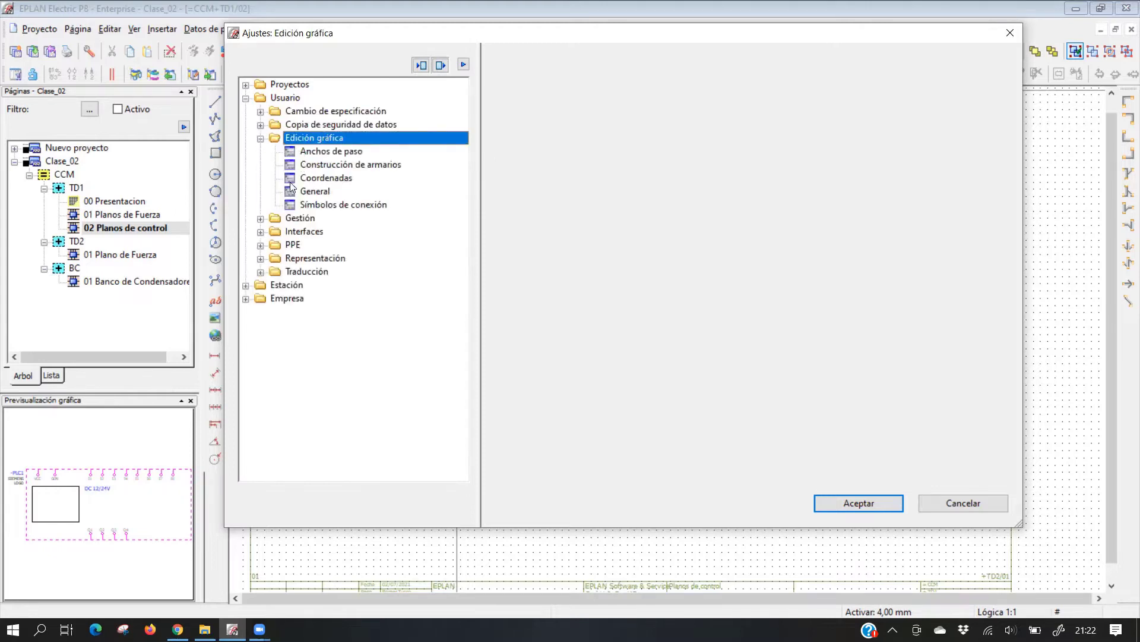
Examine the Gestión pages of the Usuario settings, from Directorios to Selección de artículos
click(293, 219)
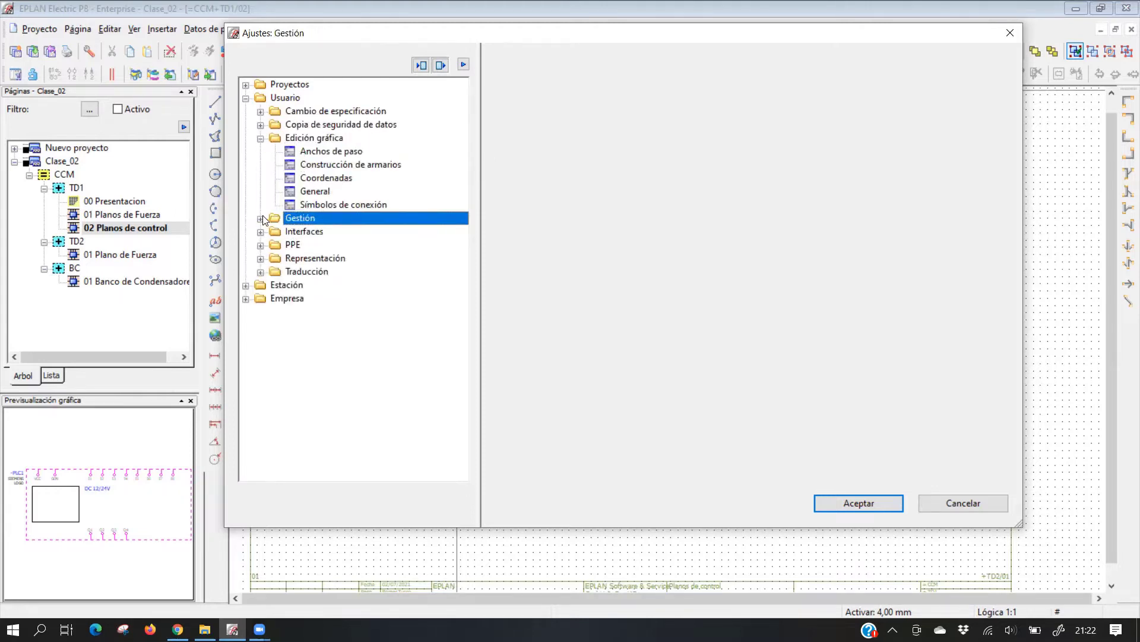
click(261, 219)
click(305, 236)
click(312, 249)
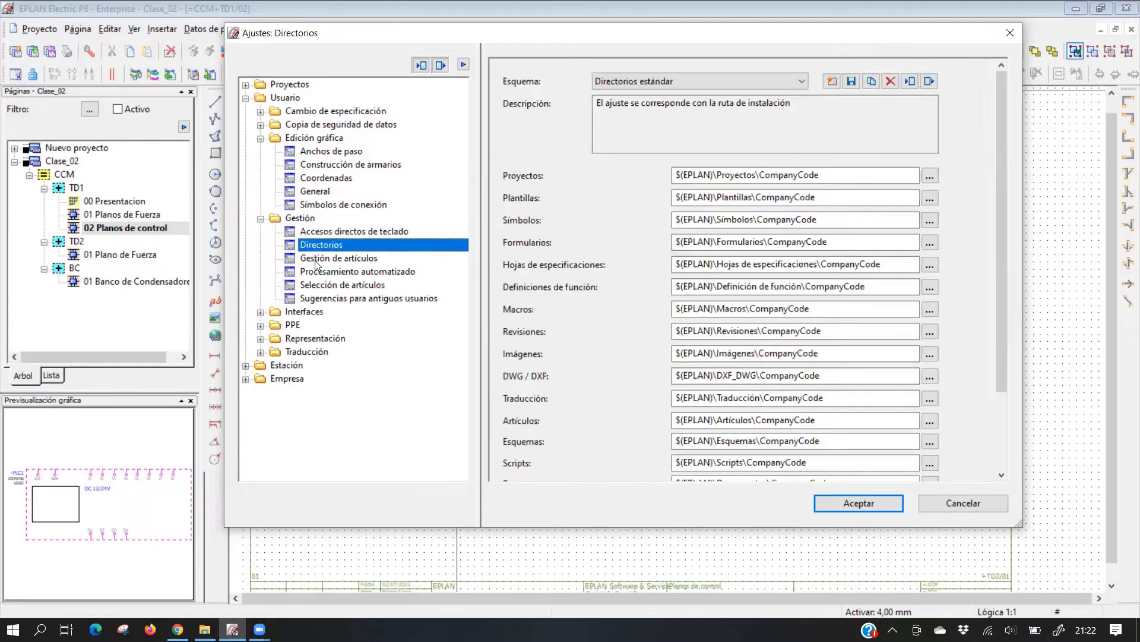
key(s)
key(s)
key(s)
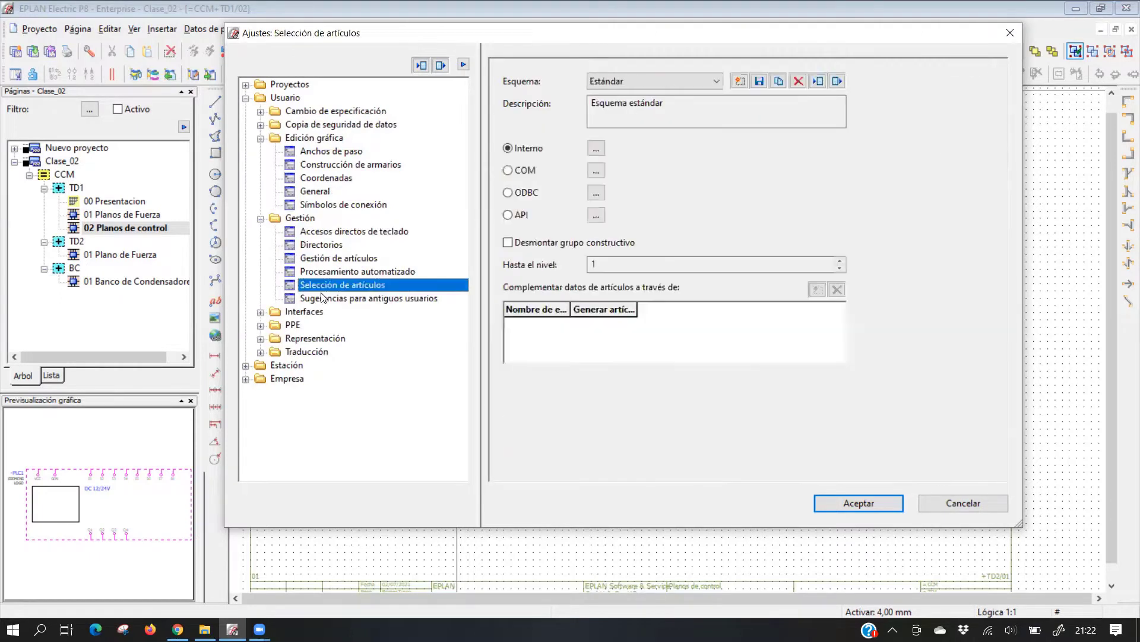
Show the General page of the Usuario settings for Edición gráfica, with the Gestión branch collapsed
click(315, 189)
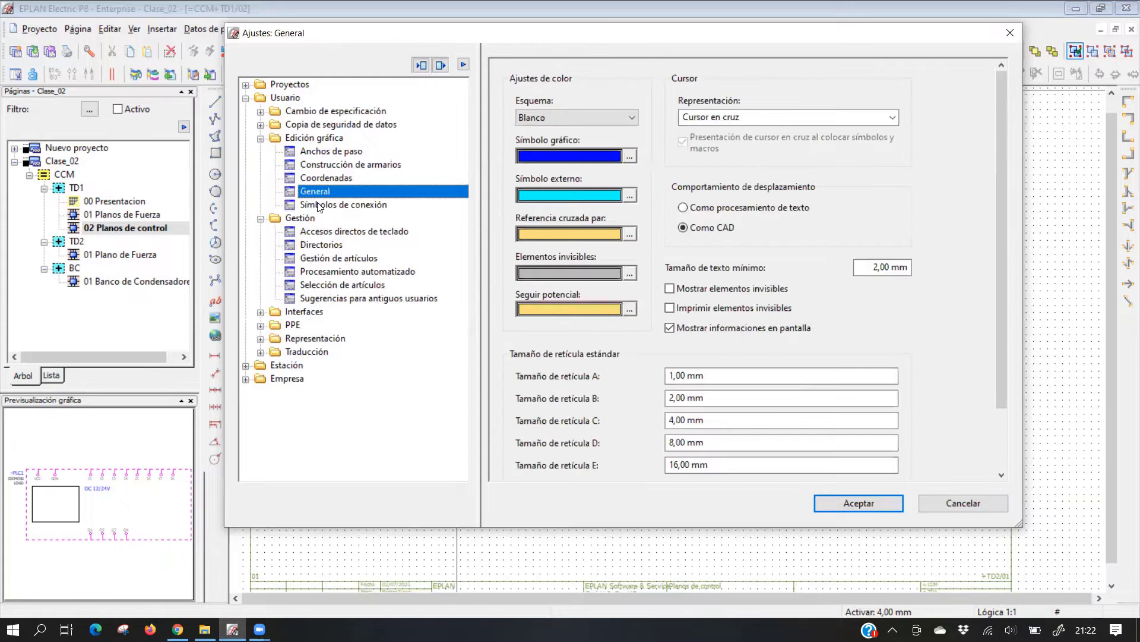
click(261, 218)
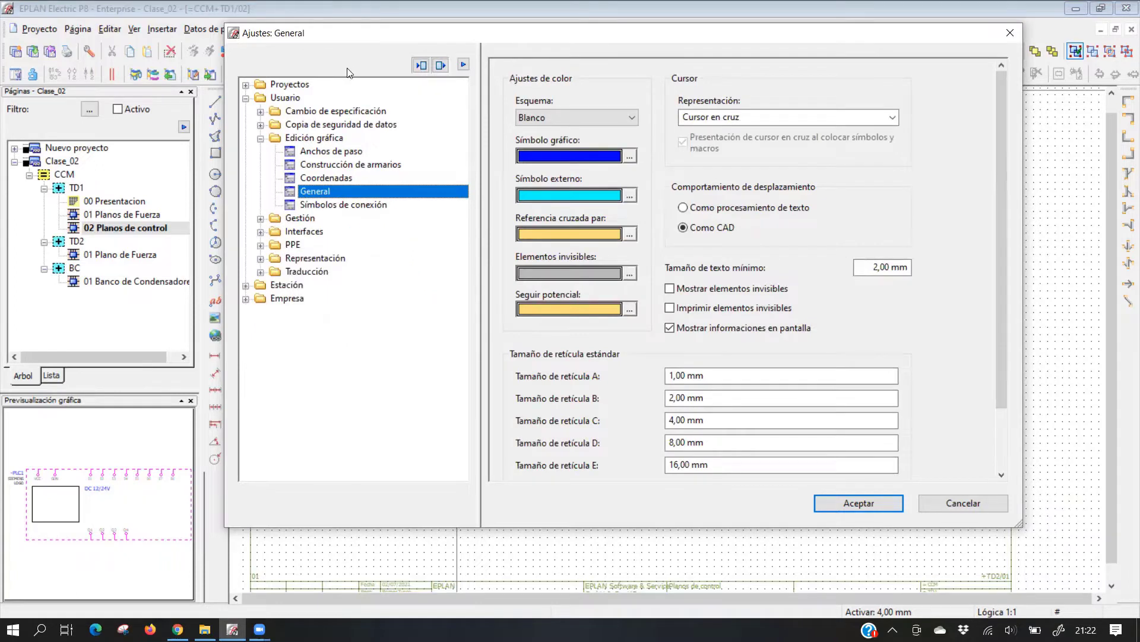
drag(345, 41, 375, 63)
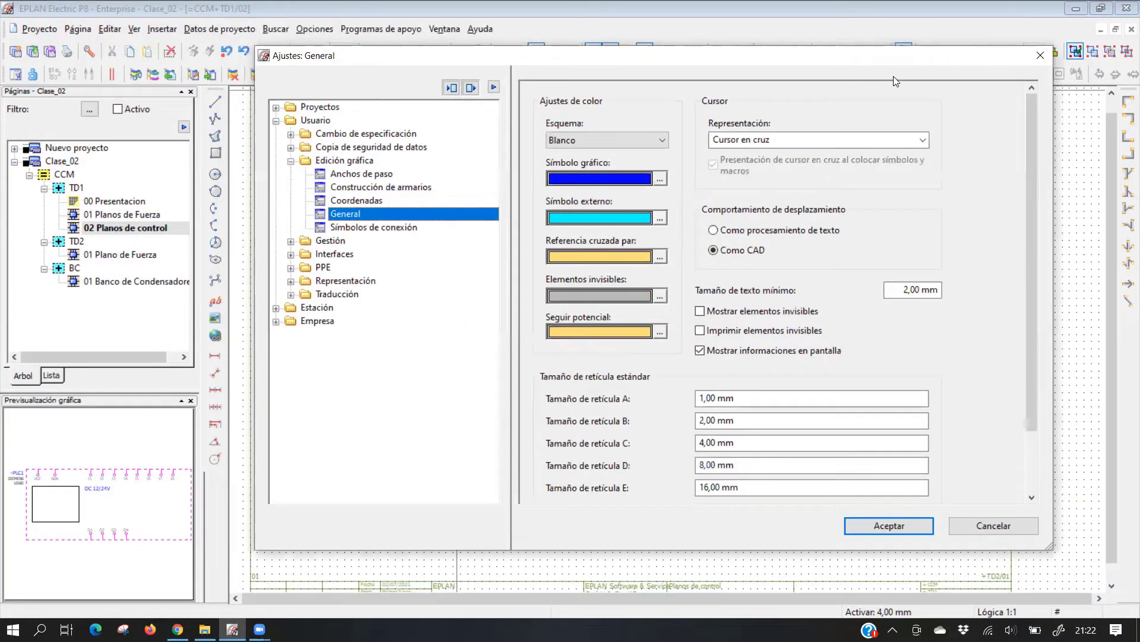
click(1040, 56)
drag(321, 60, 306, 41)
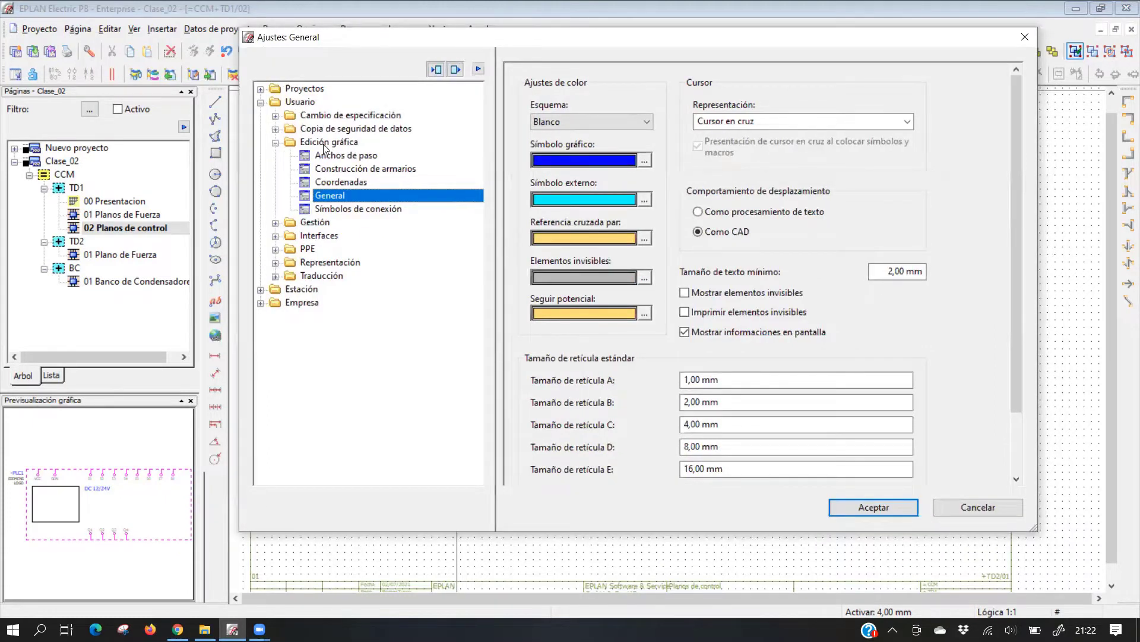
click(337, 189)
Apply the Negro colour scheme to the graphical editor and inspect the supply lines and PLC symbol on the page
click(564, 125)
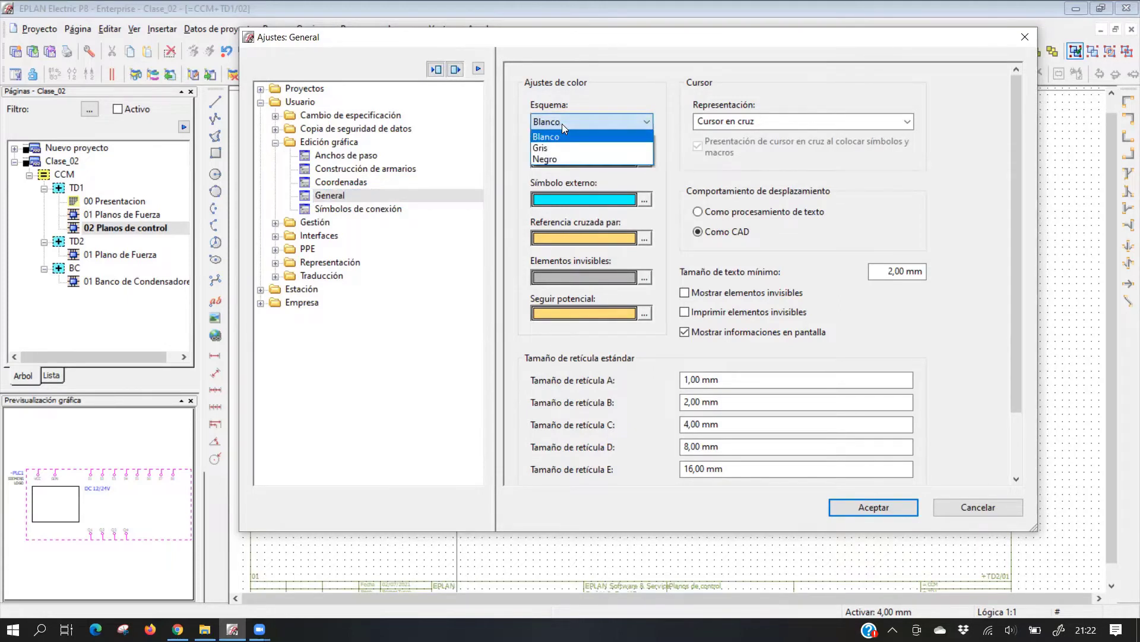
click(563, 160)
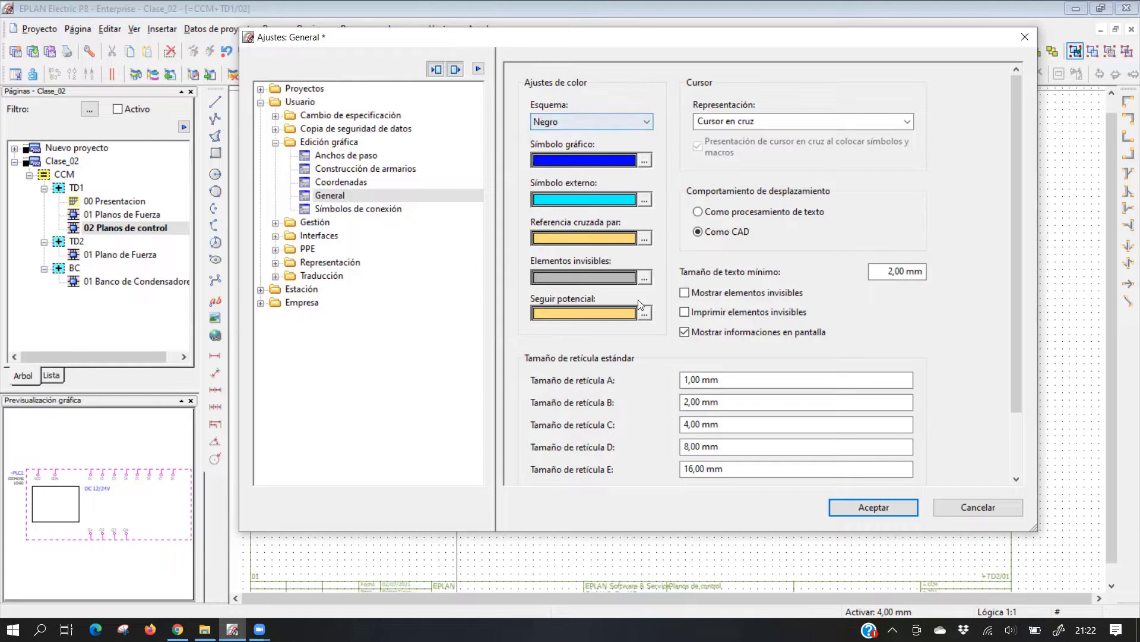
click(872, 506)
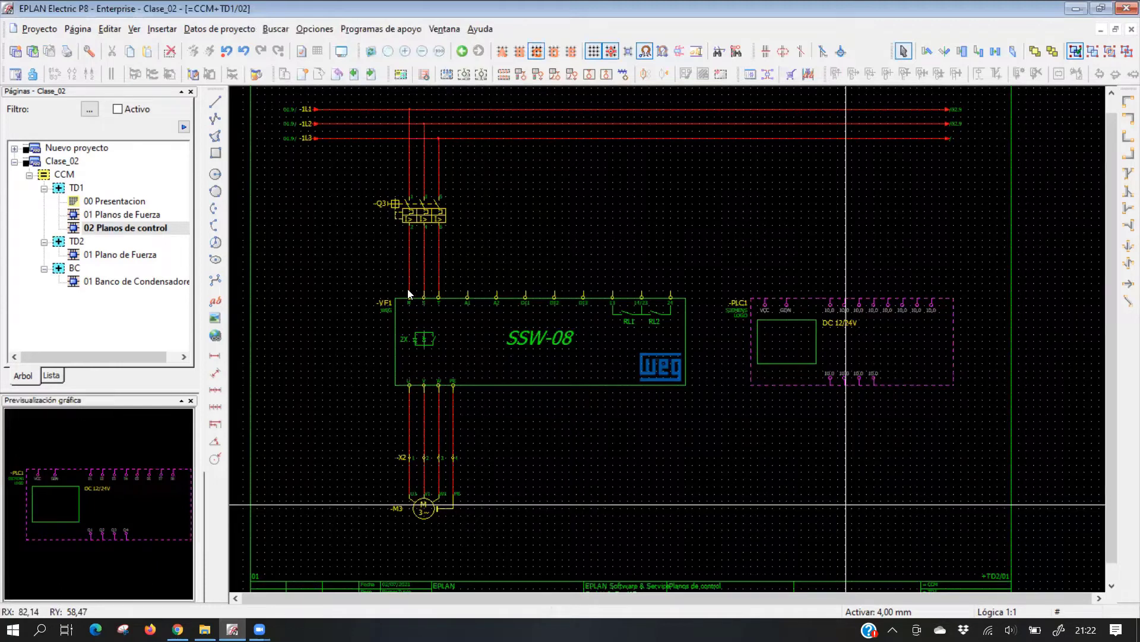
scroll(434, 370, up, 3)
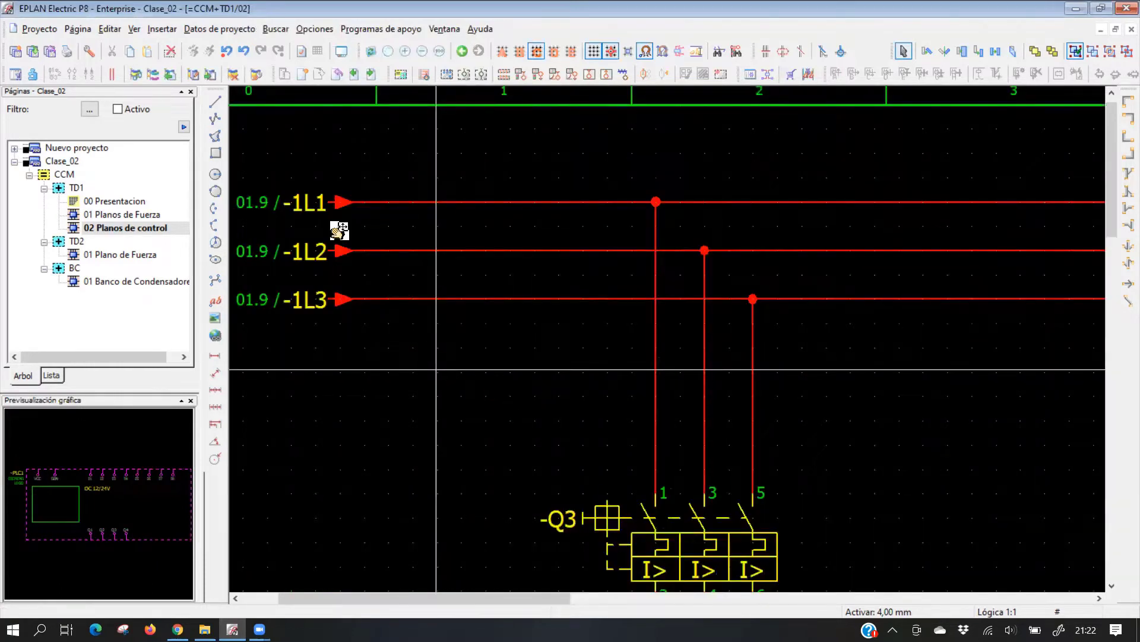
scroll(488, 237, down, 2)
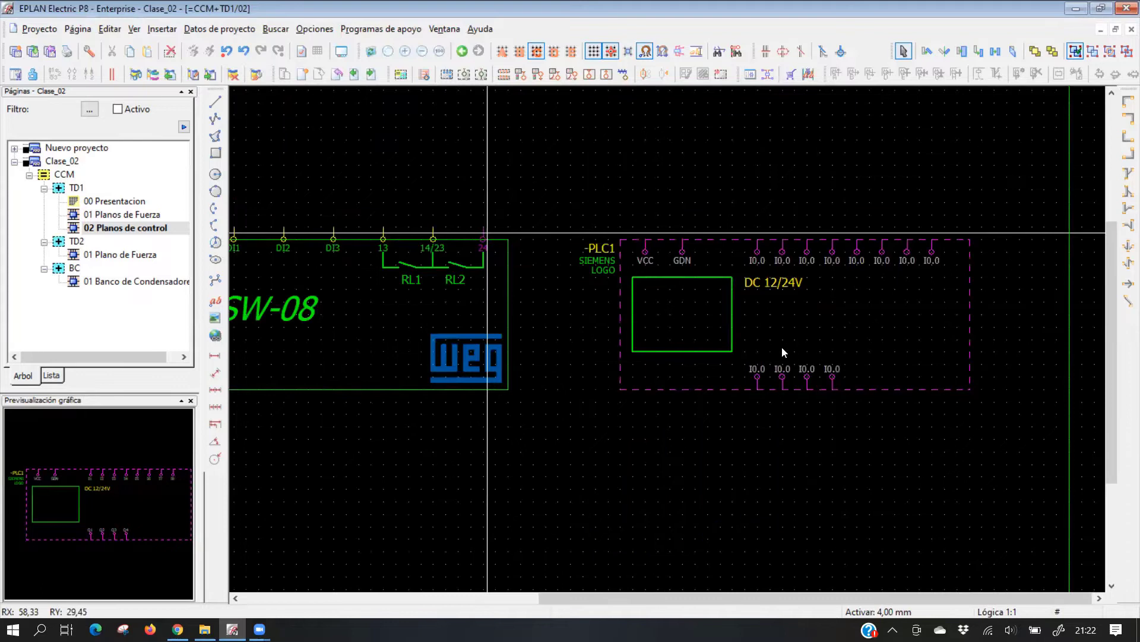
scroll(636, 429, up, 2)
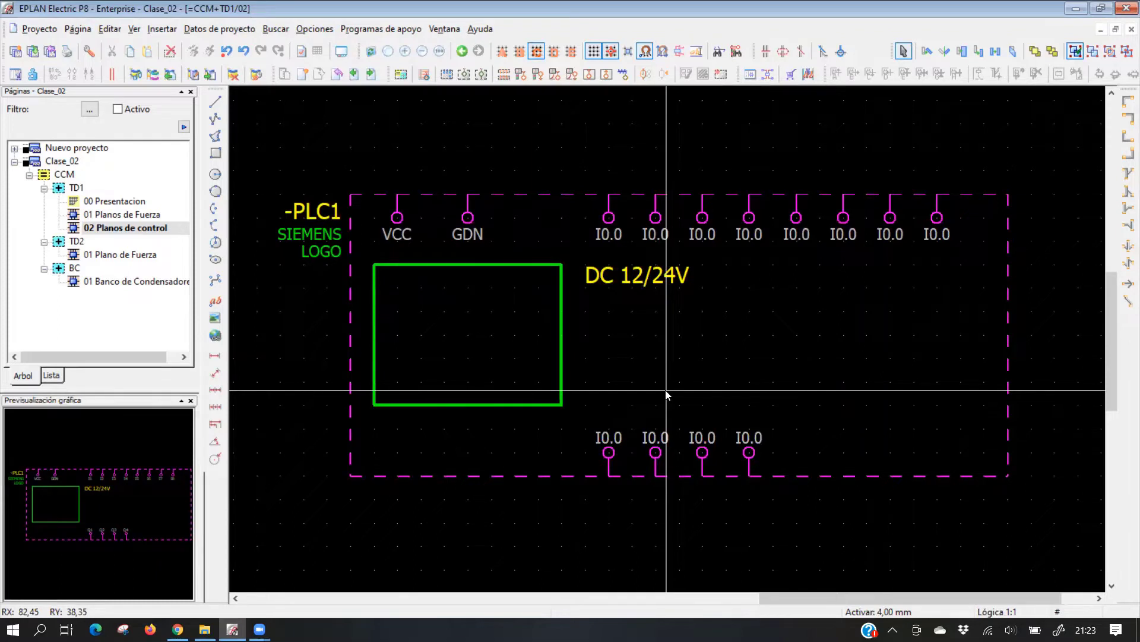
middle_drag(456, 461, 496, 446)
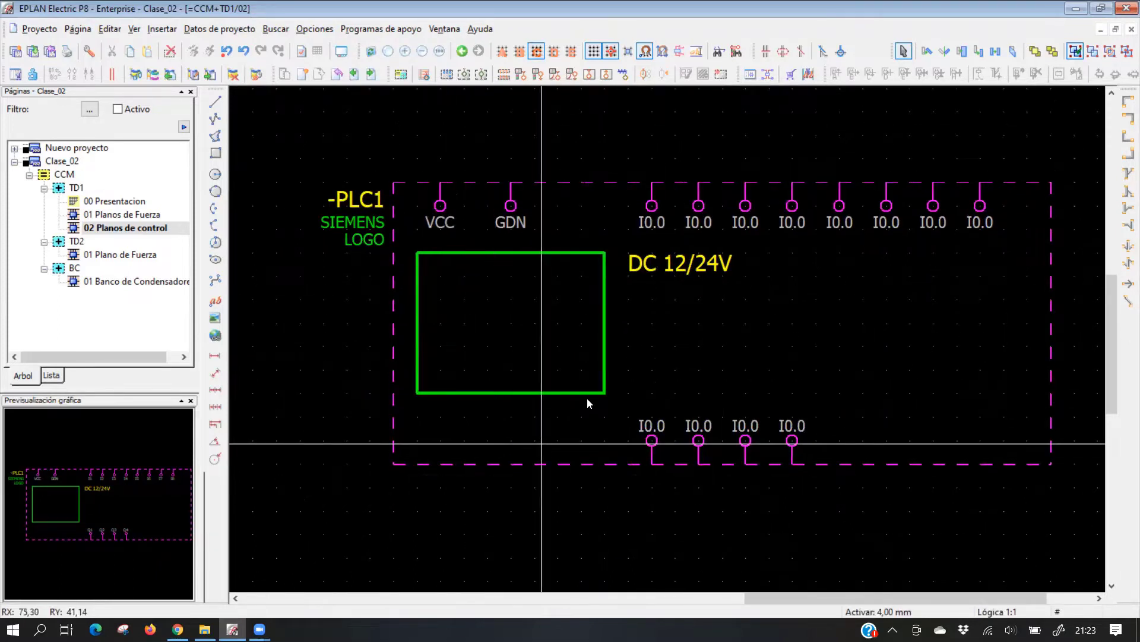
Apply the Gris colour scheme to the graphical editor and inspect the SSW-08 block and the PLC symbol
scroll(488, 386, down, 1)
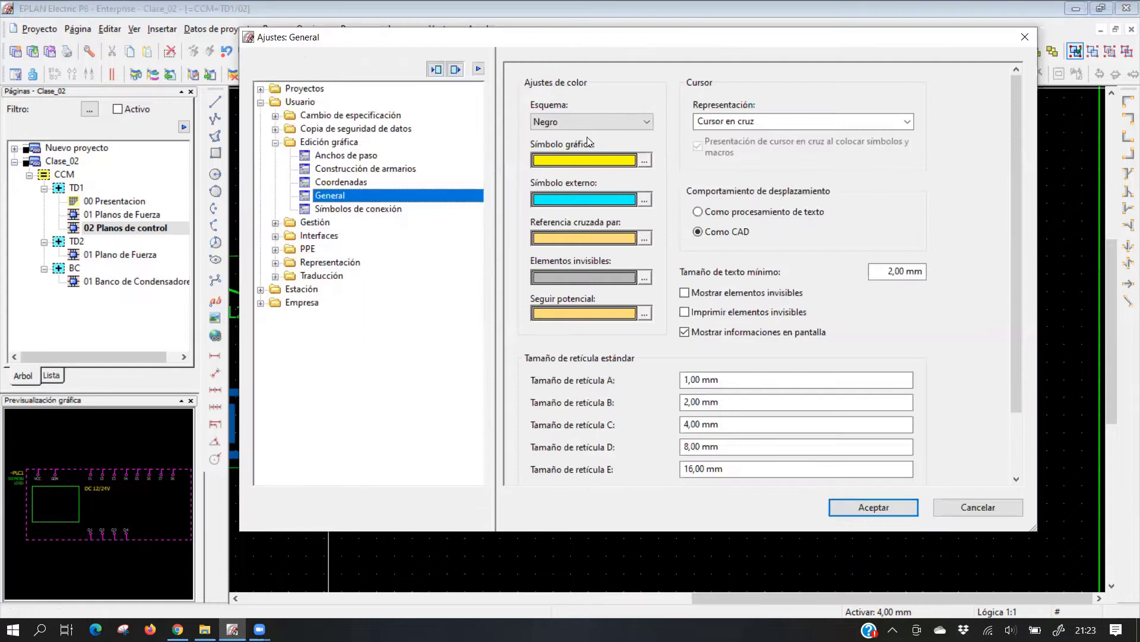
click(864, 510)
click(864, 509)
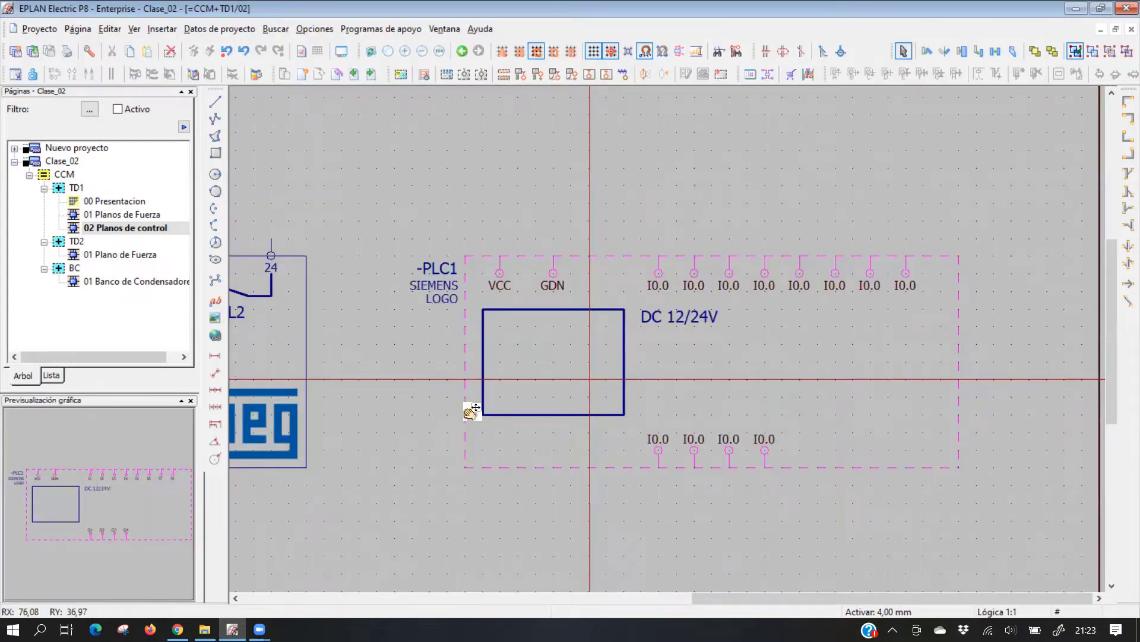
scroll(548, 295, down, 2)
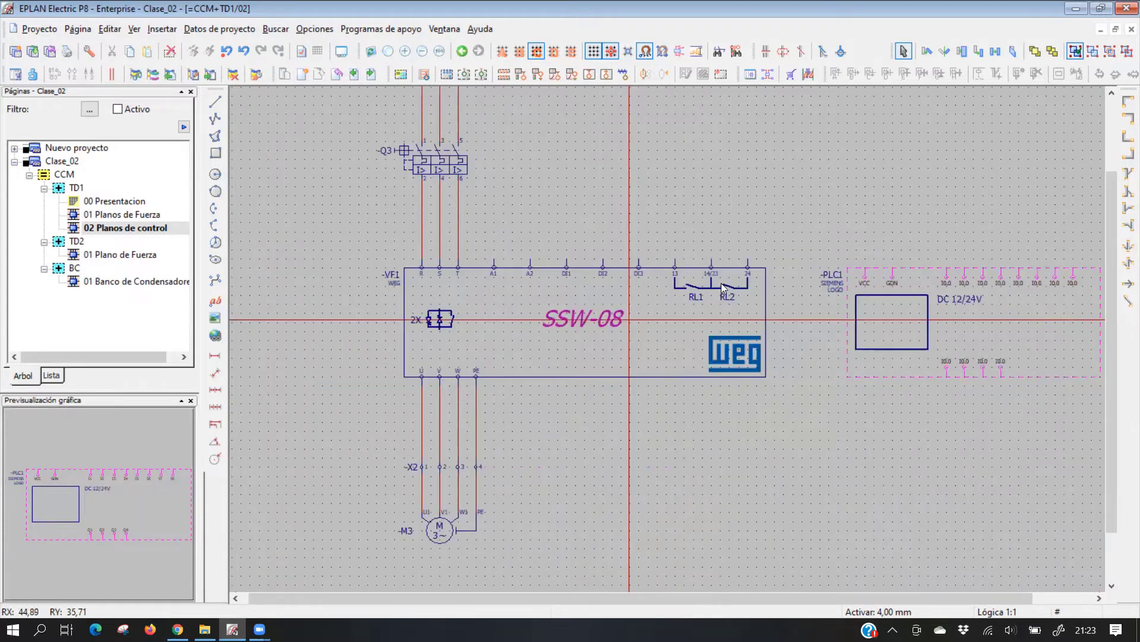
scroll(724, 321, up, 1)
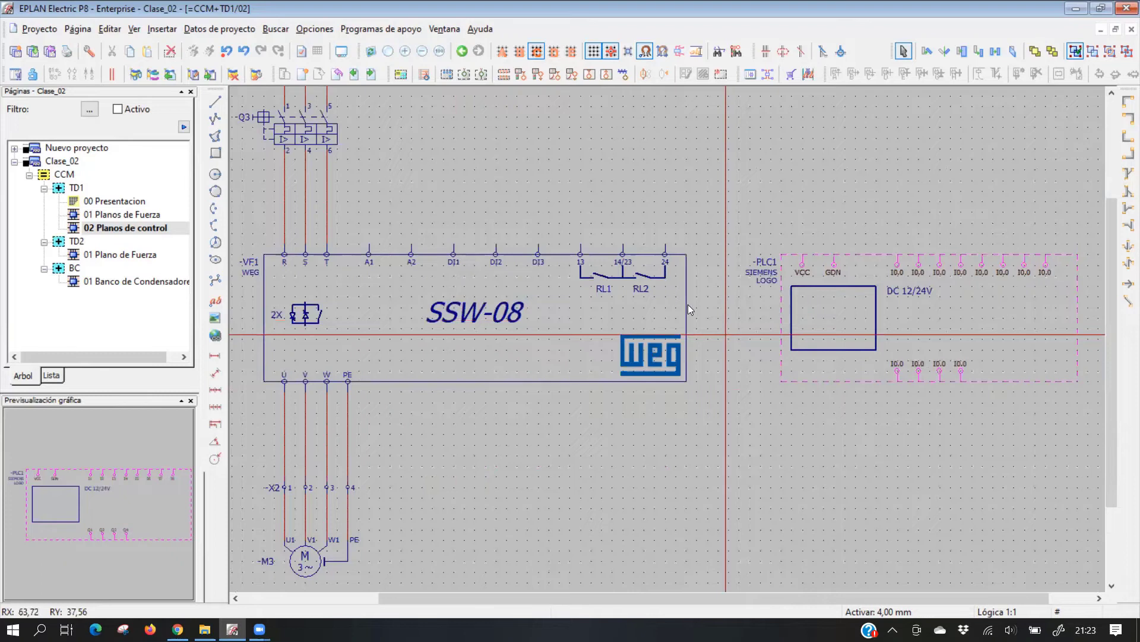
scroll(713, 304, up, 2)
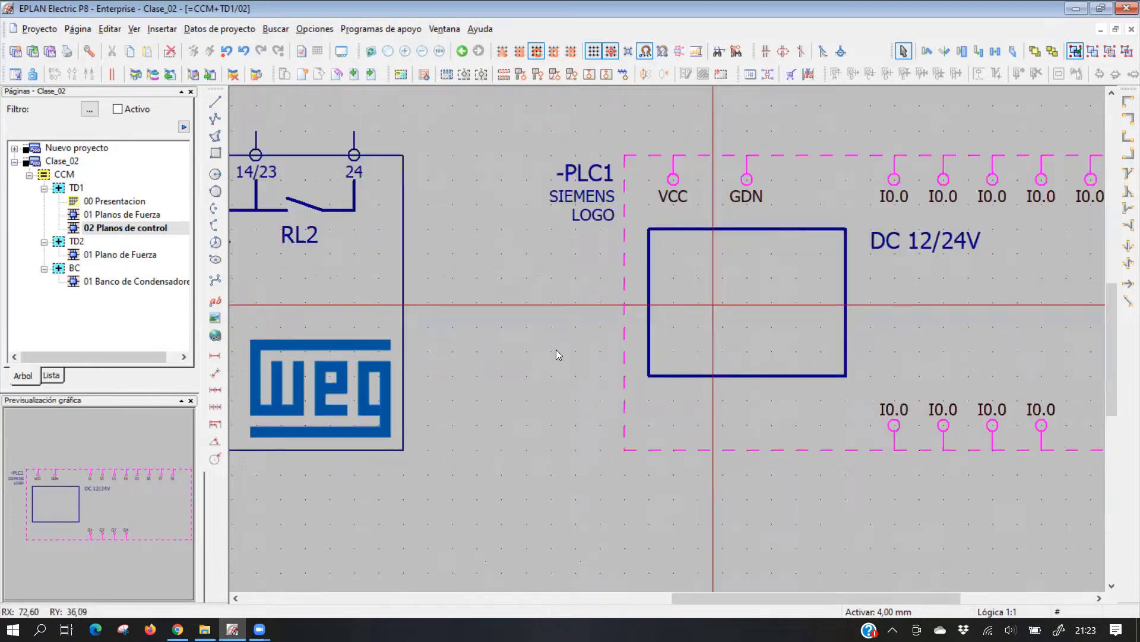
Set the graphical editor's colour scheme to Blanco
click(316, 29)
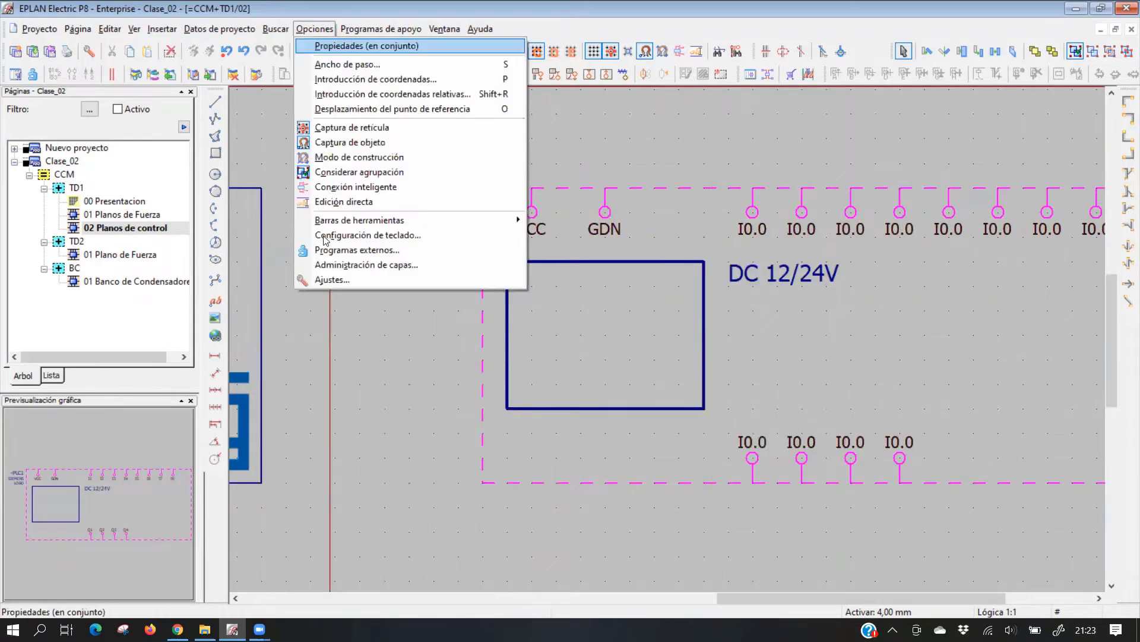
click(331, 279)
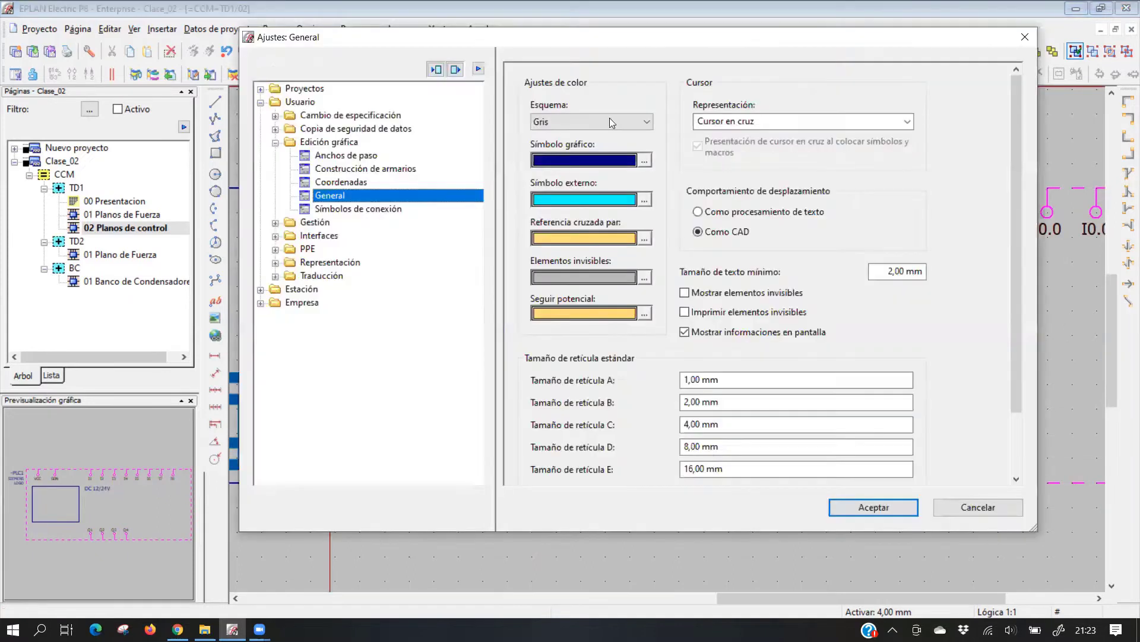
click(574, 122)
click(558, 136)
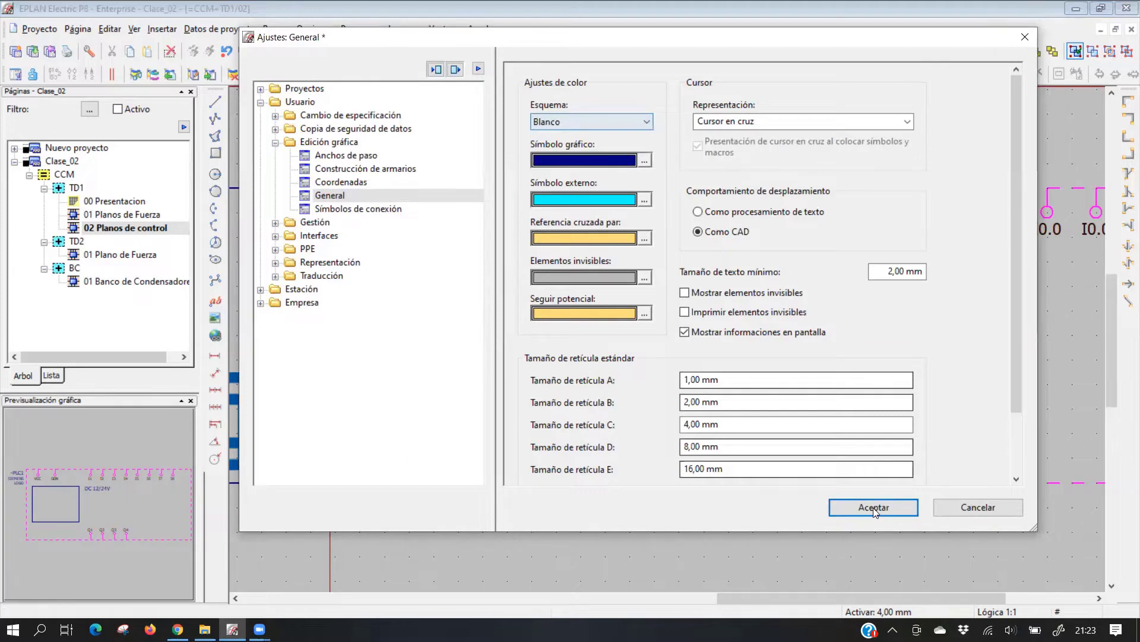
click(874, 508)
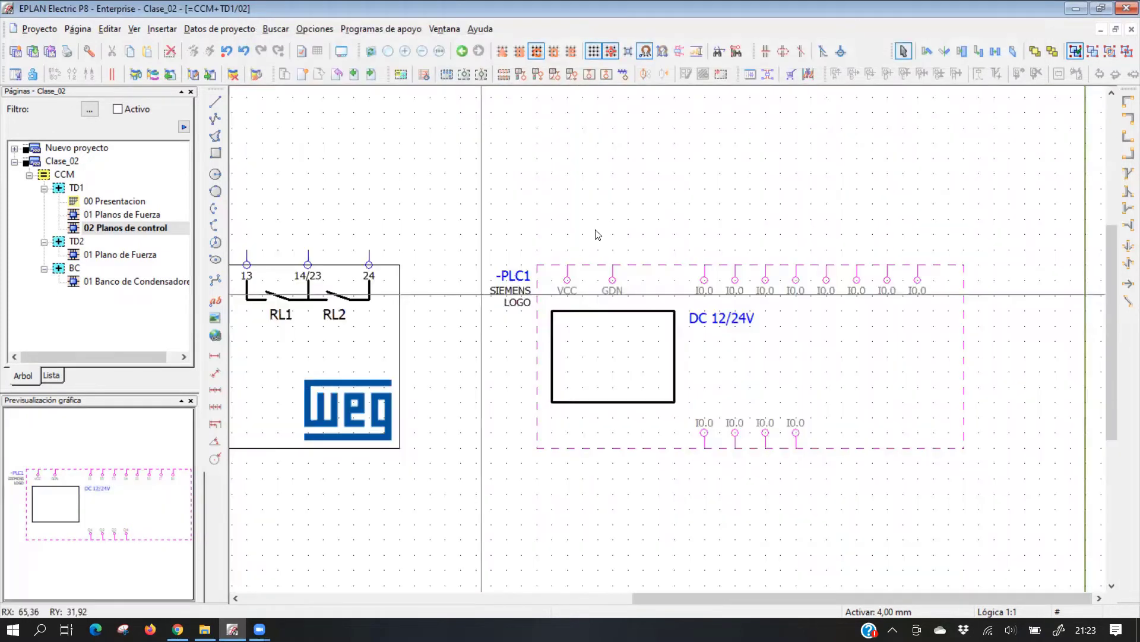
middle_drag(566, 287, 588, 301)
scroll(641, 334, down, 2)
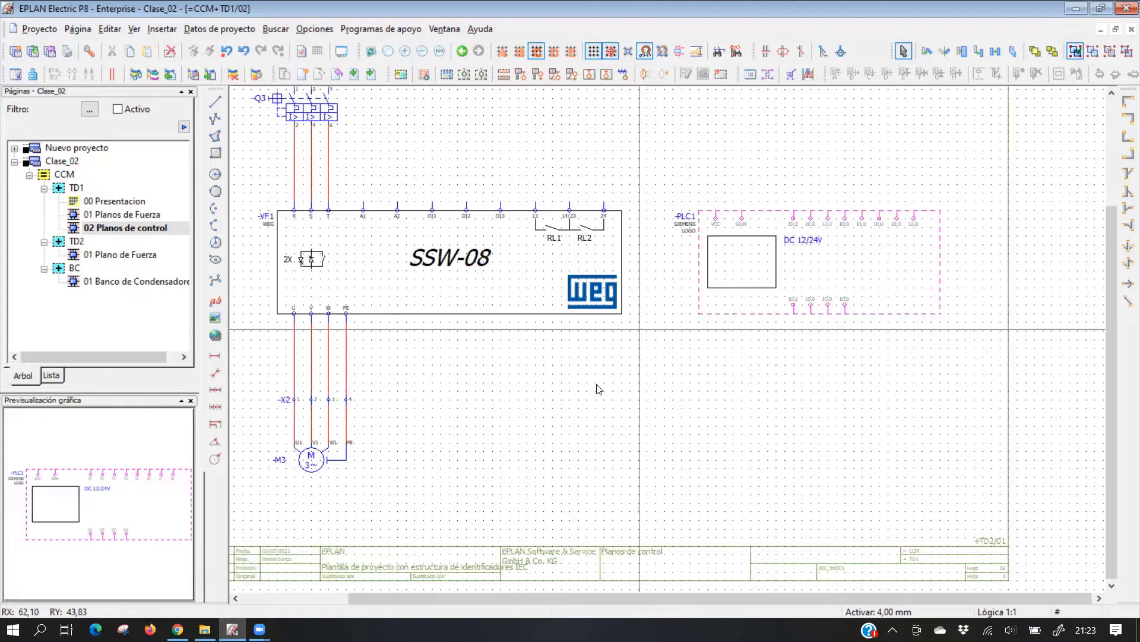
Open page 01 Planos de Fuerza under TD1 and view the area around motors M1 and M2
click(118, 216)
double_click(116, 218)
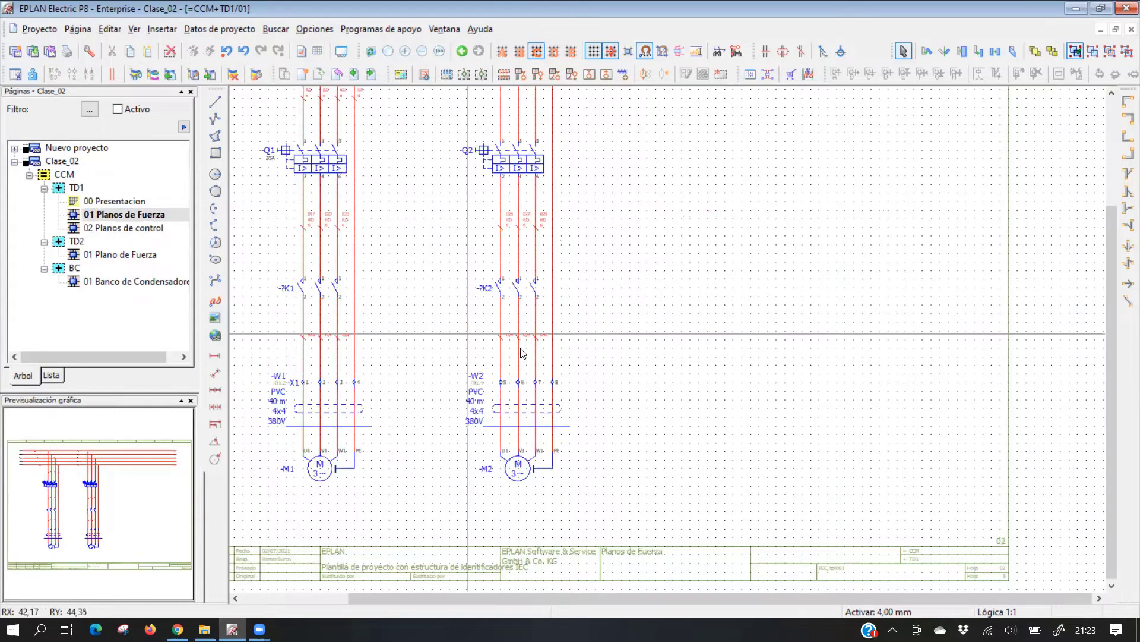
scroll(440, 365, up, 2)
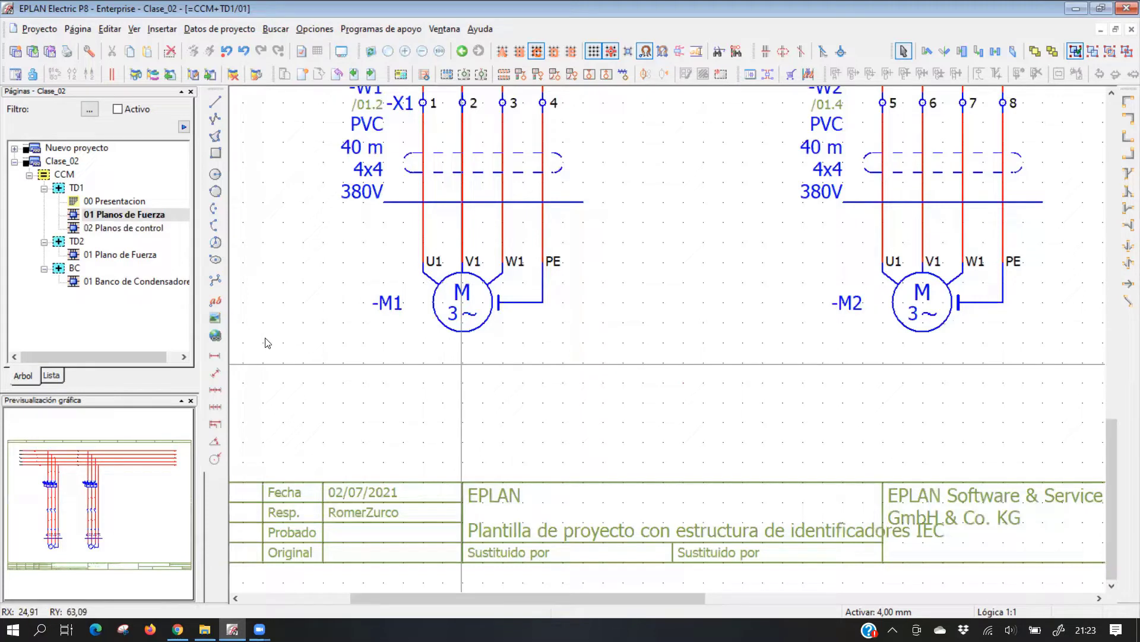
Check which fonts are offered in the format properties of a new text, and cancel the text
key(t)
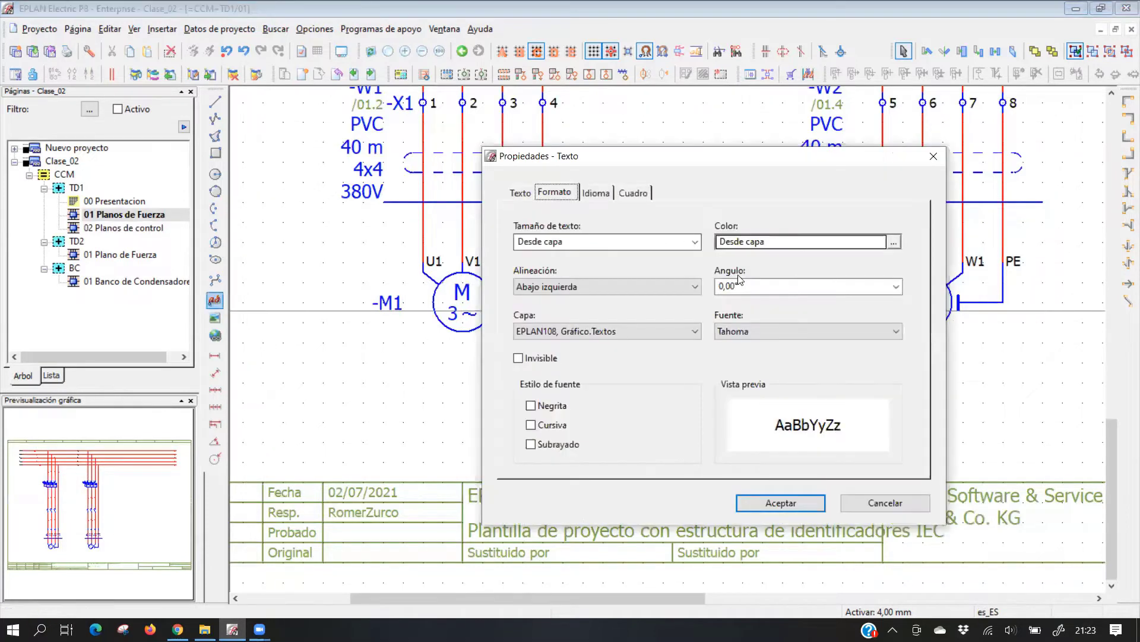
click(783, 331)
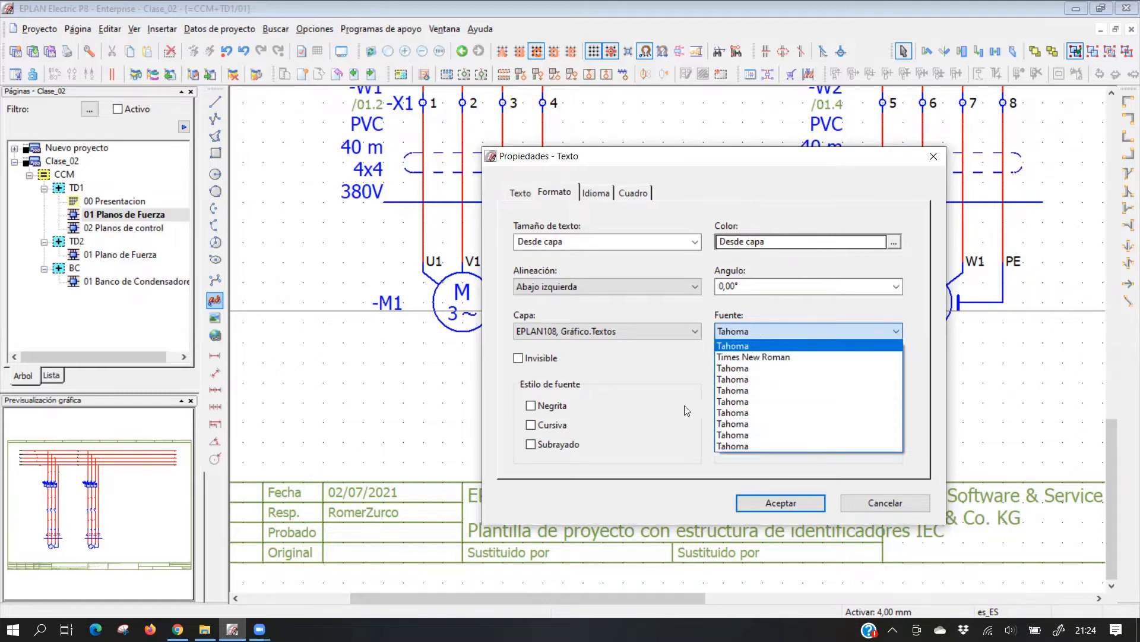
click(776, 328)
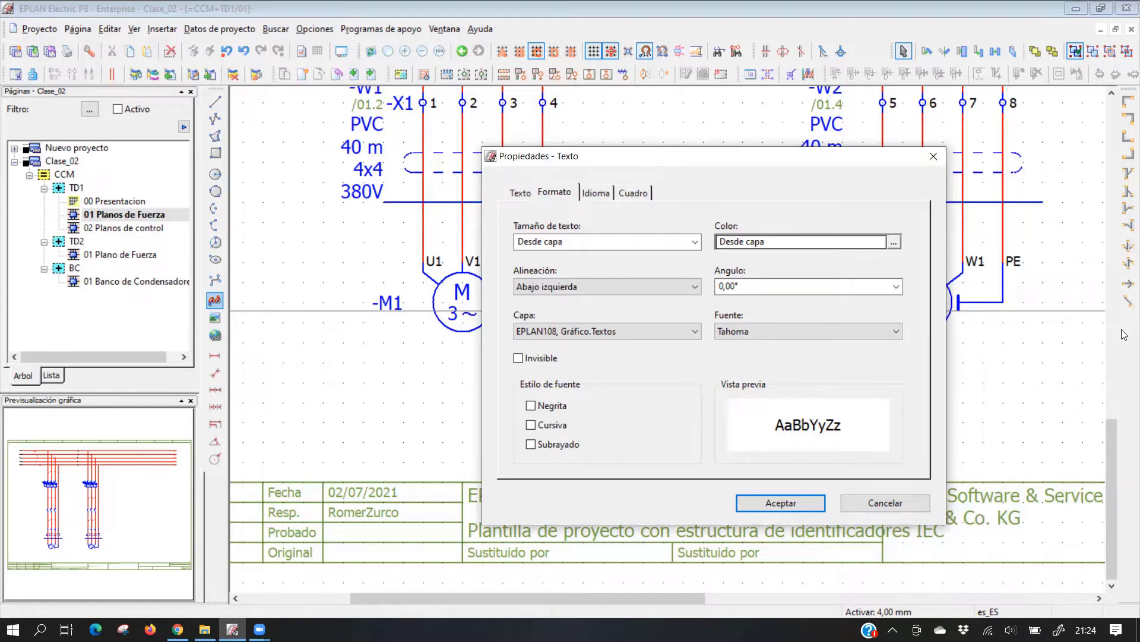
click(772, 330)
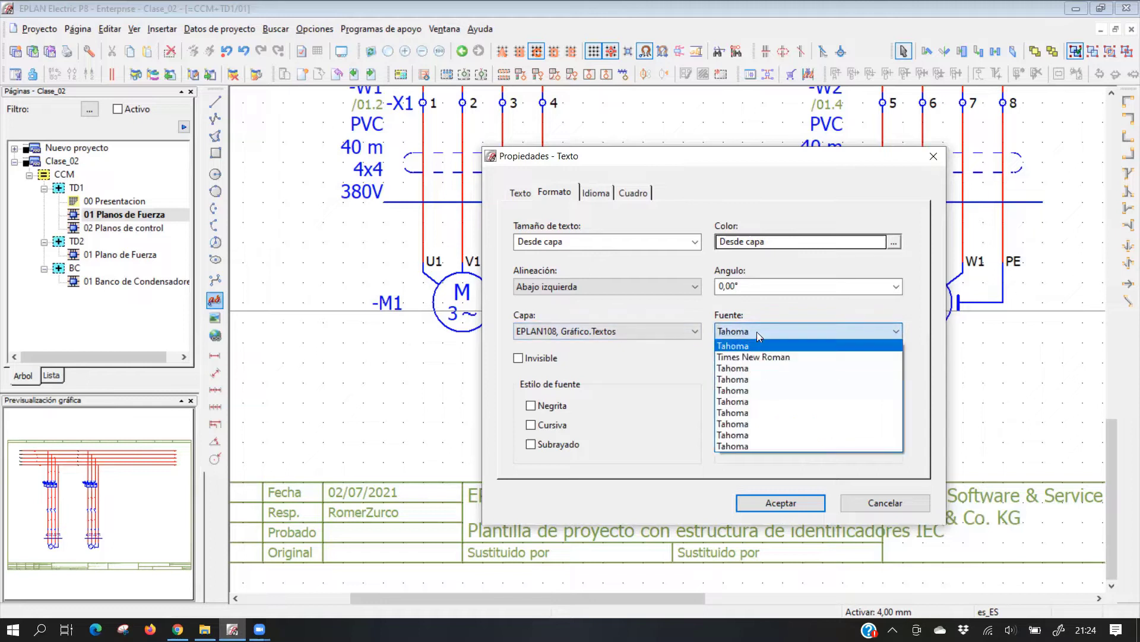
click(666, 393)
click(879, 503)
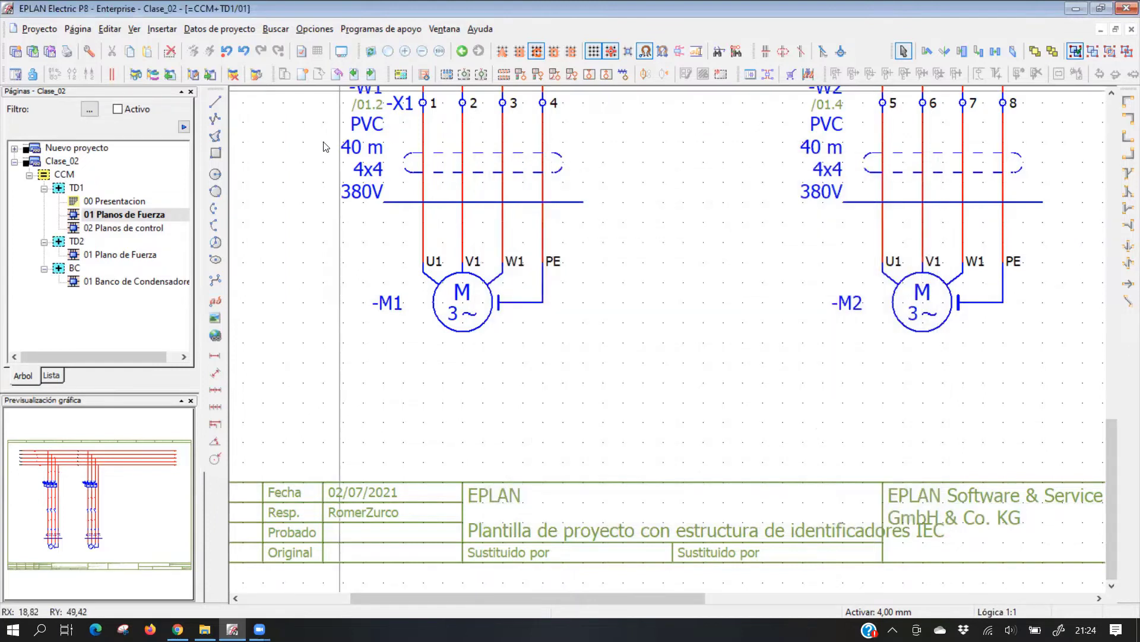
Open the company-level font settings (Fuentes) for graphical editing
click(314, 28)
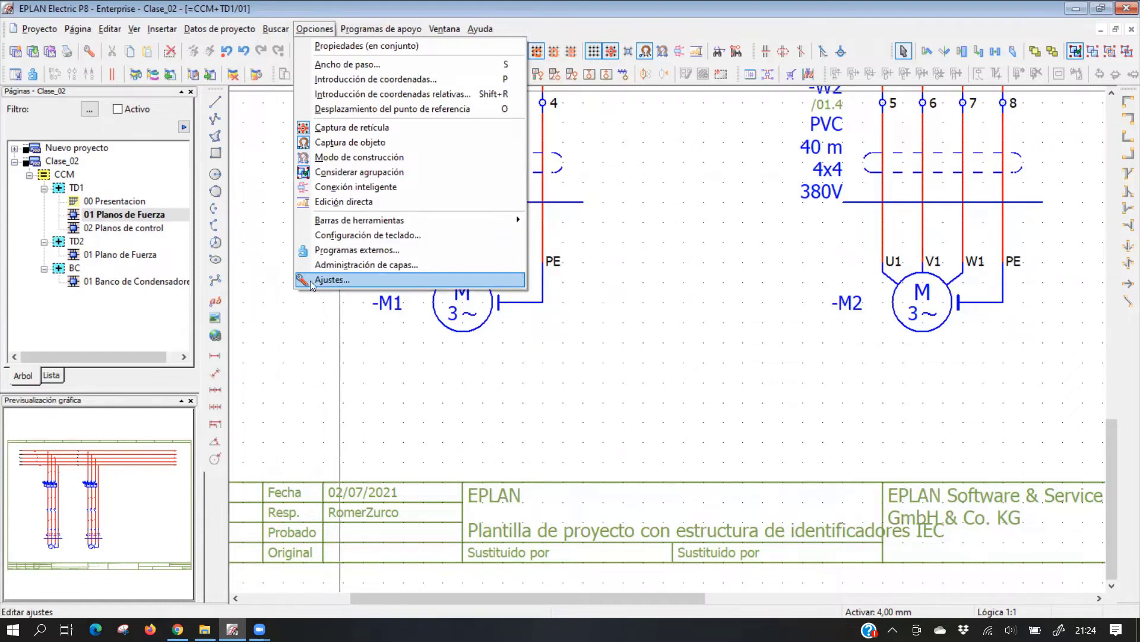
key(Return)
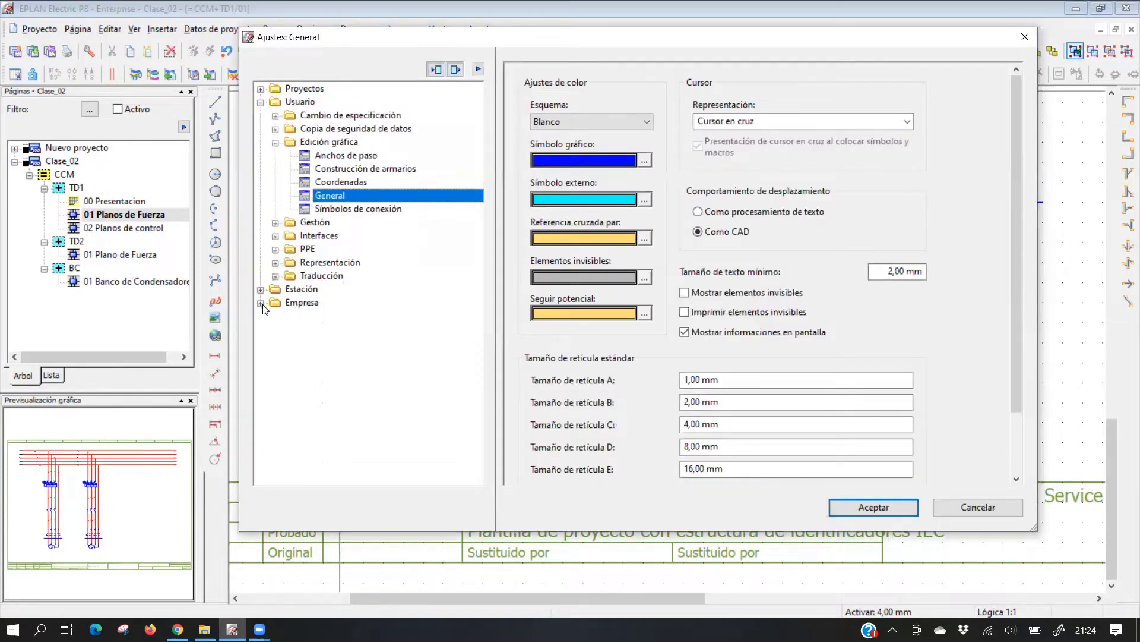
double_click(302, 302)
double_click(309, 342)
click(315, 369)
click(319, 355)
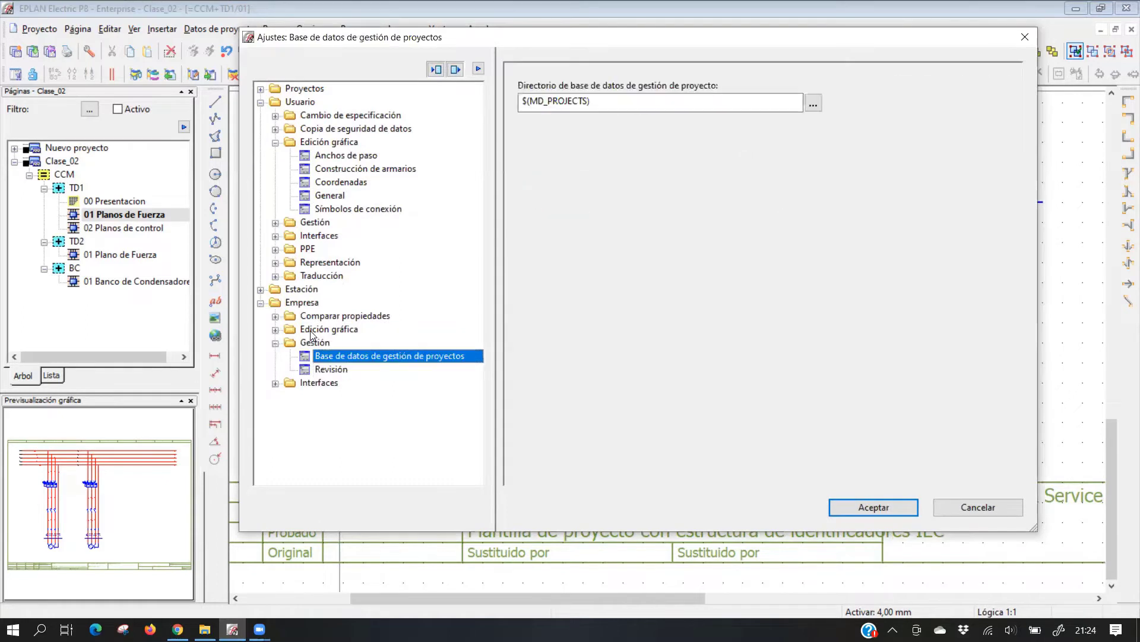
click(275, 329)
click(326, 342)
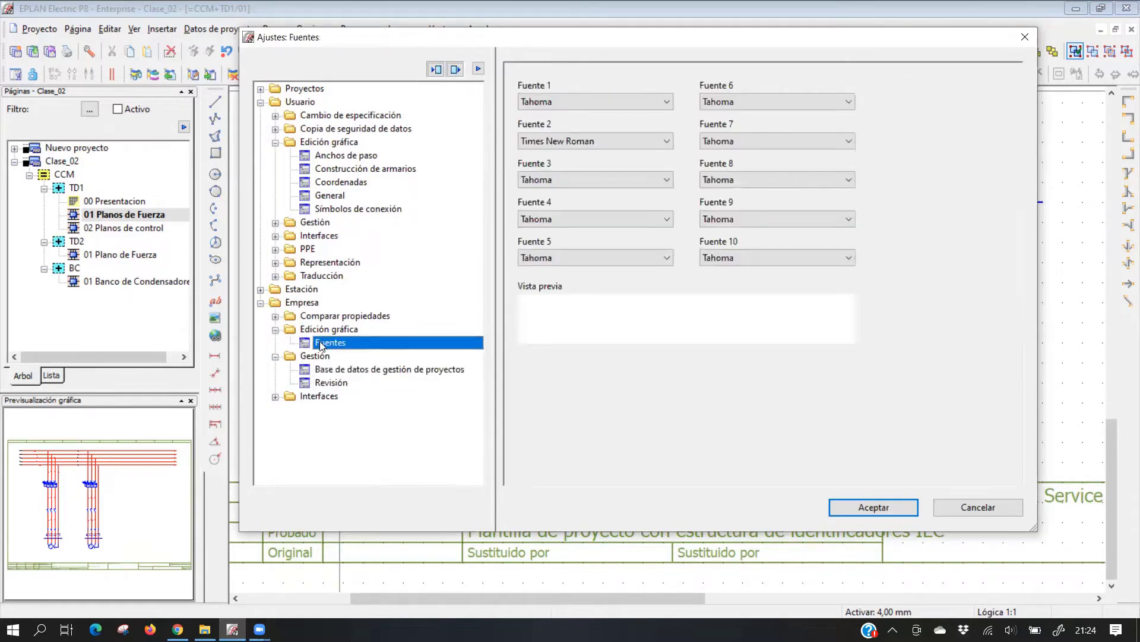
click(301, 303)
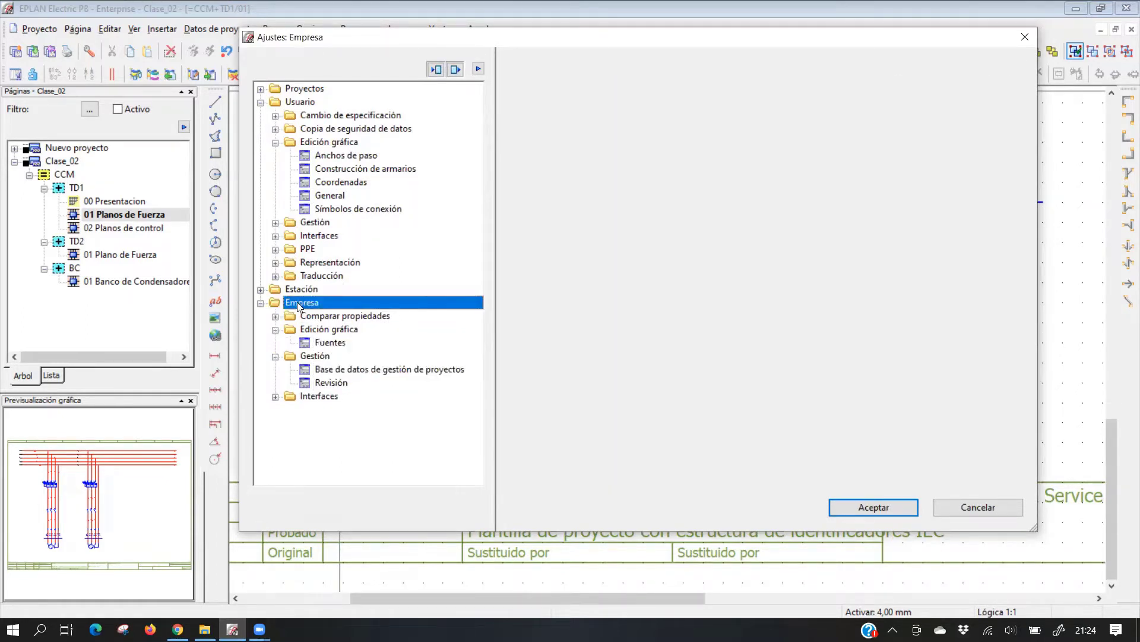
click(327, 330)
click(330, 344)
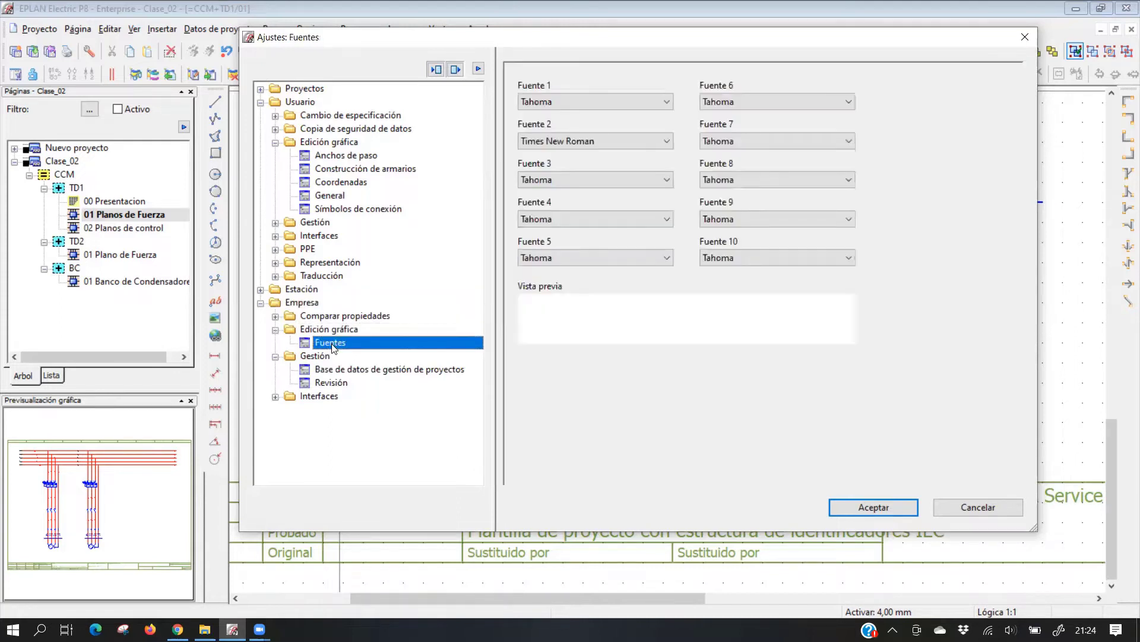
Try Tahoma as Fuente 2 and set it back to Times New Roman
click(569, 134)
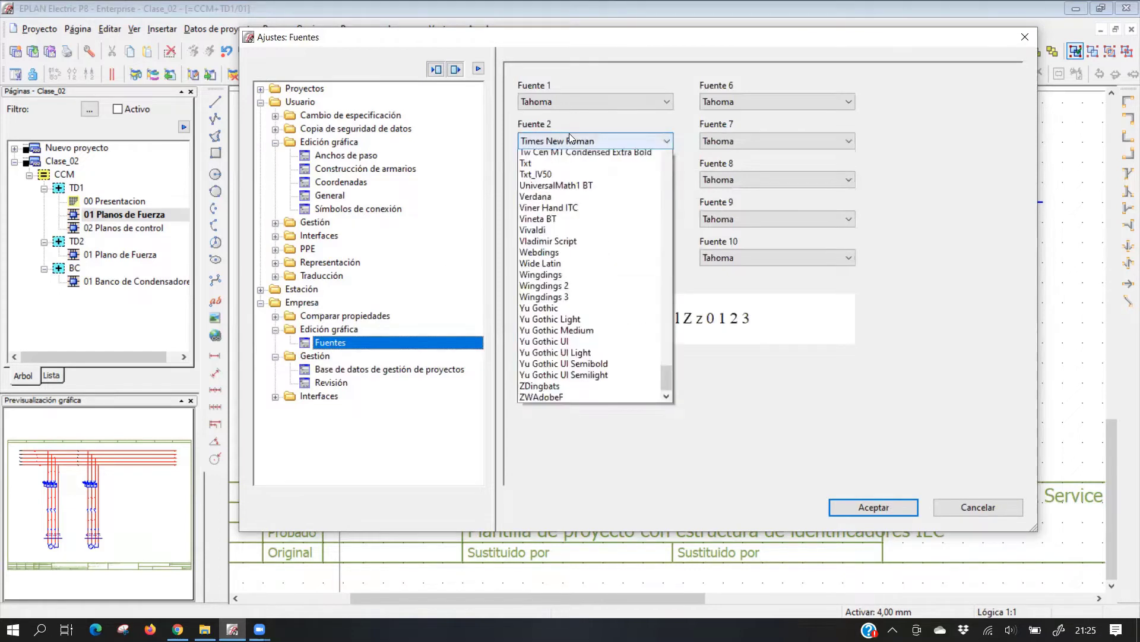
scroll(554, 180, up, 2)
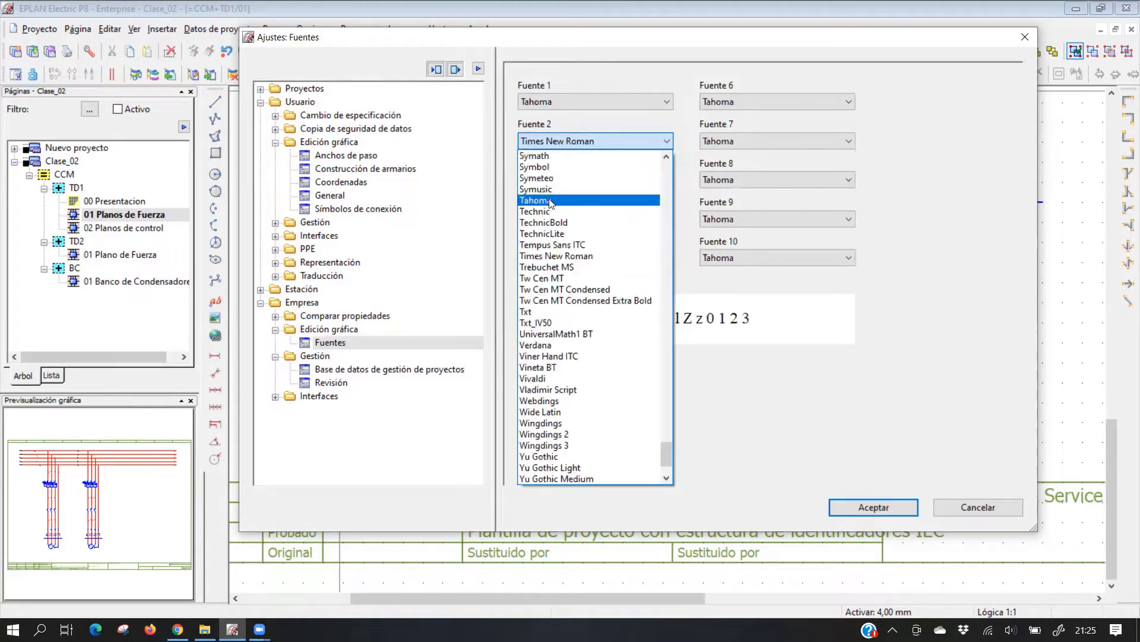
click(553, 198)
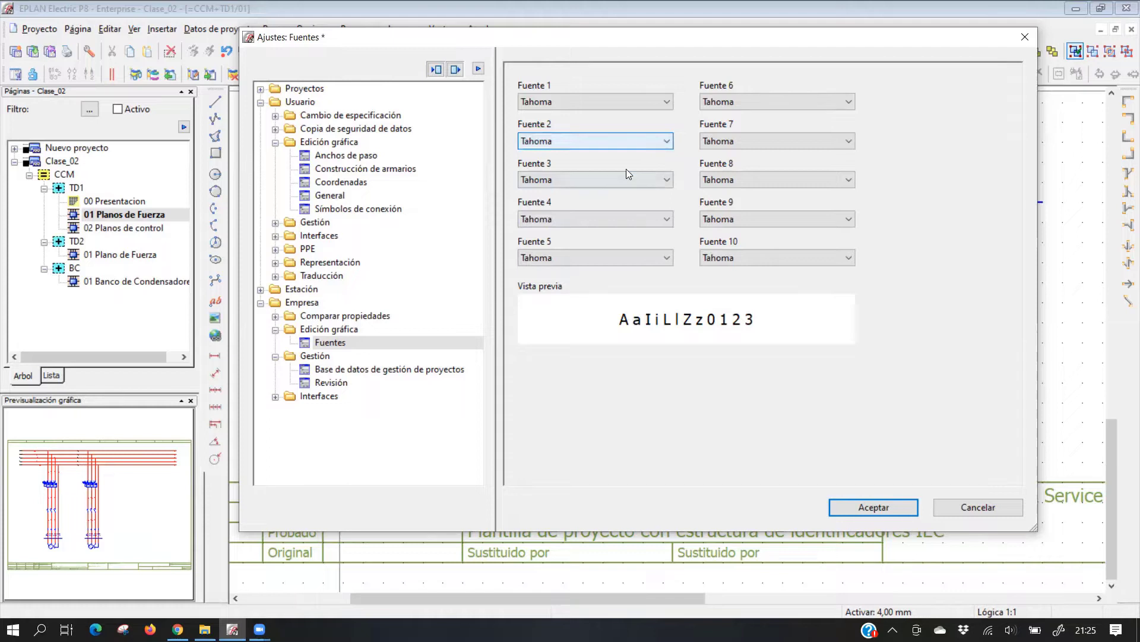
click(608, 141)
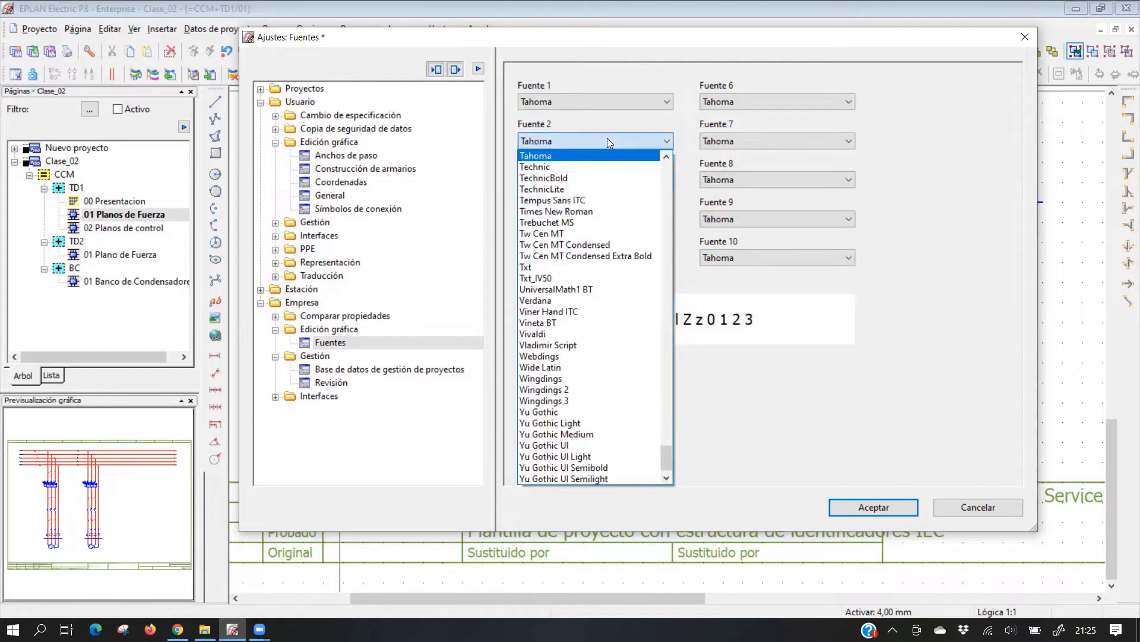
click(571, 212)
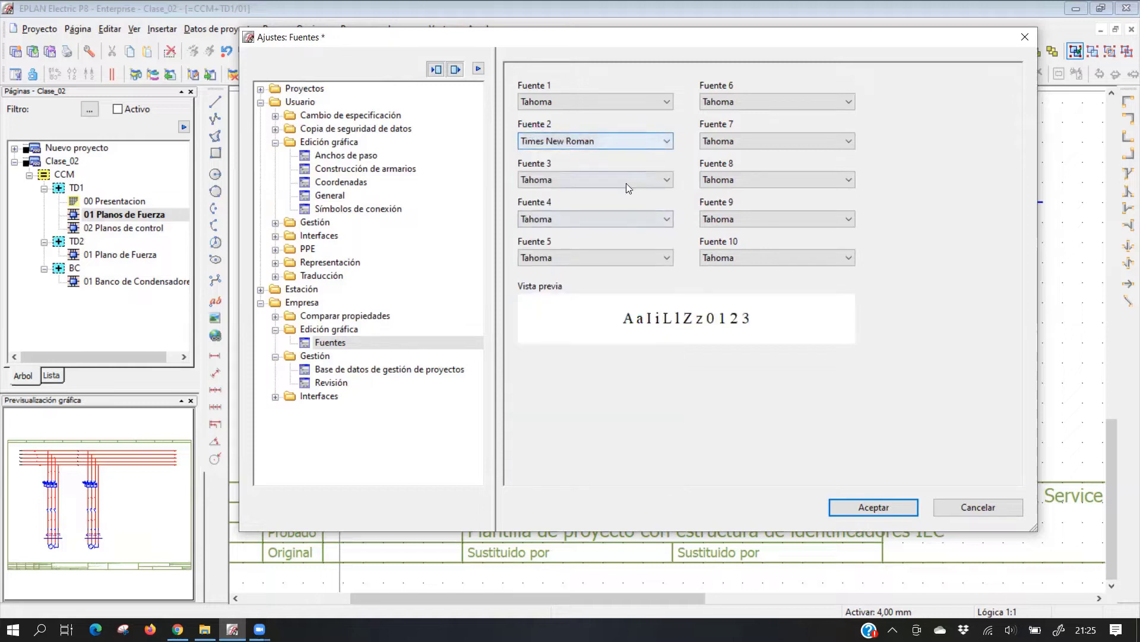
Set Fuente 3 to Arial and Fuente 4 to SansSerif in the company font settings
click(575, 179)
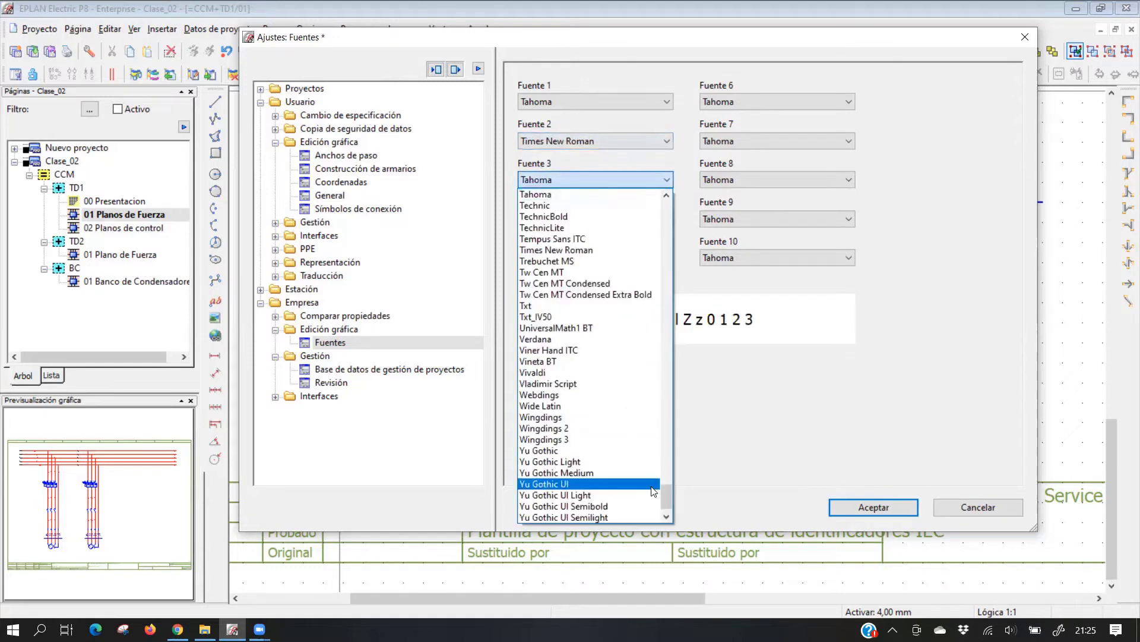
drag(666, 498, 657, 250)
click(544, 305)
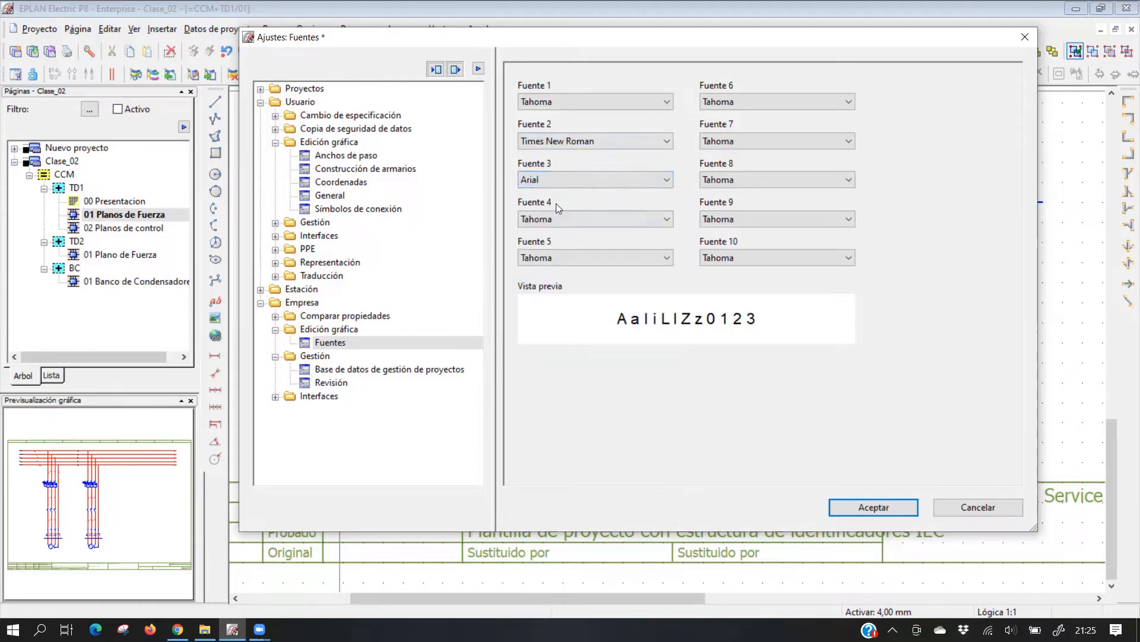
click(561, 219)
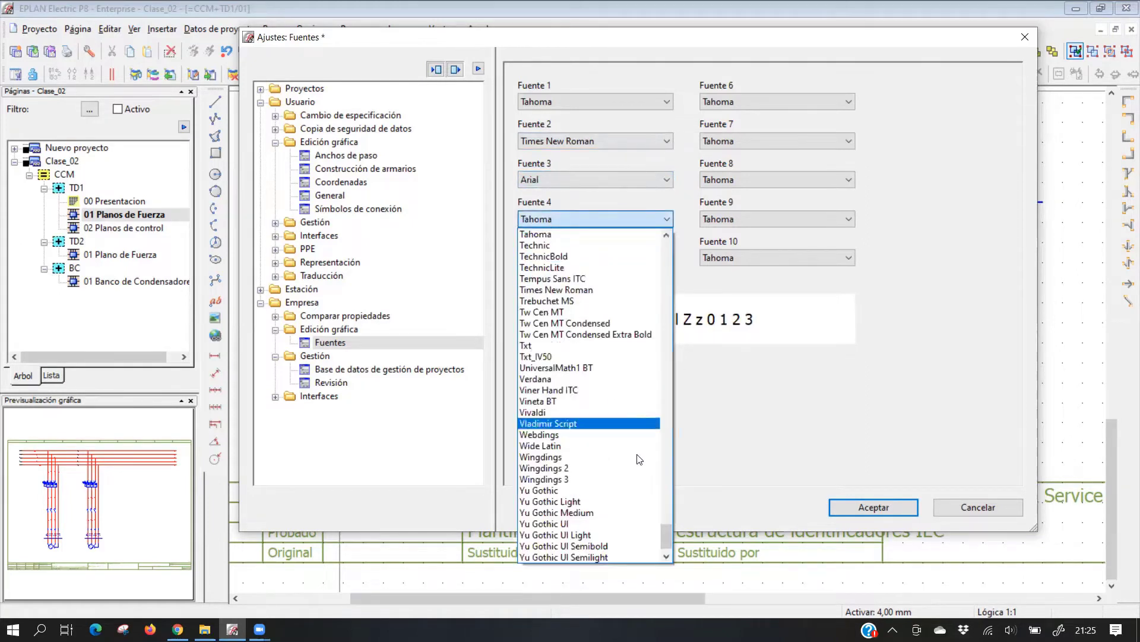
drag(669, 537, 664, 503)
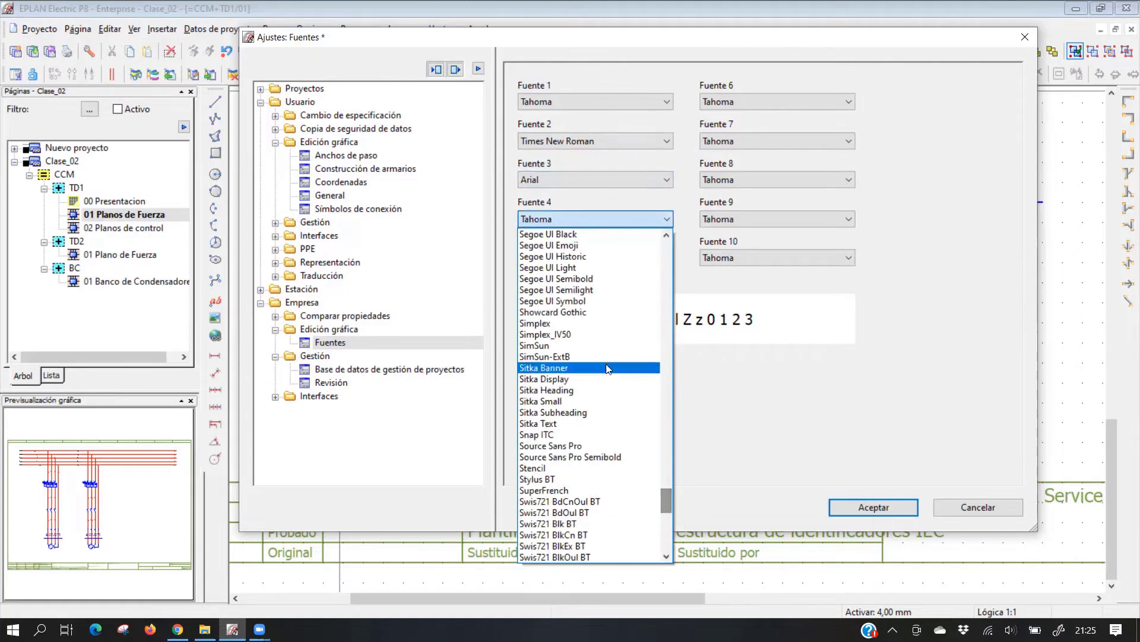
scroll(587, 333, up, 5)
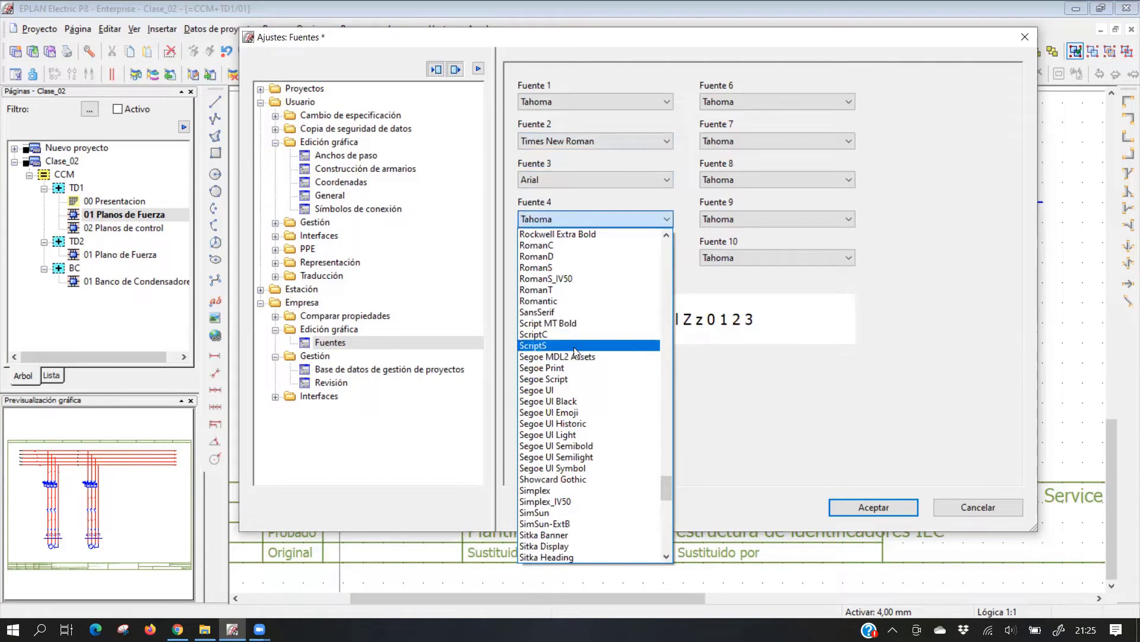
click(569, 312)
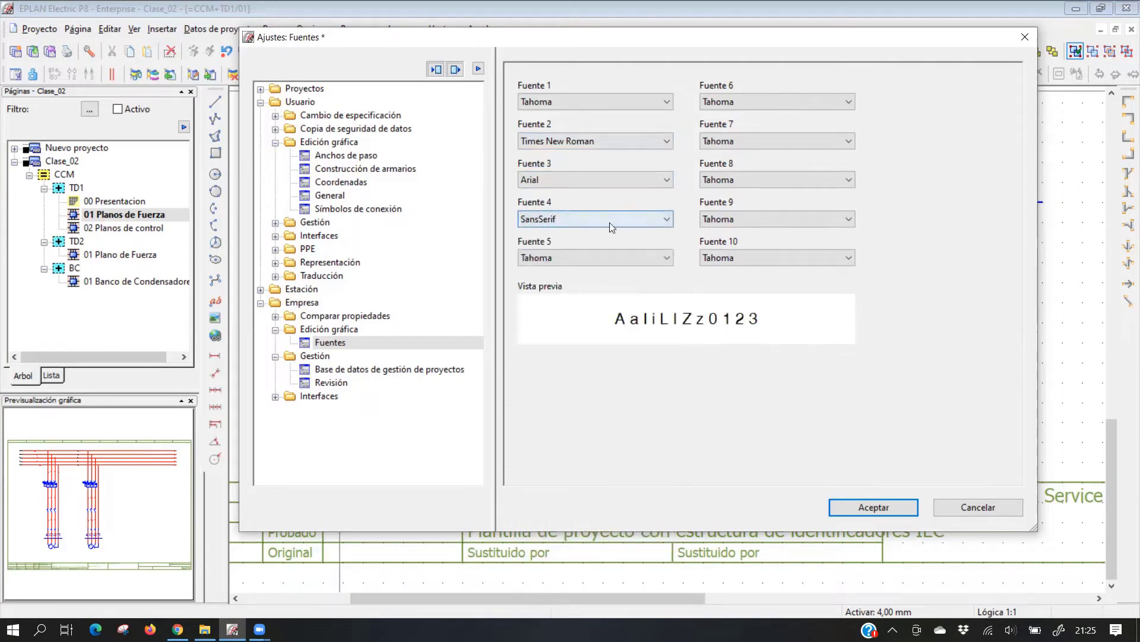
Set Fuente 5 to Century and accept the company font settings
click(594, 257)
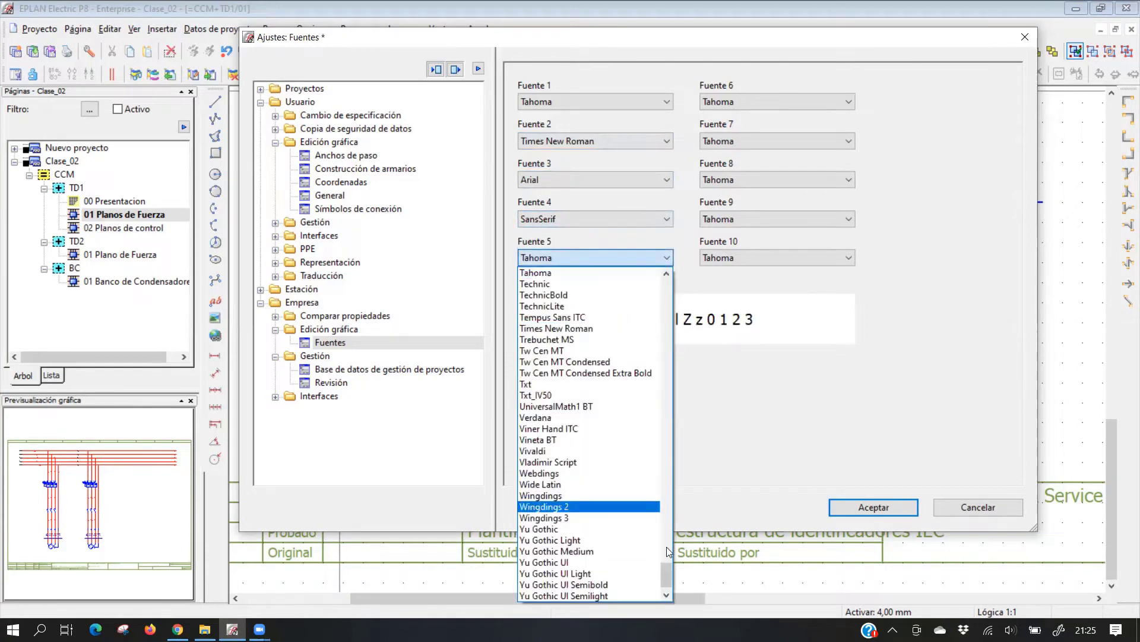
drag(667, 548, 658, 425)
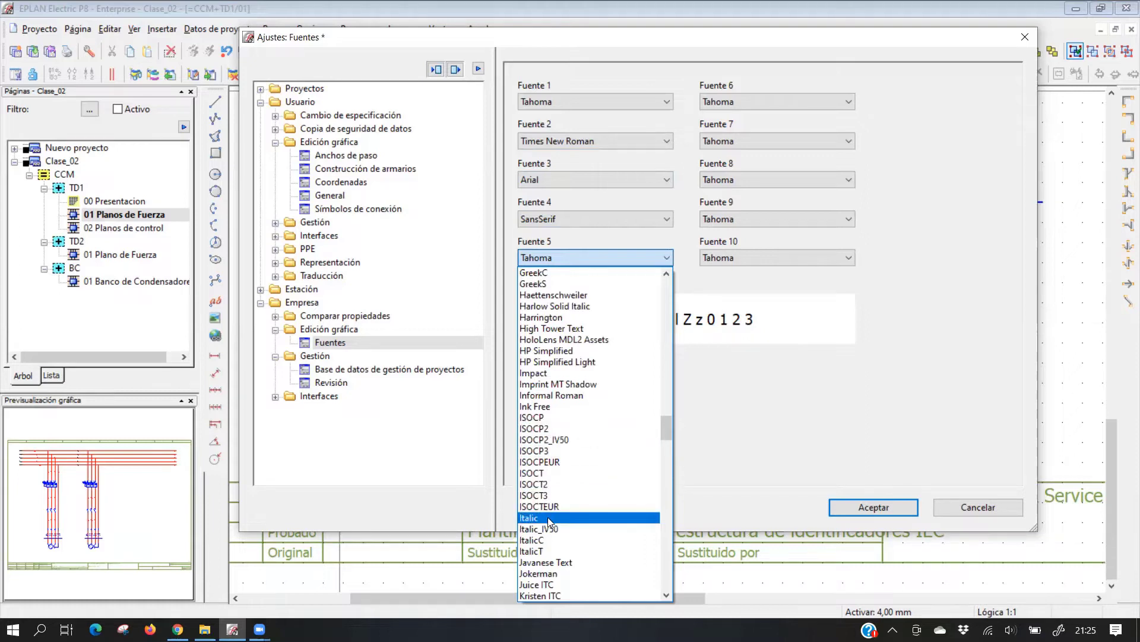
drag(666, 428, 663, 363)
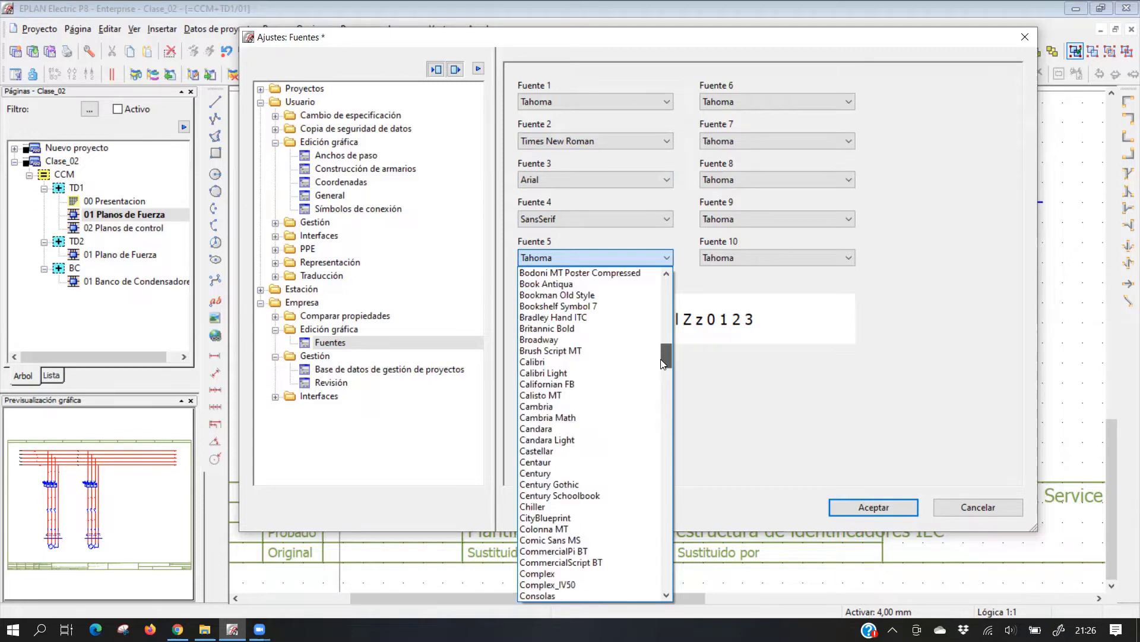
click(602, 474)
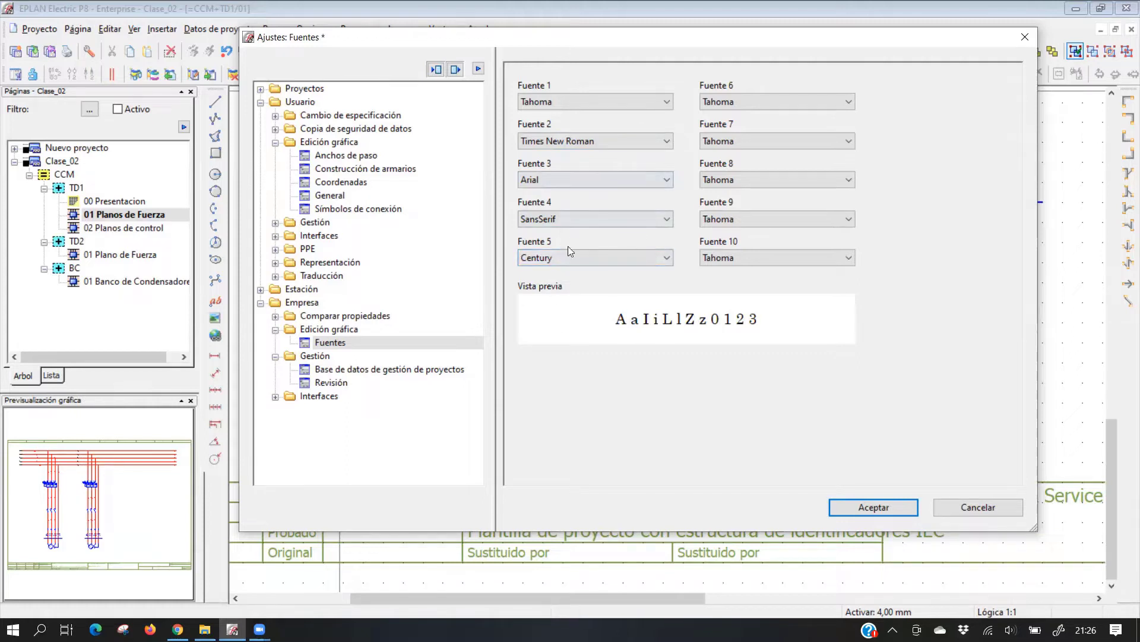
click(865, 504)
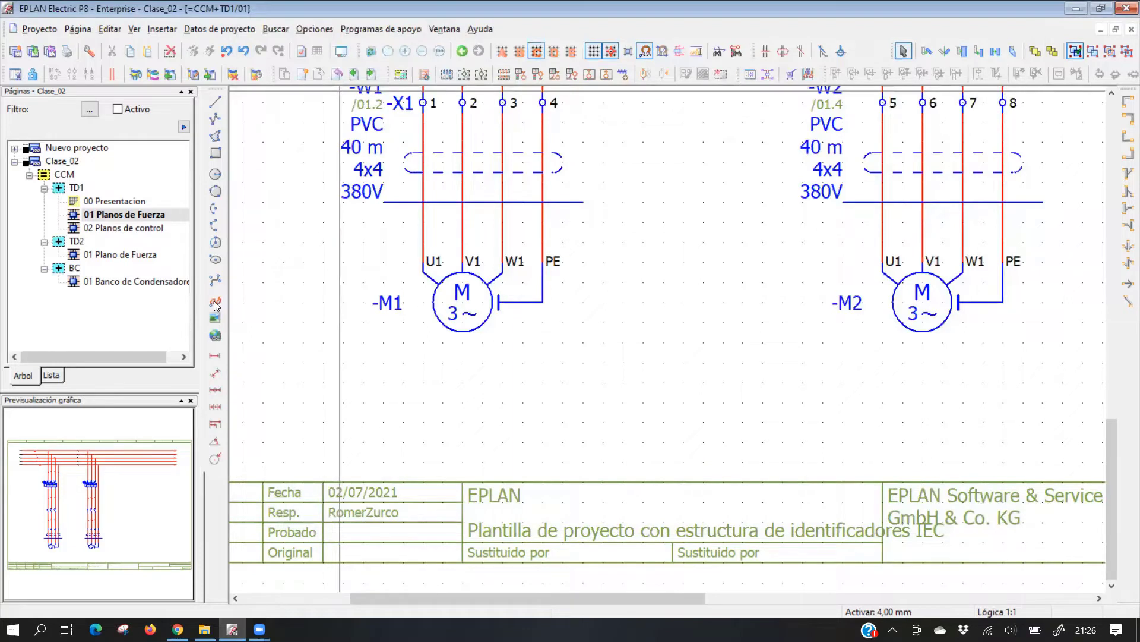
Place the text BOMBA SUMERGIBLE below motor M1 on the power page
click(523, 355)
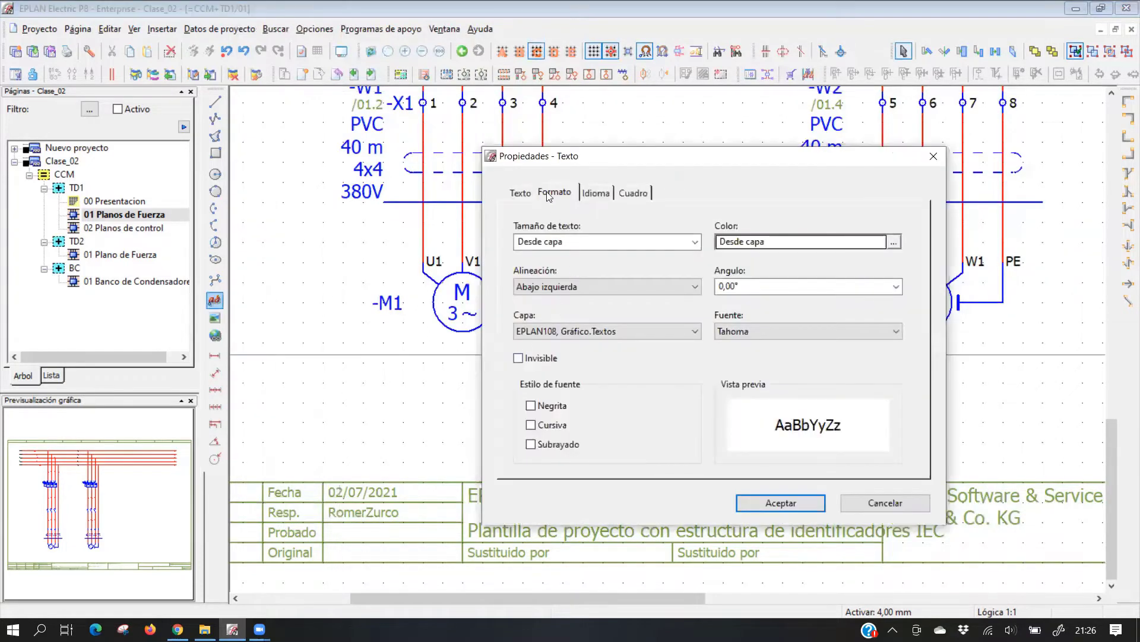
click(528, 193)
key(Tab)
text(BO)
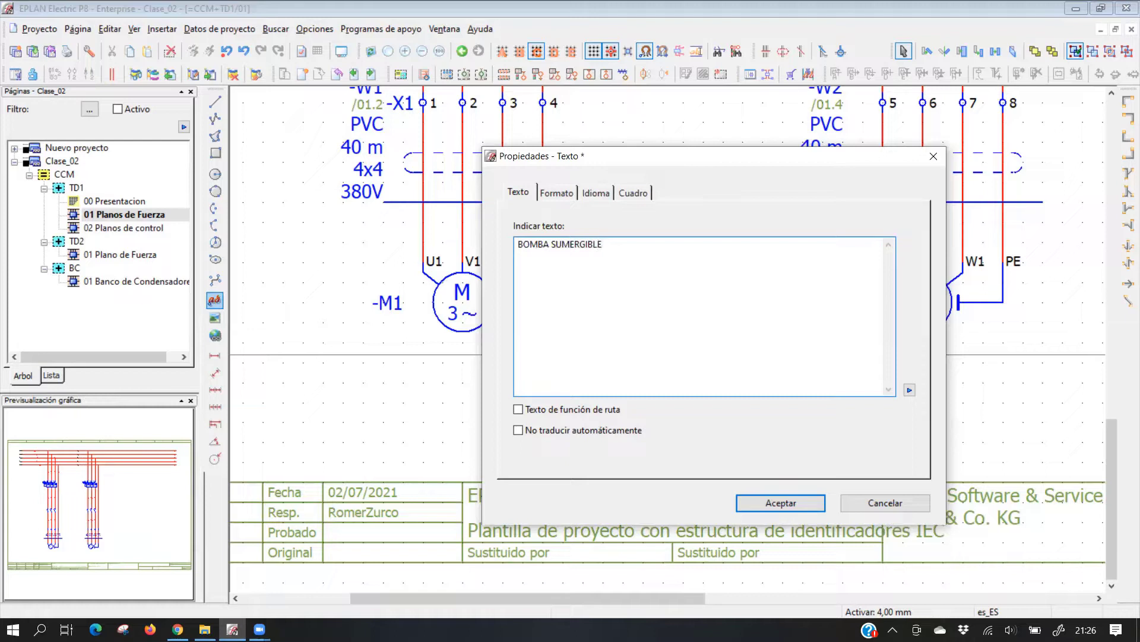
click(780, 502)
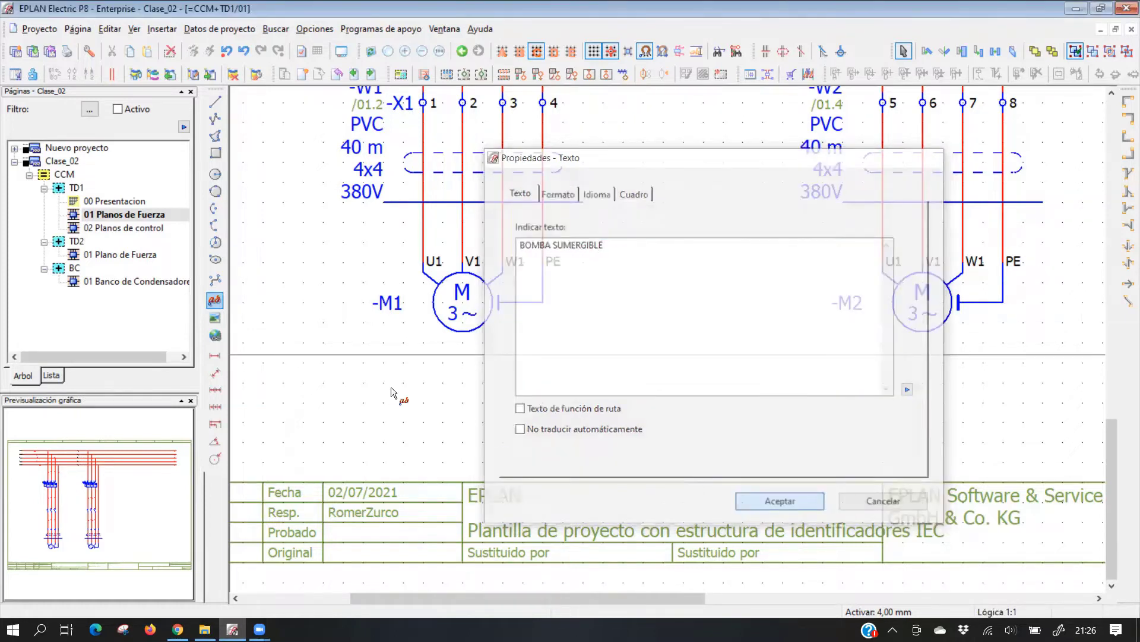
click(403, 381)
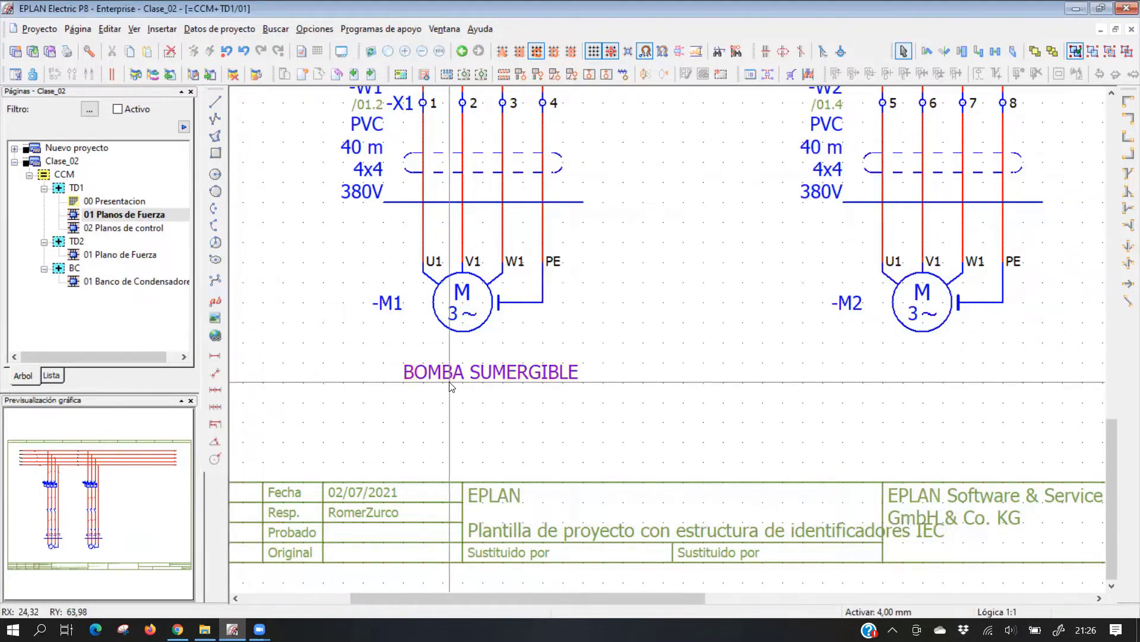
Set the font of the BOMBA SUMERGIBLE text below motor M1 to Arial
scroll(450, 386, up, 1)
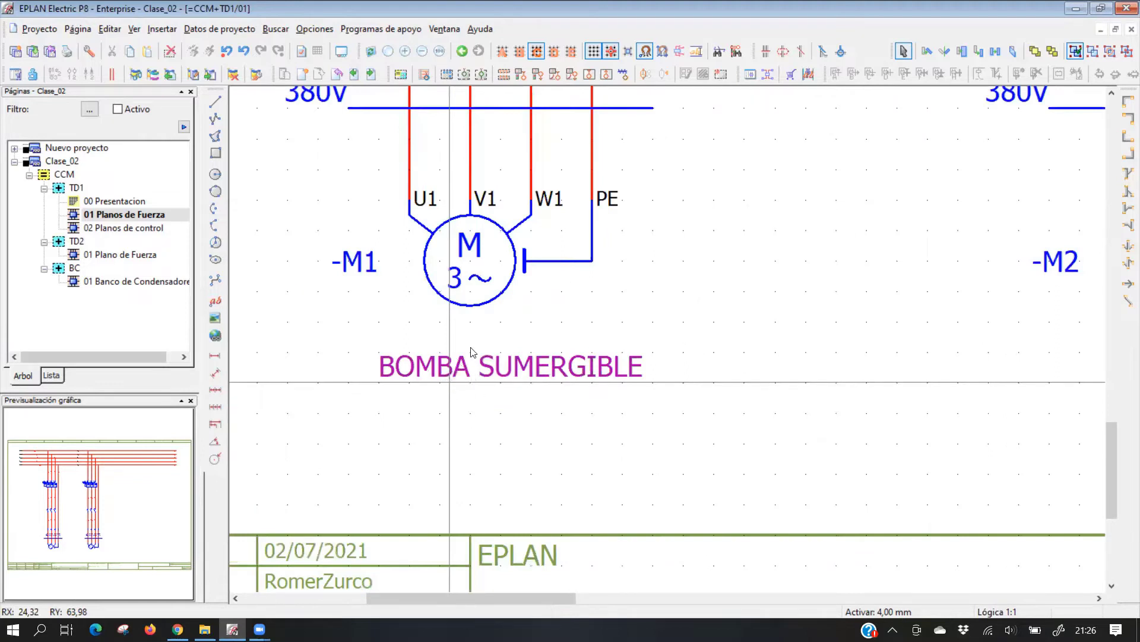
scroll(449, 387, up, 1)
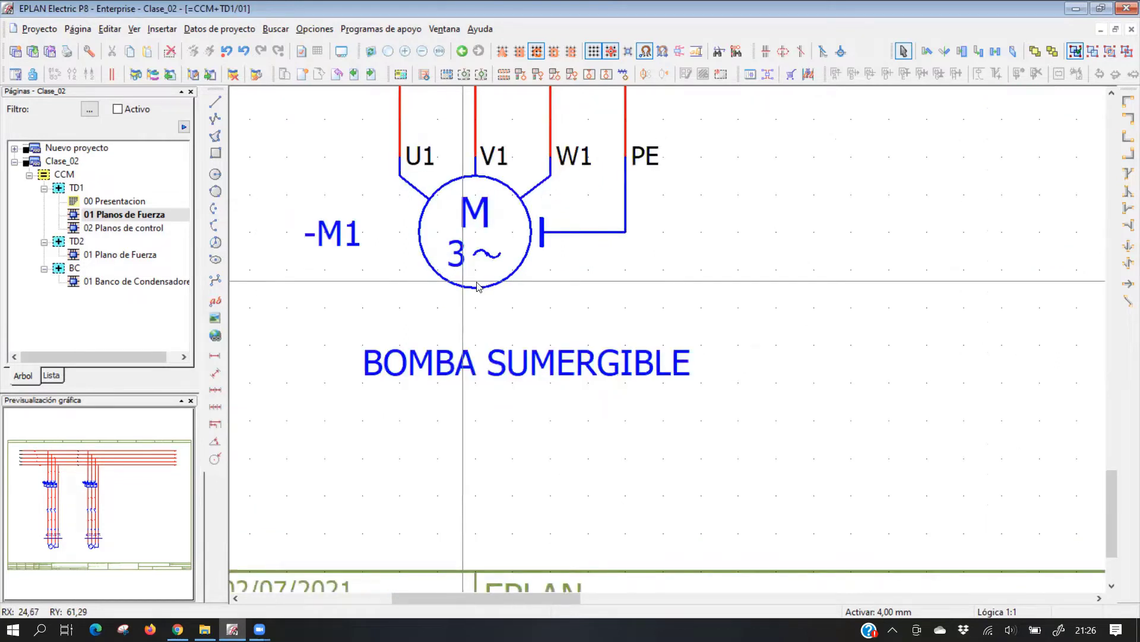
click(452, 369)
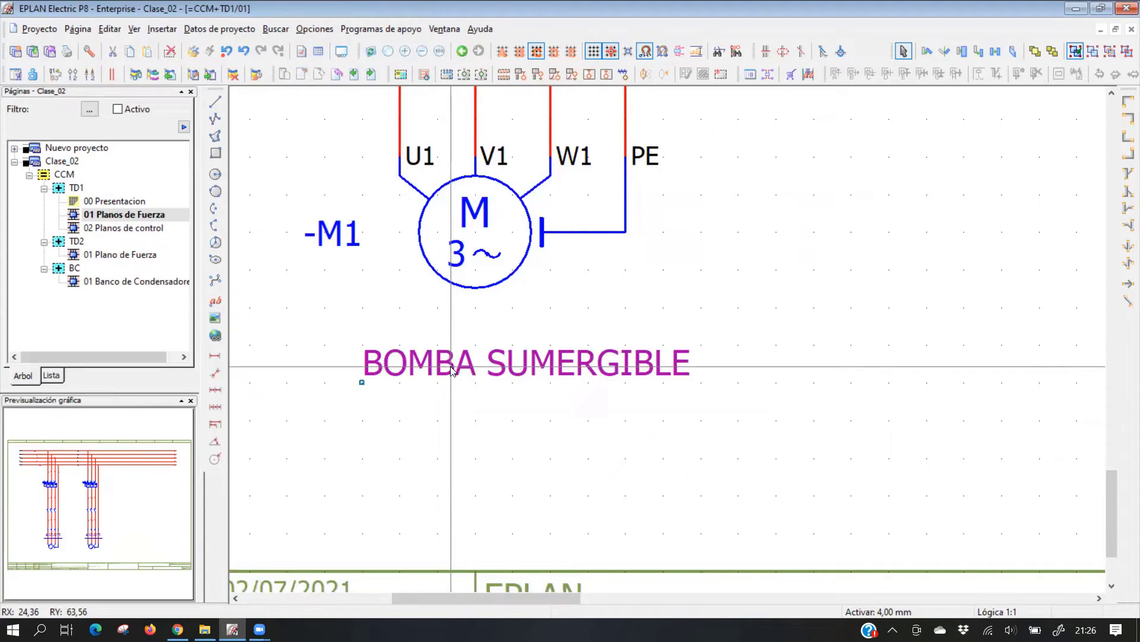
double_click(451, 369)
click(558, 194)
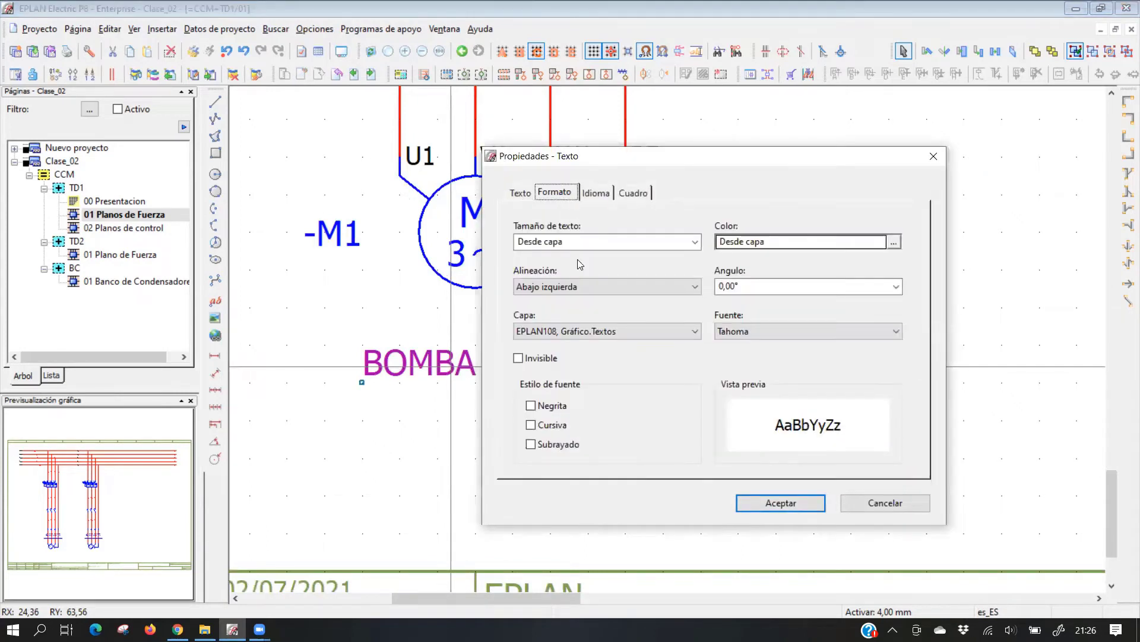
click(746, 331)
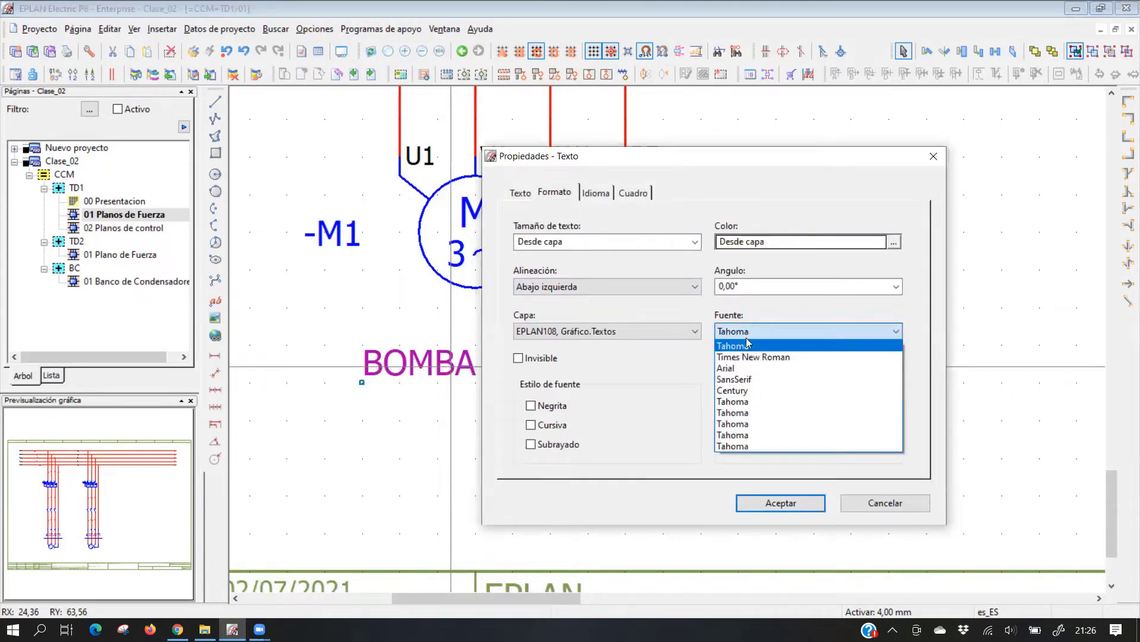
click(730, 368)
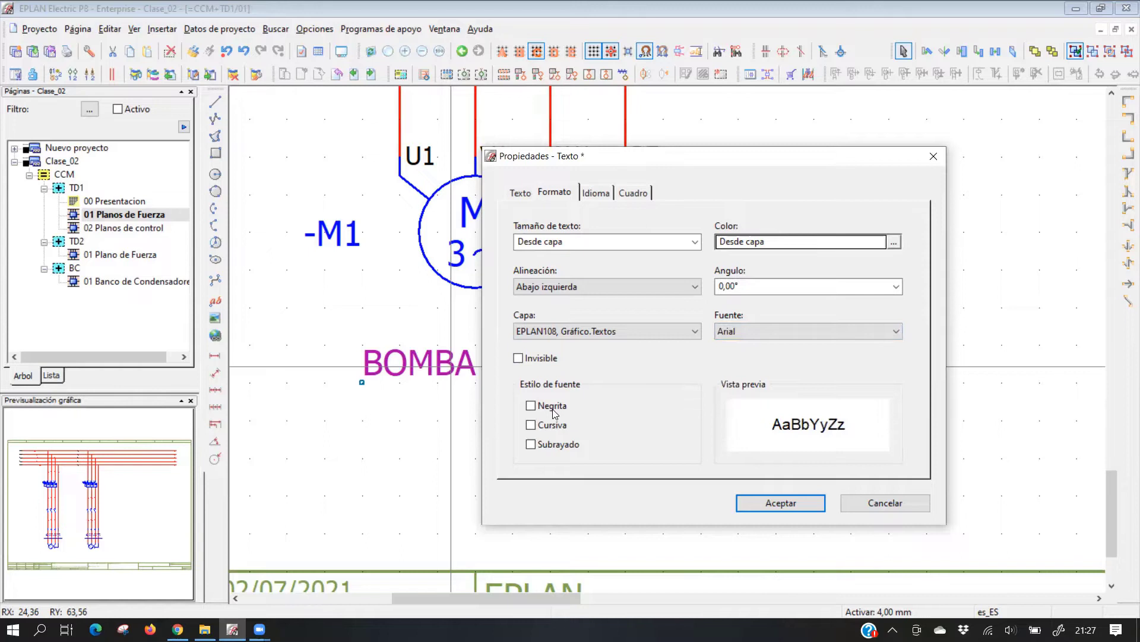
click(772, 502)
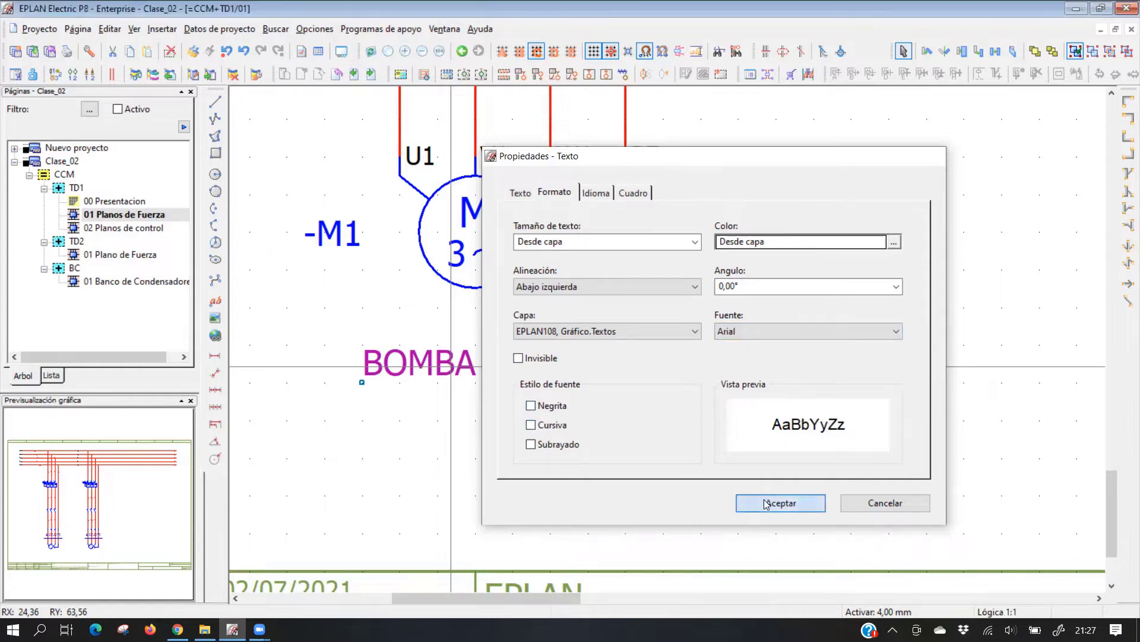
scroll(458, 413, down, 2)
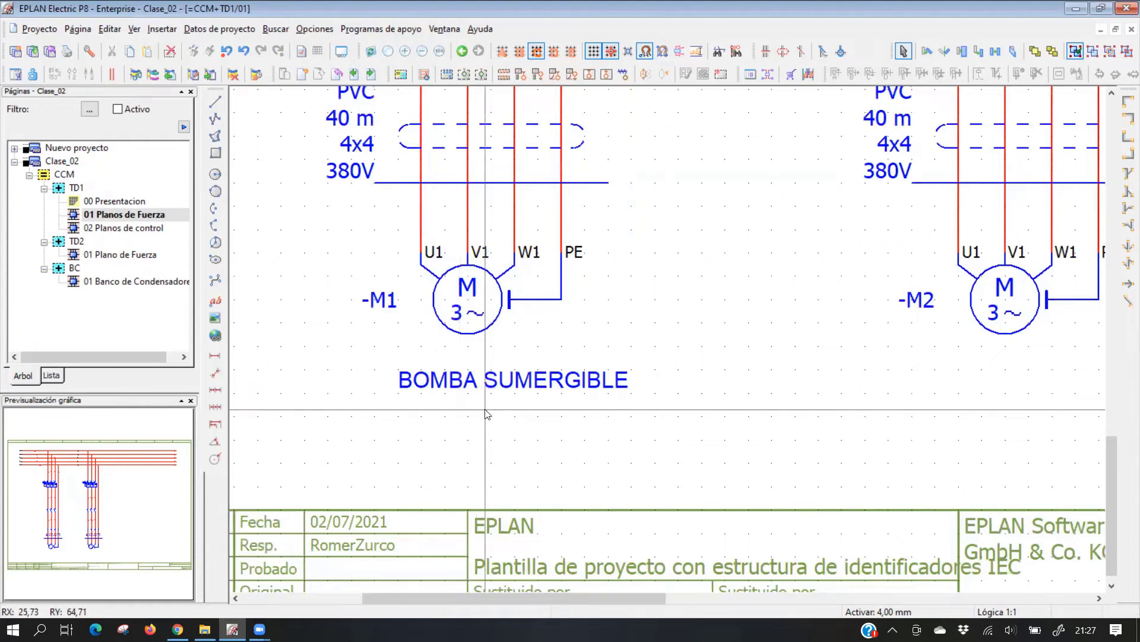
Start a new text with the font Times New Roman and the alignment Centro centrado
click(490, 397)
click(795, 407)
click(214, 301)
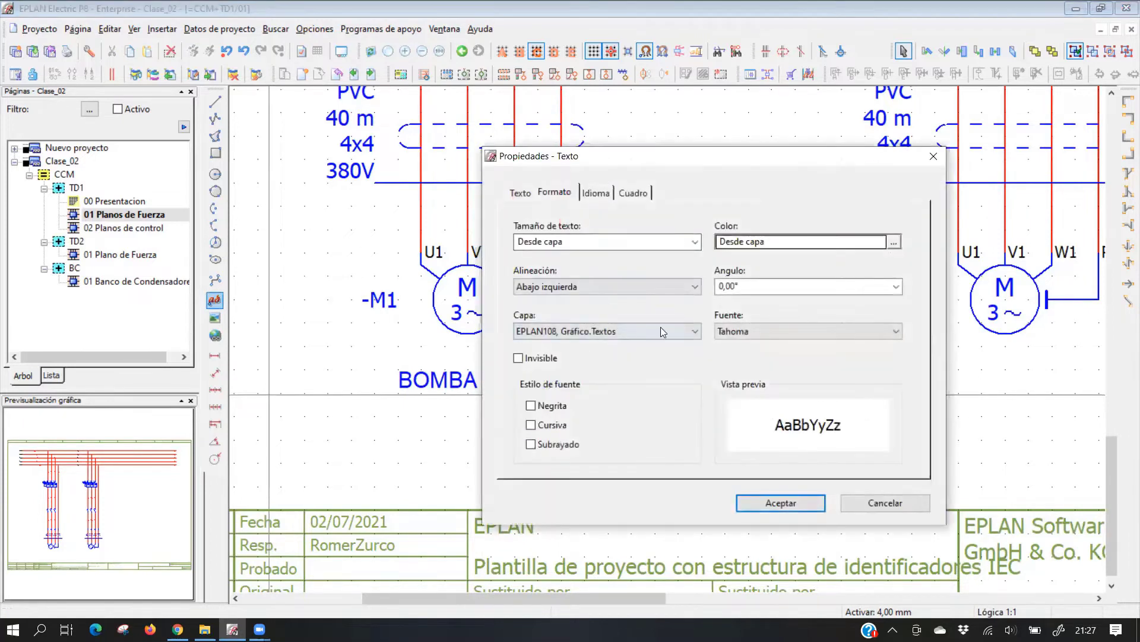
click(763, 331)
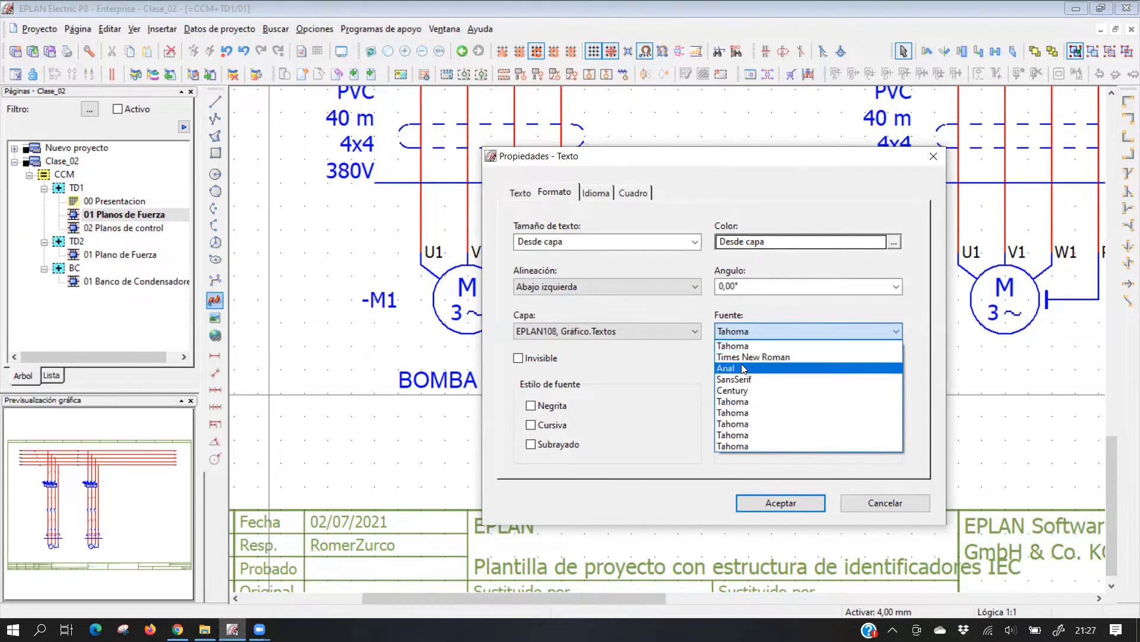
click(737, 357)
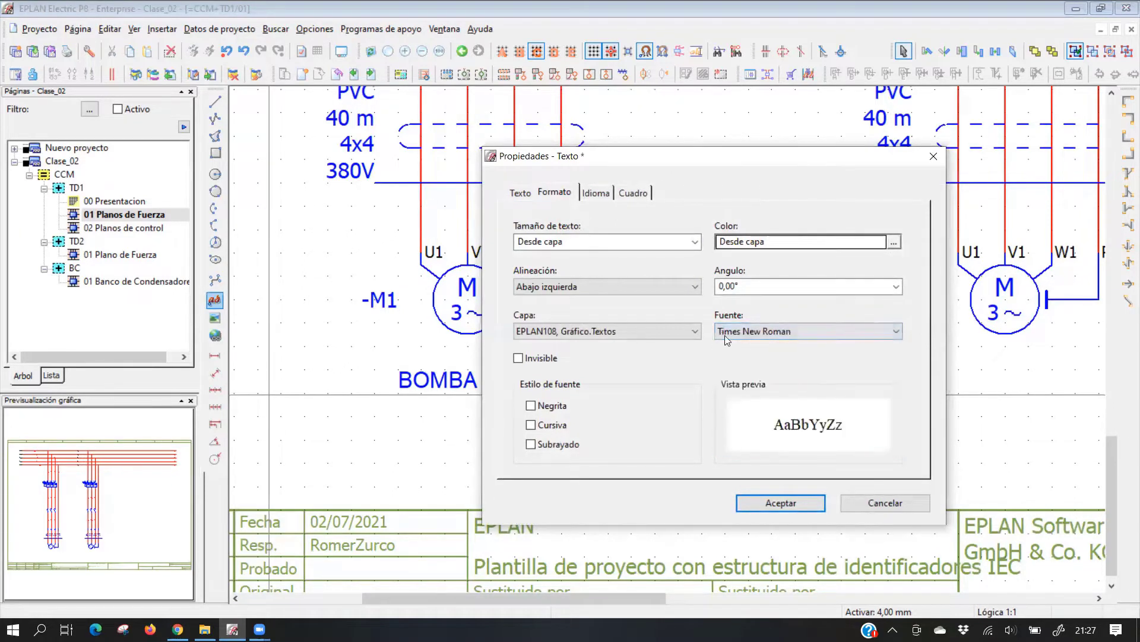
click(688, 289)
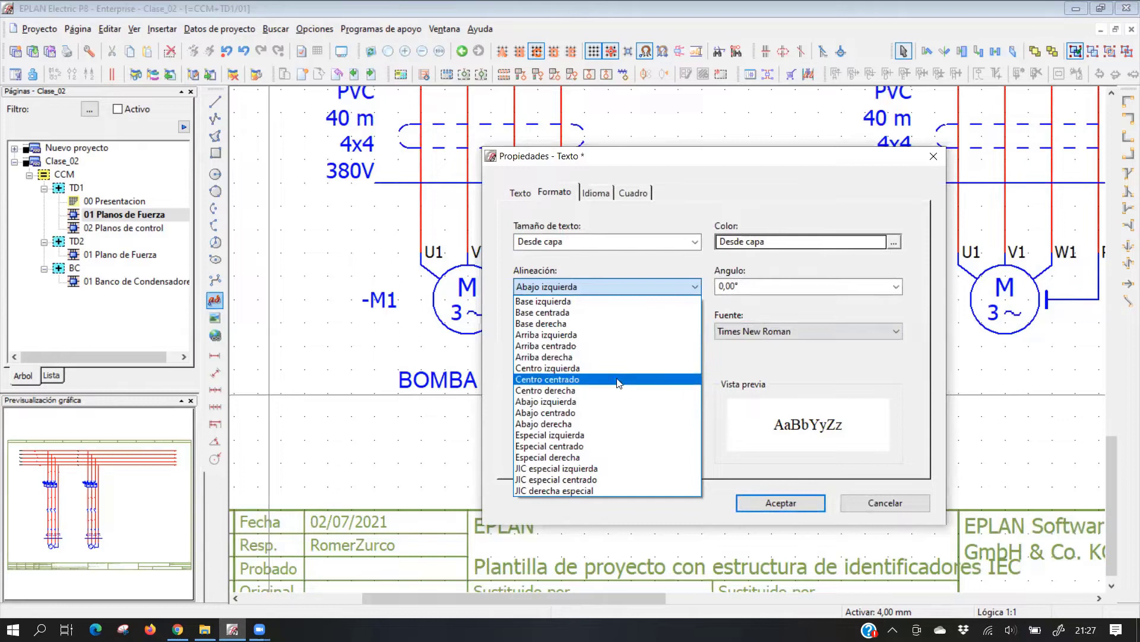
click(619, 380)
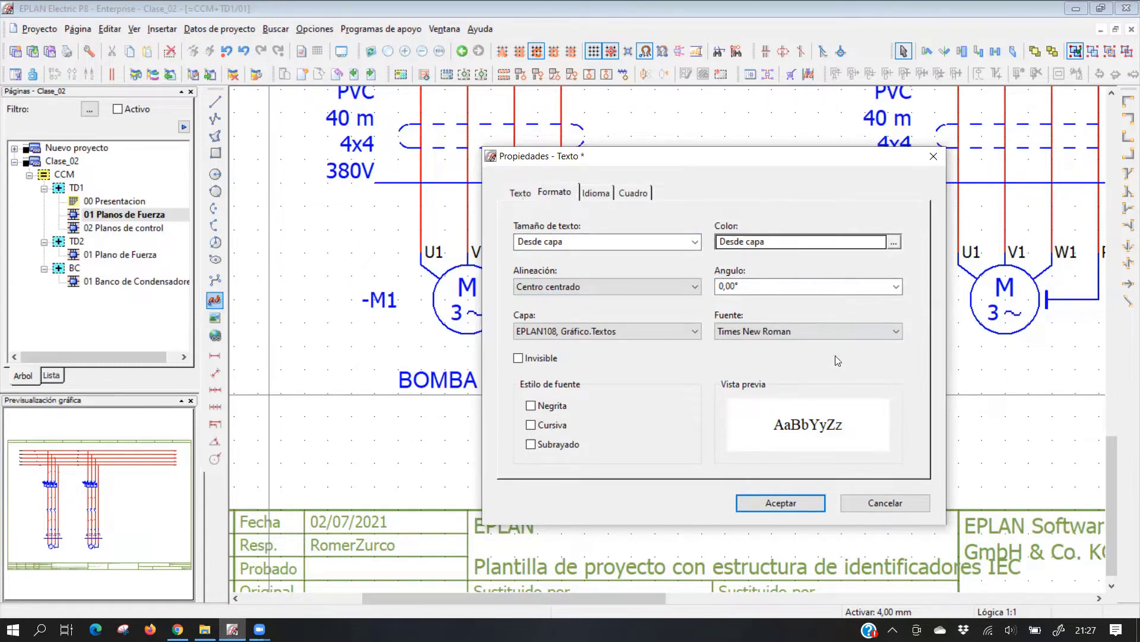
click(776, 328)
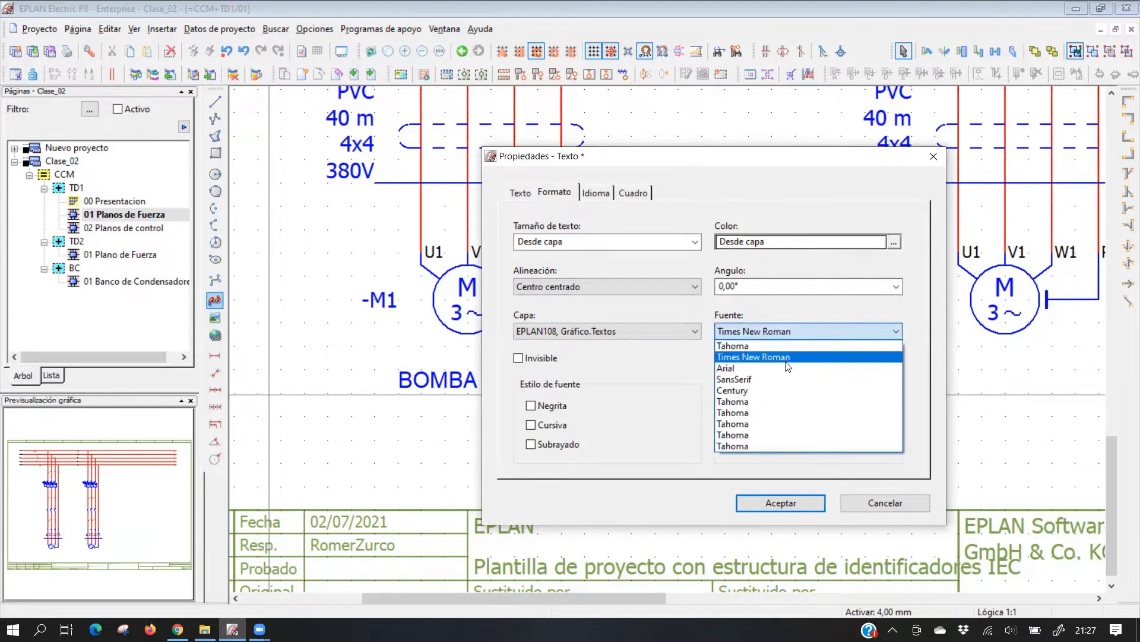
click(774, 331)
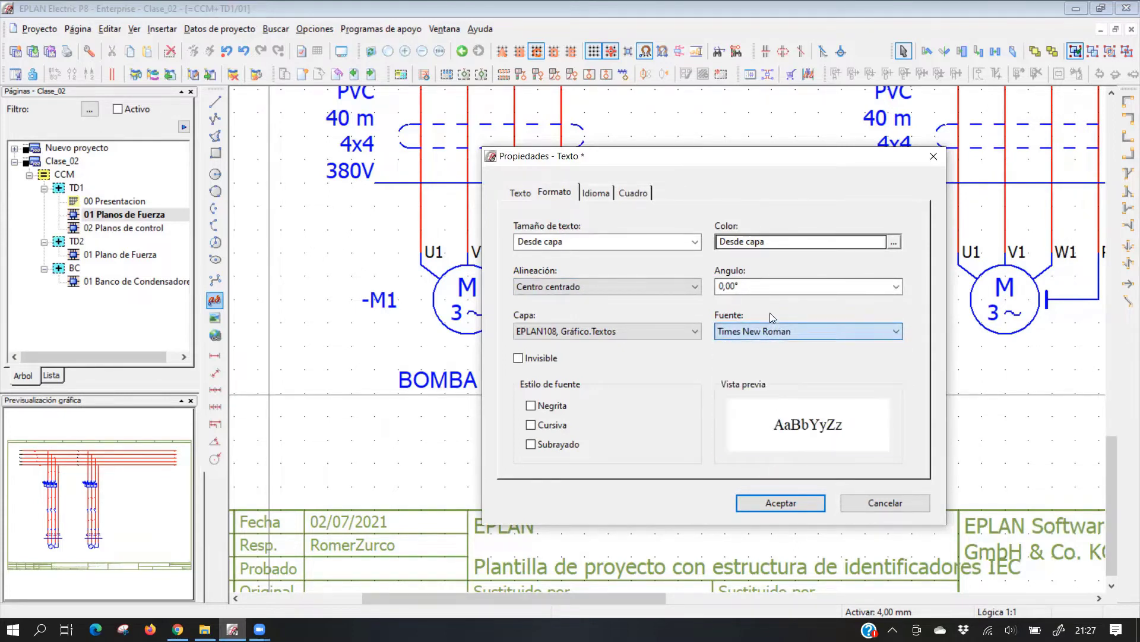
Change the new text's wording to BOMBA DE AGUA and place it below motor M2
click(518, 193)
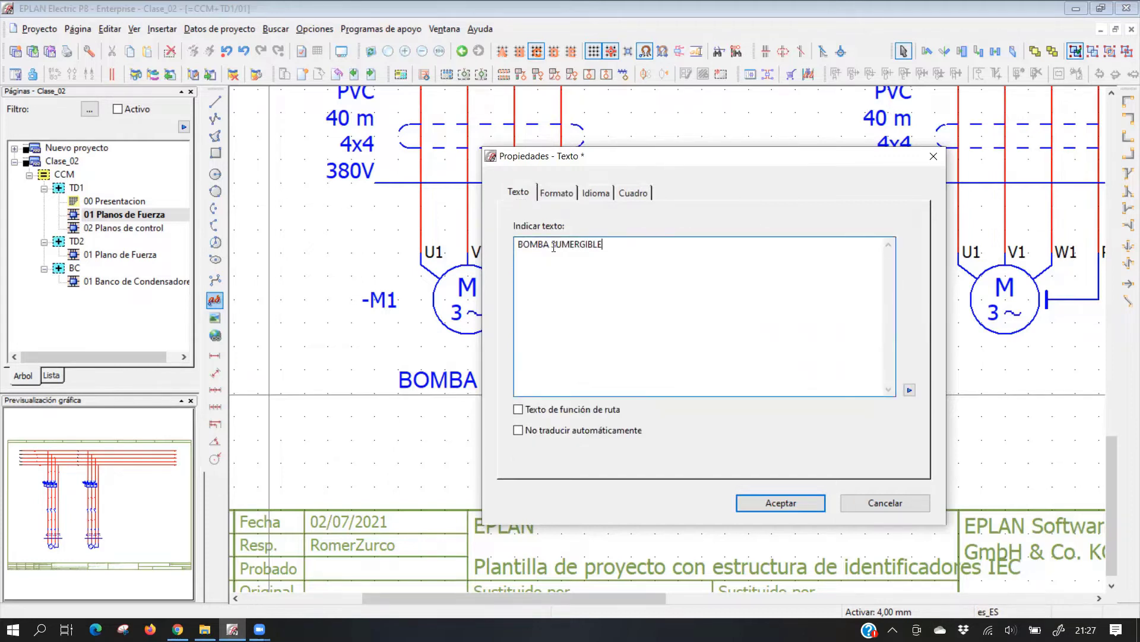
double_click(613, 247)
text(DE AGUA)
key(Return)
scroll(505, 404, down, 1)
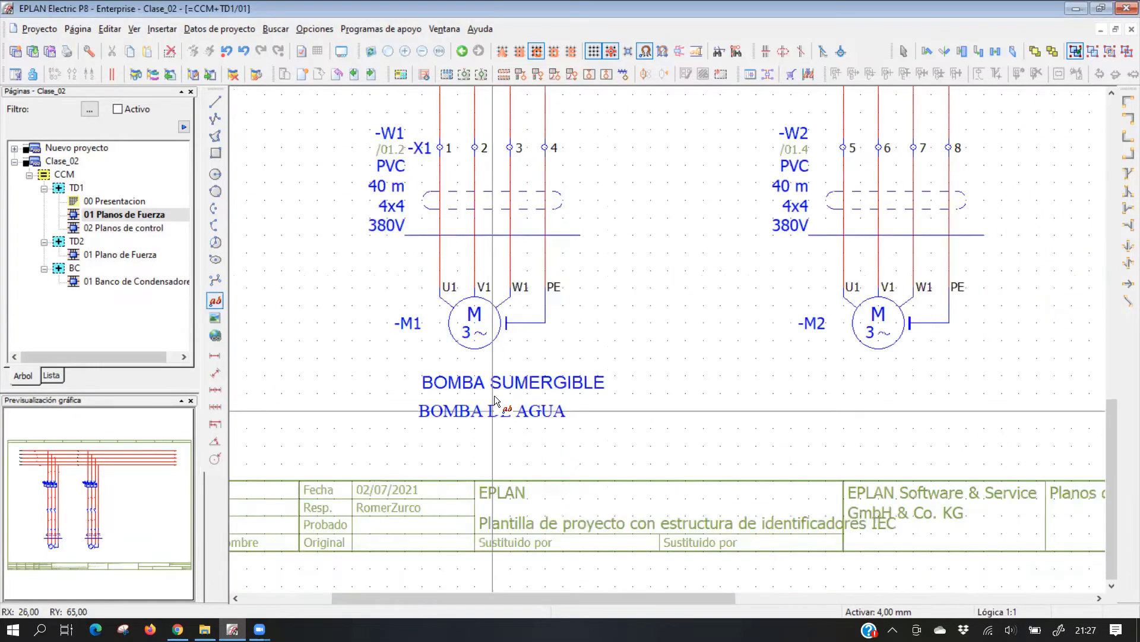
scroll(496, 401, up, 2)
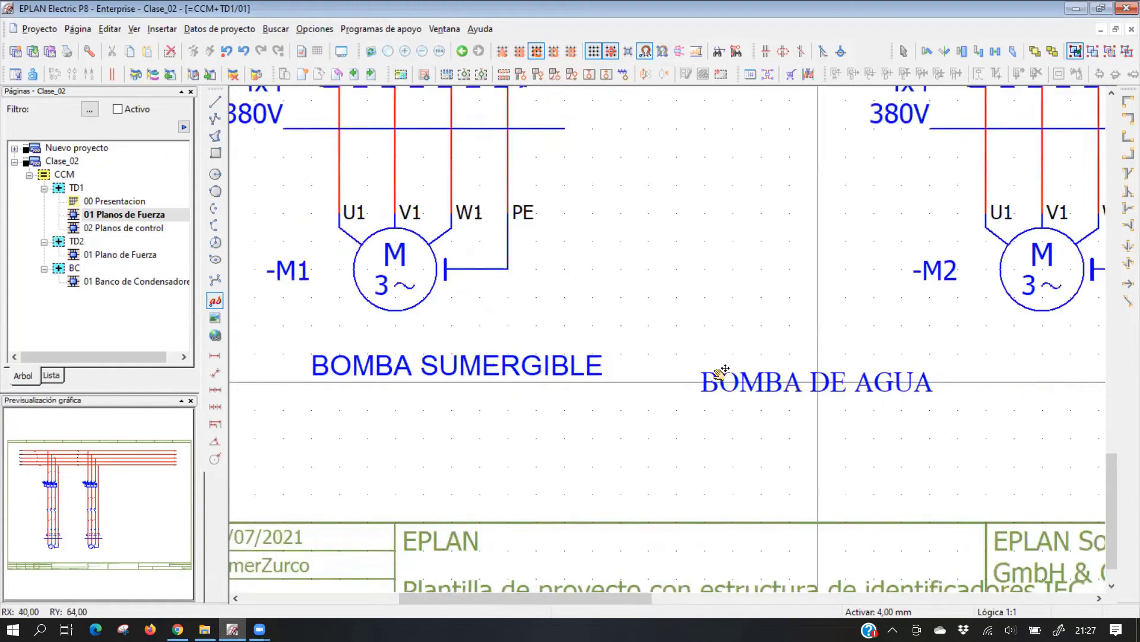
scroll(725, 369, down, 1)
click(882, 331)
key(Escape)
scroll(820, 387, up, 1)
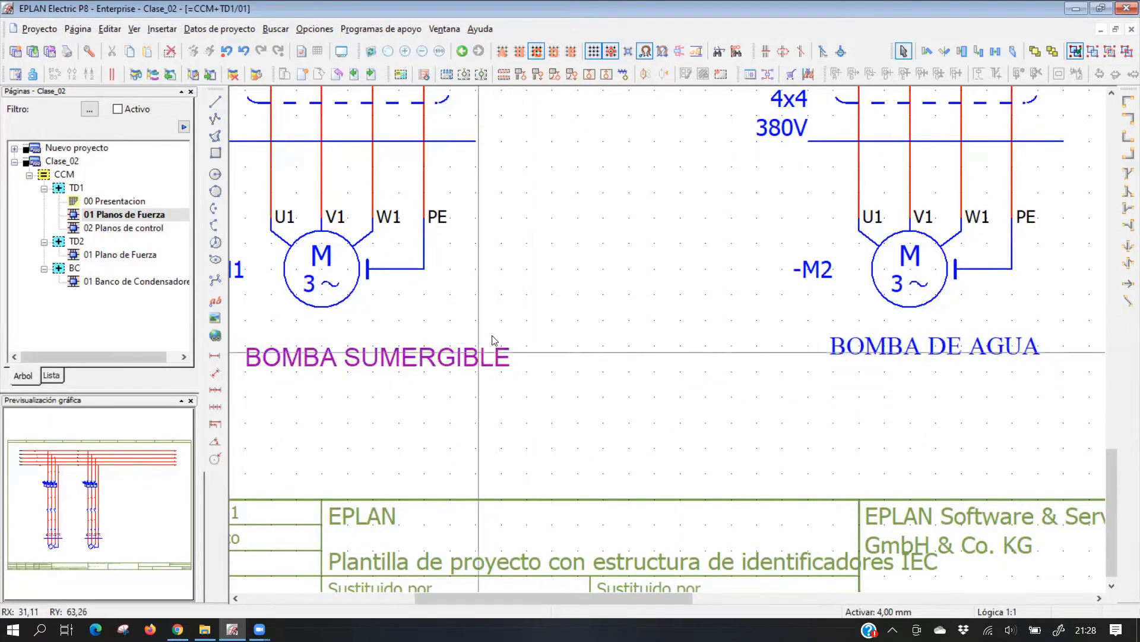
scroll(516, 327, down, 1)
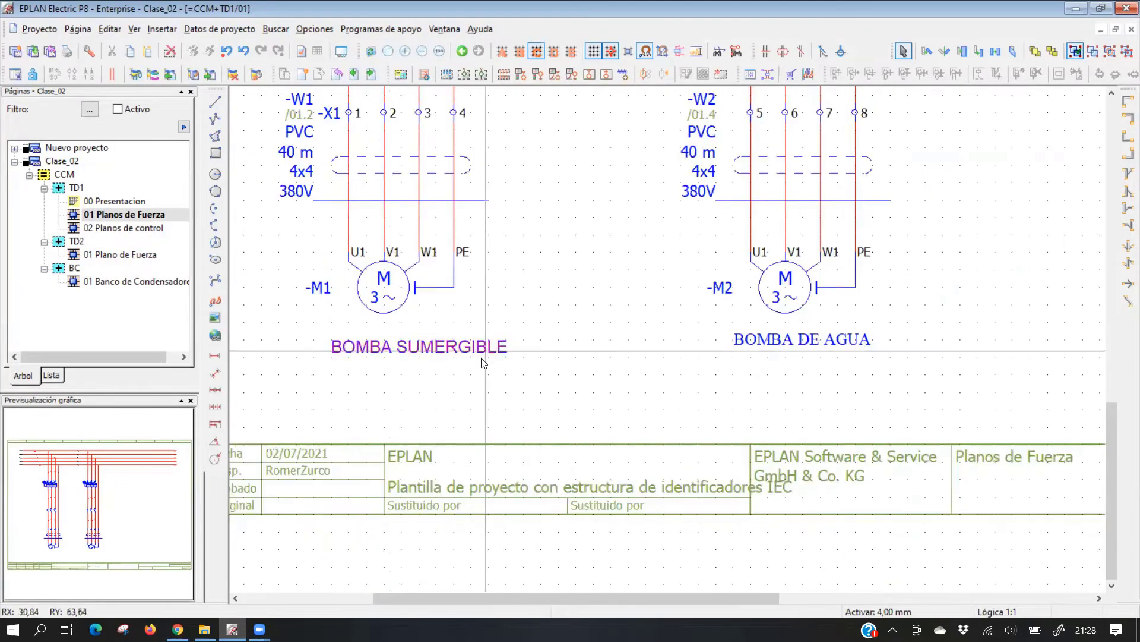
scroll(653, 375, up, 1)
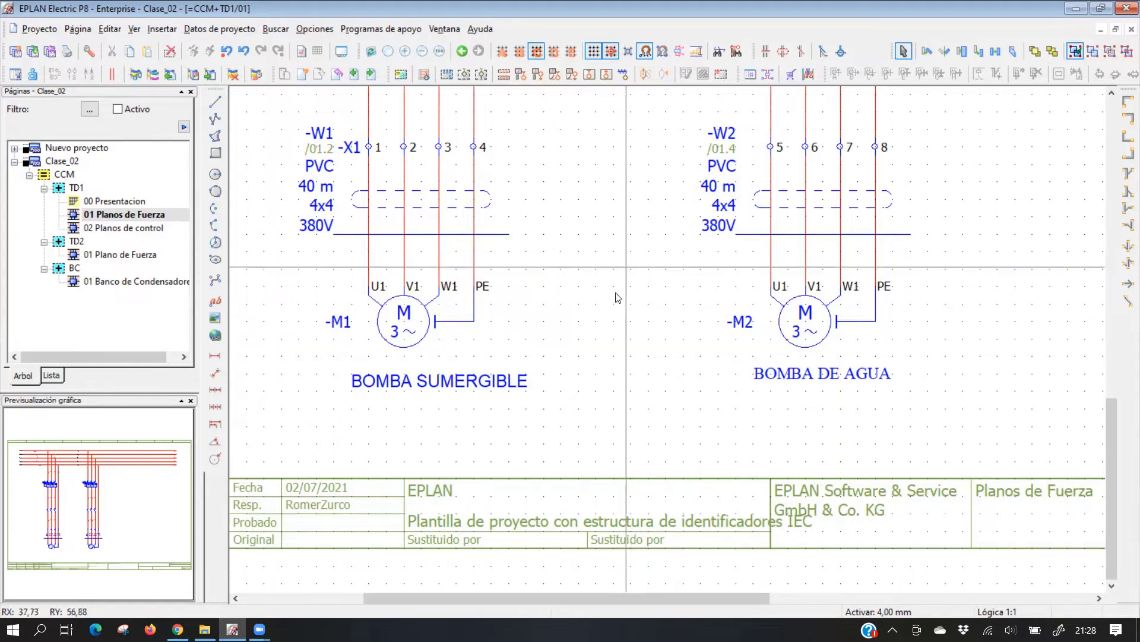
scroll(628, 332, down, 1)
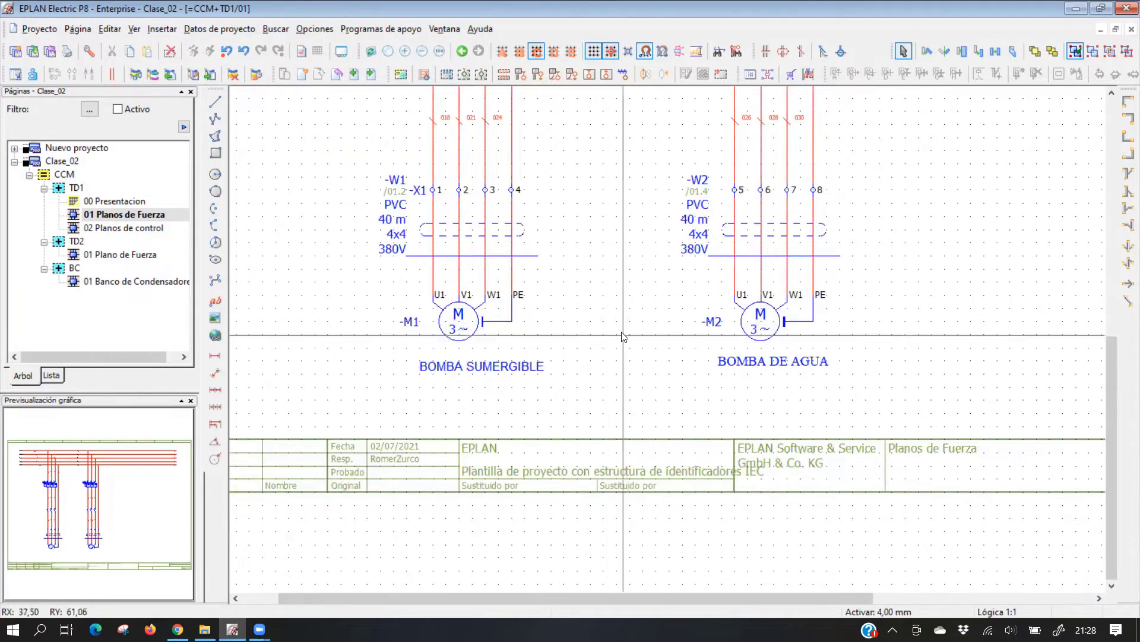
scroll(653, 372, up, 1)
scroll(636, 374, up, 1)
scroll(637, 373, up, 1)
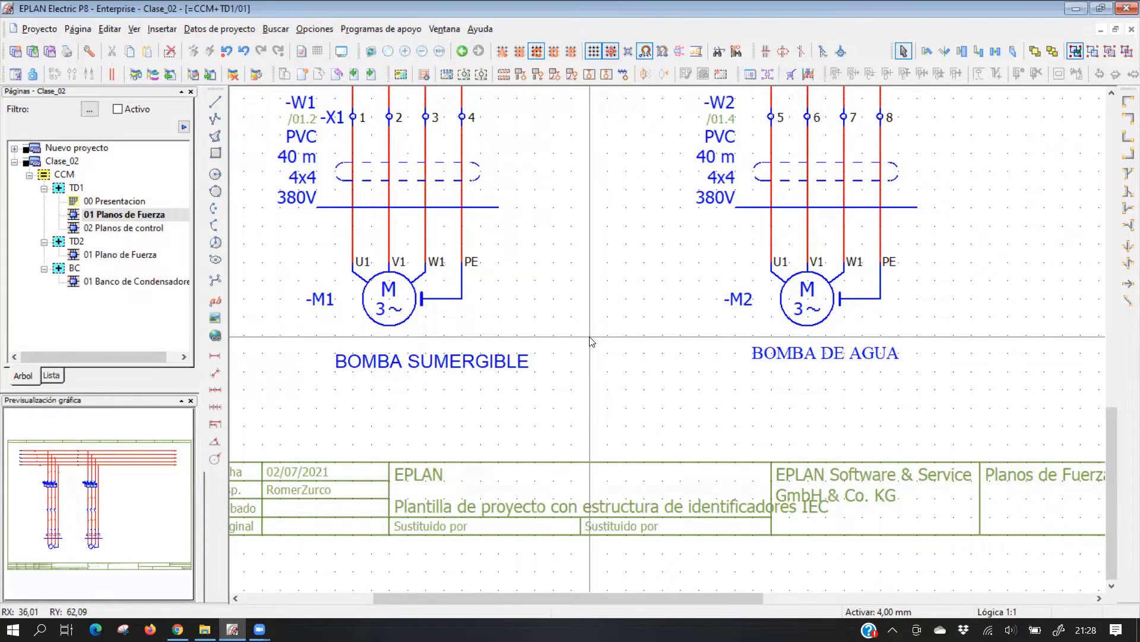
scroll(591, 340, down, 2)
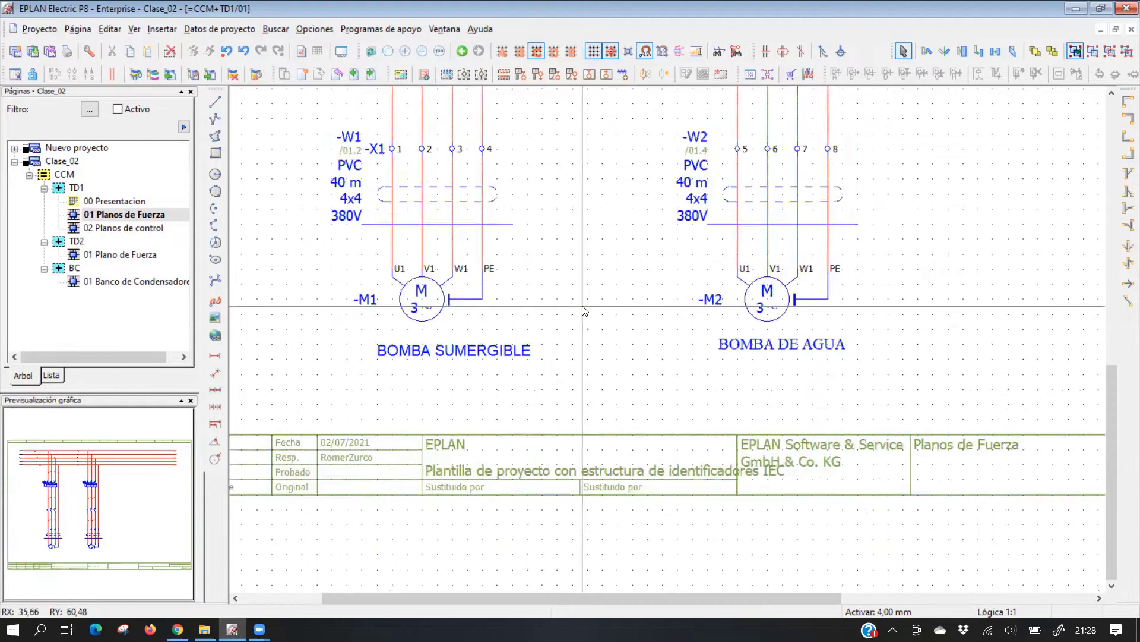
Open the project's layer management and review the Colocación de propiedad, Textos especiales and Gráfico de símbolo layers
click(315, 28)
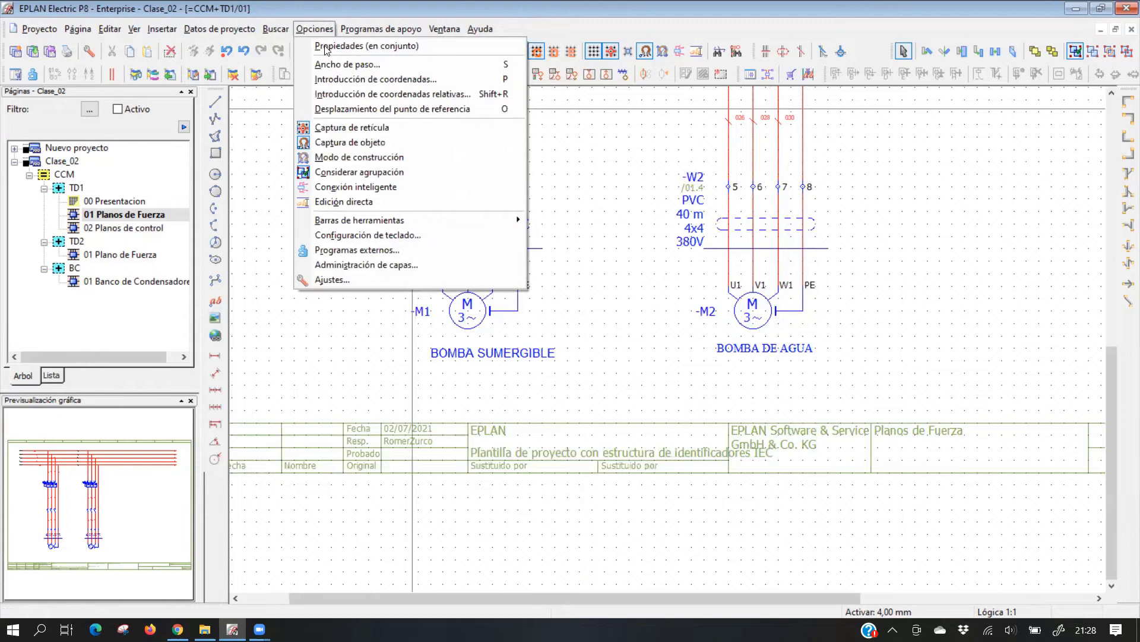
click(391, 271)
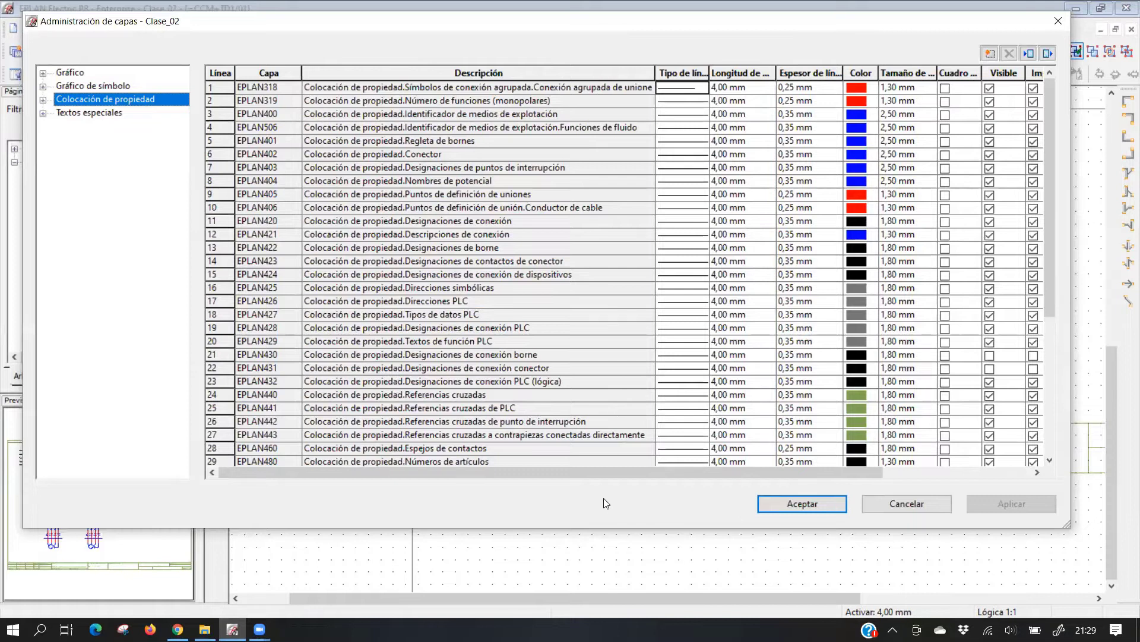
drag(567, 476, 609, 481)
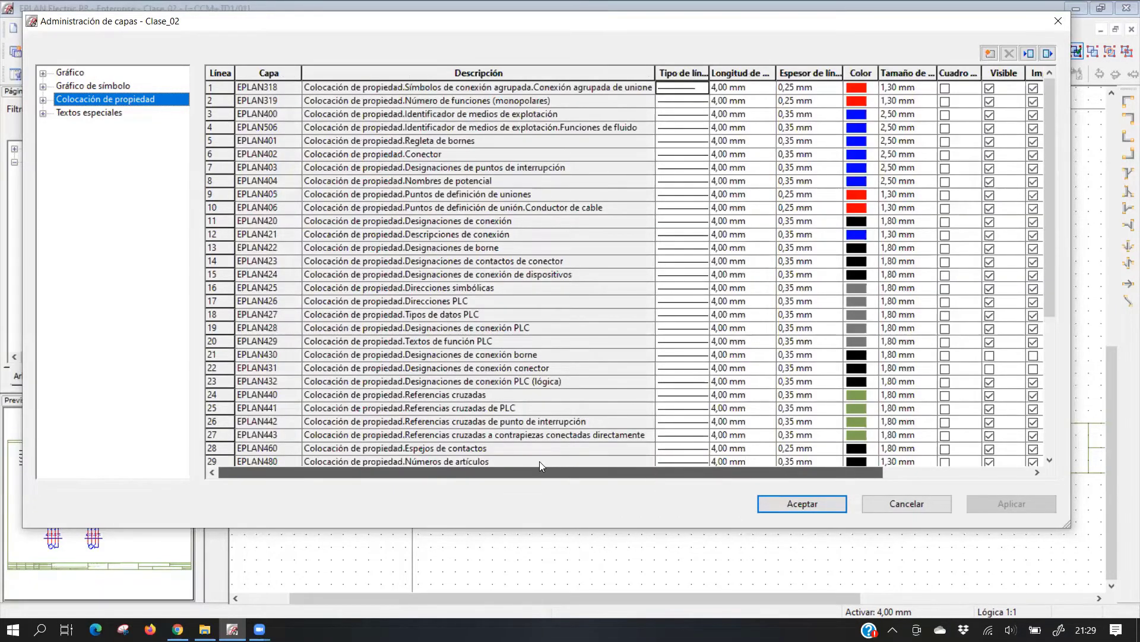
click(79, 114)
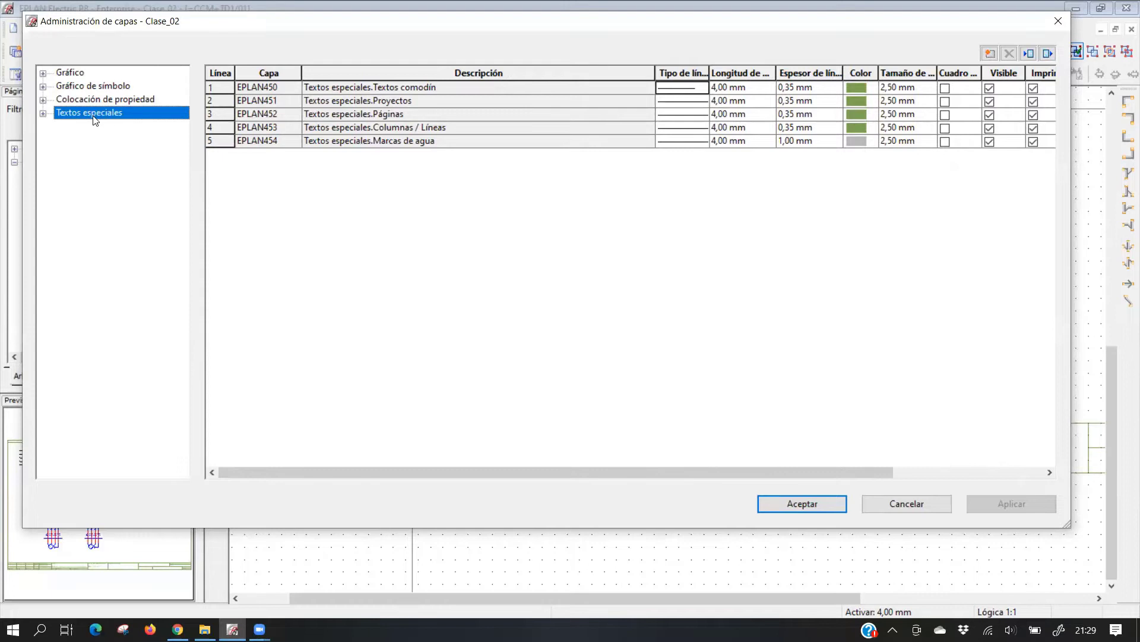
click(80, 88)
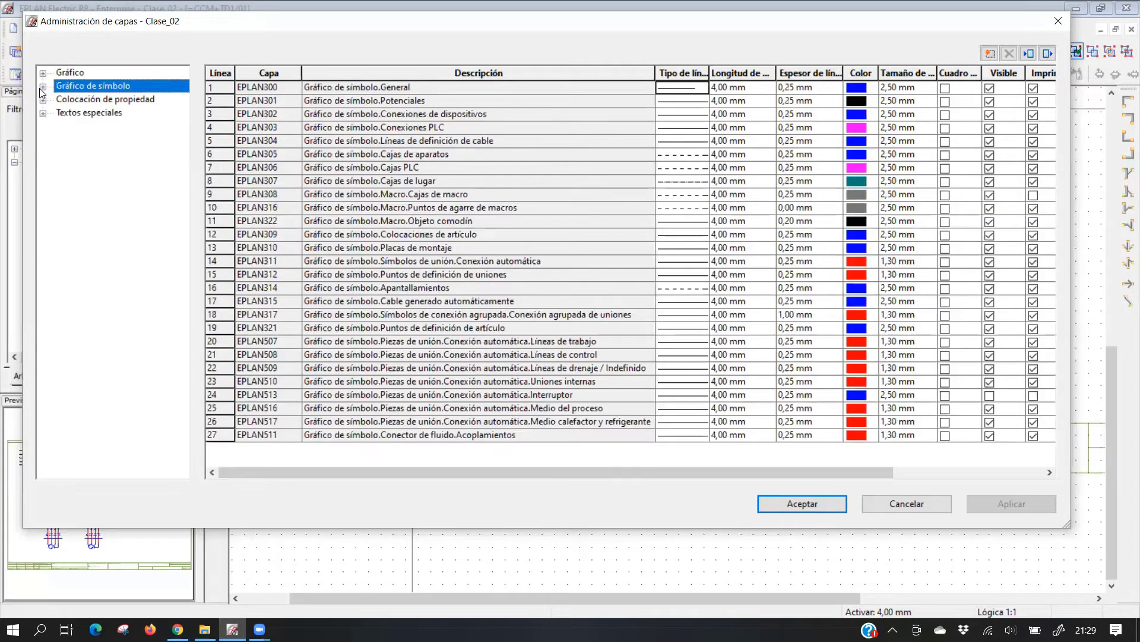
click(43, 86)
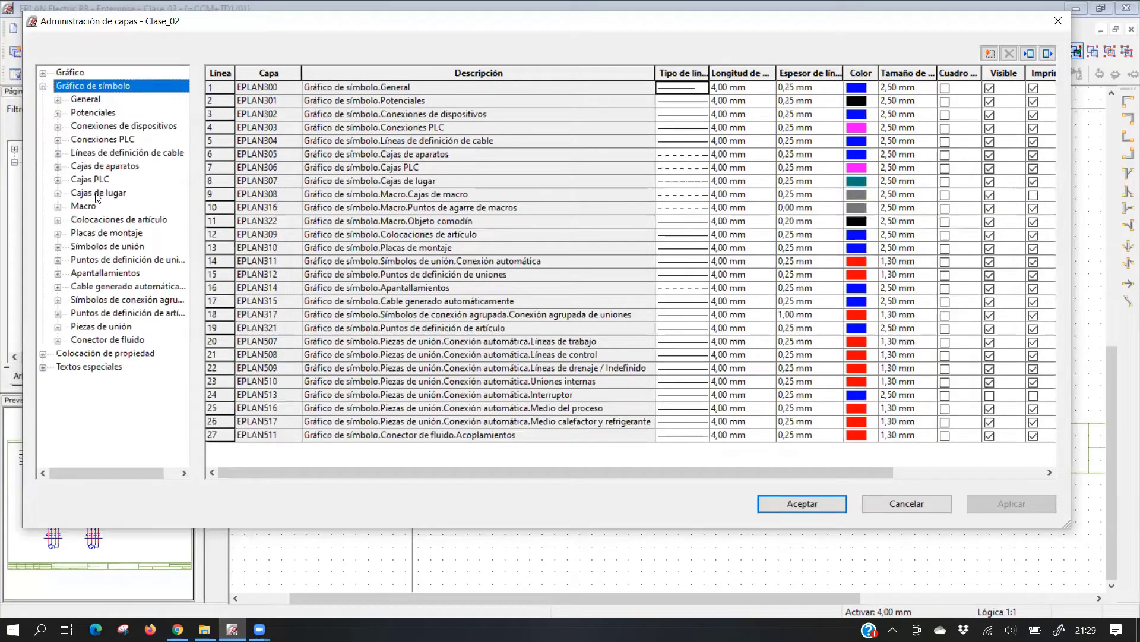
Examine the Gráfico text layers and Textos especiales in the layer management, and compare the Textos de comentario layer with the motor labels
click(43, 73)
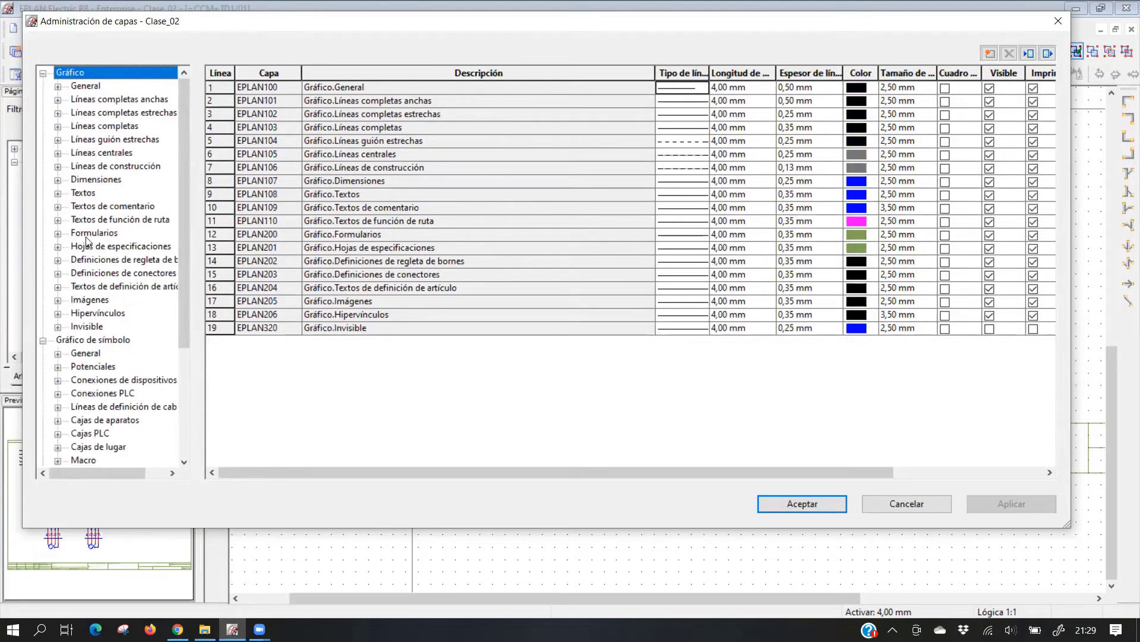
click(98, 287)
drag(181, 208, 179, 343)
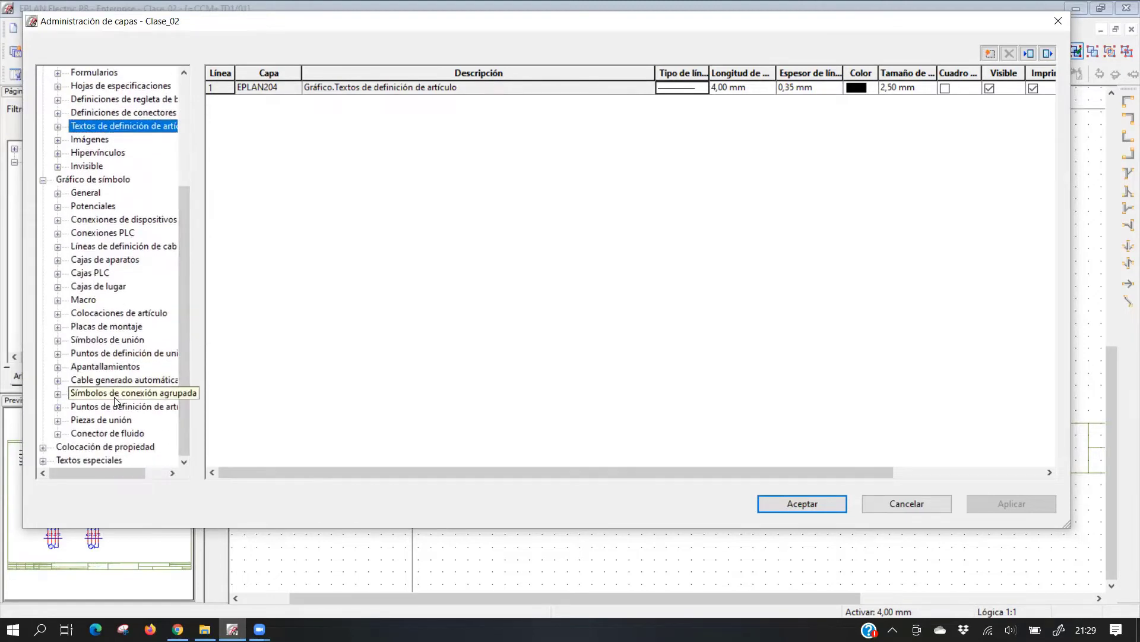
click(80, 461)
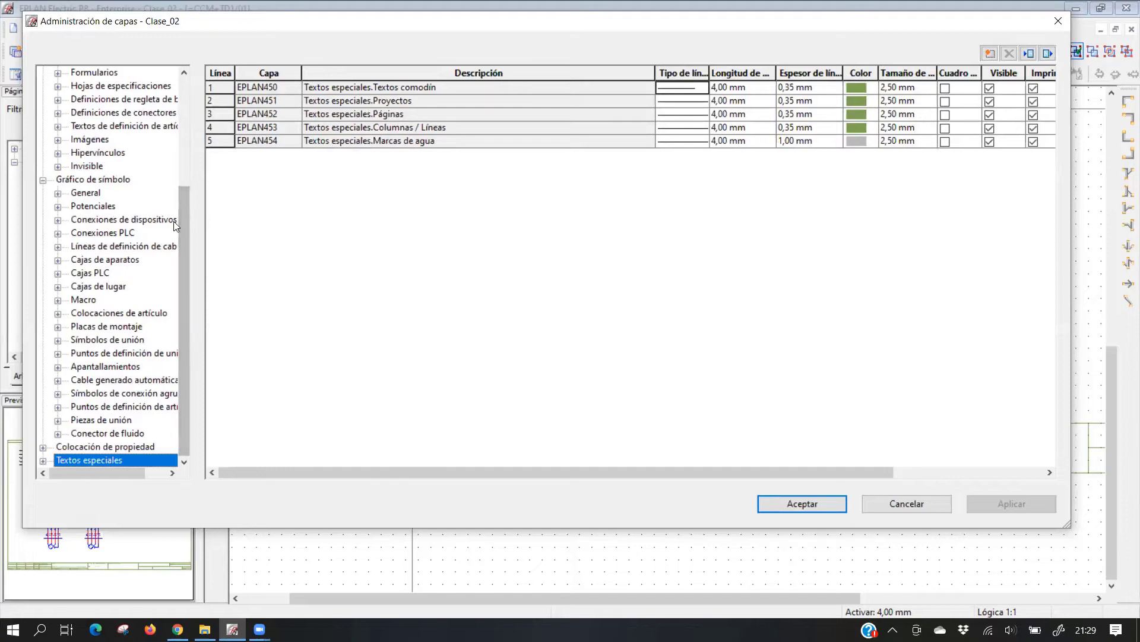
drag(182, 192, 181, 80)
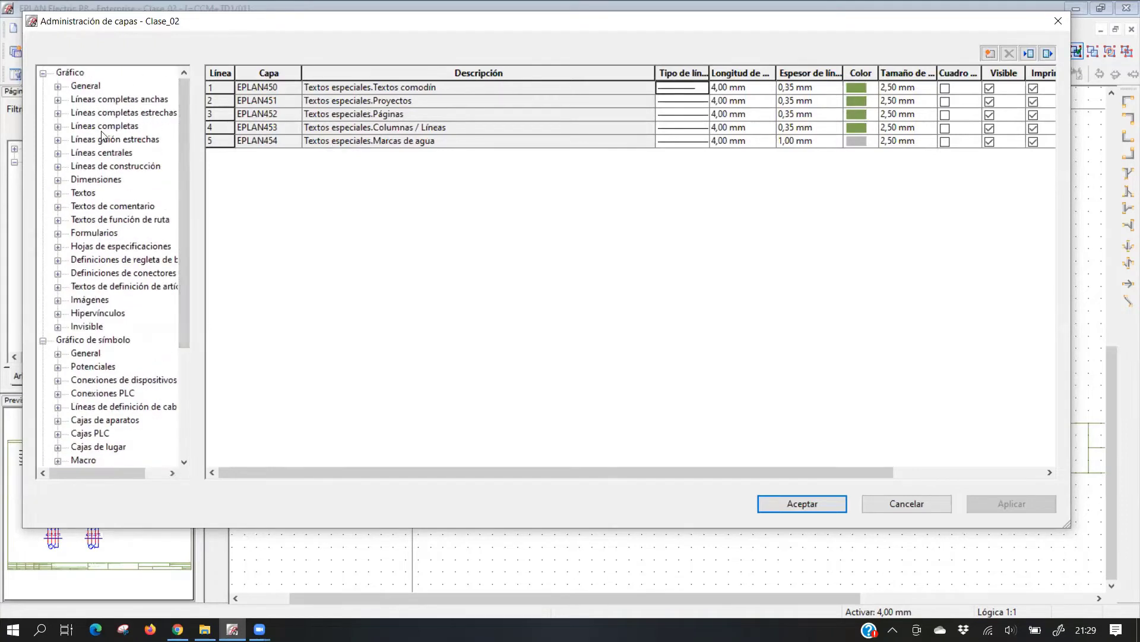
click(104, 209)
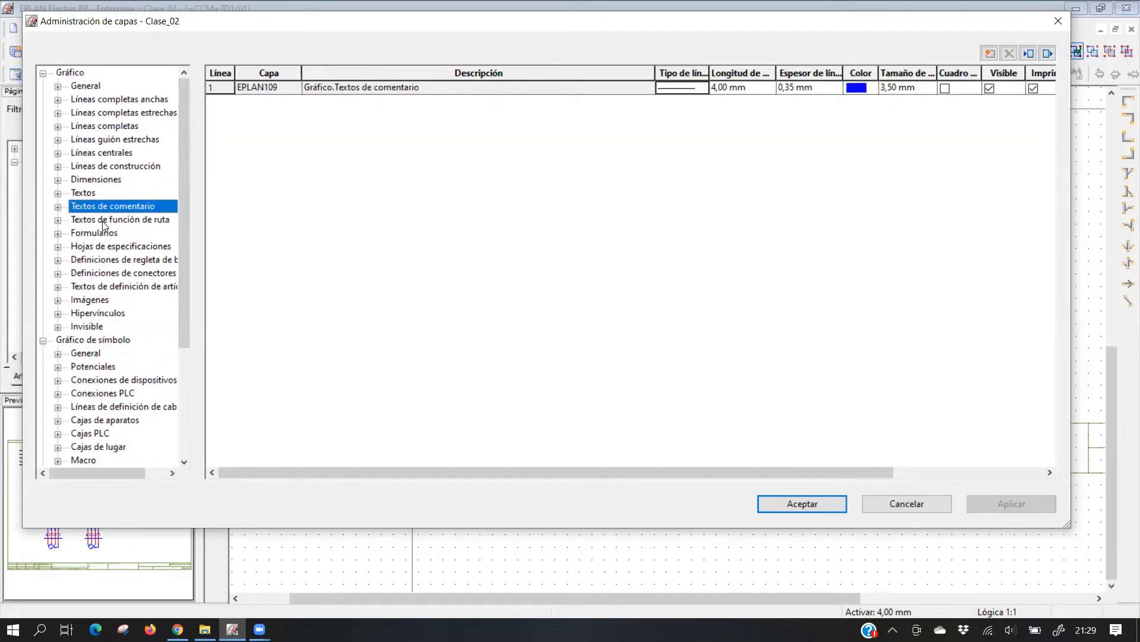
click(114, 222)
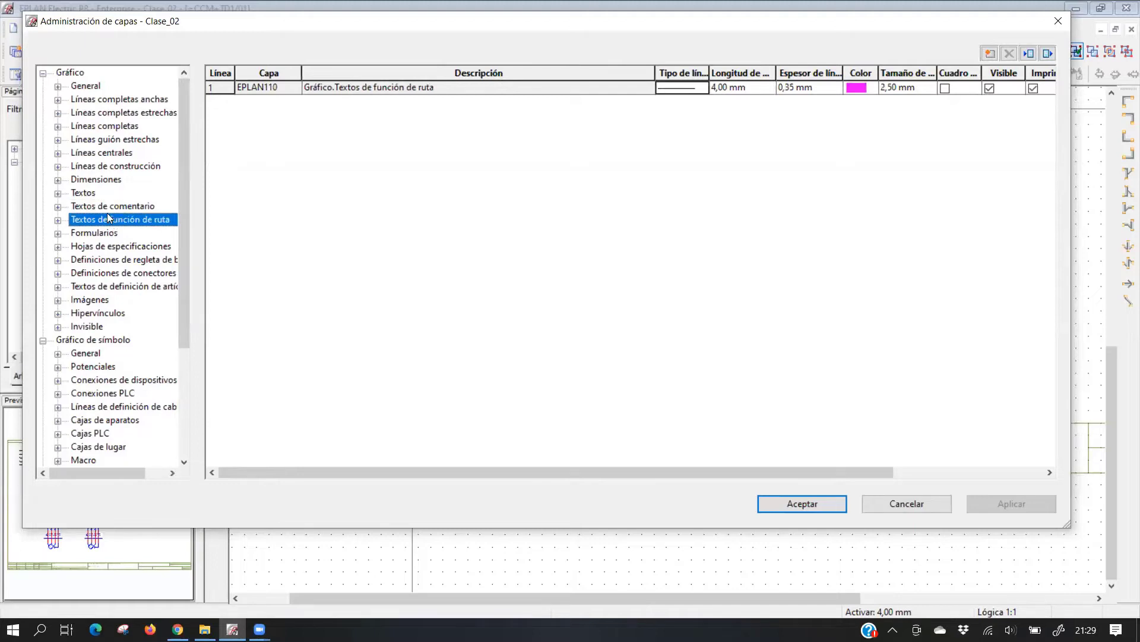
click(107, 208)
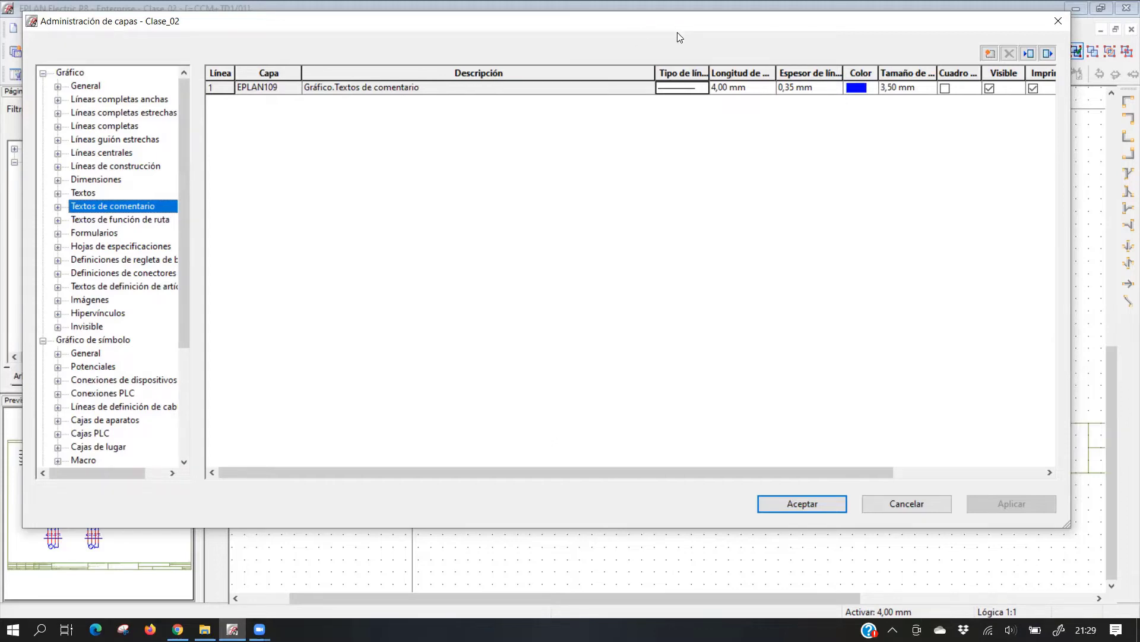
drag(680, 37, 502, 365)
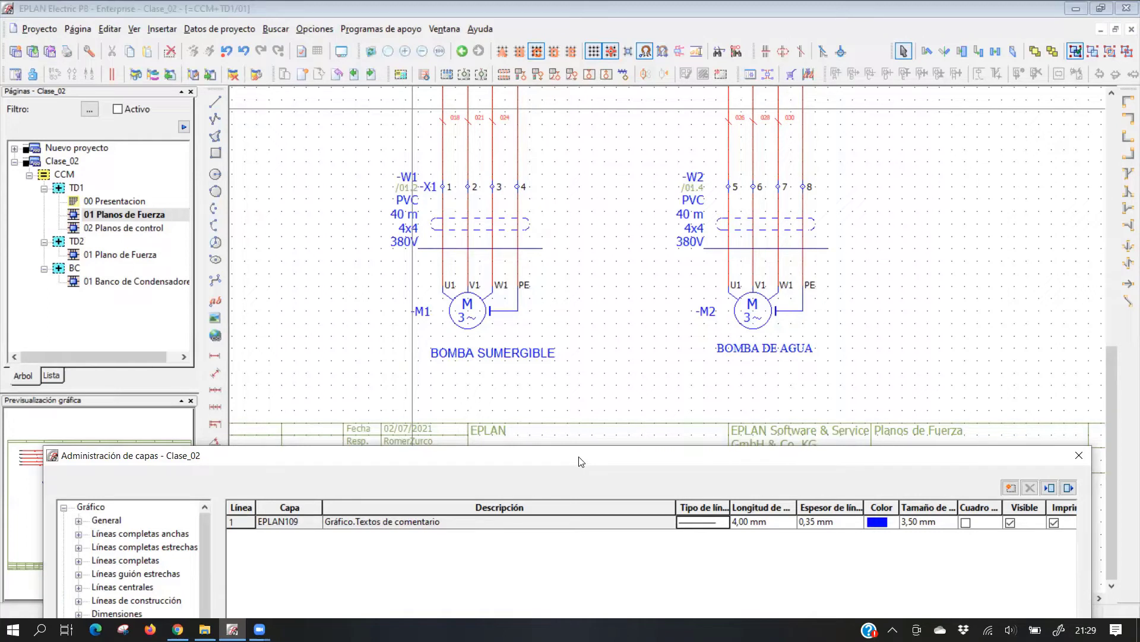
drag(581, 461, 540, 56)
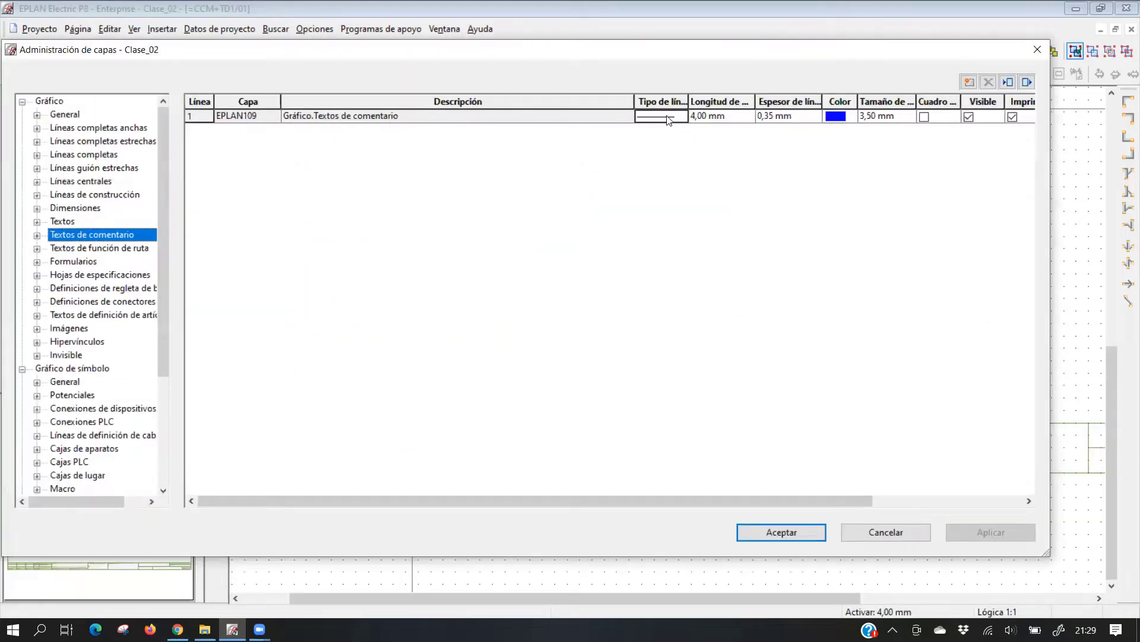
Examine the colour palette and the line thickness options available for the Textos de comentario layer
click(838, 117)
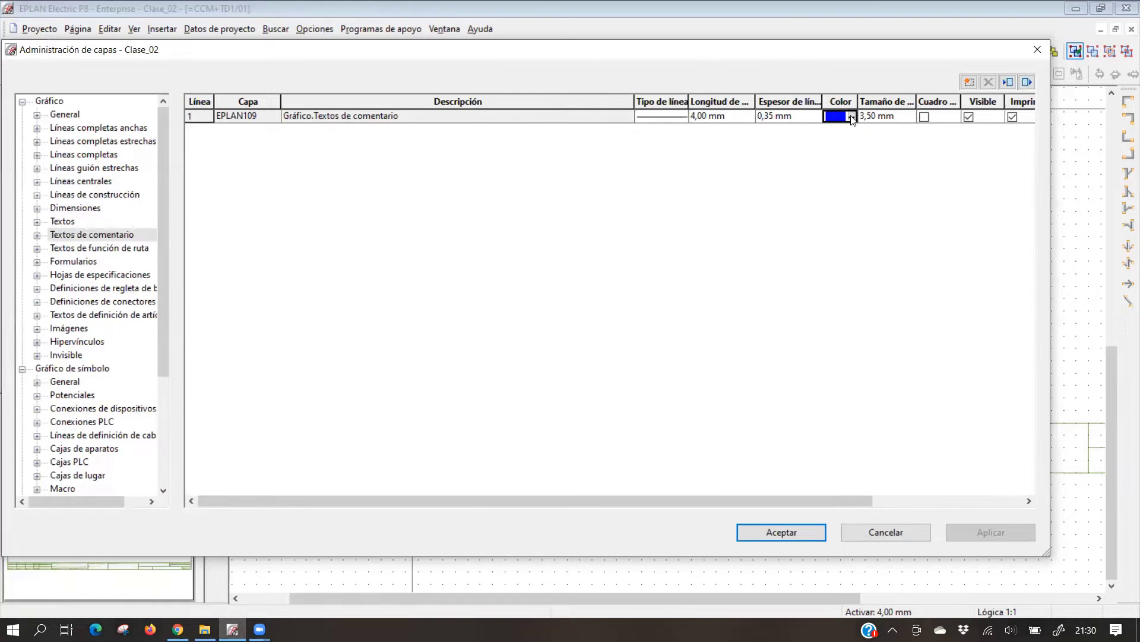
click(851, 116)
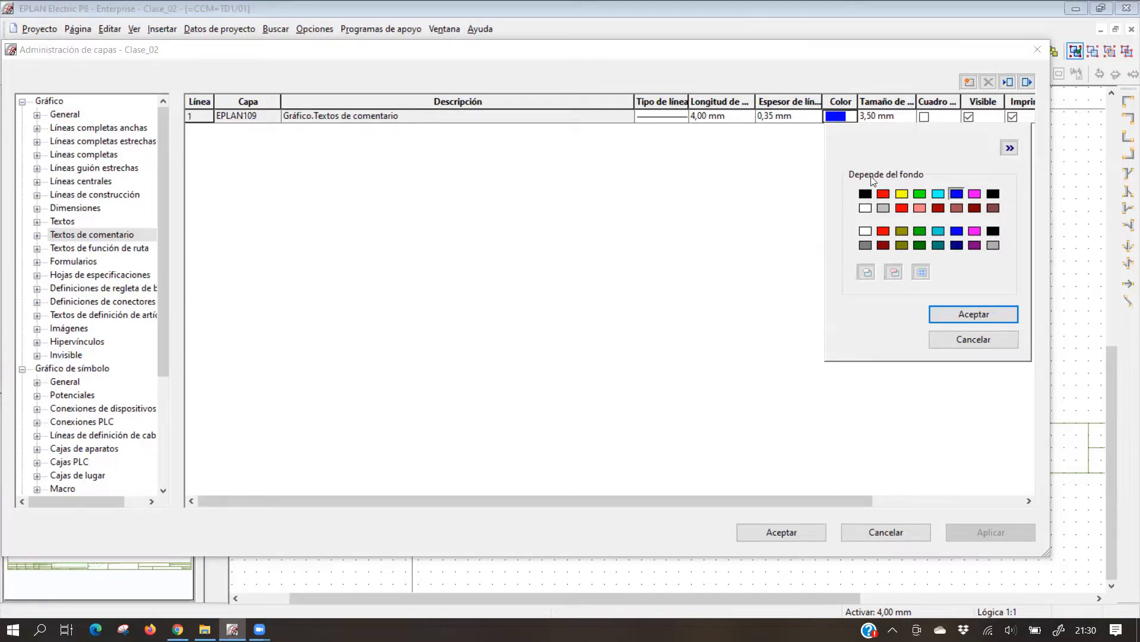
click(974, 339)
click(797, 118)
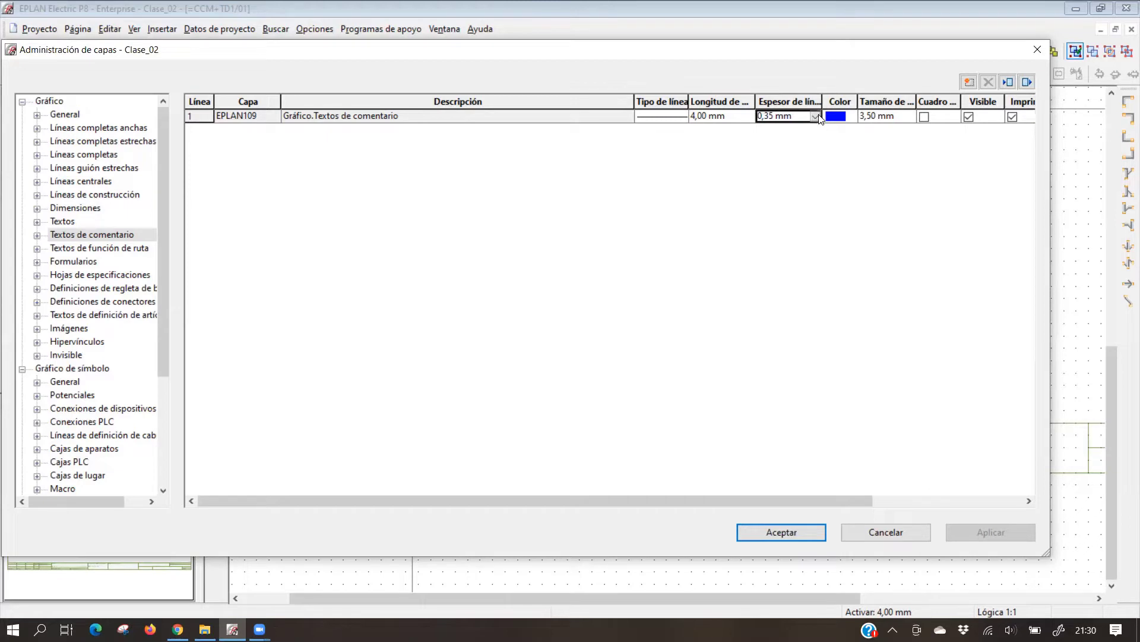
click(816, 117)
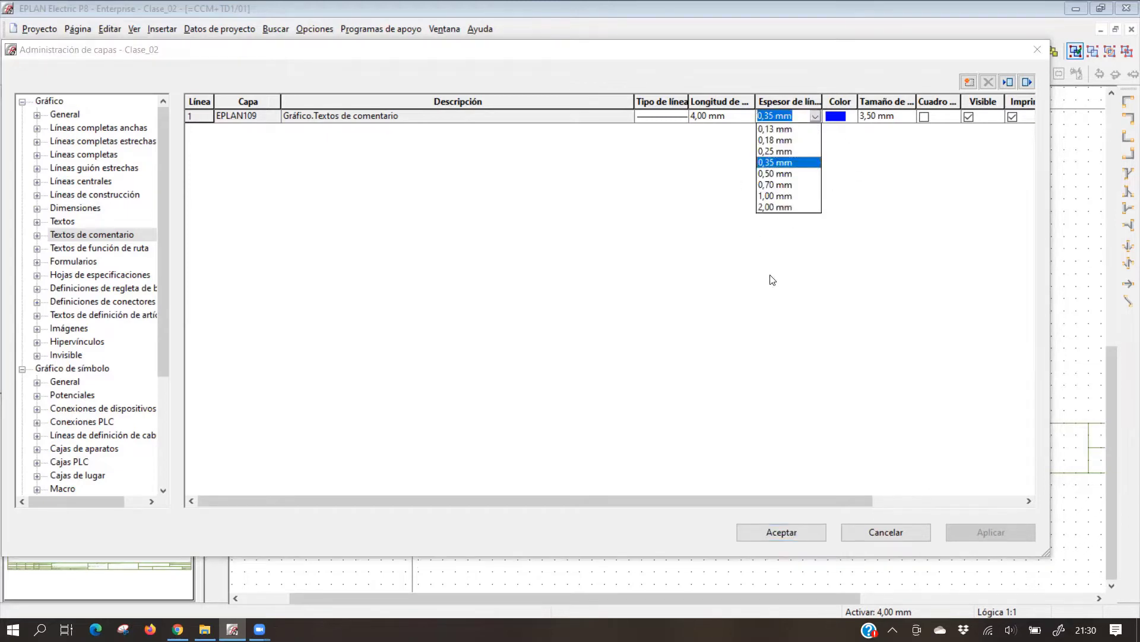
click(868, 205)
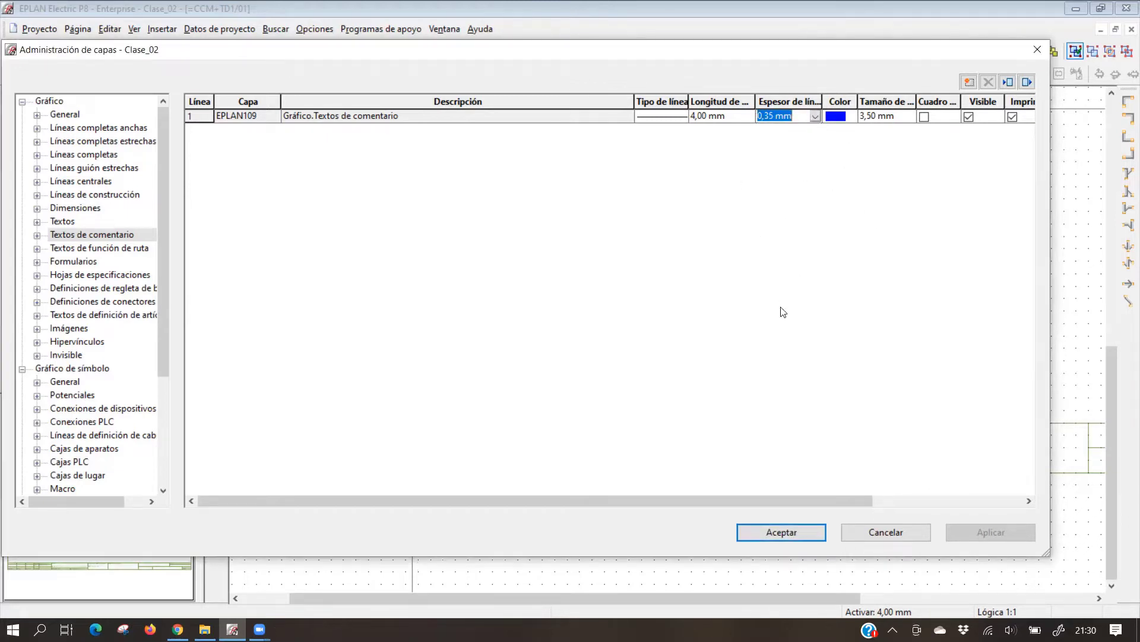
Switch the Imprimir option of the Textos de comentario layer off and back on, and apply the layer settings
drag(569, 501, 653, 505)
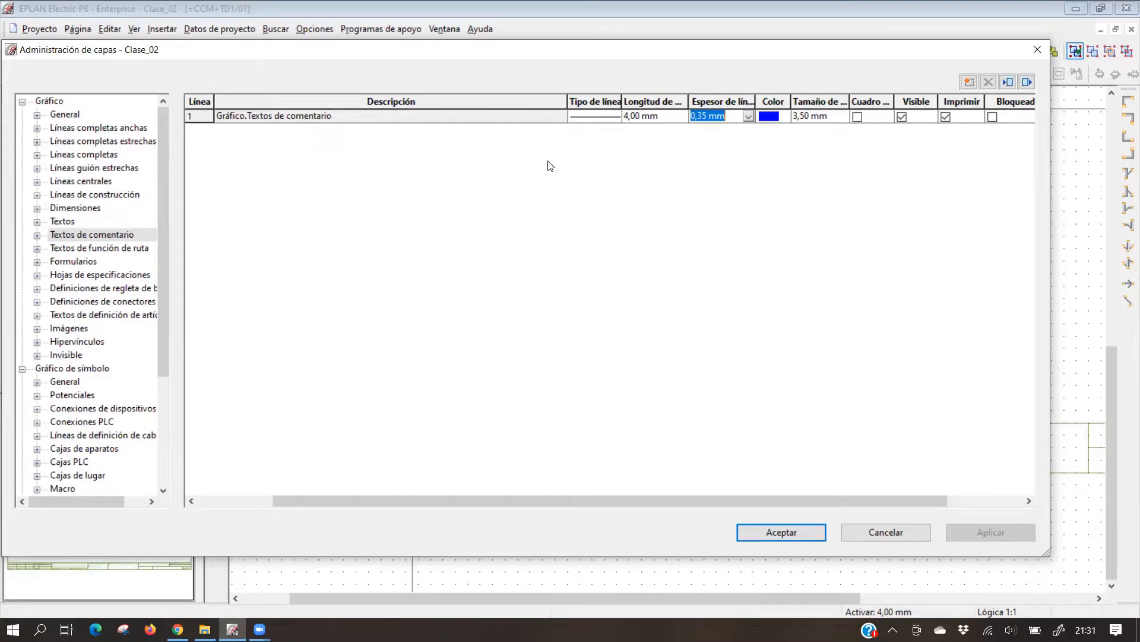
click(948, 119)
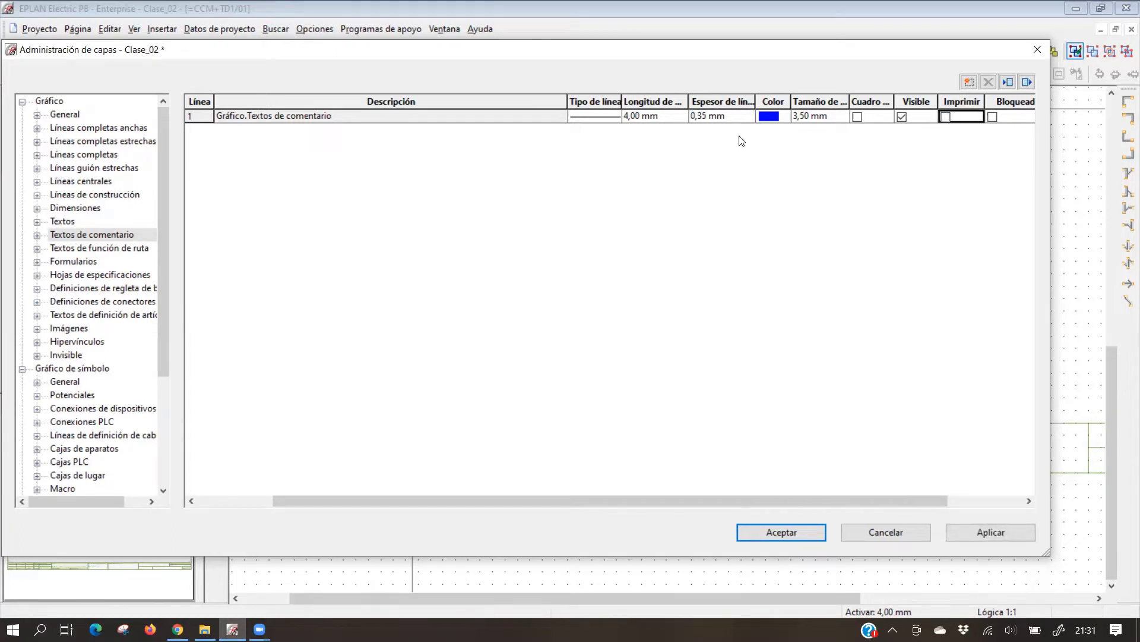
click(946, 117)
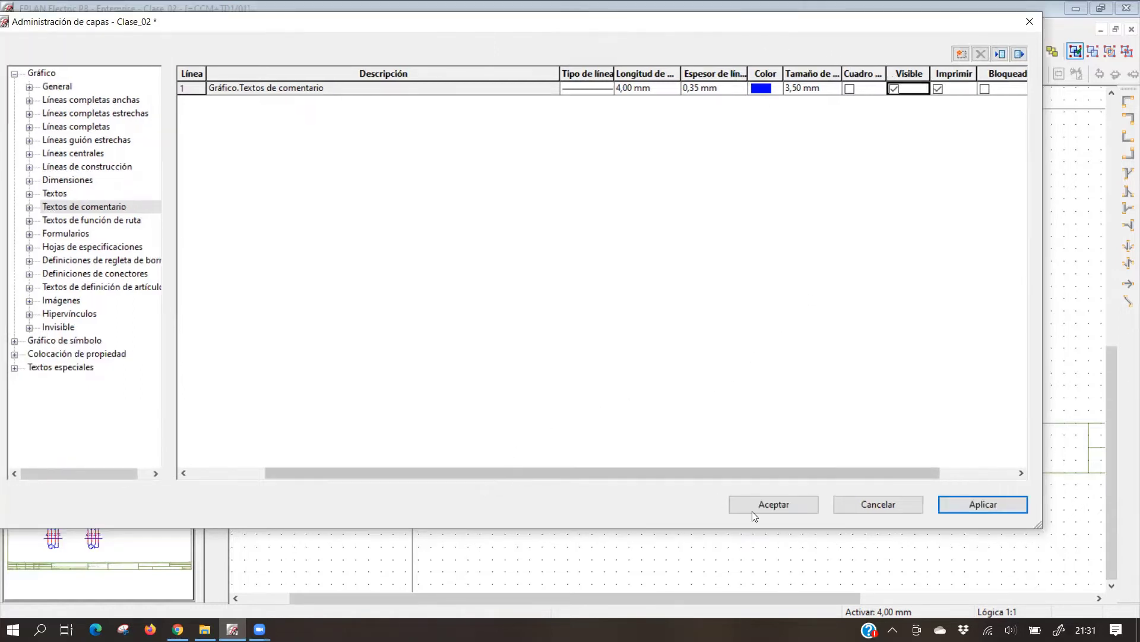
click(974, 506)
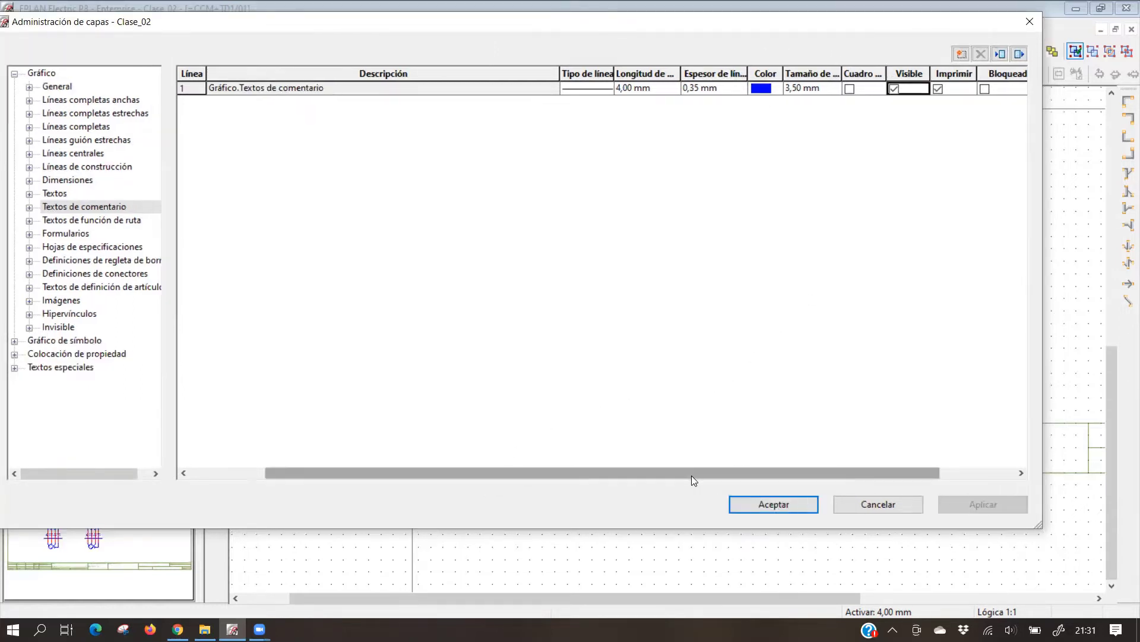
drag(683, 471, 792, 468)
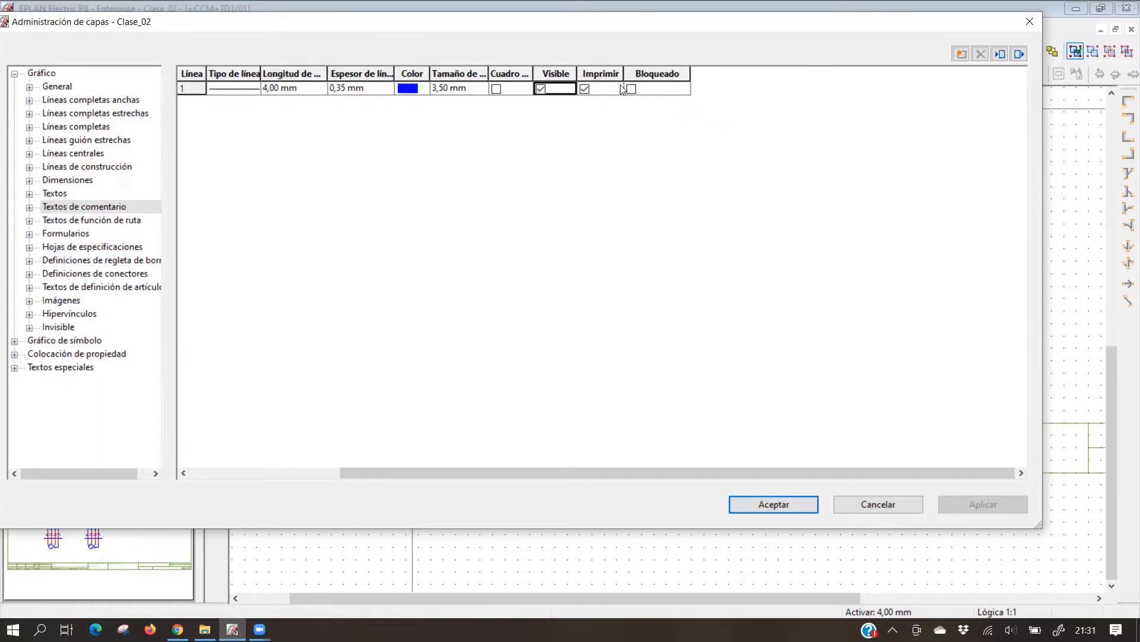
drag(585, 471, 412, 485)
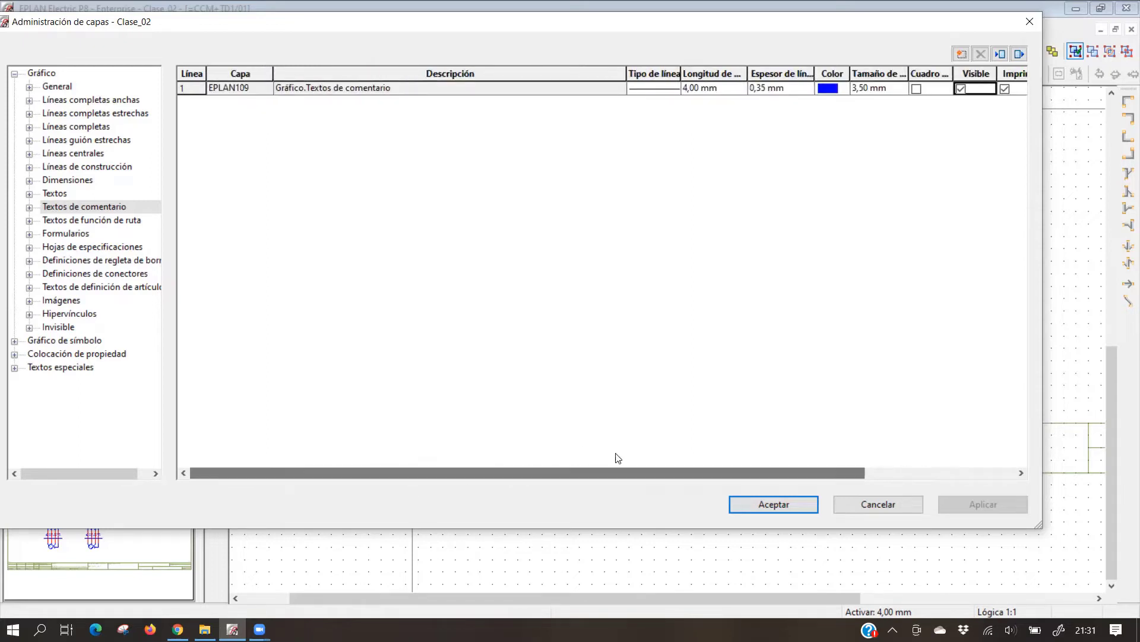
List all Gráfico layers and examine the line type options of the Líneas guión estrechas layer
click(53, 89)
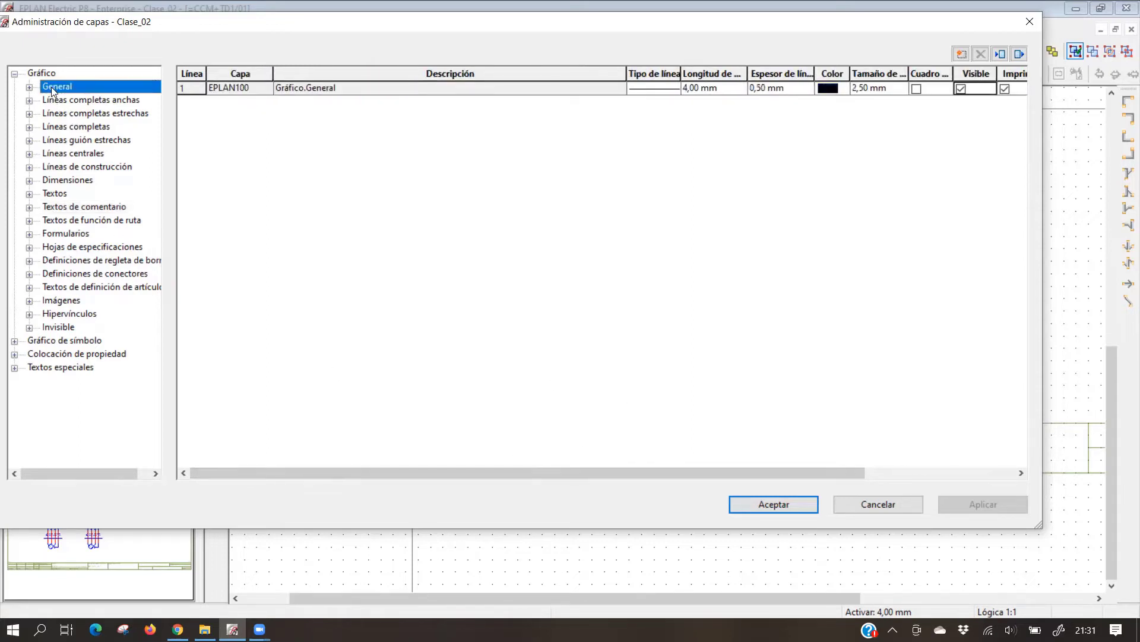
click(40, 72)
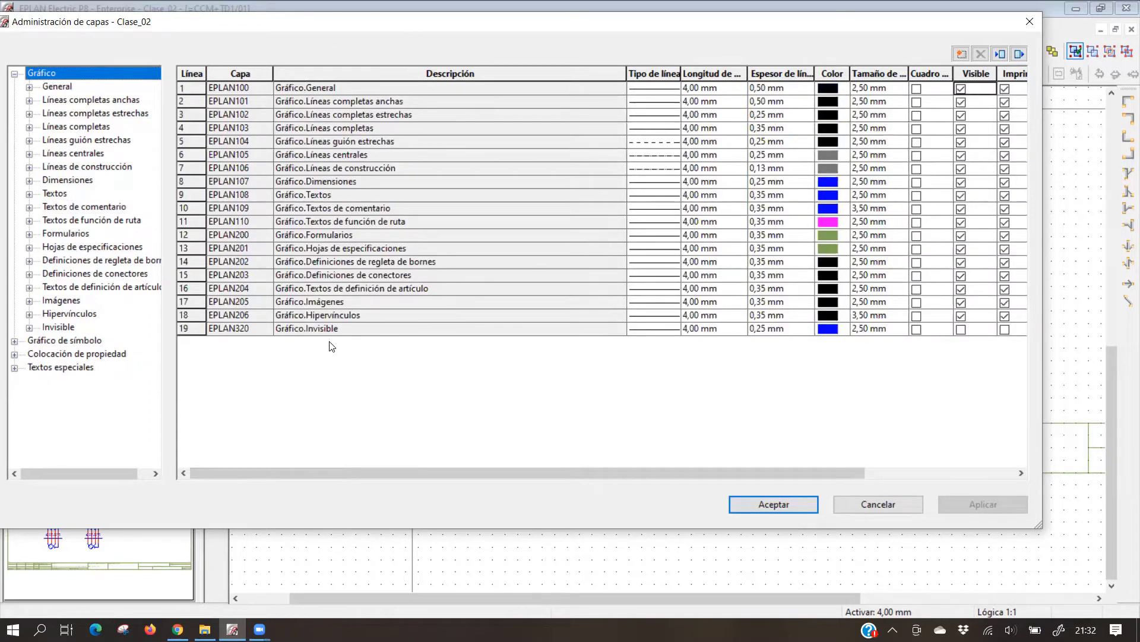
click(650, 141)
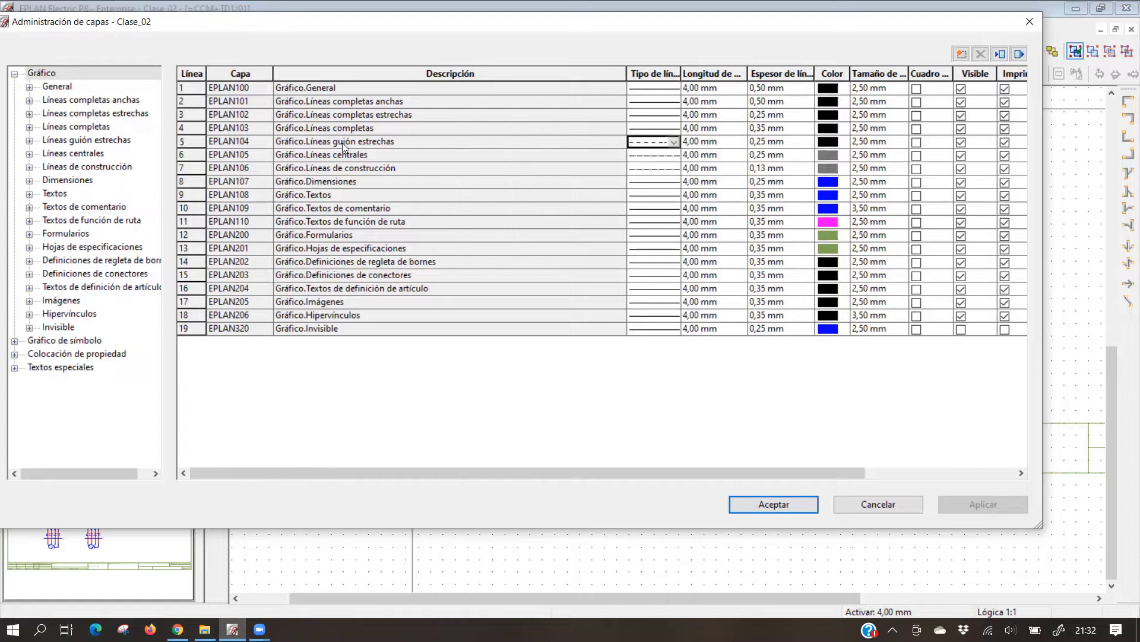
click(675, 142)
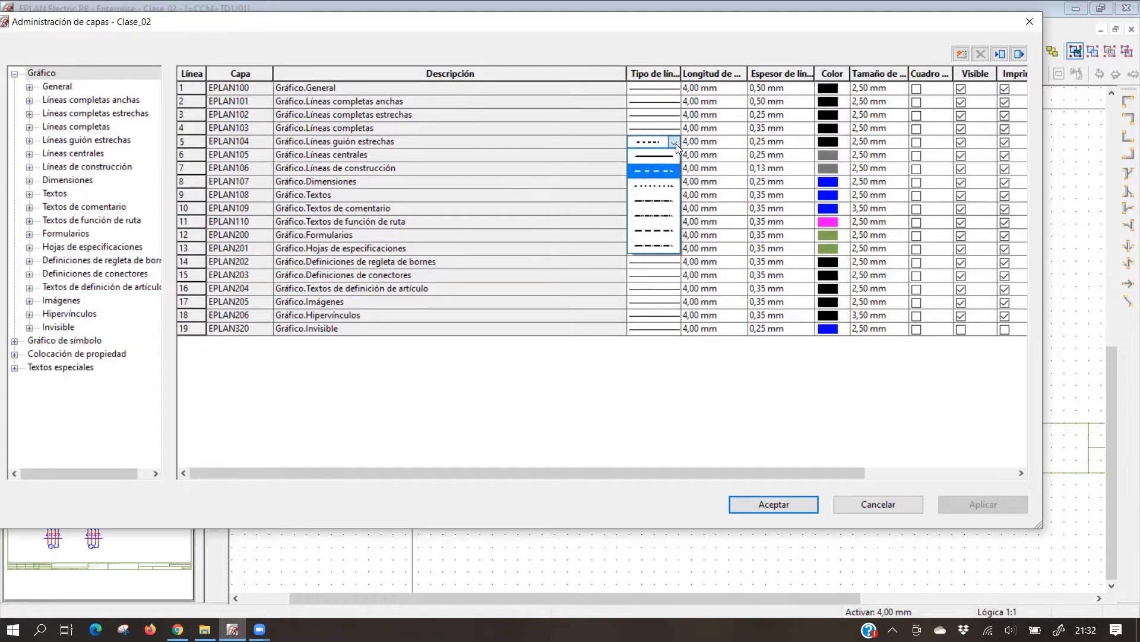
click(528, 143)
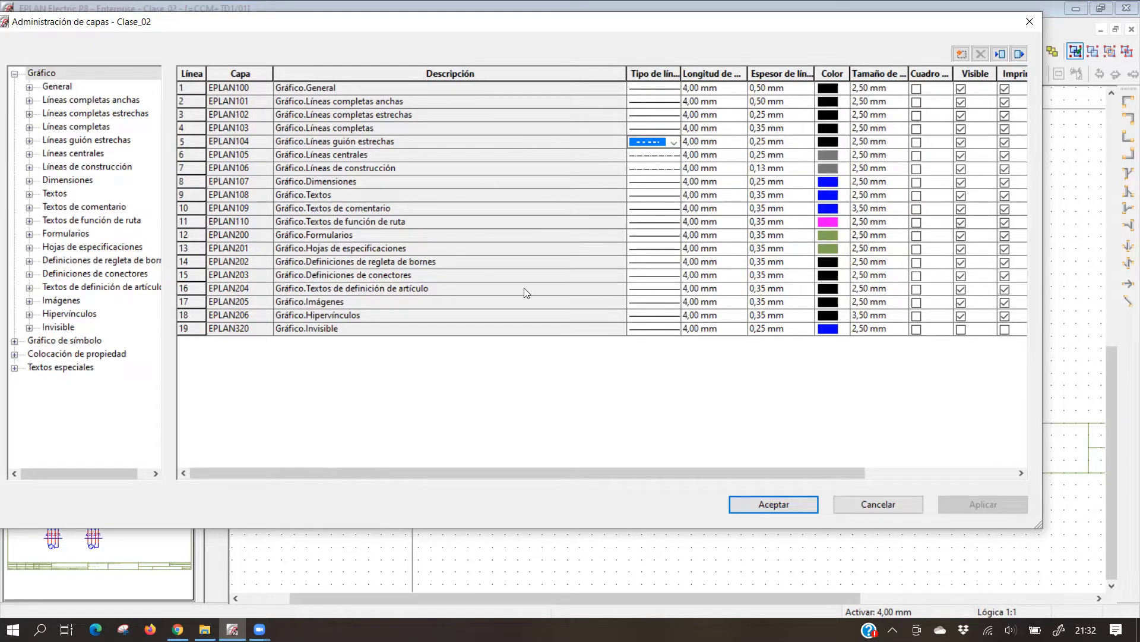
Review the Gráfico de símbolo, Colocación de propiedad, Textos especiales and Gráfico layers, and cancel out of the layer management
click(13, 74)
click(58, 88)
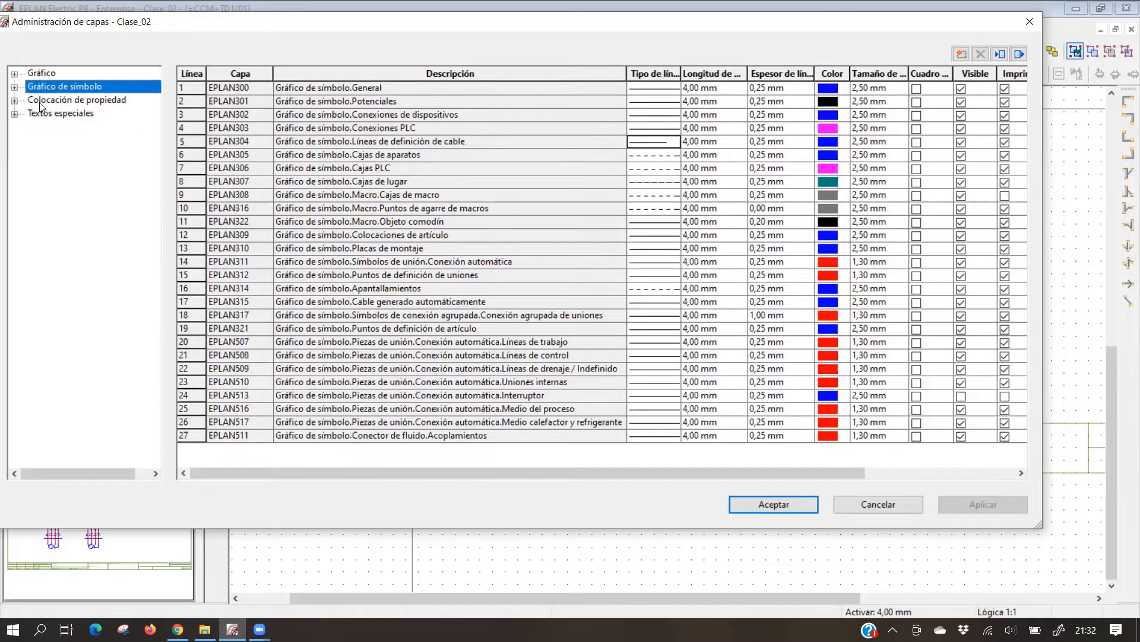
key(Down)
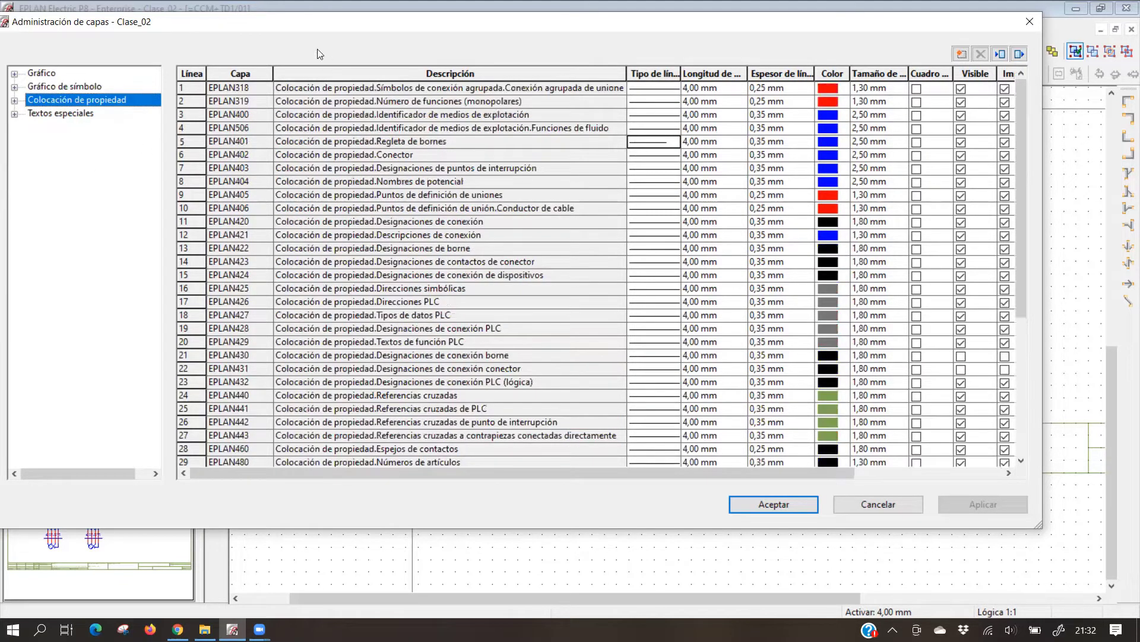
key(Down)
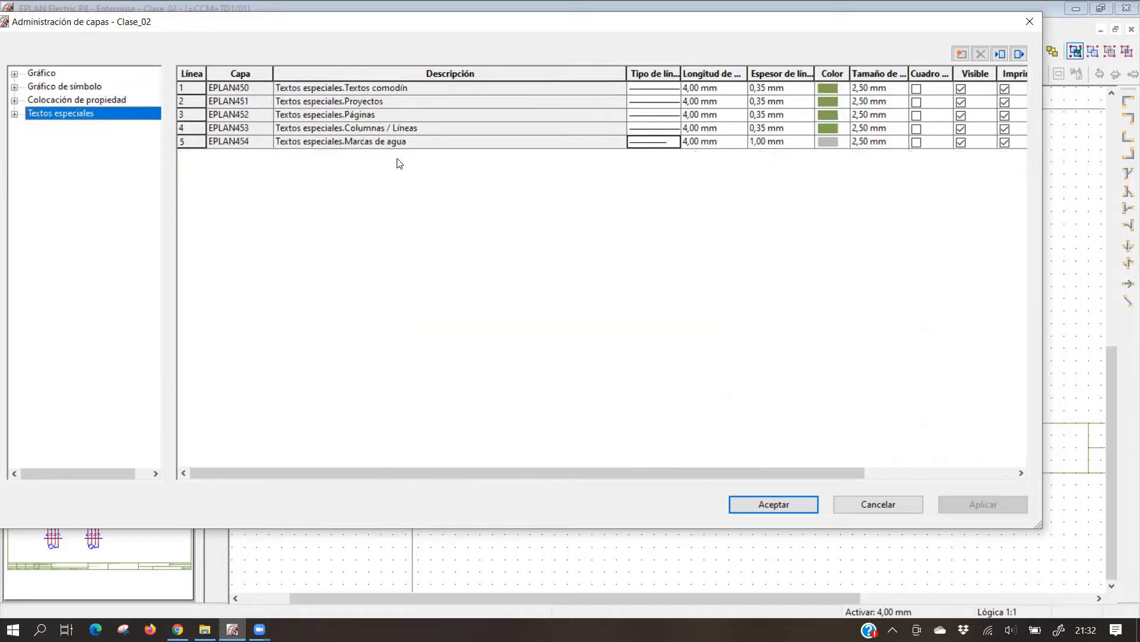
click(31, 74)
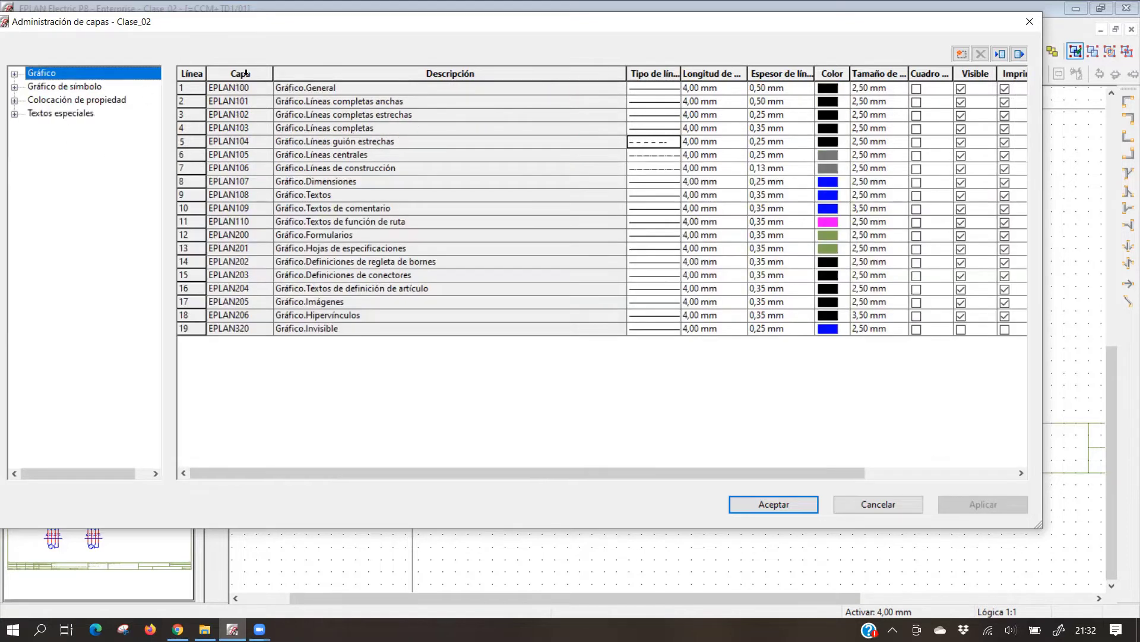
click(879, 505)
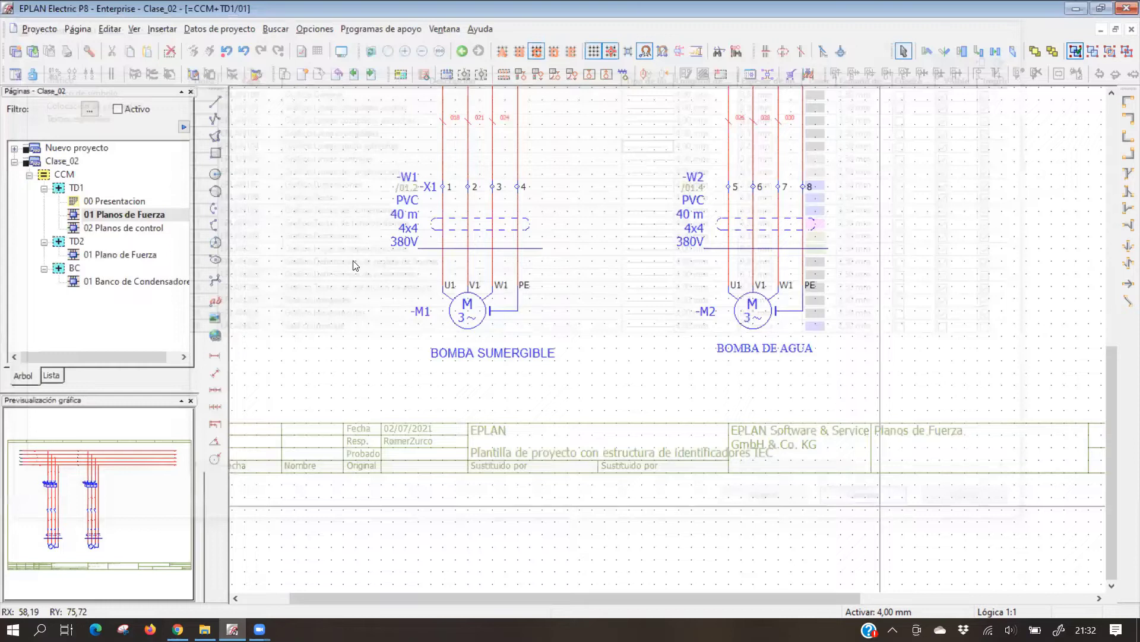
Open the settings and review the external editing pages under the user's Interfaces and the Directorios page under Gestión
key(alt+o)
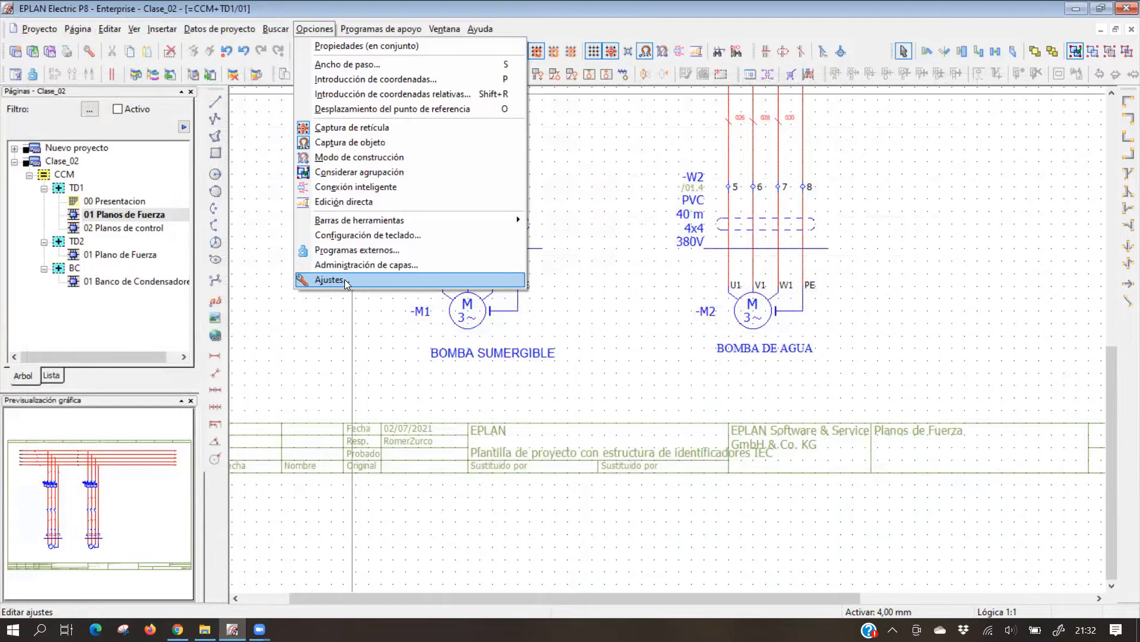
click(344, 279)
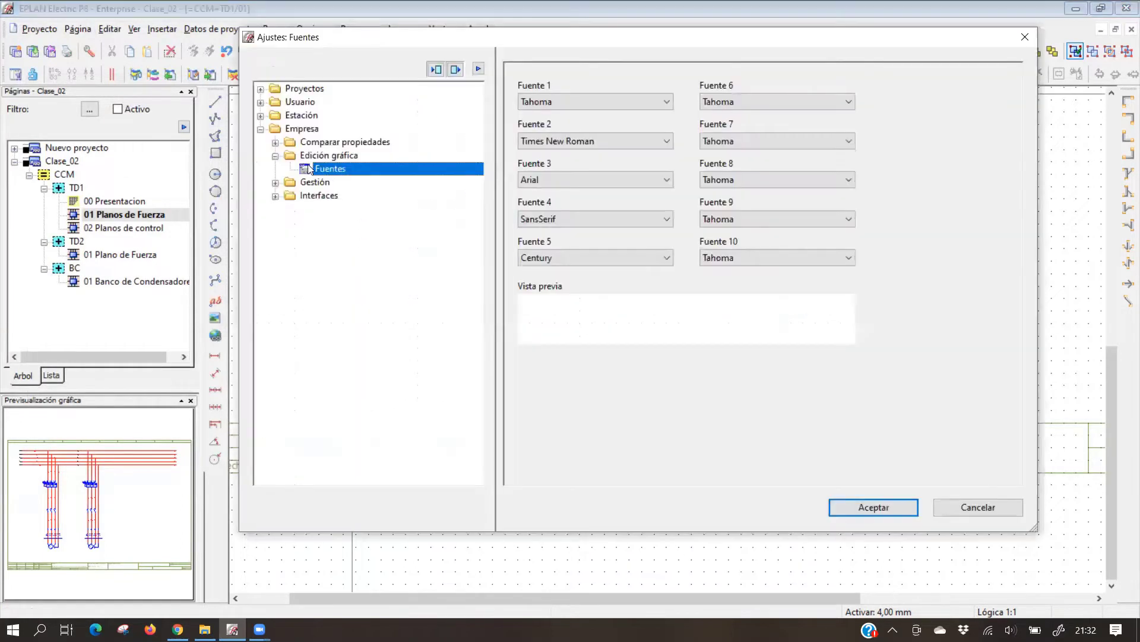
double_click(277, 104)
double_click(319, 169)
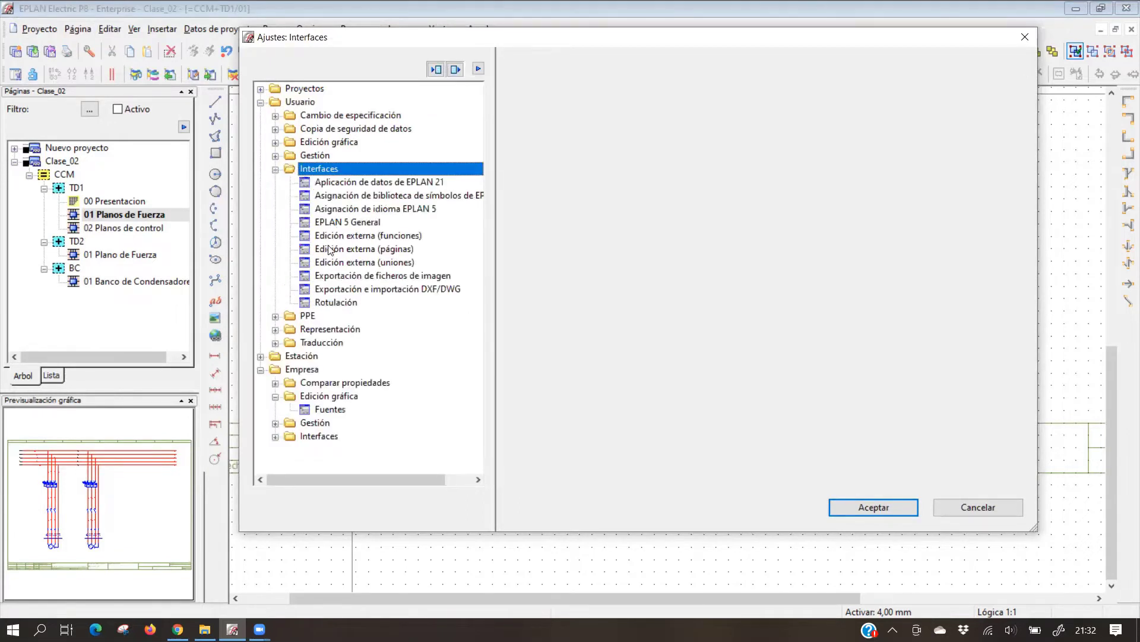
click(321, 263)
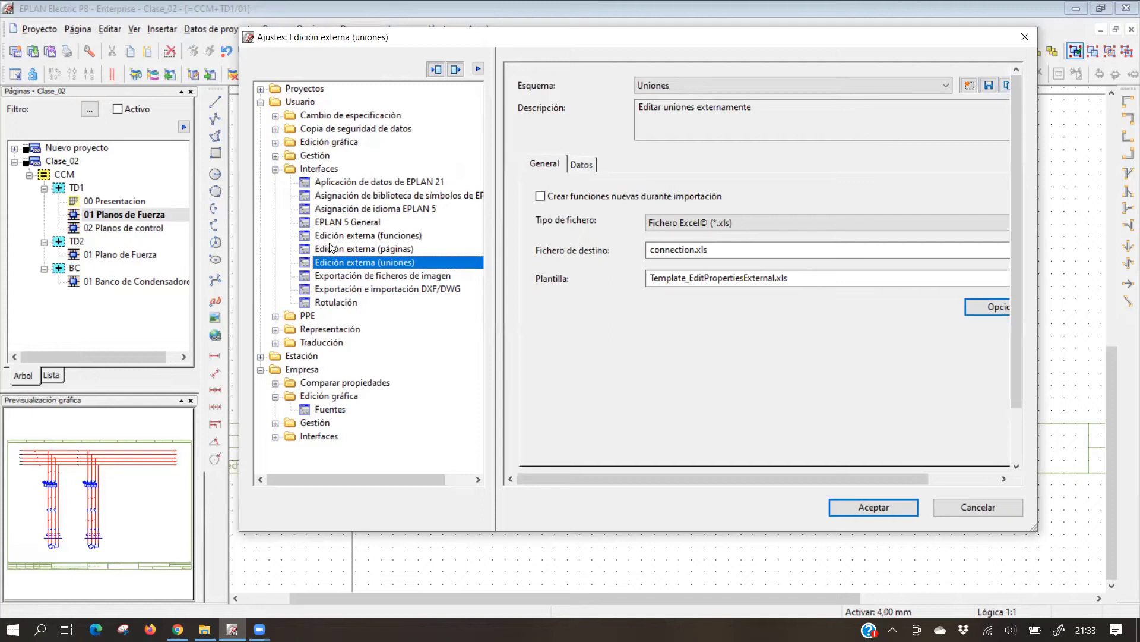
click(320, 249)
click(275, 168)
click(275, 155)
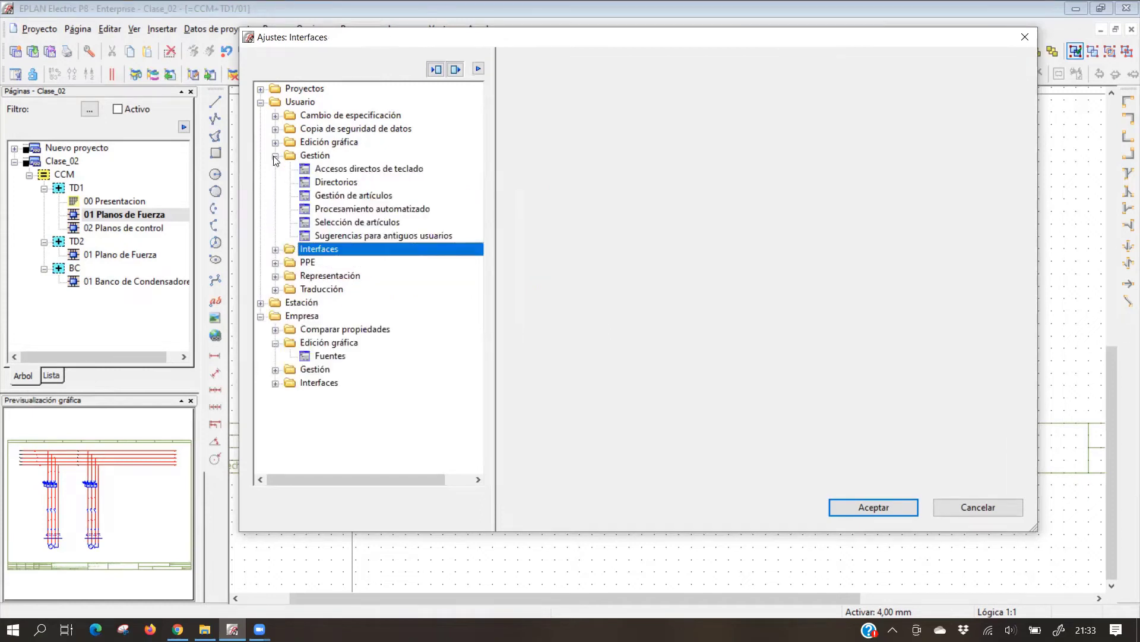
click(330, 183)
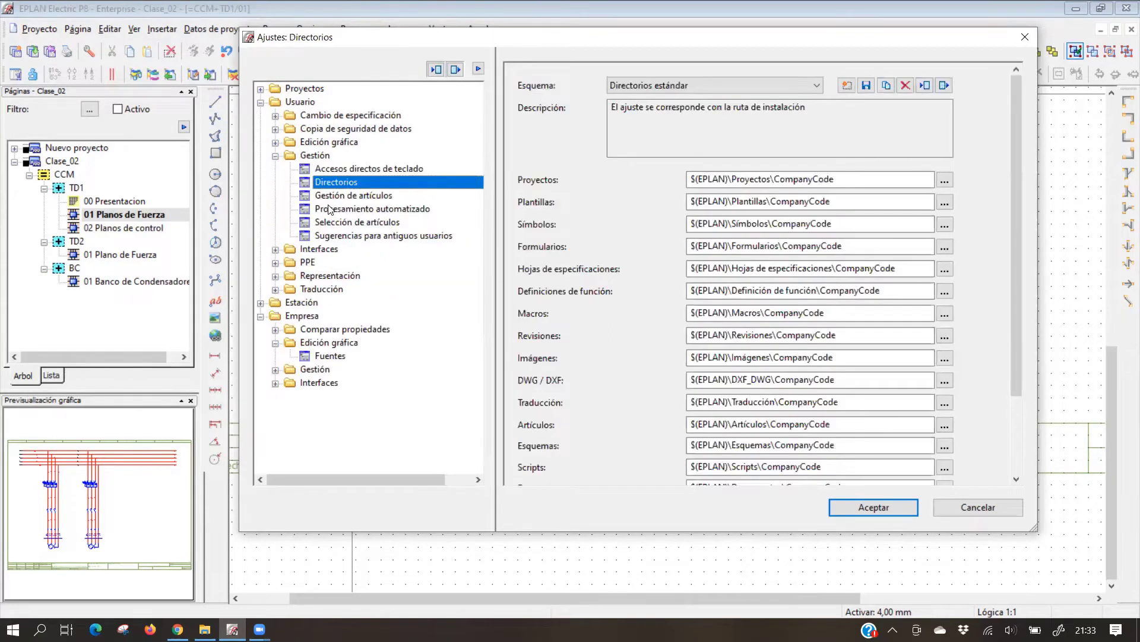
Show the General page of the user's Edición gráfica settings and review its colour, cursor and grid options
click(313, 143)
click(275, 143)
click(337, 184)
click(333, 195)
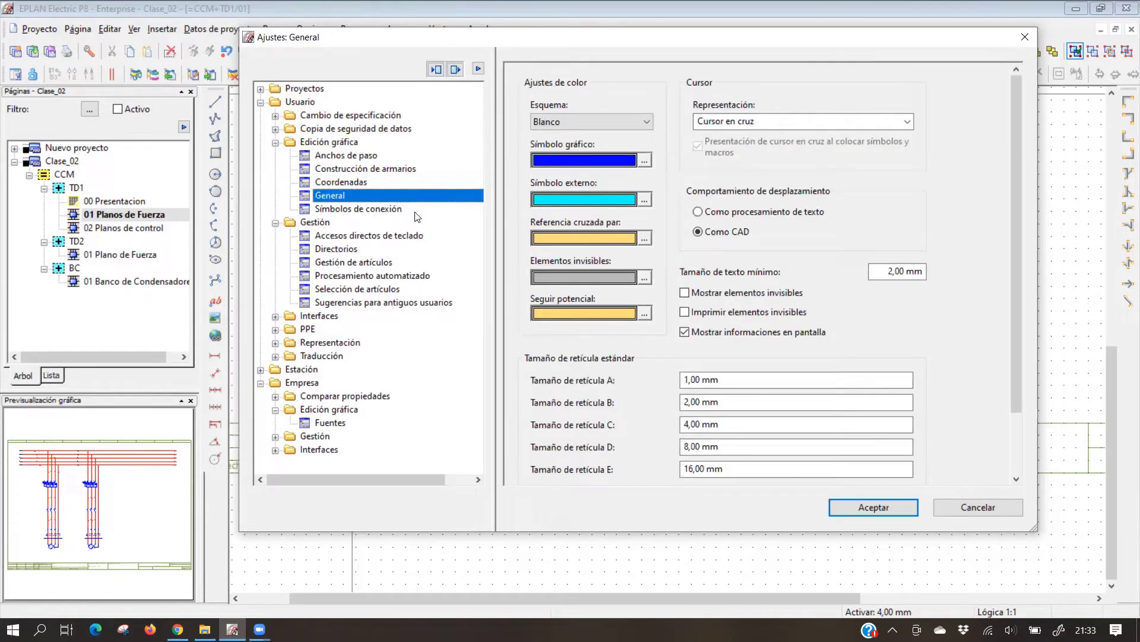
click(275, 222)
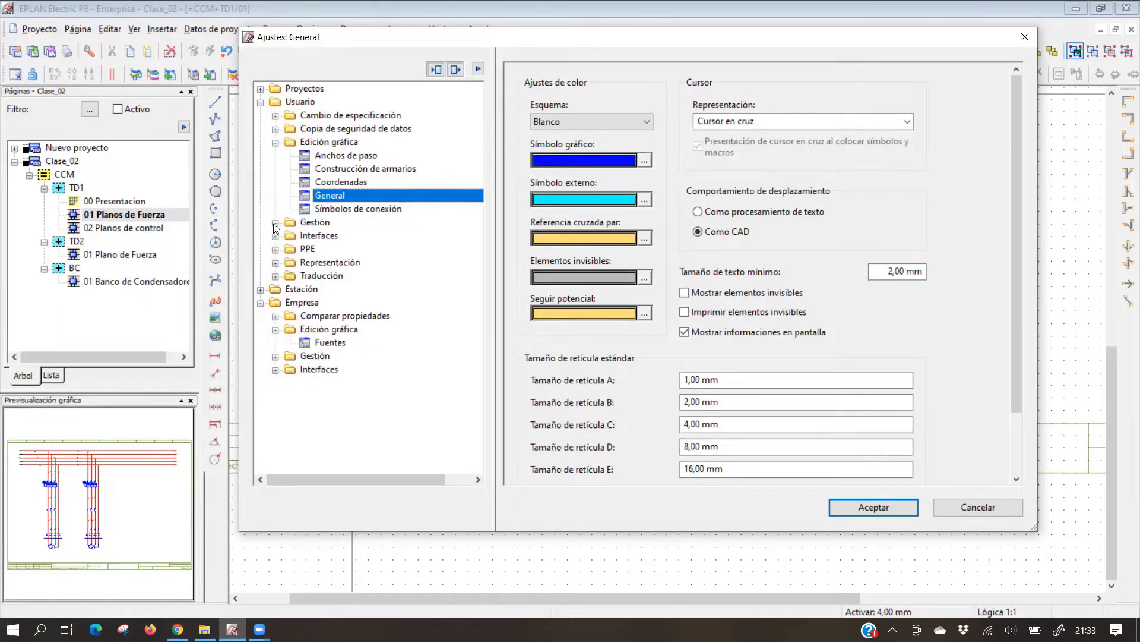
click(275, 329)
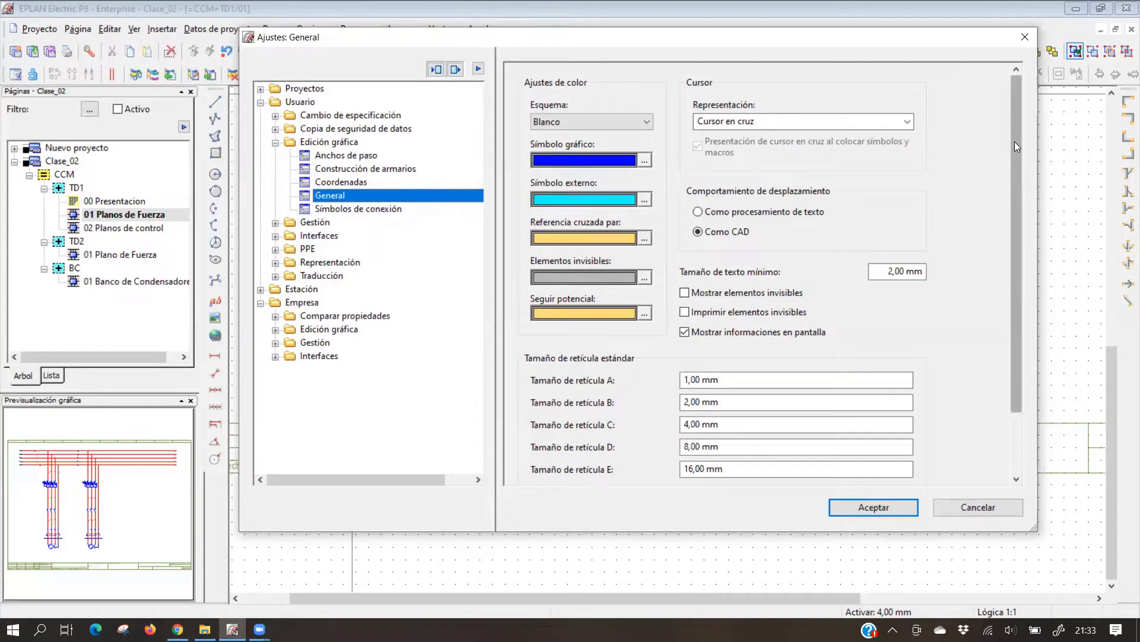
drag(1015, 141, 1018, 254)
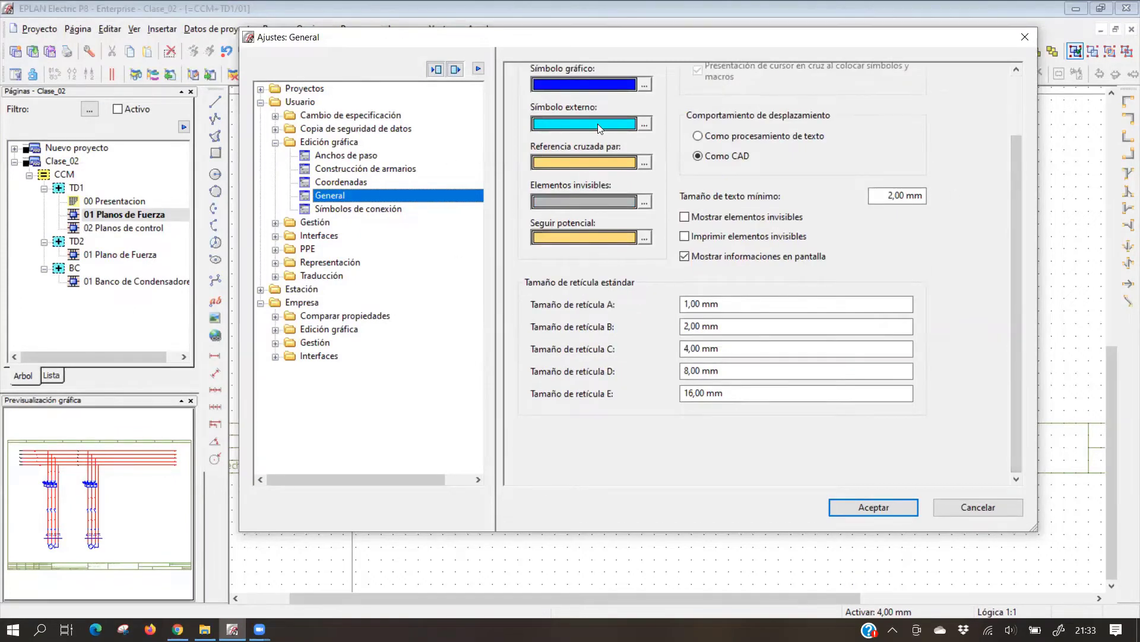
drag(1016, 218, 1016, 155)
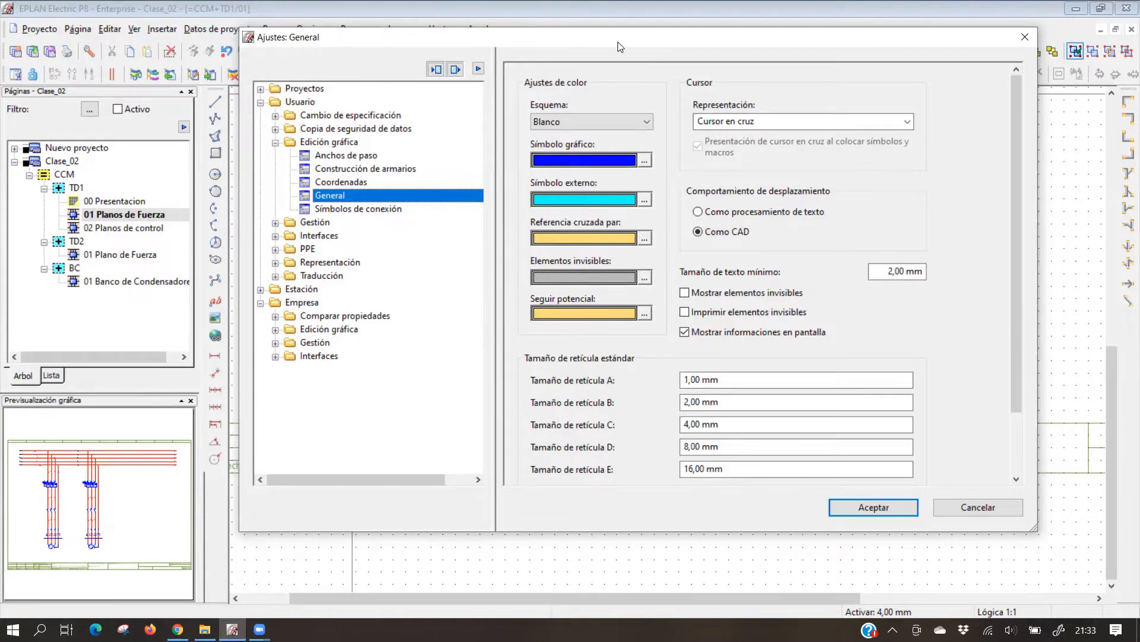
Examine the colour palettes for Símbolo gráfico and Símbolo externo, cancelling each without choosing a colour
drag(618, 46, 622, 367)
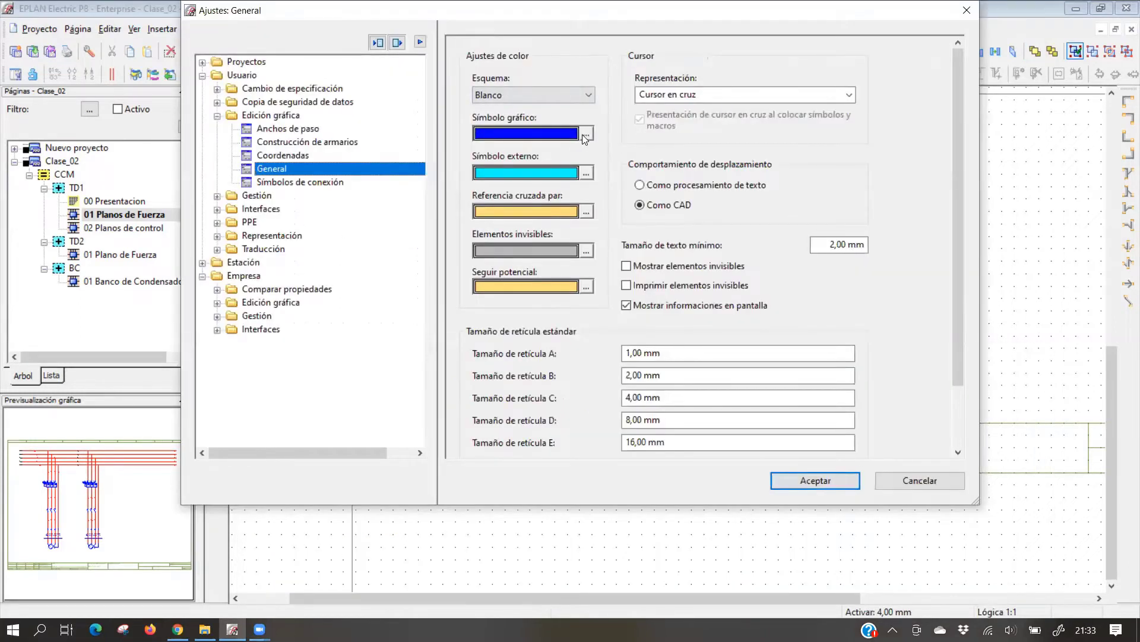
click(586, 134)
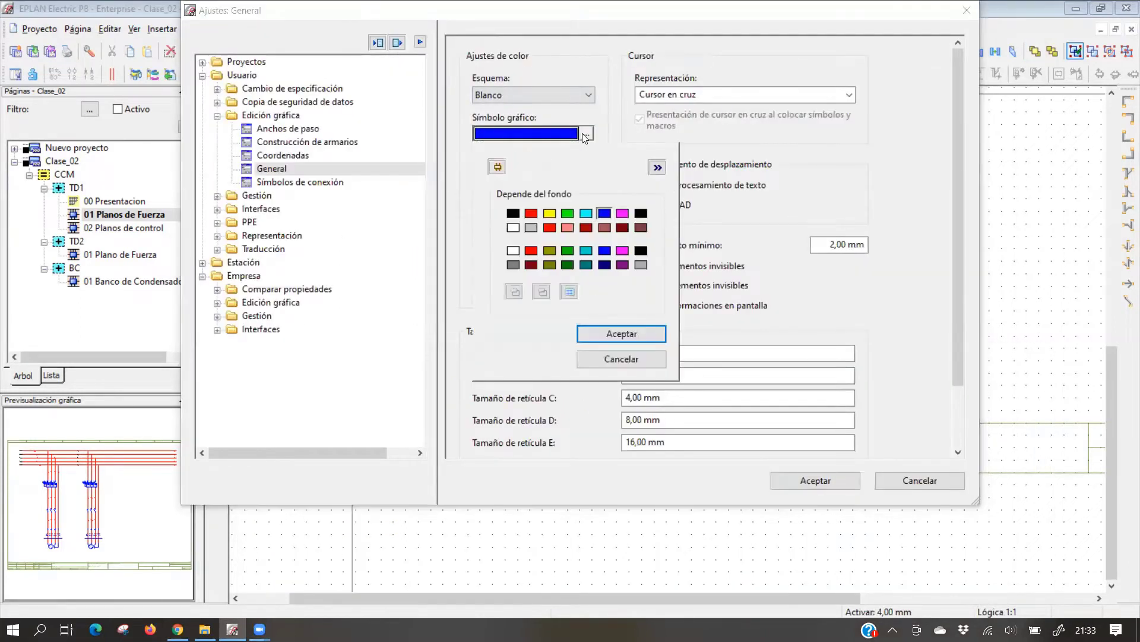
click(640, 359)
click(586, 173)
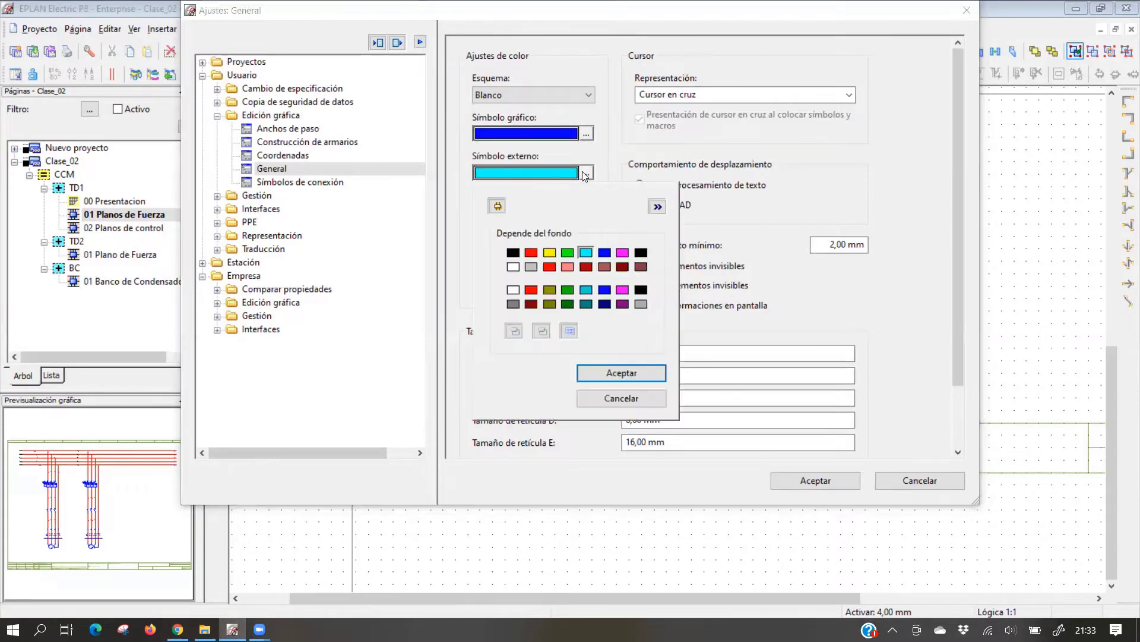
click(658, 402)
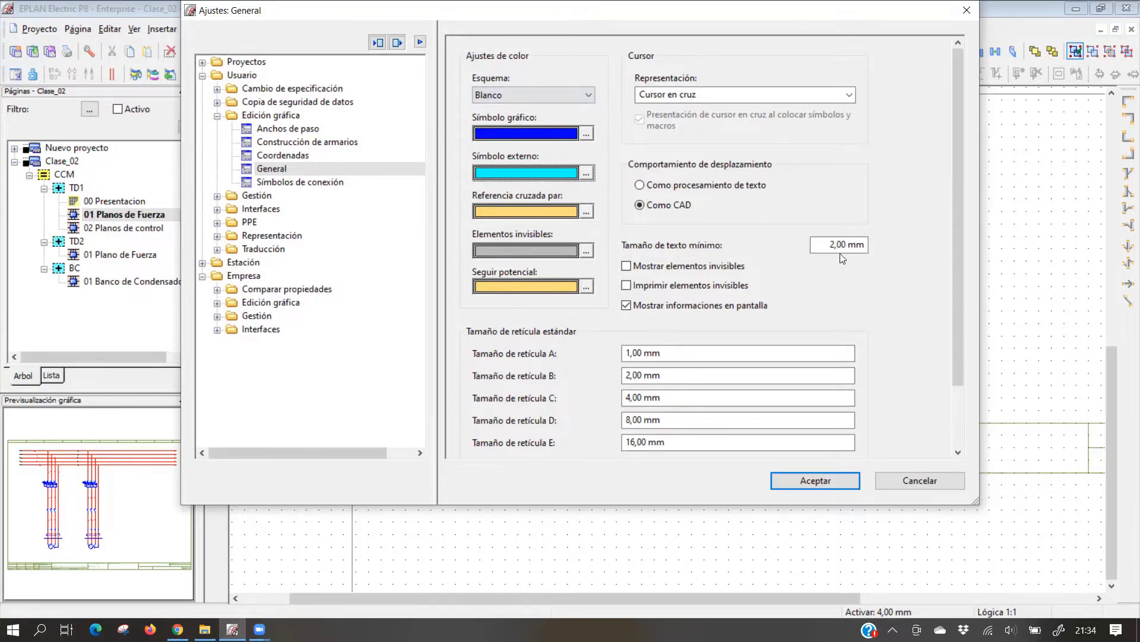
Examine the standard grid sizes, highlighting the values of Tamaño de retícula A and C
drag(953, 201, 963, 277)
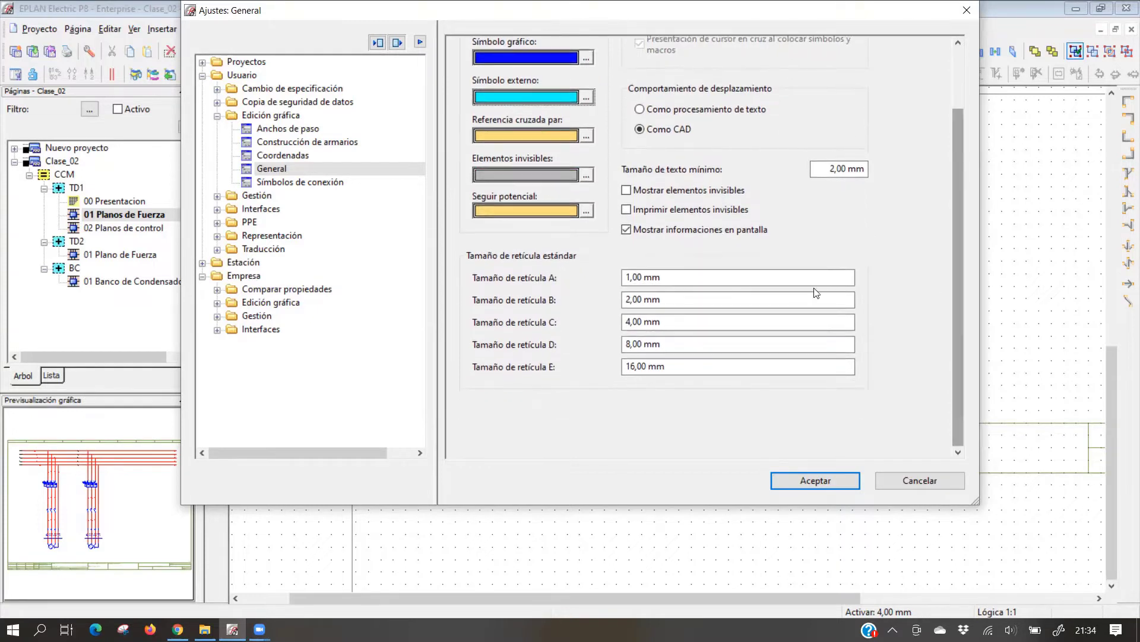
drag(670, 276, 538, 276)
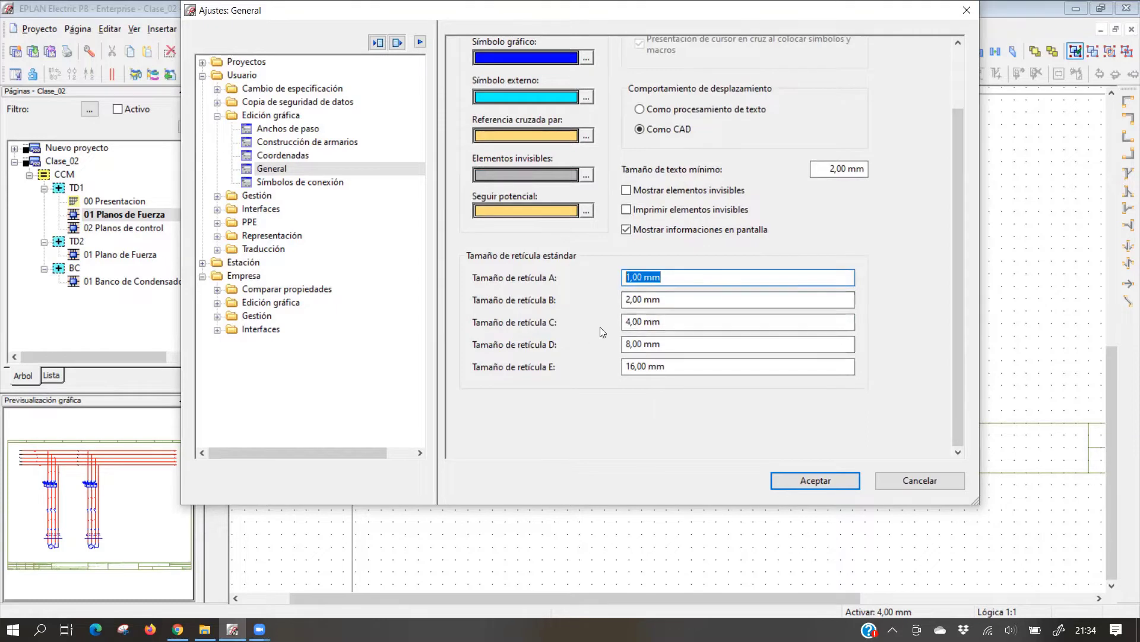
drag(665, 322, 571, 325)
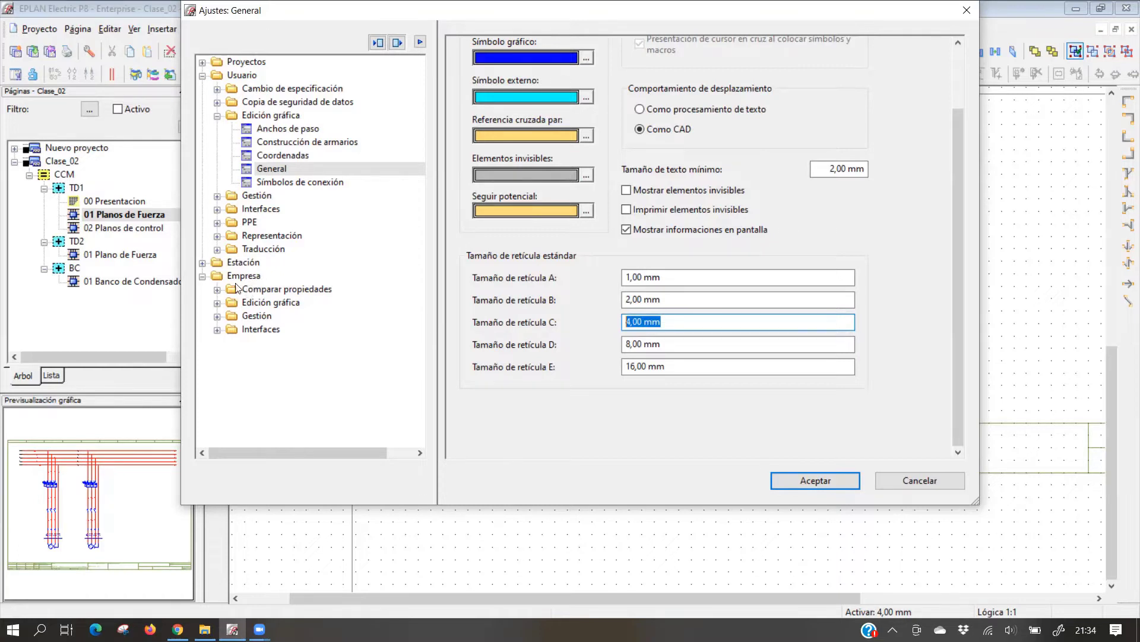
Open the Imprimir page of the Estación graphical editing settings and briefly uncover the schematic behind the dialog
click(242, 263)
click(203, 263)
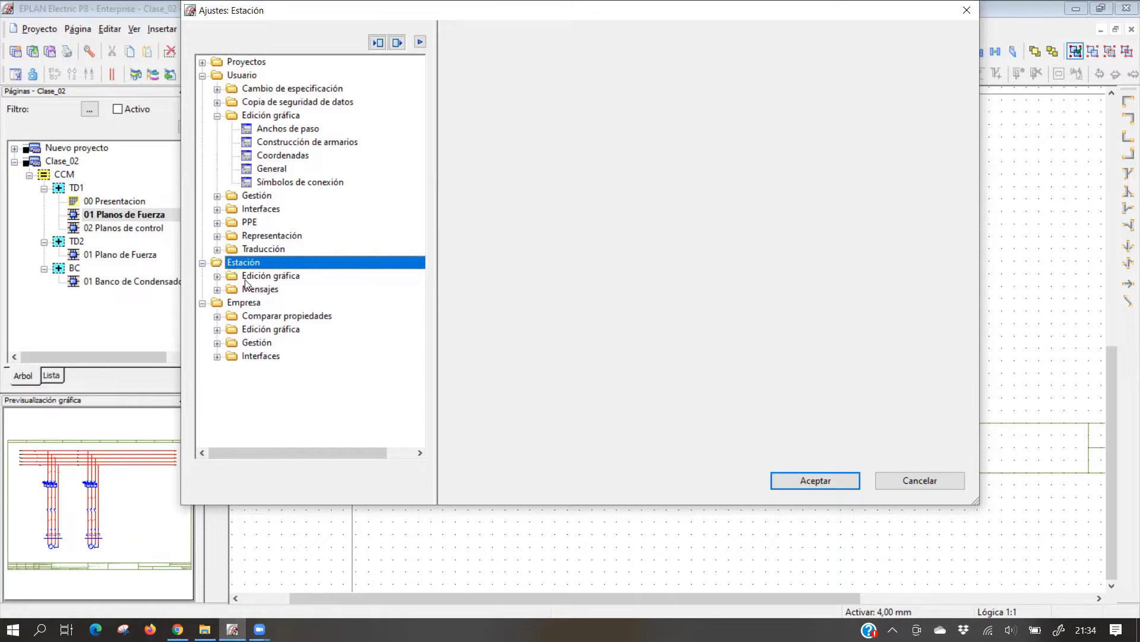
click(251, 278)
click(217, 276)
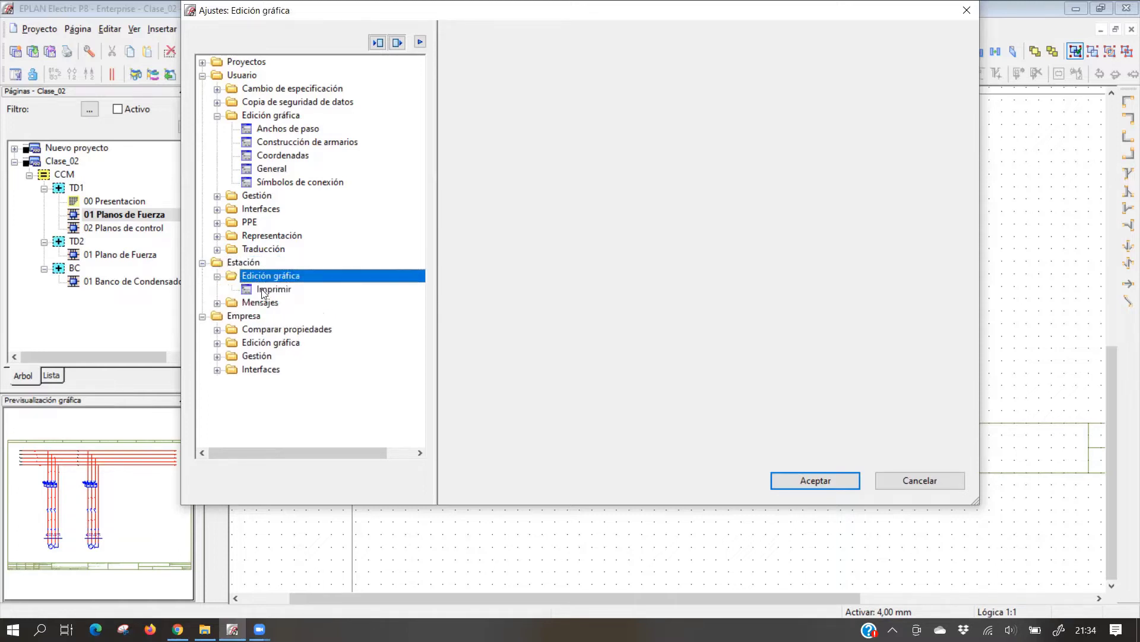
click(264, 290)
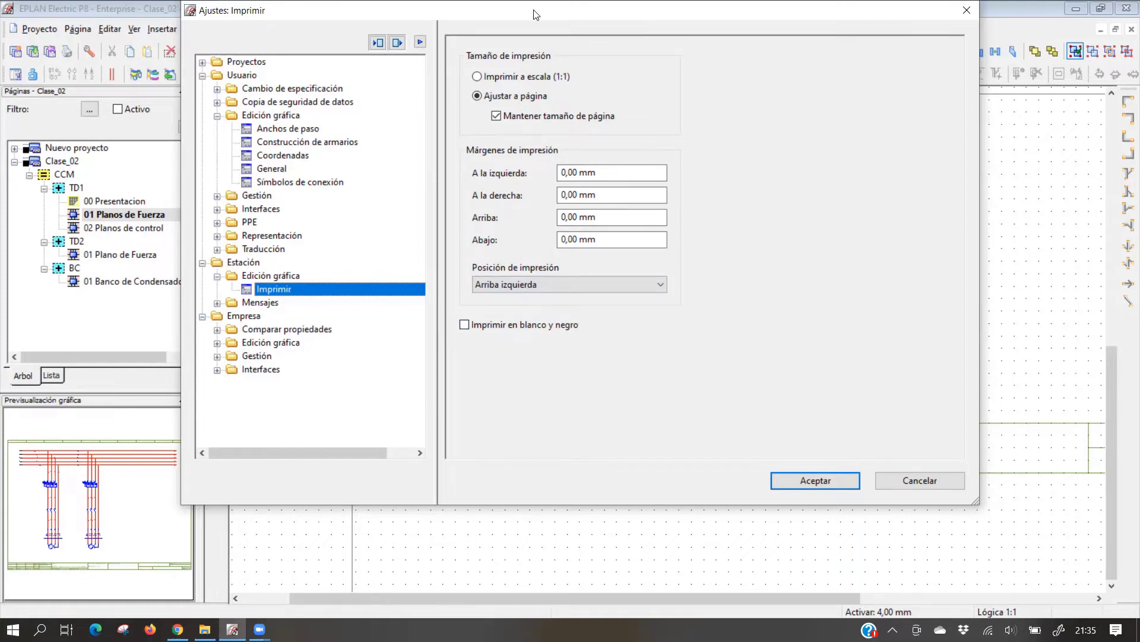
drag(535, 17, 519, 521)
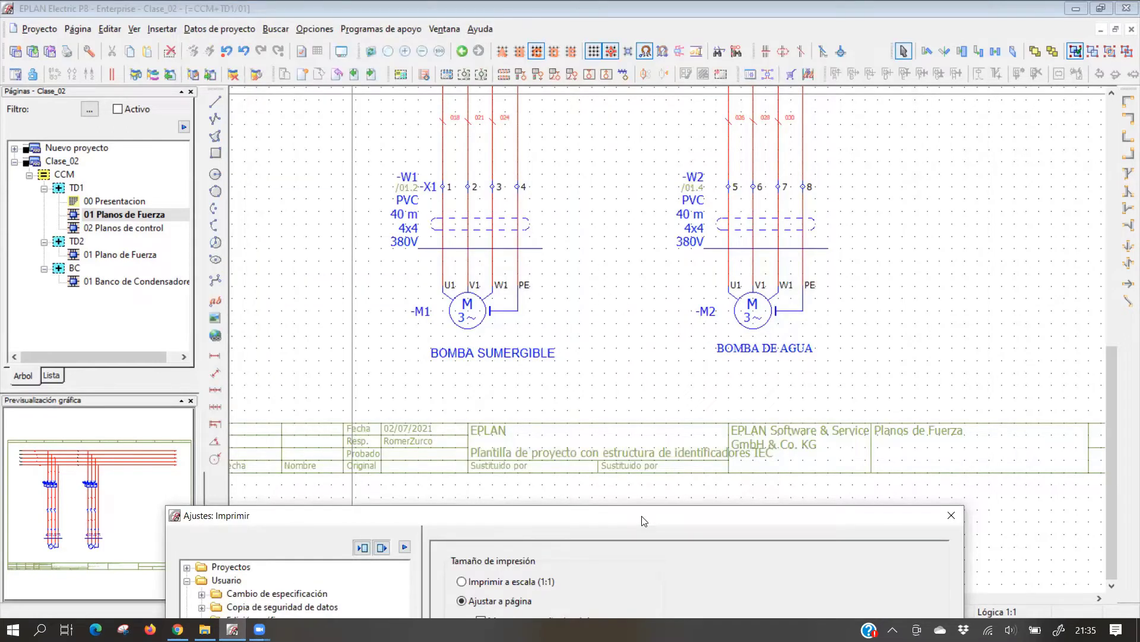
drag(643, 521, 578, 30)
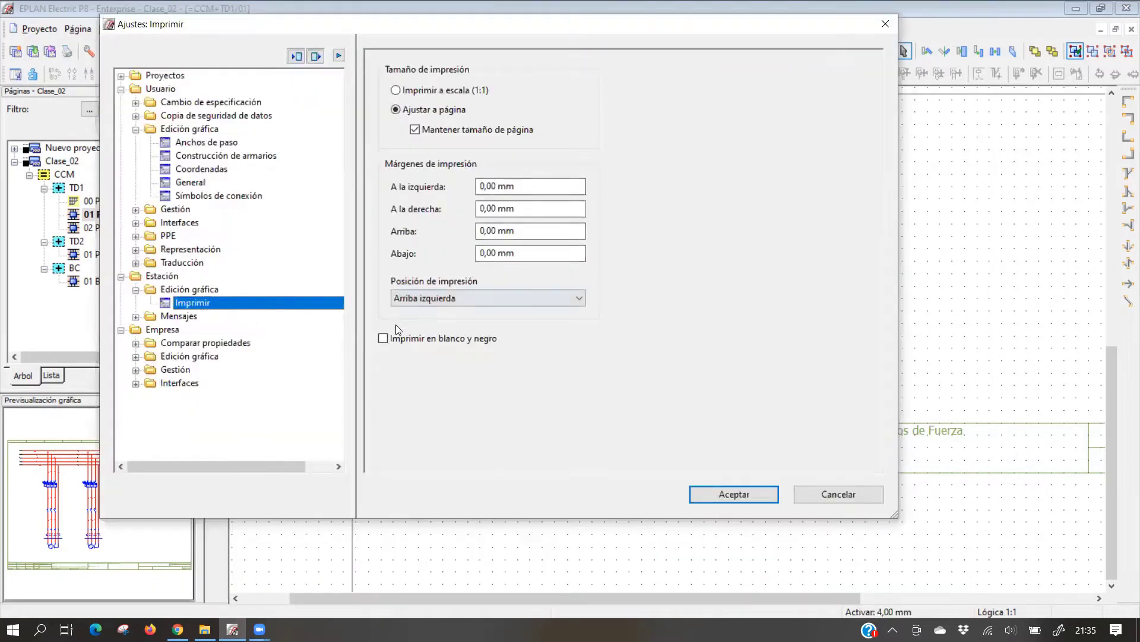
Enable Imprimir en blanco y negro, and switch the print size to Imprimir a escala (1:1) and back to Ajustar a página
click(383, 340)
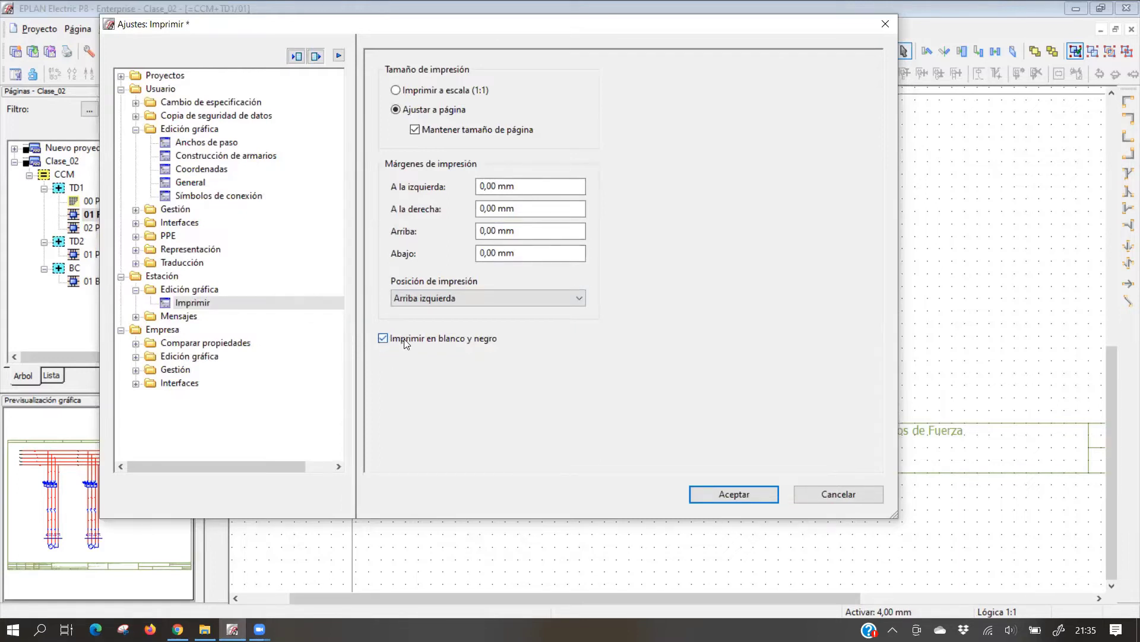
drag(527, 37, 558, 494)
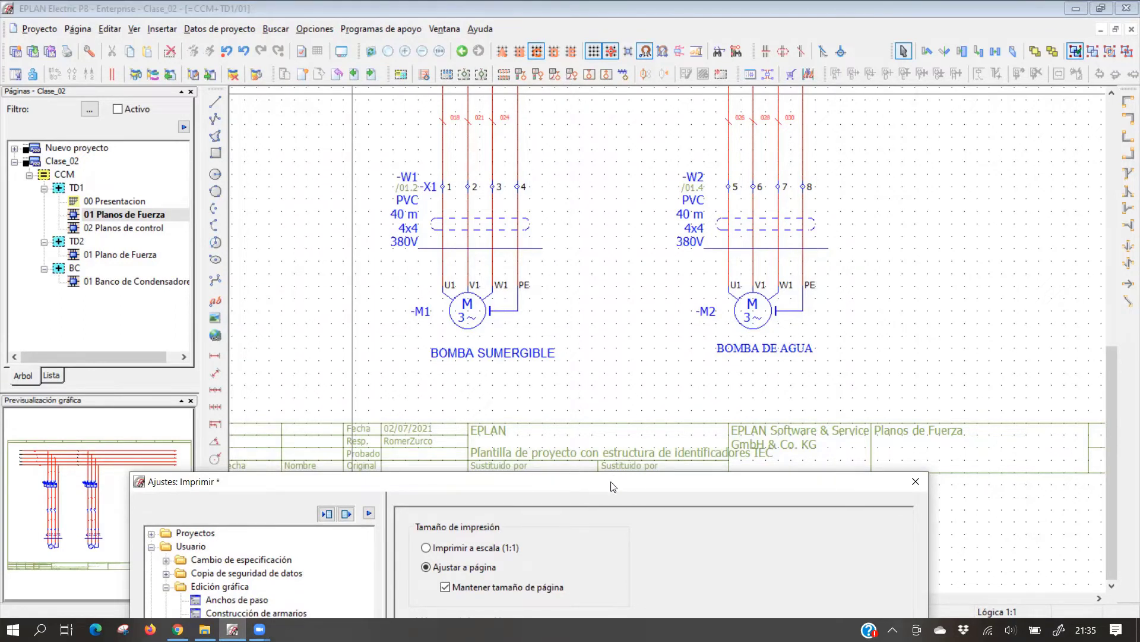
drag(609, 481, 533, 52)
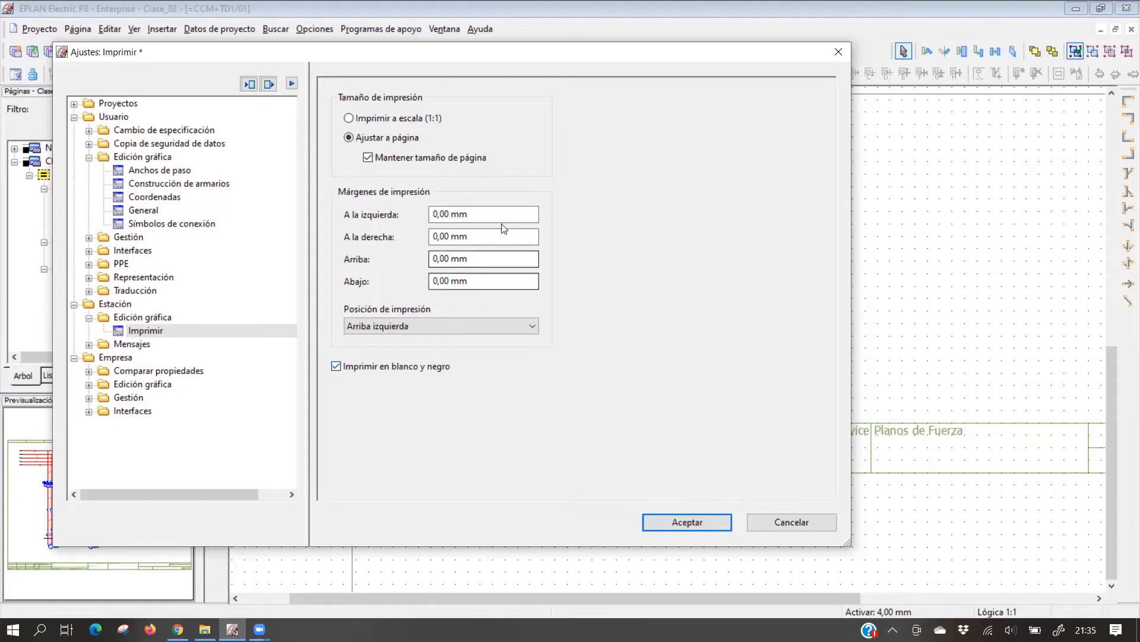
click(359, 118)
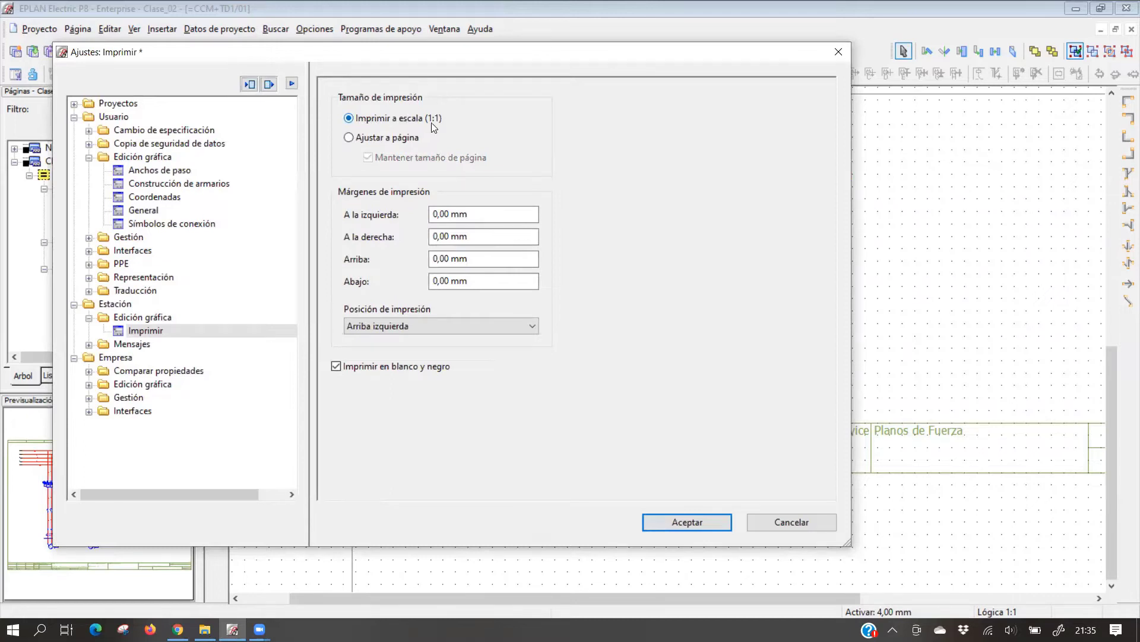
click(359, 138)
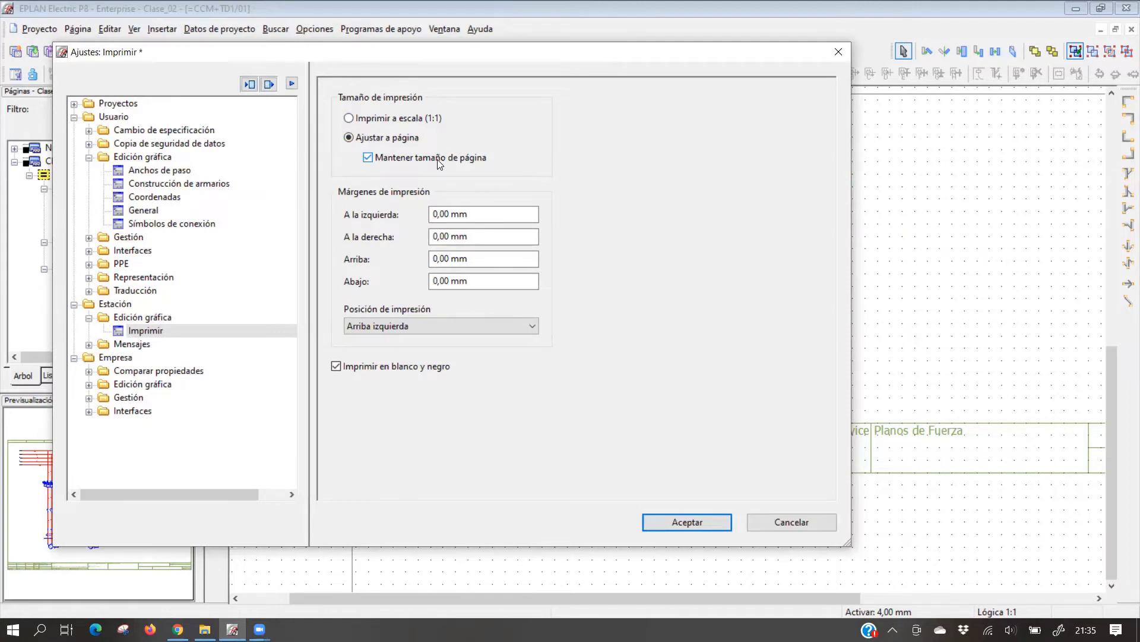
Examine the four print margin values under Márgenes de impresión, highlighting the individual margins without changing them
click(482, 214)
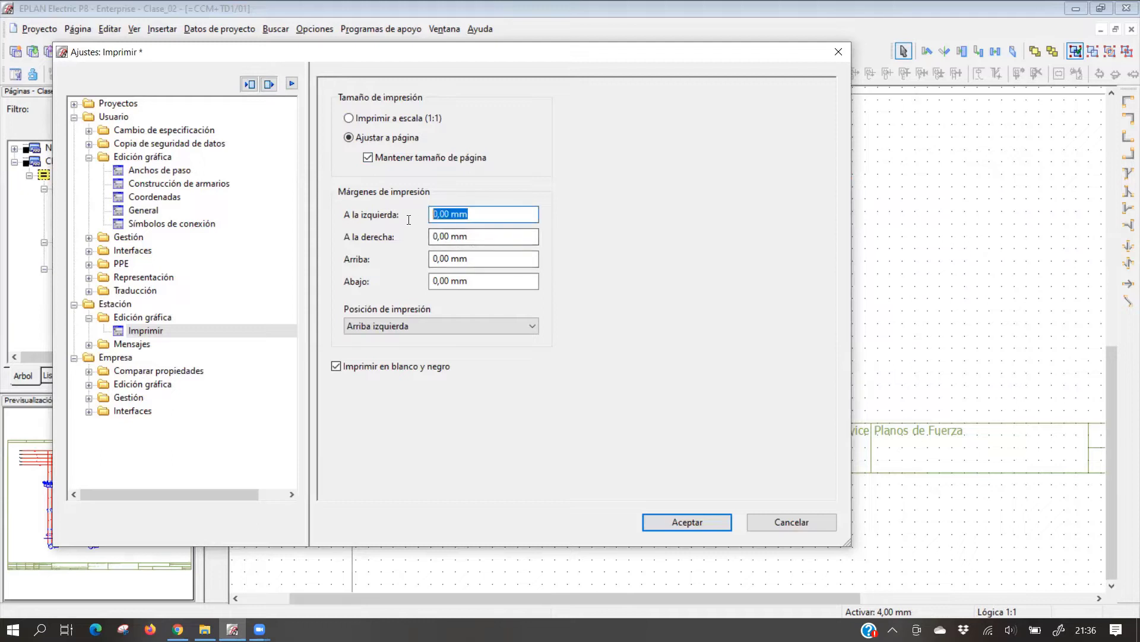
click(480, 236)
click(446, 258)
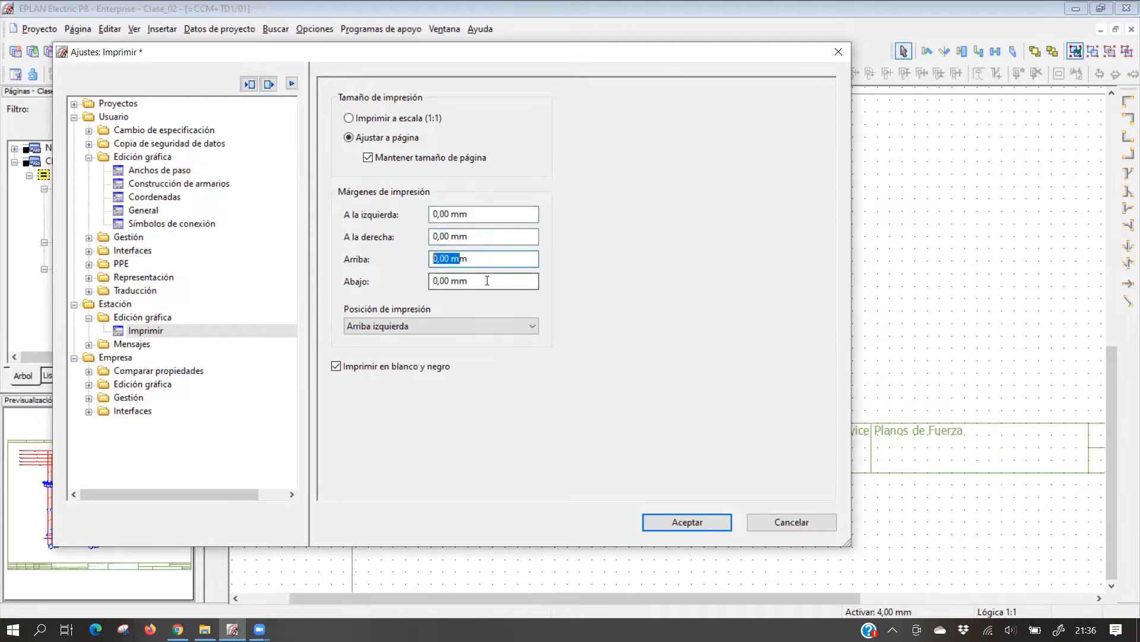
click(437, 280)
click(478, 215)
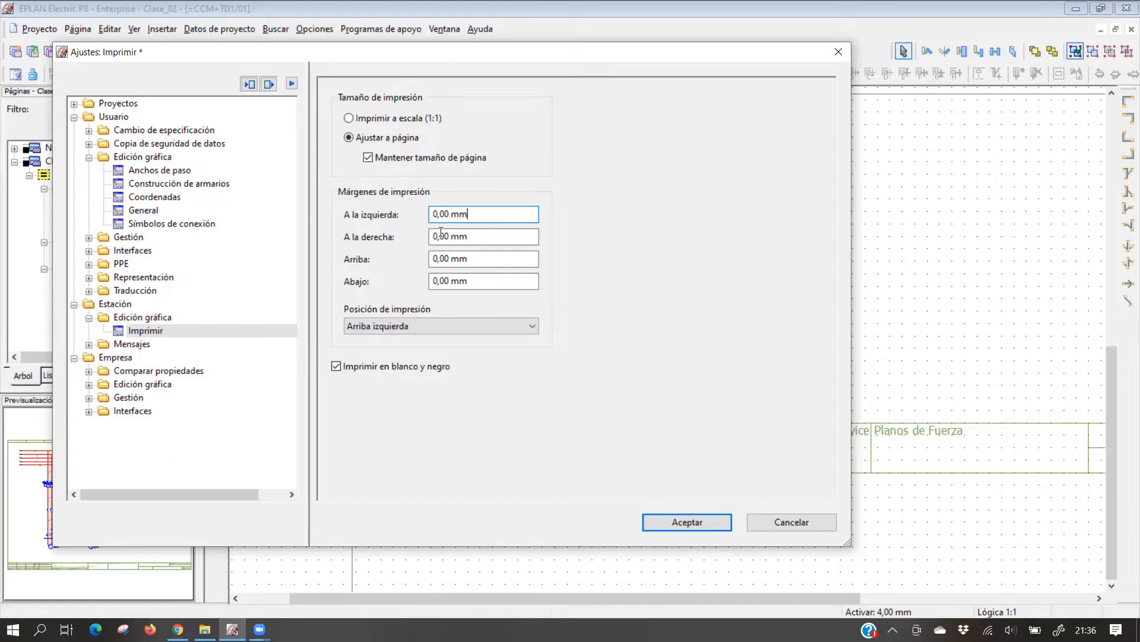
drag(431, 237, 474, 260)
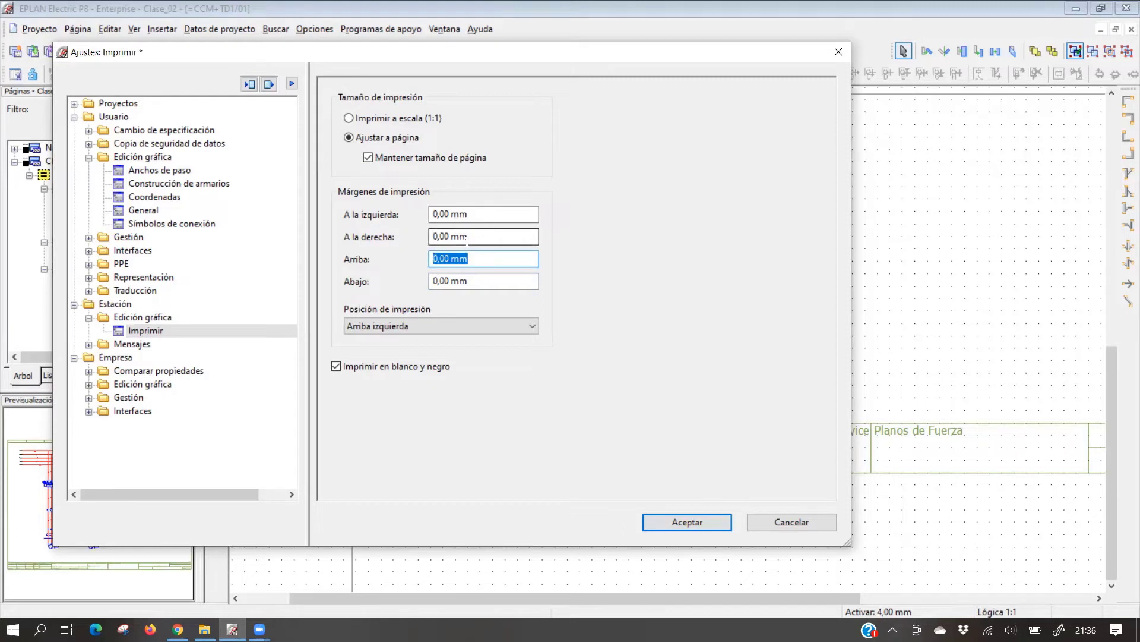
click(492, 213)
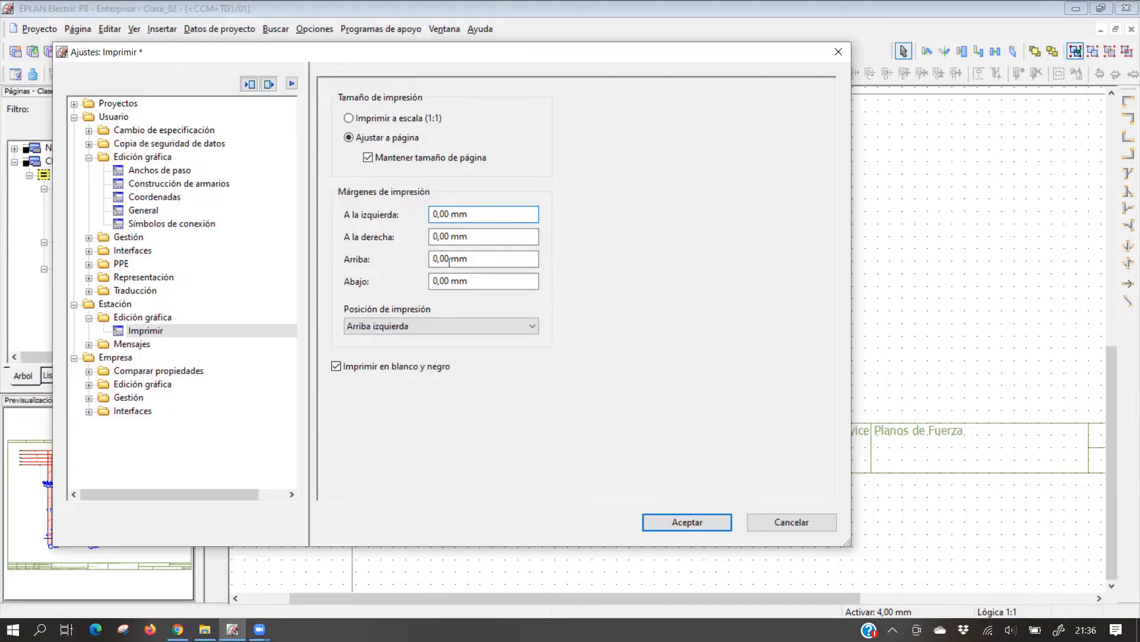
click(473, 236)
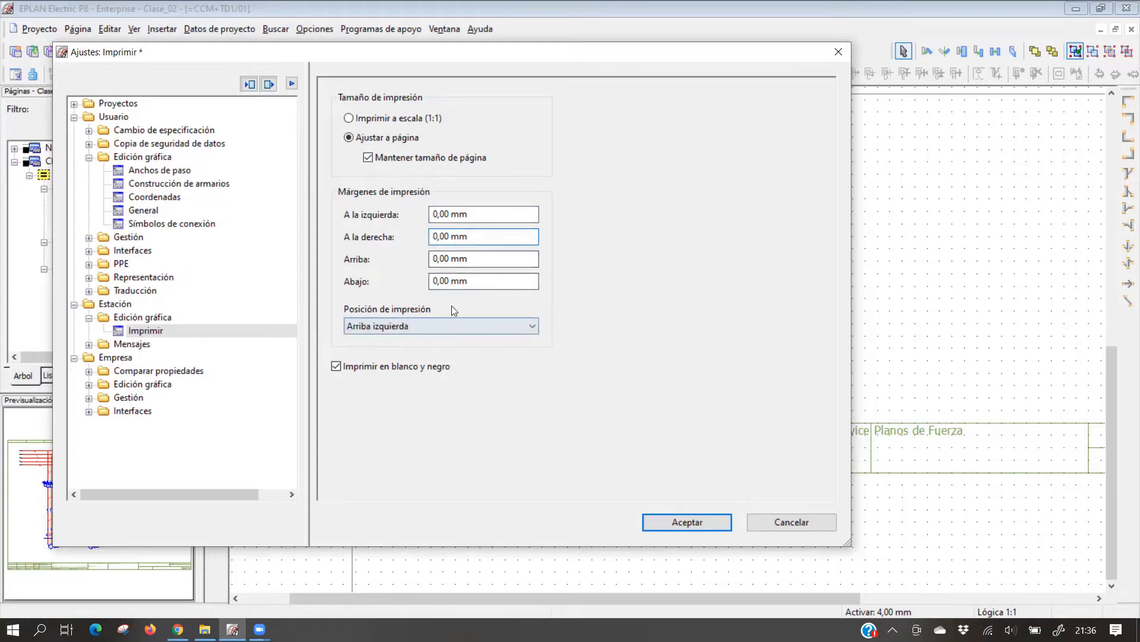
Inspect the Posición de impresión options without choosing one, and retrace the path to the Imprimir page under Estación
click(441, 329)
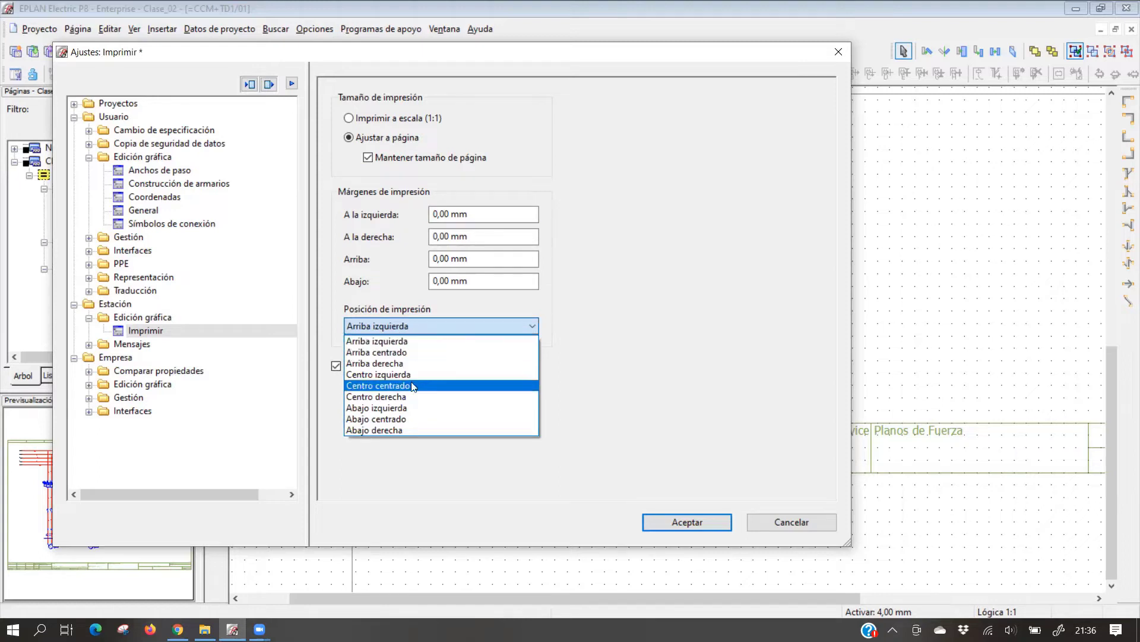
click(398, 299)
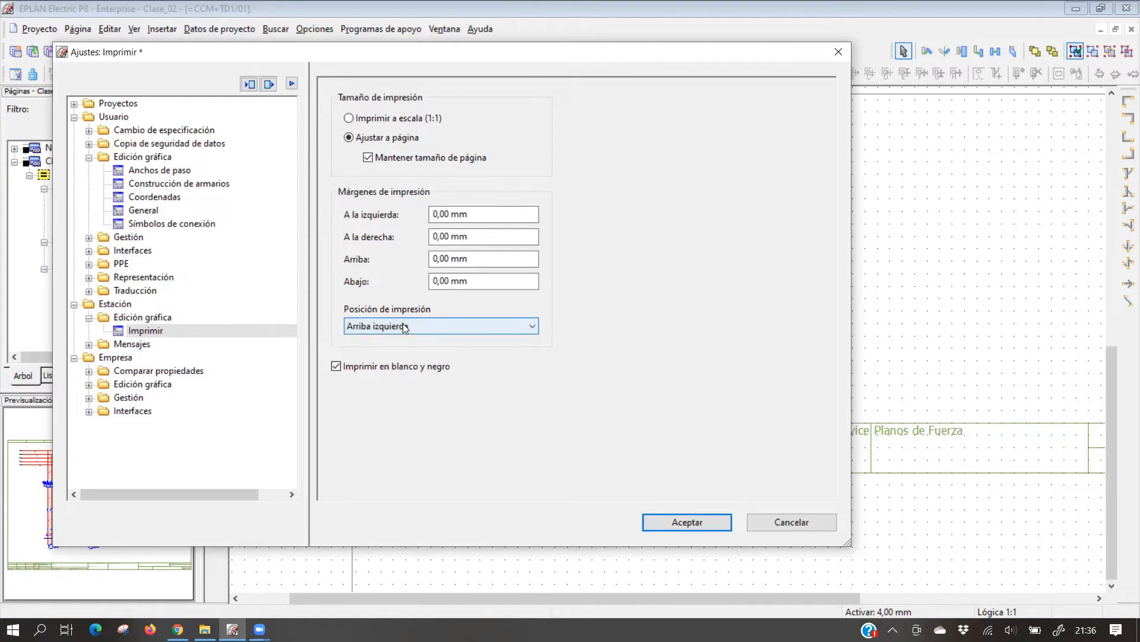
click(113, 305)
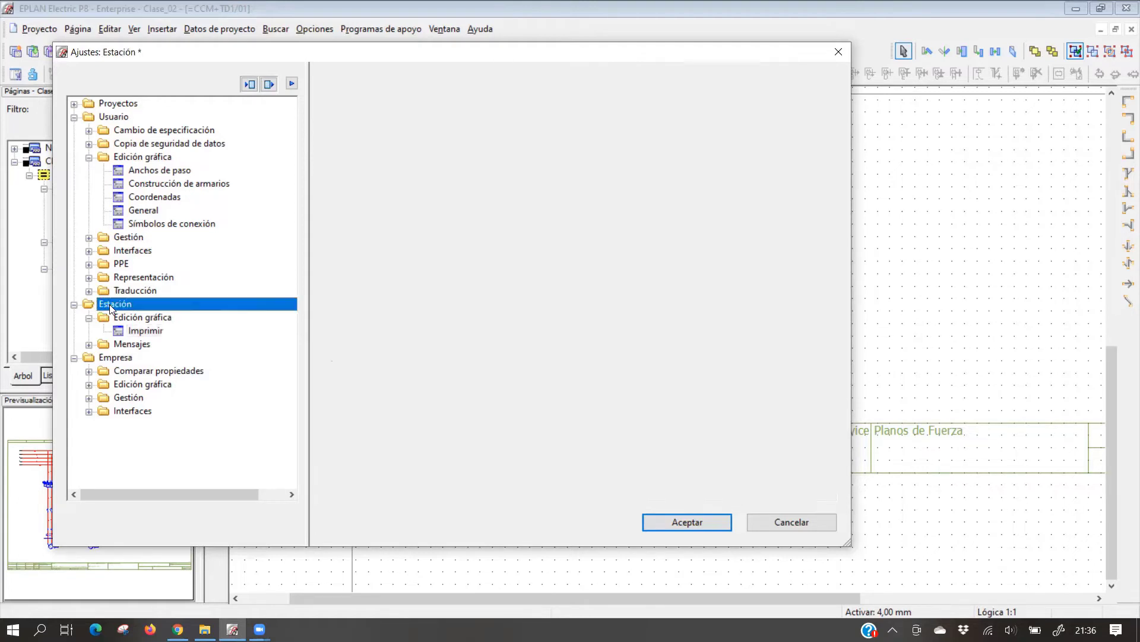
click(131, 319)
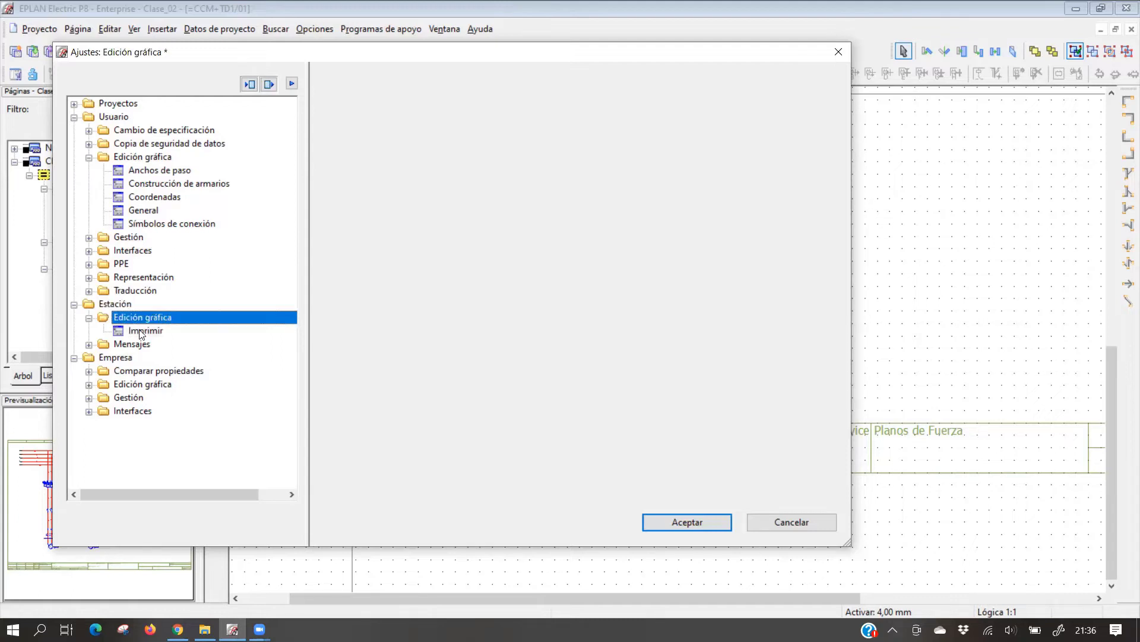
click(143, 331)
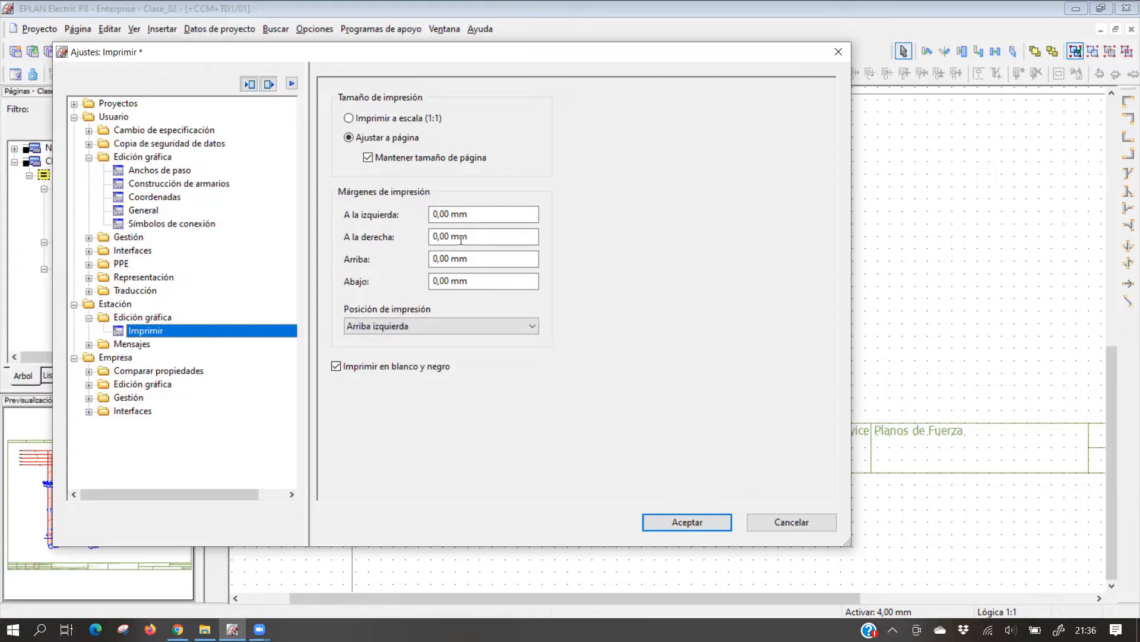
Collapse the Estación settings and open the Exportación de PDF page in the Interfaces settings of Empresa
click(89, 319)
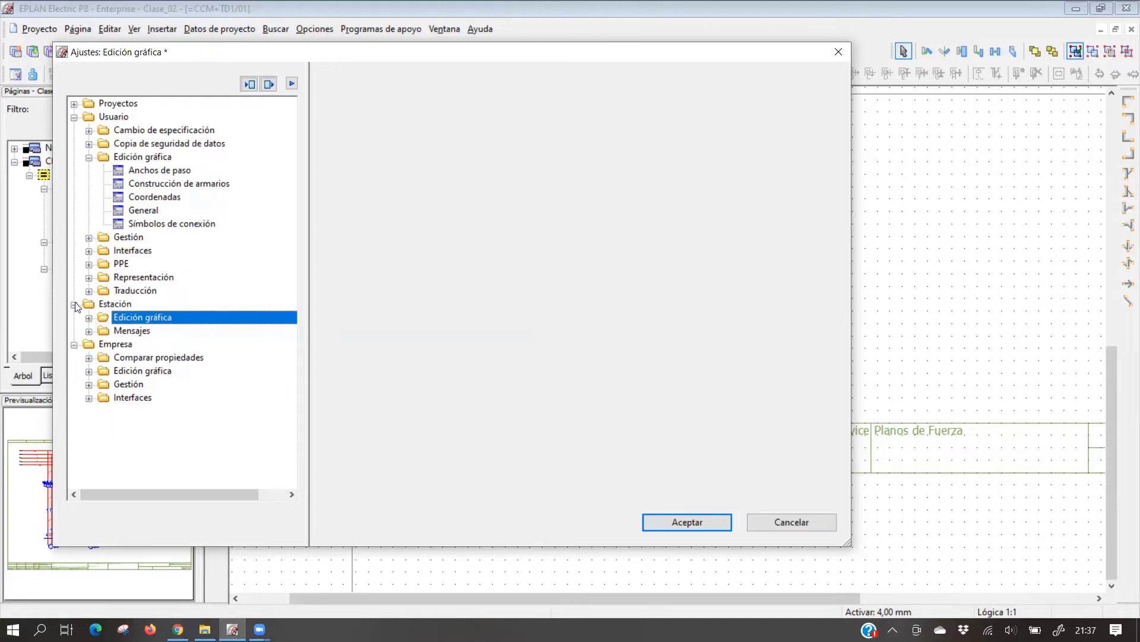
click(74, 304)
click(104, 319)
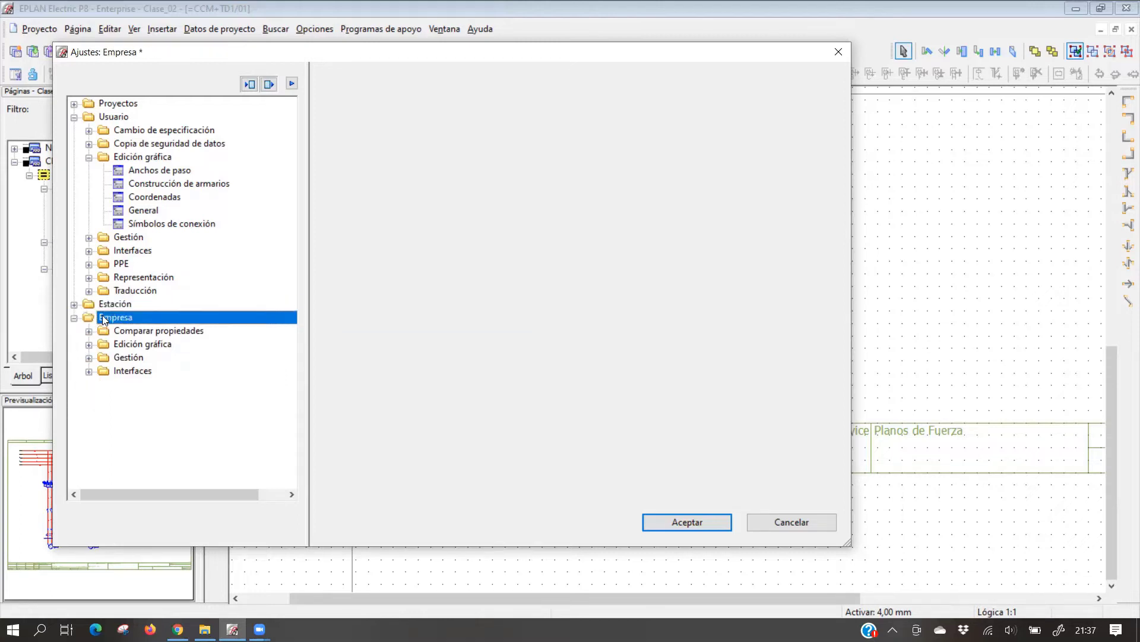
double_click(133, 371)
click(126, 384)
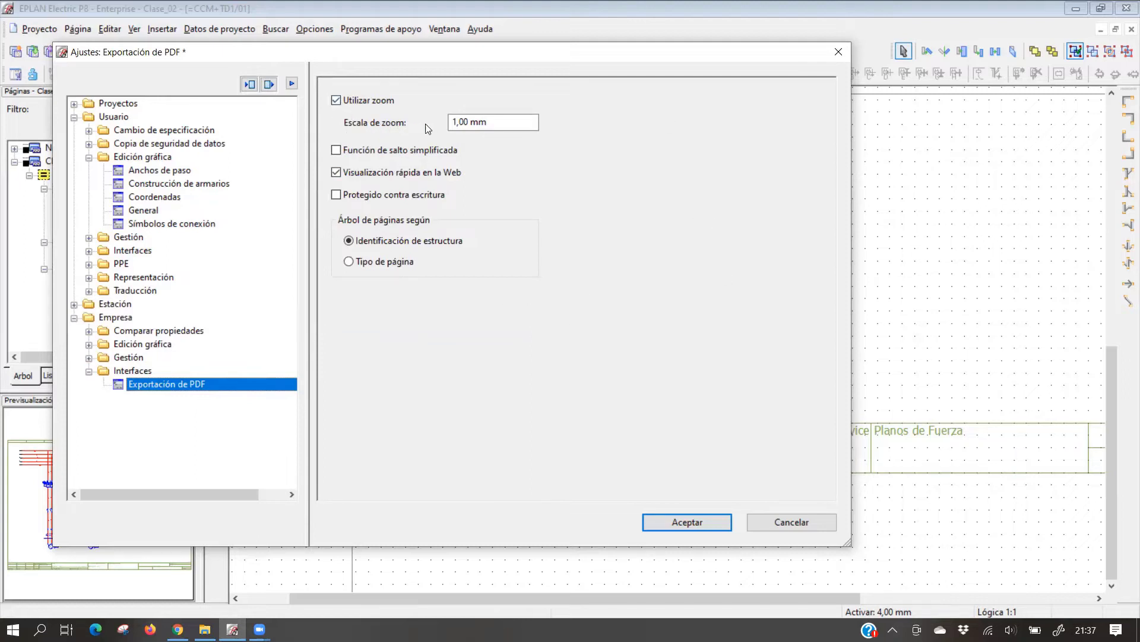
Examine the Escala de zoom setting for PDF export, highlighting its value without changing it
double_click(455, 121)
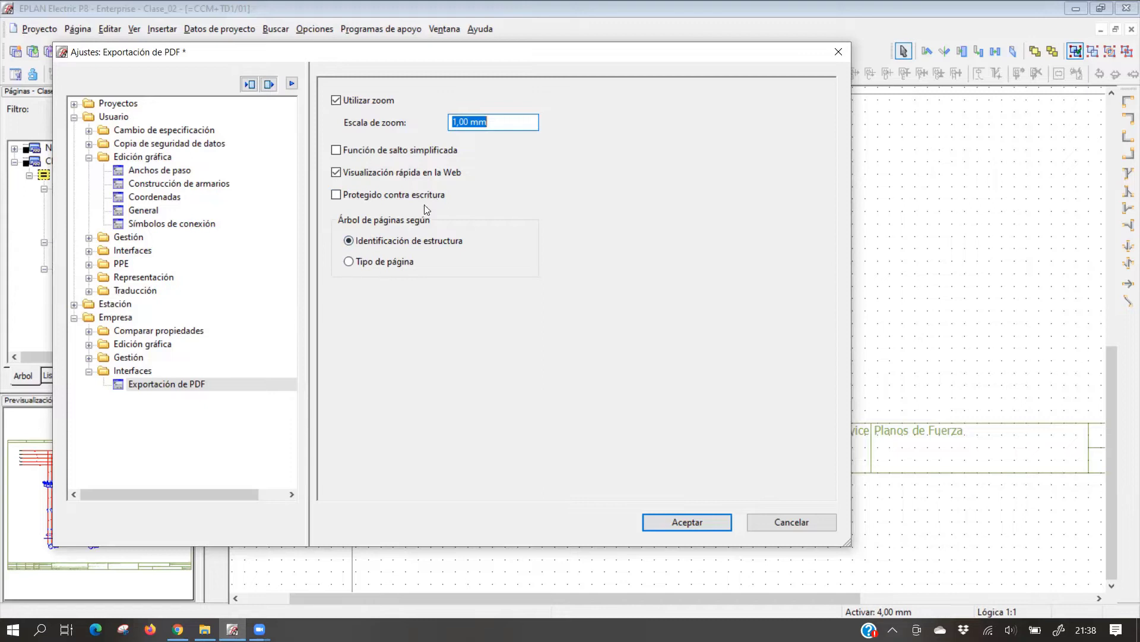
click(522, 125)
drag(490, 123, 431, 129)
click(489, 122)
drag(489, 121, 438, 123)
drag(467, 123, 448, 121)
click(494, 122)
View the Revisión page of the Empresa Gestión settings and the Fuentes page of its graphical editing settings
click(89, 358)
click(141, 372)
click(144, 384)
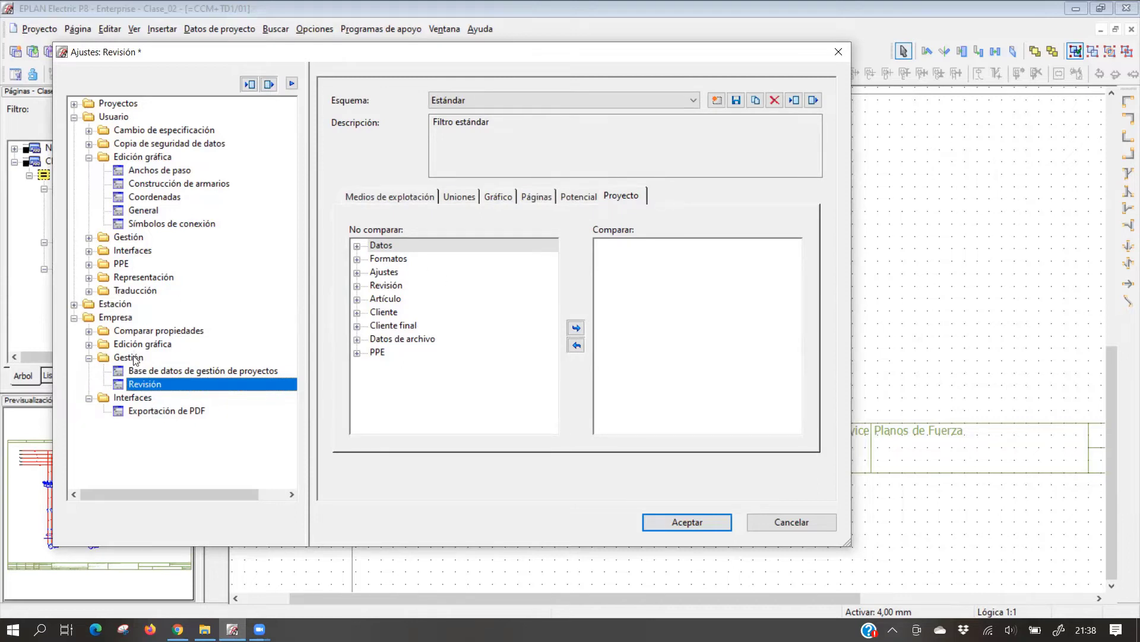
click(116, 347)
click(89, 344)
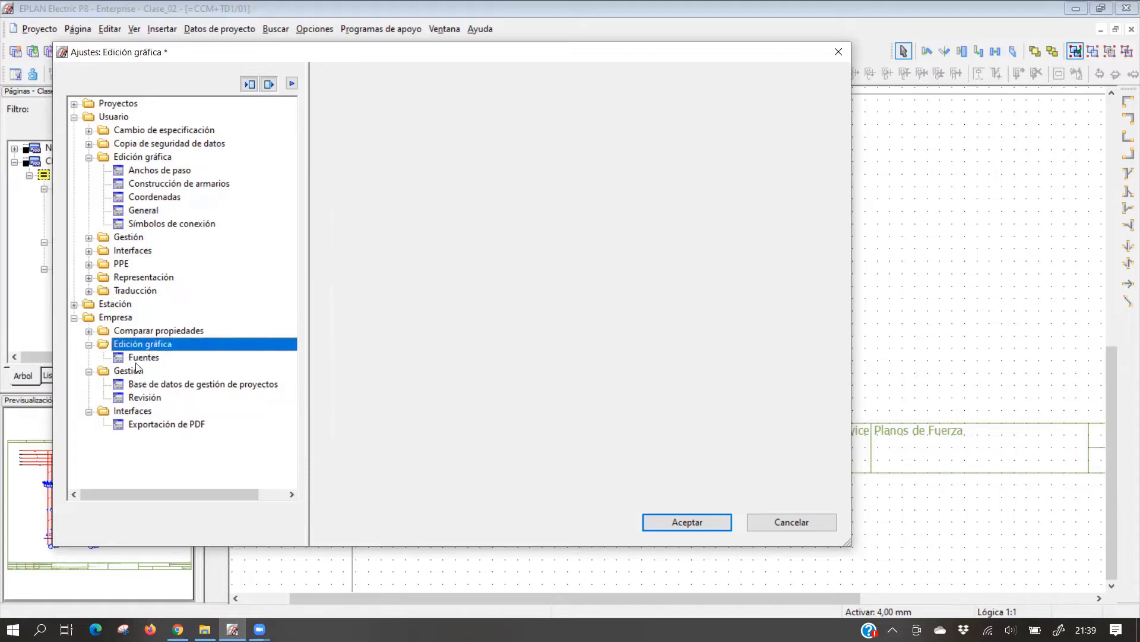
click(138, 359)
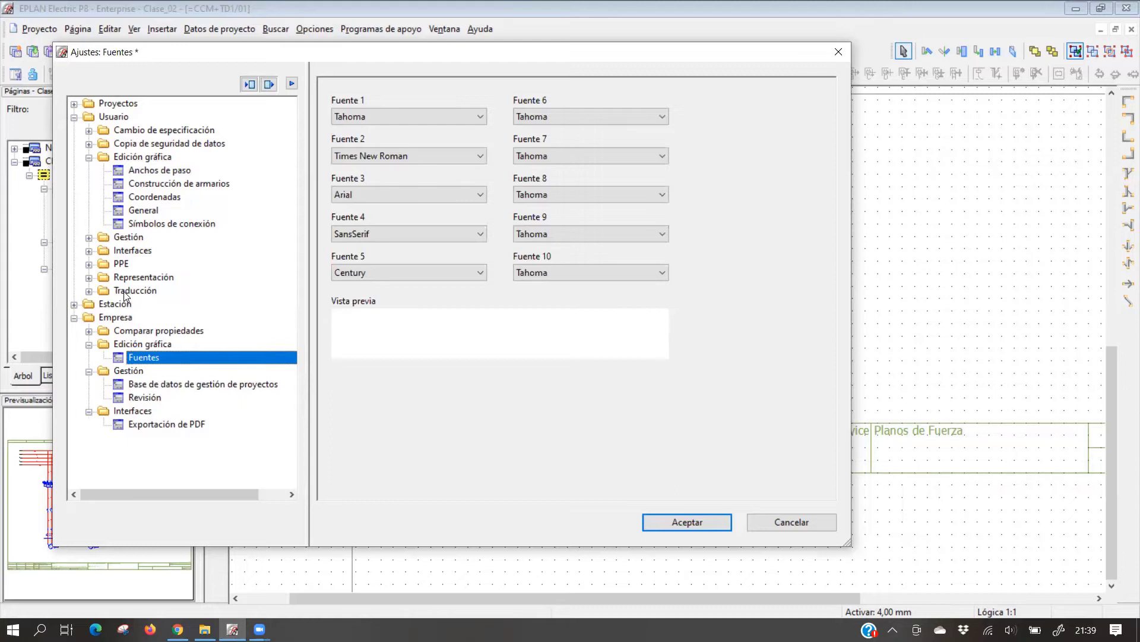
Reopen the Imprimir page of the Estación graphical editing settings and reposition the settings dialog over the schematic
click(117, 305)
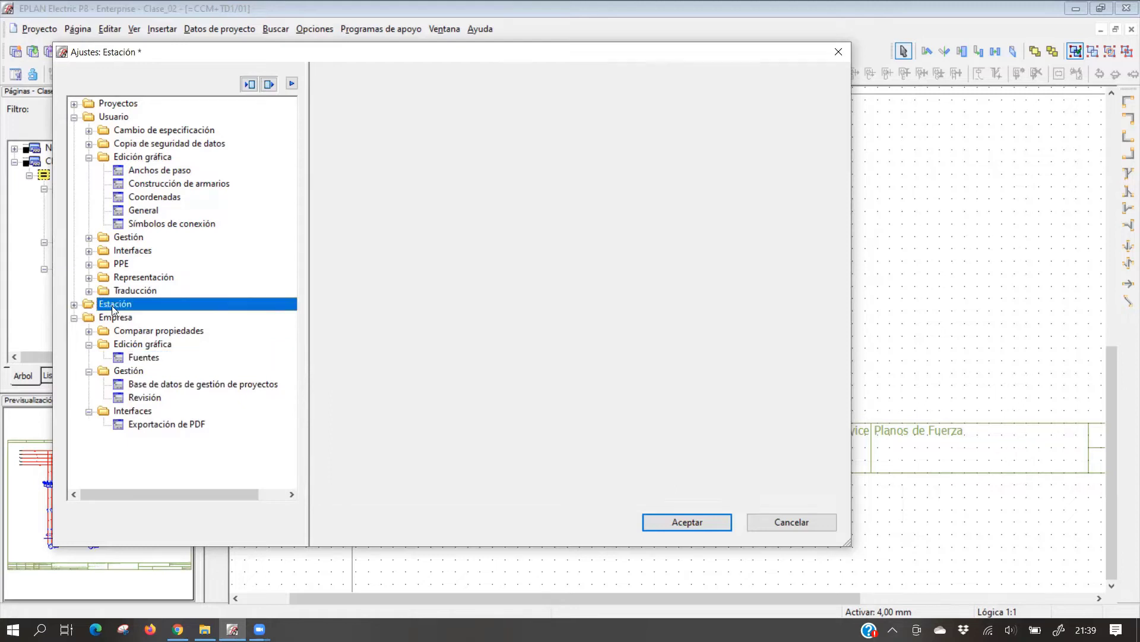
click(74, 306)
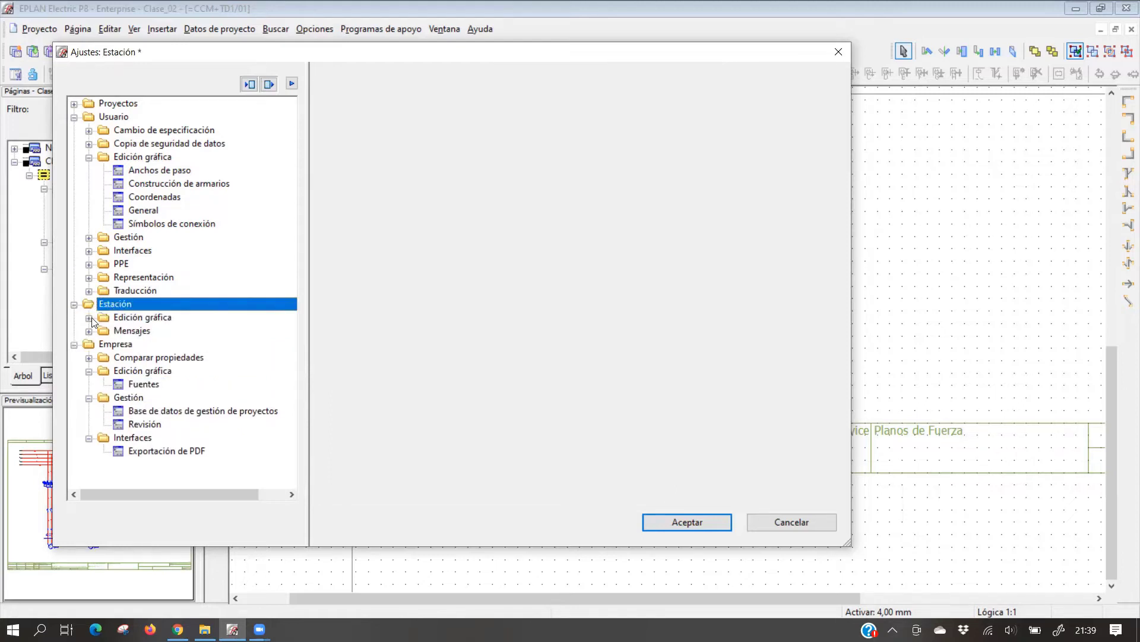
click(89, 318)
click(138, 331)
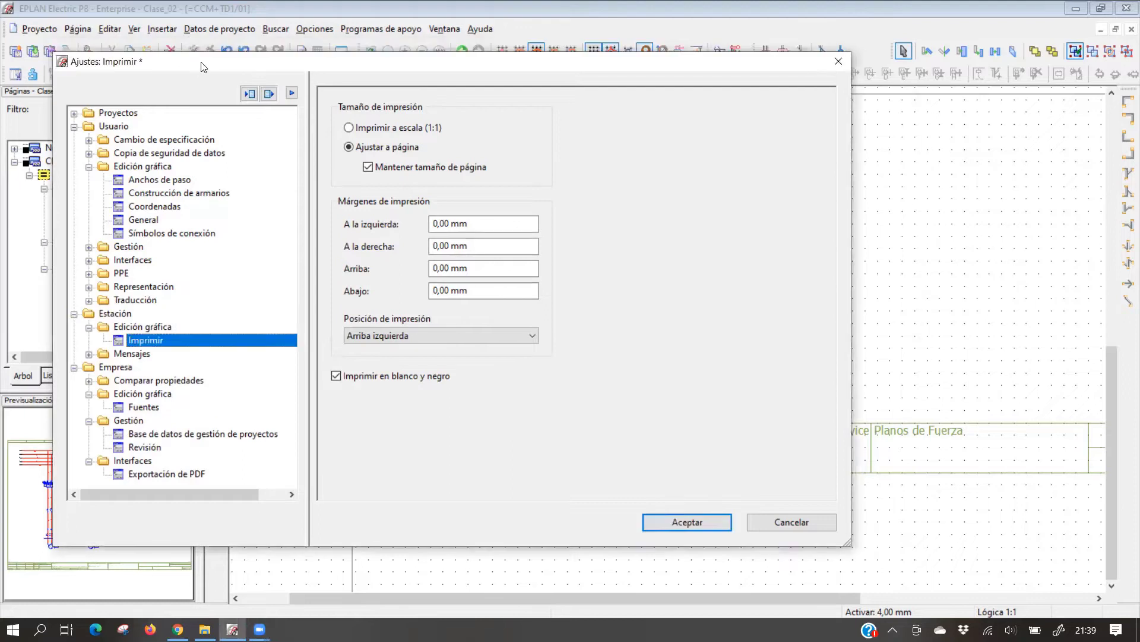
drag(199, 54, 215, 32)
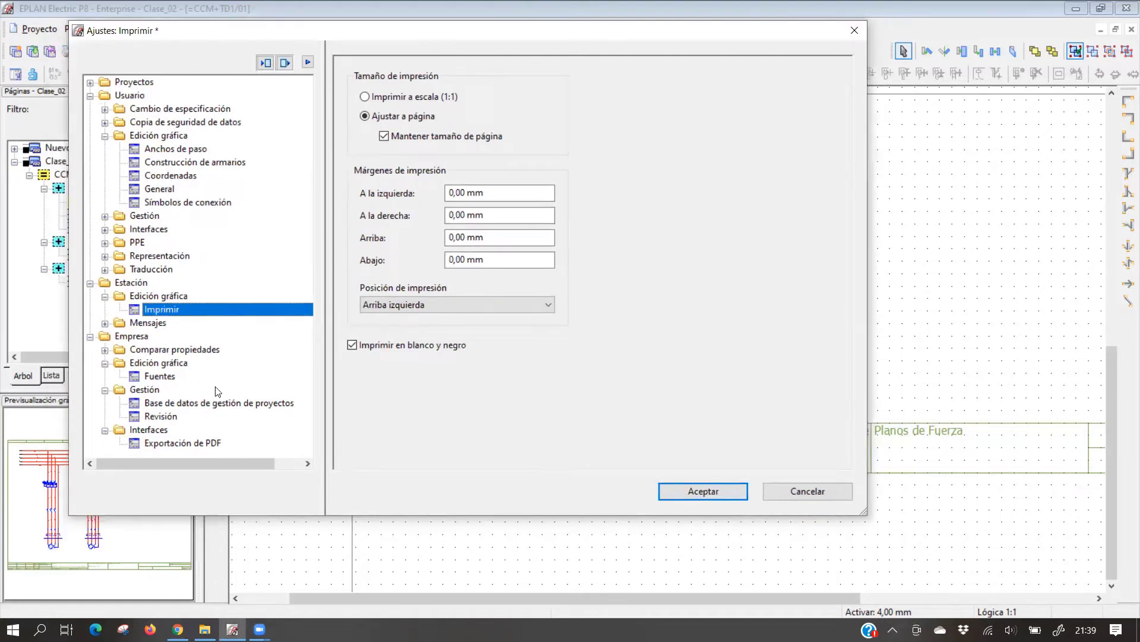
Review the user graphical editing pages, including Anchos de paso, Construcción de armarios, Coordenadas, Símbolos de conexión and General
click(166, 175)
click(159, 188)
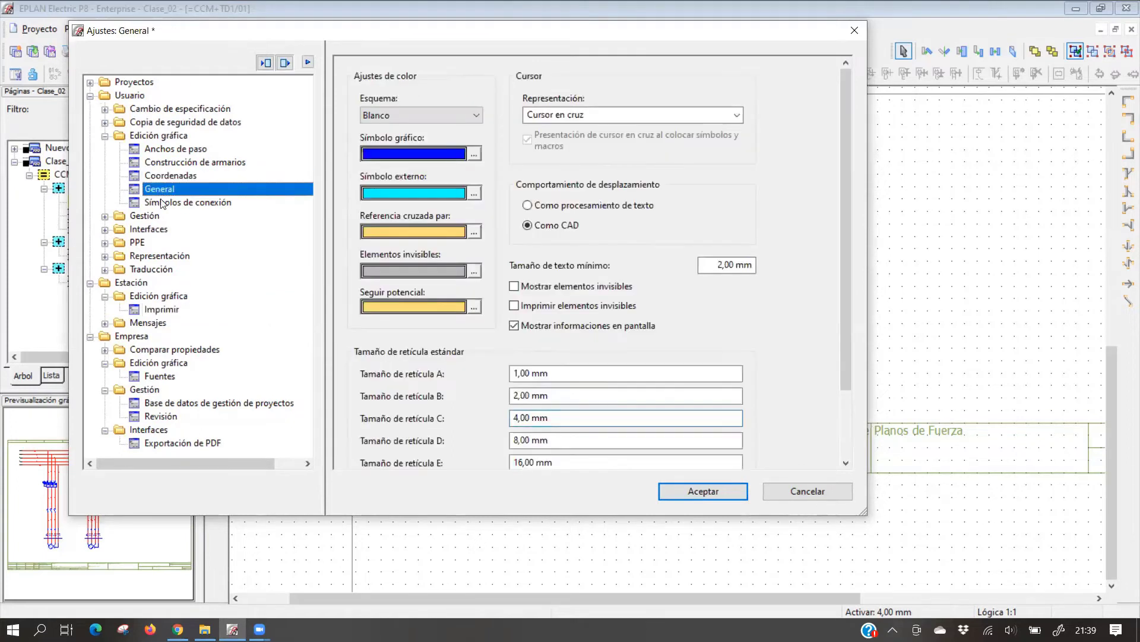
click(164, 204)
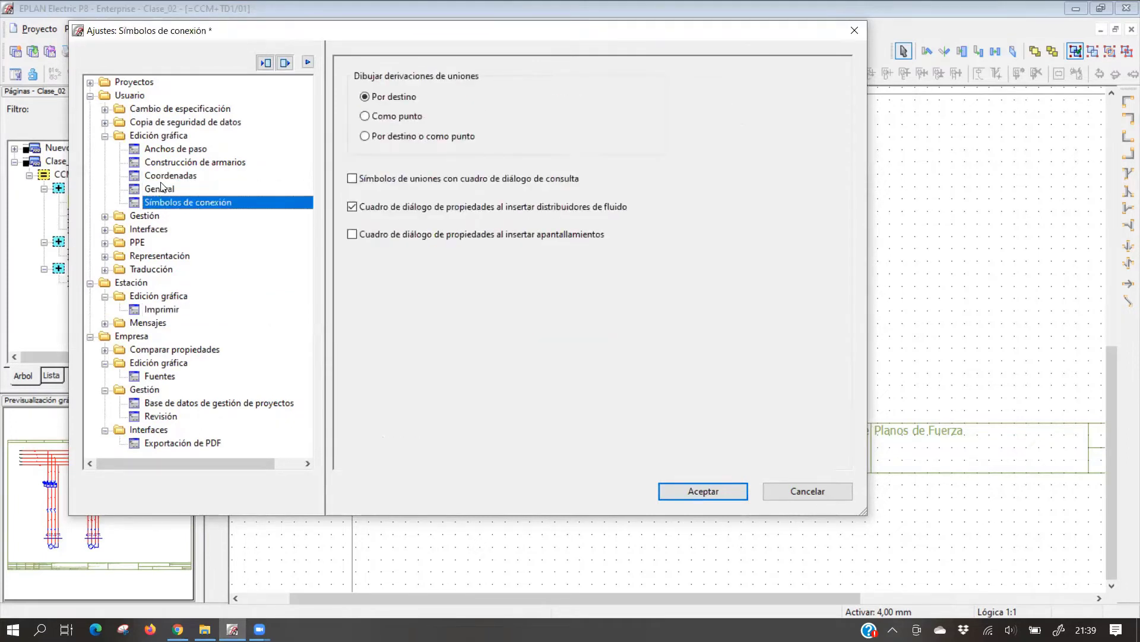
click(161, 188)
click(168, 150)
click(168, 164)
click(167, 149)
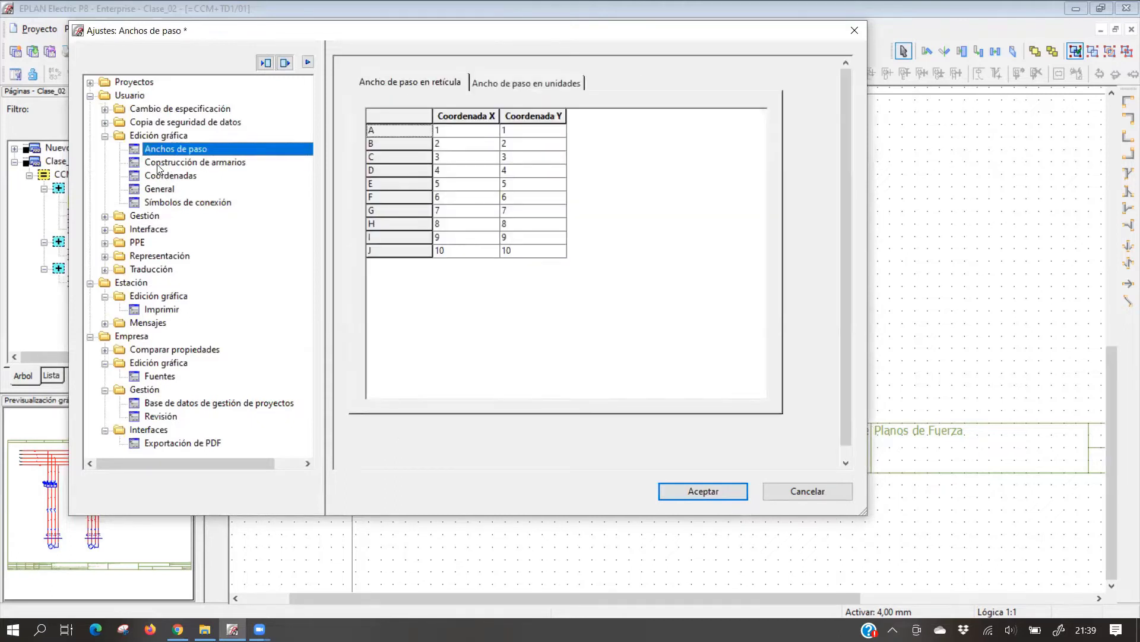
click(160, 163)
click(156, 189)
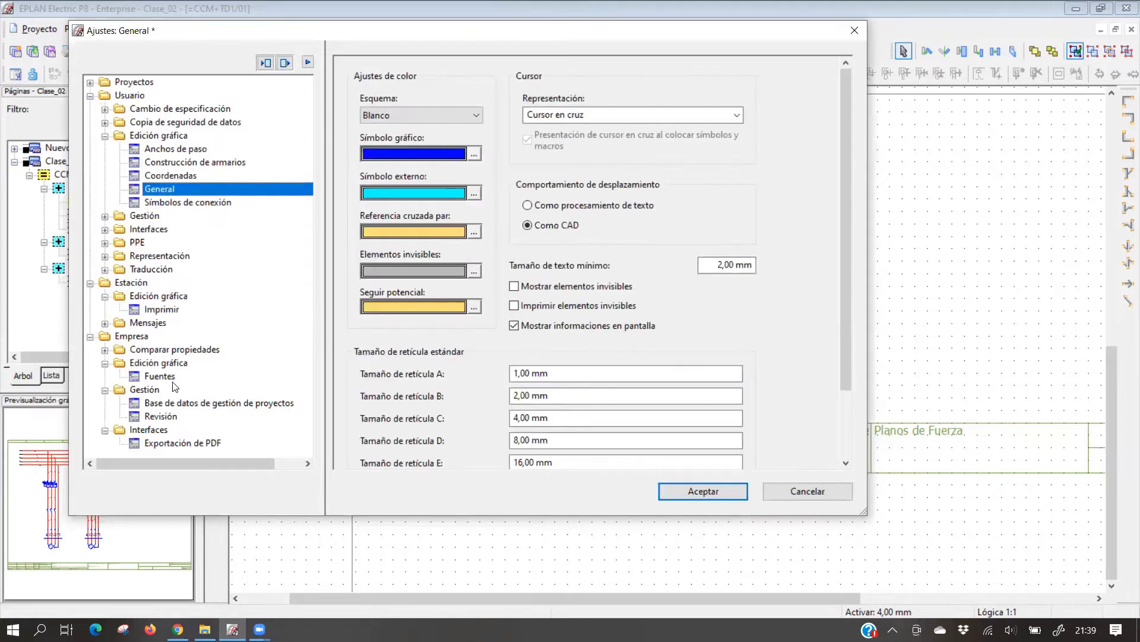
Close the settings without saving changes and show the whole Planos de Fuerza schematic
click(789, 491)
scroll(629, 331, down, 4)
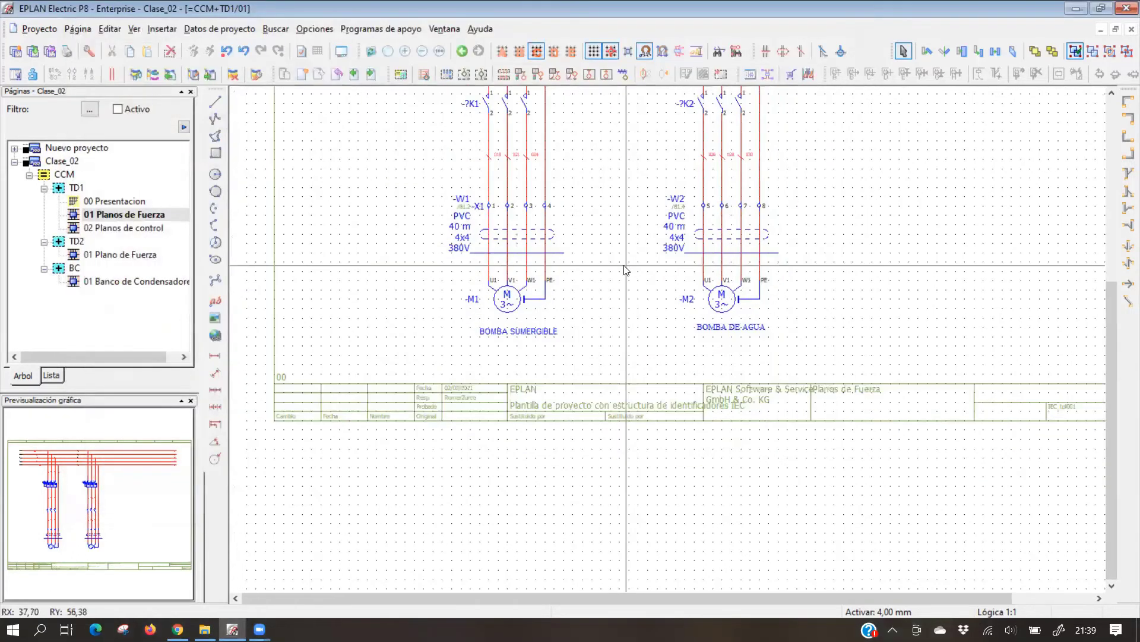
scroll(565, 233, up, 3)
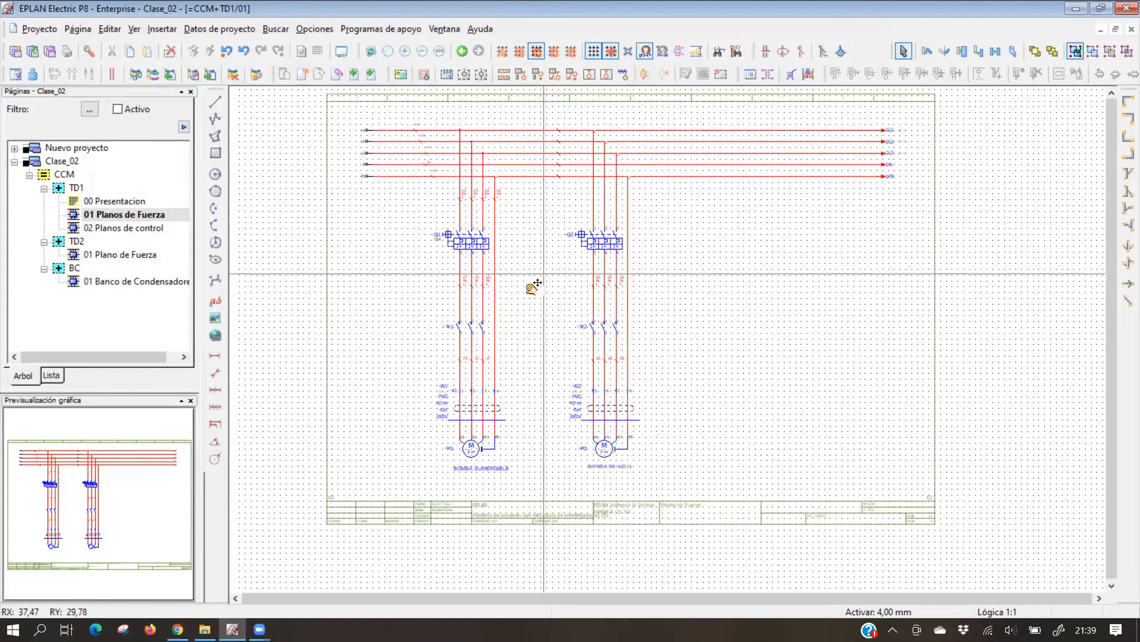
shift+scroll(529, 285, right, 1)
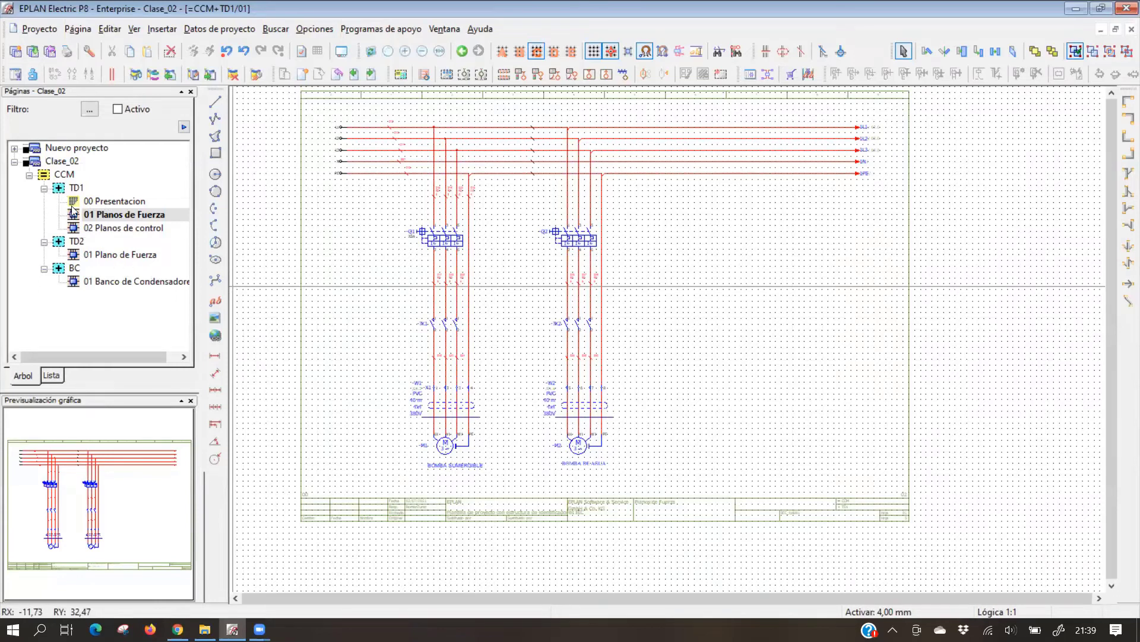
Collapse the Clase_02 project, expand Nuevo proyecto, and browse its page previews and page tree
click(15, 161)
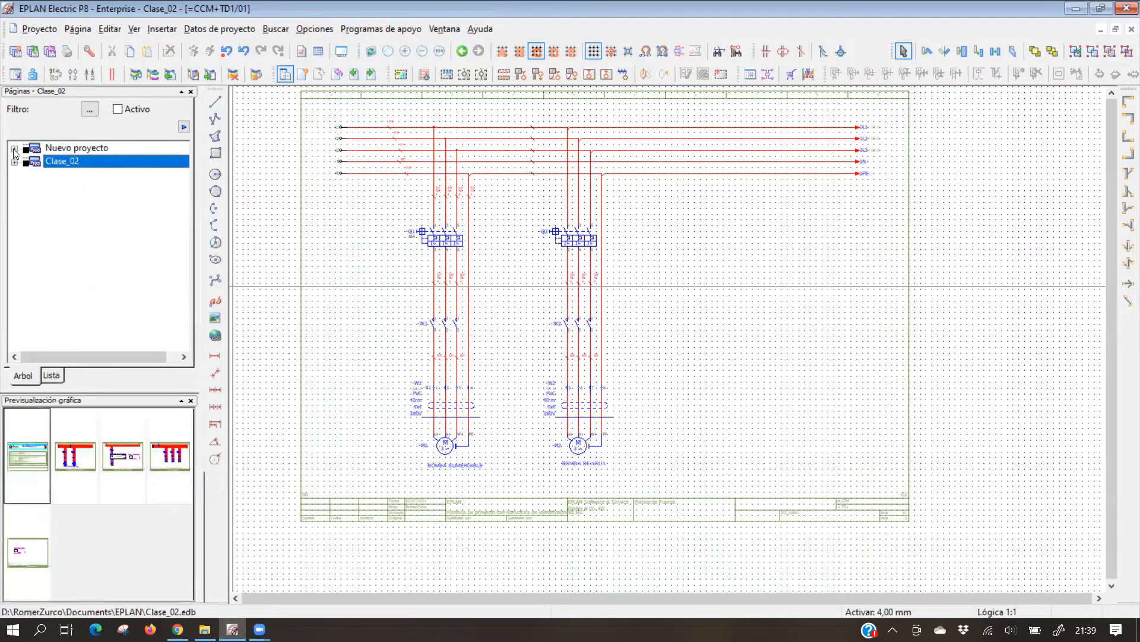
click(15, 148)
click(76, 148)
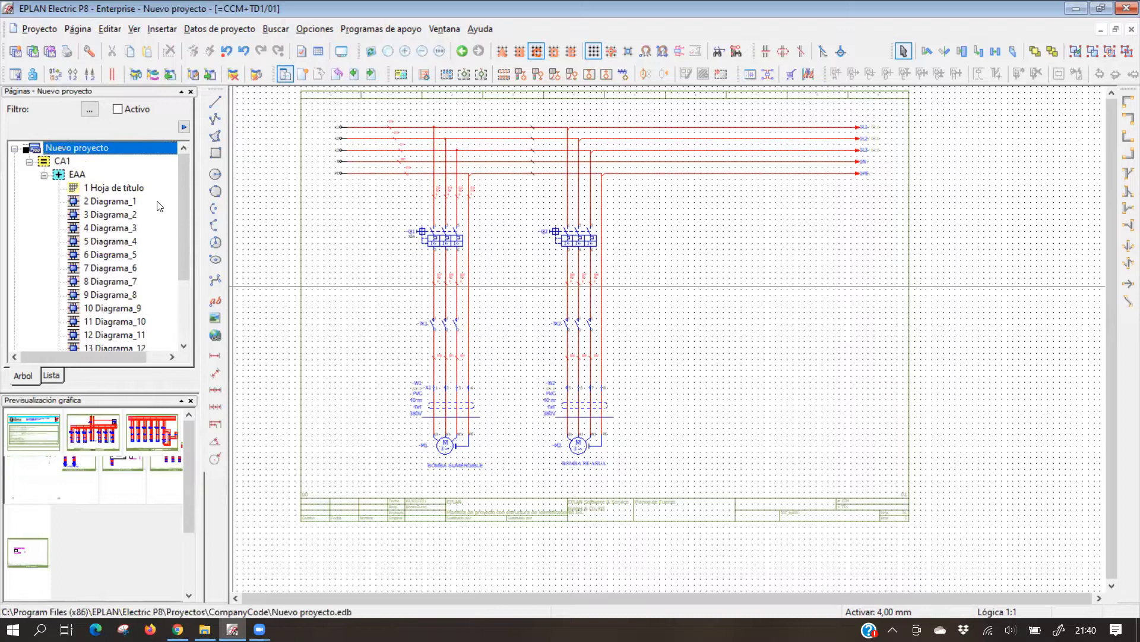
drag(190, 458, 189, 538)
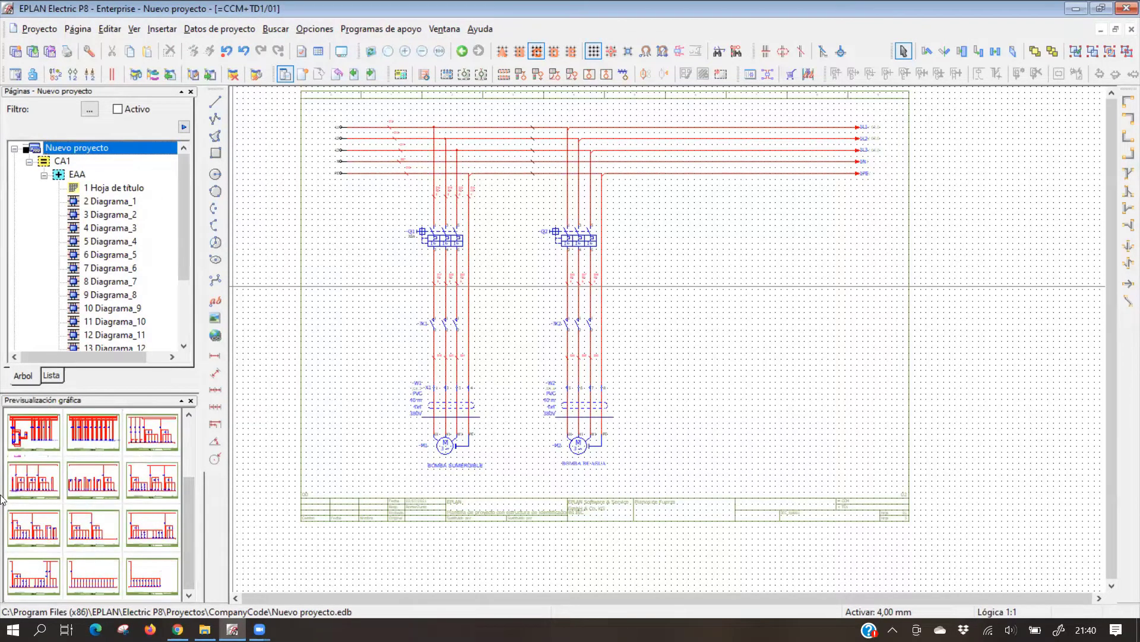
drag(182, 233, 184, 205)
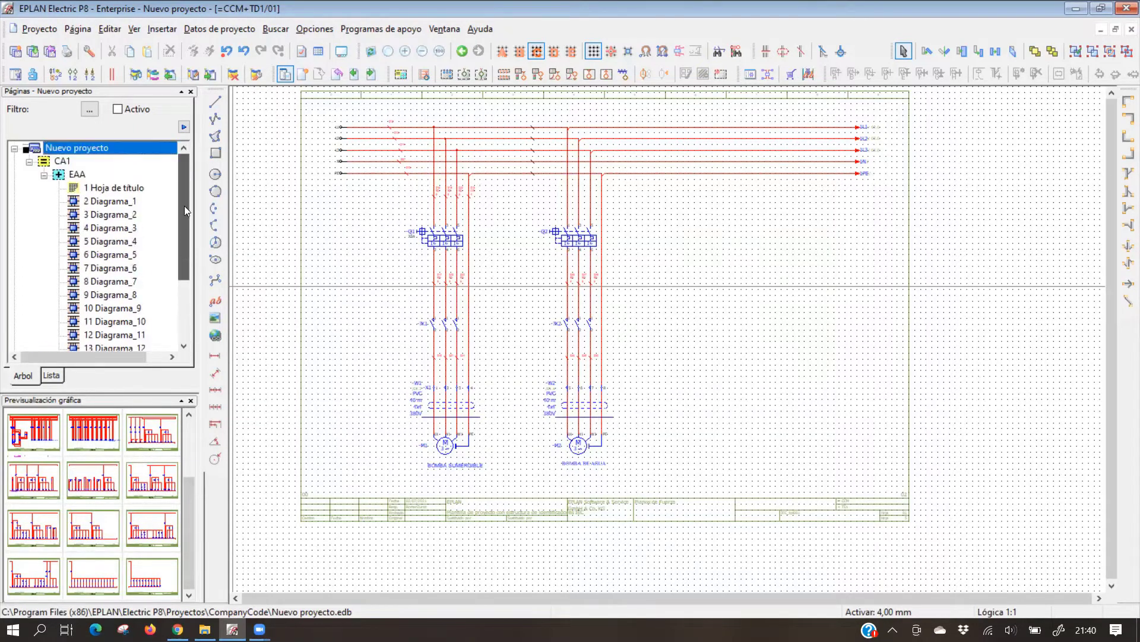
Open page 8 Diagrama_7 of Nuevo proyecto and examine the company logo in its title block
double_click(108, 443)
scroll(594, 373, up, 1)
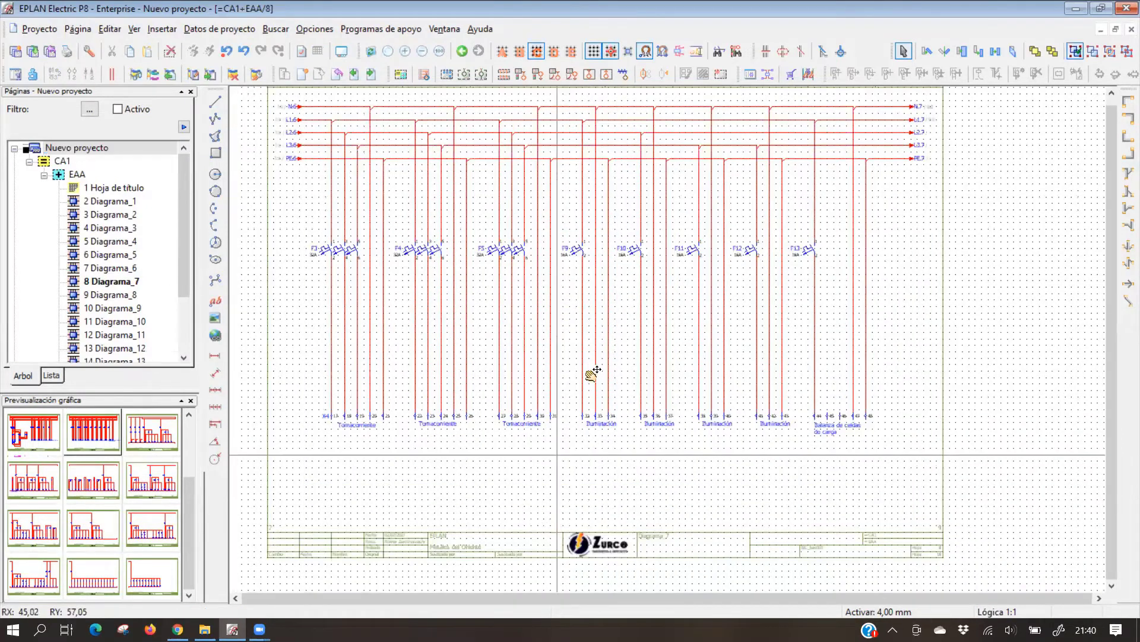
scroll(612, 371, up, 1)
scroll(666, 357, up, 1)
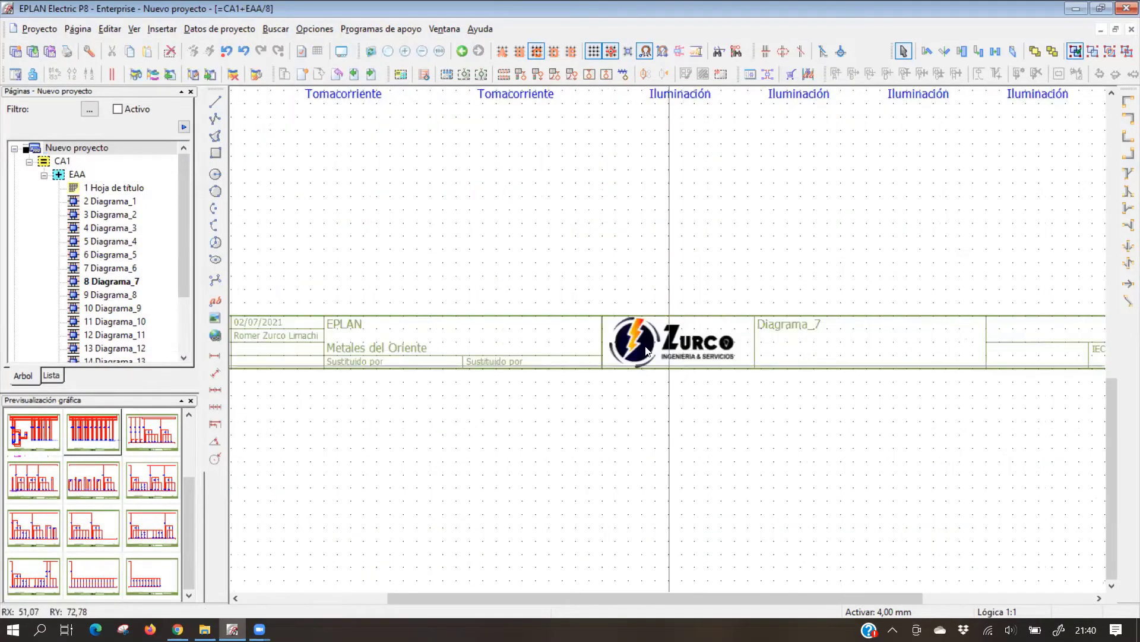
Examine the Diagrama_7 schematic, from the title block through the supply lines, breakers F3 to F13 and the outgoing load terminals
scroll(674, 247, down, 2)
scroll(674, 206, up, 3)
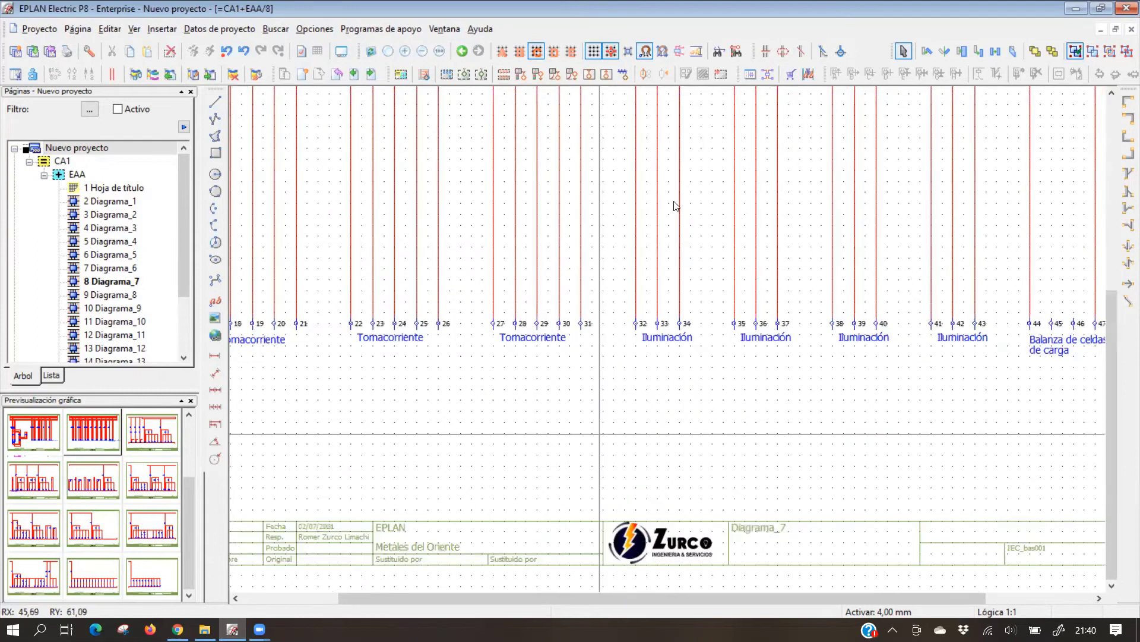
scroll(670, 398, up, 5)
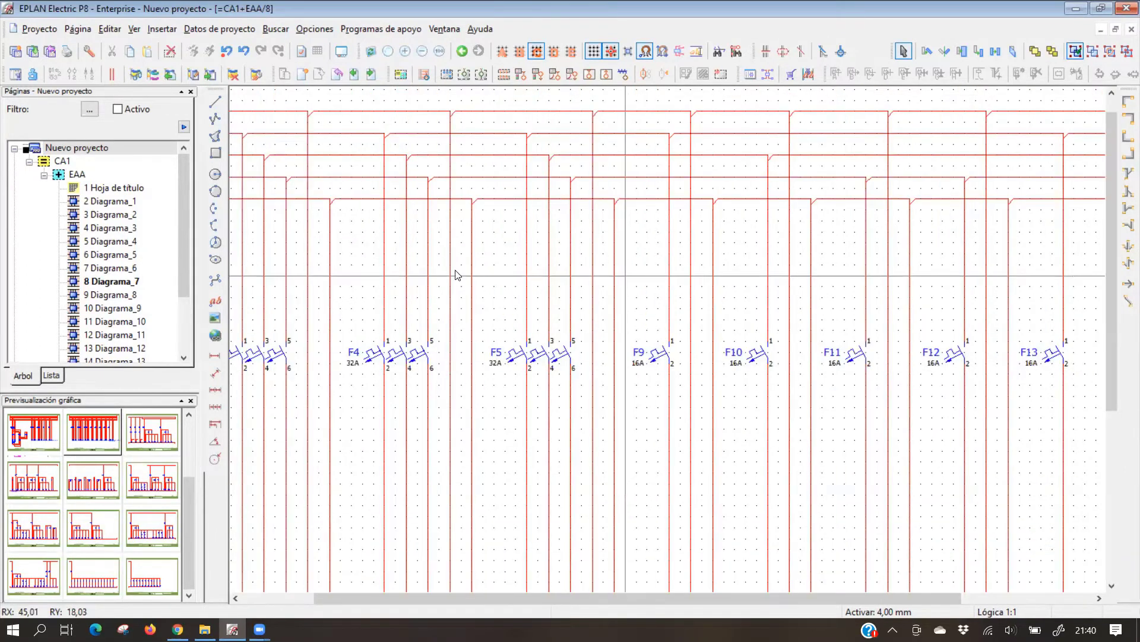
middle_drag(408, 234, 429, 213)
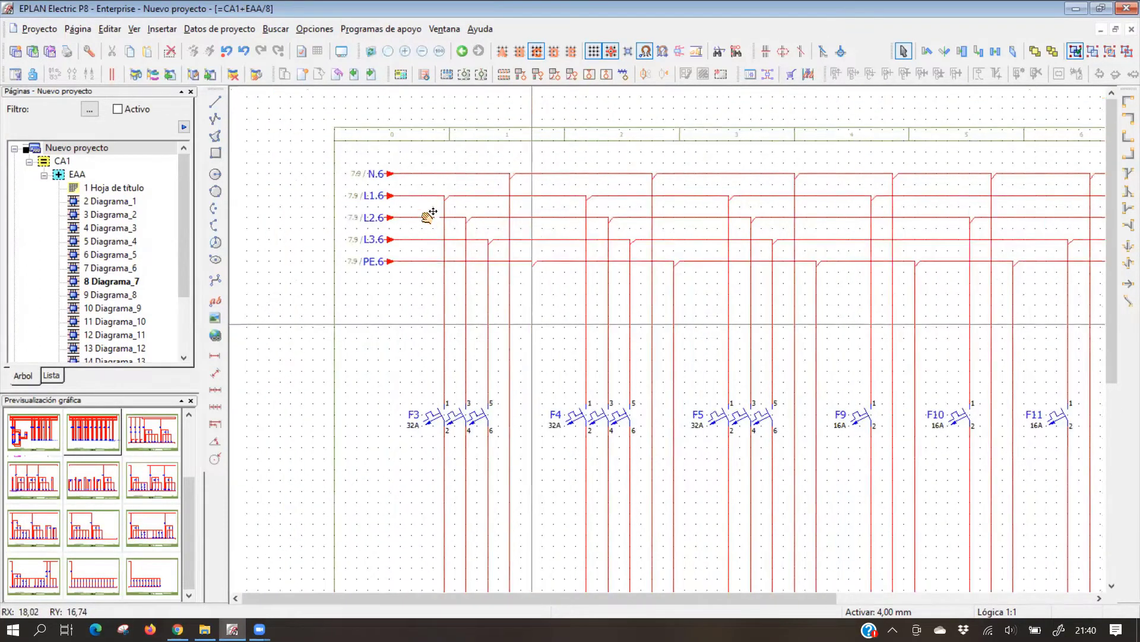
scroll(295, 309, down, 2)
scroll(520, 270, up, 3)
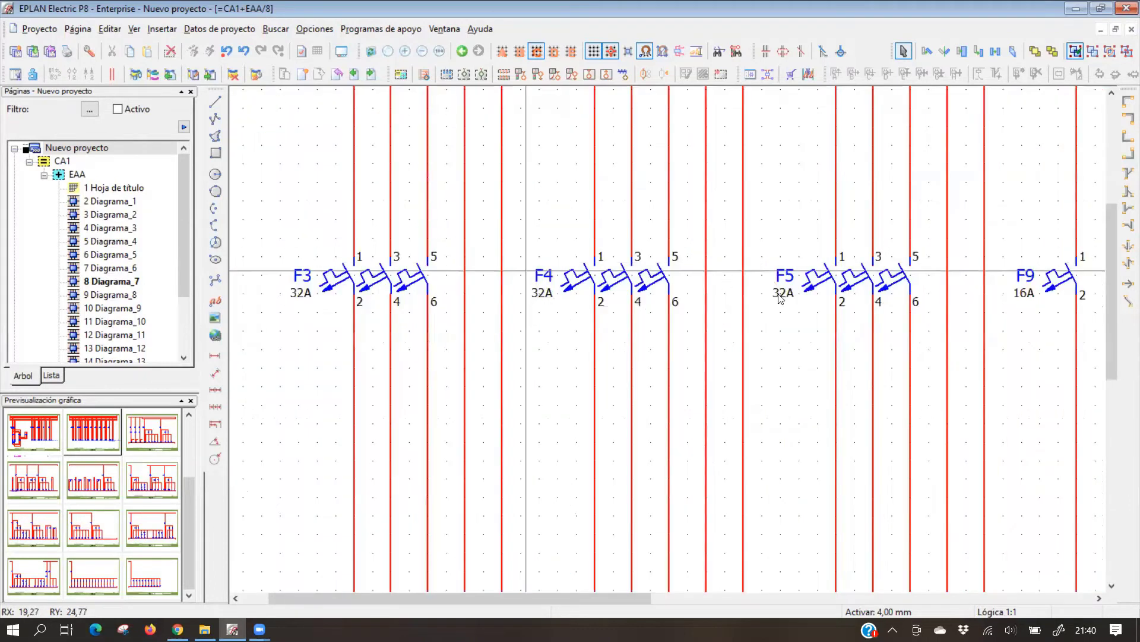
scroll(852, 323, down, 2)
scroll(485, 302, down, 1)
shift+scroll(852, 423, right, 3)
scroll(869, 376, down, 1)
scroll(363, 309, down, 1)
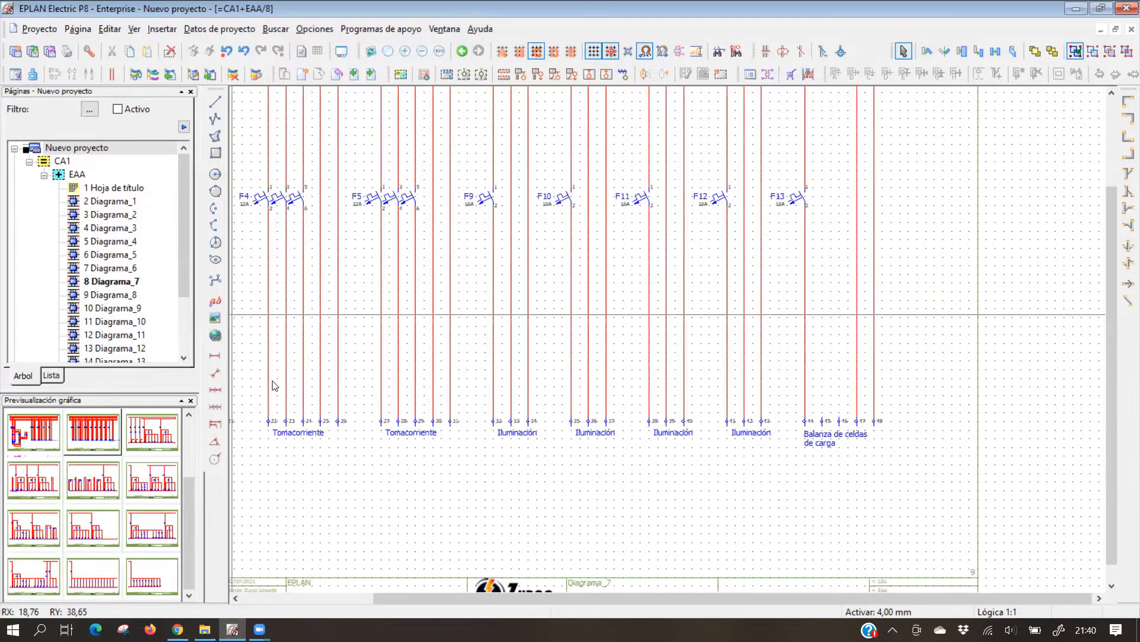
Open page 2 Diagrama_1 and examine the main breaker F0 and its technical labels
click(109, 202)
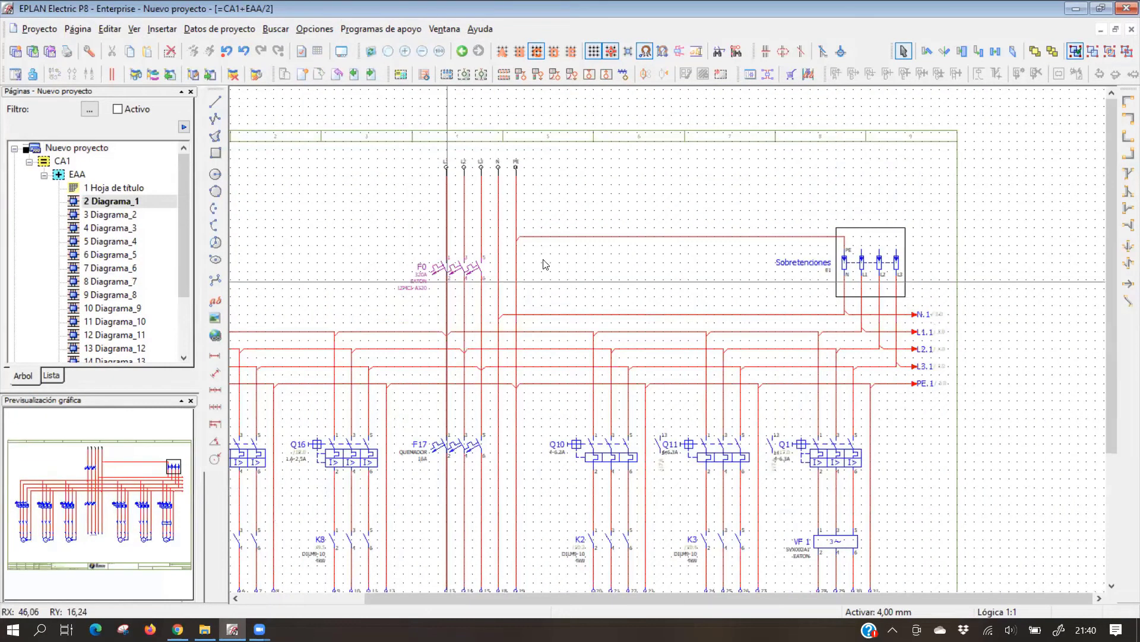
scroll(545, 265, up, 4)
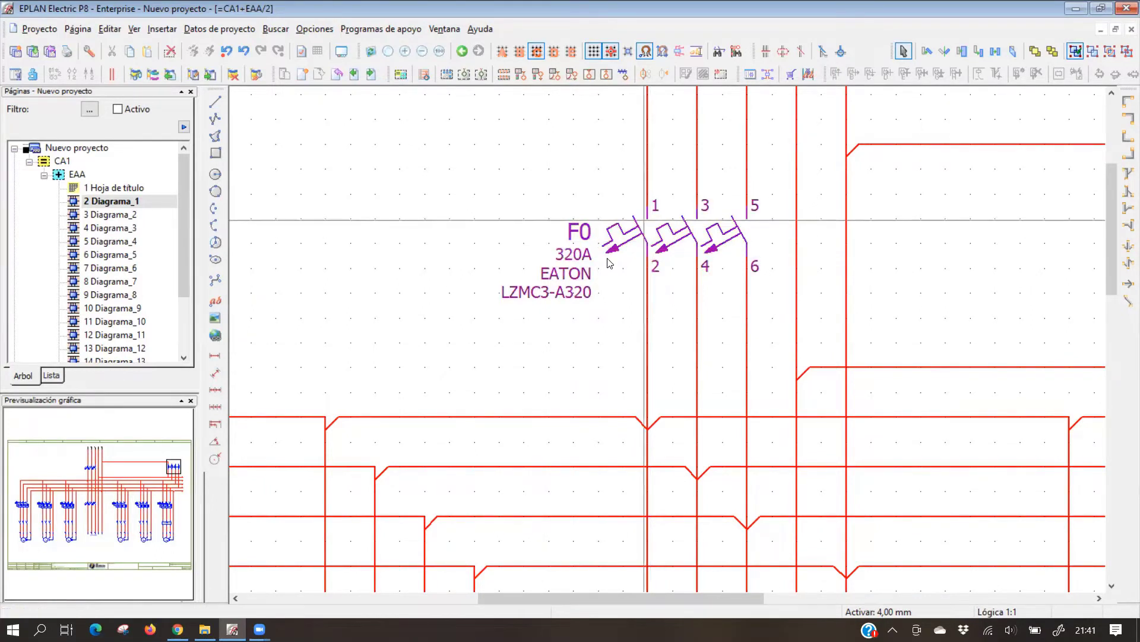
click(615, 233)
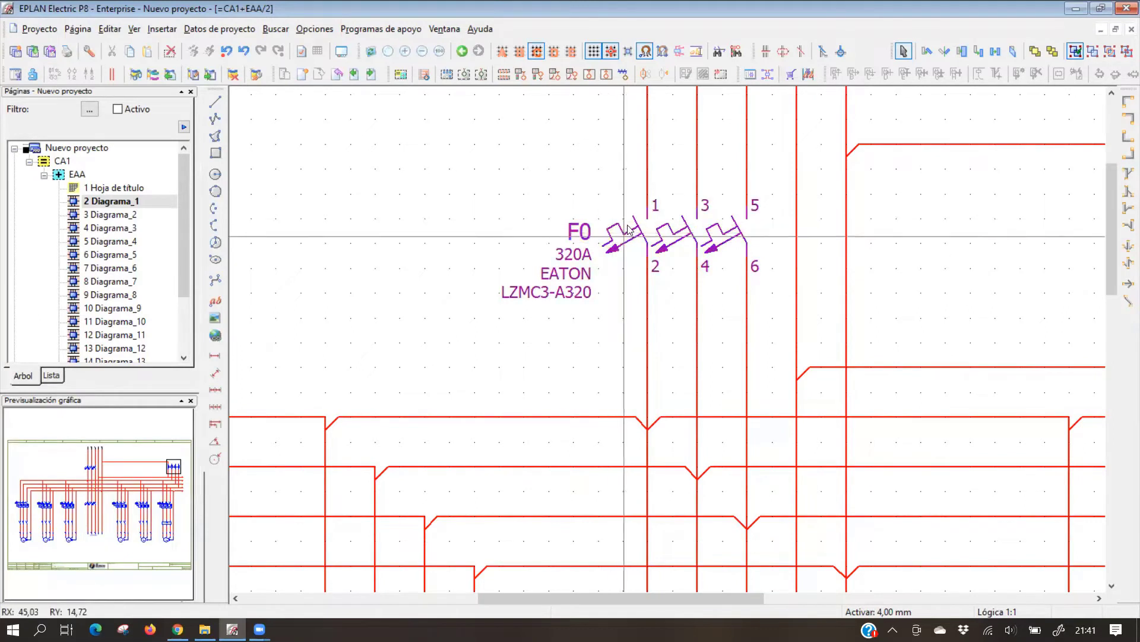
scroll(552, 318, down, 1)
scroll(671, 210, down, 3)
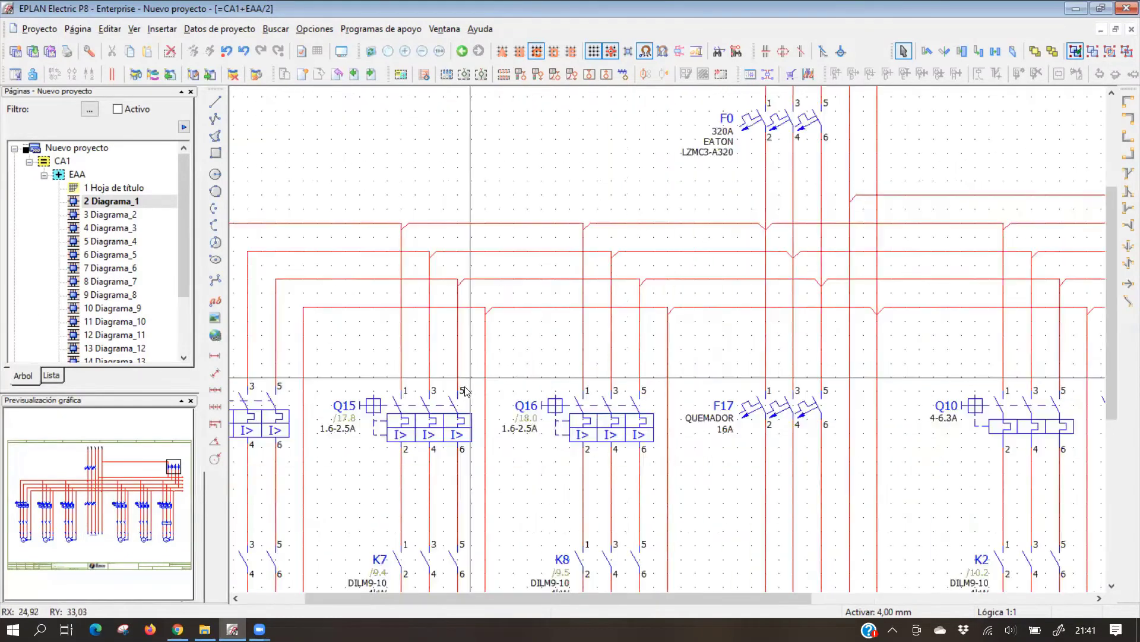
Open the component properties of Motor 1 and review its symbol and function data and its article assignment
middle_drag(653, 534, 671, 243)
scroll(518, 434, up, 3)
scroll(518, 434, up, 2)
middle_drag(518, 434, 621, 473)
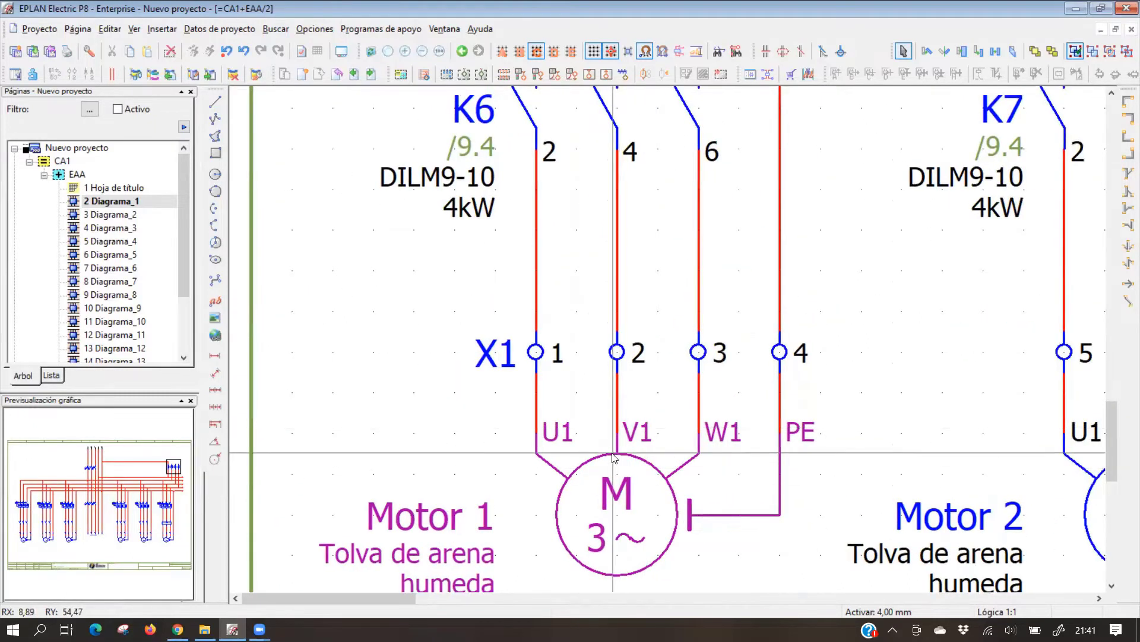
right_click(618, 452)
key(Escape)
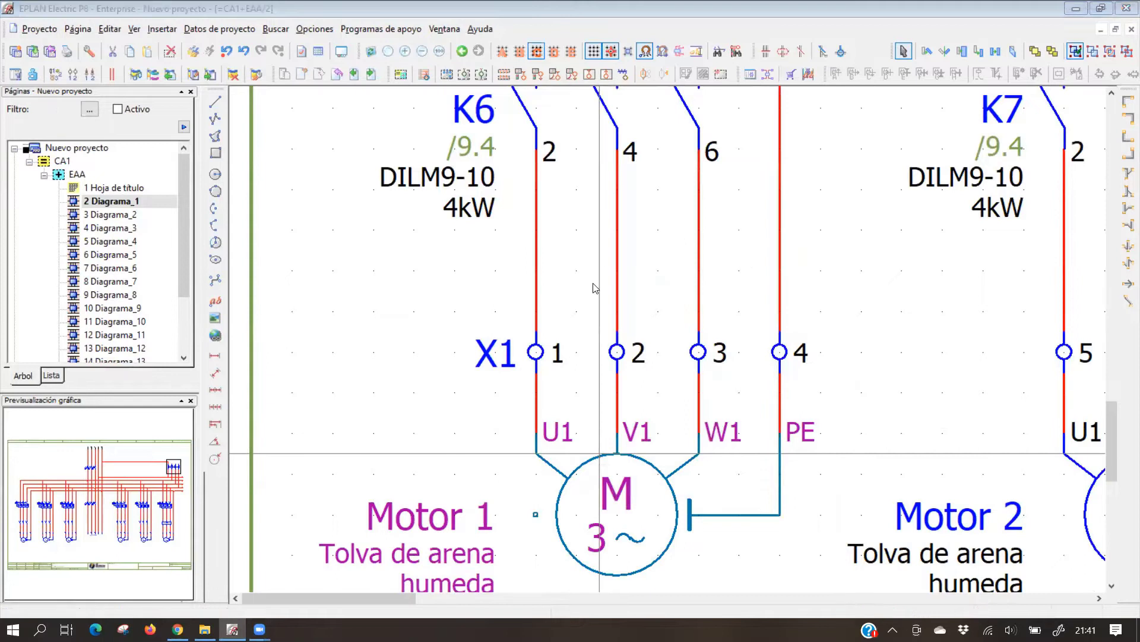
double_click(598, 453)
drag(614, 44, 837, 36)
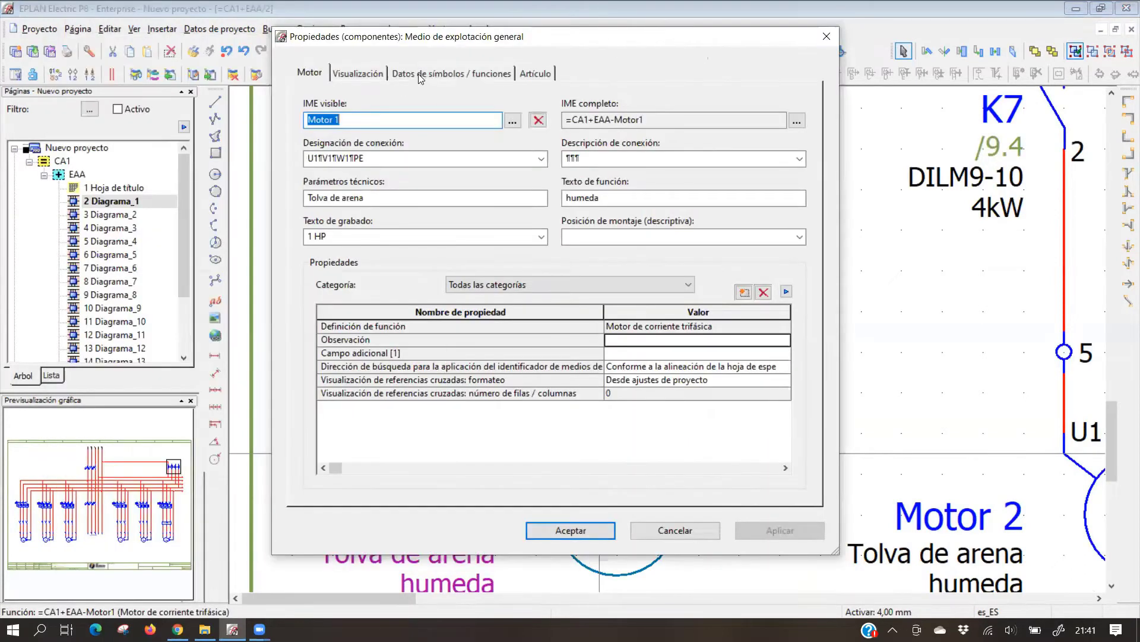
click(424, 74)
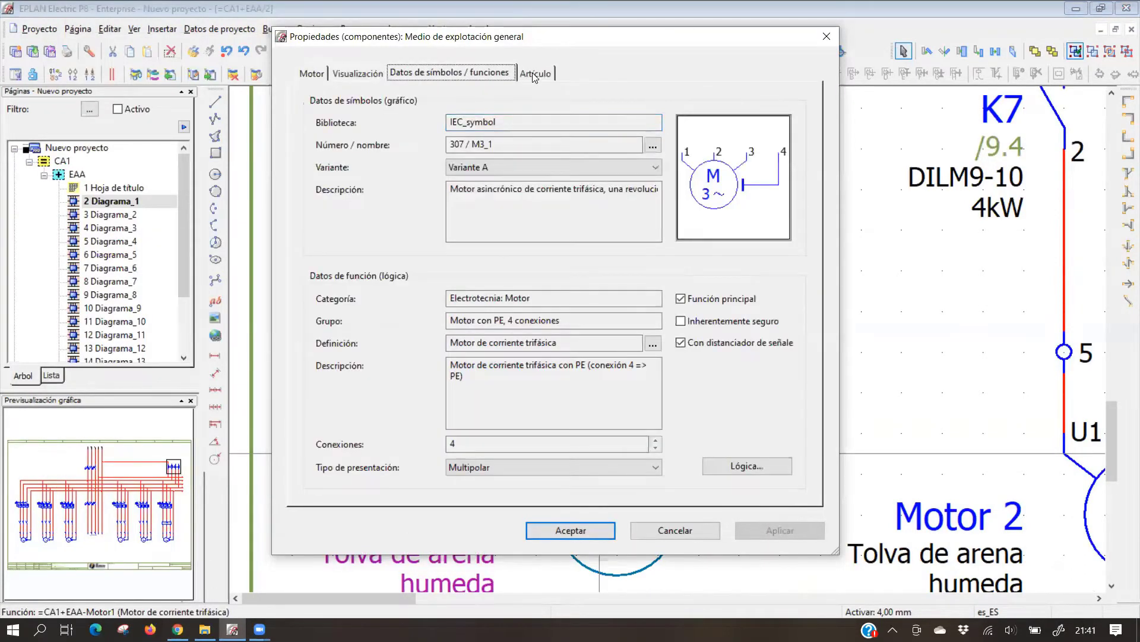
click(535, 73)
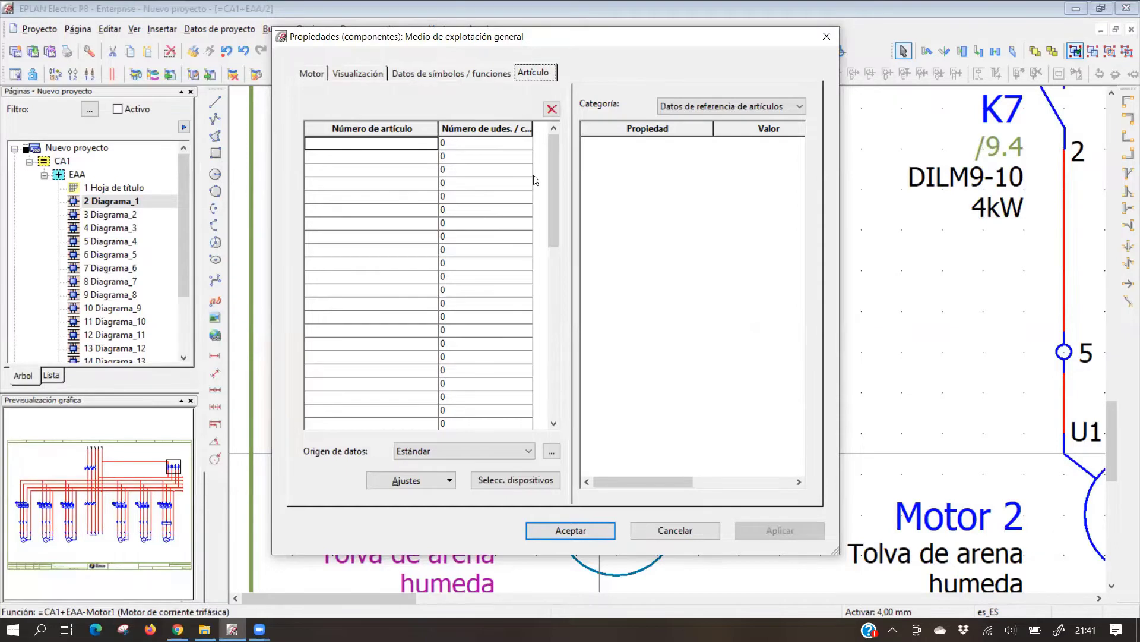
Open the device selection for Motor 1 and preview the articles SIE.1LA7113-4AA10-ZA11 and LENZE.225-22
click(514, 486)
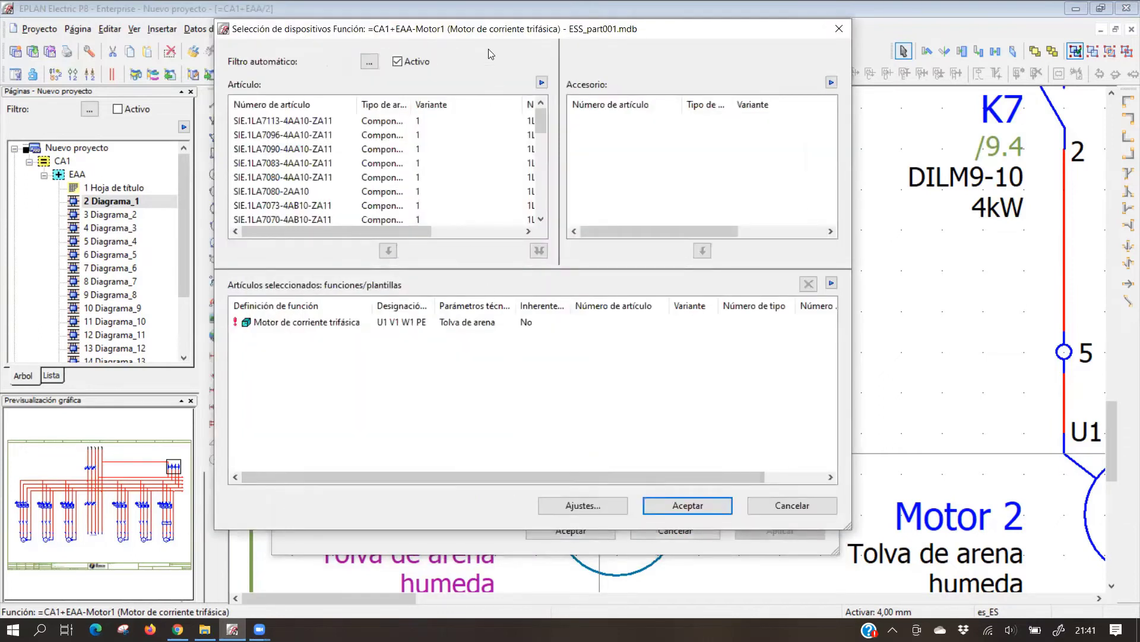
drag(486, 38, 361, 60)
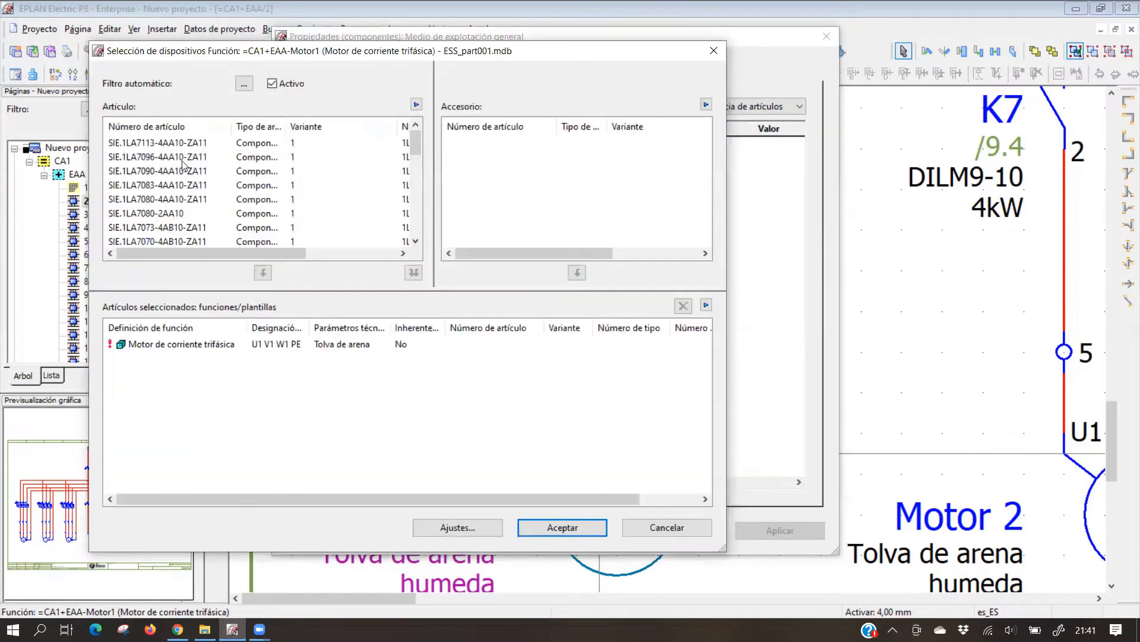
click(173, 144)
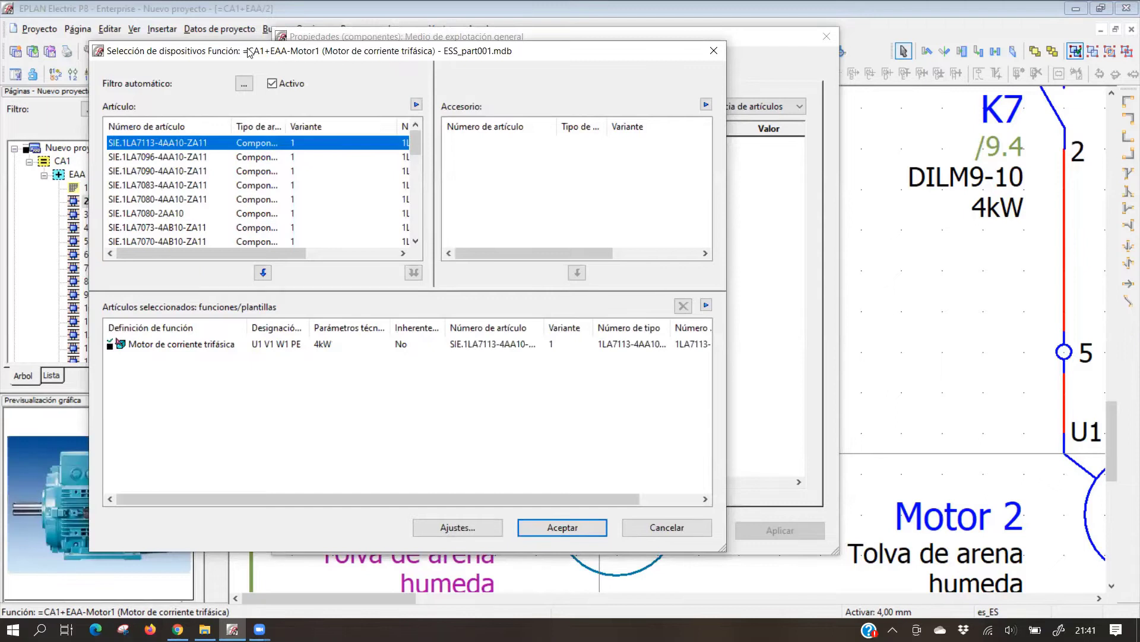
drag(251, 52, 426, 53)
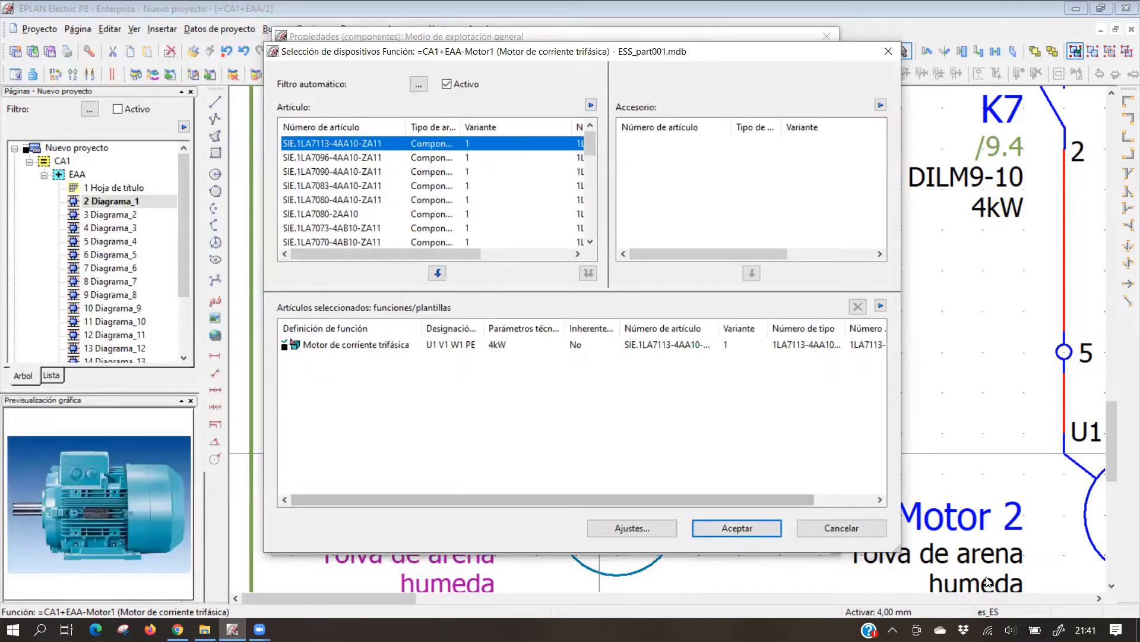
drag(191, 437, 2, 582)
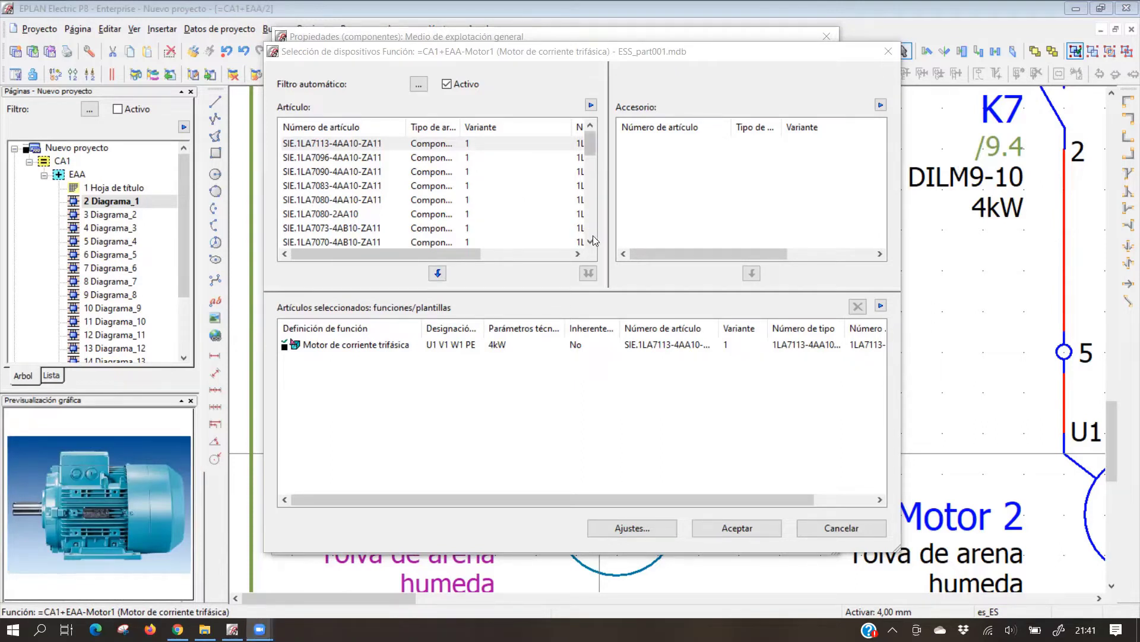
drag(592, 145, 591, 171)
click(307, 172)
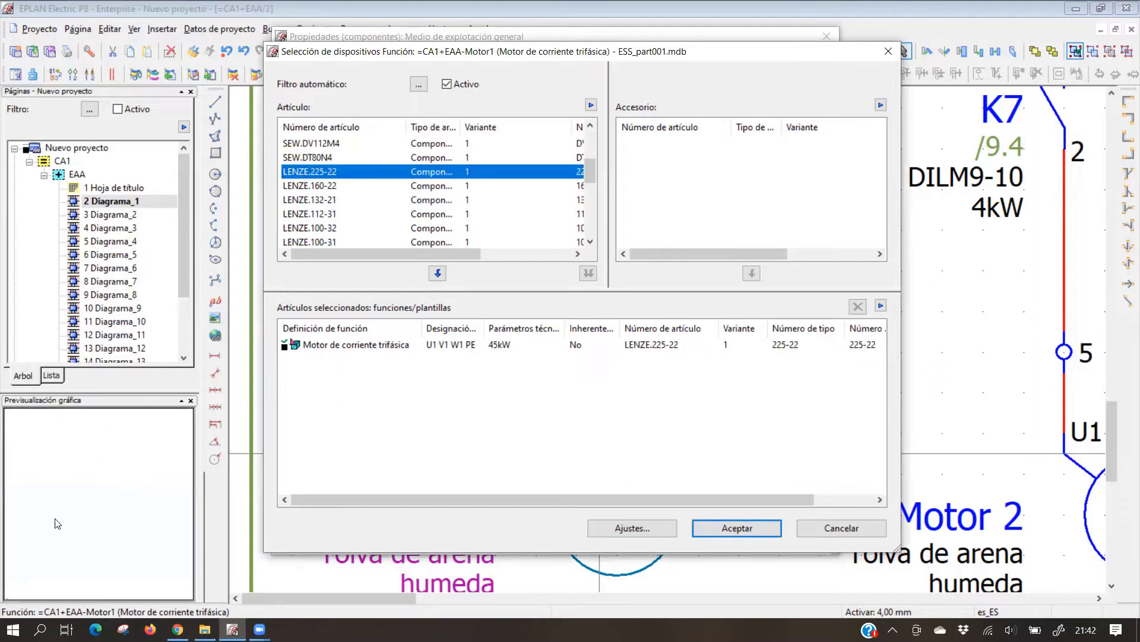
click(363, 348)
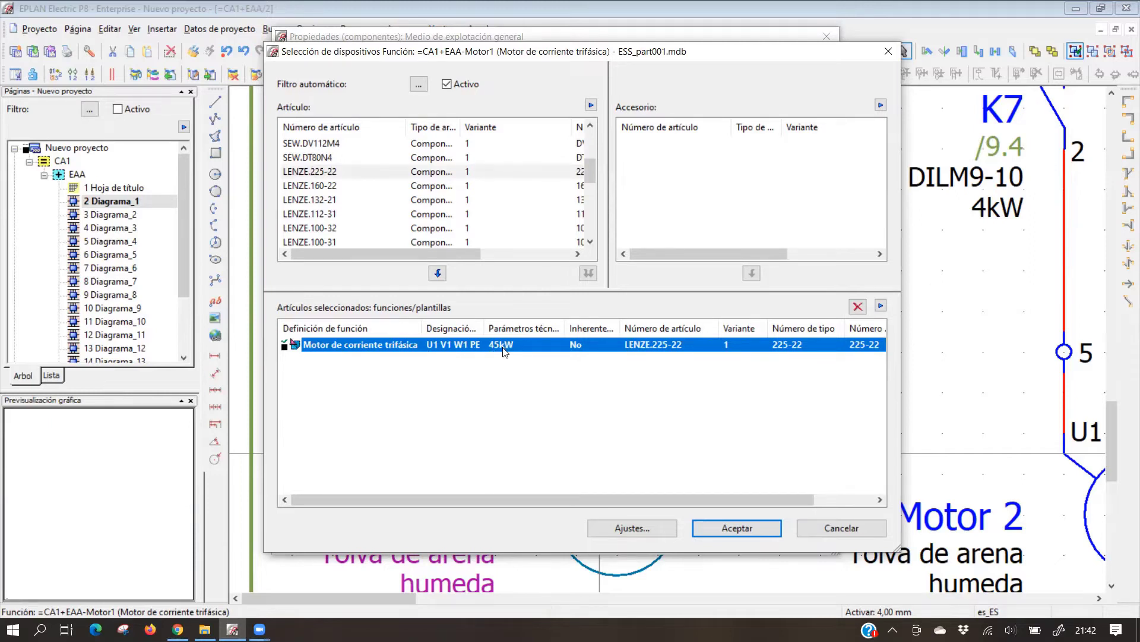
Preview several smaller Lenze motor articles, including LENZE.063C22 and LENZE.071-31, and cancel Motor 1's device selection and properties
click(591, 224)
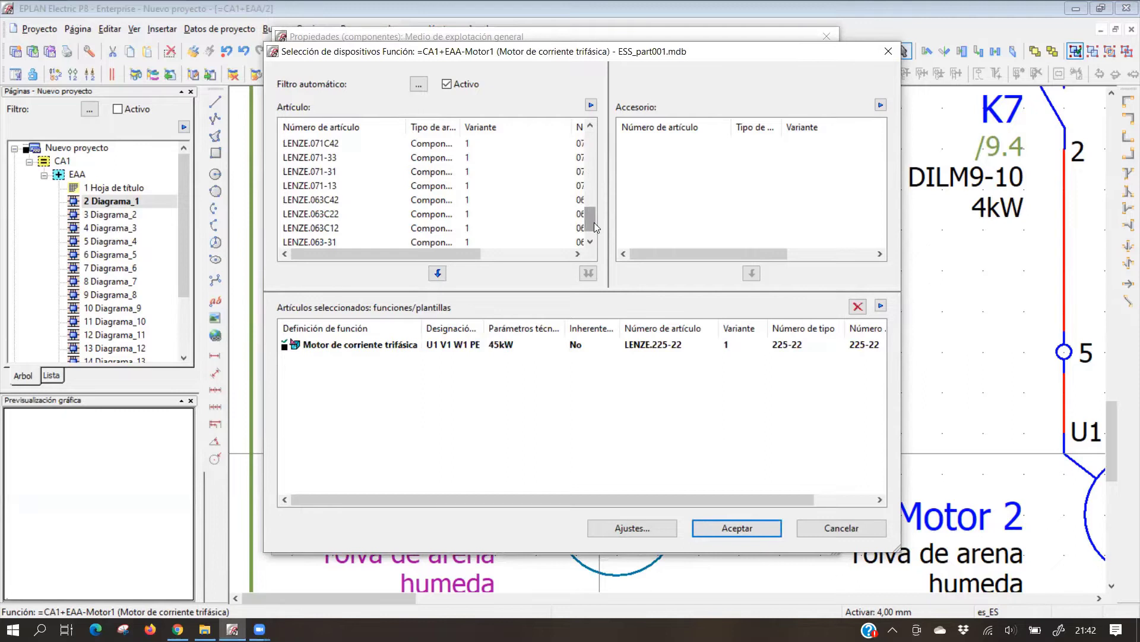
click(594, 222)
drag(593, 235, 592, 195)
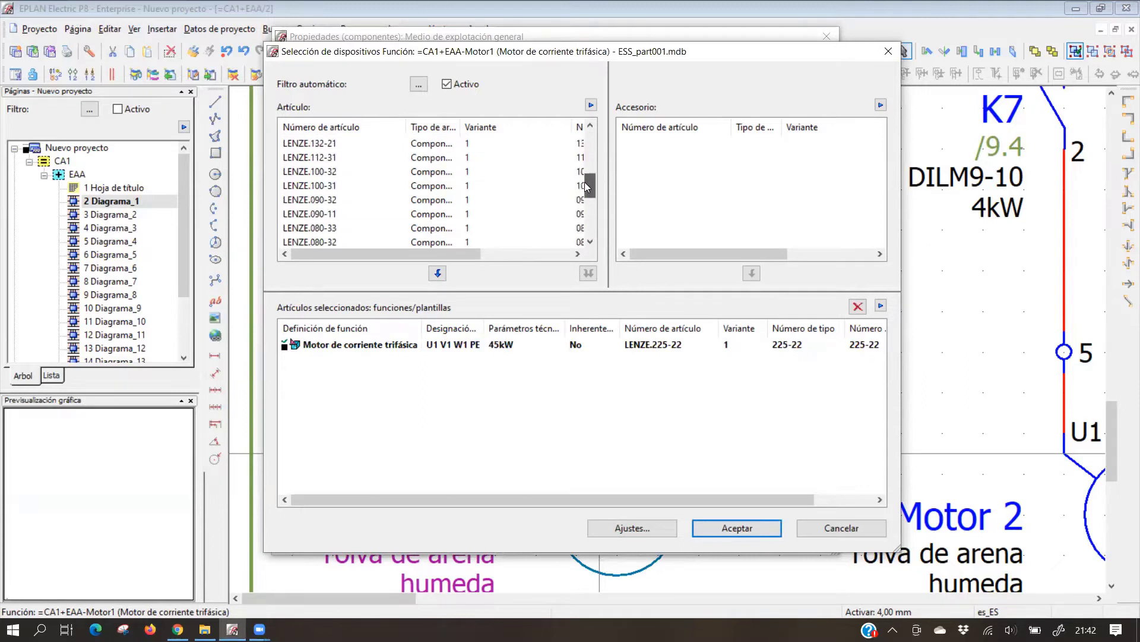
click(329, 158)
click(324, 186)
click(323, 214)
click(324, 227)
click(325, 187)
click(323, 214)
click(323, 227)
scroll(324, 228, down, 3)
click(321, 217)
click(323, 199)
click(324, 172)
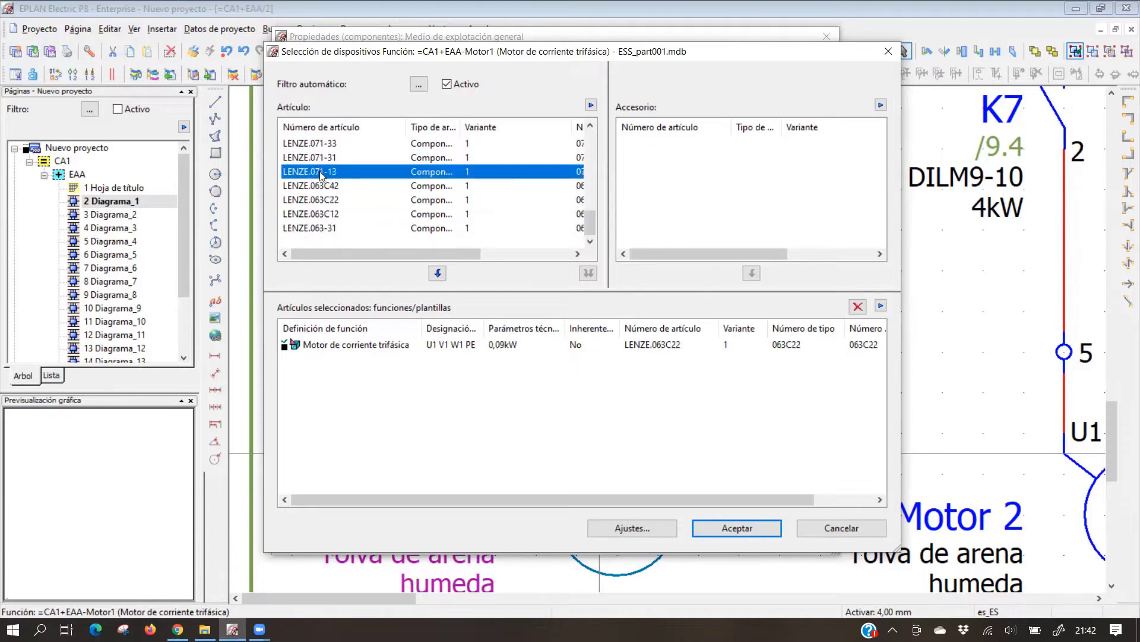
click(321, 157)
scroll(329, 221, up, 5)
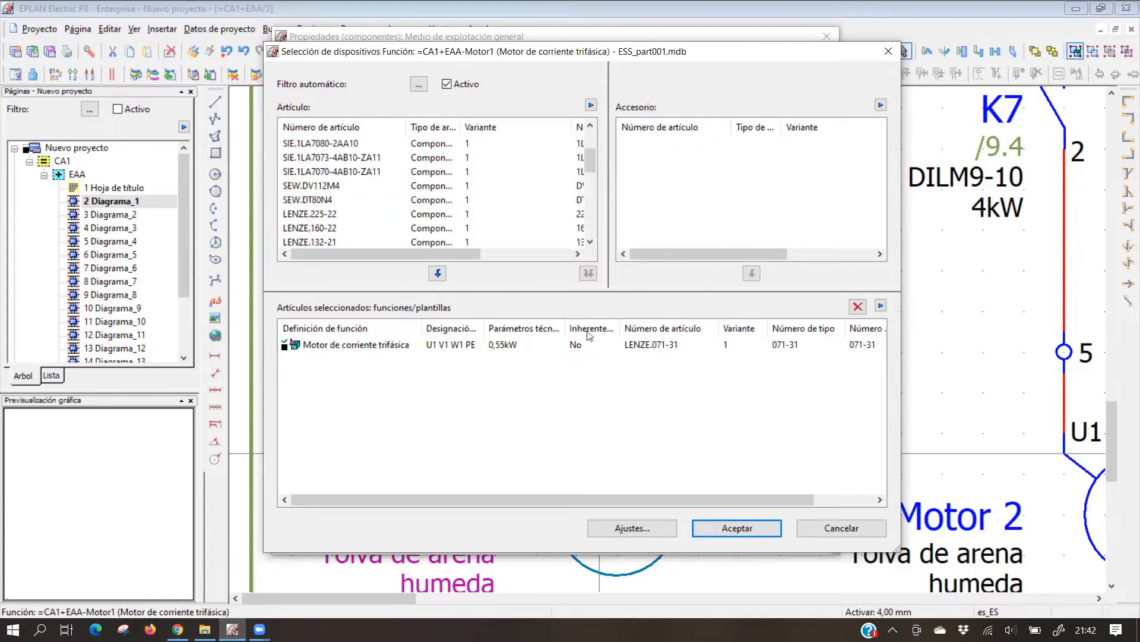
click(850, 524)
click(693, 528)
Open the article properties of motor protection switch Q14 and bring up its device selection
scroll(683, 373, down, 3)
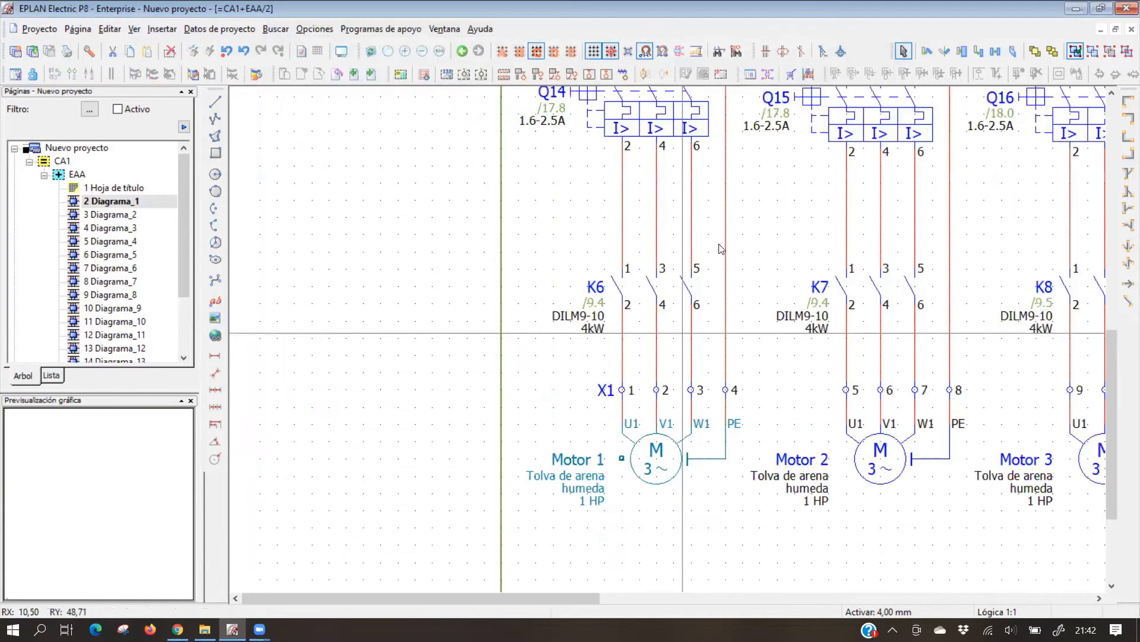
scroll(579, 368, up, 1)
scroll(577, 365, up, 2)
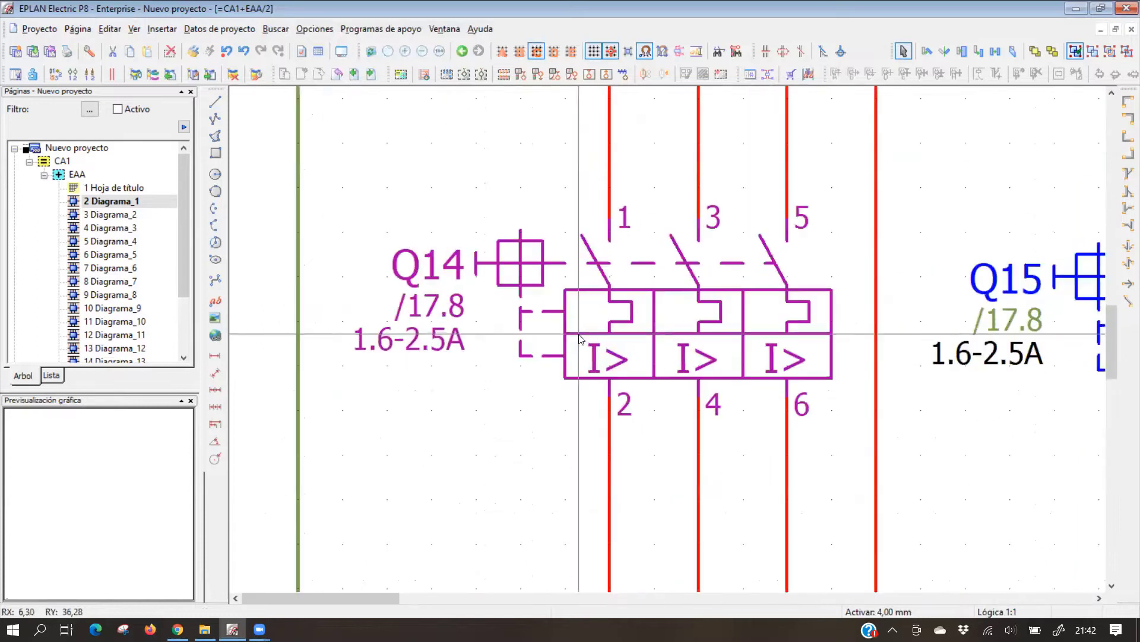
double_click(581, 338)
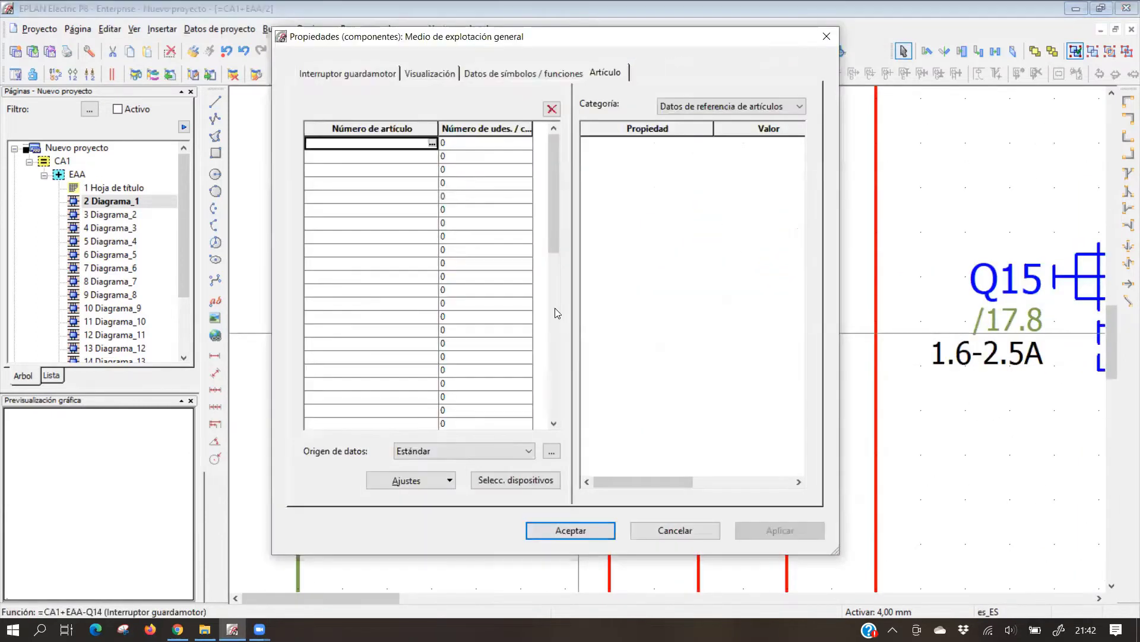
click(601, 74)
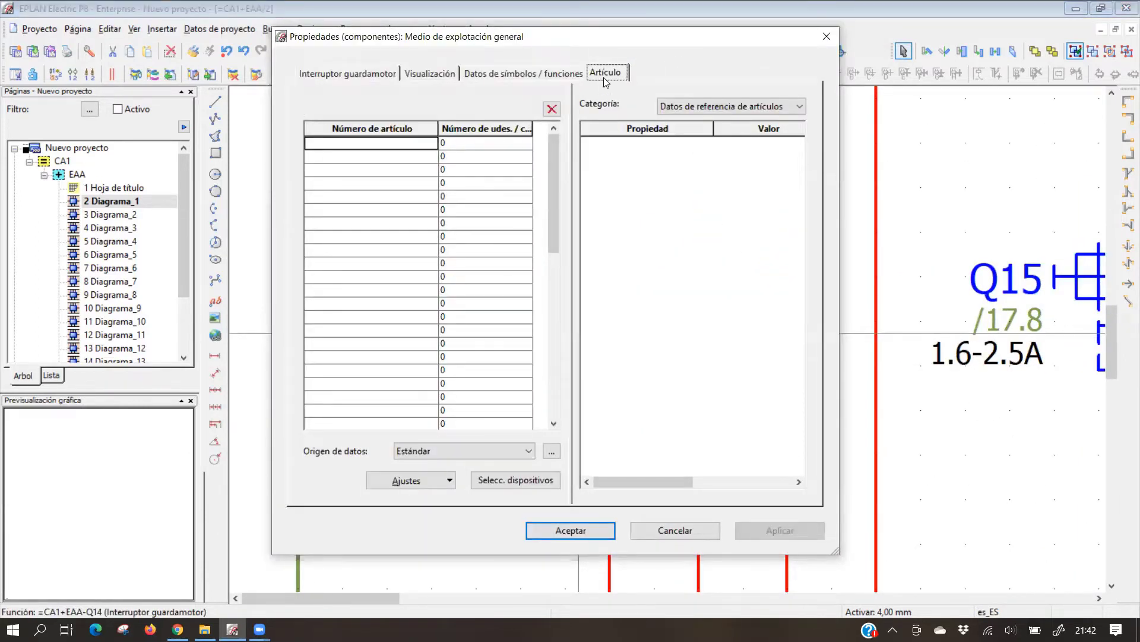
click(502, 483)
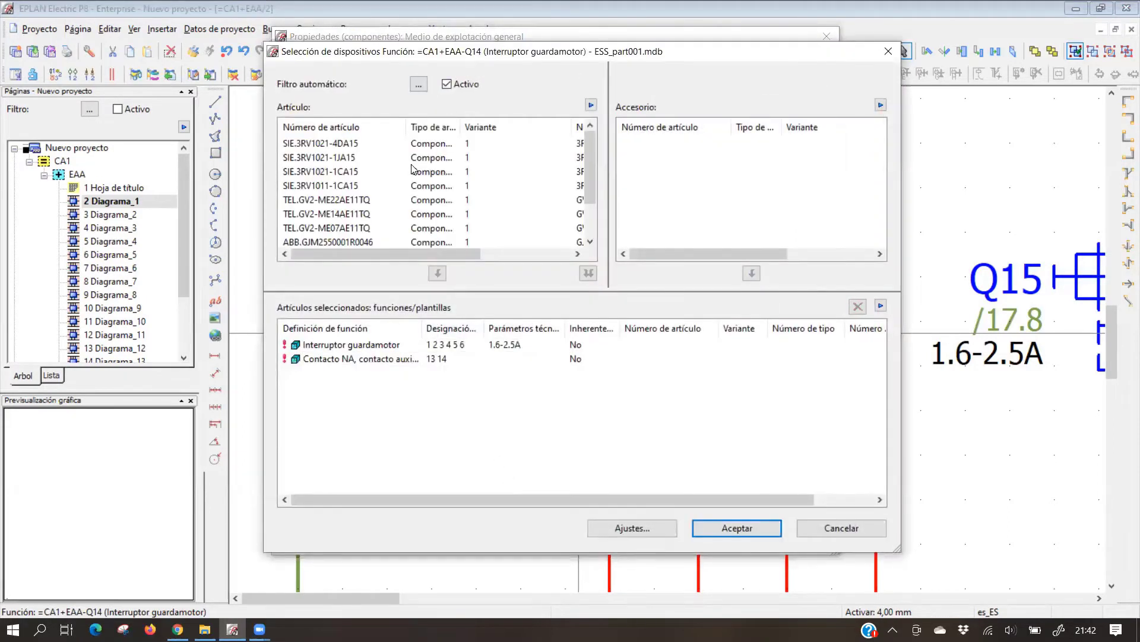
Preview the articles SIE.3RV1021-4DA15, TEL.GV2-ME22AE11TQ, ABB.GJM2550001R0046 and SIE.3RV10 21-1JA15 for Q14
click(324, 146)
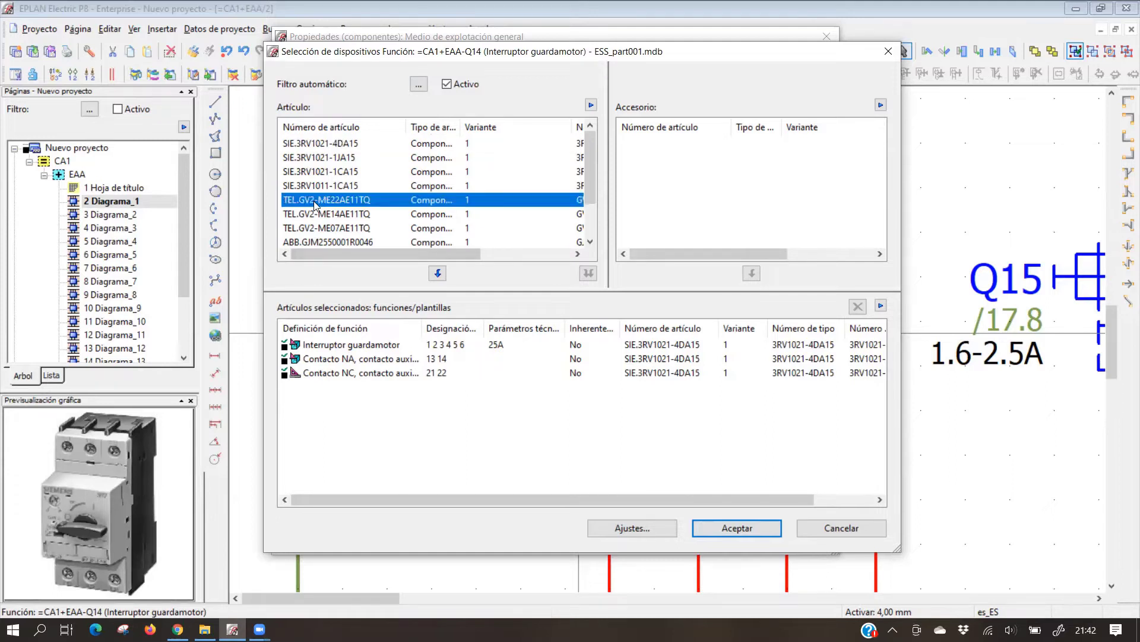
click(316, 201)
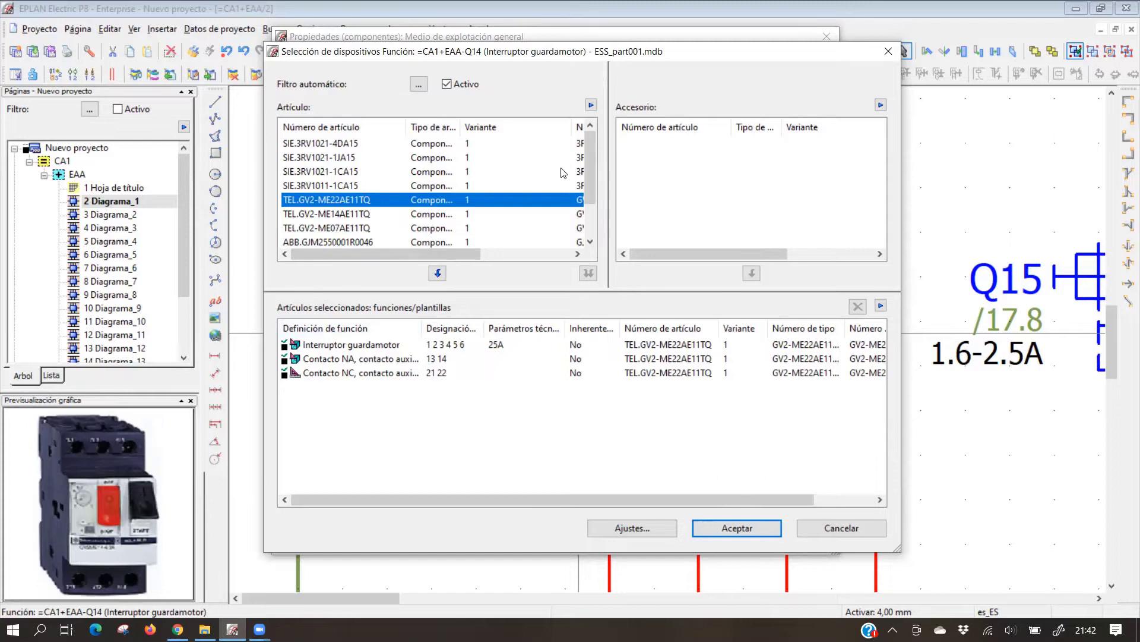
click(349, 242)
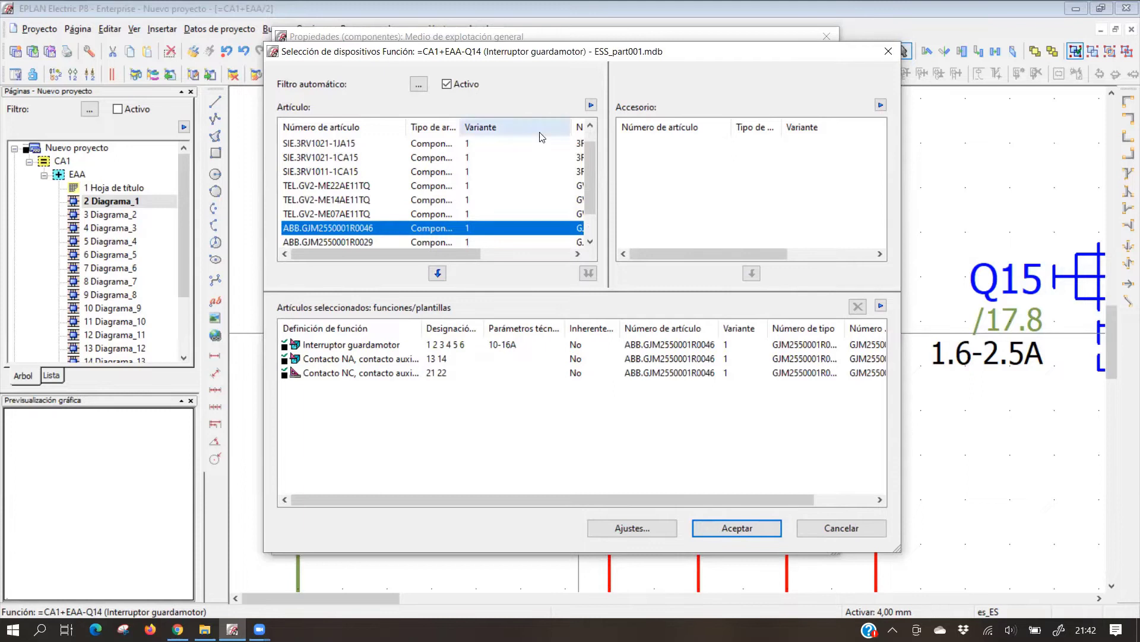
drag(591, 171, 593, 206)
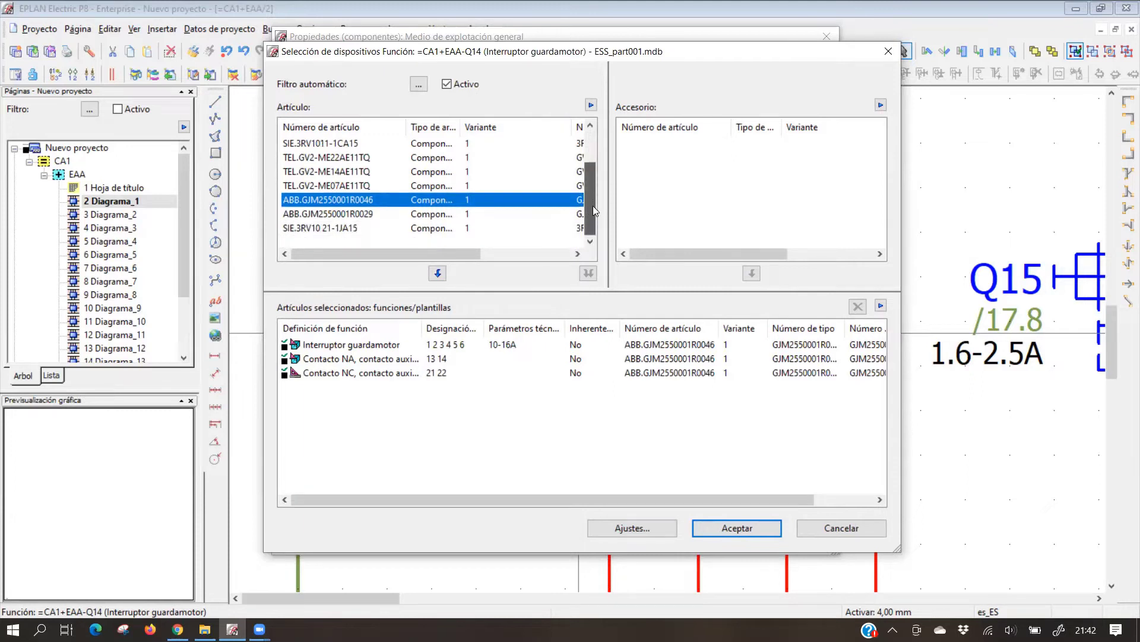
click(300, 233)
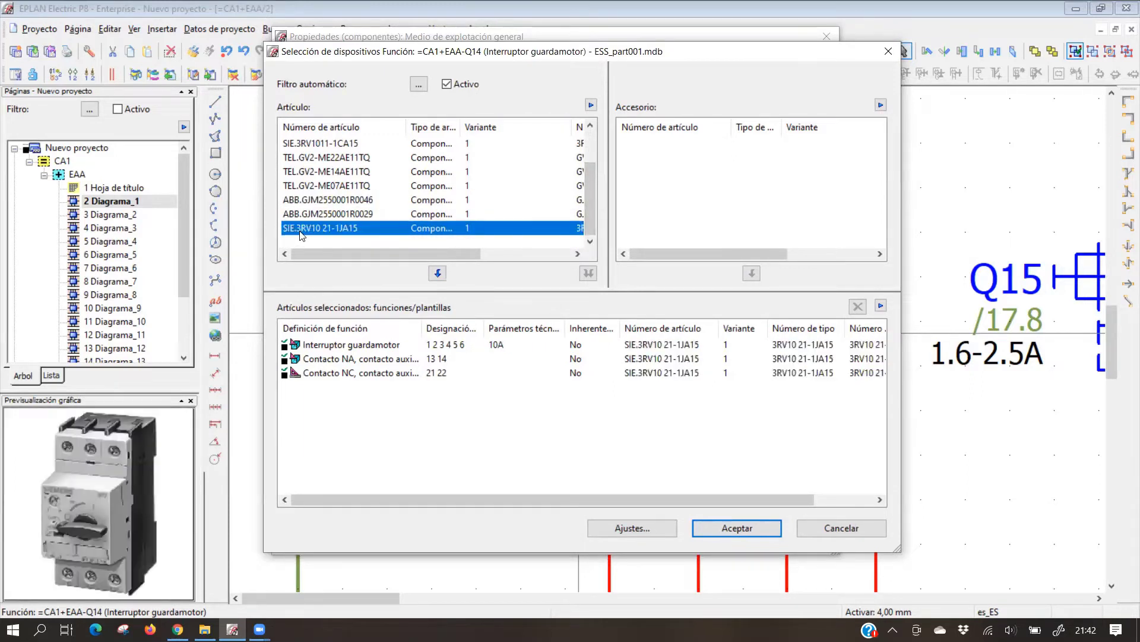
Preview the Siemens articles SIE.3RV1021-4DA15, SIE.3RV1021-1JA15, SIE.3RV1021-1CA15 and SIE.3RV1011-1CA15 for Q14
mouse_move(592, 195)
mouse_down()
mouse_move(592, 149)
mouse_move(591, 196)
mouse_up()
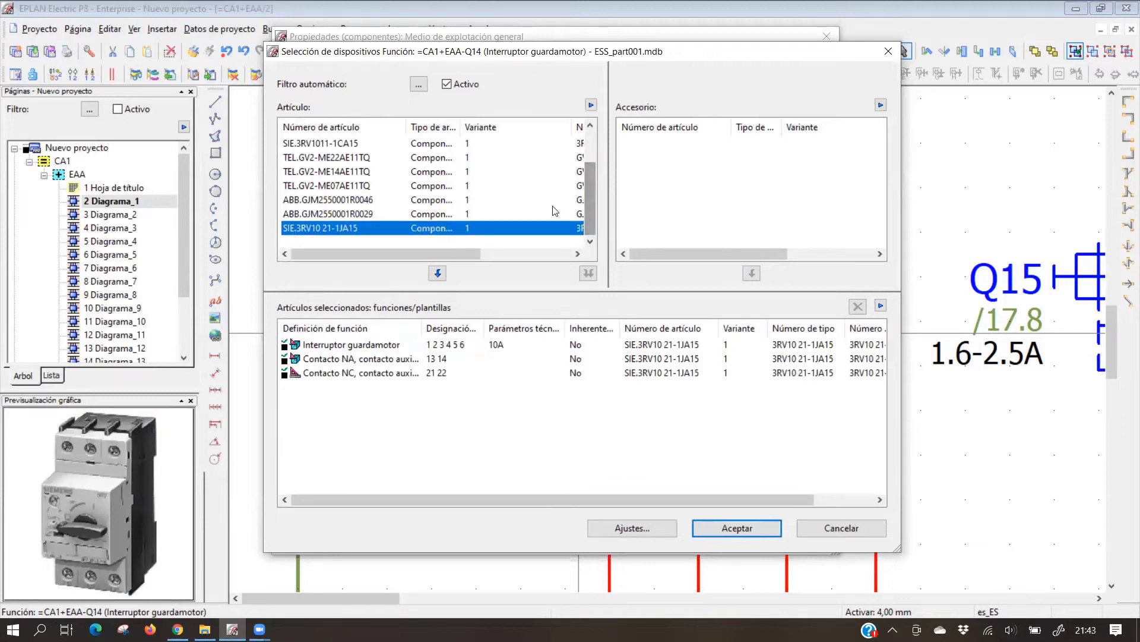
click(476, 342)
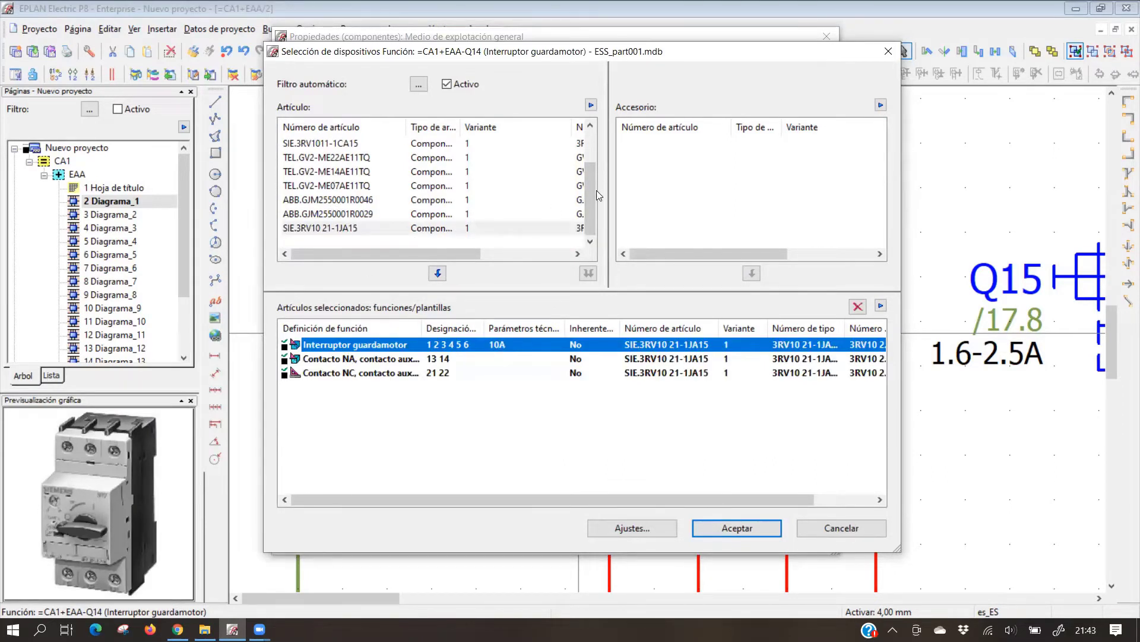
drag(591, 199, 591, 166)
click(341, 145)
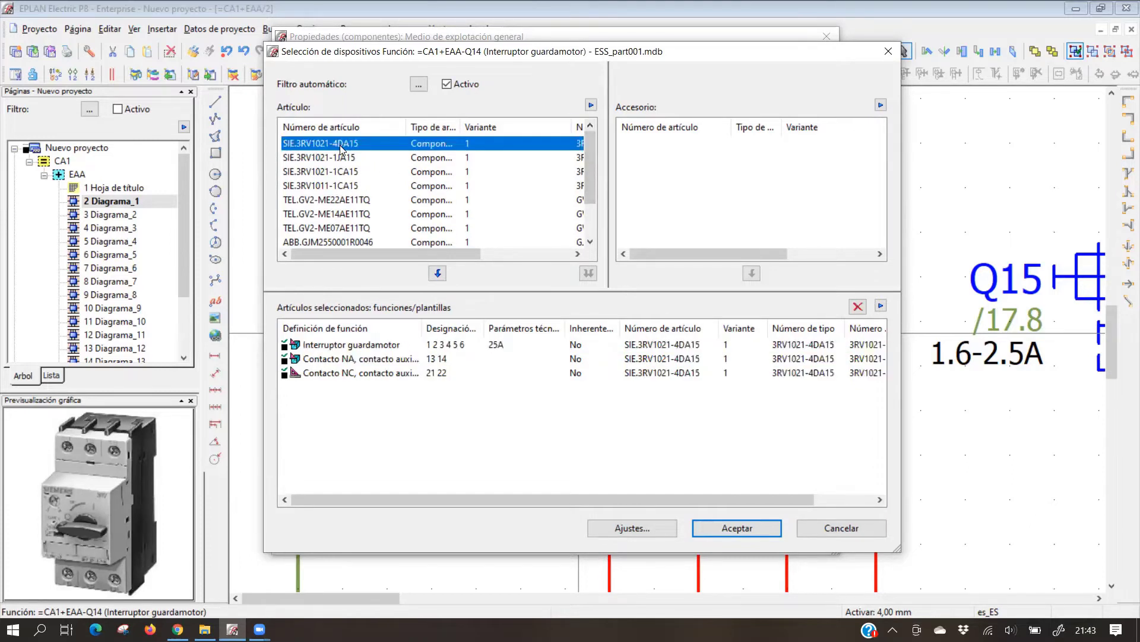
click(341, 159)
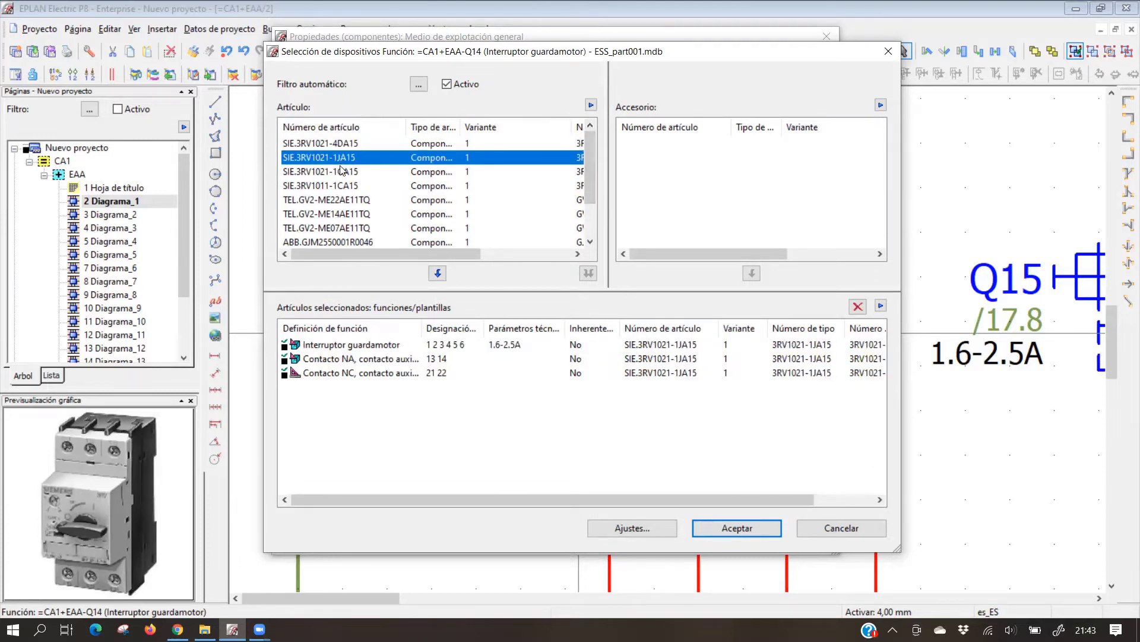
click(338, 173)
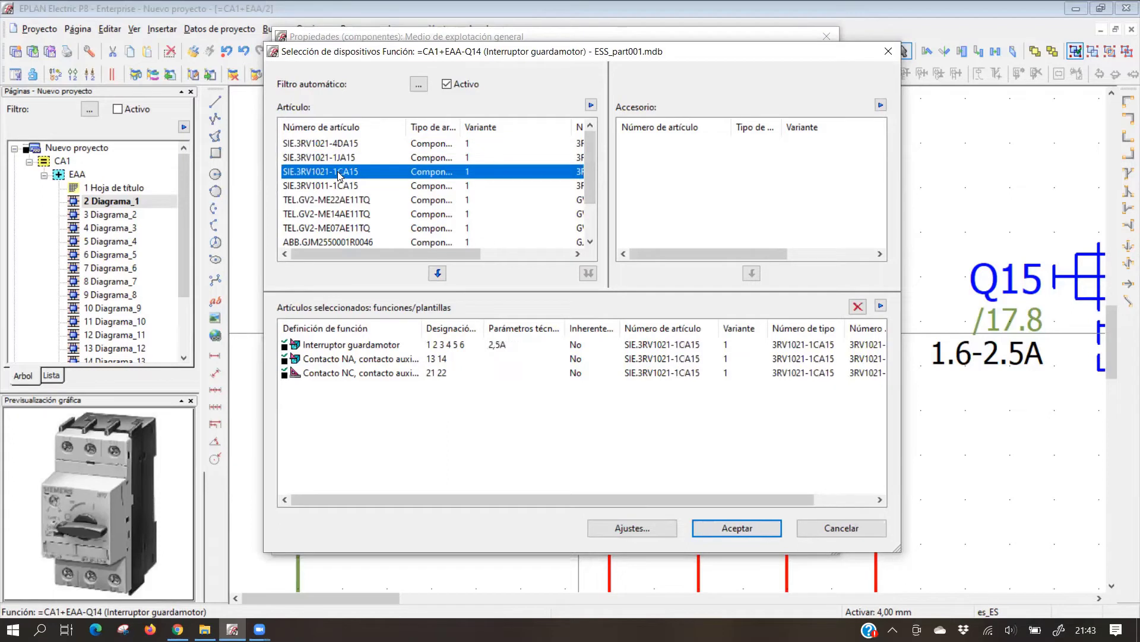
click(337, 187)
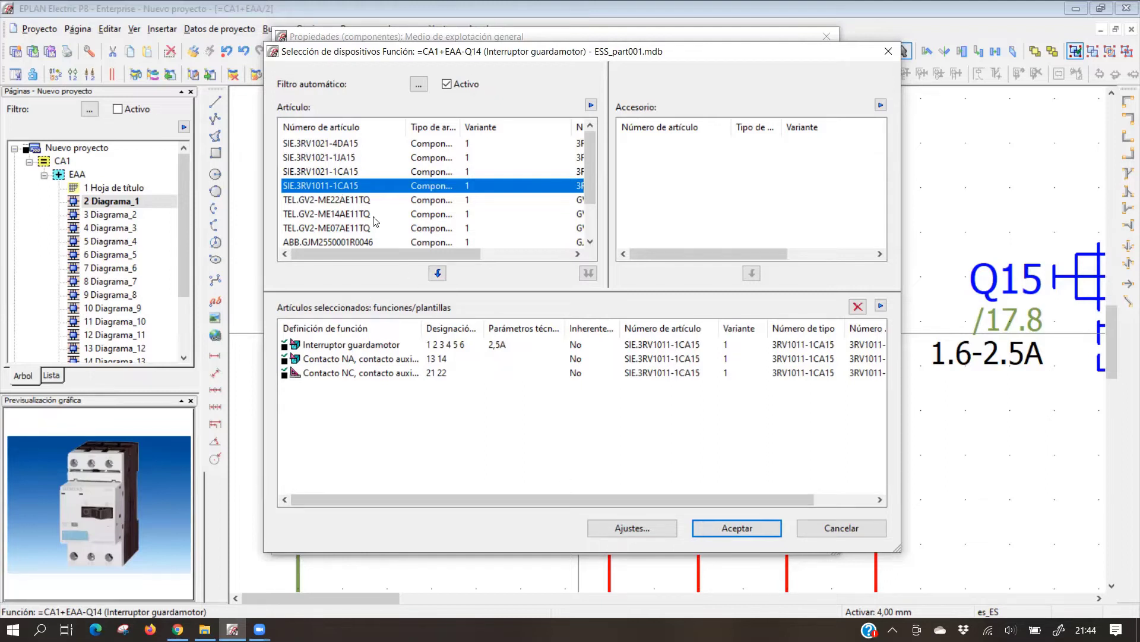
Preview article SIE.3RV1021-4DA15 once more and close Q14's device selection and properties without assigning an article
mouse_move(591, 175)
mouse_down()
mouse_move(591, 213)
mouse_move(592, 174)
mouse_up()
click(359, 147)
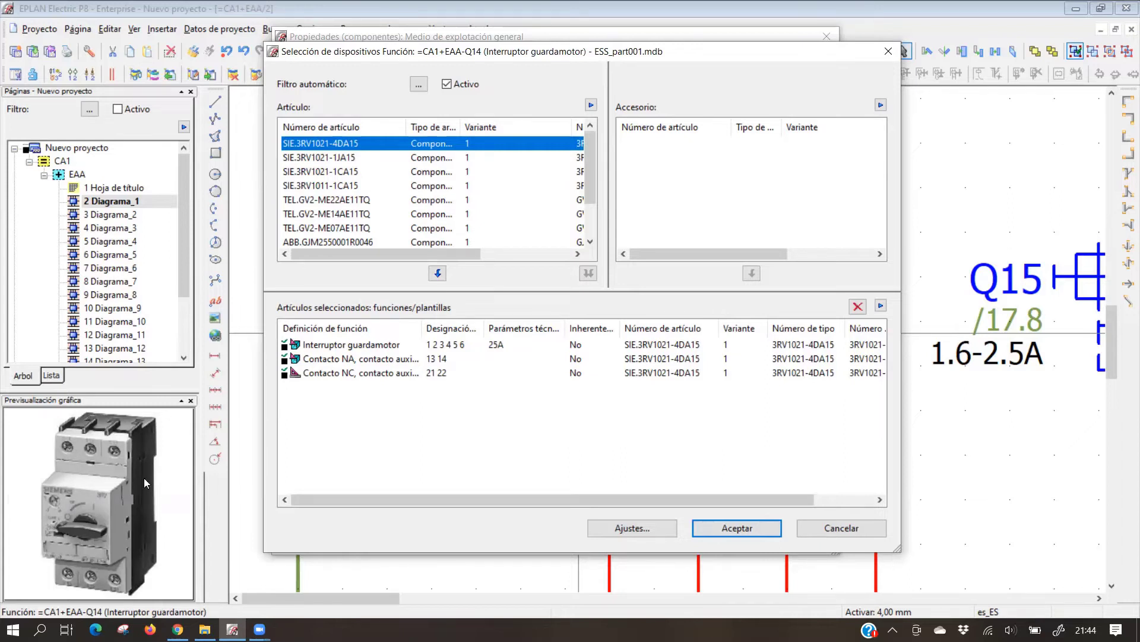
click(888, 51)
Check the device selection for F0's triple fuse function from its article properties, and cancel both dialogs
scroll(725, 340, down, 5)
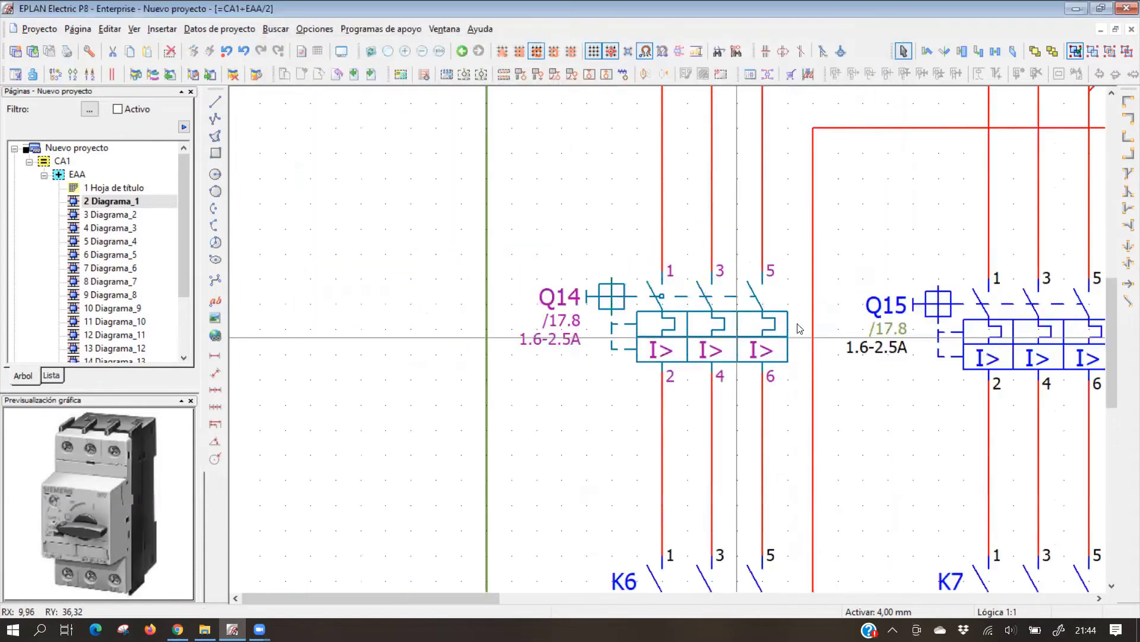
middle_drag(687, 313, 535, 353)
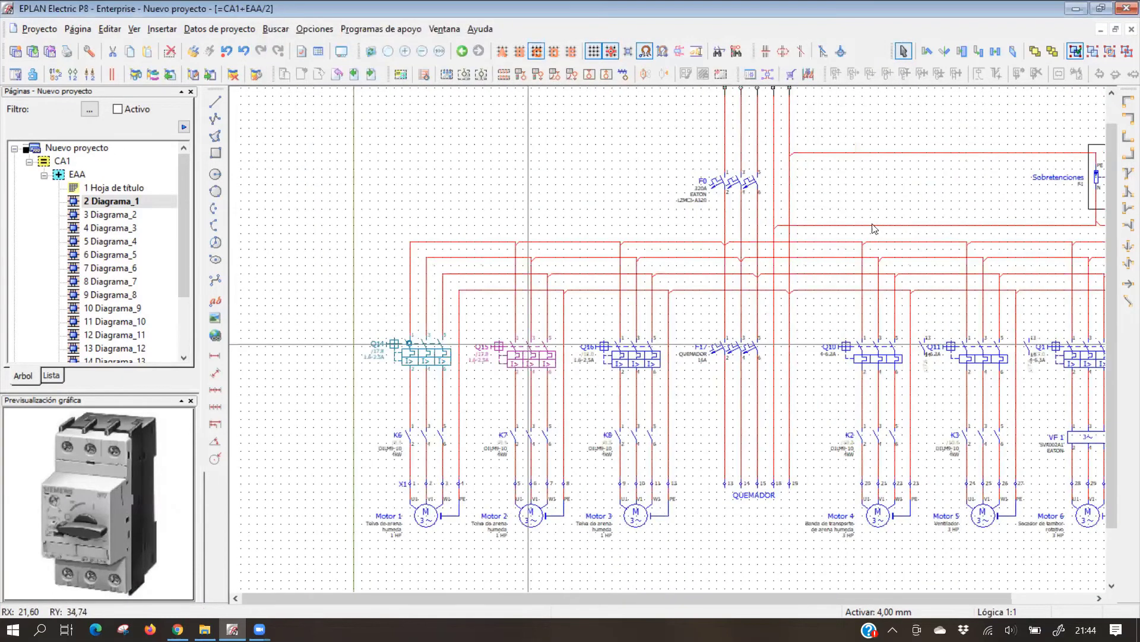
middle_drag(817, 204, 728, 267)
scroll(639, 245, up, 5)
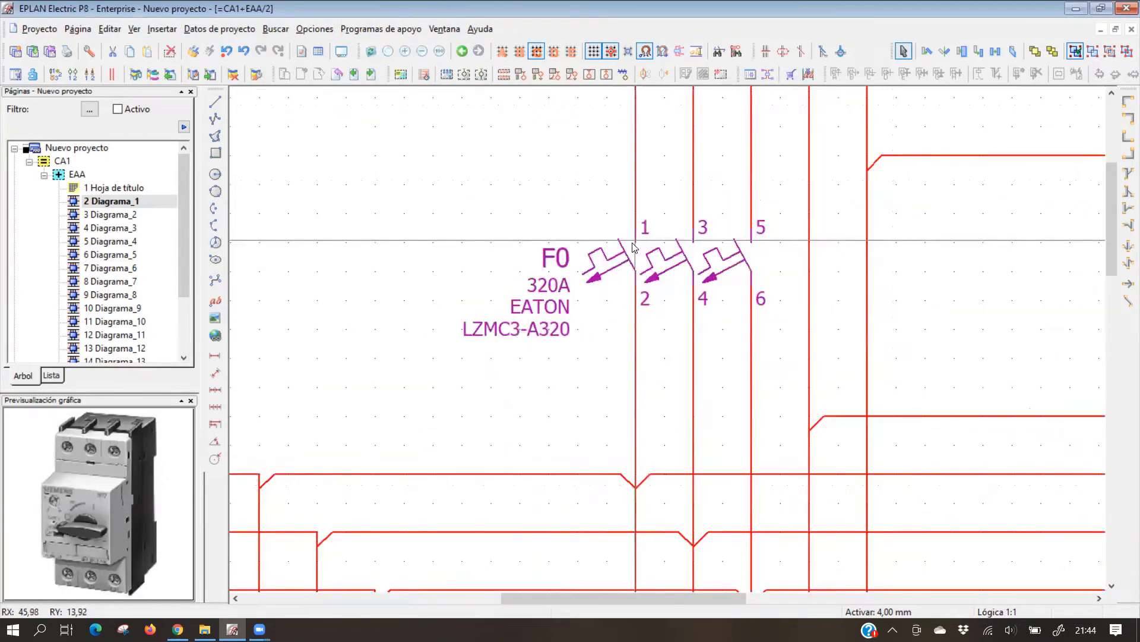
click(611, 261)
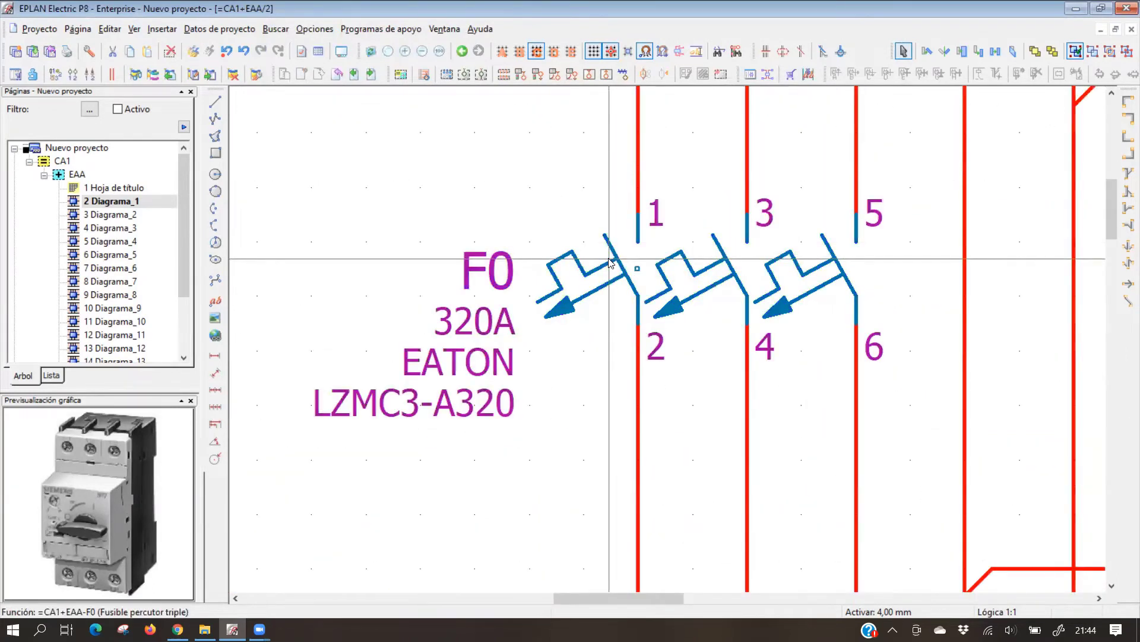
double_click(611, 261)
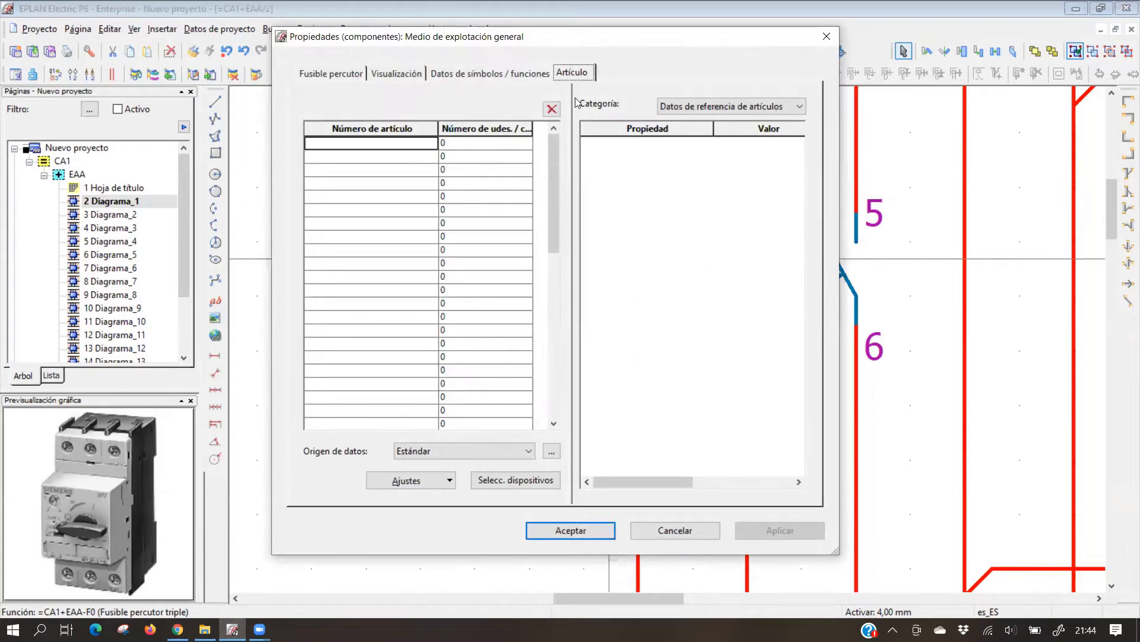
click(535, 480)
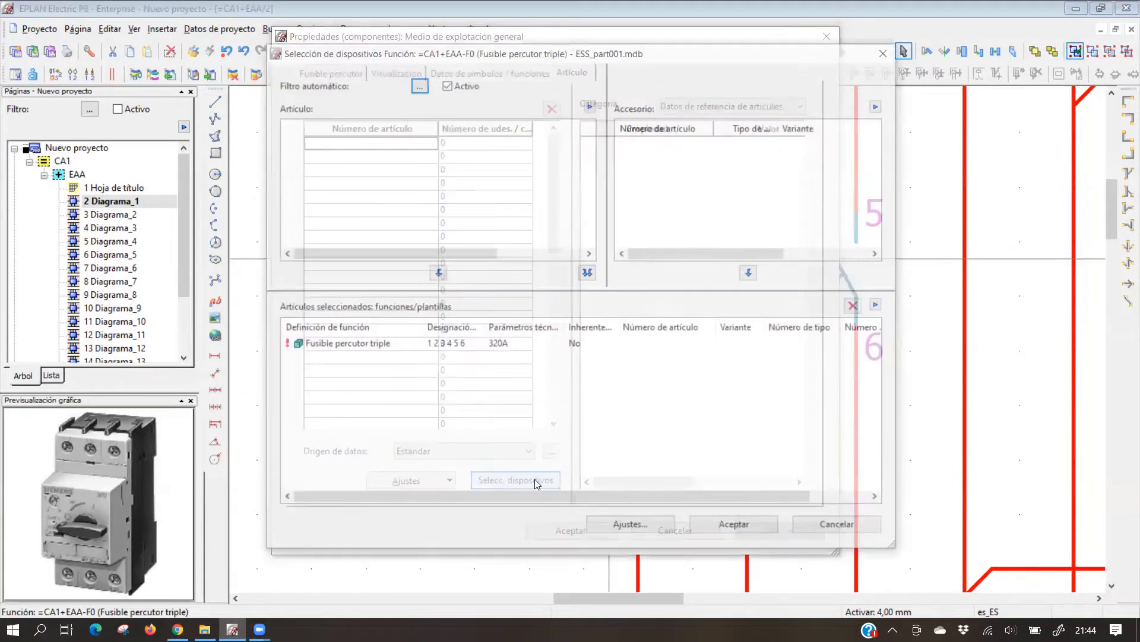
click(328, 345)
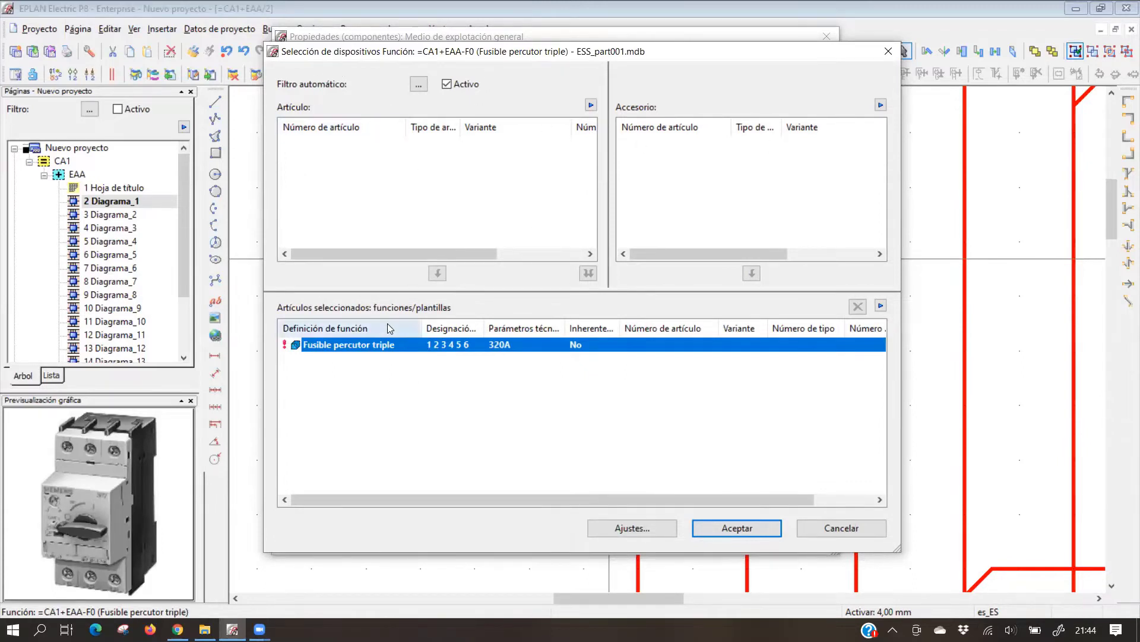
click(838, 528)
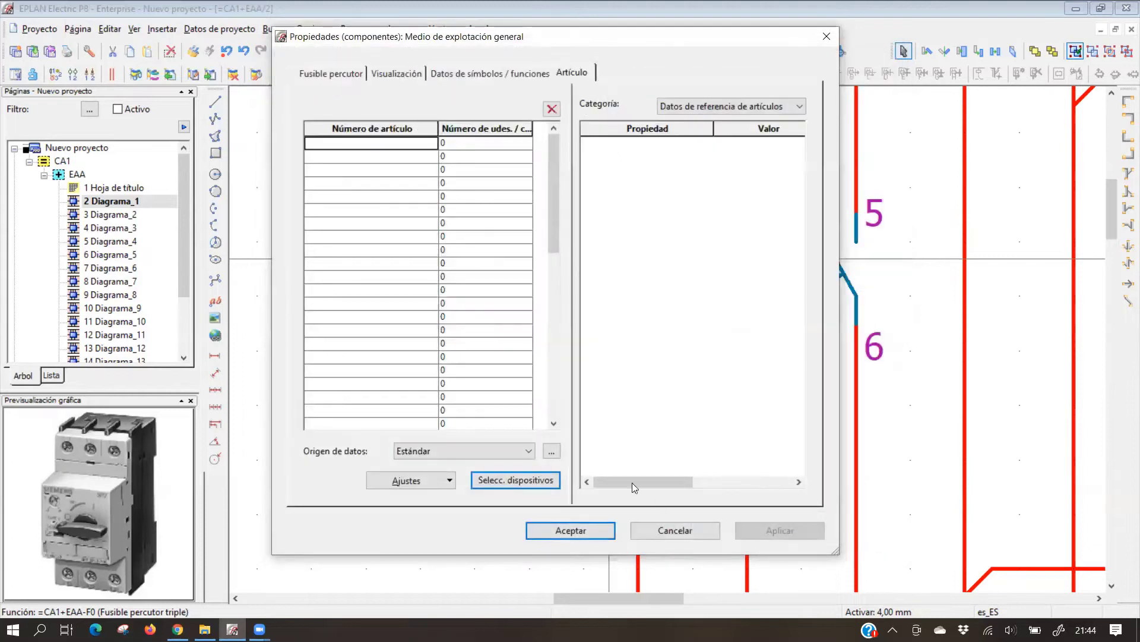
click(676, 528)
View the display settings and symbol/function data of contact K2, and close its properties
scroll(790, 354, down, 5)
scroll(837, 374, down, 3)
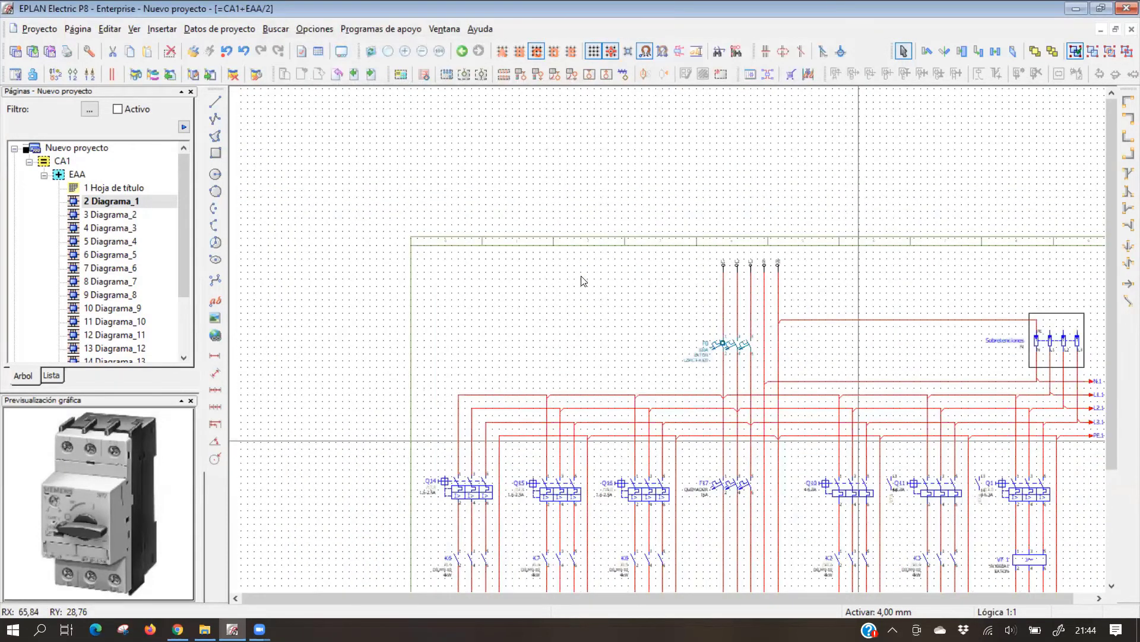
scroll(663, 301, up, 8)
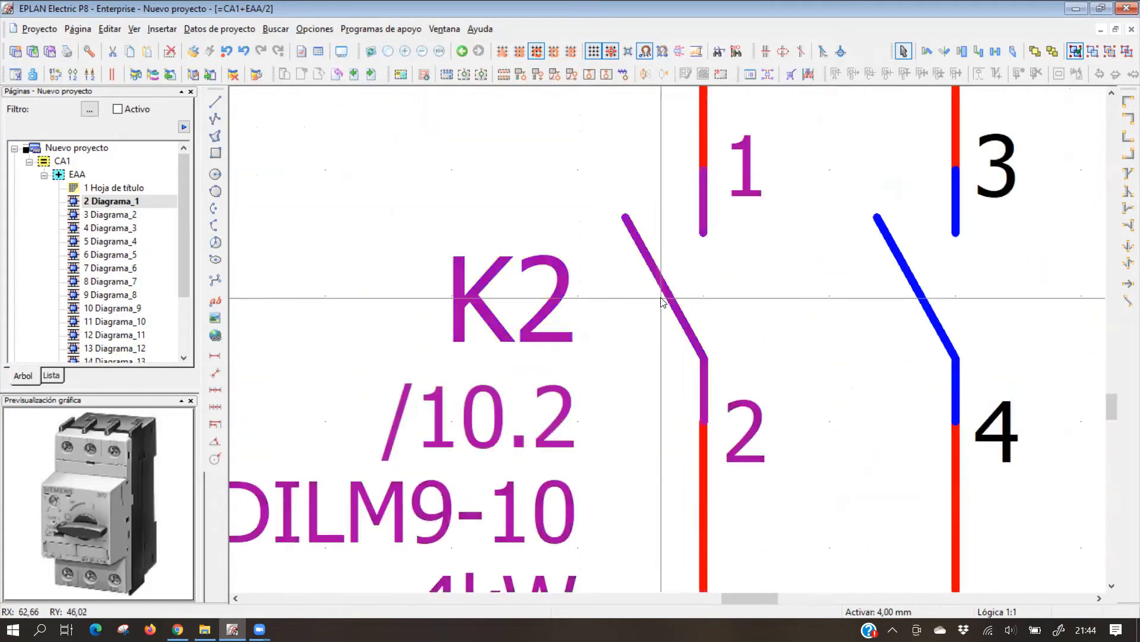
double_click(661, 300)
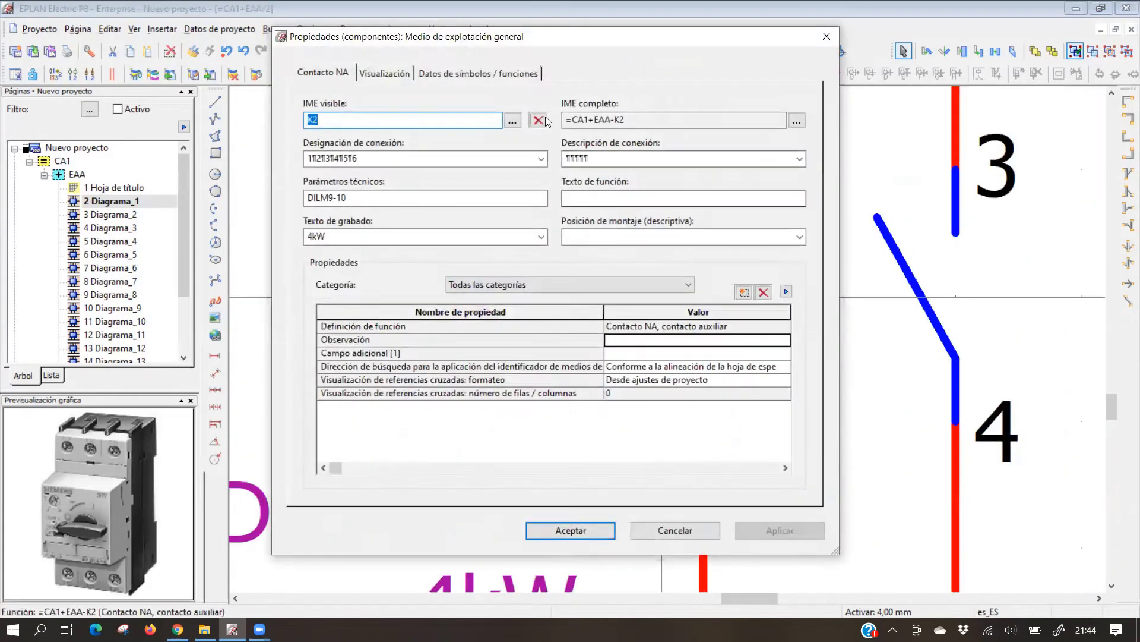
key(ctrl+Tab)
key(ctrl+Tab)
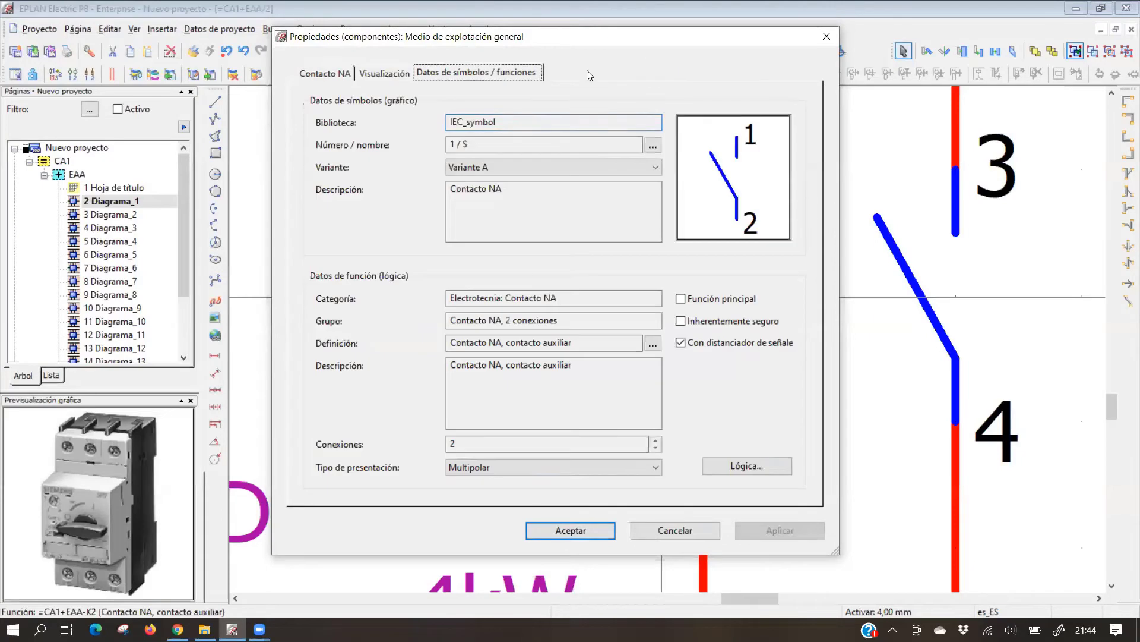
click(826, 36)
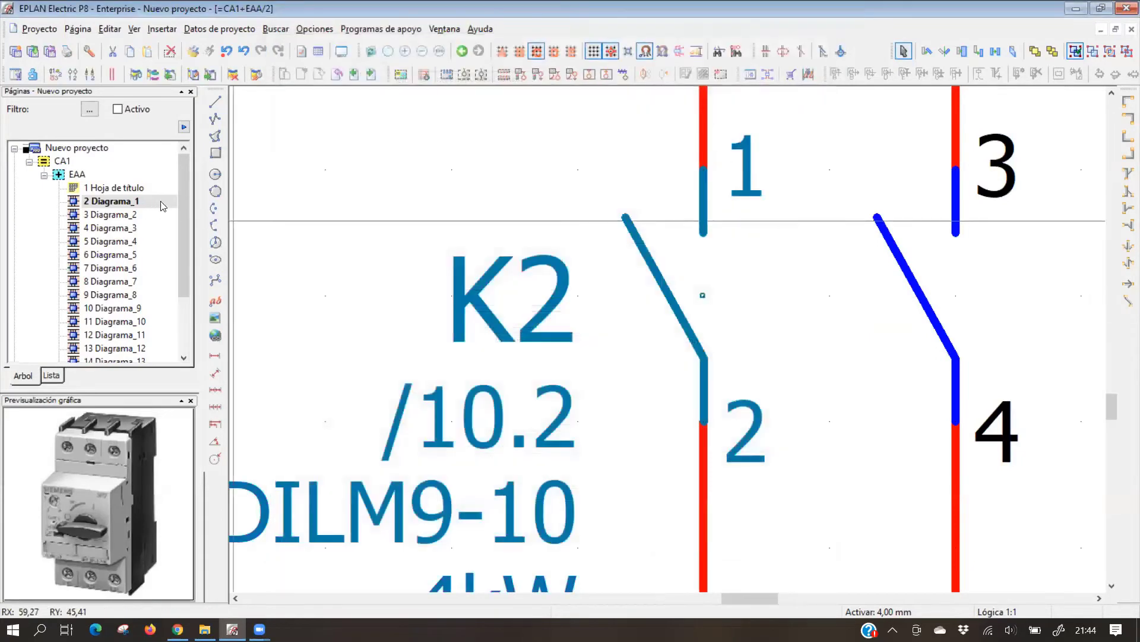
Preview pages Diagrama_2, Diagrama_3, Diagrama_4, Diagrama_6 and Diagrama_8, and open Diagrama_8
click(129, 215)
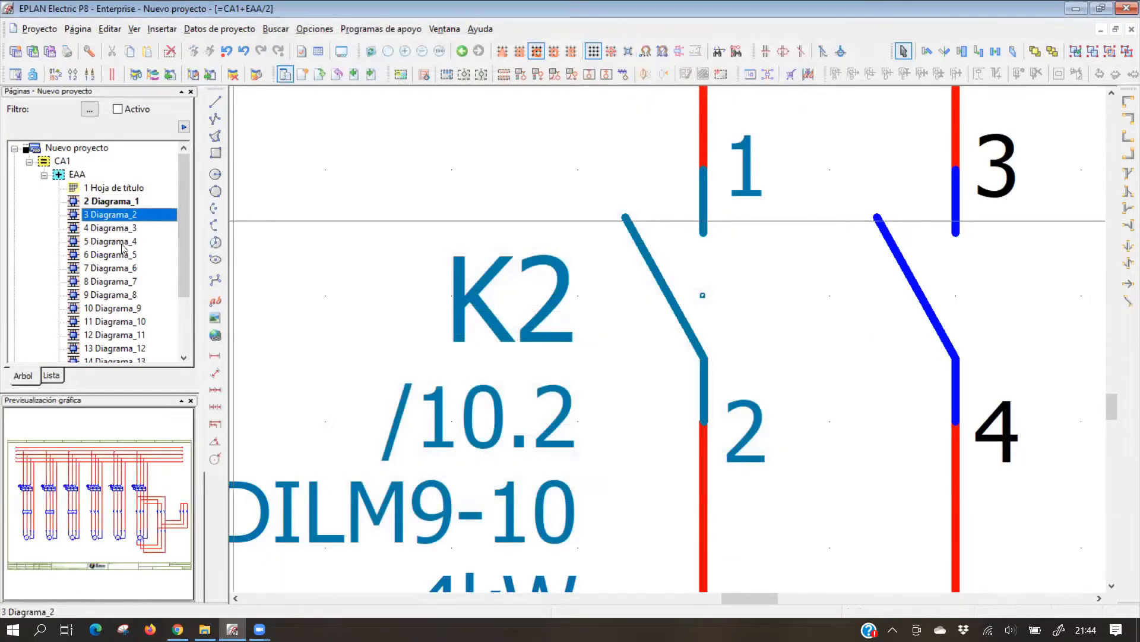
click(119, 228)
click(119, 241)
click(116, 269)
click(116, 295)
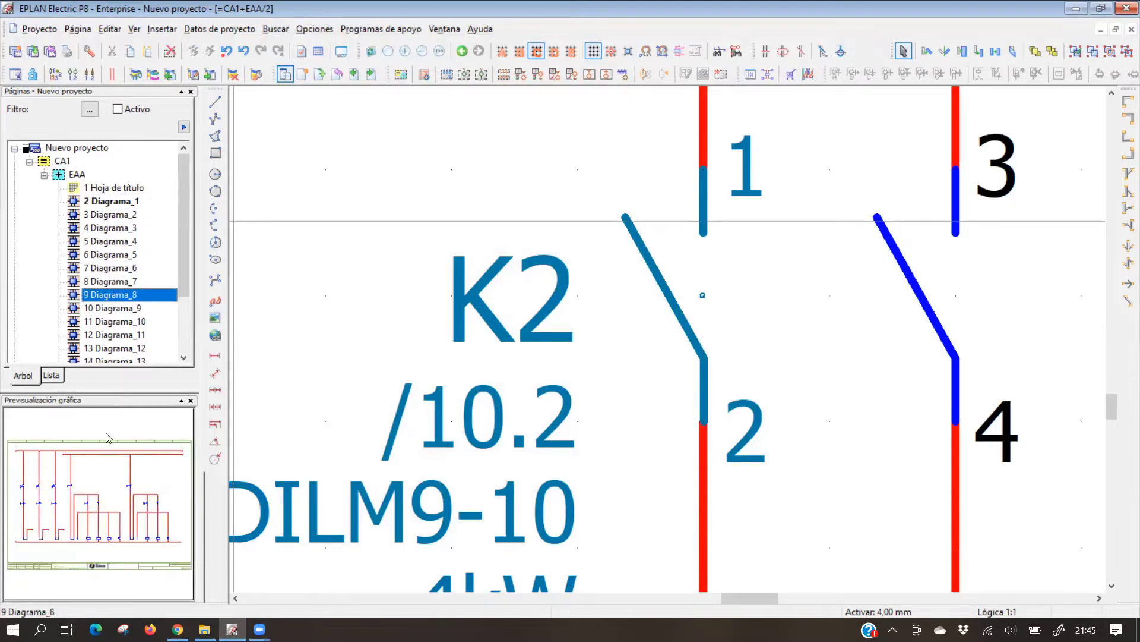
double_click(100, 295)
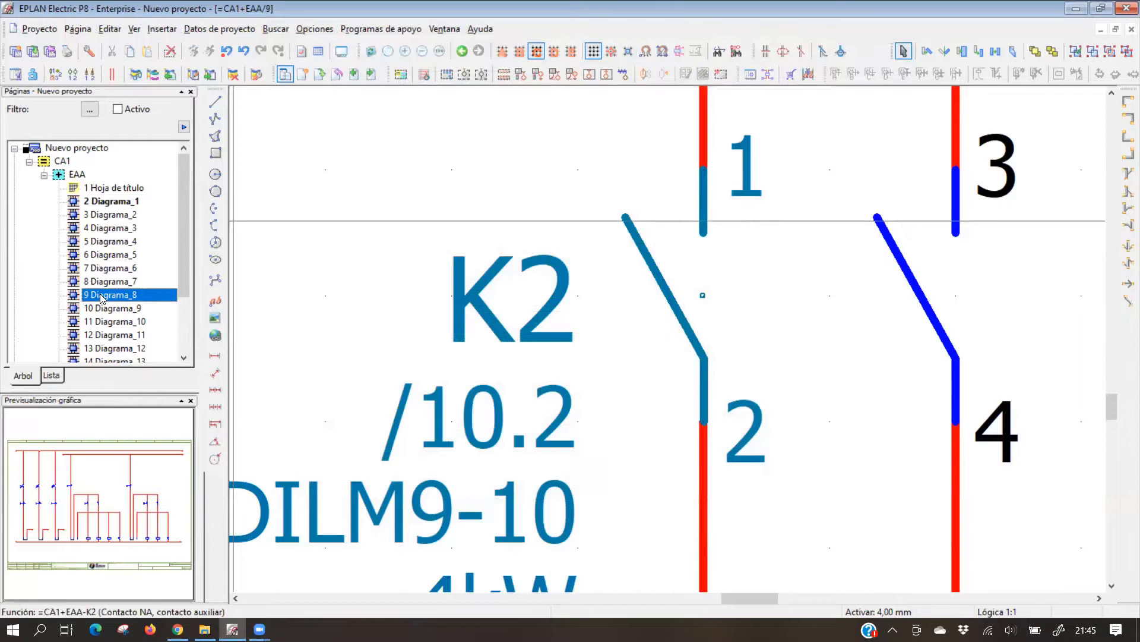
Open the article properties of coil K8 and bring up its device selection
scroll(542, 388, down, 2)
scroll(534, 107, down, 5)
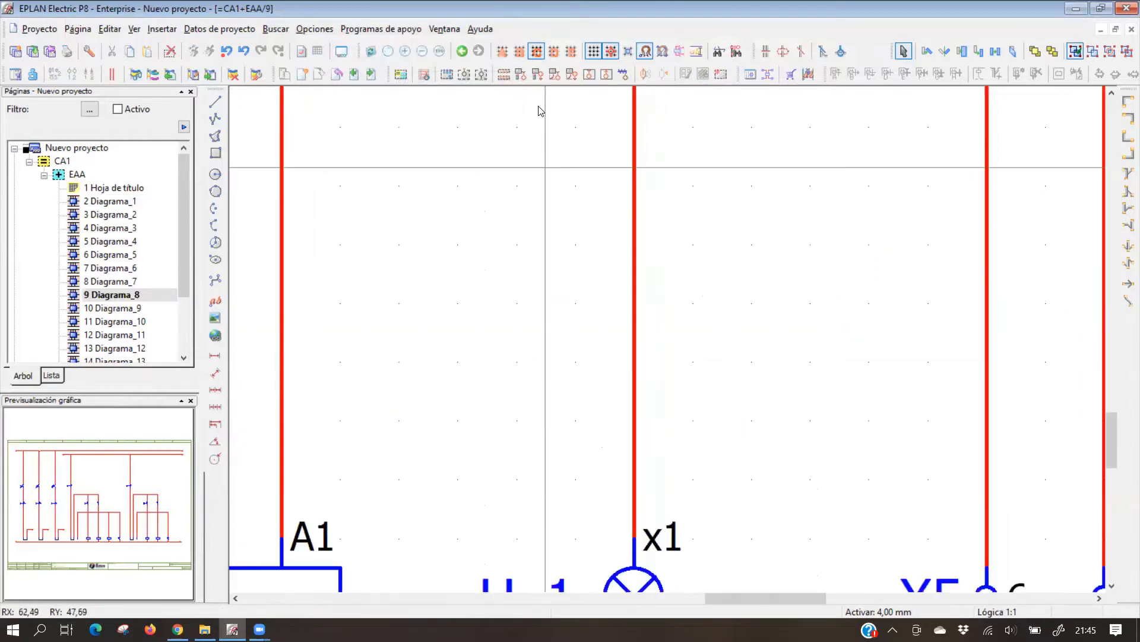
scroll(403, 433, left, 3)
scroll(601, 267, up, 2)
double_click(560, 246)
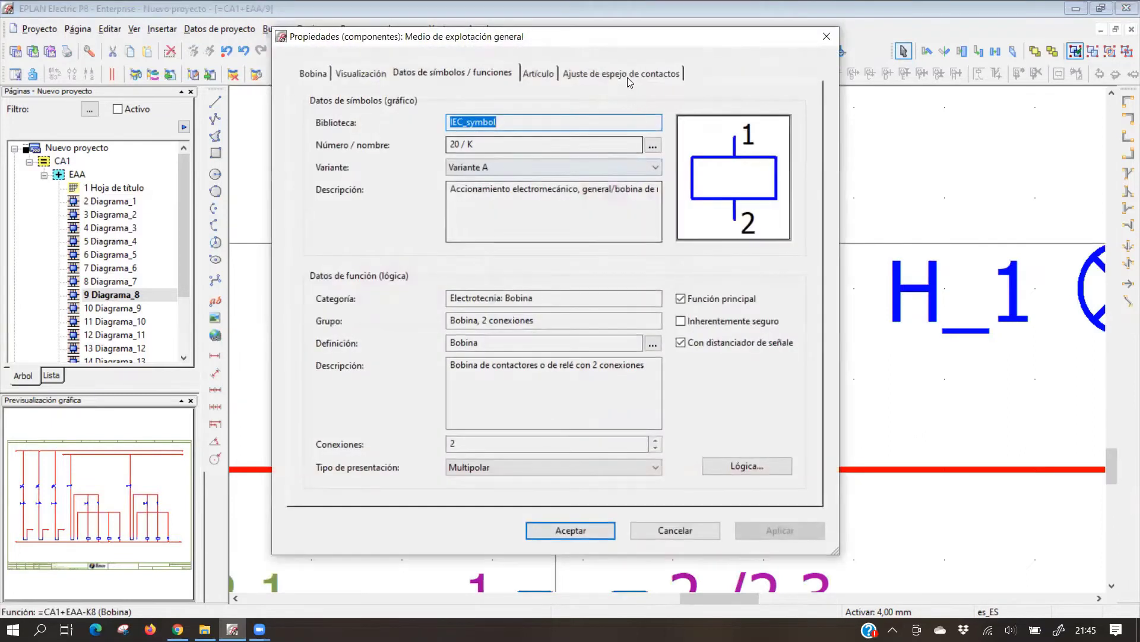
click(538, 72)
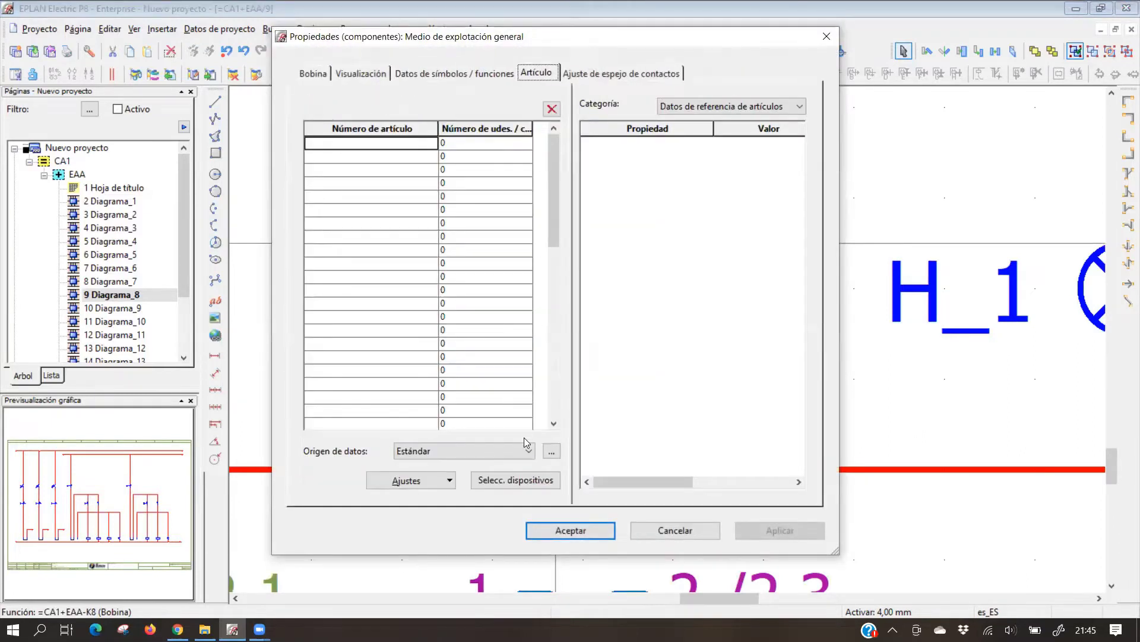
click(516, 481)
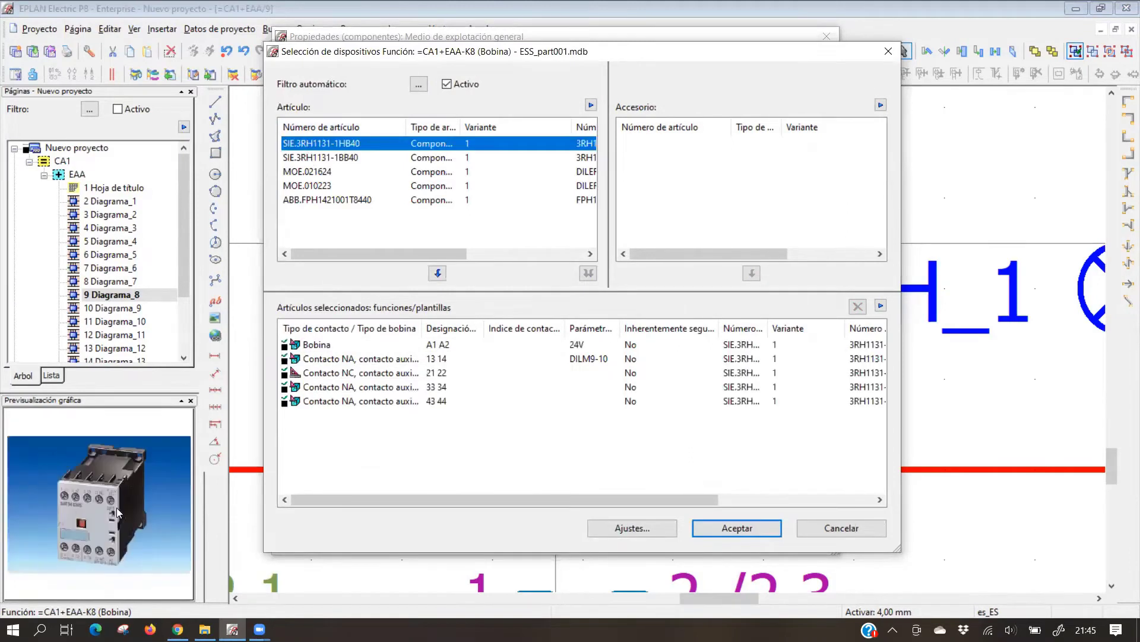
Preview MOE.021624, ABB.FPH1421001T8440, SIE.3RH1131-1HB40 and SIE.3RH1131-1BB40 for K8, and close the device selection without choosing one
click(302, 173)
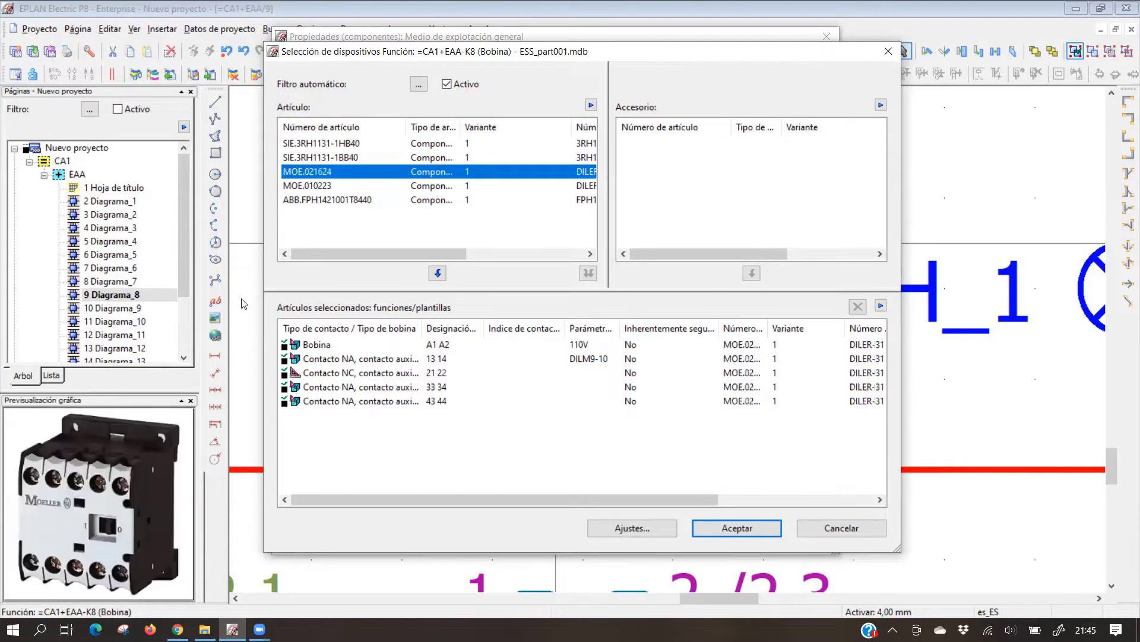
click(314, 201)
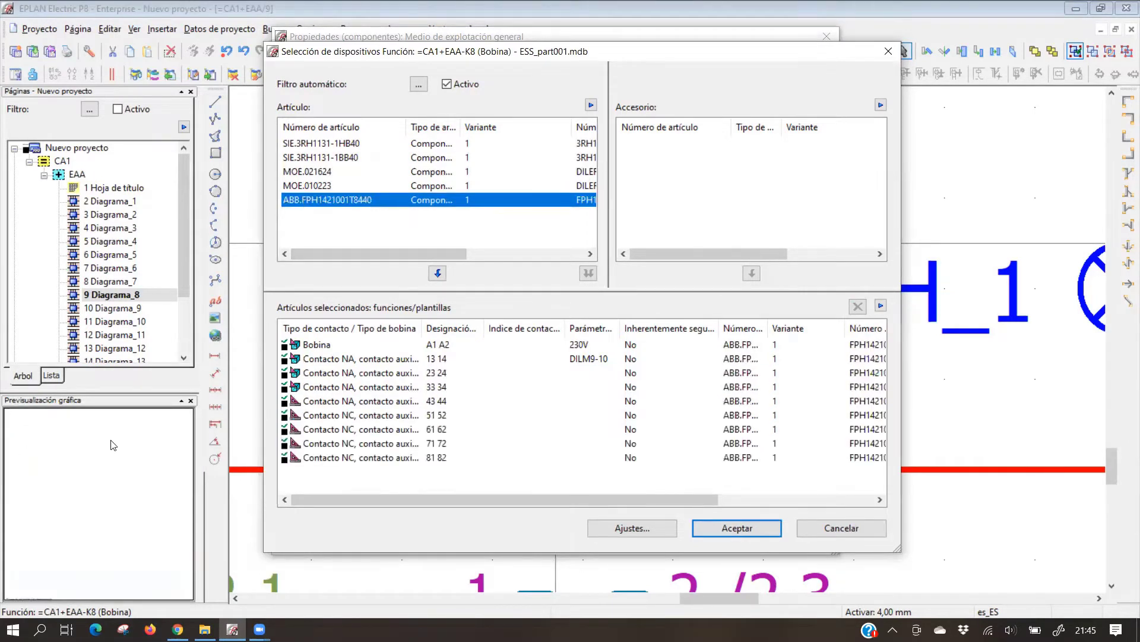
click(315, 144)
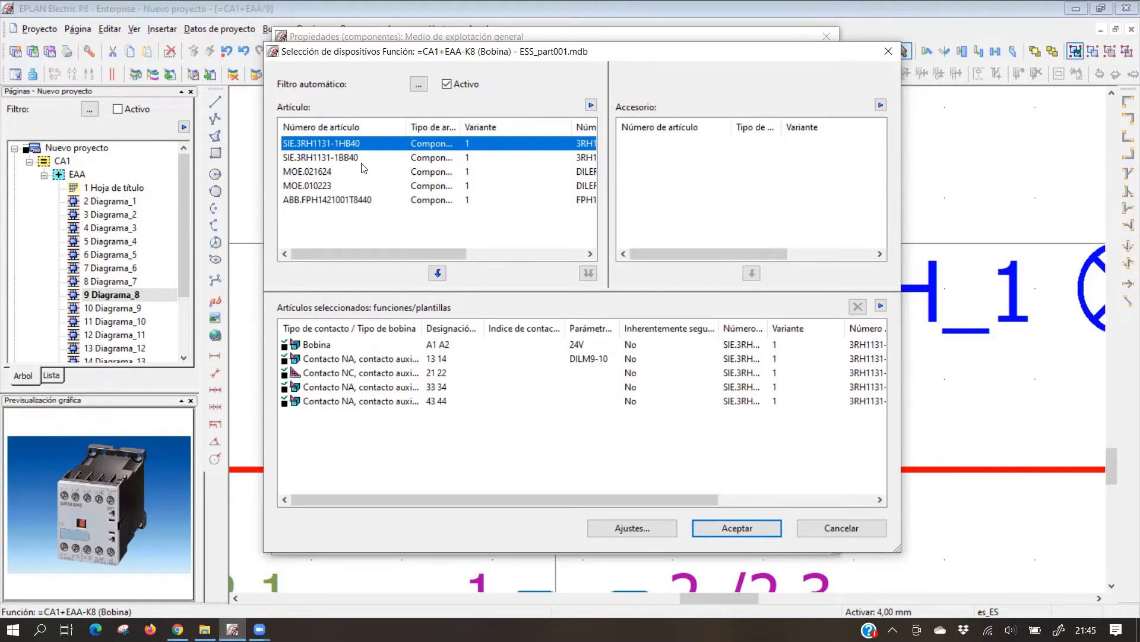
click(343, 158)
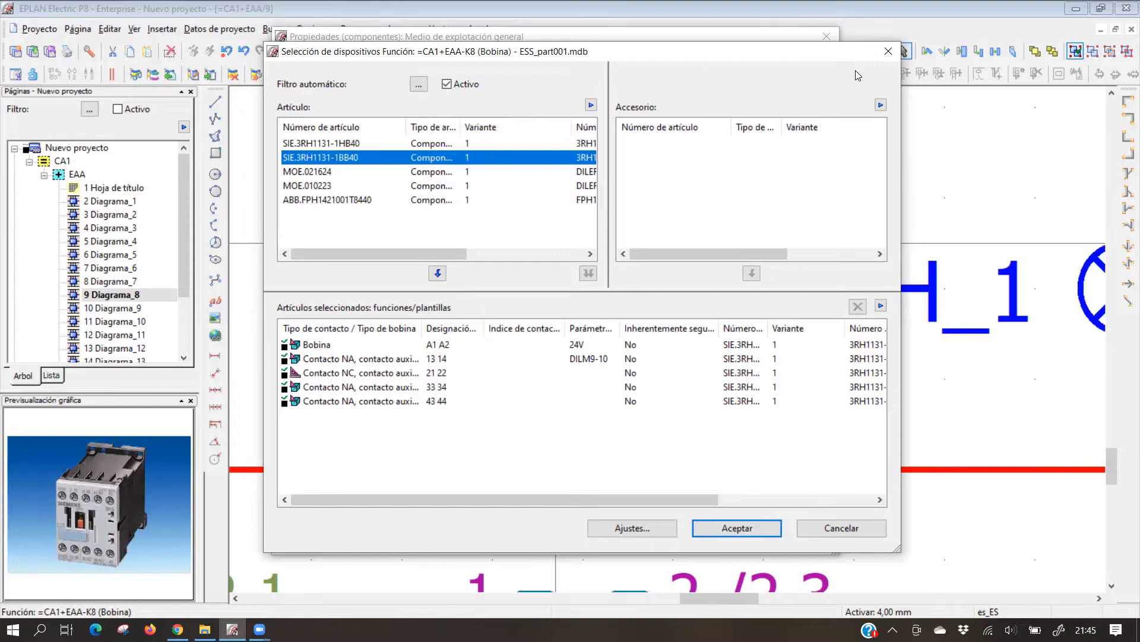
click(890, 51)
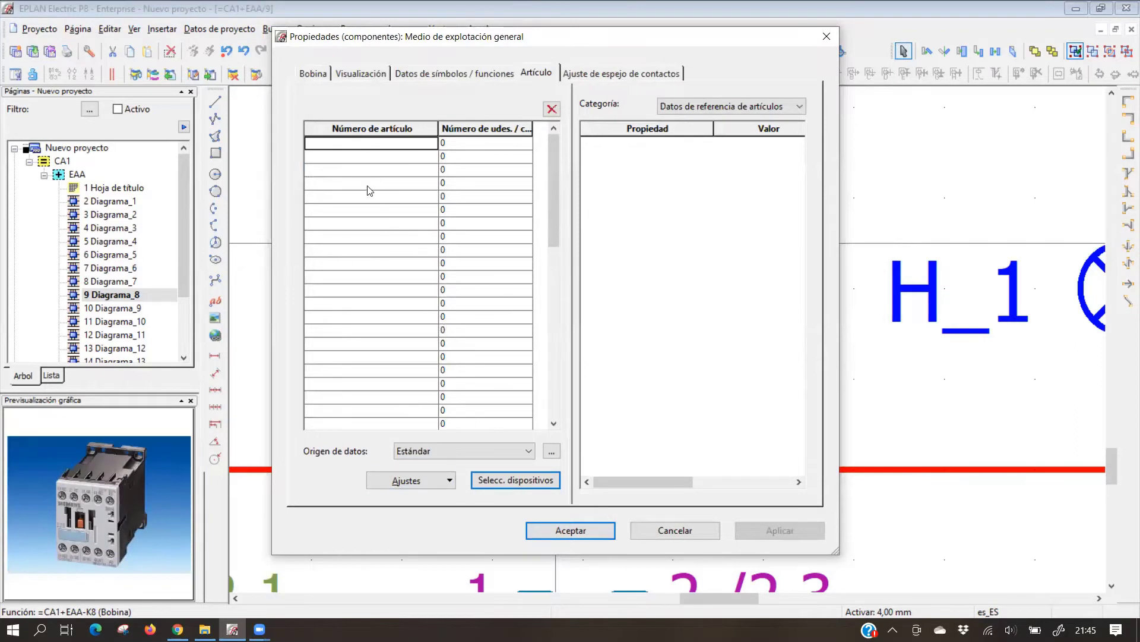
Go through the empty article number rows of coil K8, close its properties and return to the schematic
click(319, 144)
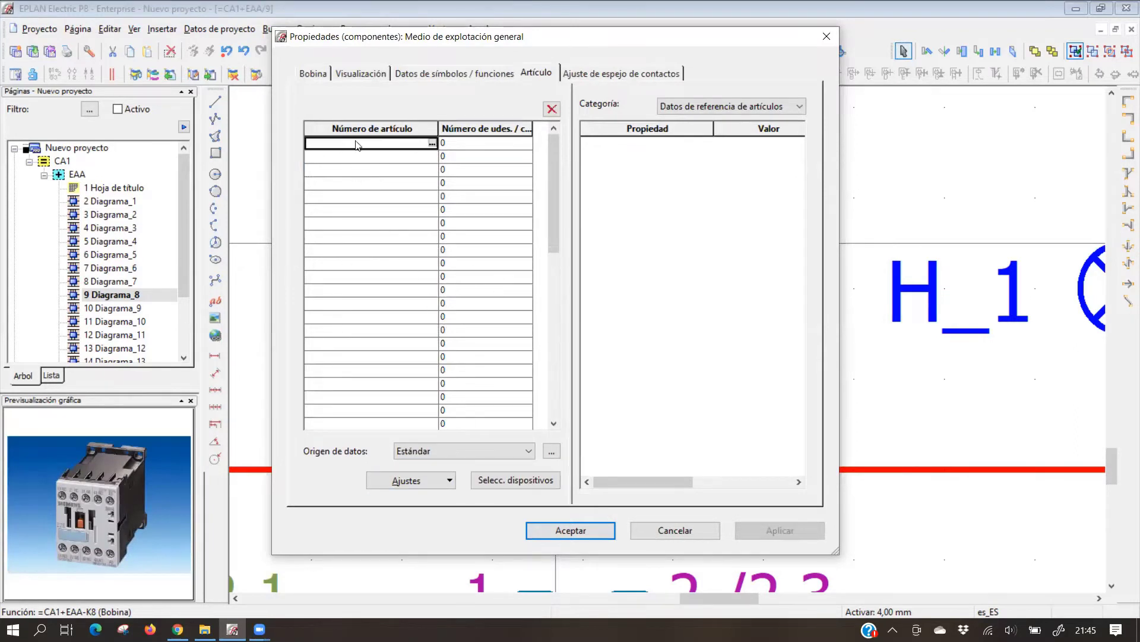
click(365, 156)
click(364, 170)
click(363, 182)
click(362, 196)
click(359, 223)
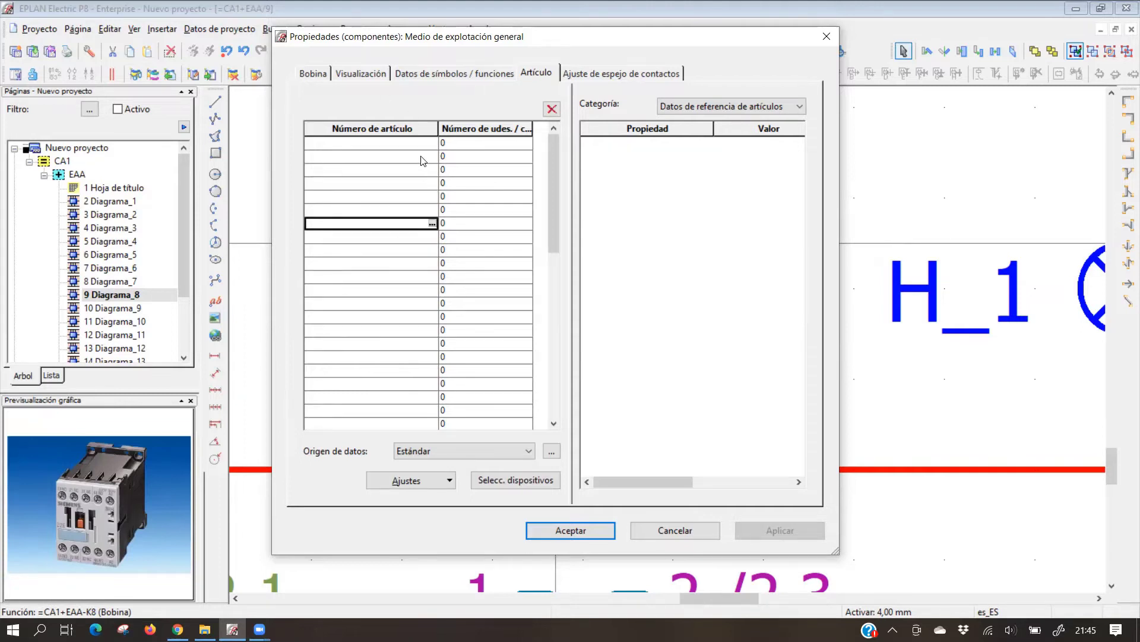
click(826, 36)
scroll(470, 223, down, 2)
scroll(470, 223, up, 1)
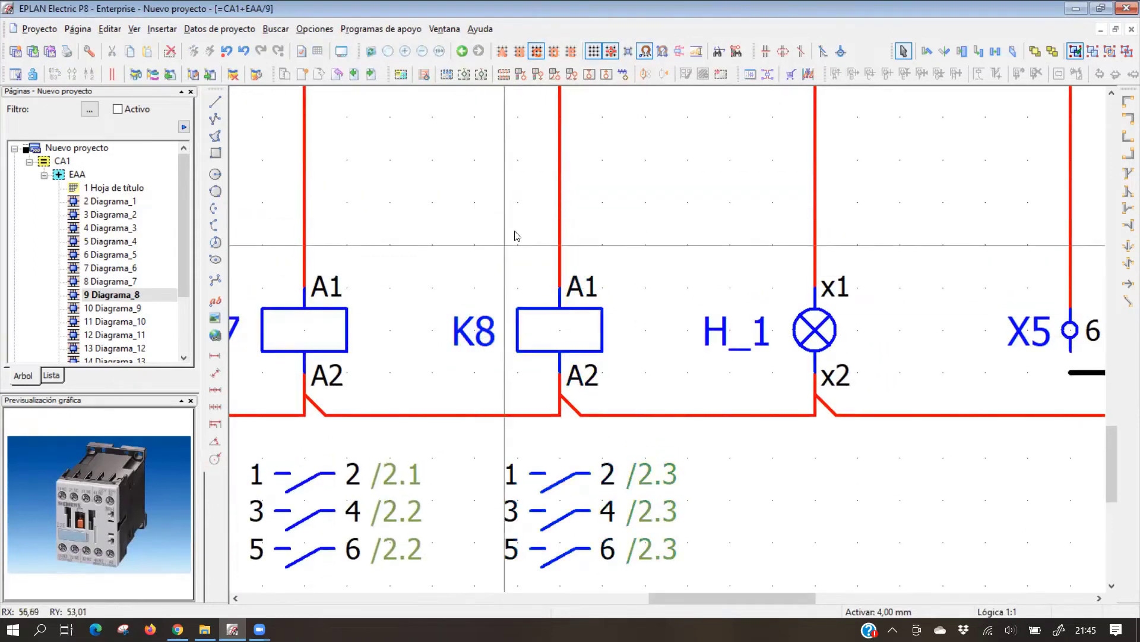
click(369, 30)
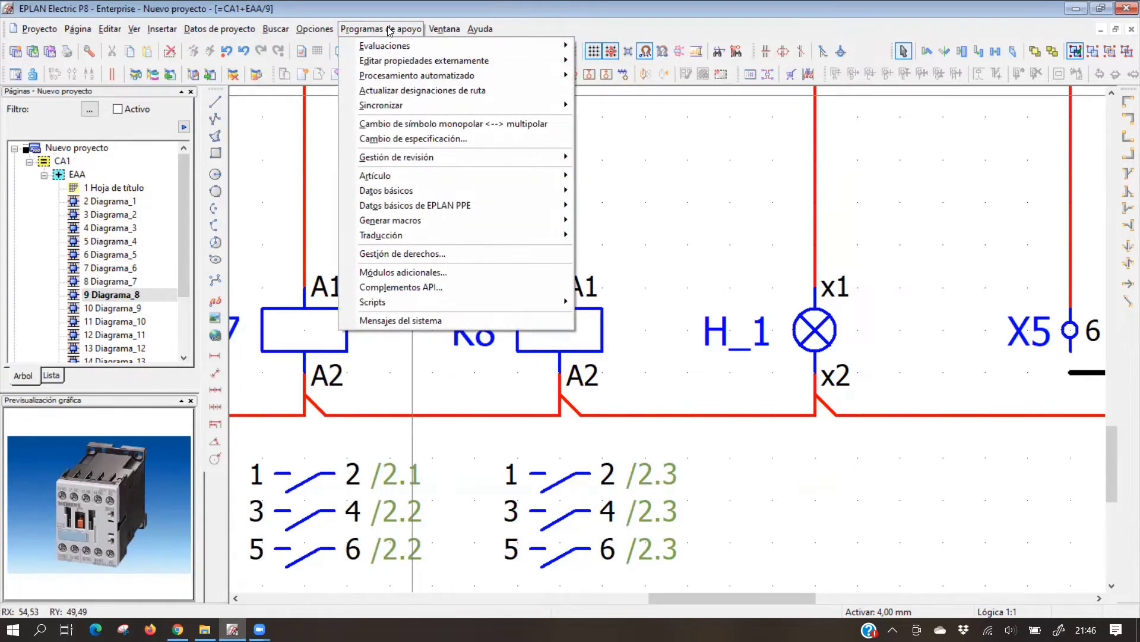
mouse_move(521, 176)
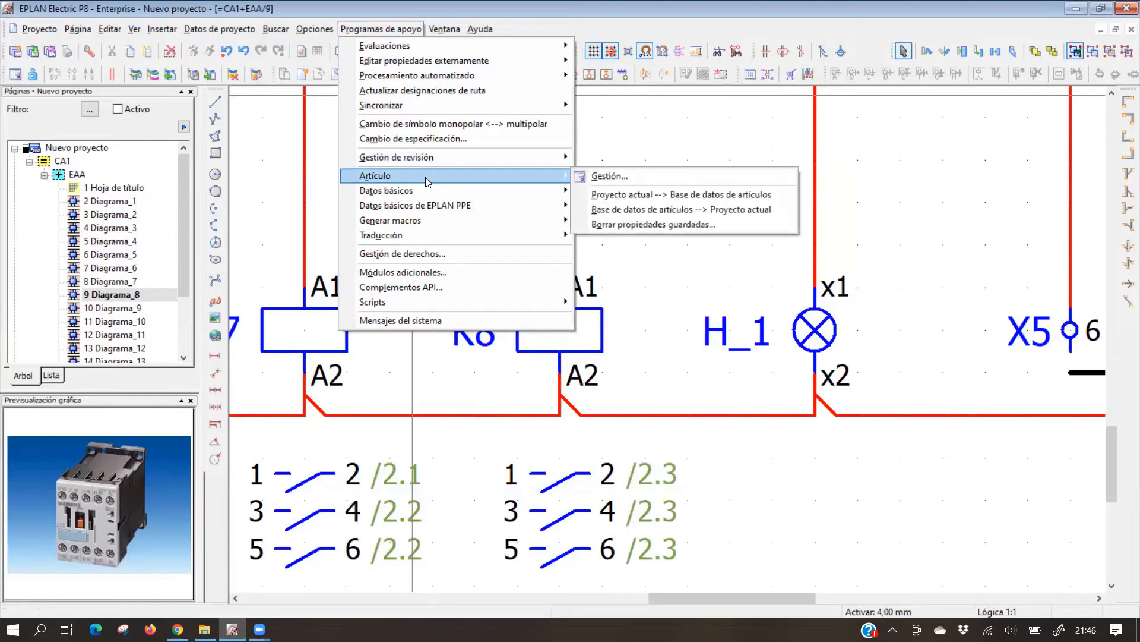
click(626, 180)
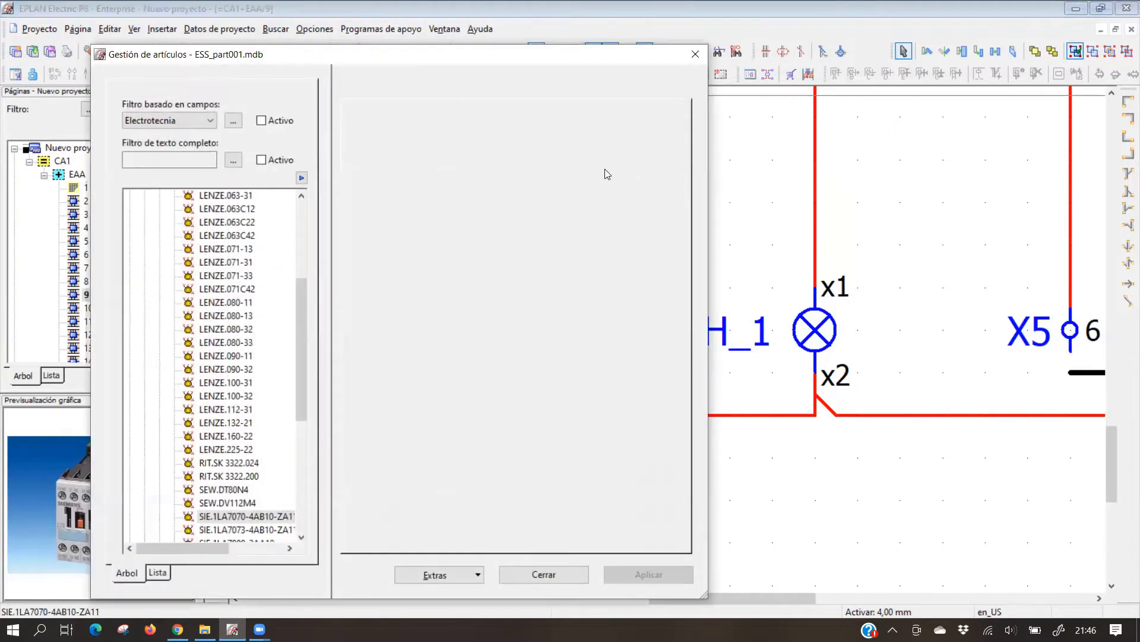
click(694, 54)
Open the article management and collapse its tree to the top-level product groups
click(381, 30)
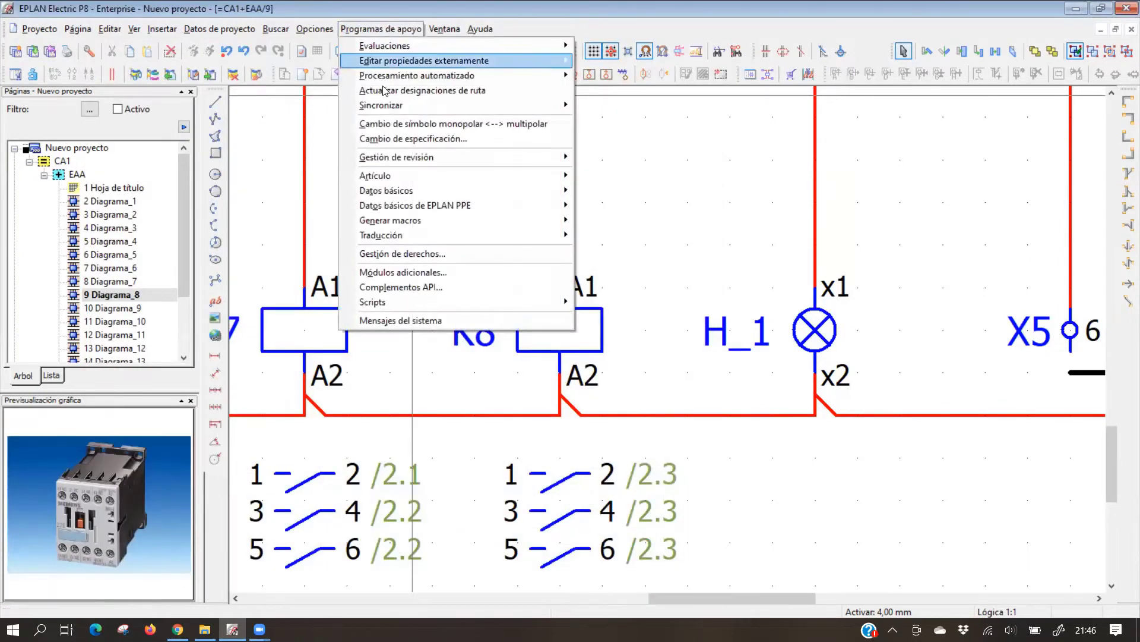
mouse_move(406, 183)
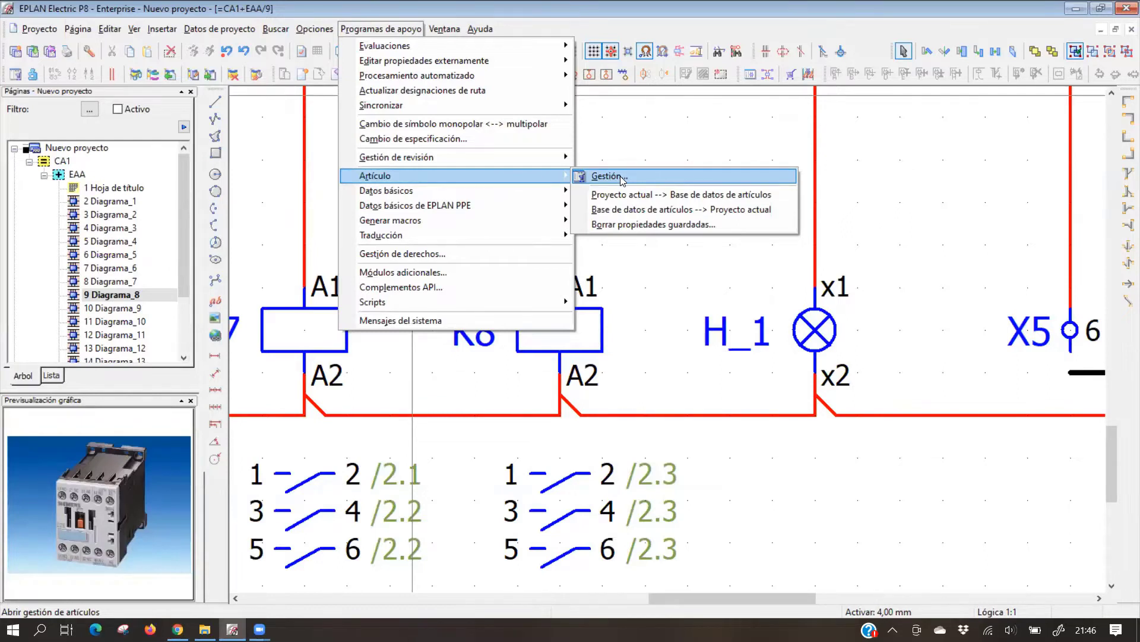
click(622, 177)
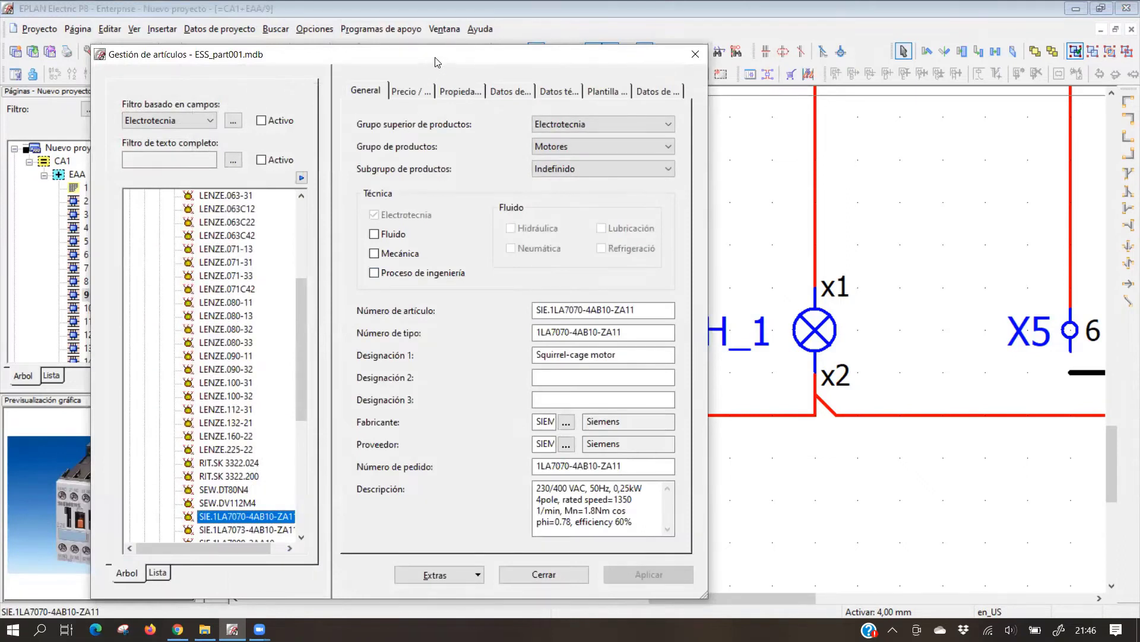
drag(439, 64, 451, 34)
drag(317, 300, 315, 249)
click(171, 246)
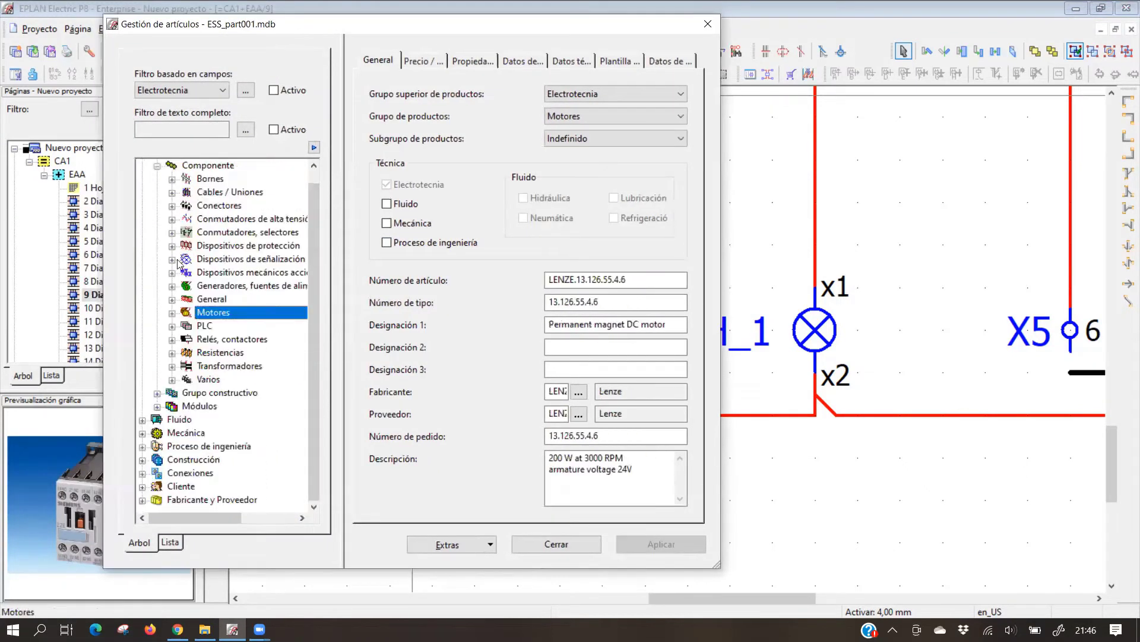
click(157, 166)
click(142, 166)
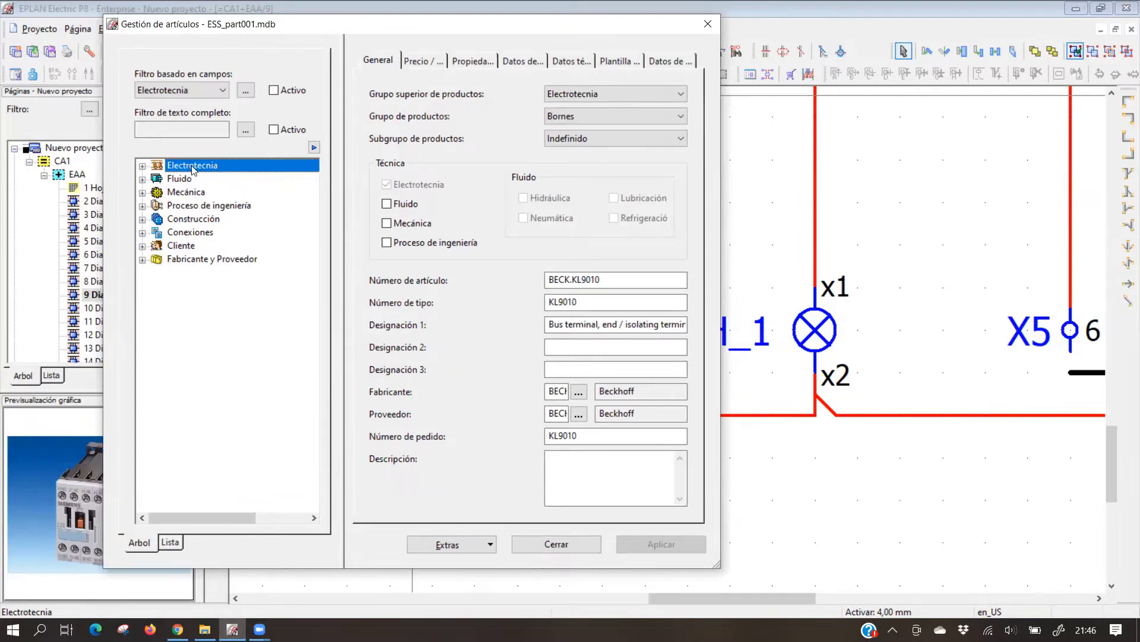
Expand the Componente group under Electrotecnia, view Bornes, Cables / Uniones and Conectores, and close the article management
click(143, 167)
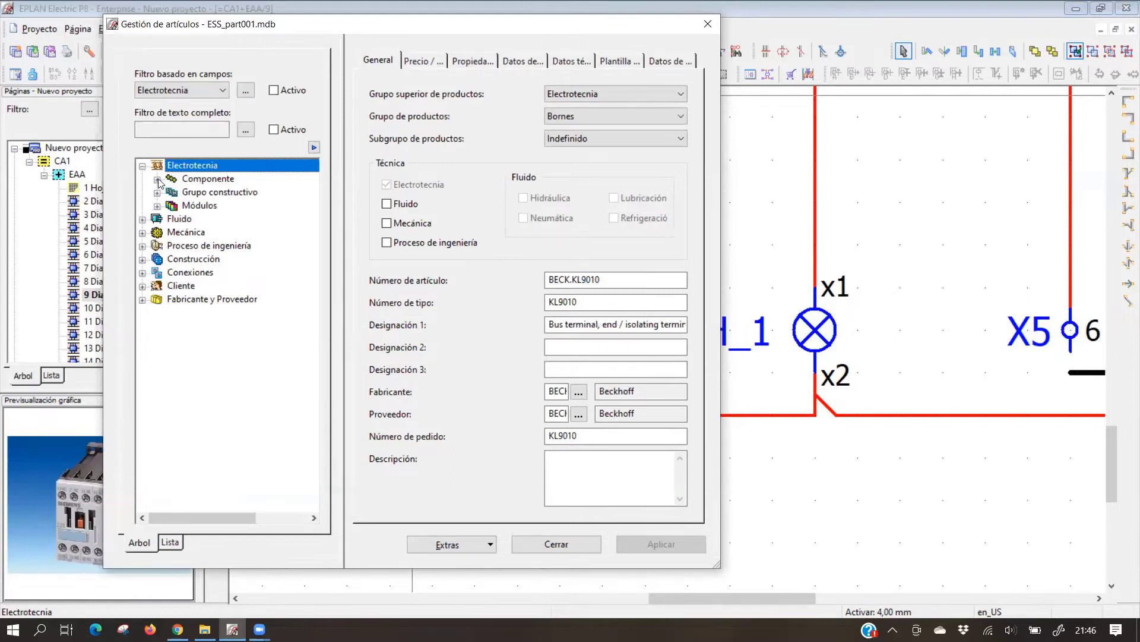
click(157, 179)
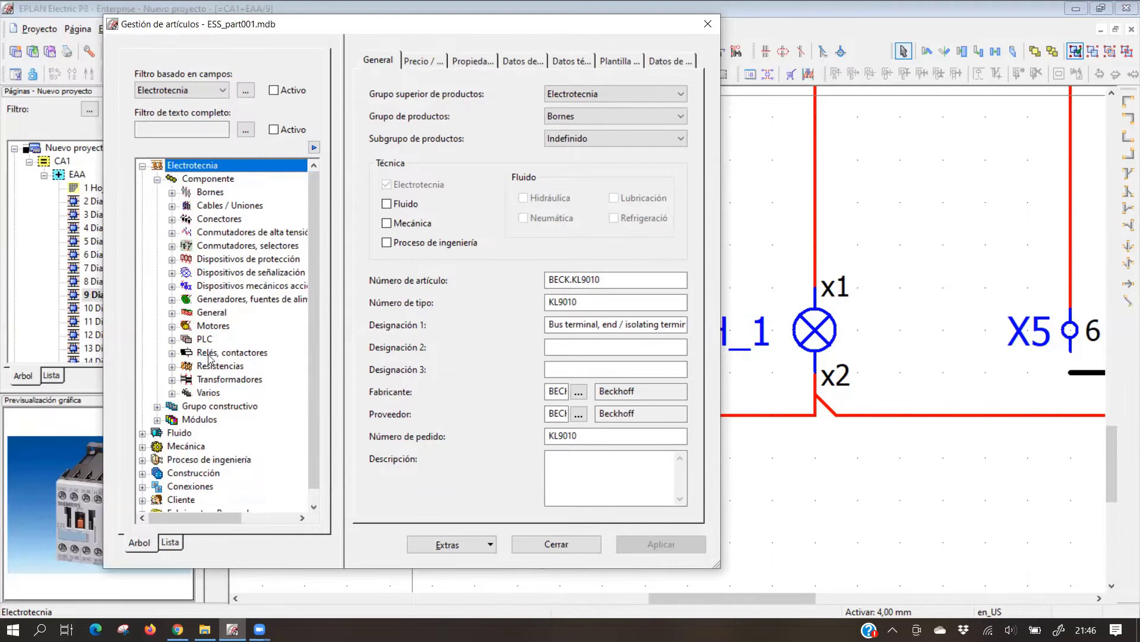
click(215, 196)
click(217, 206)
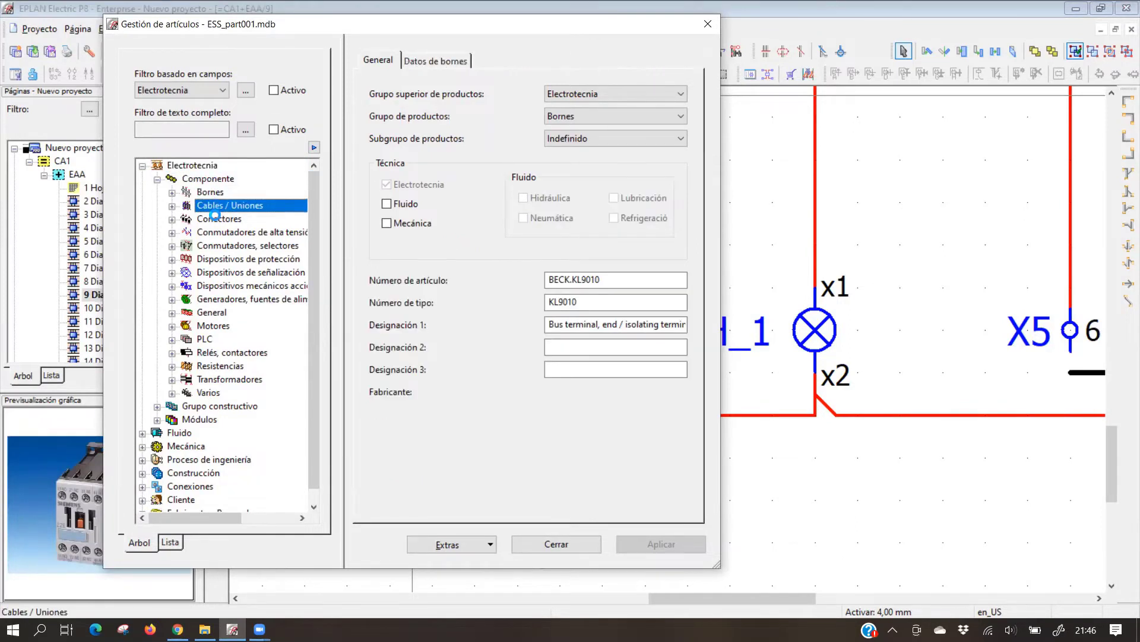
click(218, 219)
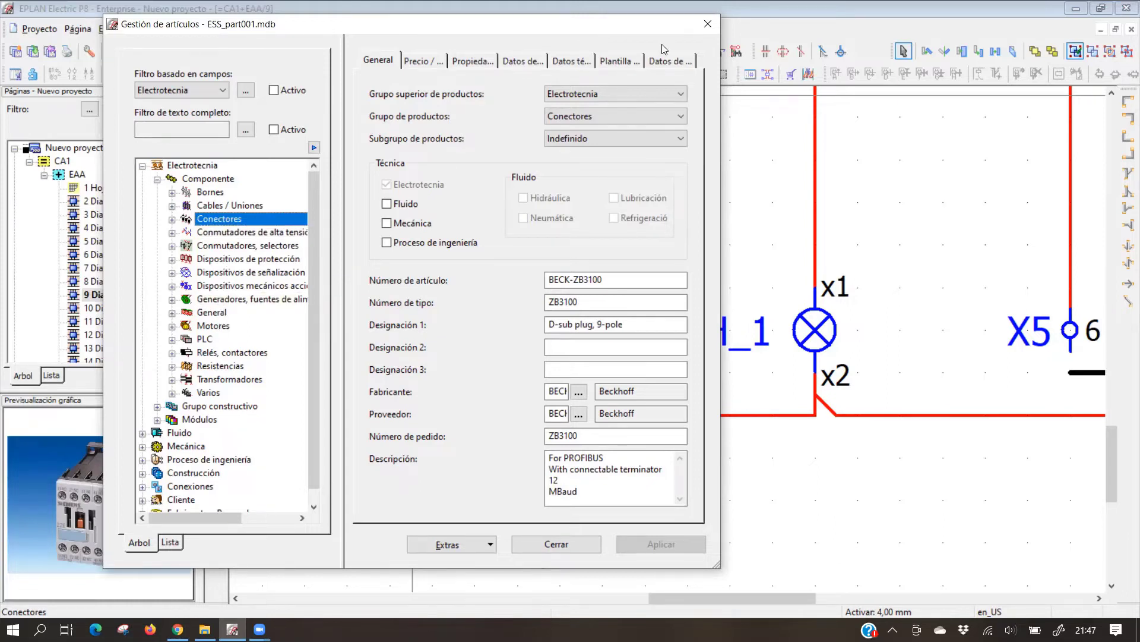
click(707, 23)
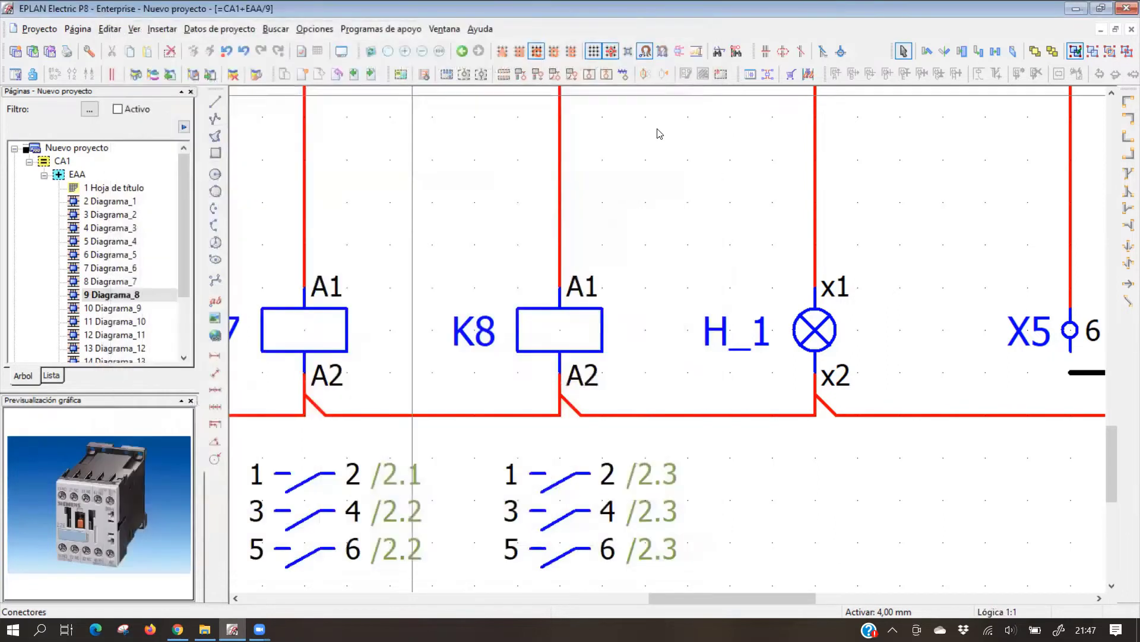
Open the symbol selection, view the Bobinas, contactos y circuitos protectores symbols, and close it without inserting any
right_click(663, 173)
click(694, 243)
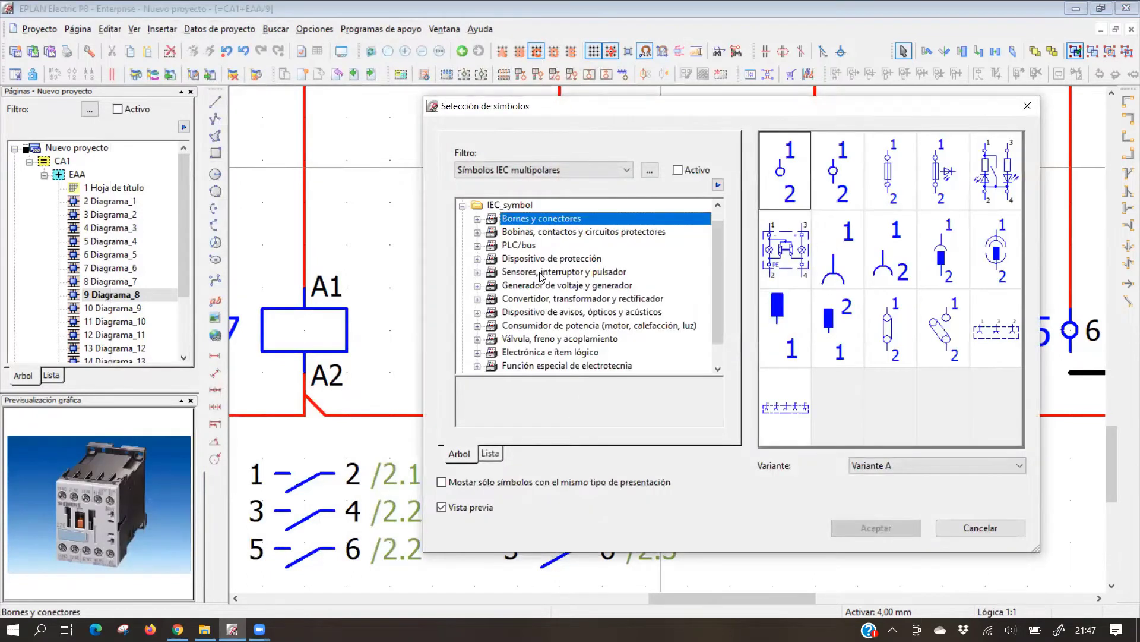
click(518, 233)
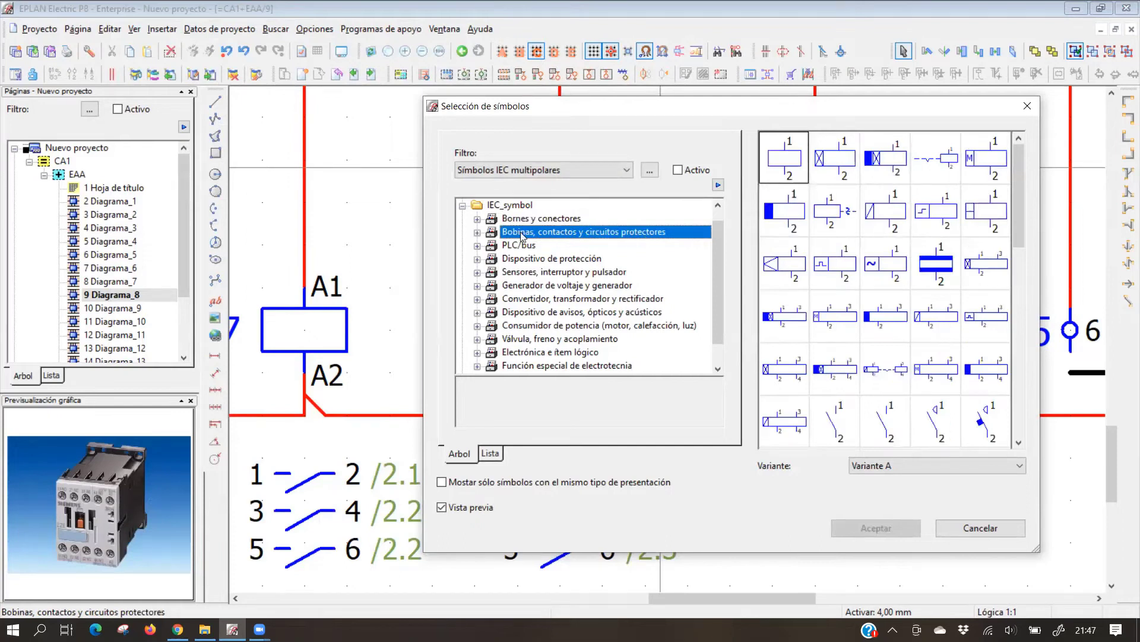
click(1027, 106)
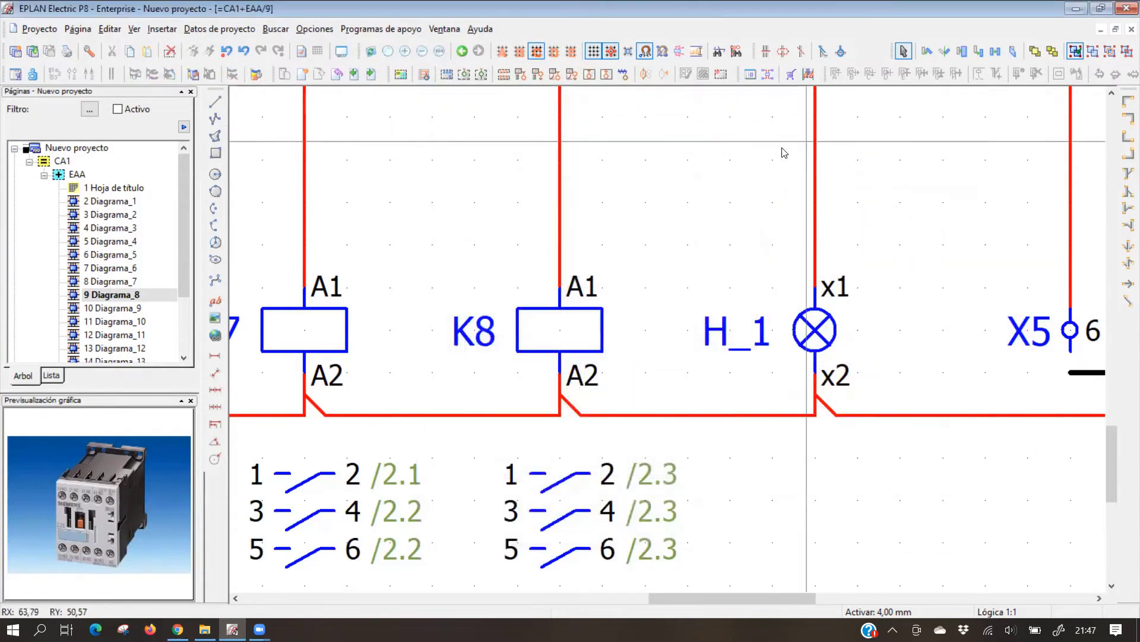
Reopen the article management and bring up the Relés, contactores product group
click(380, 29)
mouse_move(509, 174)
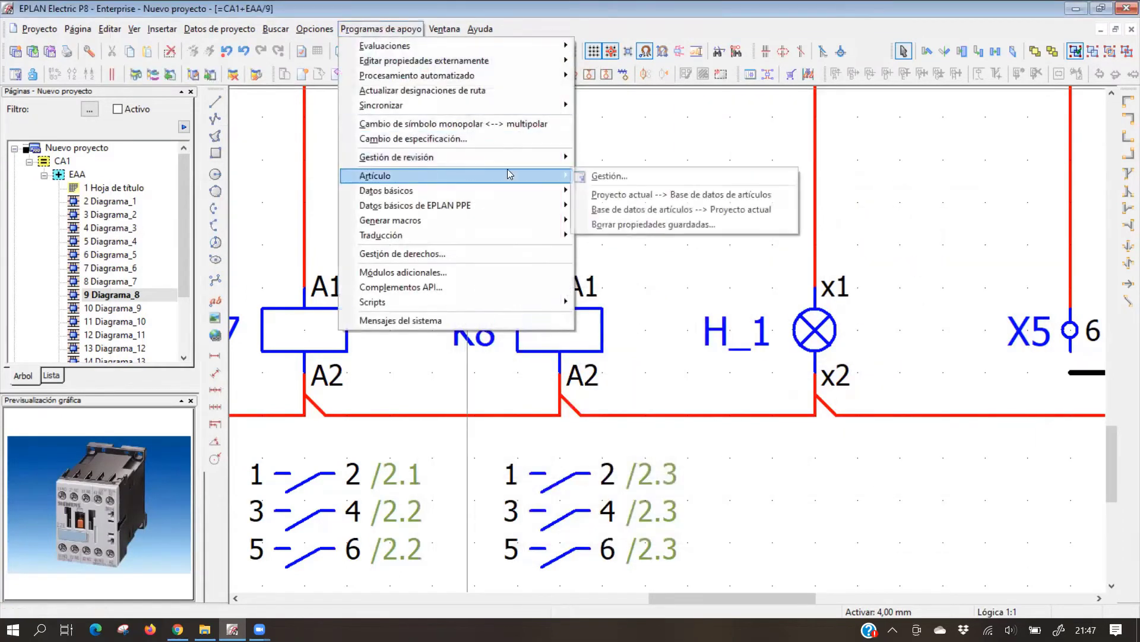
click(602, 176)
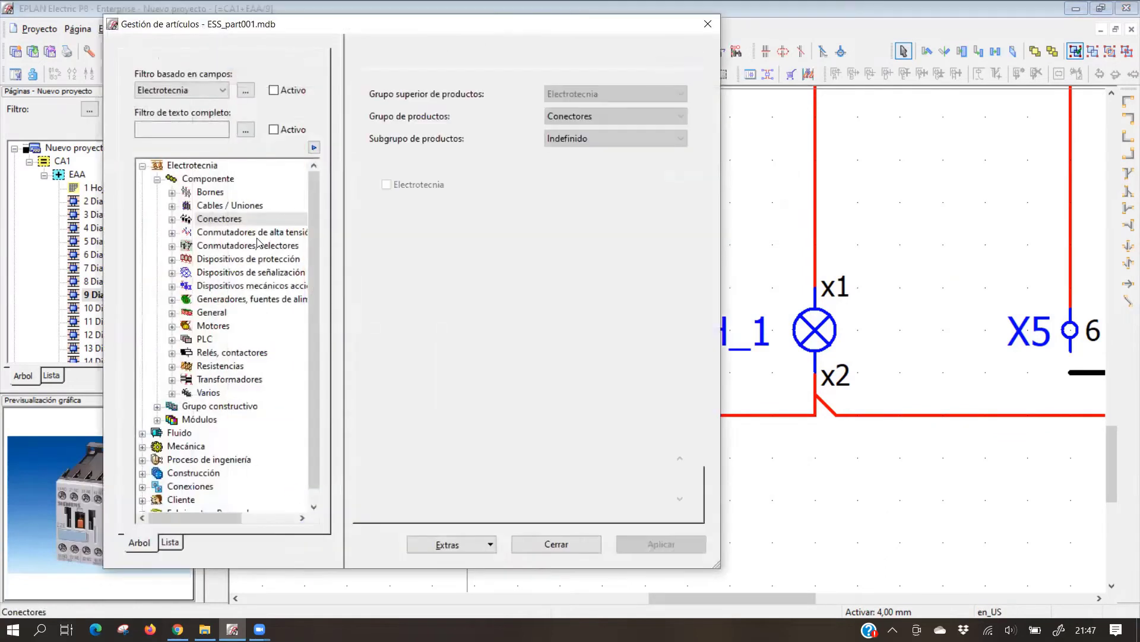
click(267, 354)
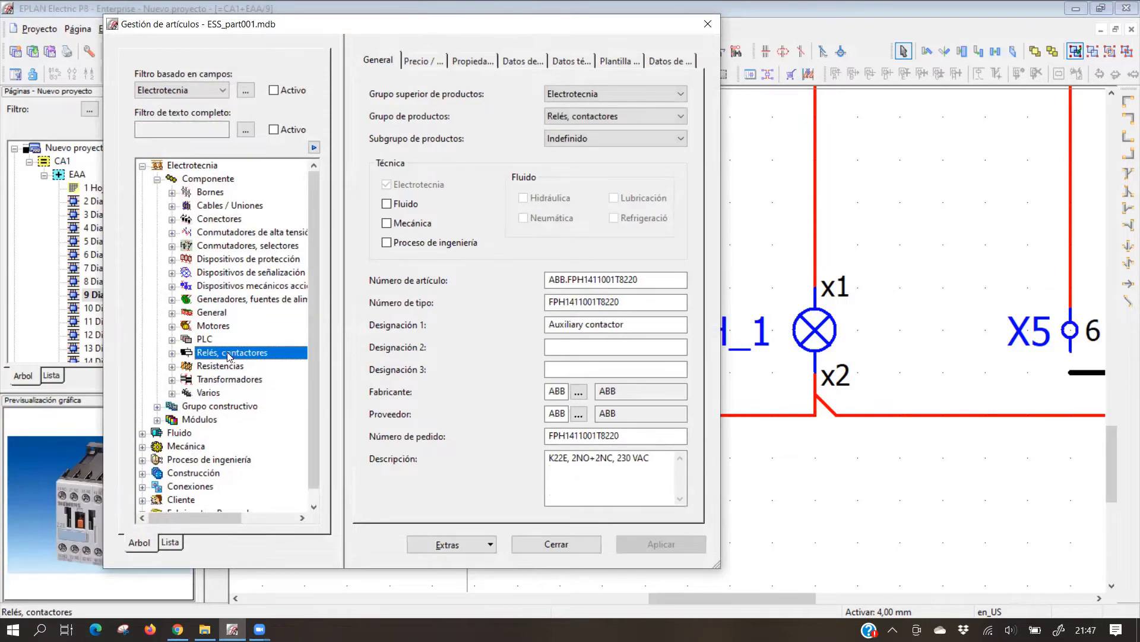
scroll(291, 314, down, 1)
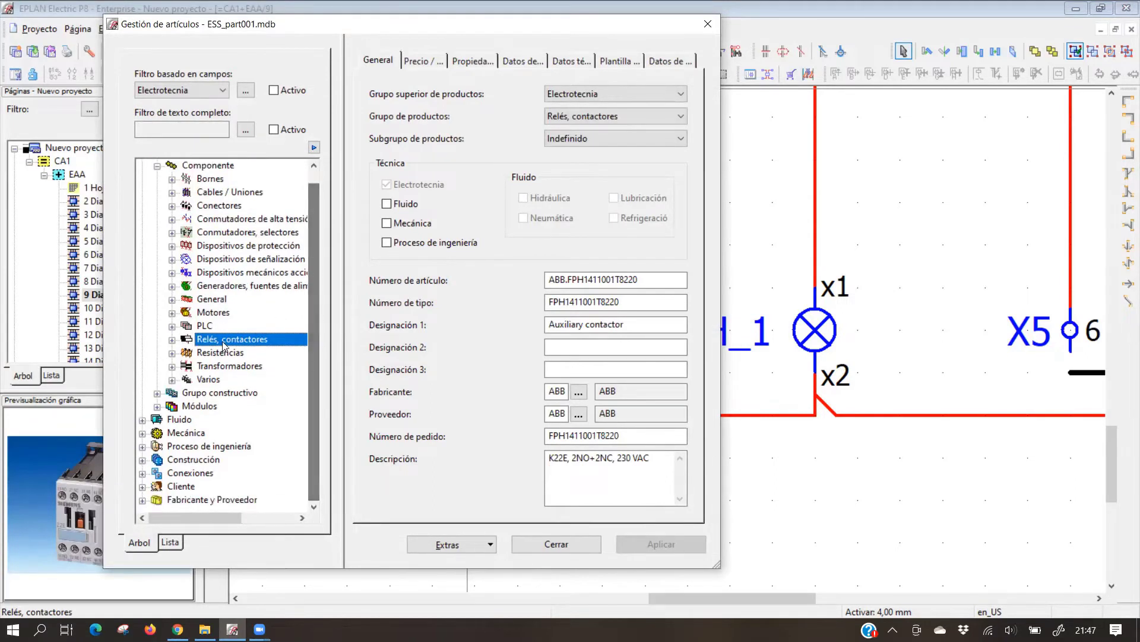
Expand the Relés, contactores group in the article tree and select the article ABB.GJL1211001R0101
click(172, 340)
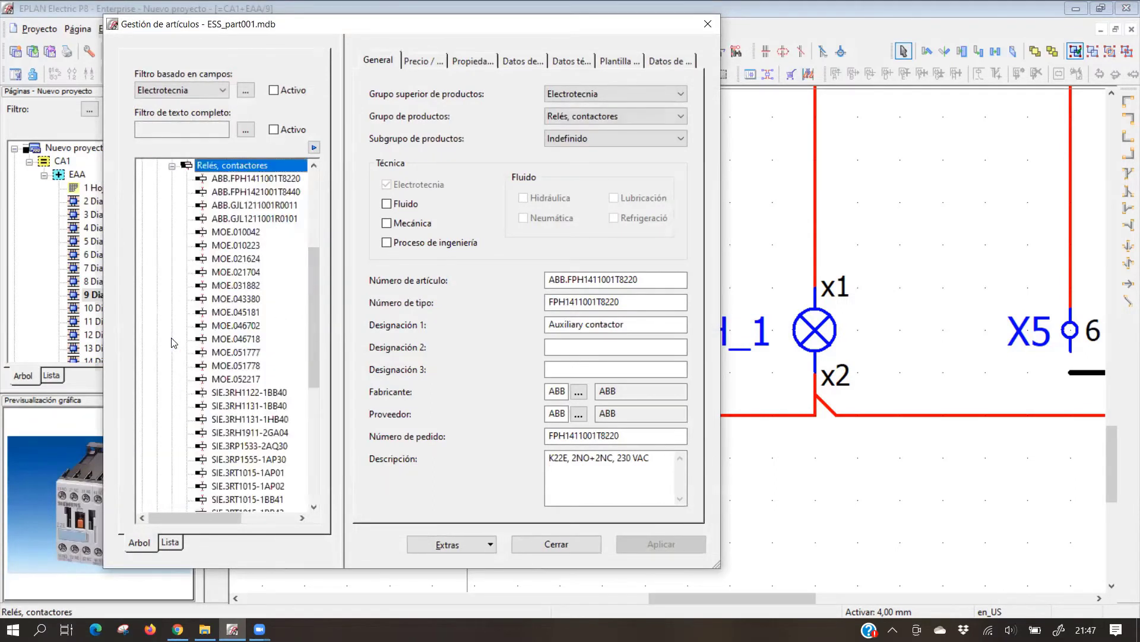
click(253, 180)
mouse_move(313, 271)
mouse_down()
mouse_move(309, 380)
mouse_move(314, 253)
mouse_up()
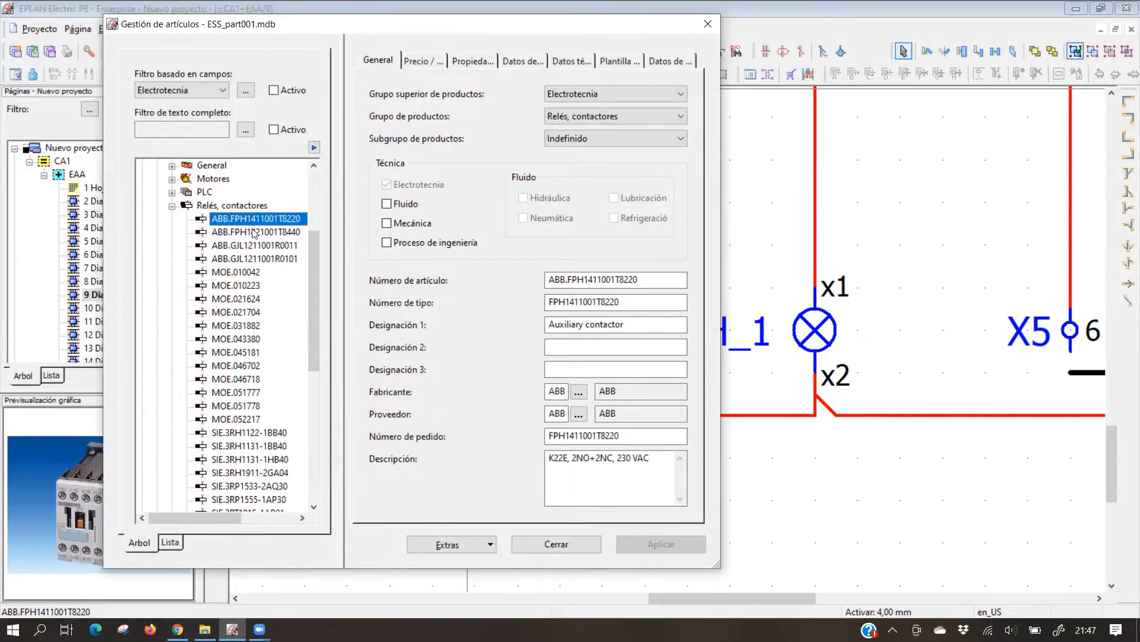
click(243, 259)
scroll(256, 270, down, 1)
scroll(256, 271, up, 1)
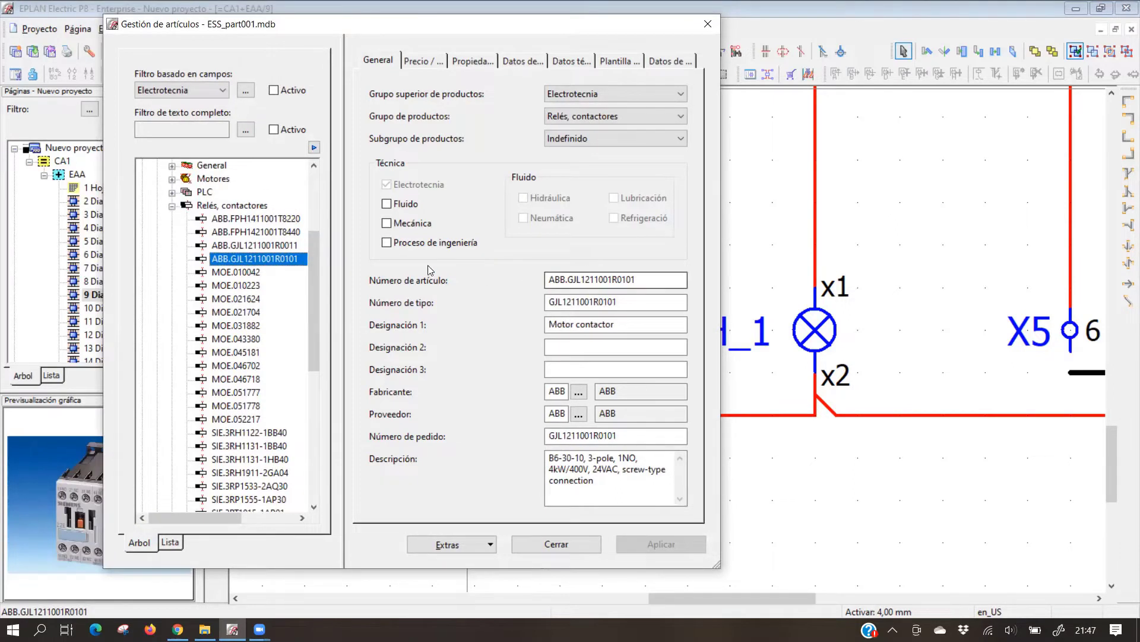
Inspect the available options for the article's upper product group, product group and subgroup without changing them
click(380, 61)
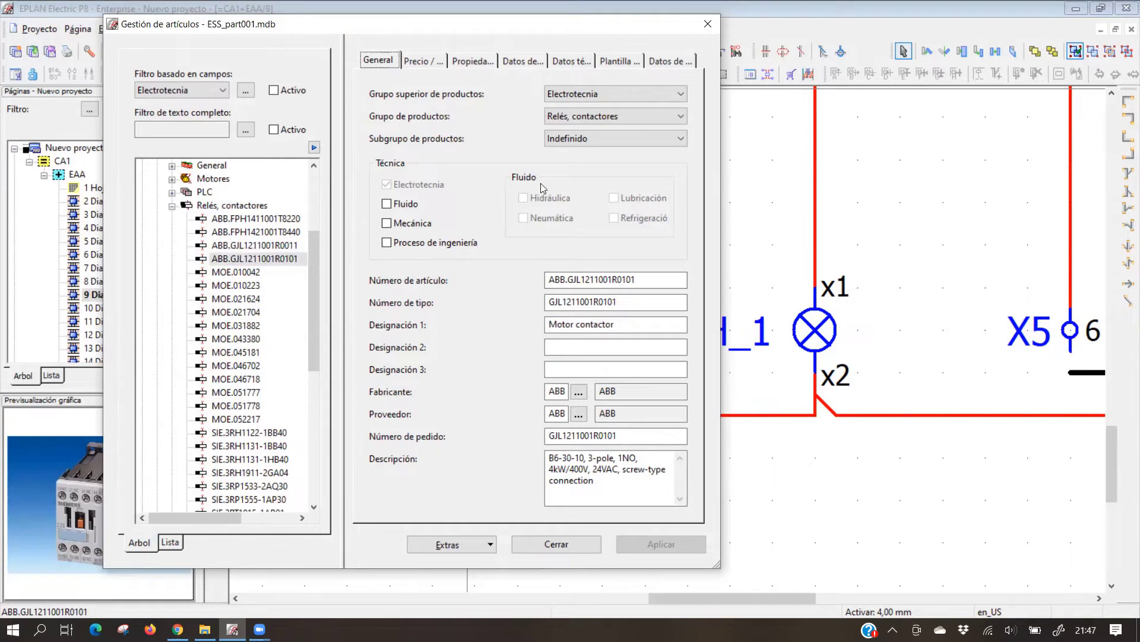
click(586, 93)
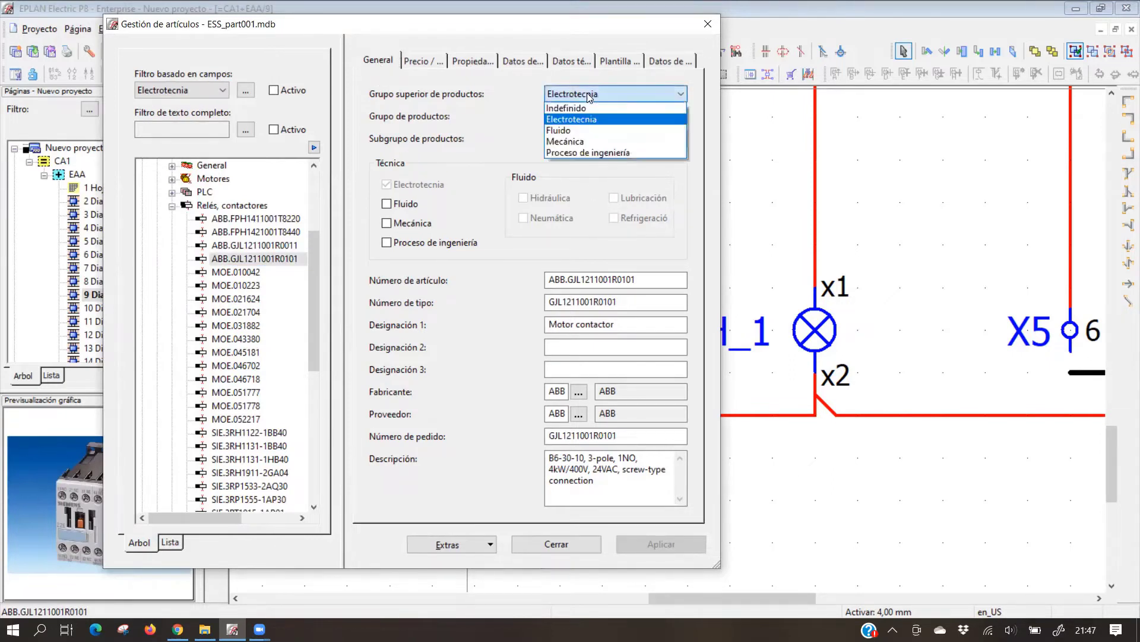
click(581, 120)
click(615, 115)
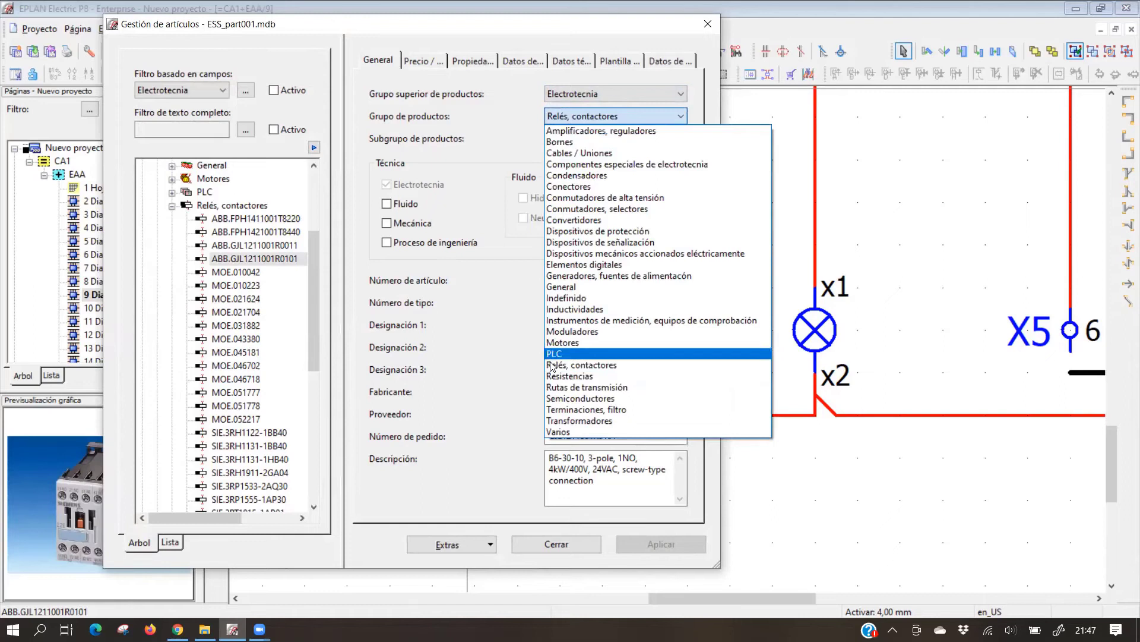
click(470, 192)
click(565, 141)
click(471, 171)
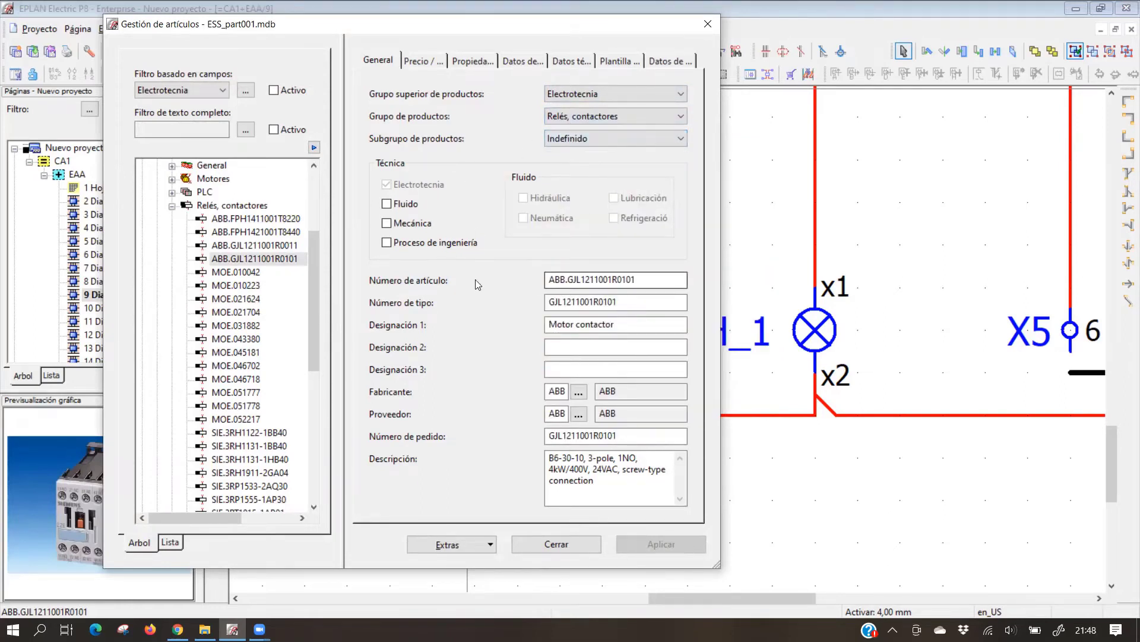
Review the contactor's type number and first designation, and view the lists of available manufacturers and suppliers without changing the selection
drag(619, 302, 545, 301)
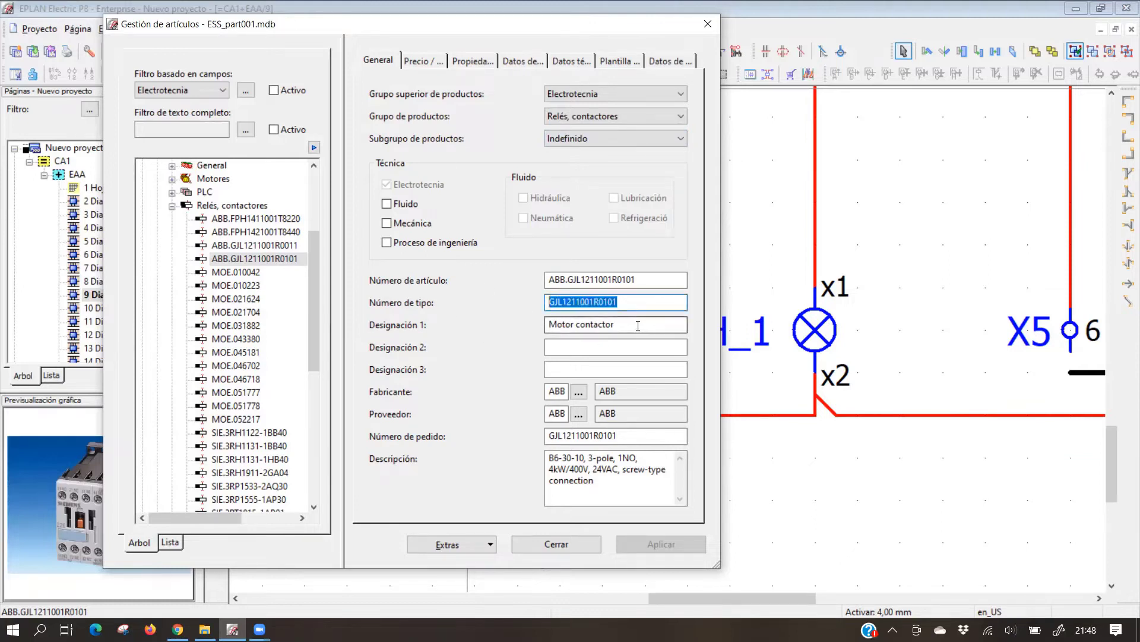
key(Tab)
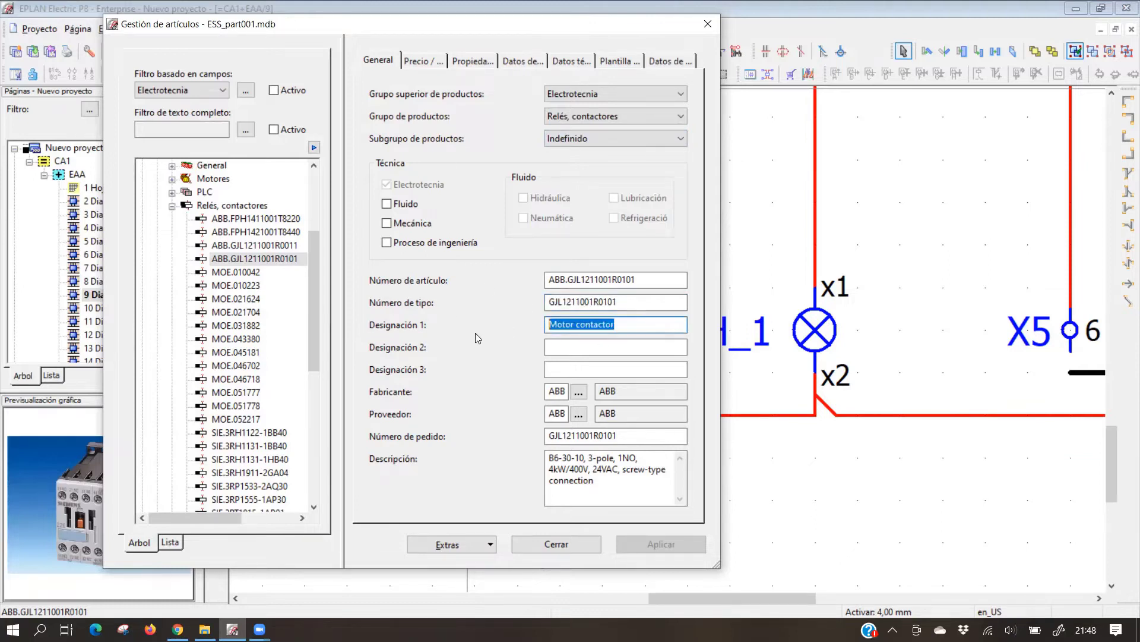
click(579, 393)
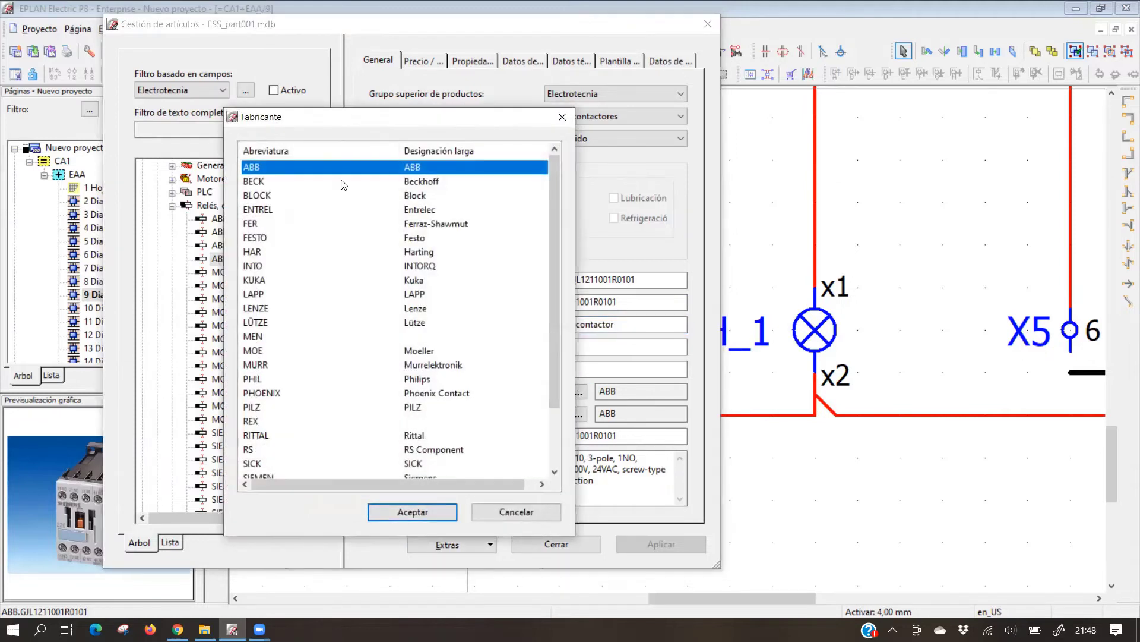
mouse_move(552, 221)
mouse_down()
mouse_move(553, 305)
mouse_move(552, 221)
mouse_up()
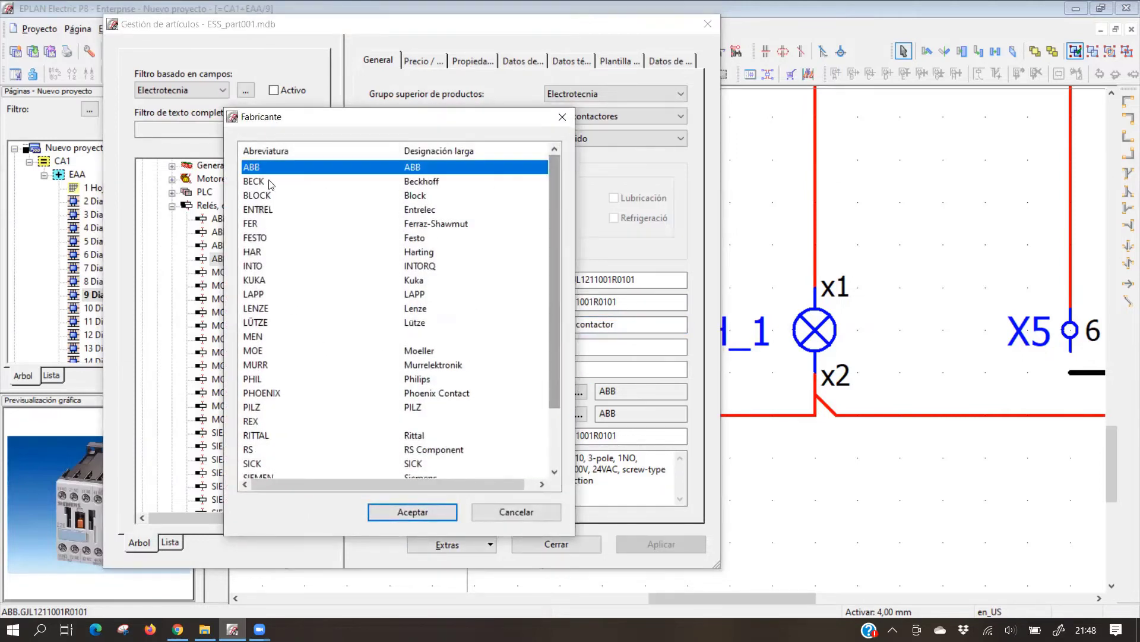
click(516, 512)
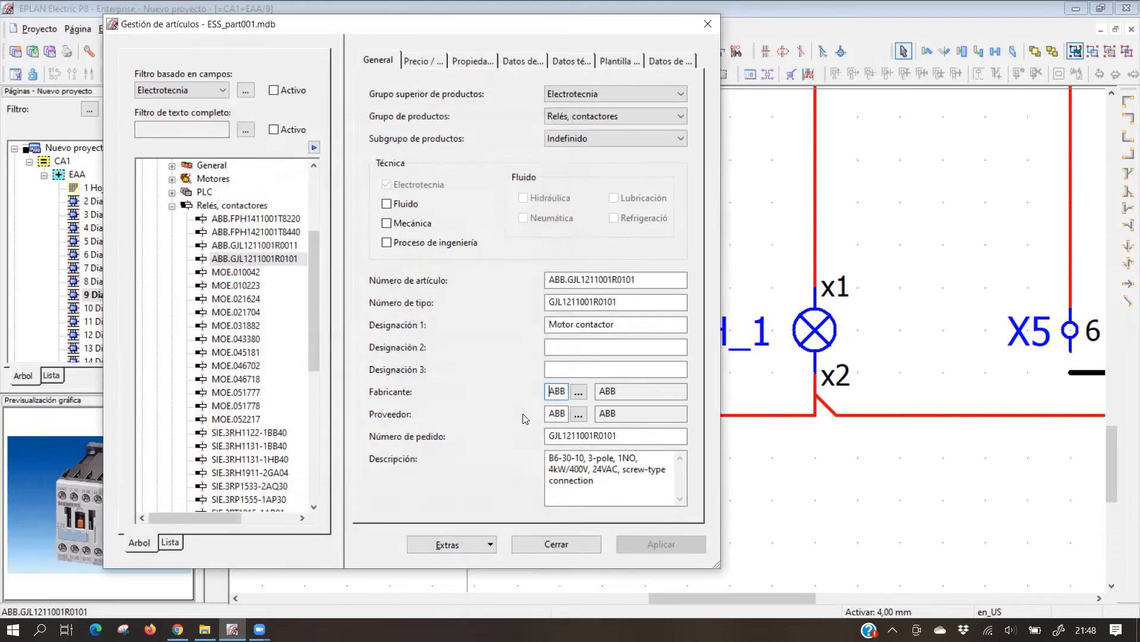
click(579, 413)
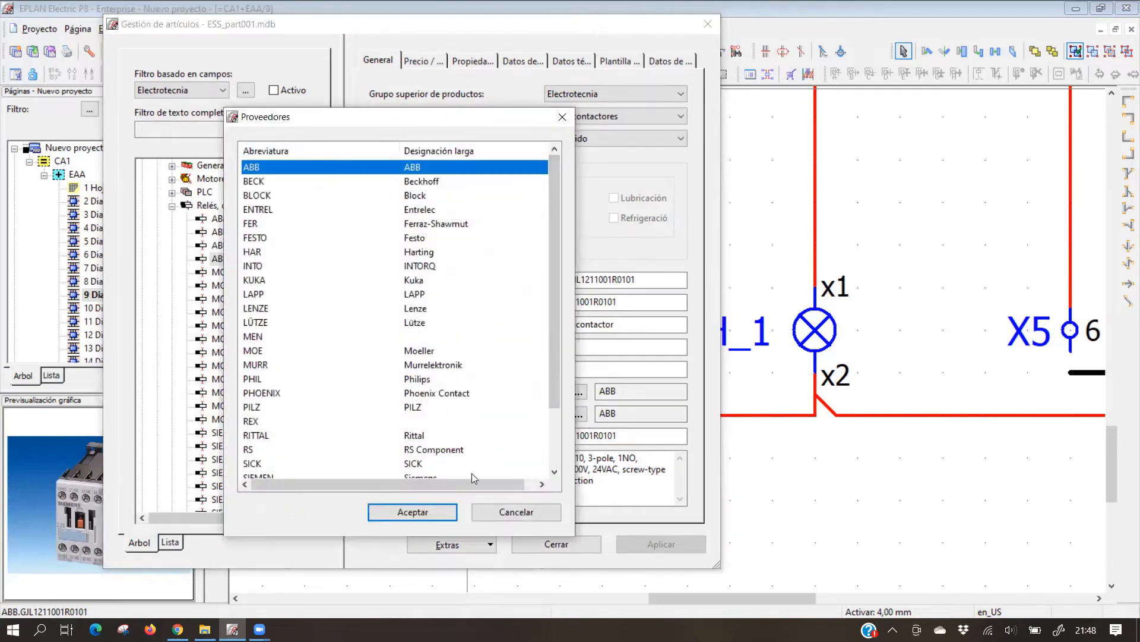
click(501, 510)
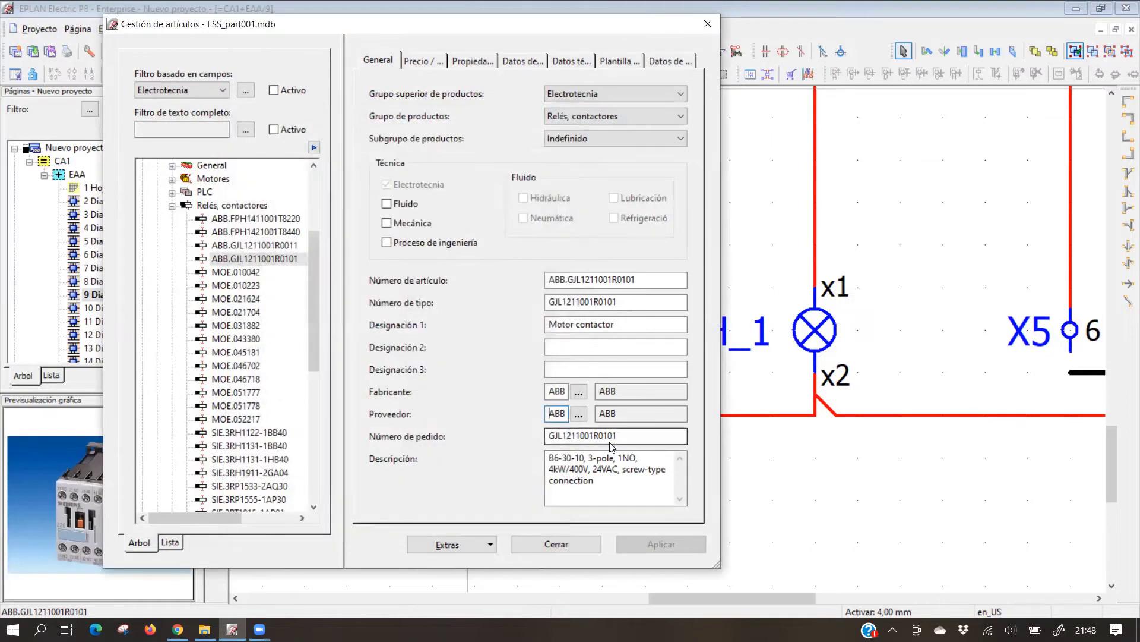
Examine the contactor's order number, article number and description text in its general data
double_click(620, 435)
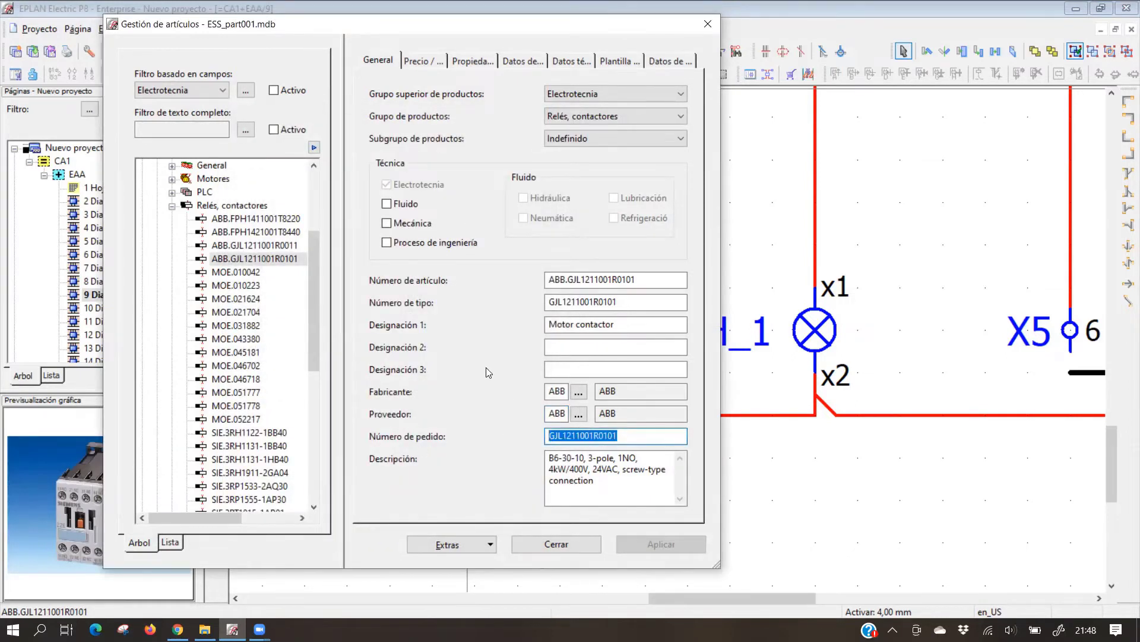
drag(637, 279, 548, 280)
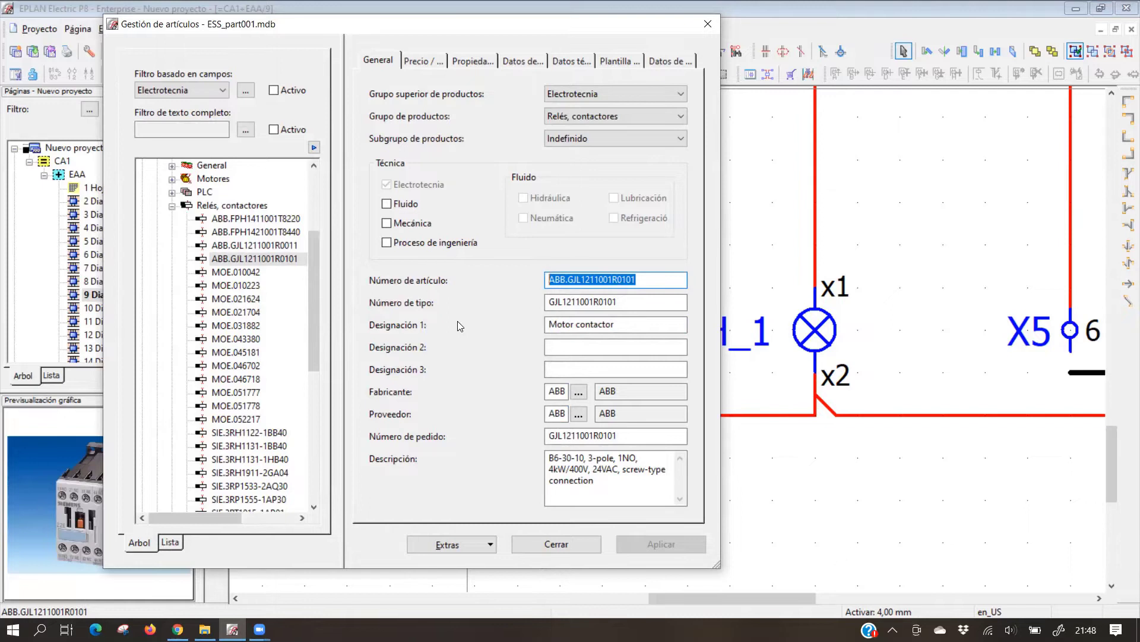
click(600, 279)
drag(569, 279, 638, 279)
drag(595, 481, 551, 455)
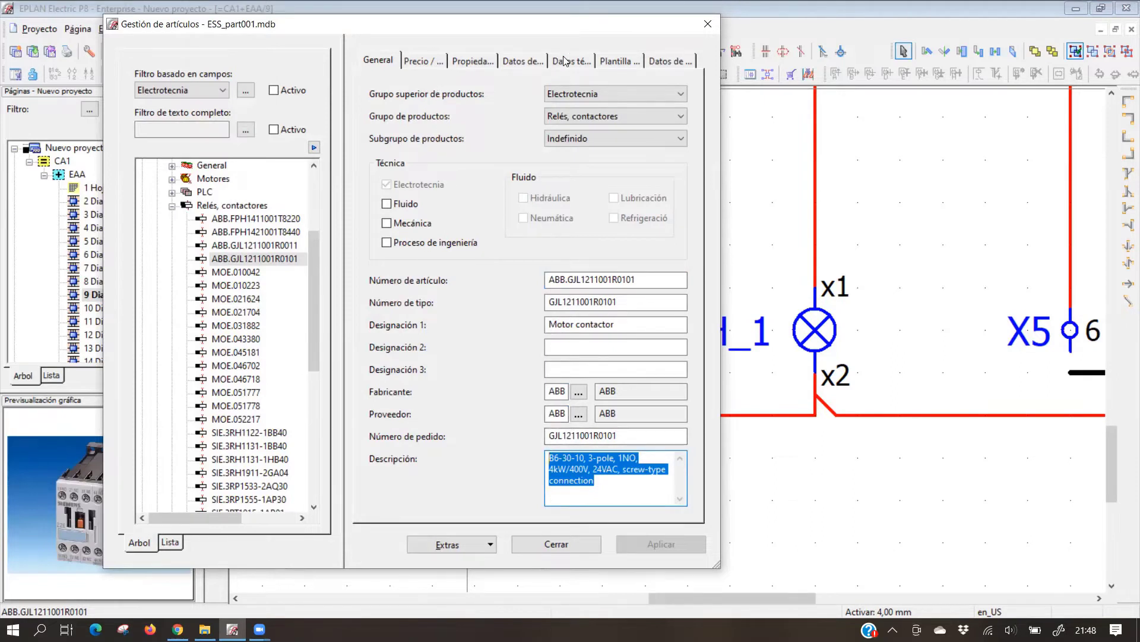
Review the contactor's price and certification data, its free properties, and its weight, dimensions and mounting data
click(423, 61)
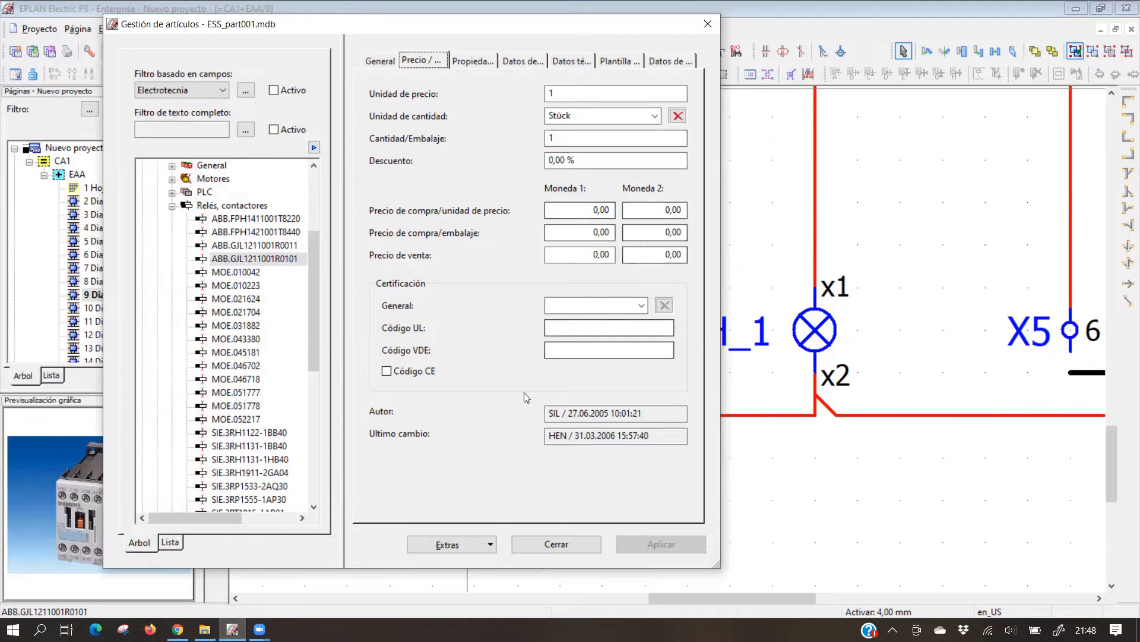
click(473, 62)
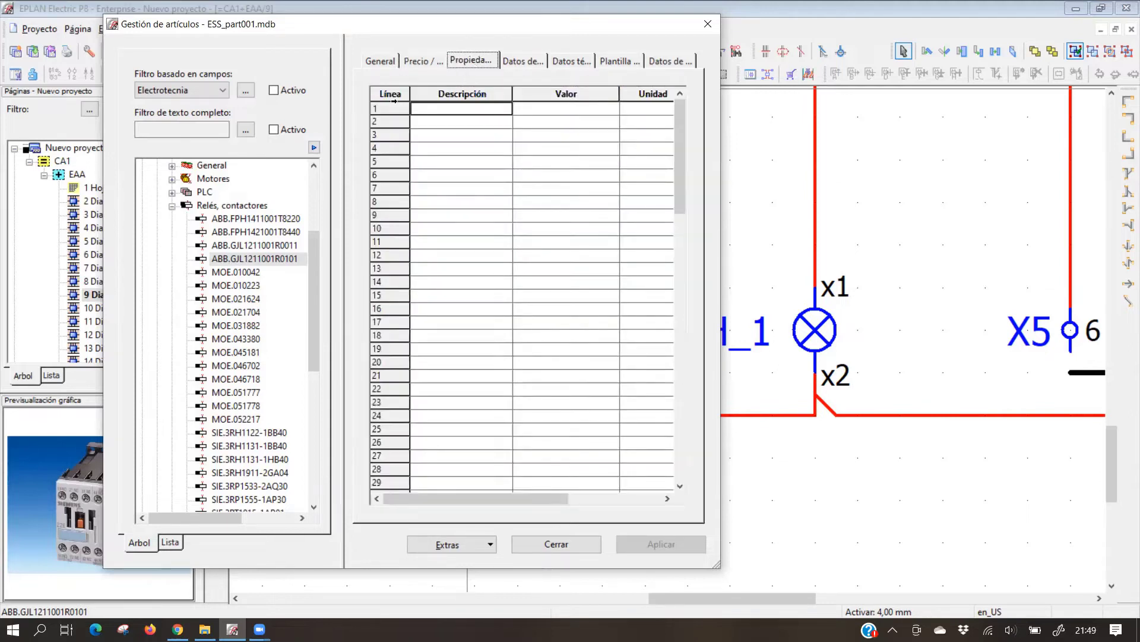
click(522, 60)
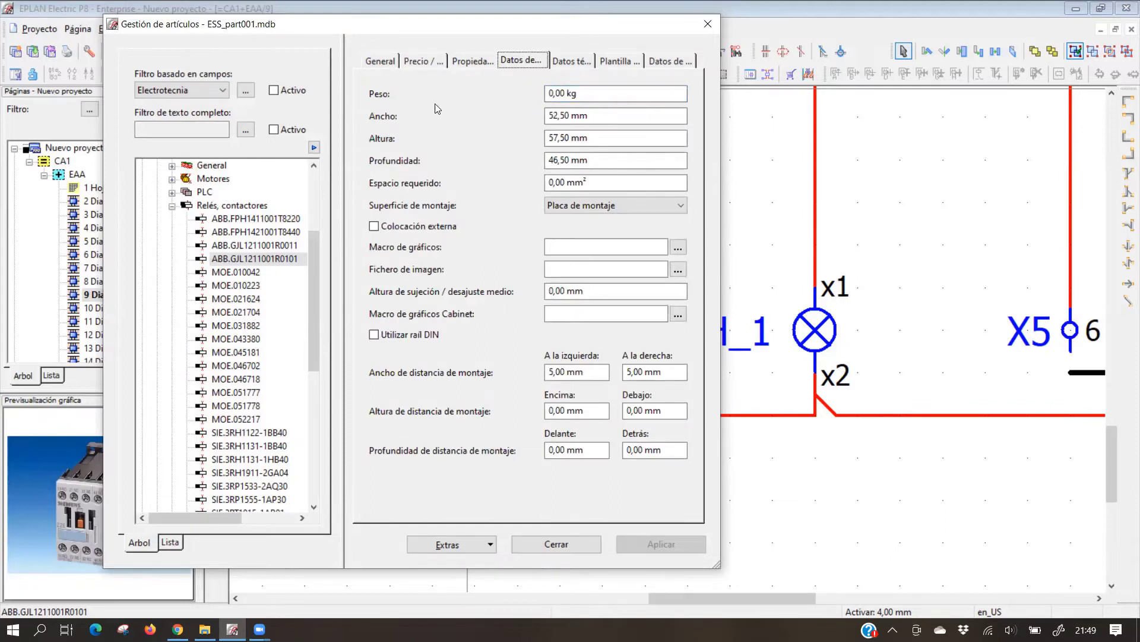
key(Tab)
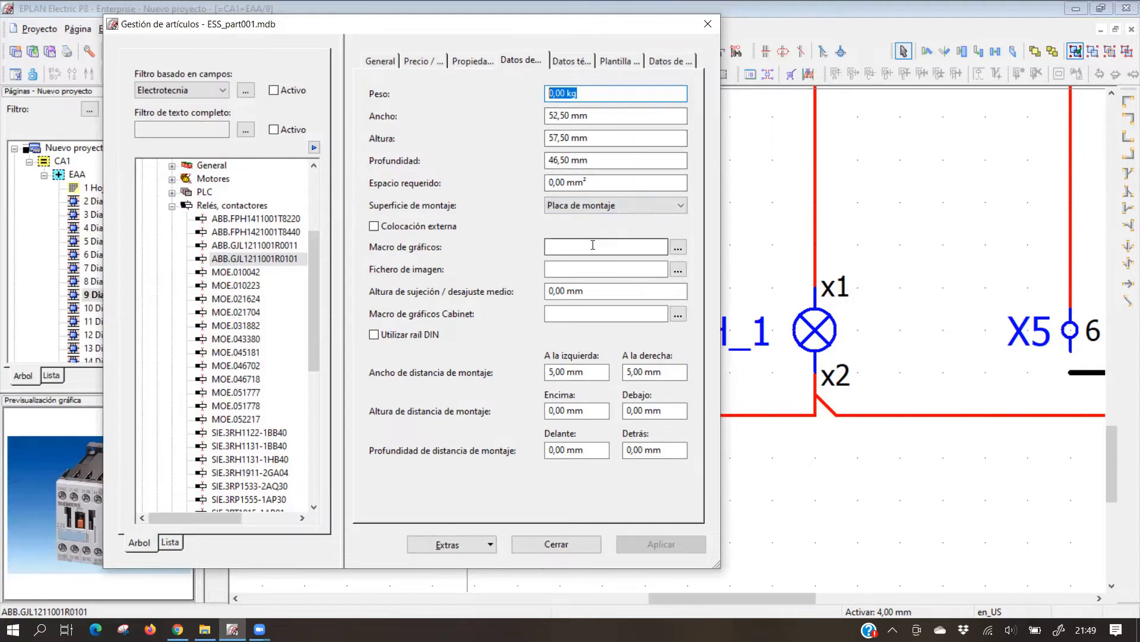
Examine the contactor's identifying letter, function template and coil and contact data, and return to its general data
click(573, 62)
double_click(539, 160)
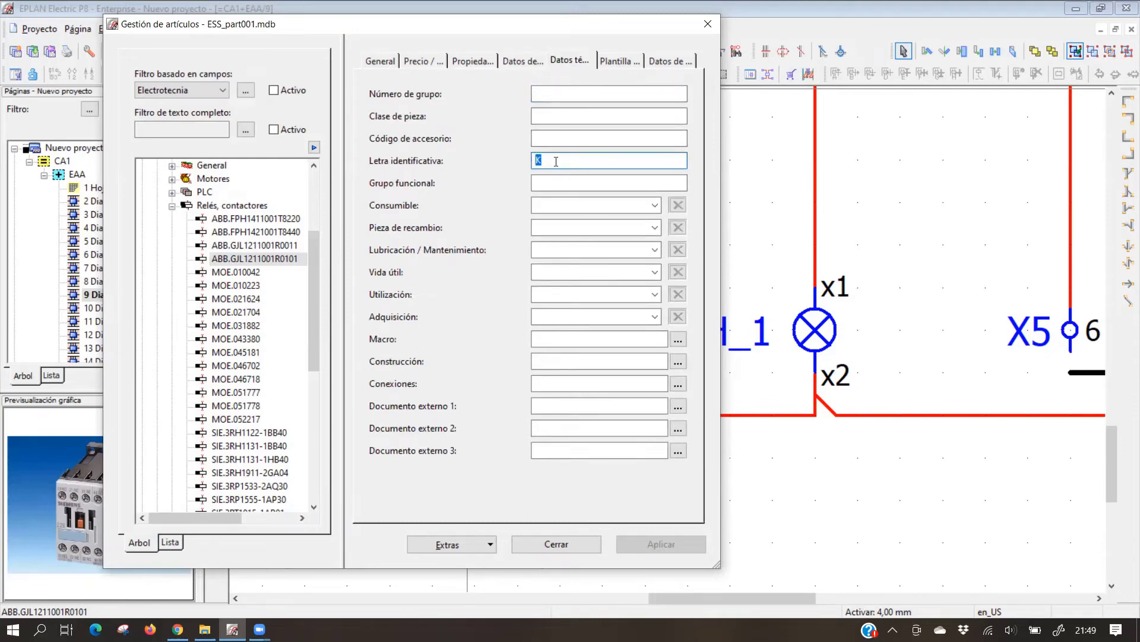
double_click(579, 165)
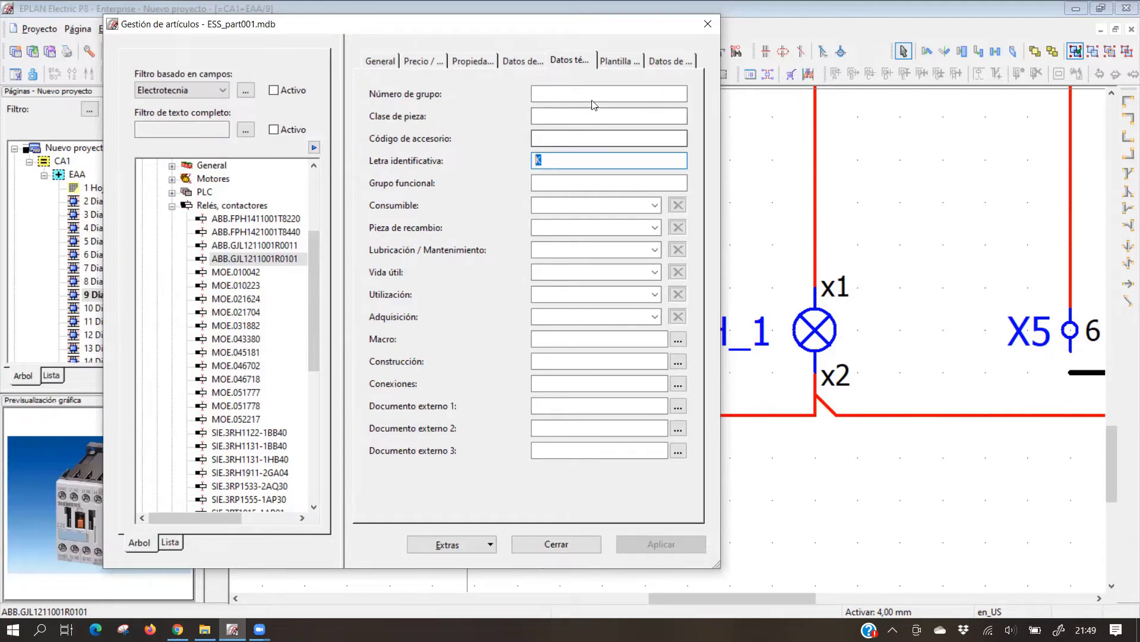
click(613, 62)
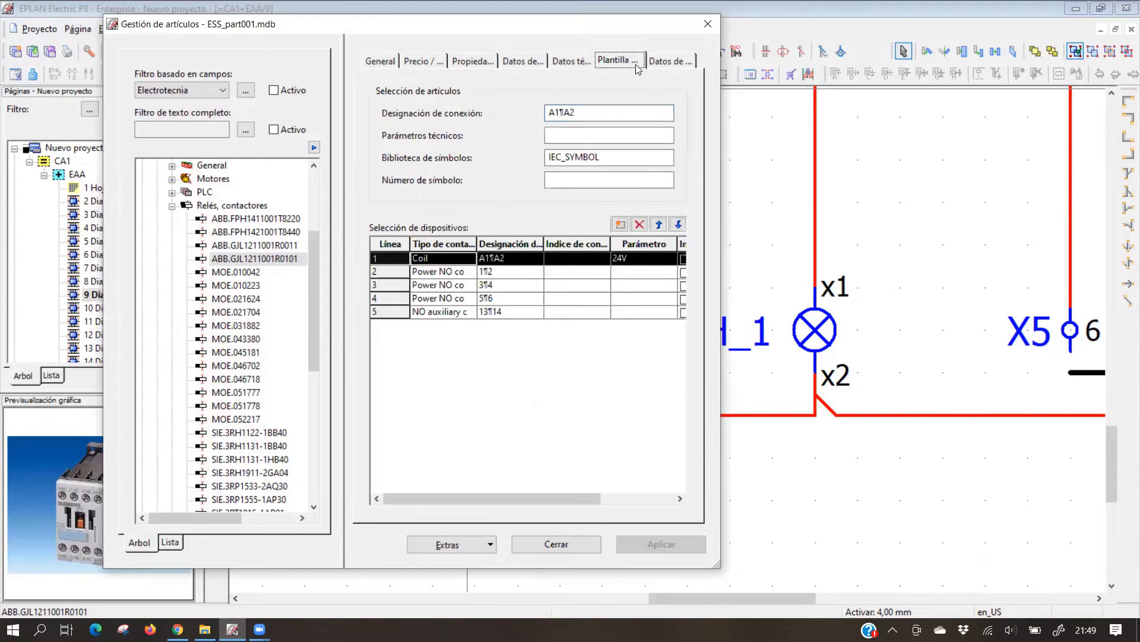
click(661, 63)
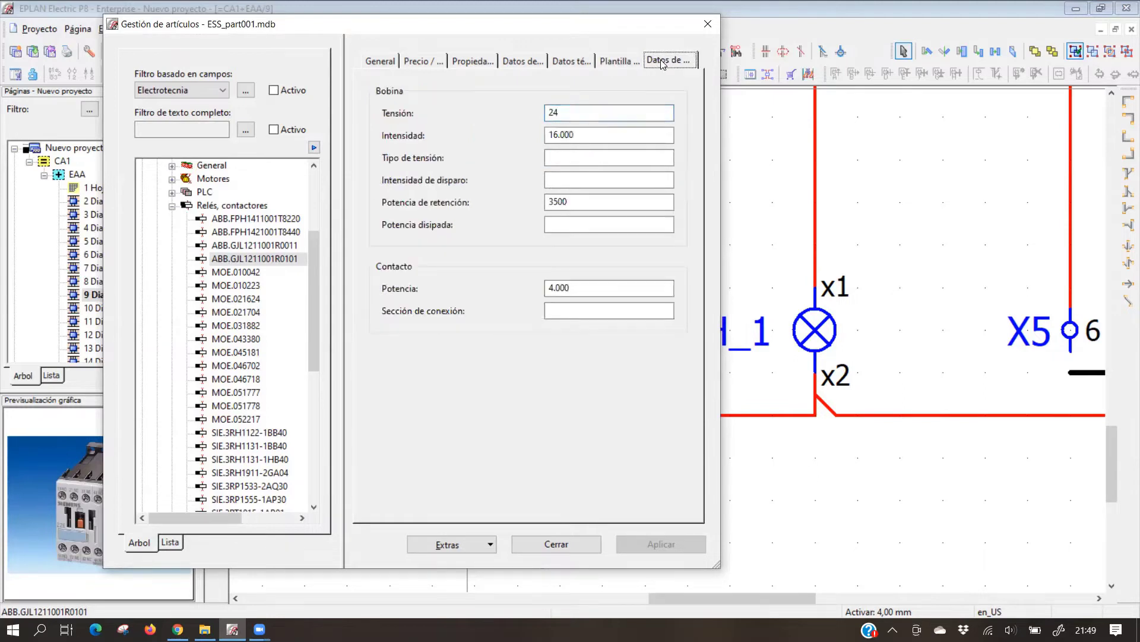
click(474, 62)
click(430, 65)
click(378, 65)
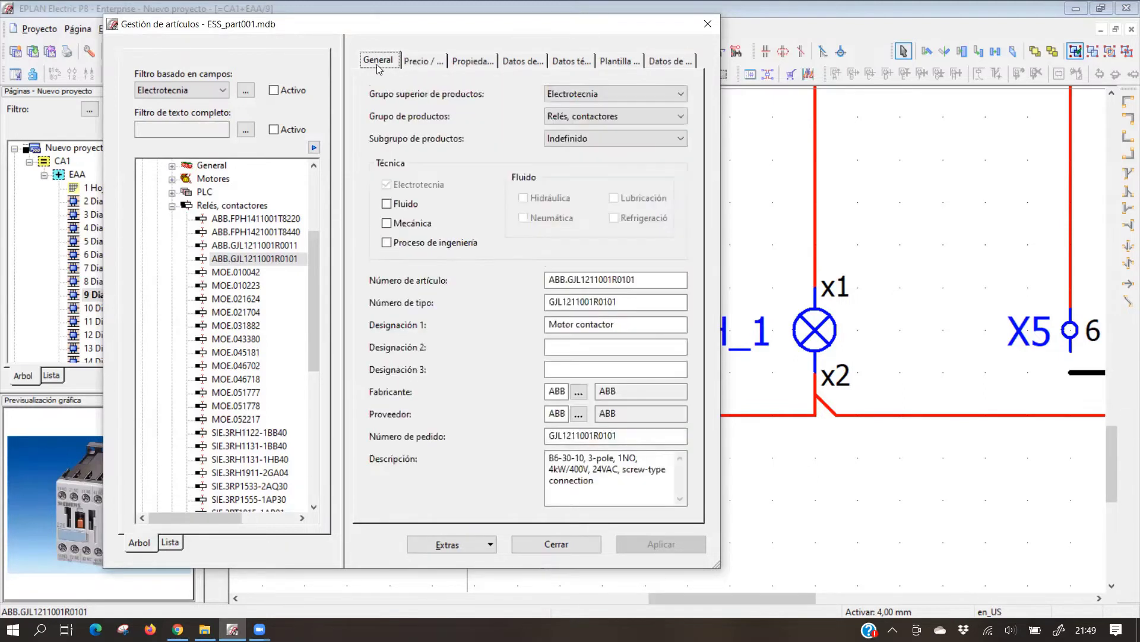
Show the contactor's mounting data and examine the graphics macro and image file fields
click(525, 62)
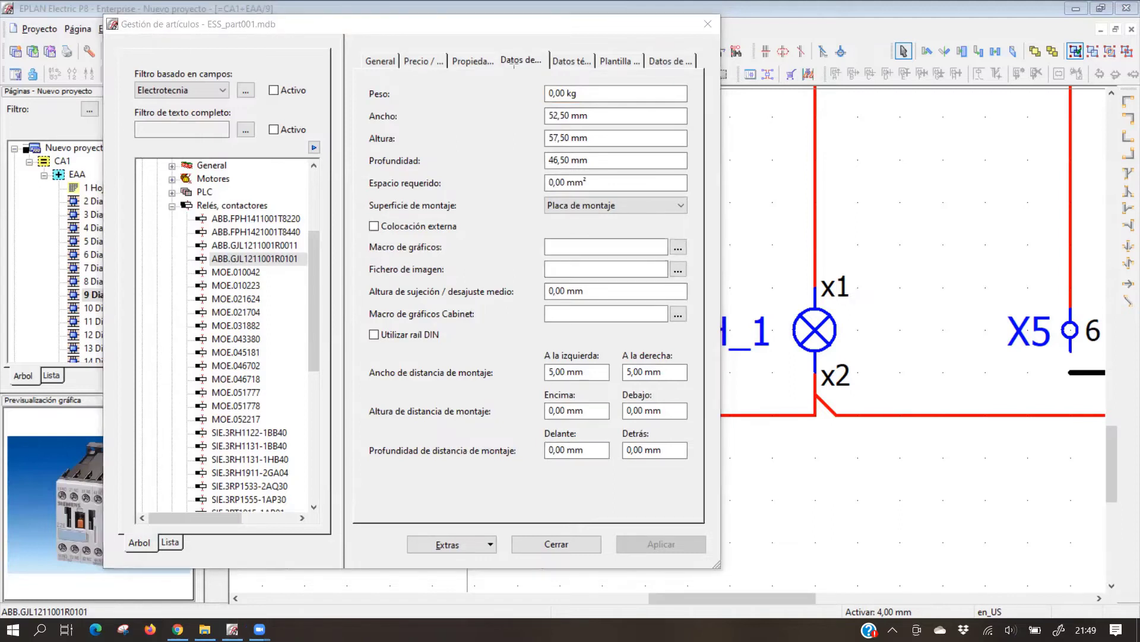
drag(554, 89, 491, 43)
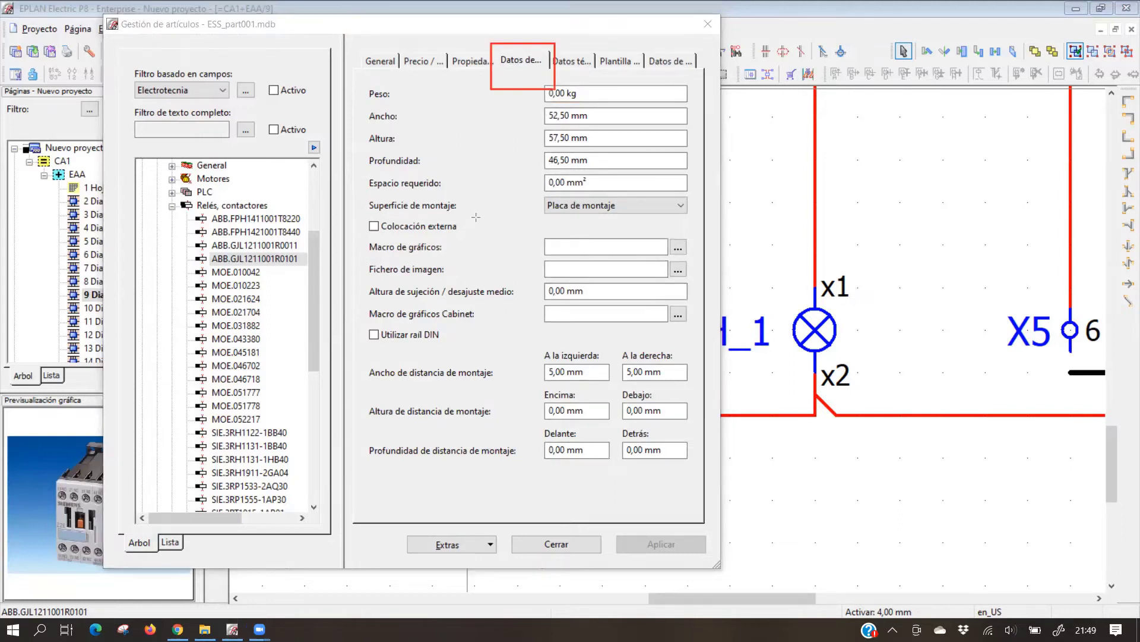
mouse_move(353, 237)
mouse_down()
mouse_move(682, 291)
mouse_move(696, 282)
mouse_up()
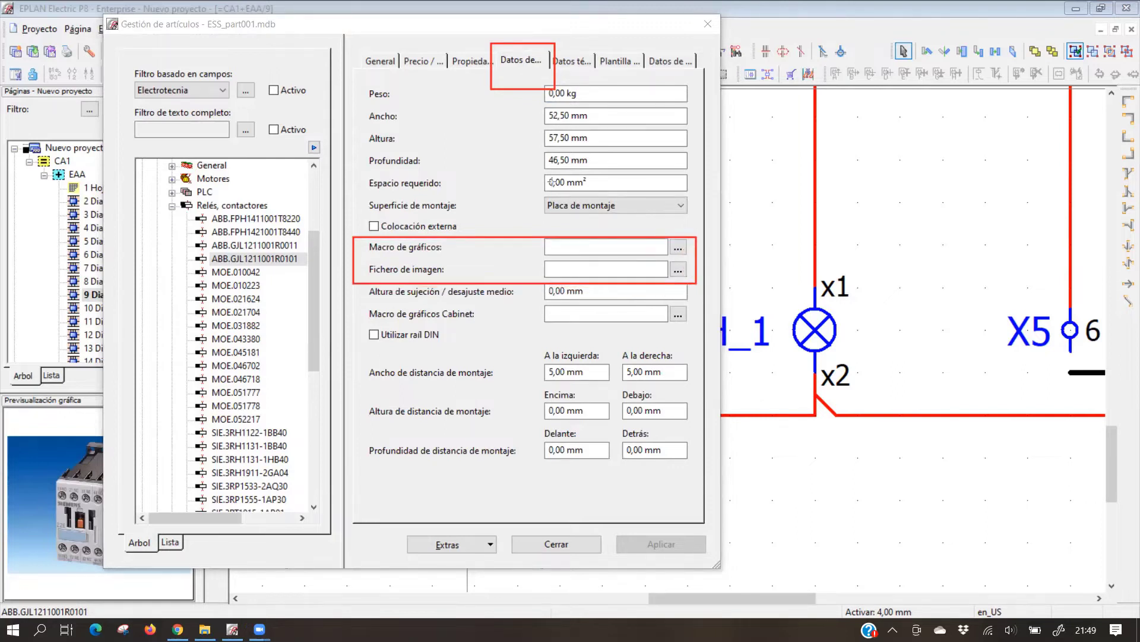
drag(476, 237, 483, 250)
click(655, 274)
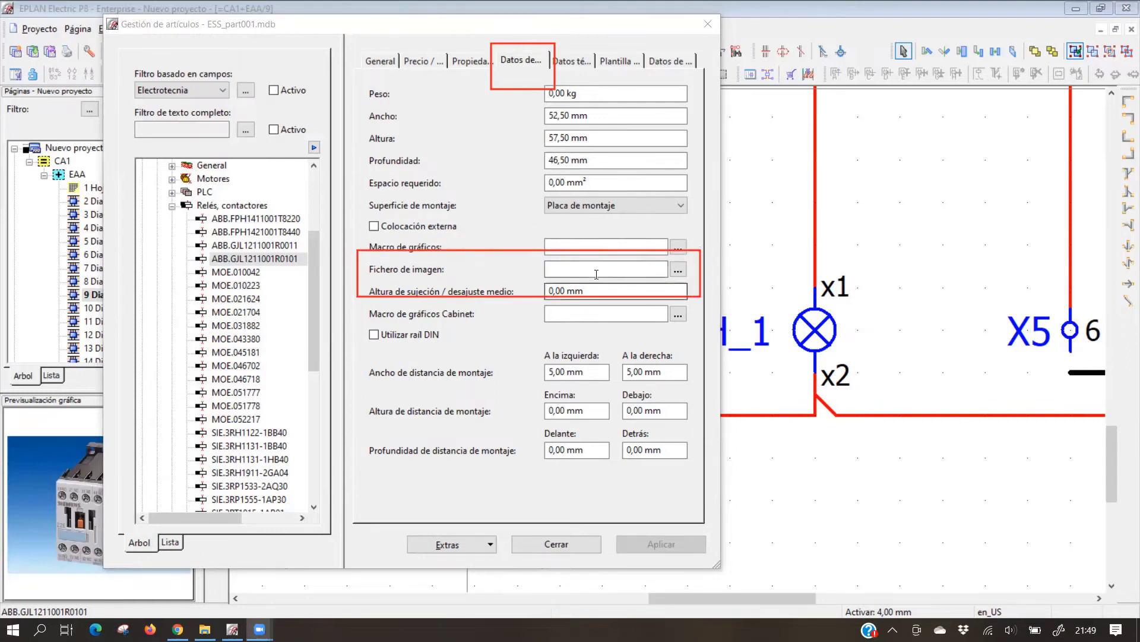
View the image files in the CompanyCode folder with preview enabled, and close the image selection without assigning a file
click(678, 270)
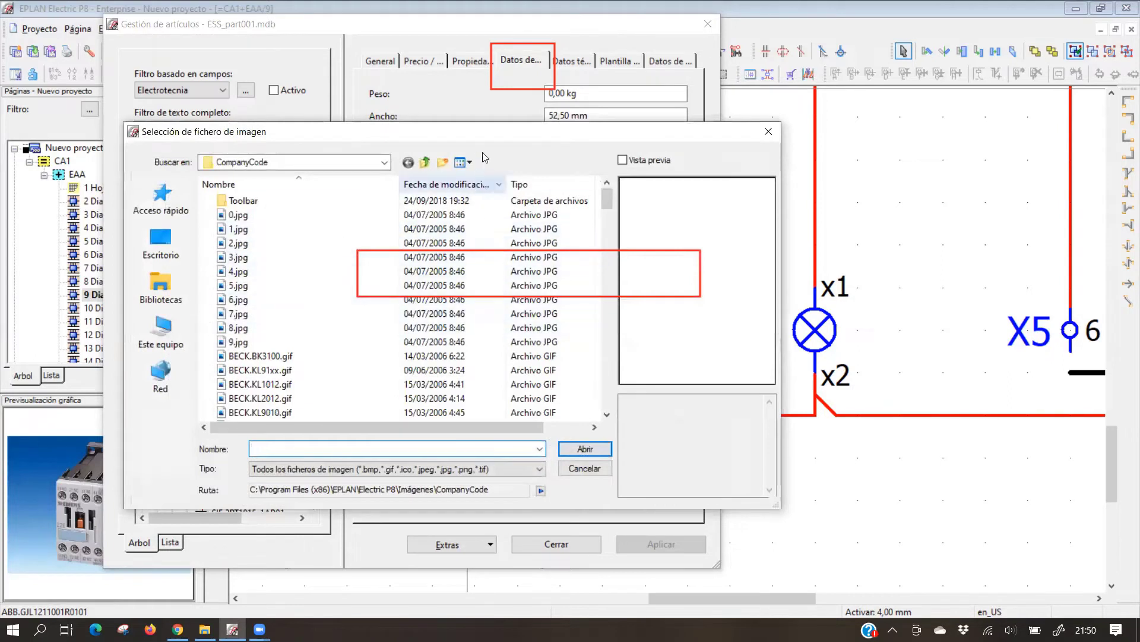
drag(494, 142, 511, 119)
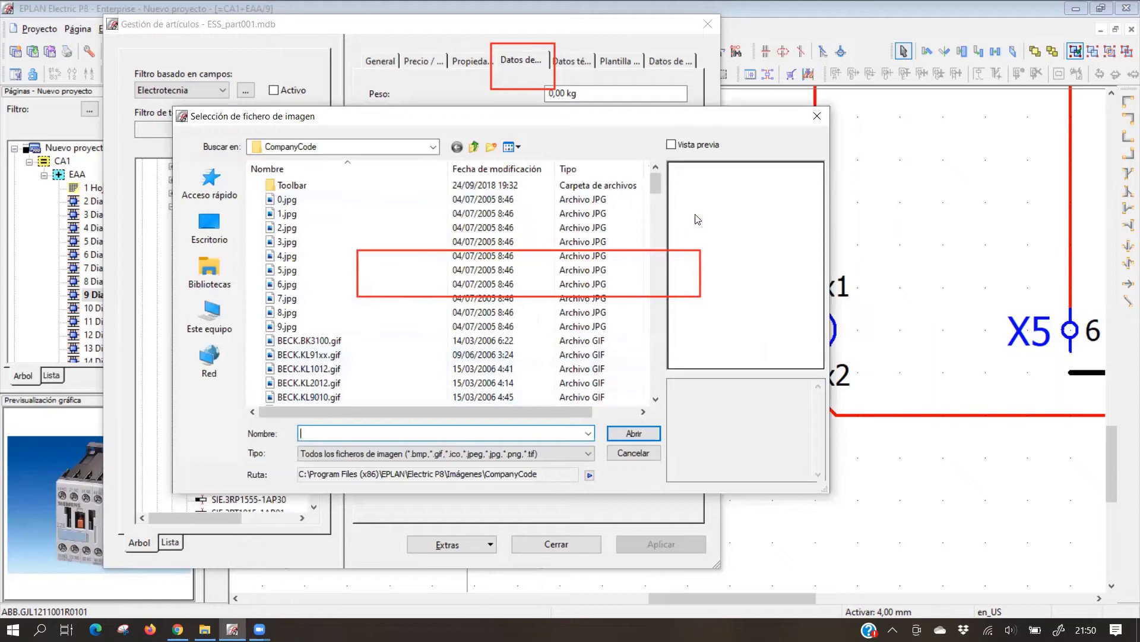
click(671, 145)
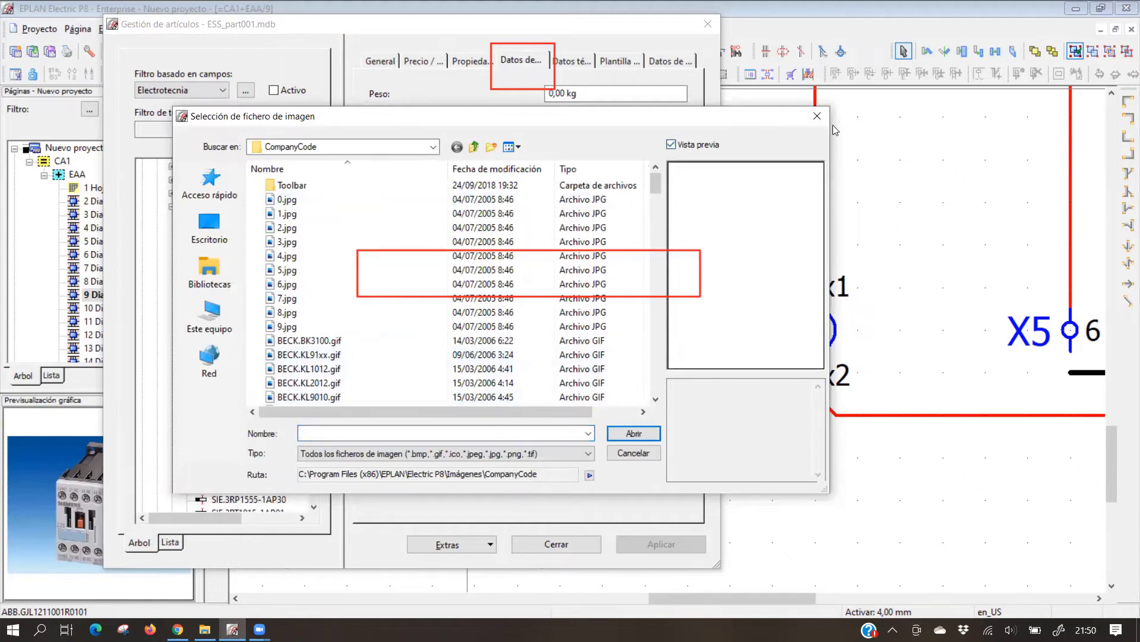
key(Escape)
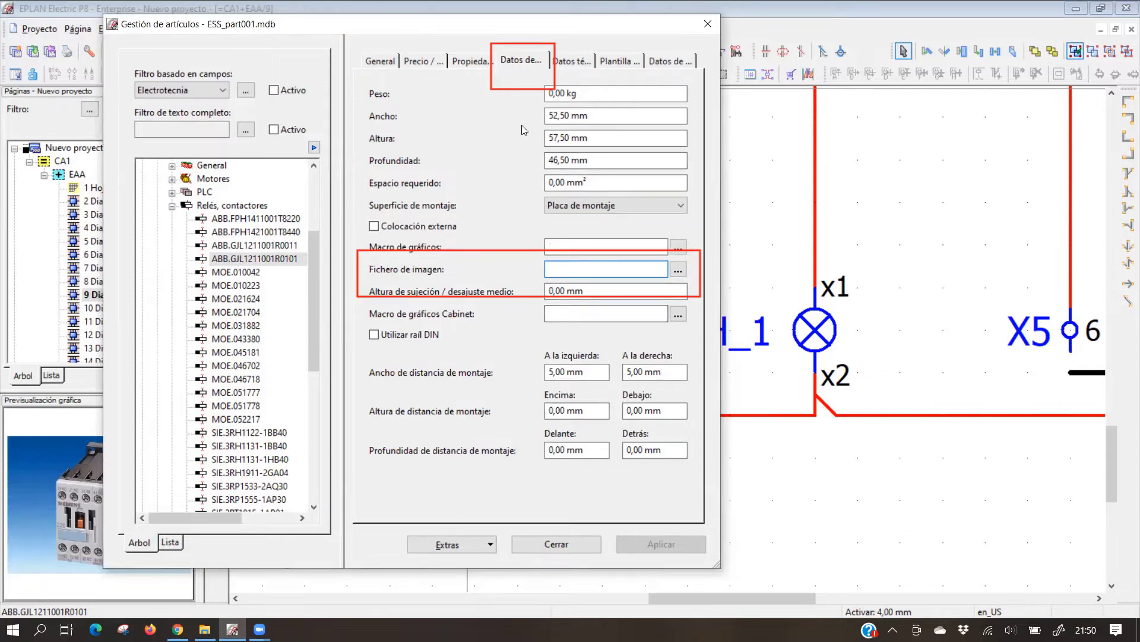
key(e)
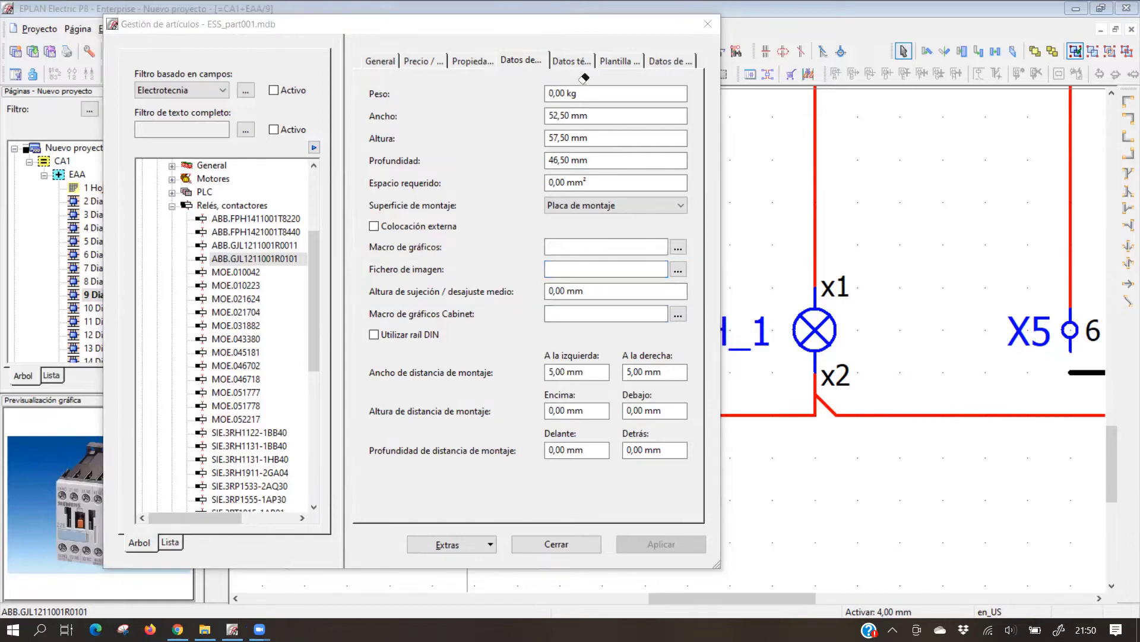
Create a new article under Relés, contactores starting from contactor ABB.GJL1211001R0101, and select the new entry for editing
click(228, 260)
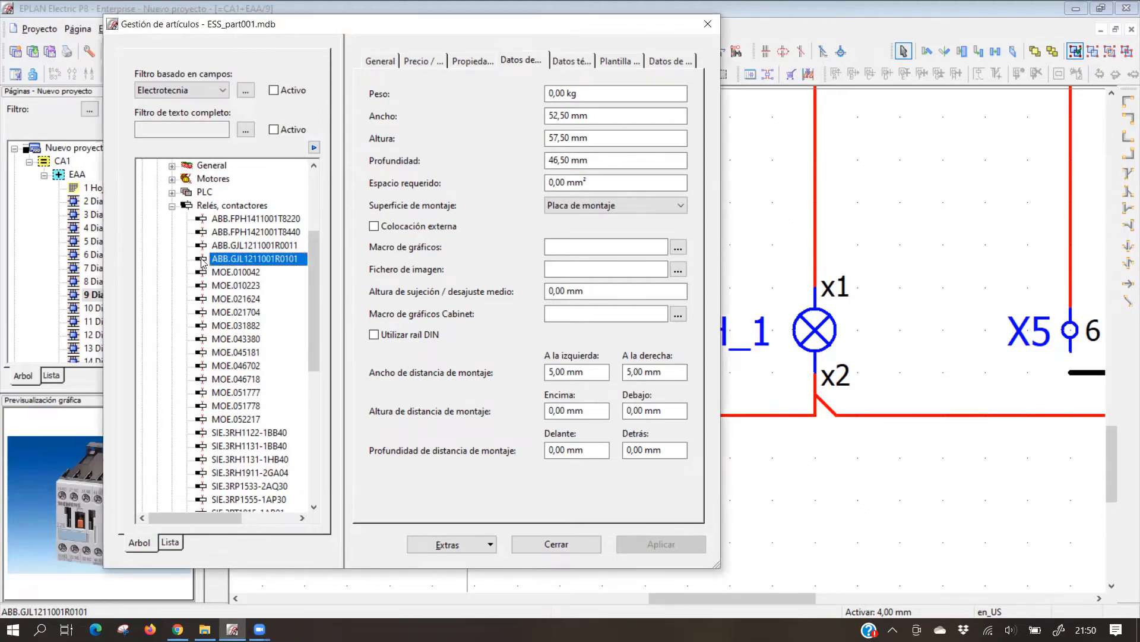
right_click(211, 261)
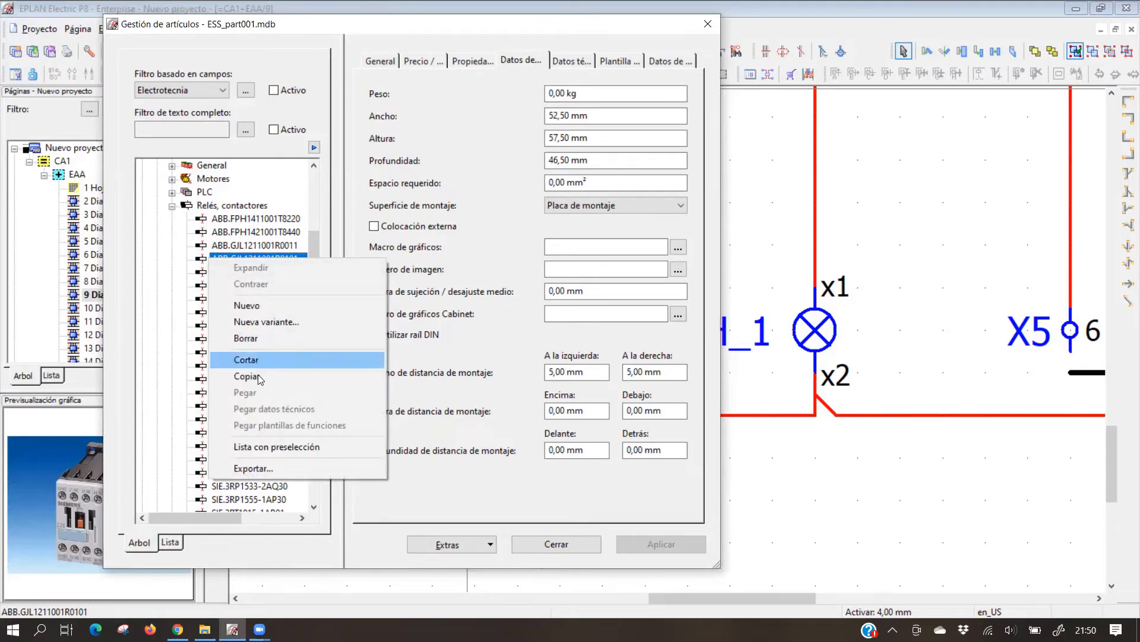
click(257, 305)
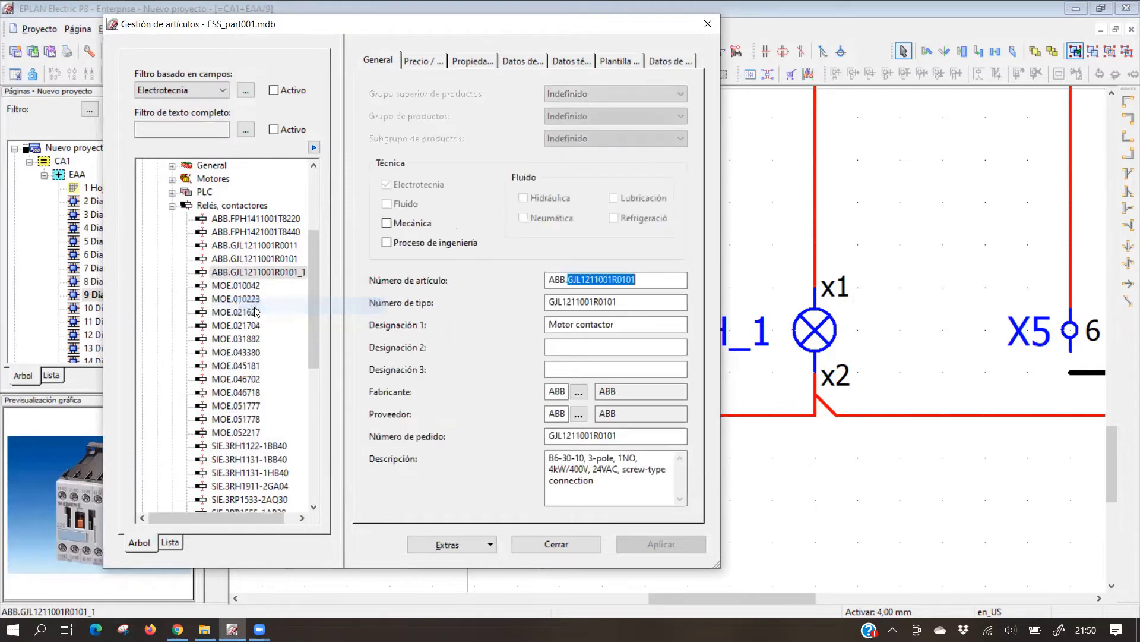
click(231, 260)
click(263, 274)
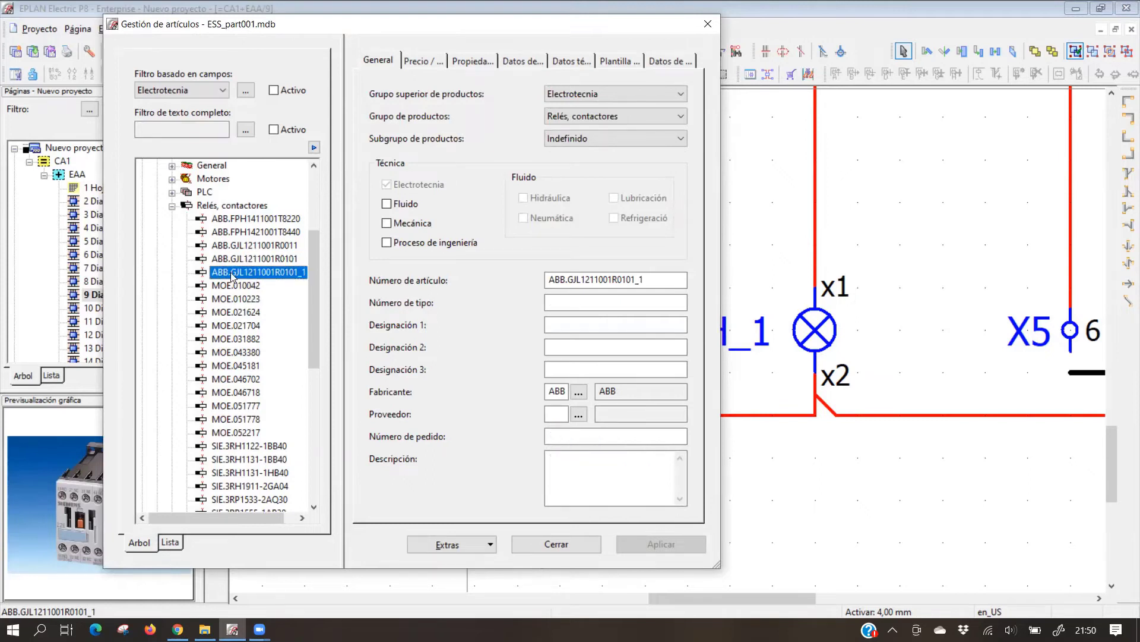
click(642, 279)
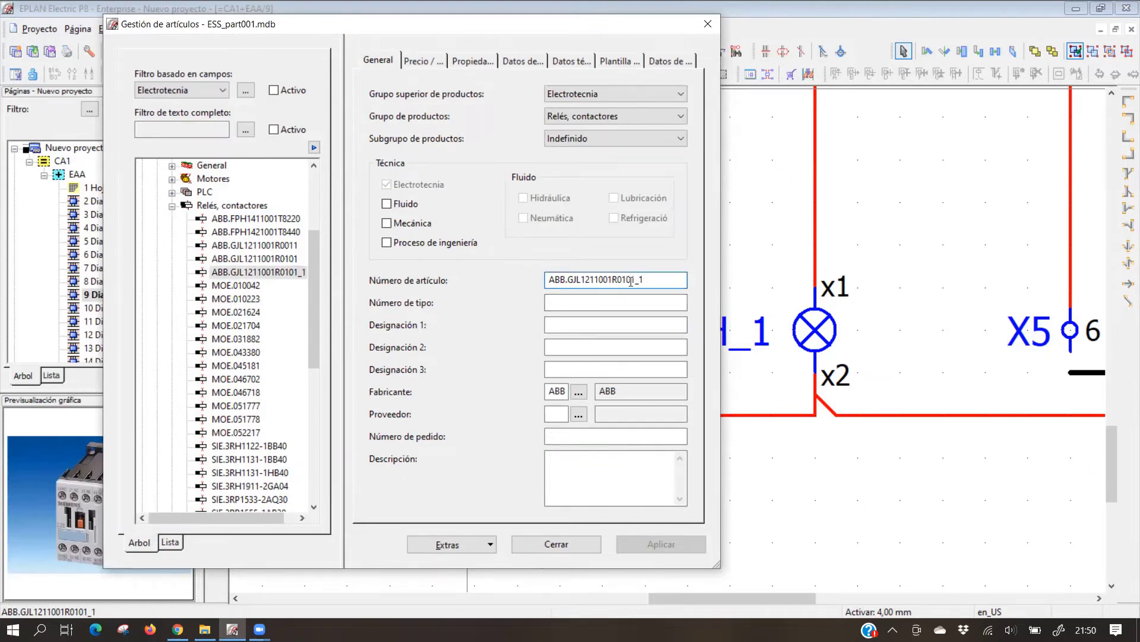
Assign ABB as both the manufacturer and the supplier of the new article
click(577, 390)
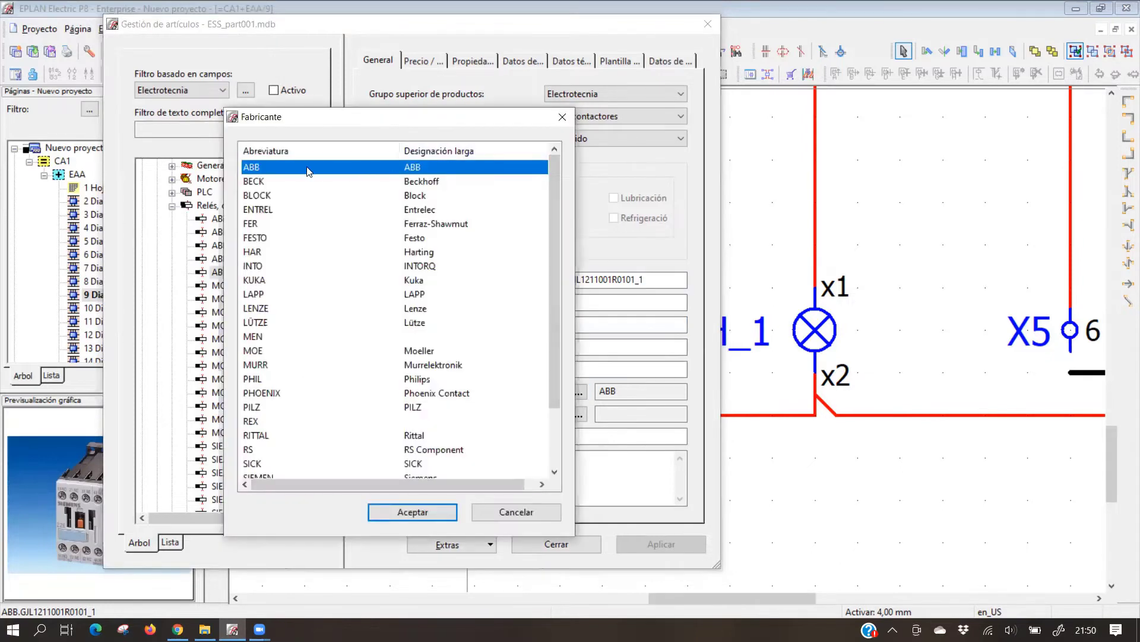
click(438, 512)
click(579, 414)
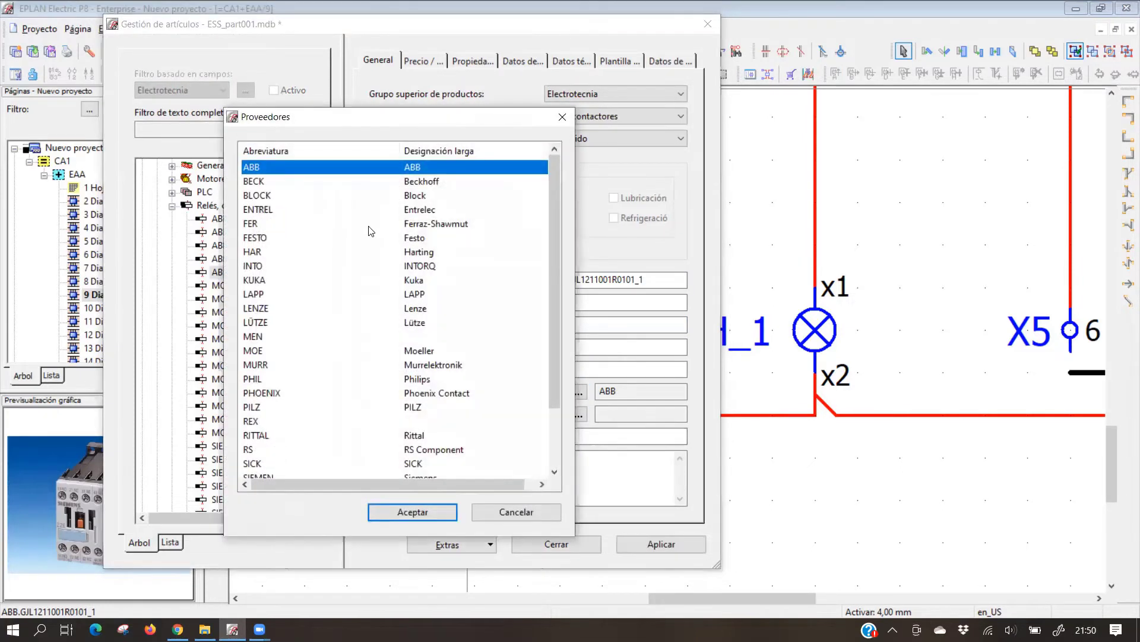
click(433, 510)
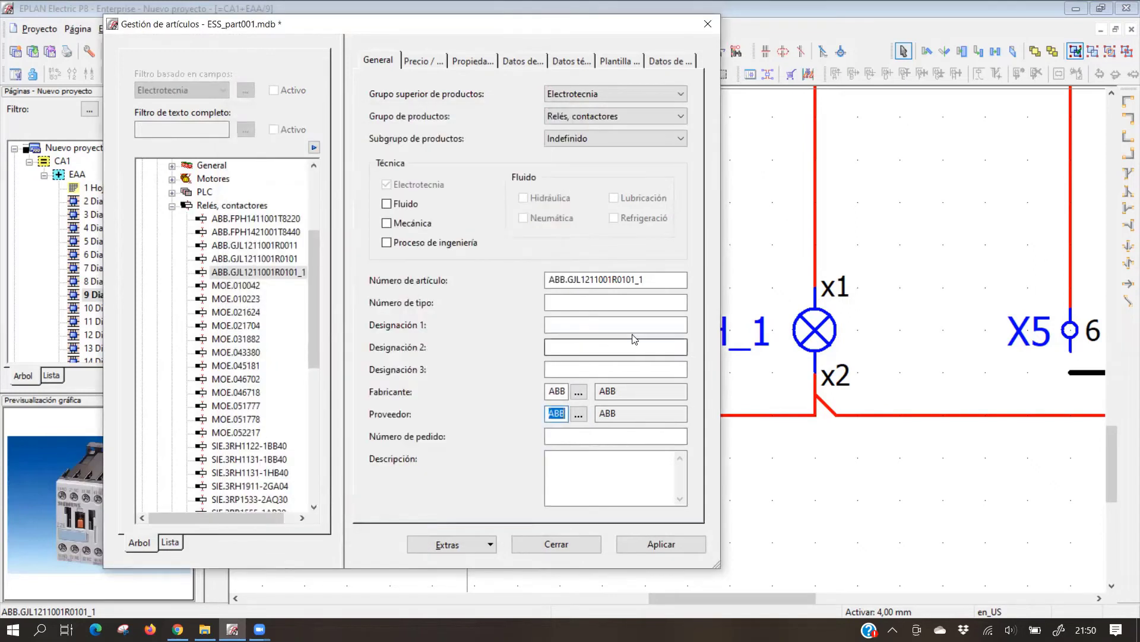
Switch to the Chrome browser and search Google for images of "CONTACTOR ABB"
click(178, 629)
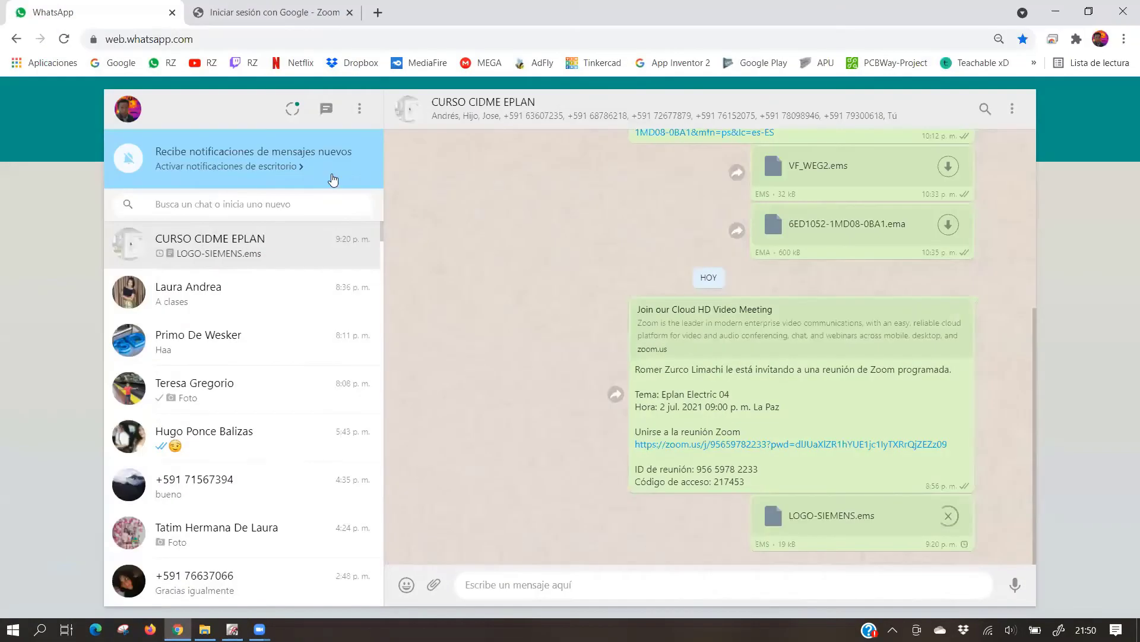
click(264, 13)
click(281, 43)
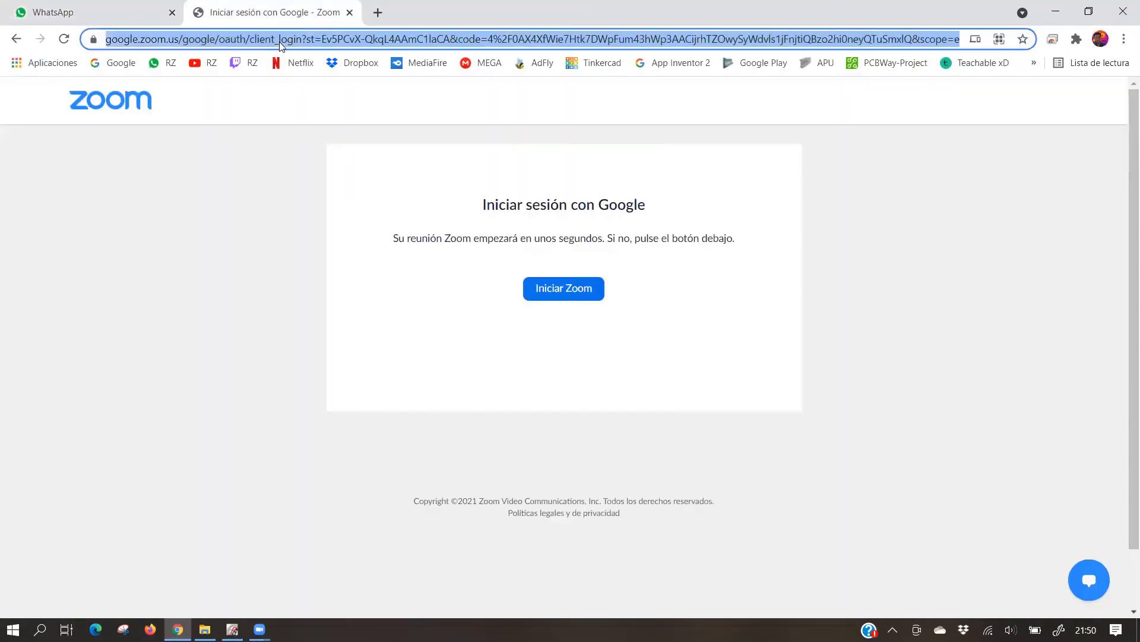
text(CONTACTOR)
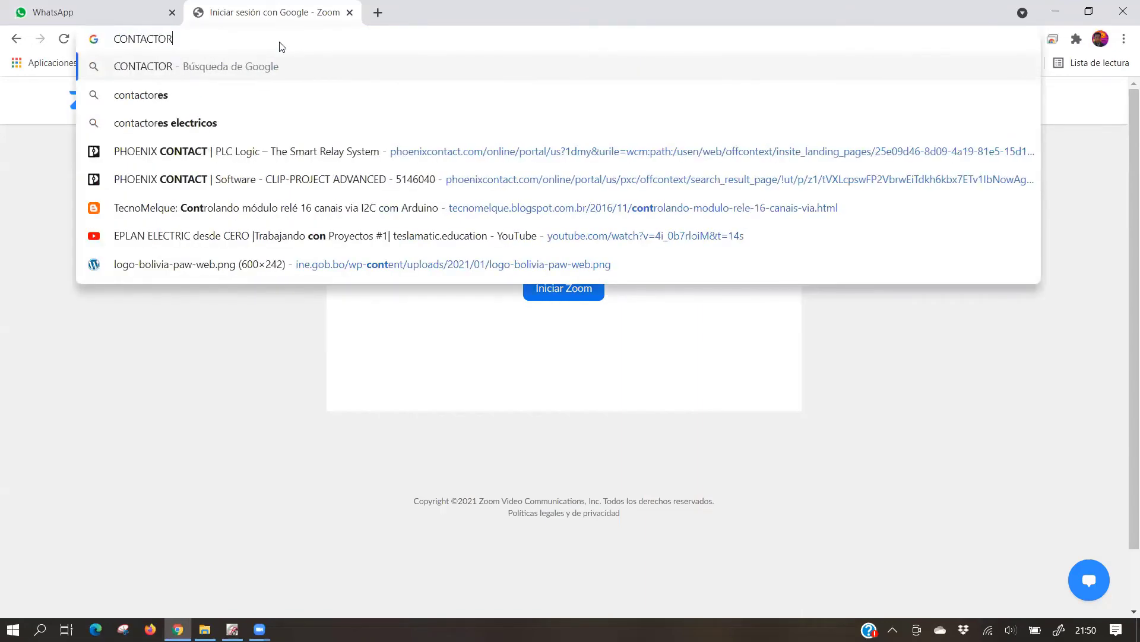
text( ABB)
key(Return)
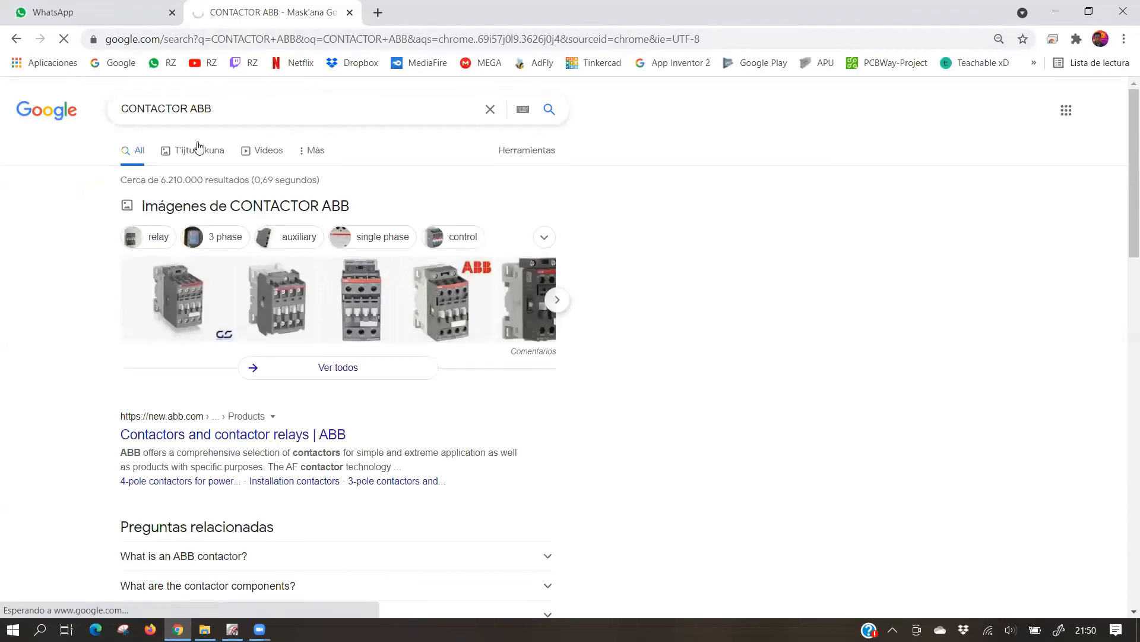
click(198, 148)
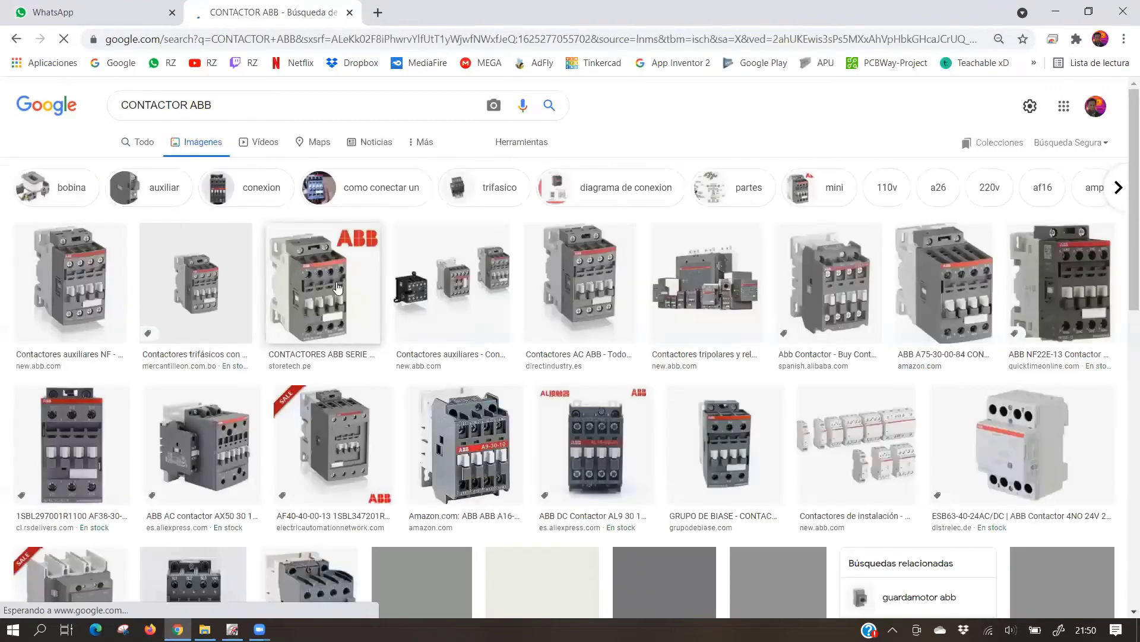
Preview the new.abb.com image of the NF auxiliary contactor and open the full image in a new browser tab
click(336, 280)
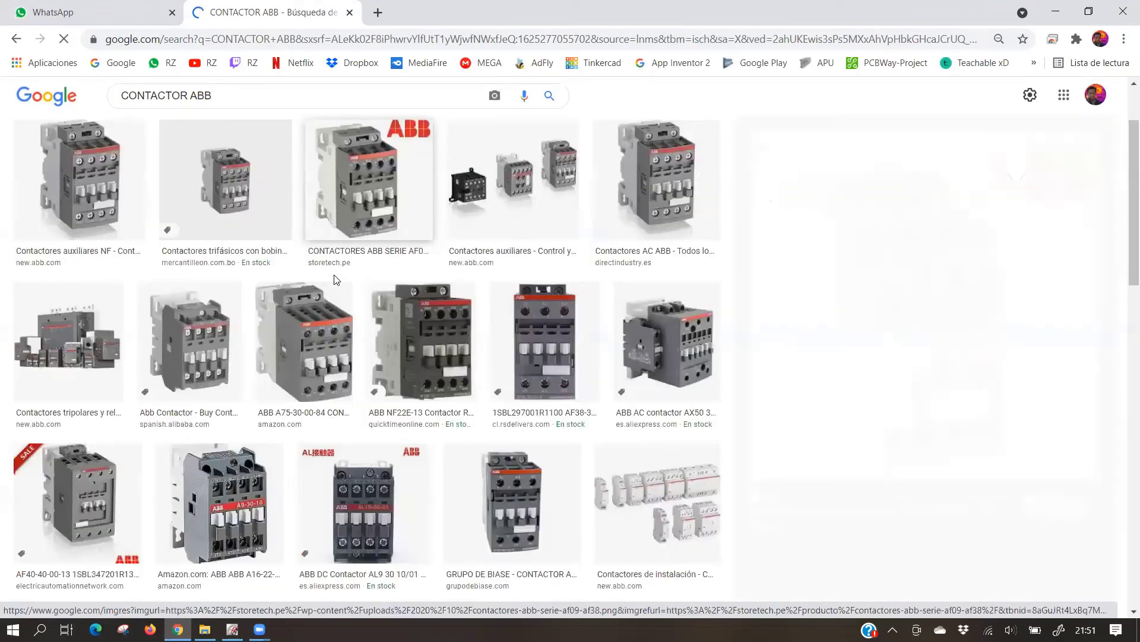
right_click(854, 289)
key(Escape)
key(Left)
key(Left)
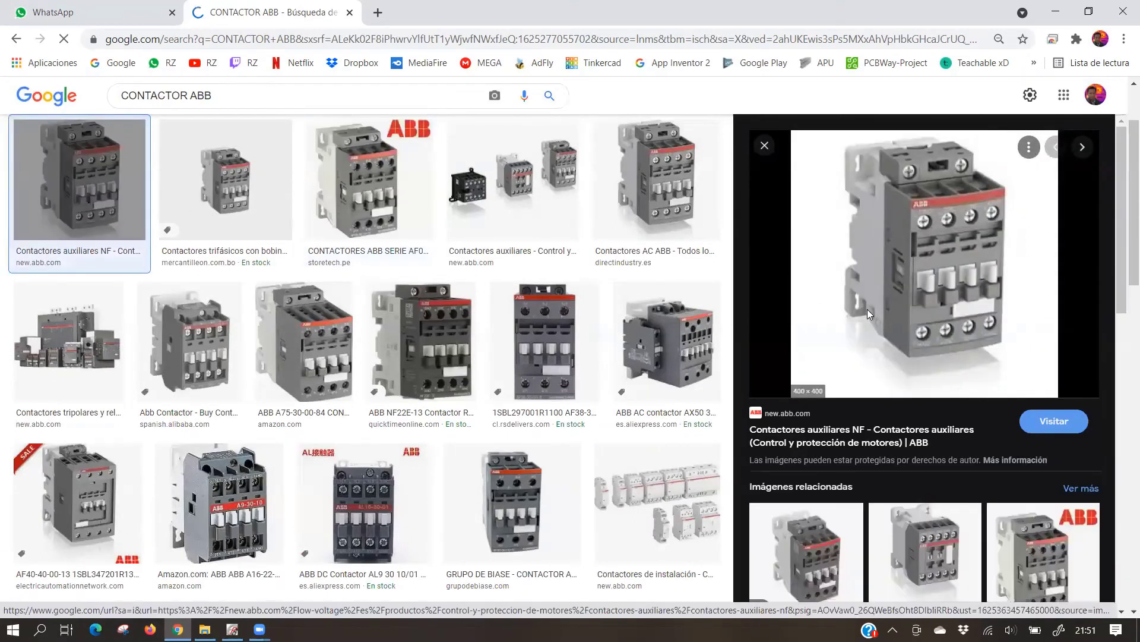
right_click(867, 311)
click(945, 537)
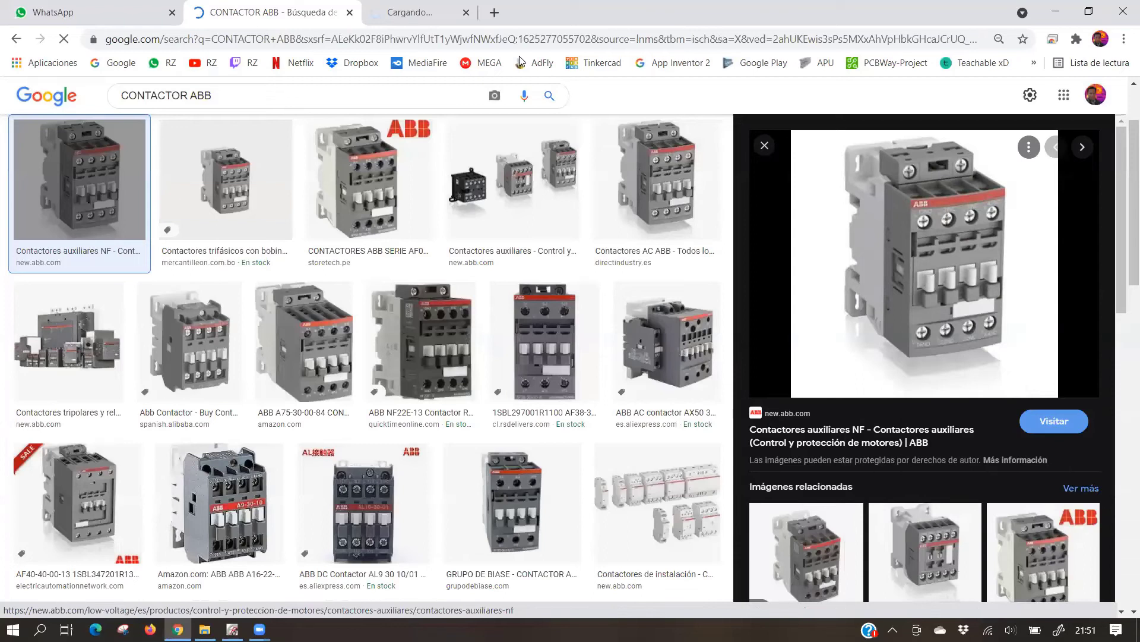
Save the contactor image to the Descargas folder as nf22--nf31--nf40--nfz40--nfz31--nfz22_presentation.jpg
click(457, 18)
right_click(529, 285)
click(556, 332)
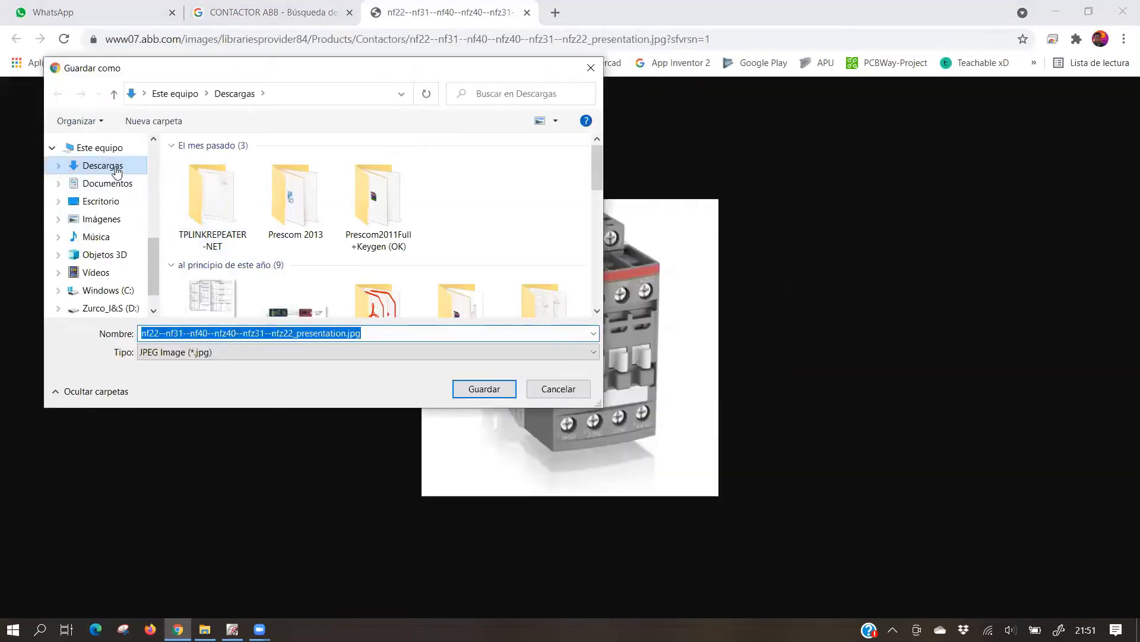
click(483, 388)
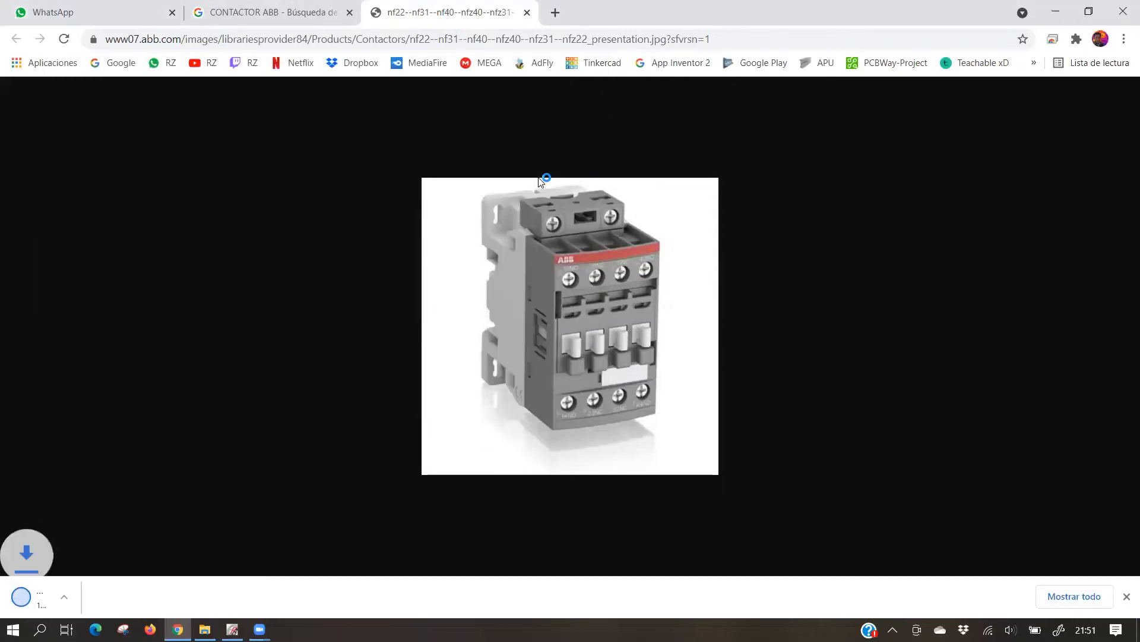
Return to the article management in EPLAN Electric P8 and enter "BOB 220V" as the new article's description
click(1052, 13)
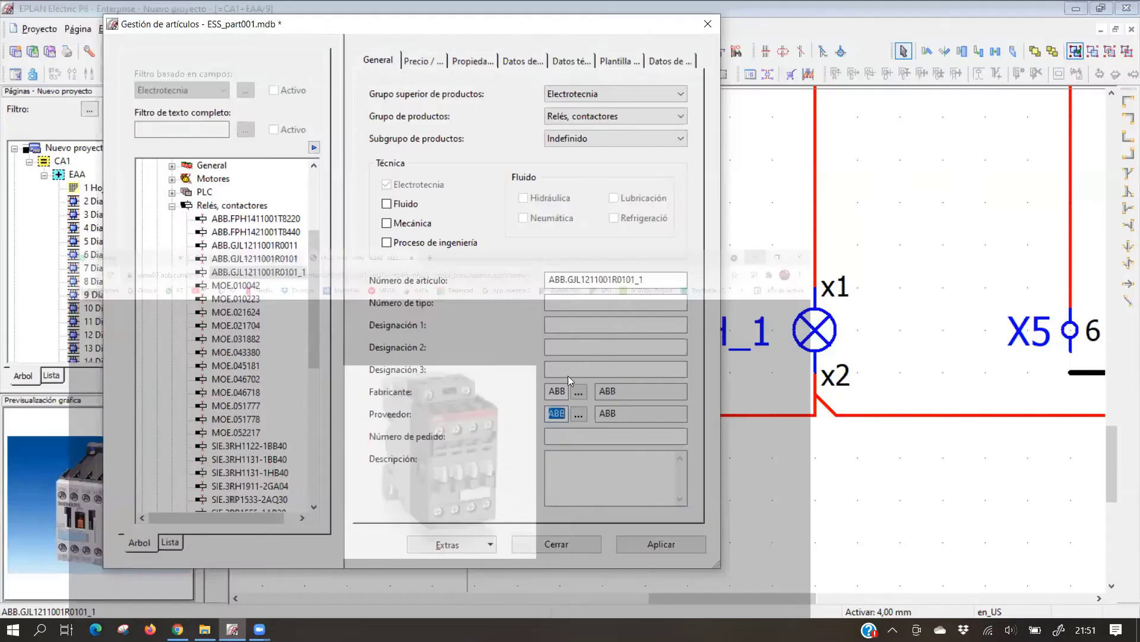
click(565, 305)
click(560, 457)
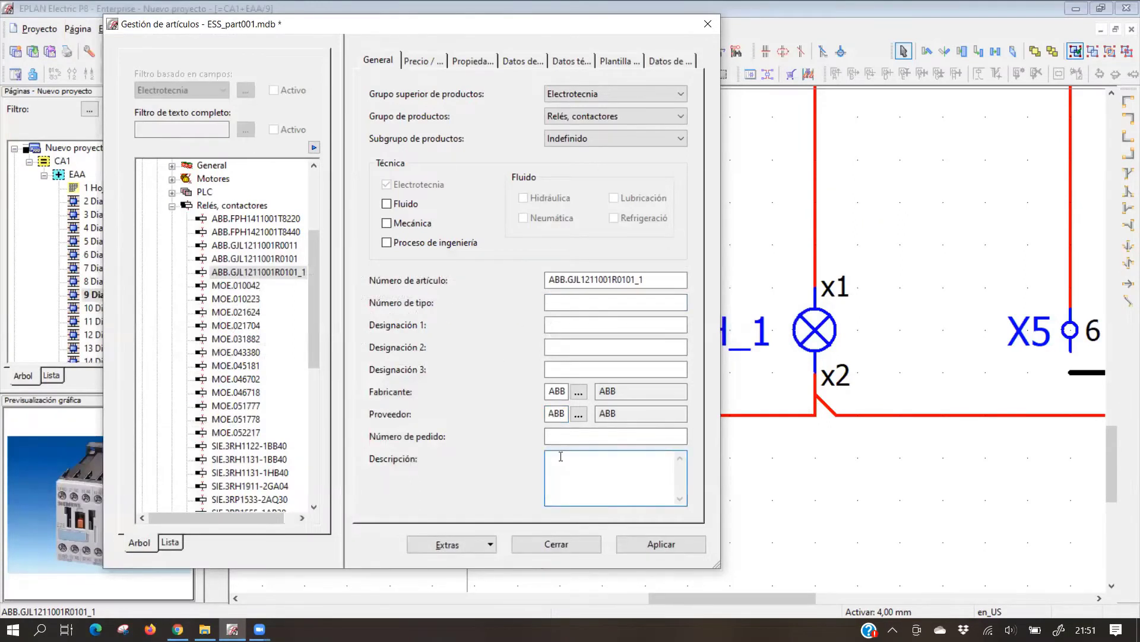
text(BOB 220V)
Change the article number to the ABB. prefix followed by the author's first name and the suffix _Z
click(573, 281)
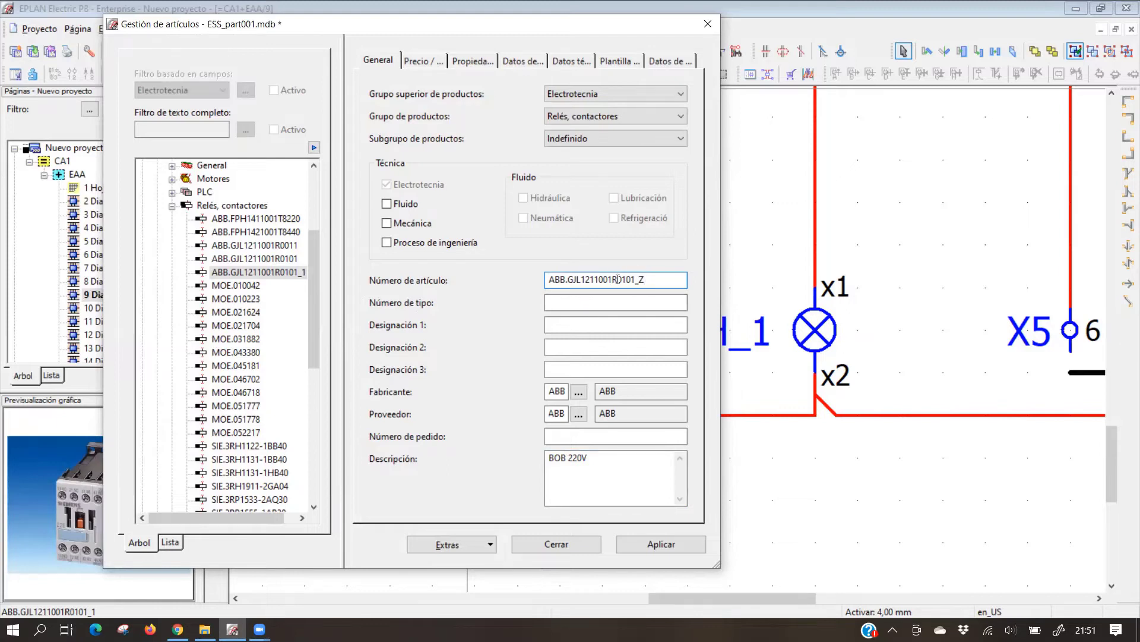
drag(636, 280, 571, 282)
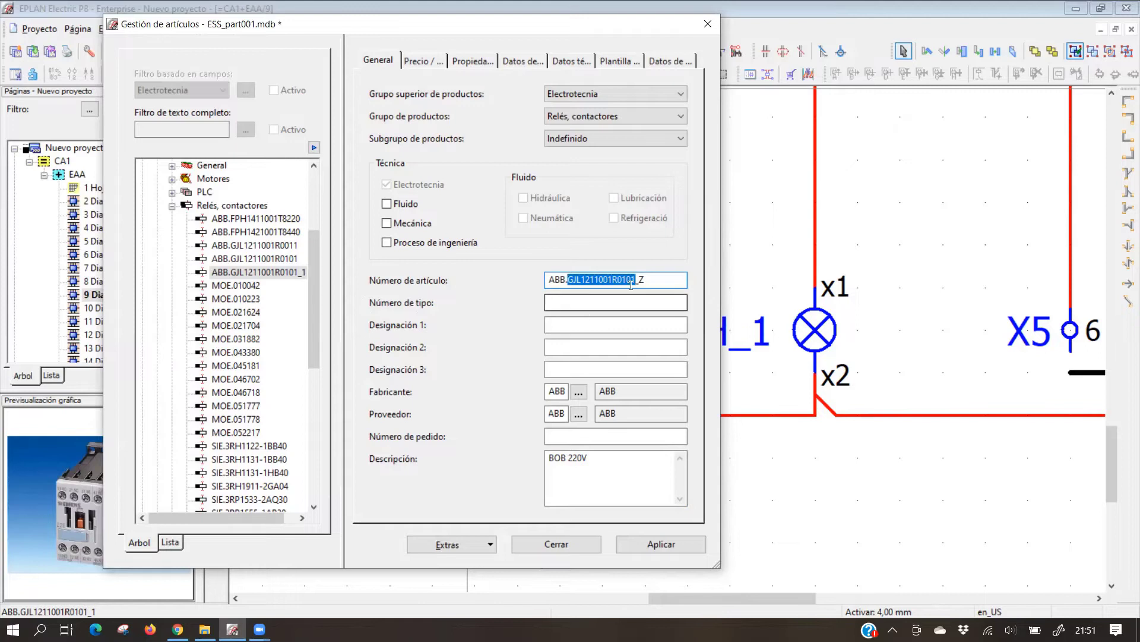
text(ROMER)
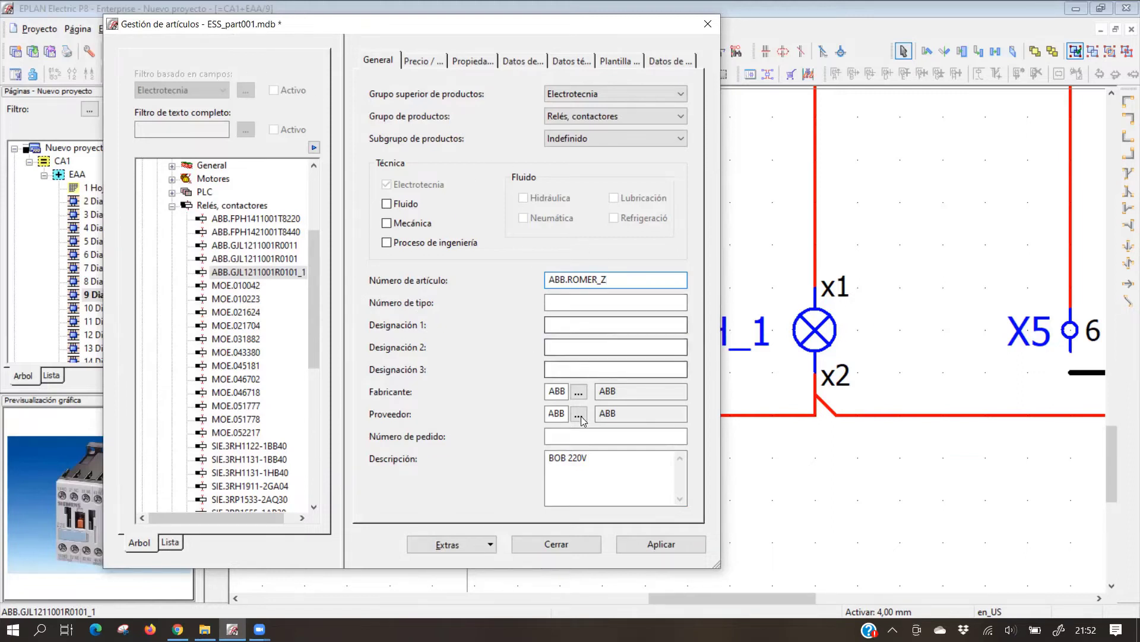
In the article's mounting data, assign the downloaded nf22--nf31 contactor JPG from Descargas as the image file, with preview enabled
click(423, 60)
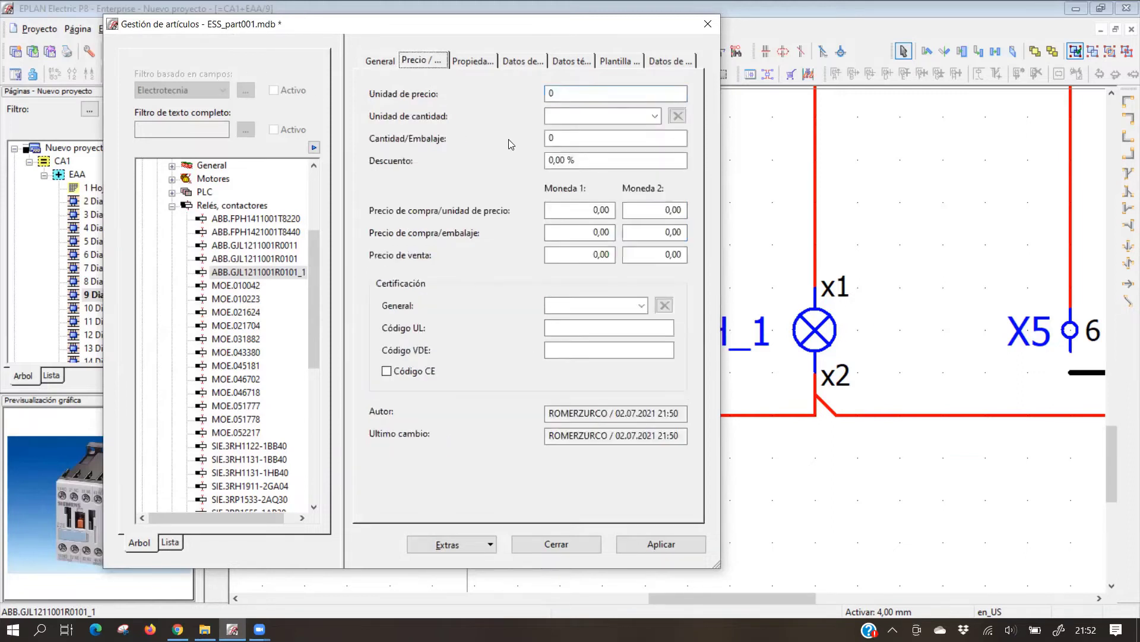
click(481, 61)
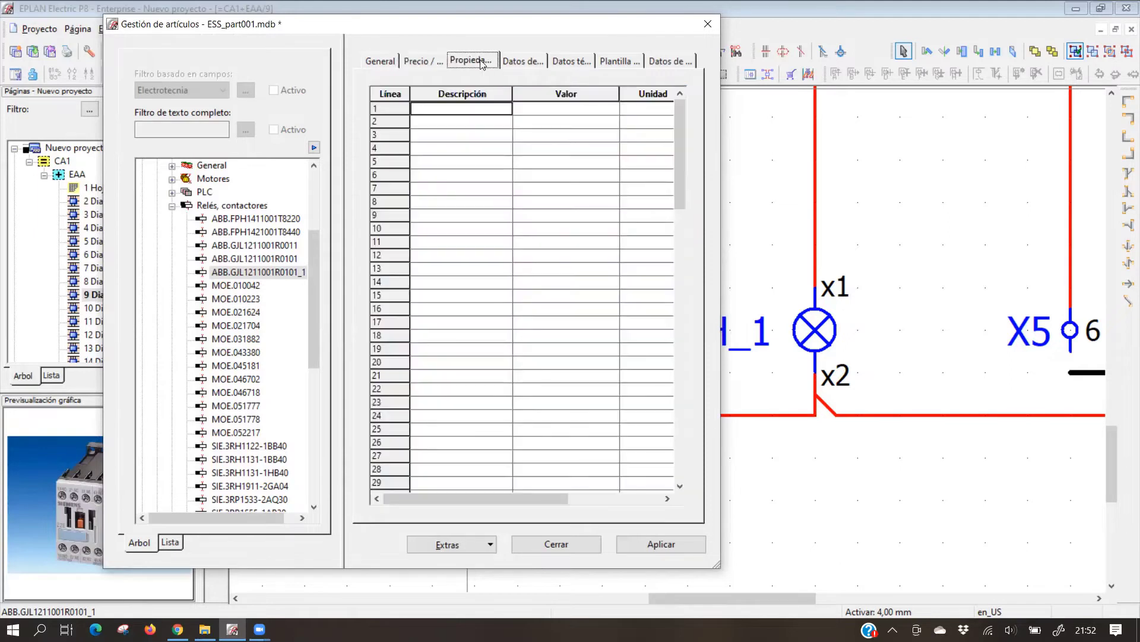
click(526, 62)
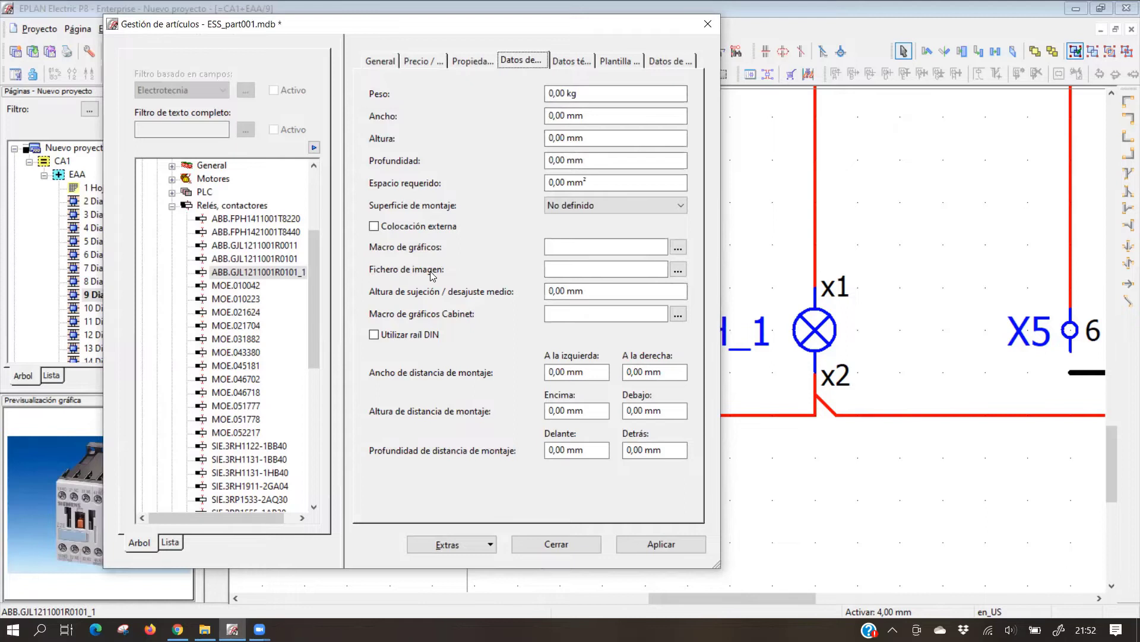
click(677, 269)
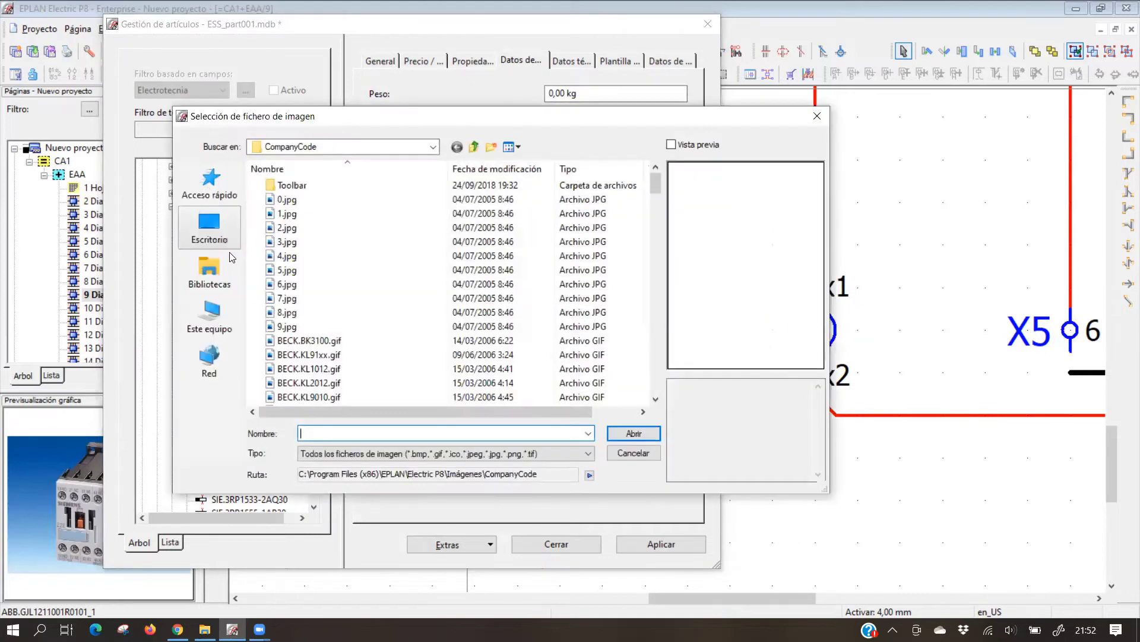
click(209, 271)
click(209, 224)
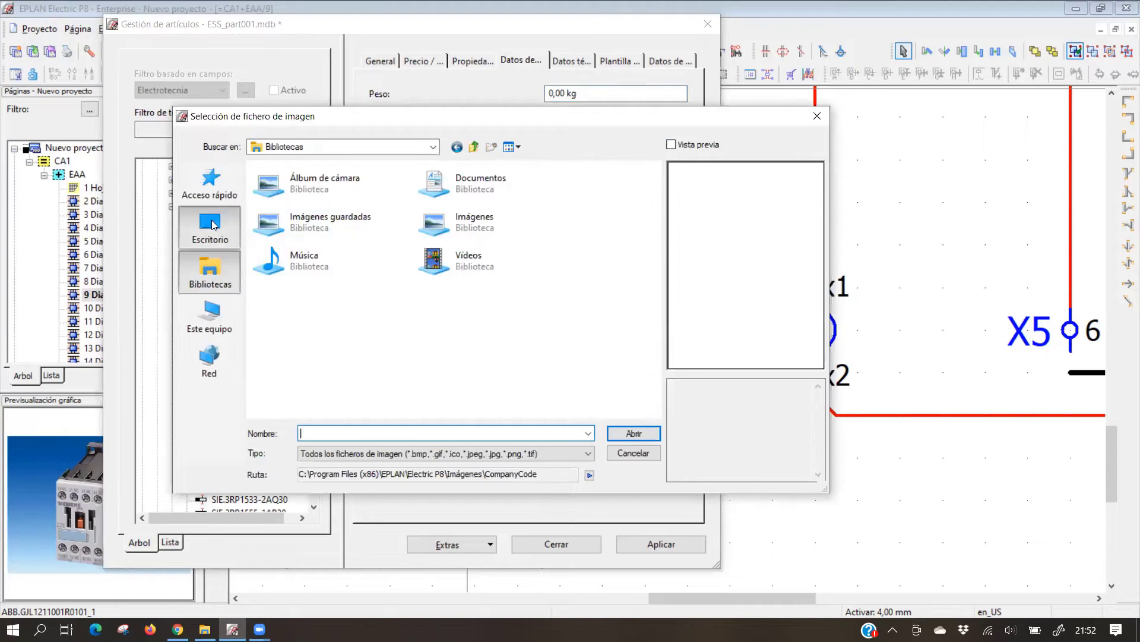
click(434, 148)
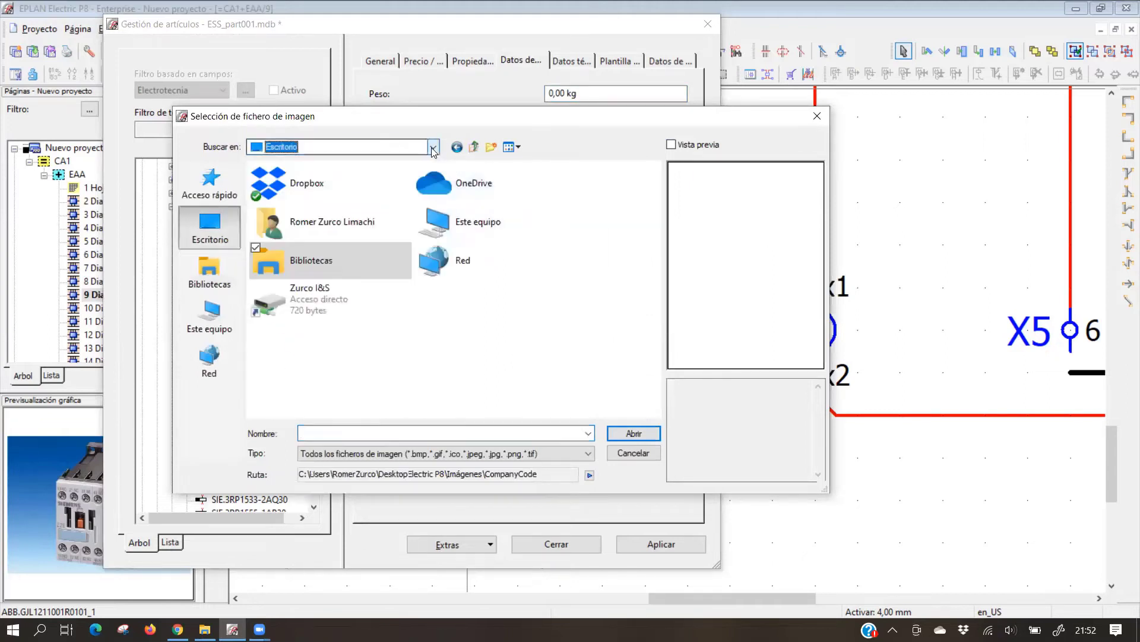
click(297, 256)
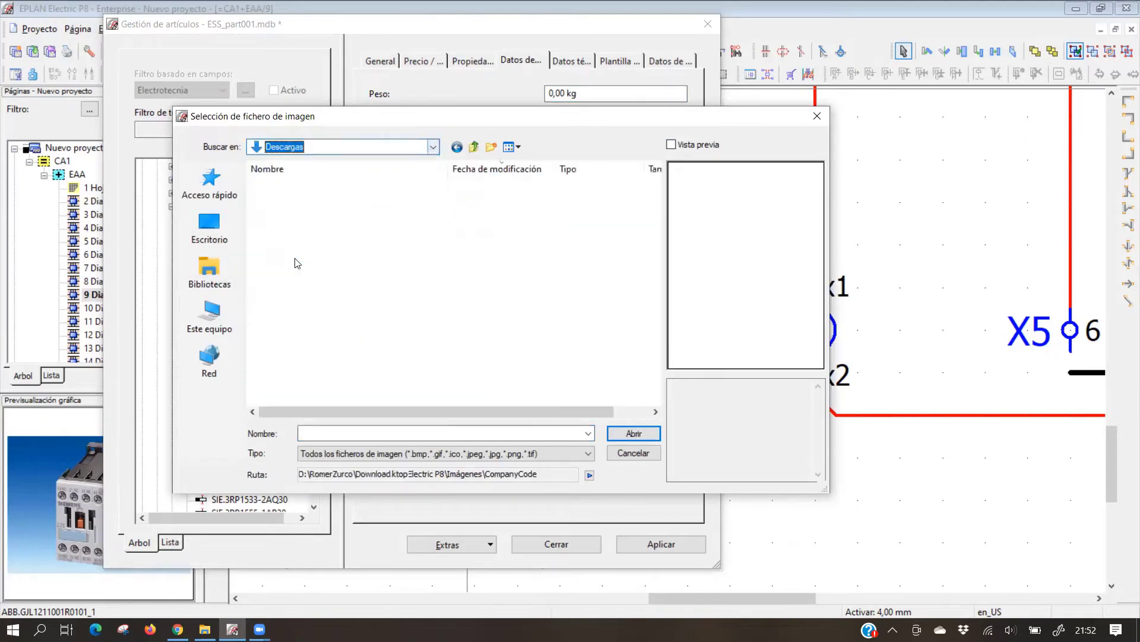
click(330, 205)
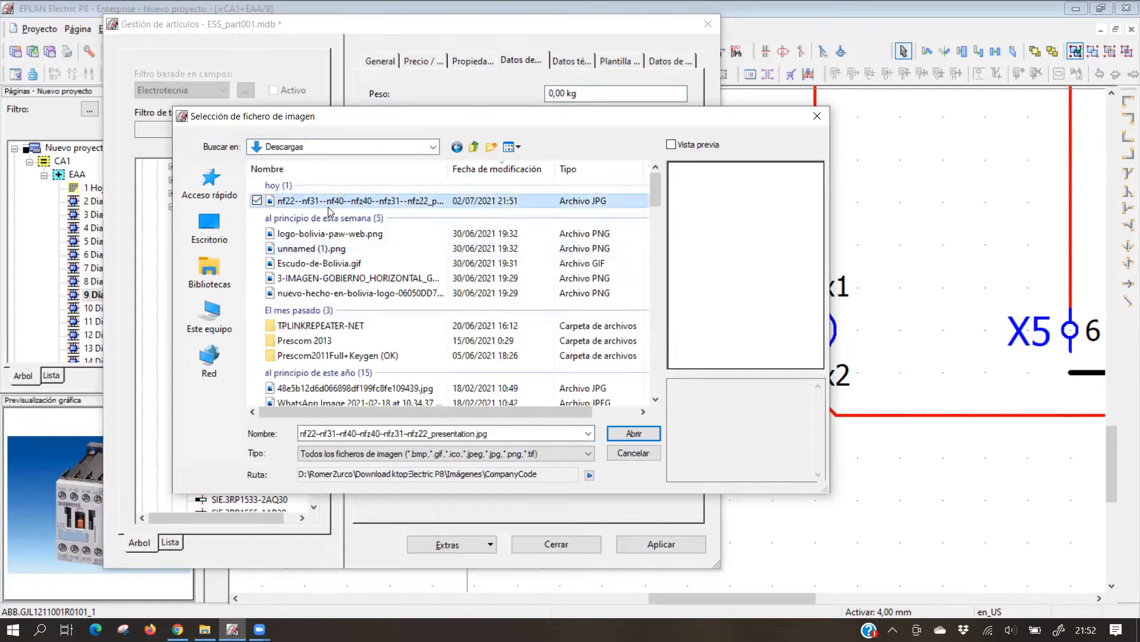
click(671, 144)
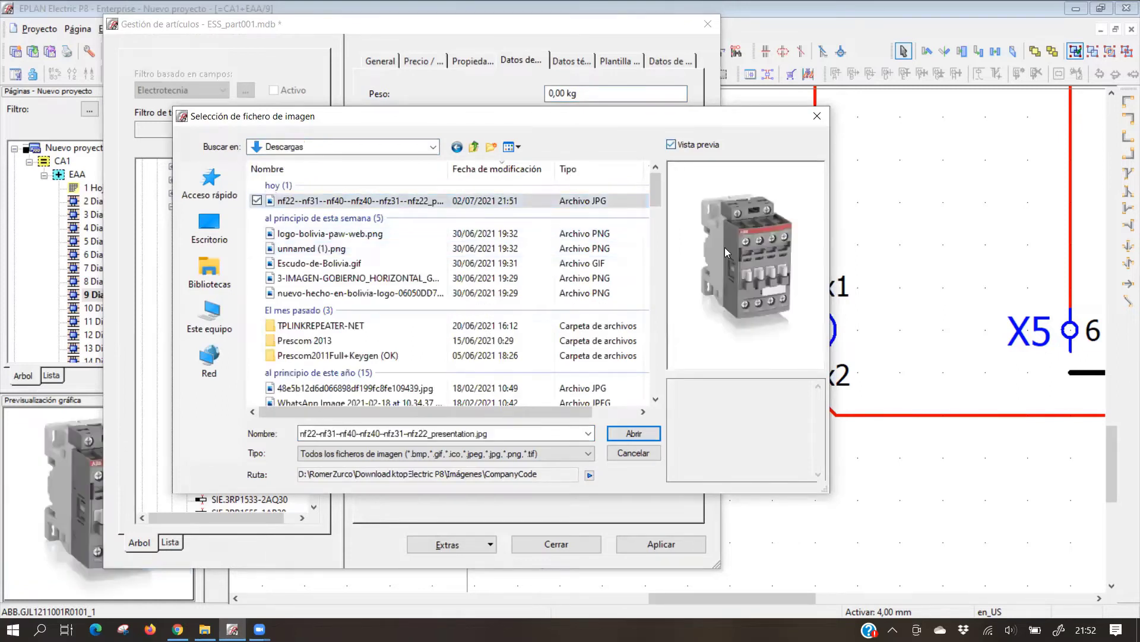
click(633, 433)
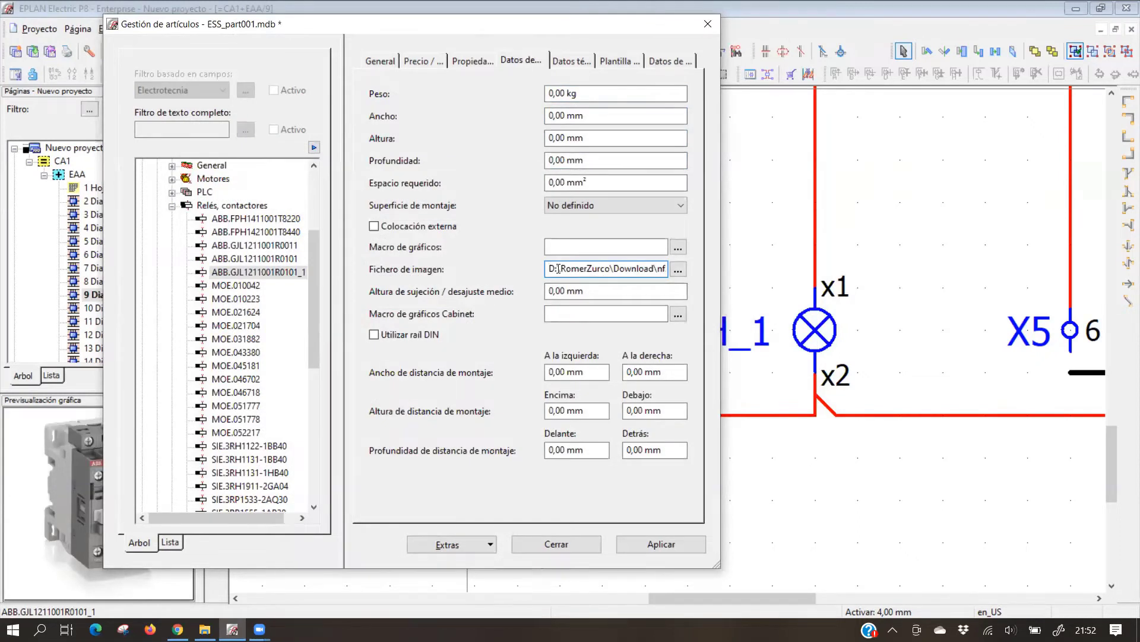
Review the new article's technical data, function template, remaining data and price information
click(570, 61)
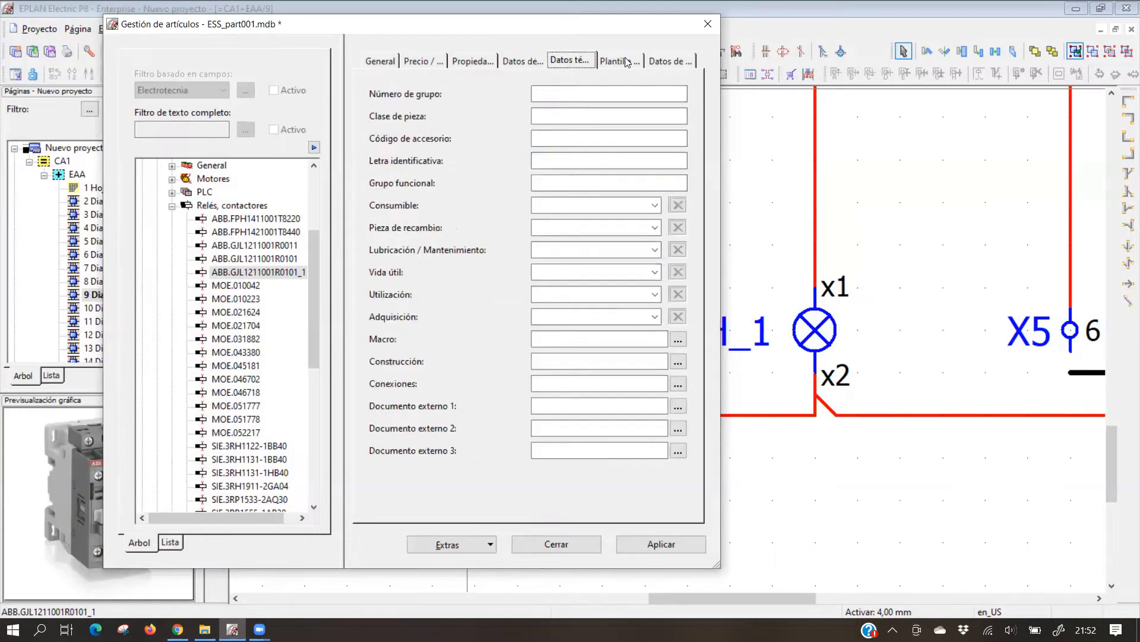
click(627, 61)
click(669, 62)
click(438, 63)
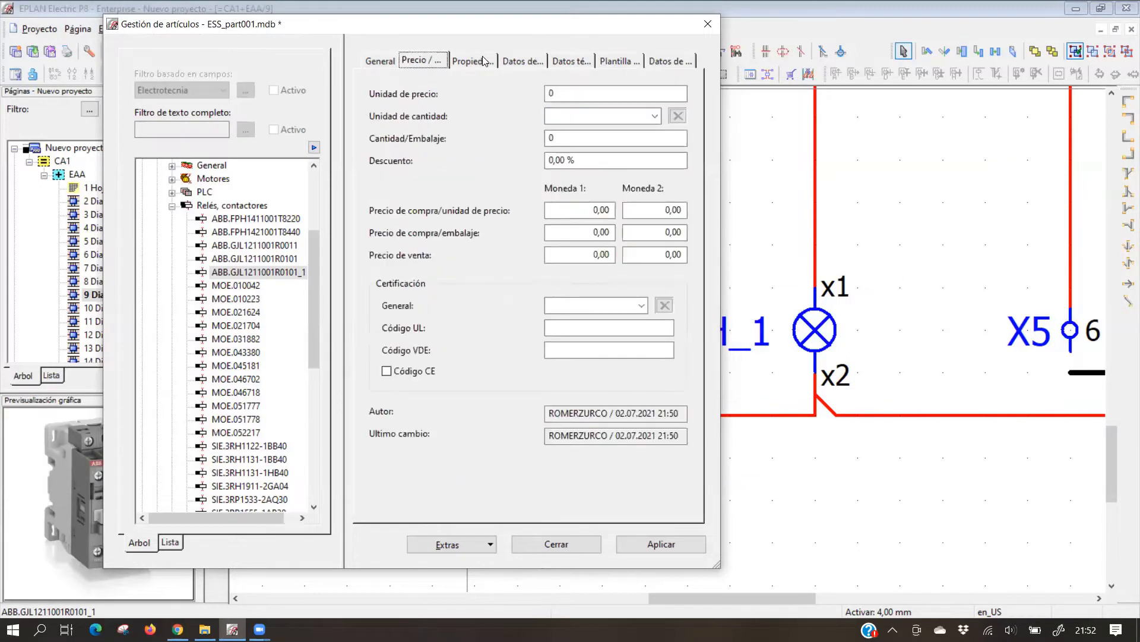
Review the new article's general, price, properties, mounting and technical data once more before saving it
click(484, 60)
click(378, 60)
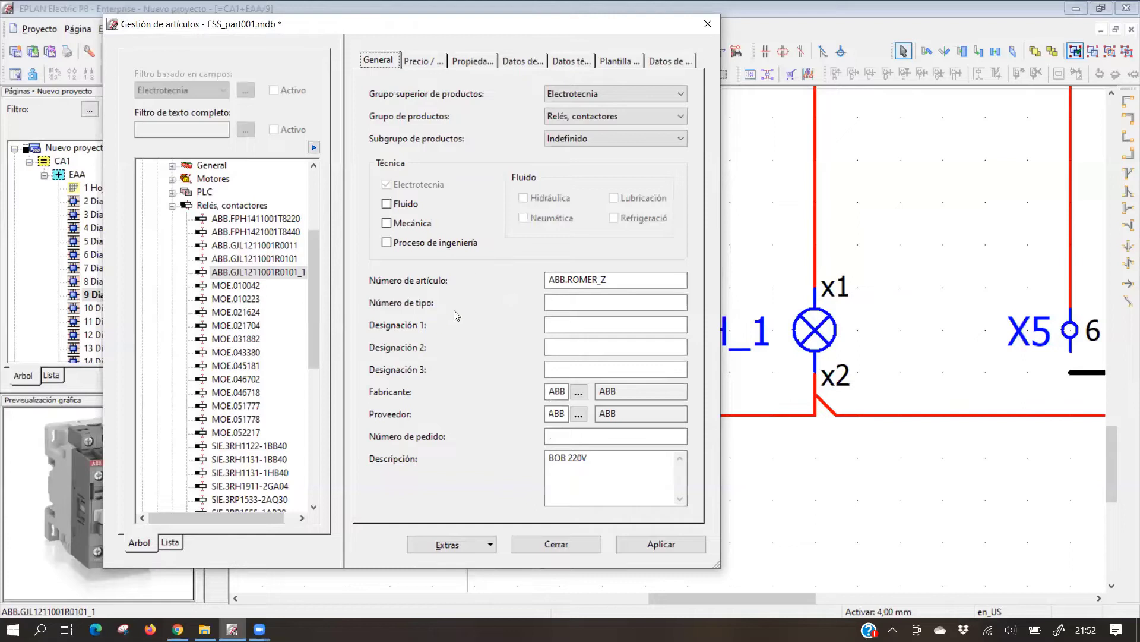
click(429, 64)
click(468, 60)
click(515, 59)
click(560, 65)
click(383, 61)
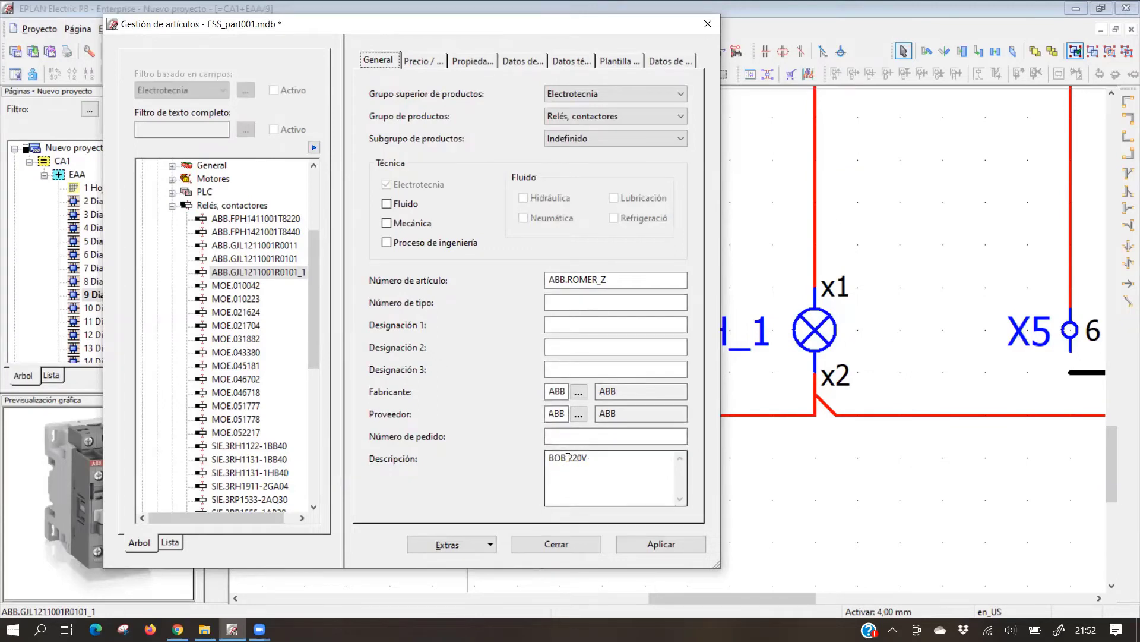
Save the new article, close the article management and synchronise the project's articles with the ESS_part001.mdb database
click(594, 475)
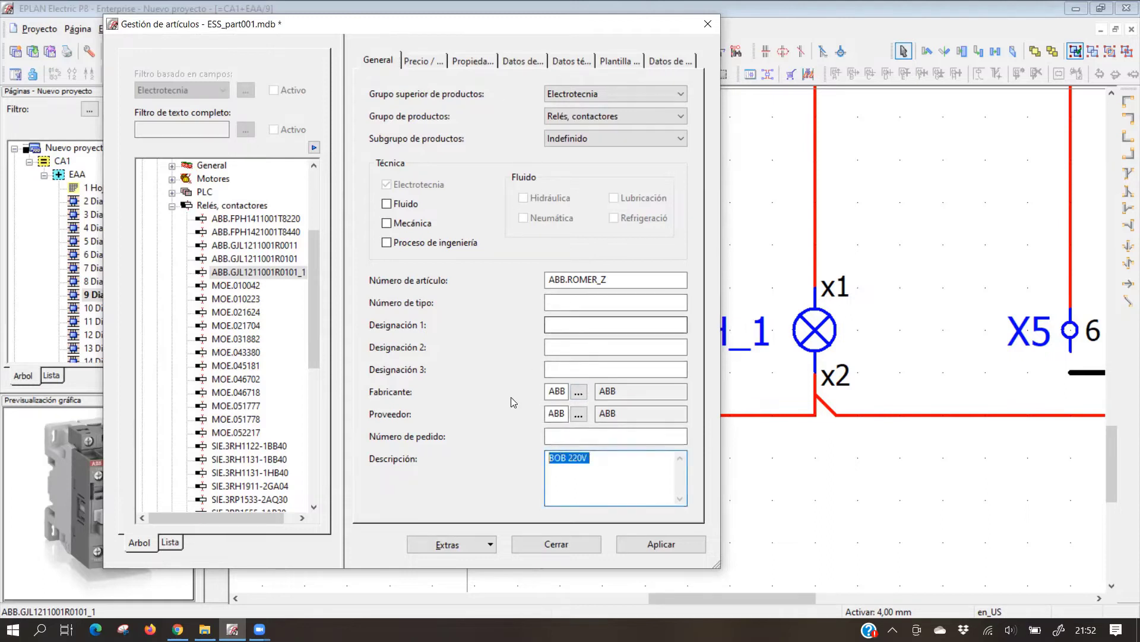
click(655, 545)
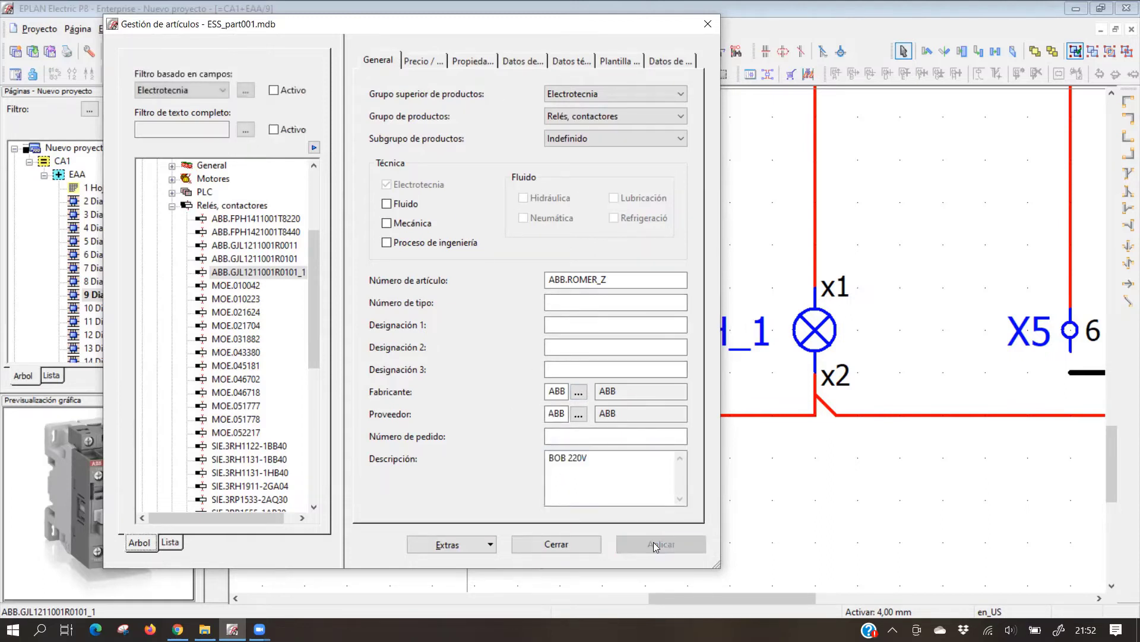
click(556, 544)
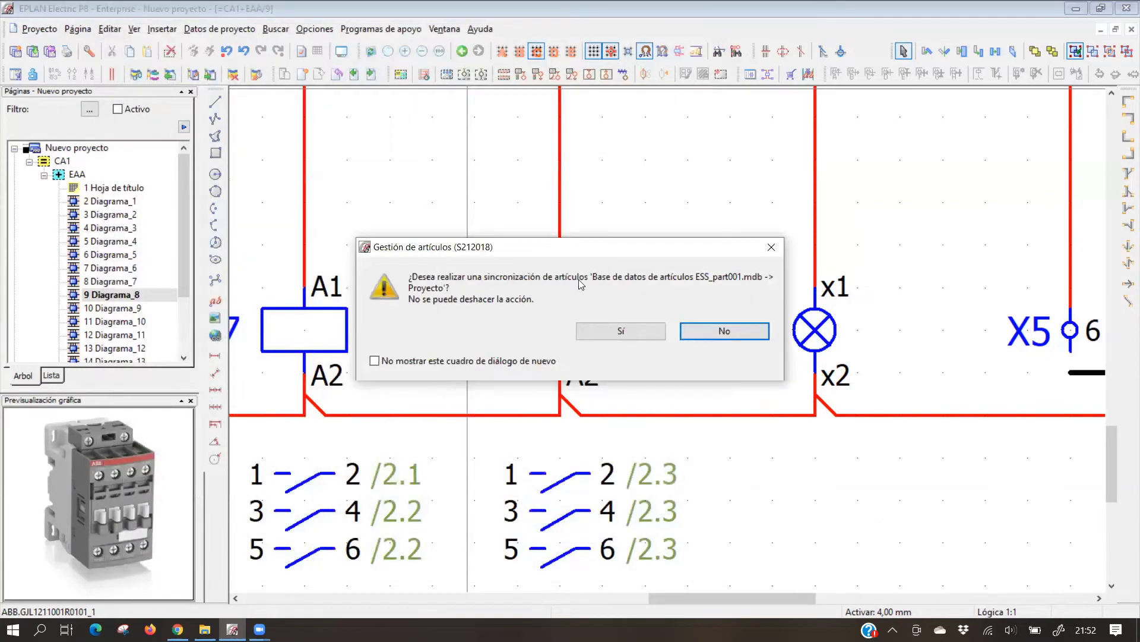
click(620, 332)
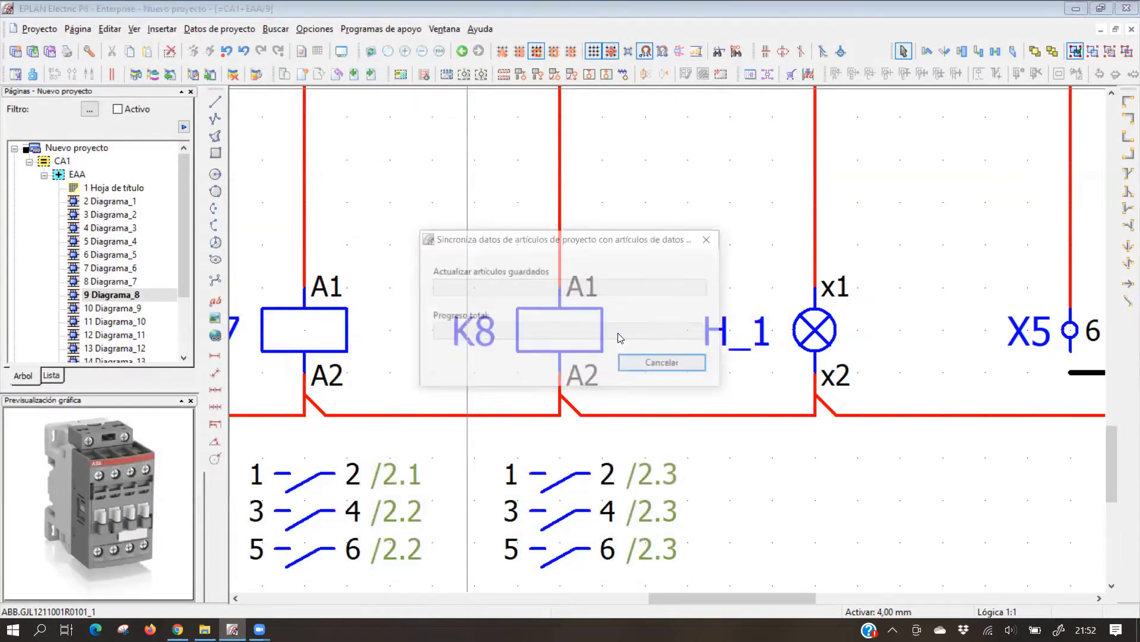
Open the properties of coil K8 on page 9 Diagrama_8 and show its article assignment
click(523, 326)
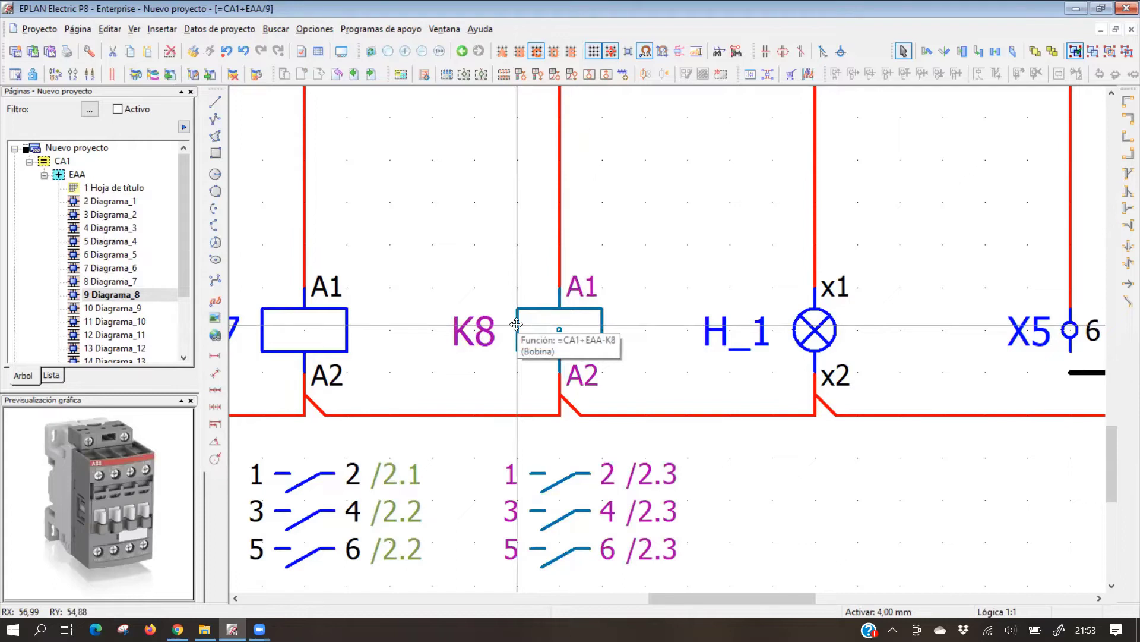
double_click(516, 325)
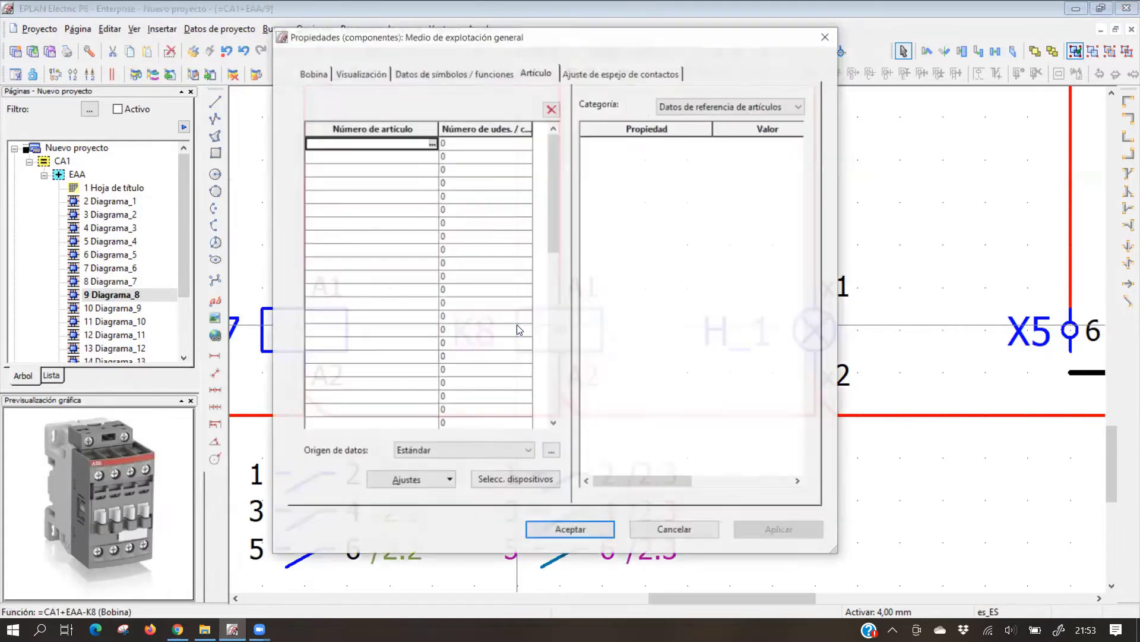
click(311, 74)
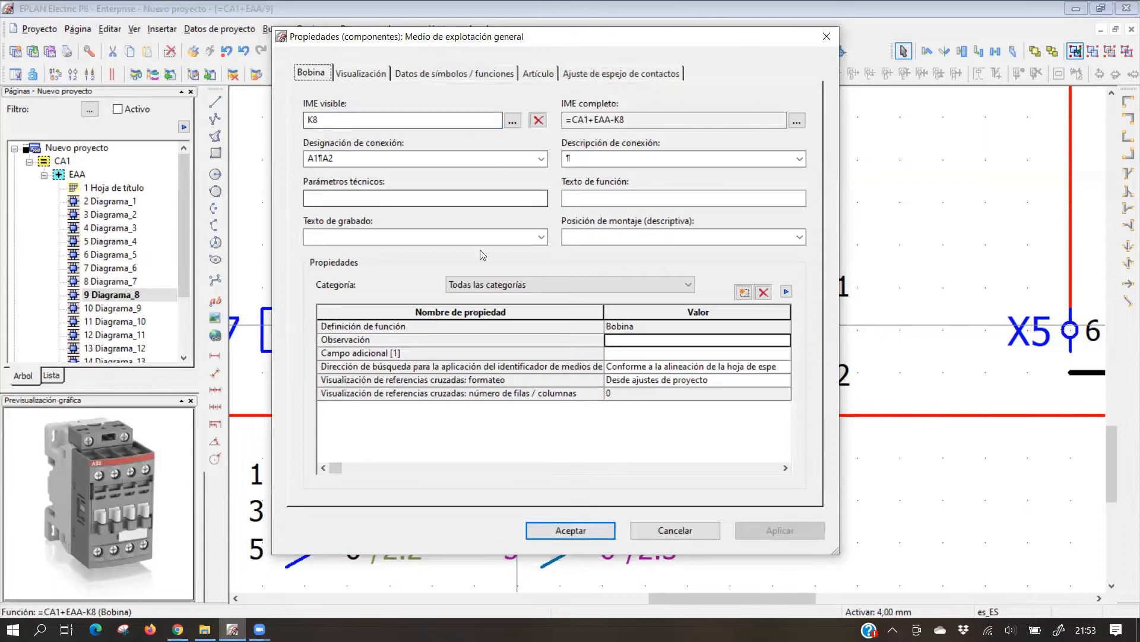
click(540, 74)
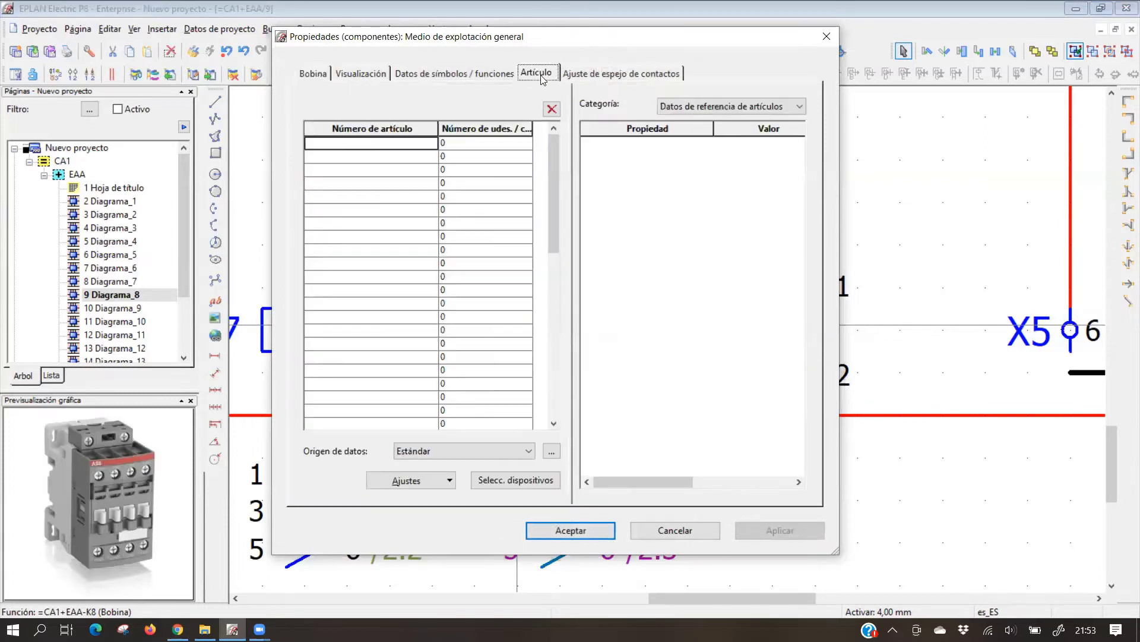
Examine the articles, functions and automatic filter in the device selection for coil K8, and cancel it
click(523, 481)
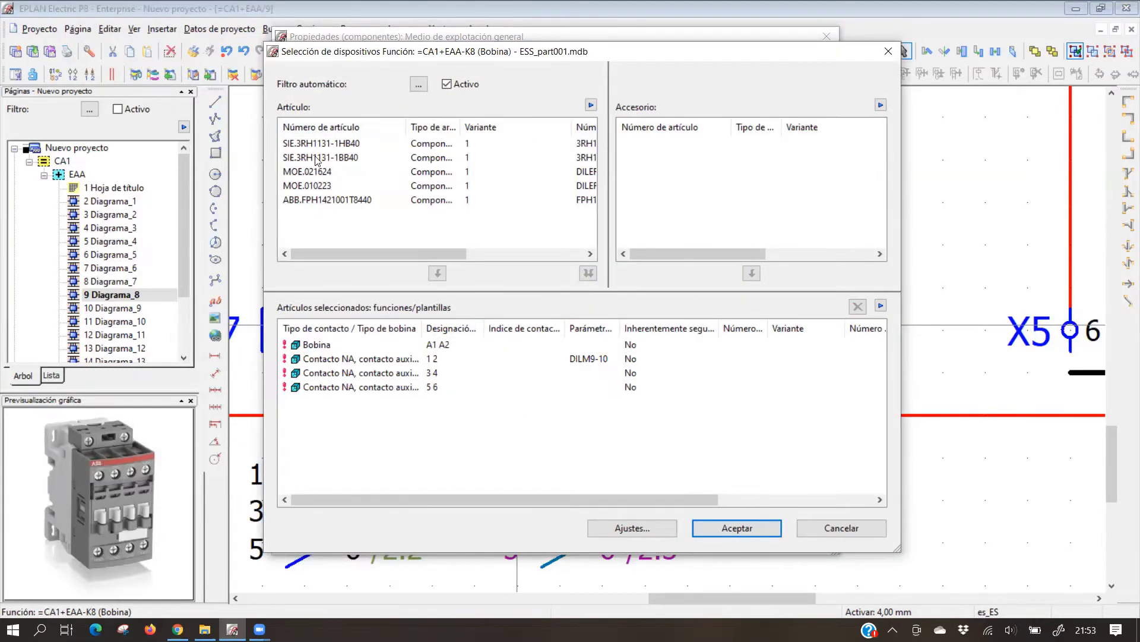
drag(400, 253, 367, 252)
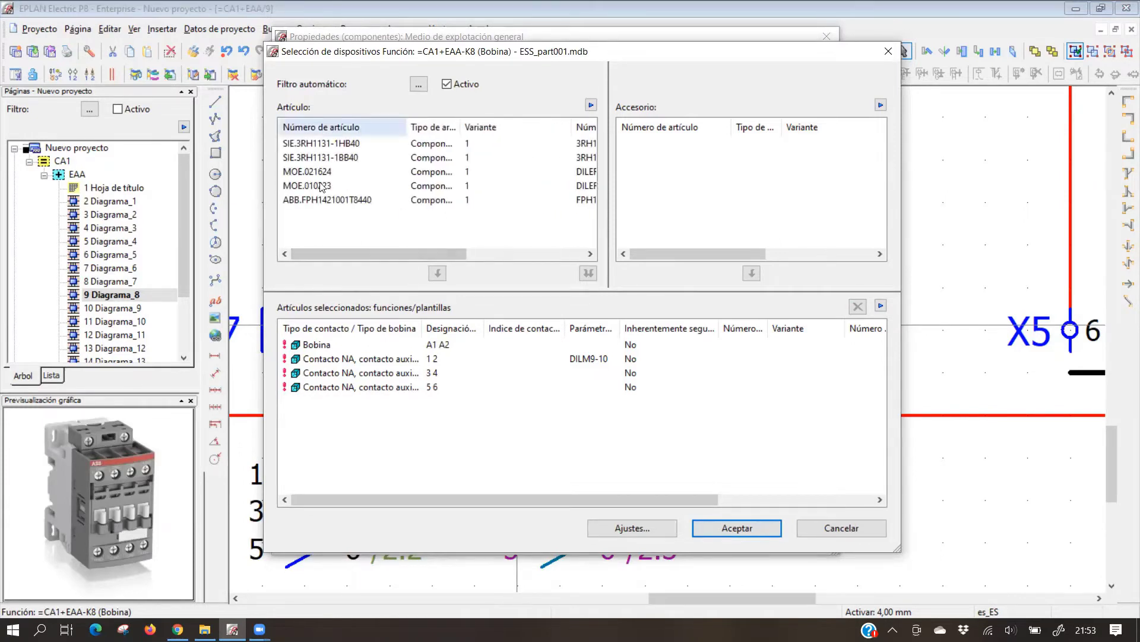
click(319, 344)
mouse_move(349, 254)
mouse_down()
mouse_move(457, 255)
mouse_move(349, 255)
mouse_up()
click(418, 83)
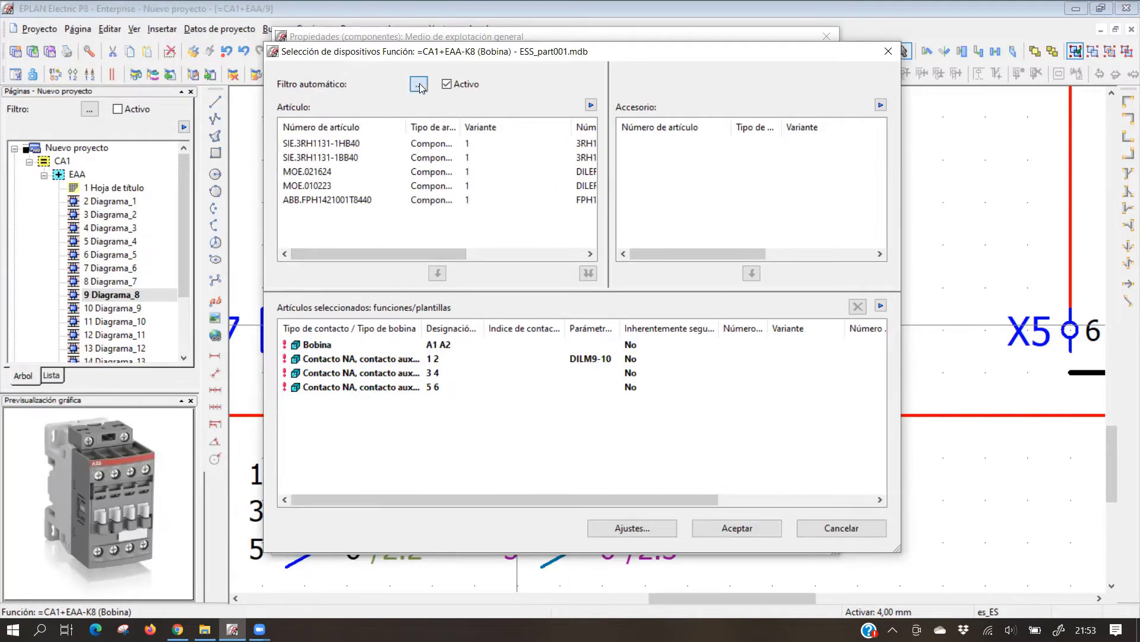
click(807, 167)
click(842, 528)
Assign the new ABB contactor article from Relés, contactores to coil K8, accepting the proposed conflict settings
click(432, 144)
click(432, 144)
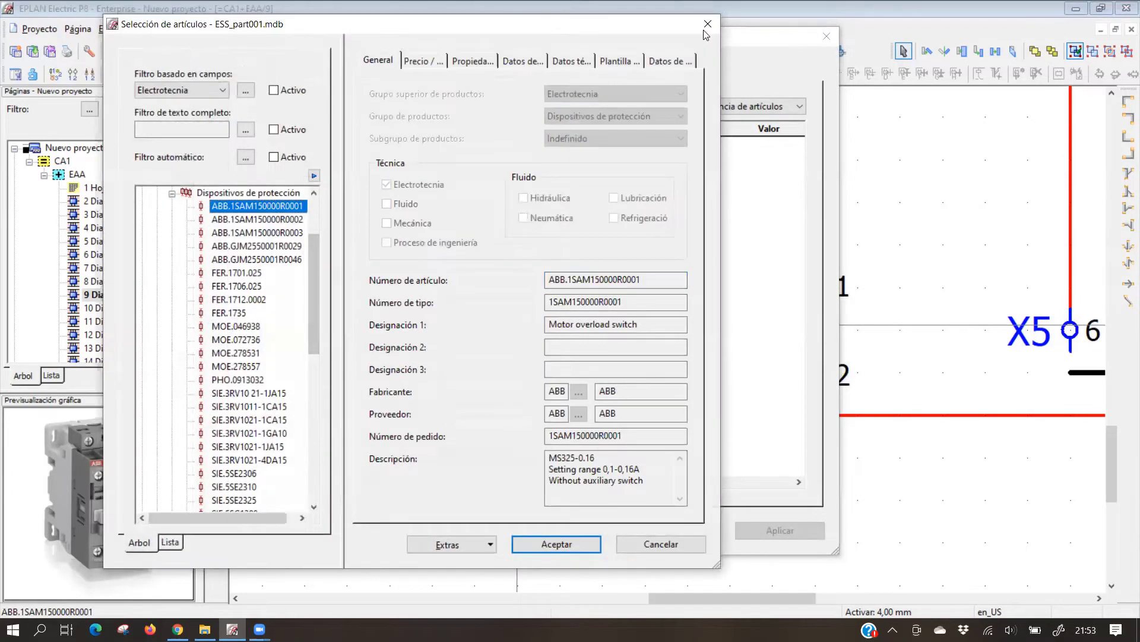
mouse_move(309, 264)
mouse_down()
mouse_move(312, 367)
mouse_move(314, 256)
mouse_up()
click(170, 219)
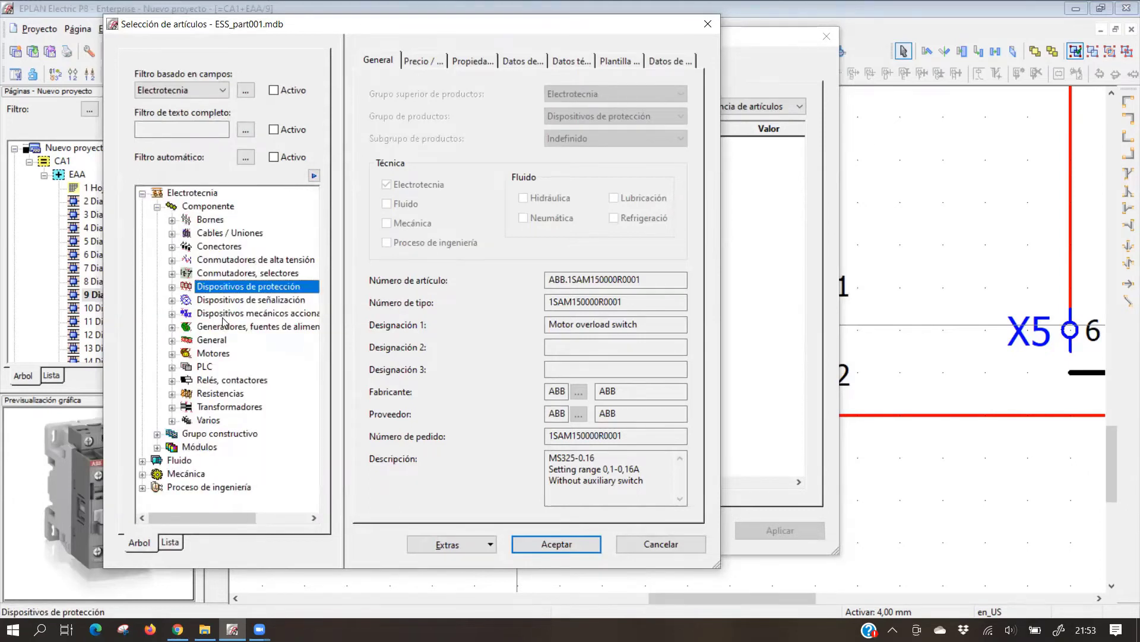
click(223, 379)
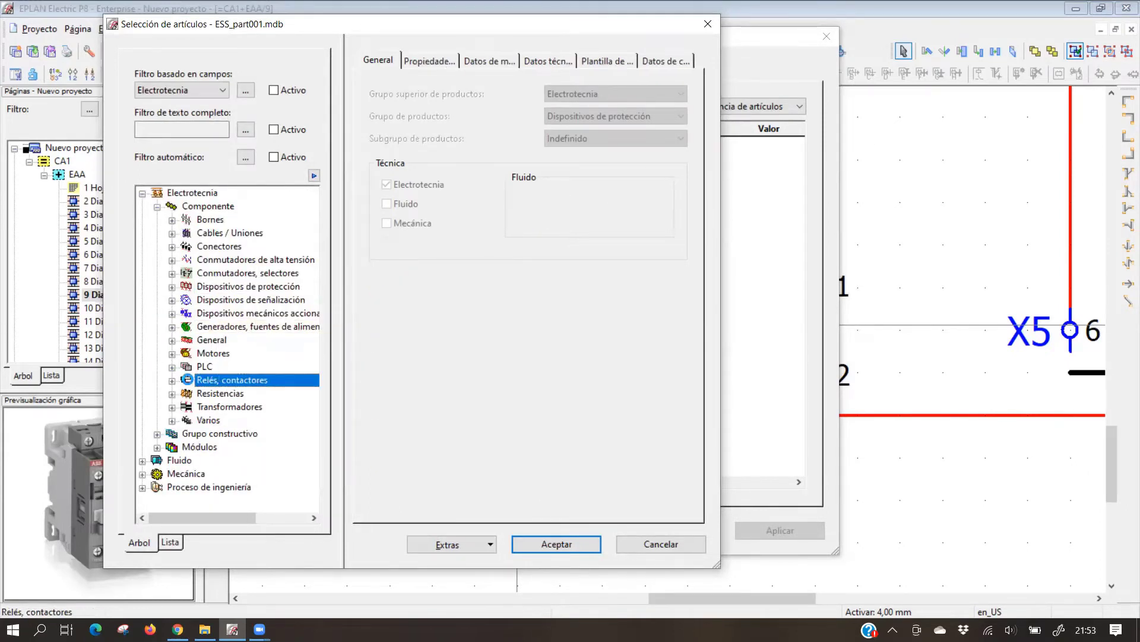
click(173, 380)
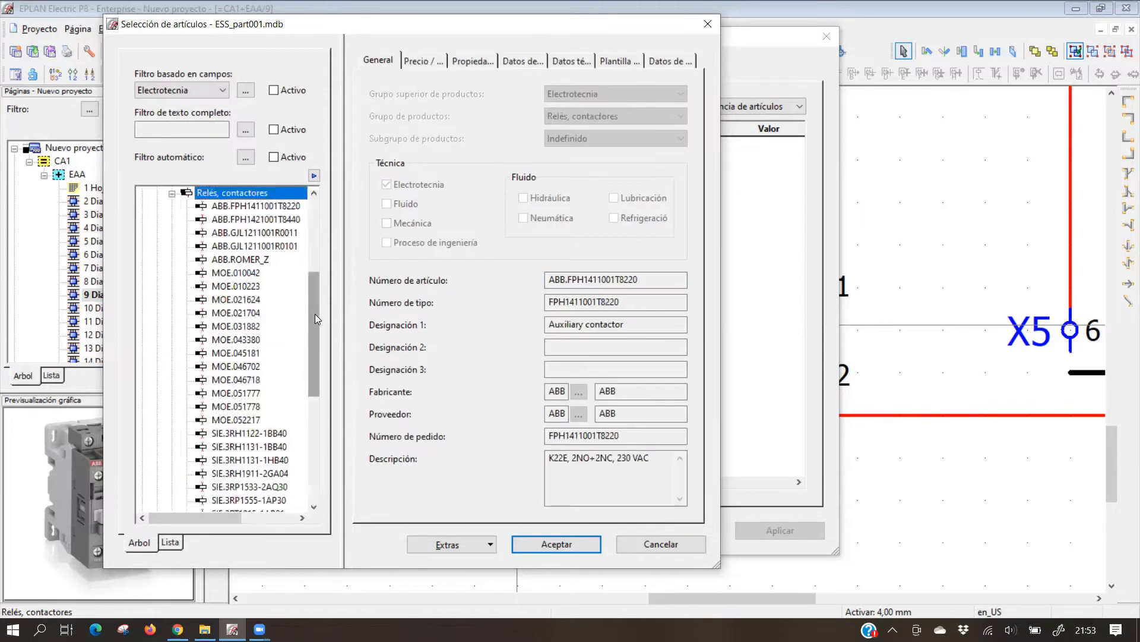
click(251, 259)
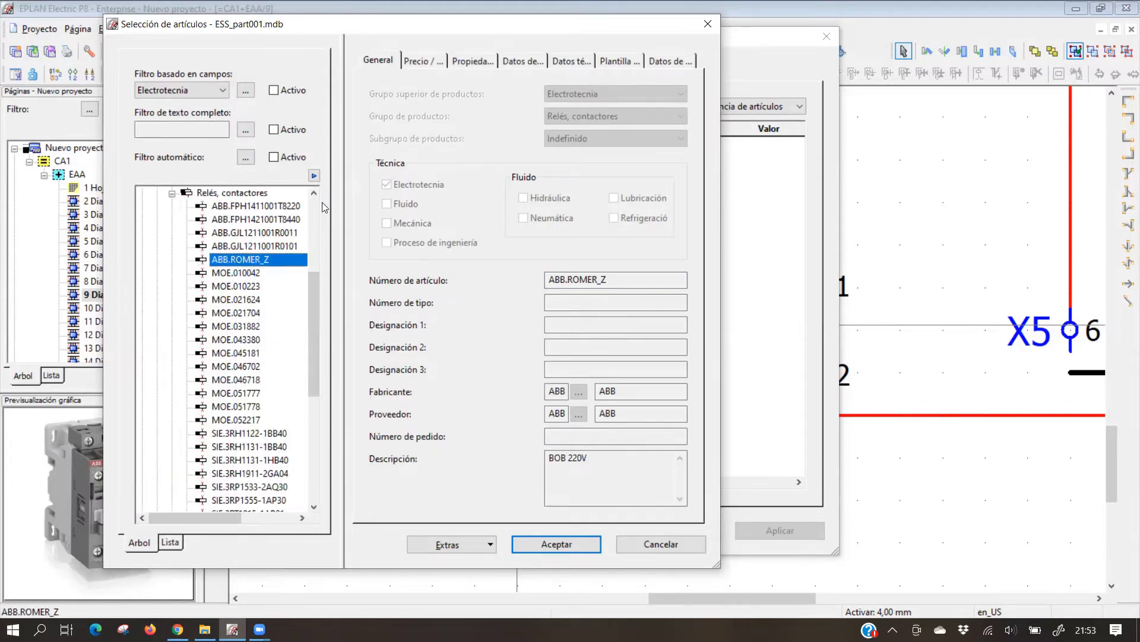
drag(340, 28, 375, 13)
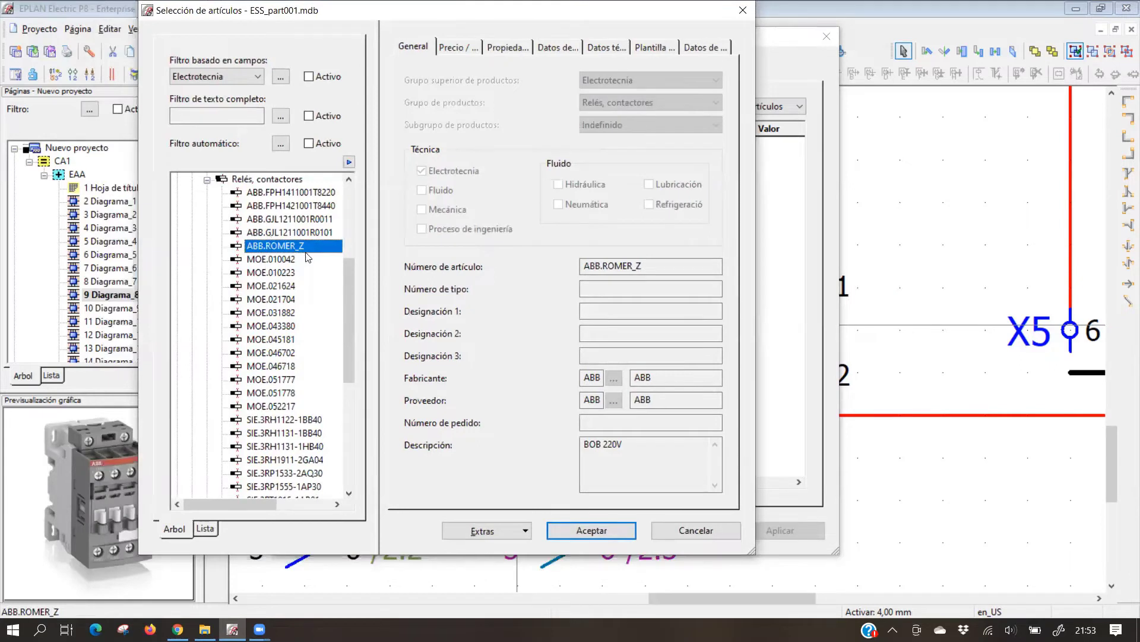
click(591, 530)
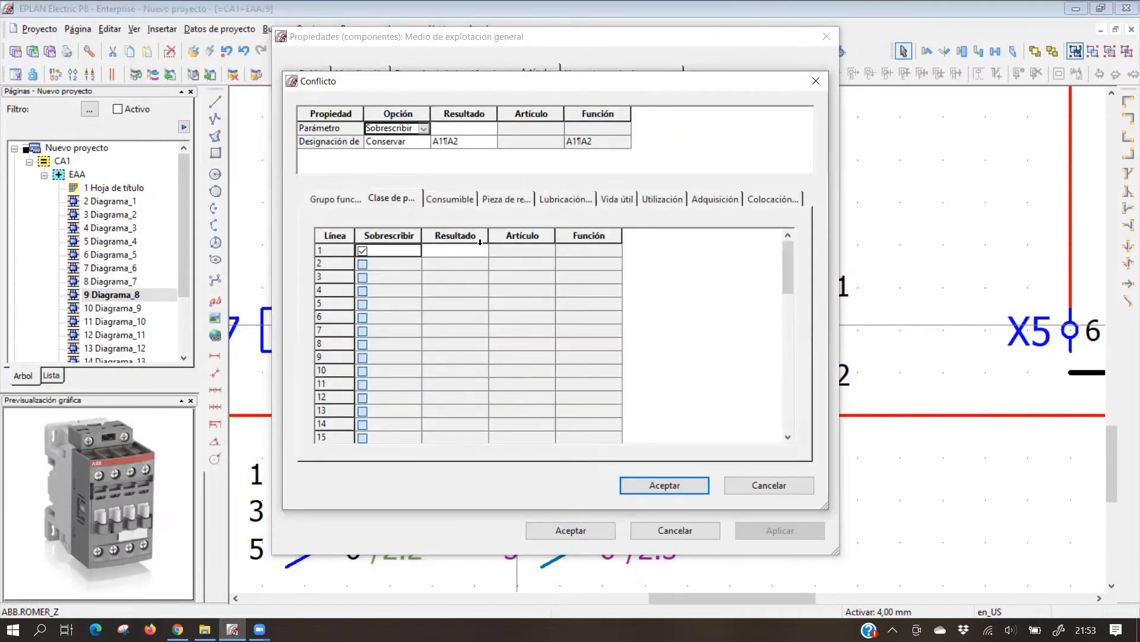
click(658, 484)
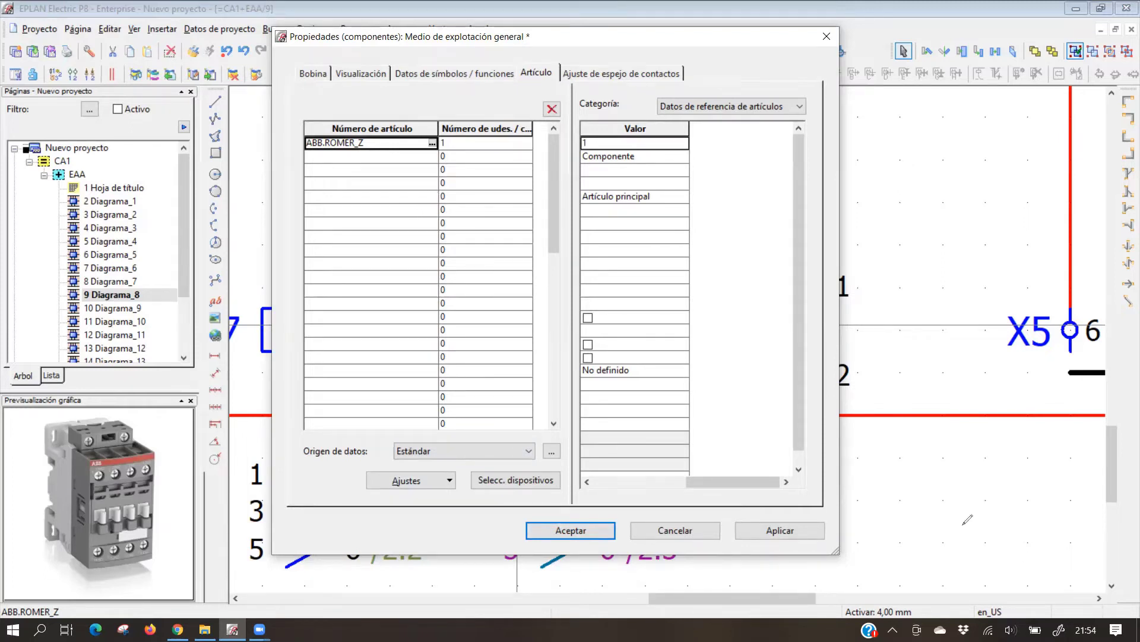
Reopen the article selection for coil K8 and locate the new ABB article under Componente, Relés, contactores
drag(415, 129, 439, 154)
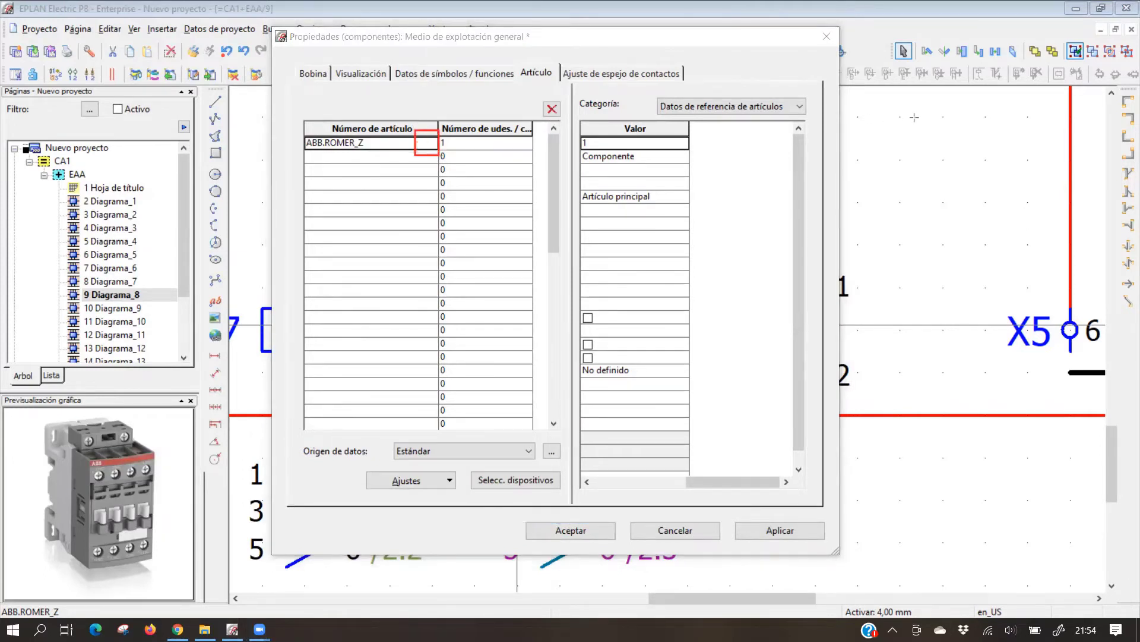
click(434, 148)
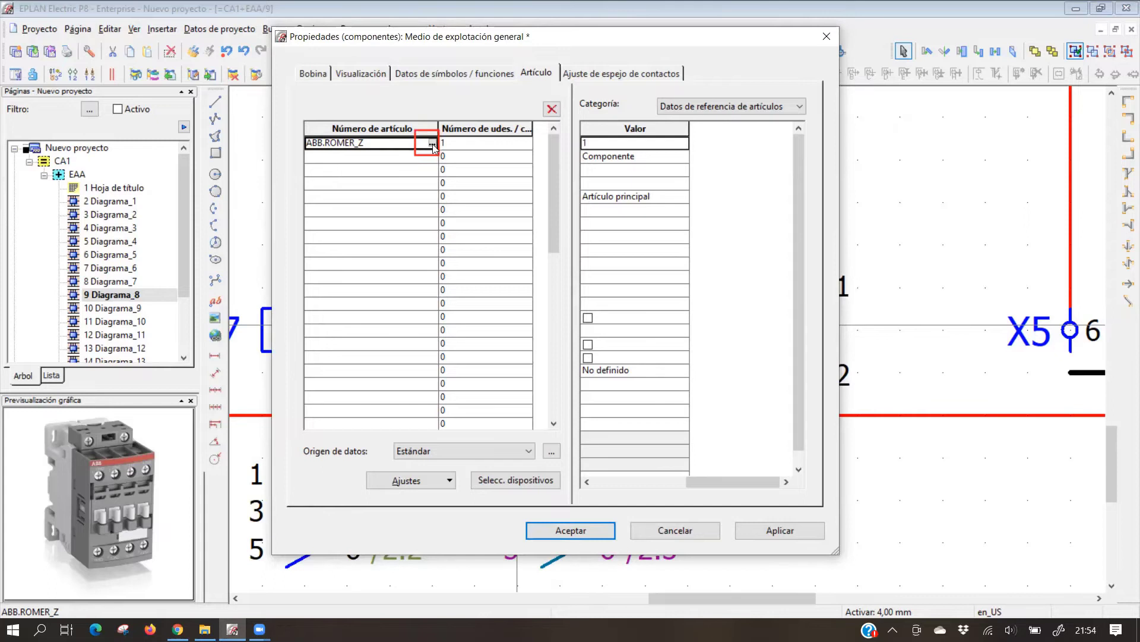
click(433, 148)
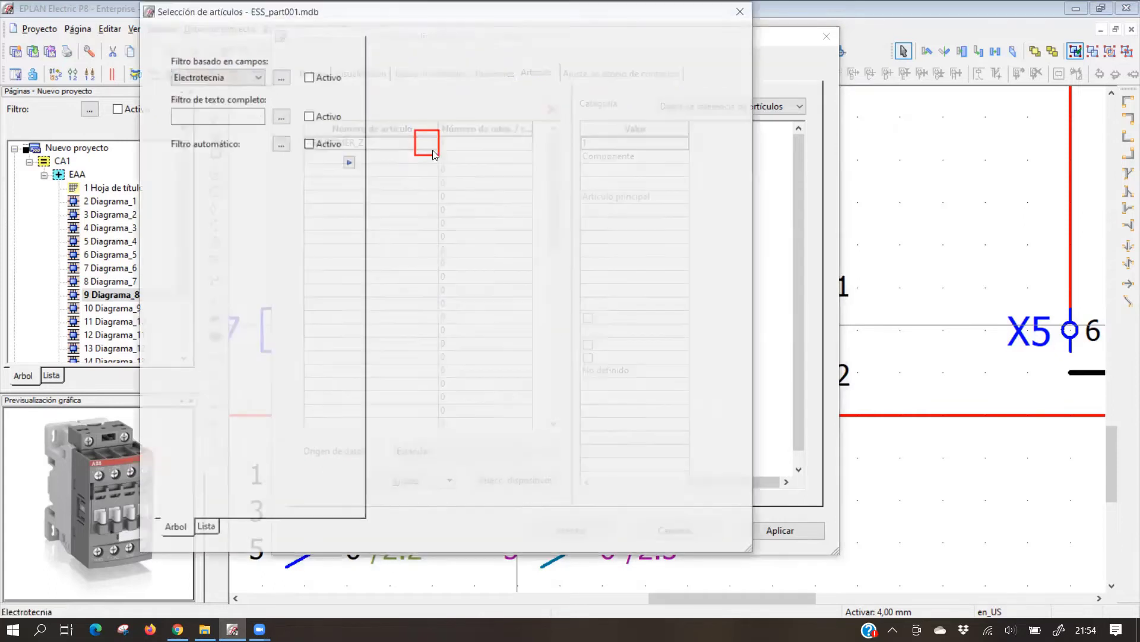
scroll(353, 262, up, 1)
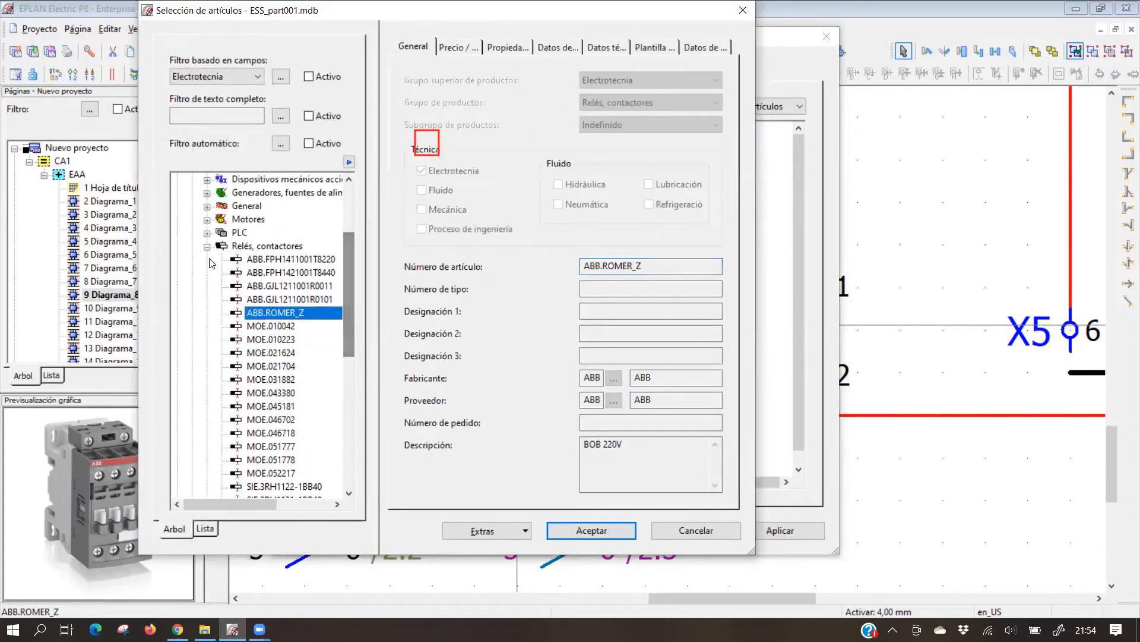
click(208, 246)
click(192, 192)
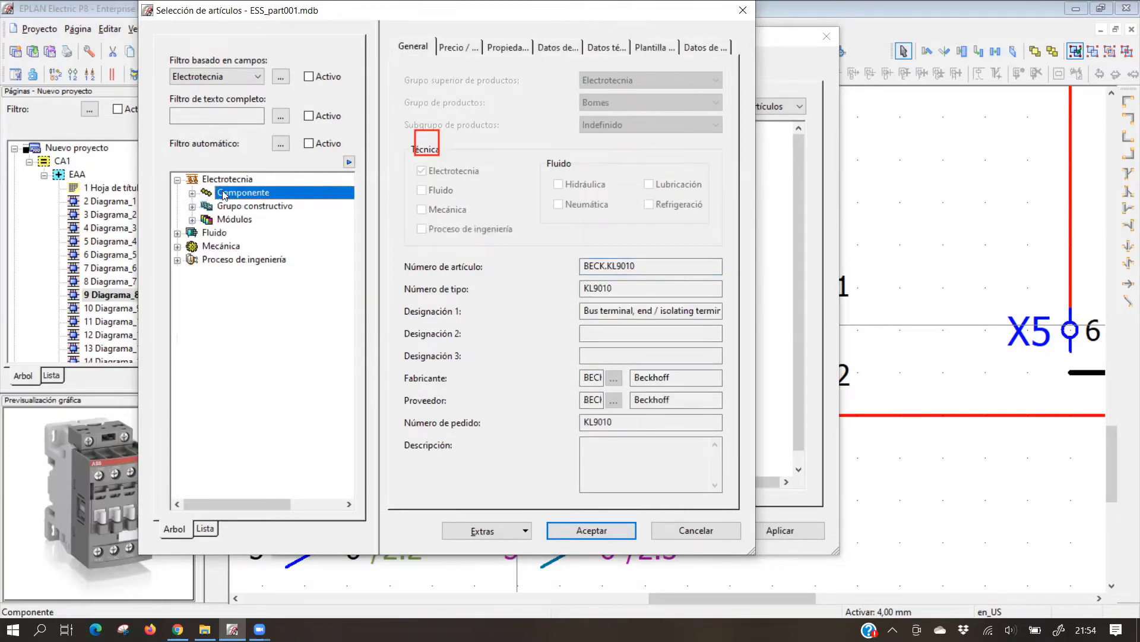
click(192, 193)
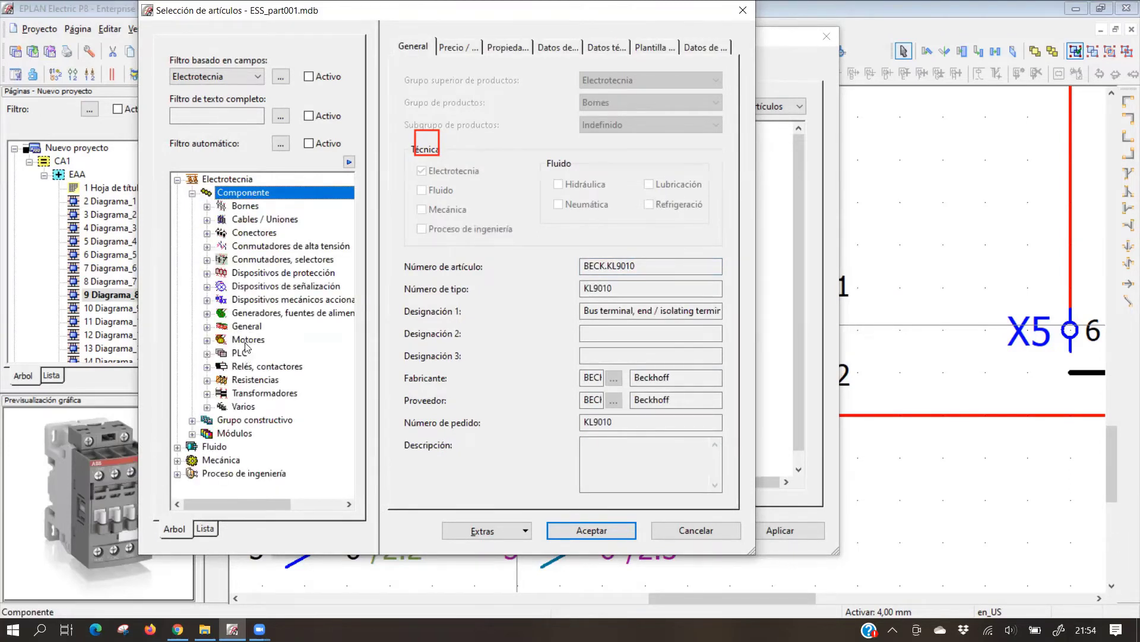
click(240, 367)
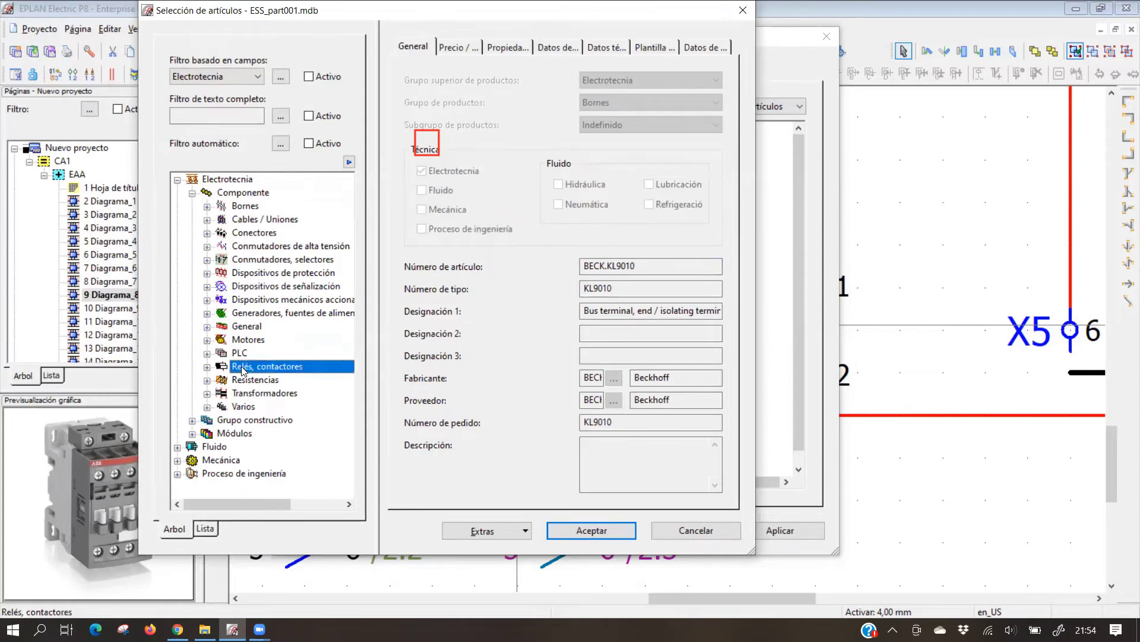
click(207, 366)
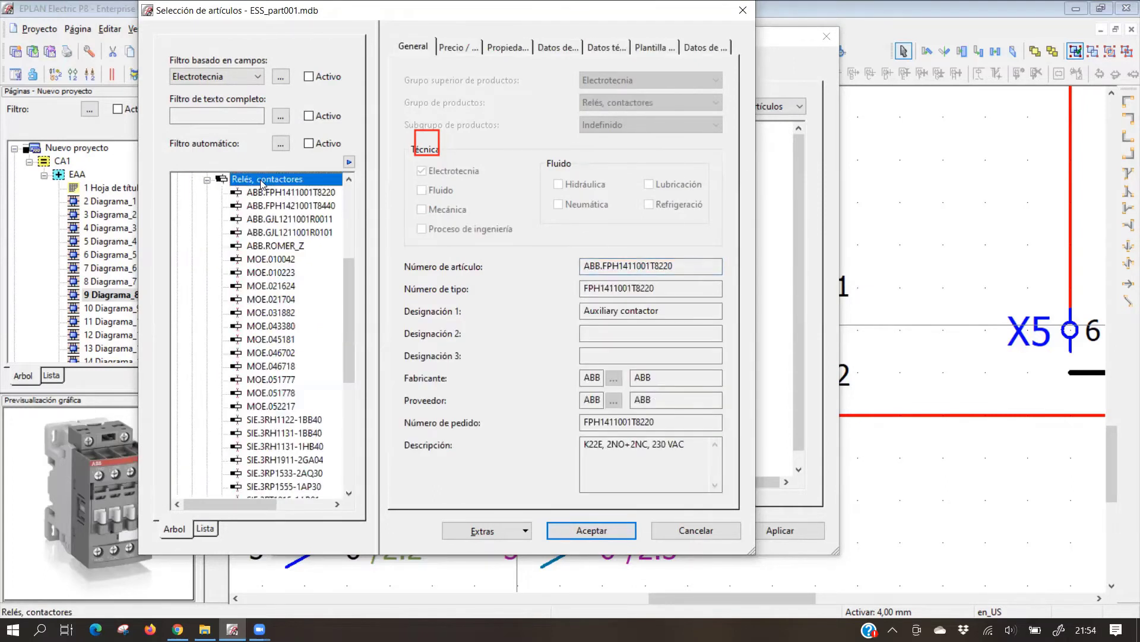
click(268, 247)
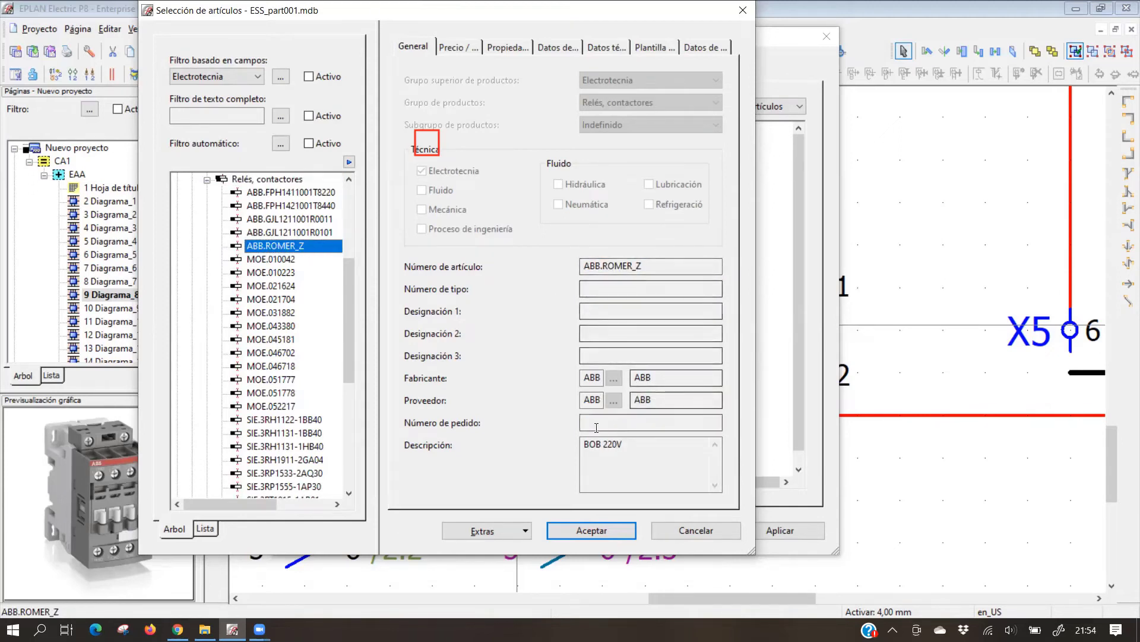
Review the located ABB article's price, properties, mounting, technical, function template and general data
click(457, 48)
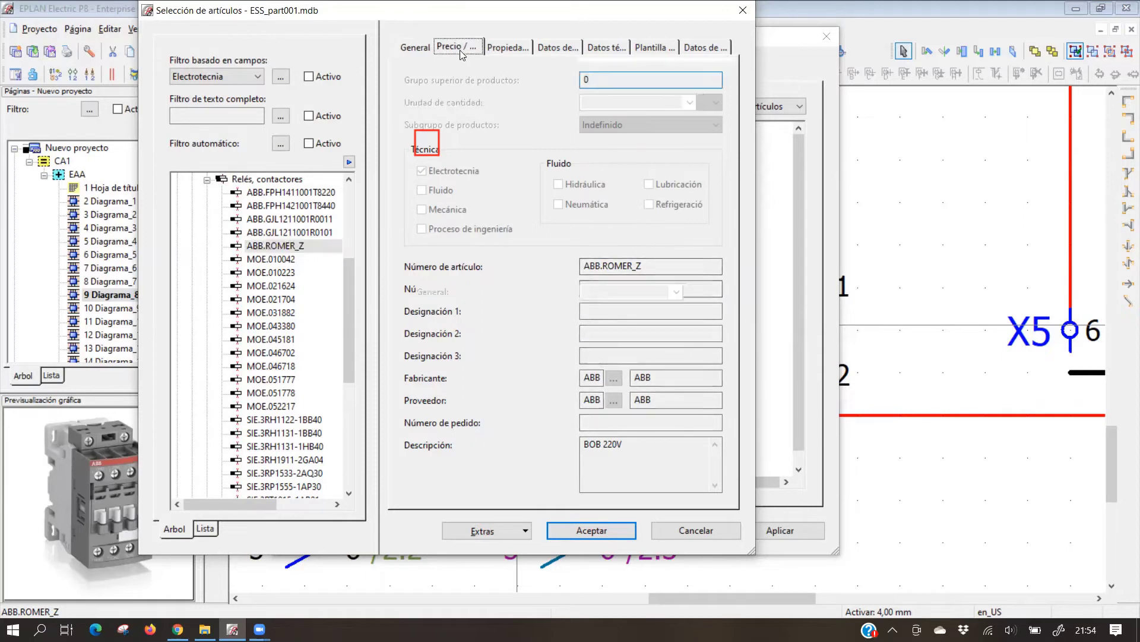
click(506, 47)
click(556, 47)
click(600, 47)
click(653, 48)
click(692, 48)
click(443, 47)
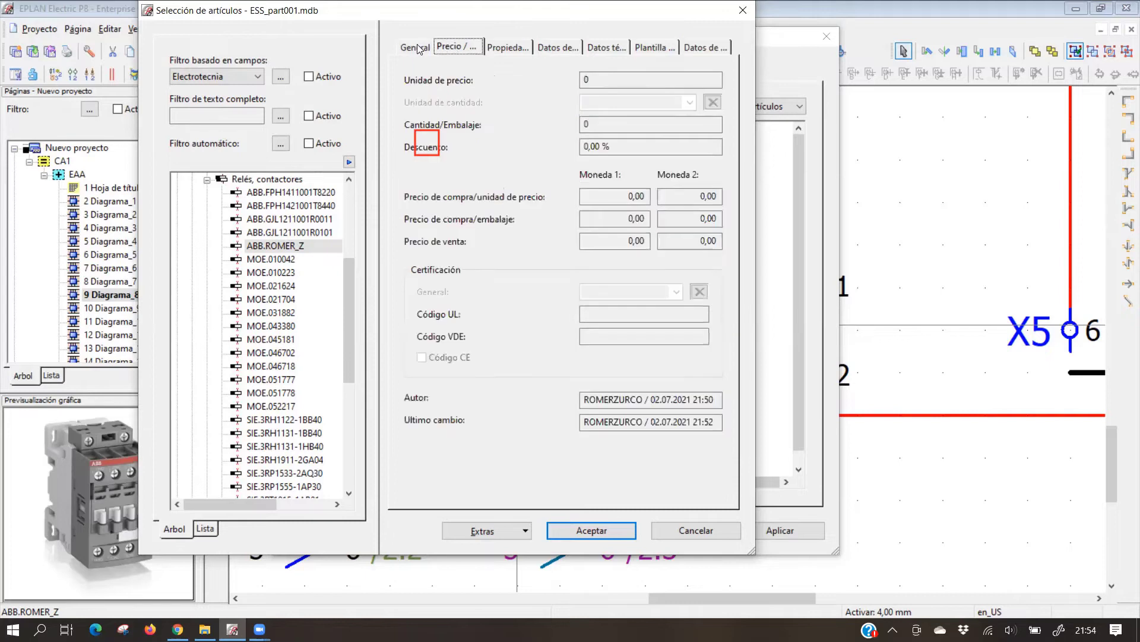
click(414, 47)
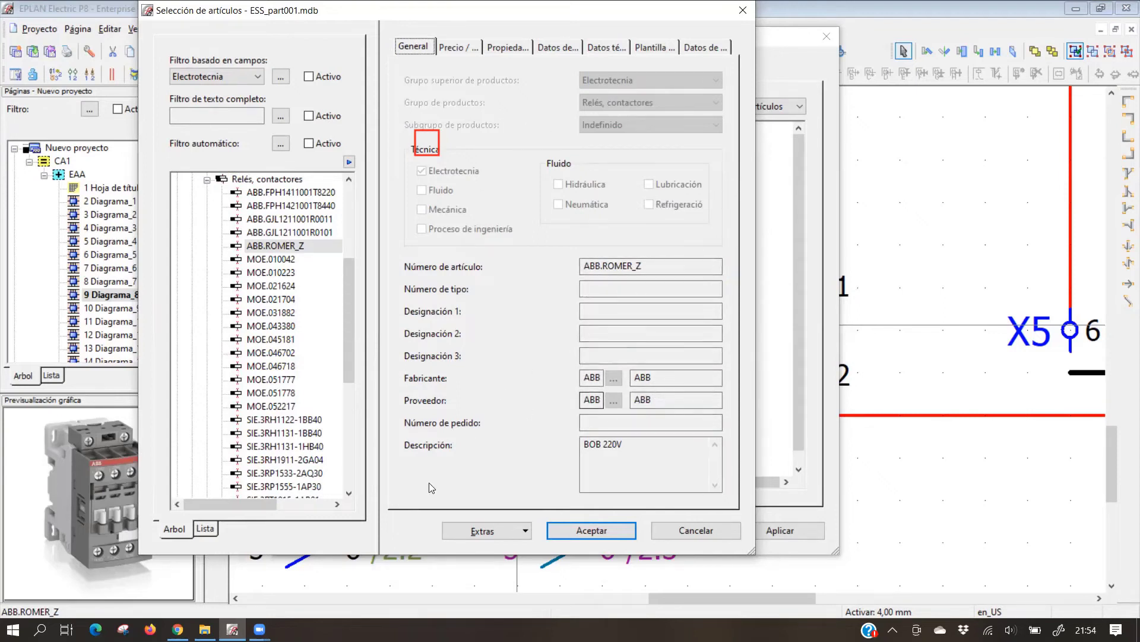
Cancel the article selection and confirm coil K8's properties with the new ABB article assigned
click(695, 529)
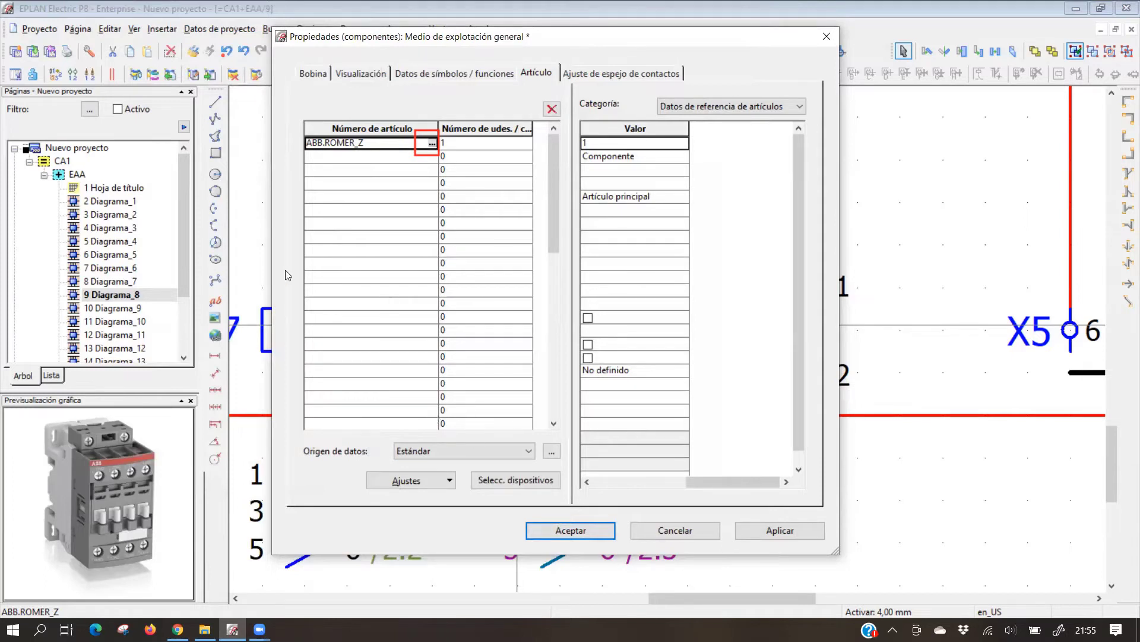
click(568, 529)
click(559, 328)
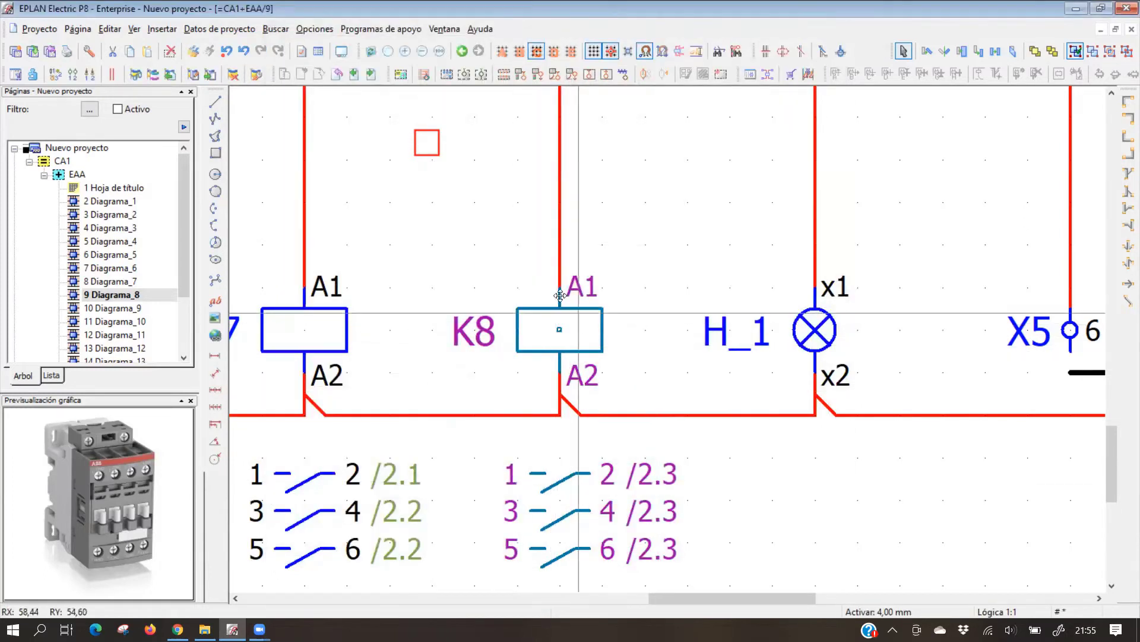
Examine the circuit on page Diagrama_8 from coil K8 across H_1, terminal strip X5 and relays R1 and R9 to lamp H_2
click(343, 404)
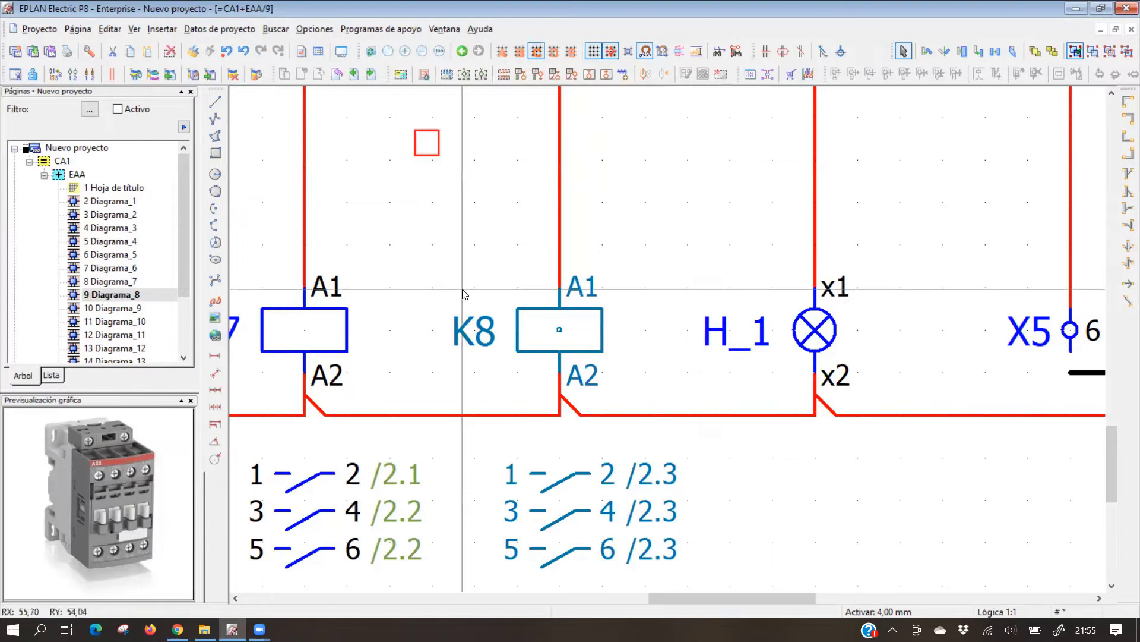
scroll(447, 233, down, 2)
scroll(447, 233, down, 1)
scroll(460, 275, up, 1)
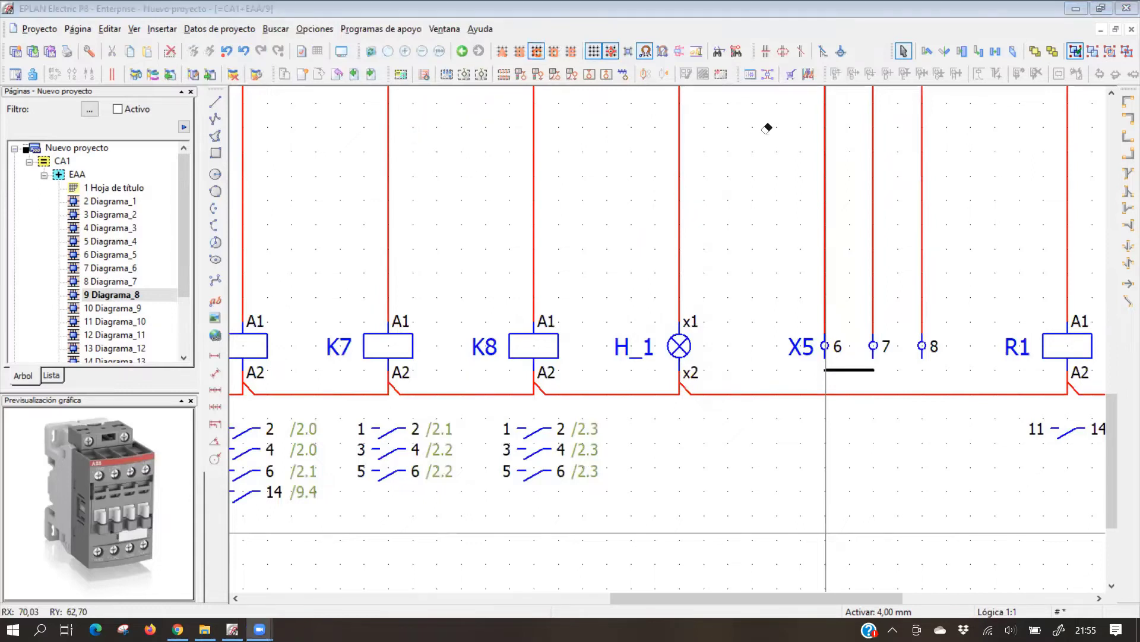
scroll(529, 270, down, 1)
middle_drag(447, 278, 397, 253)
scroll(570, 303, up, 2)
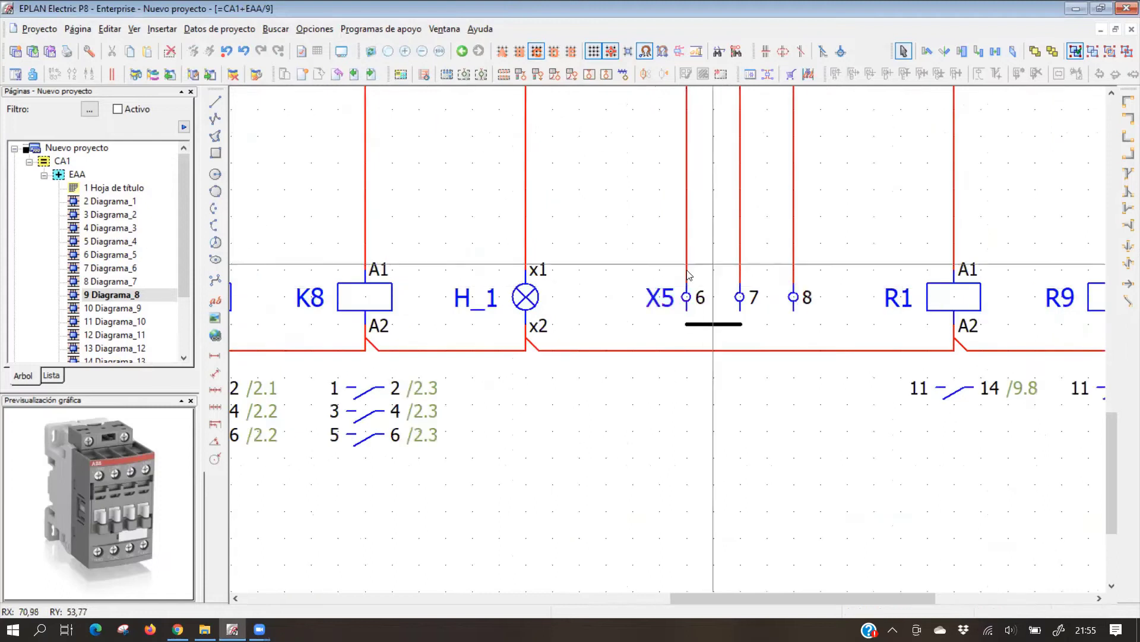
shift+scroll(781, 308, right, 8)
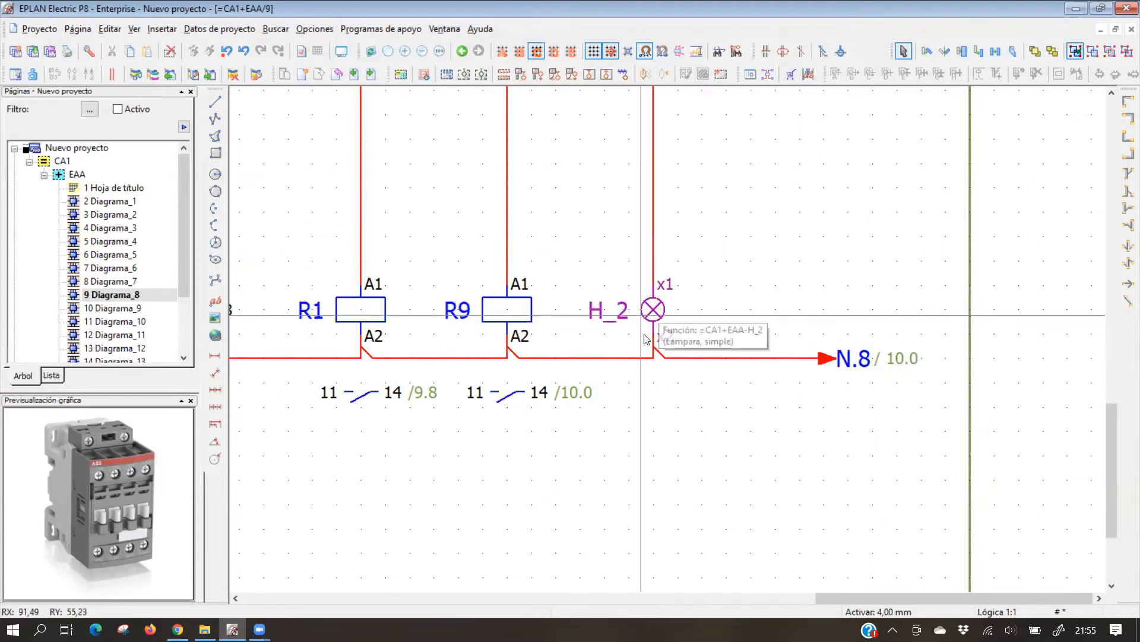
scroll(591, 266, down, 2)
scroll(618, 288, up, 1)
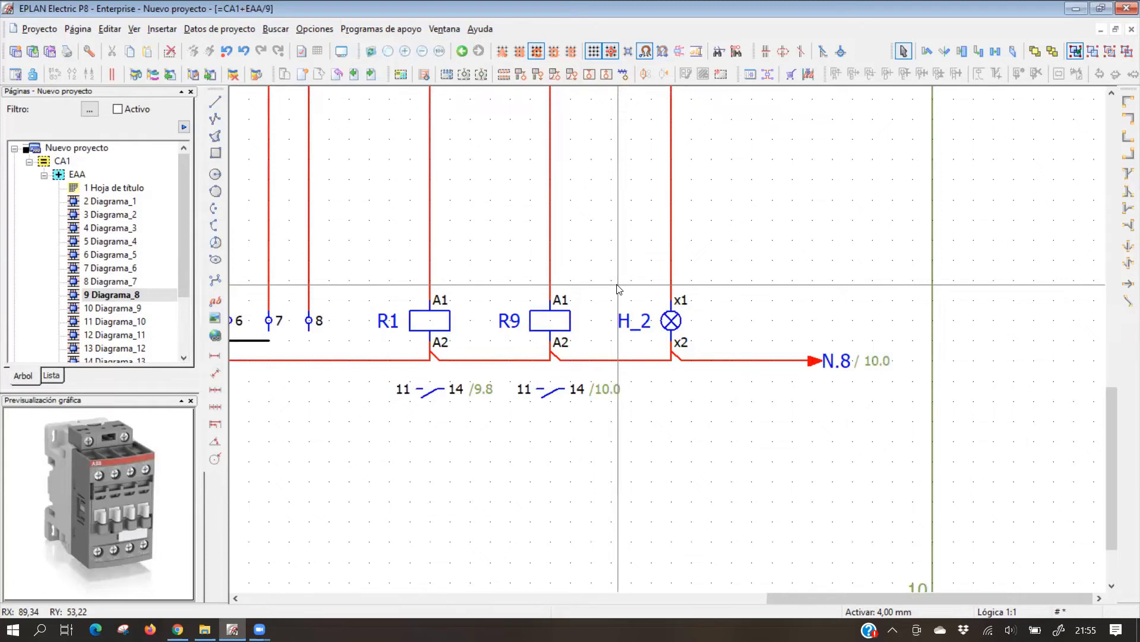
middle_drag(399, 247, 634, 231)
middle_drag(483, 274, 700, 286)
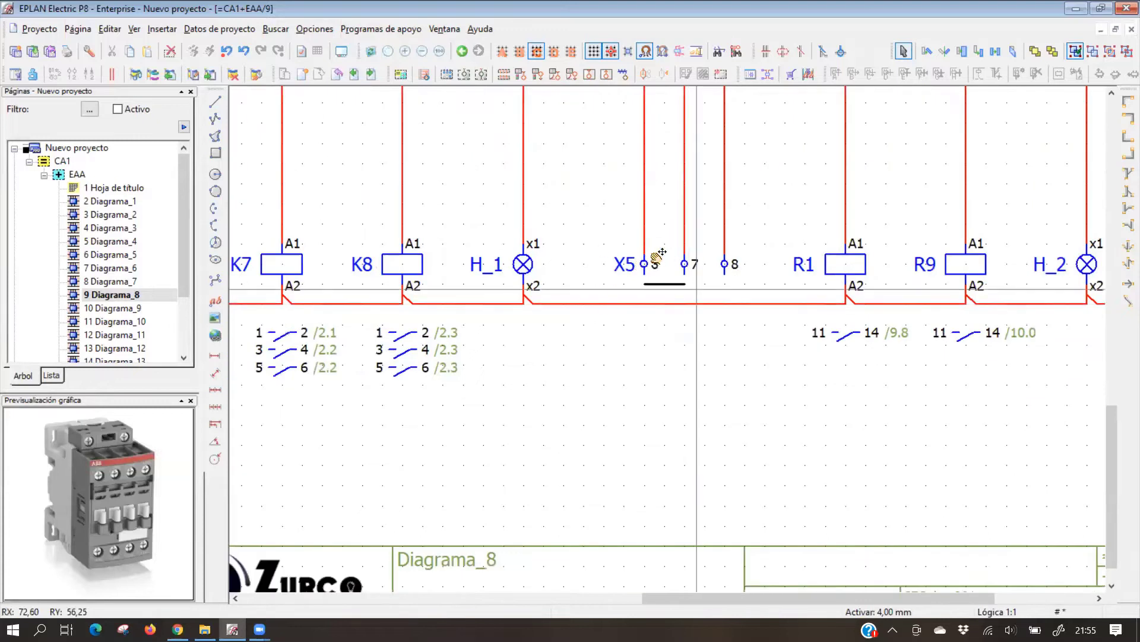
middle_drag(651, 251, 715, 194)
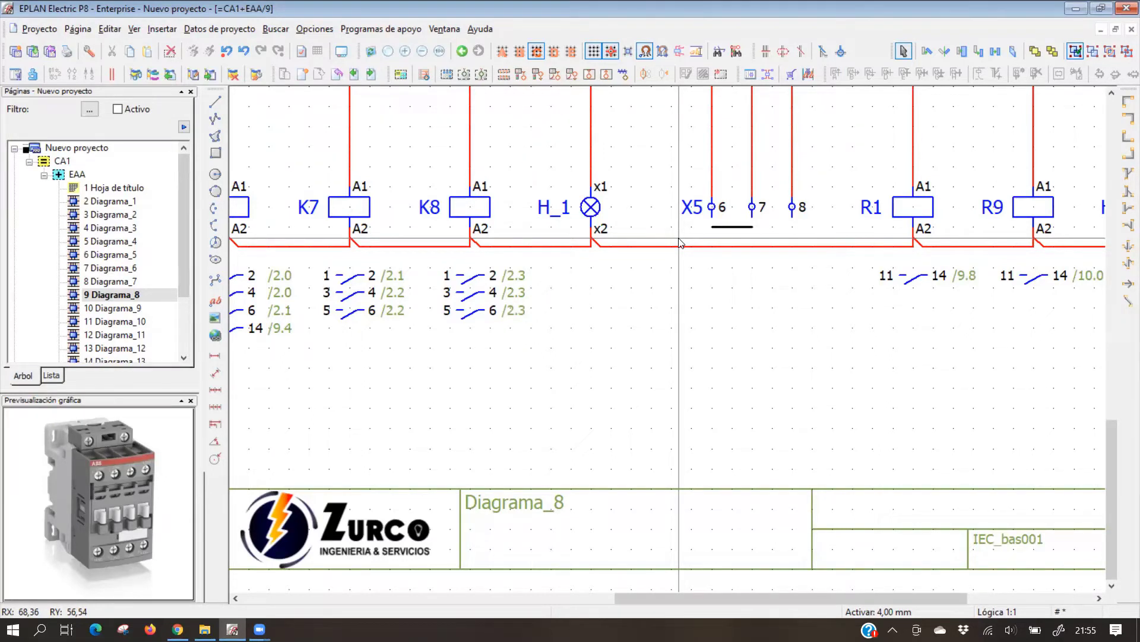
Open report generation for the project and start a new evaluation template
click(376, 29)
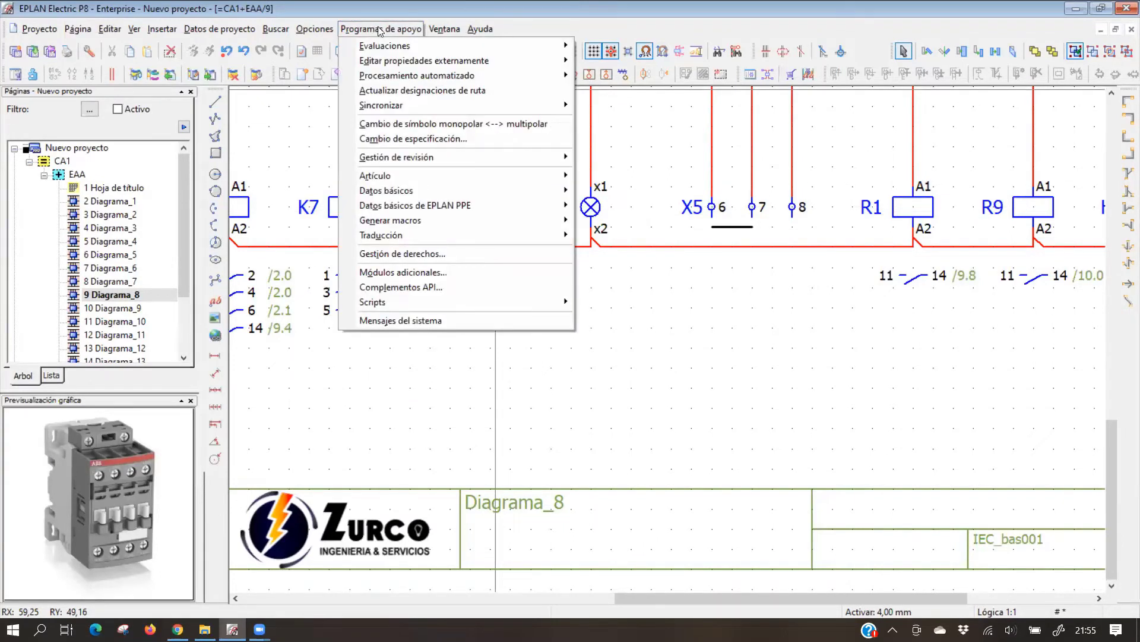
mouse_move(387, 47)
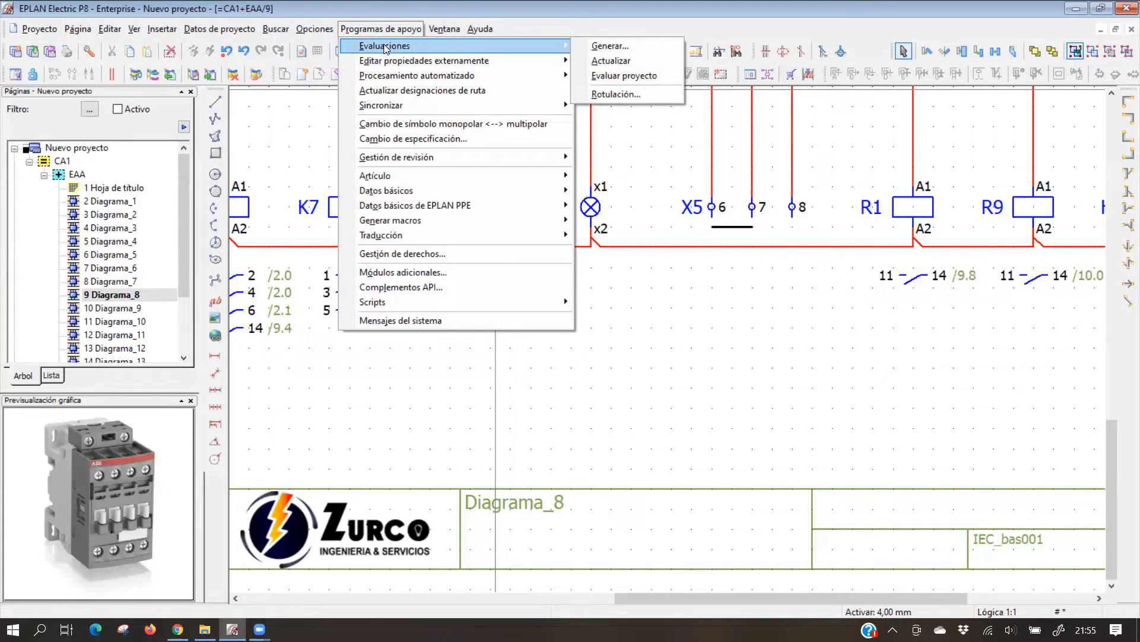
click(630, 45)
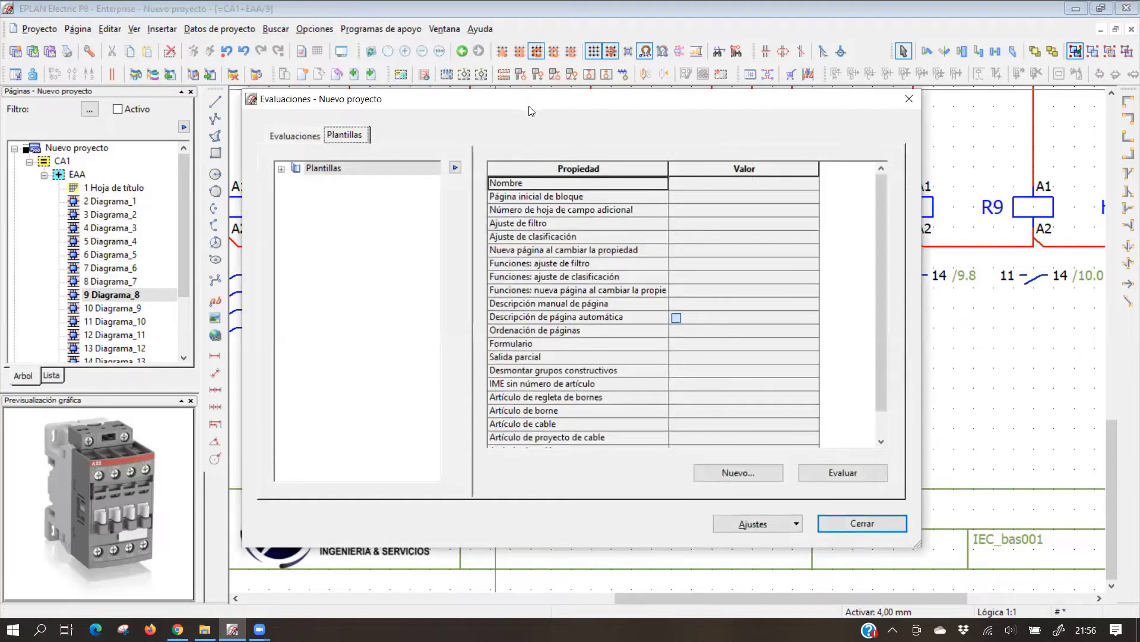
drag(530, 111, 559, 63)
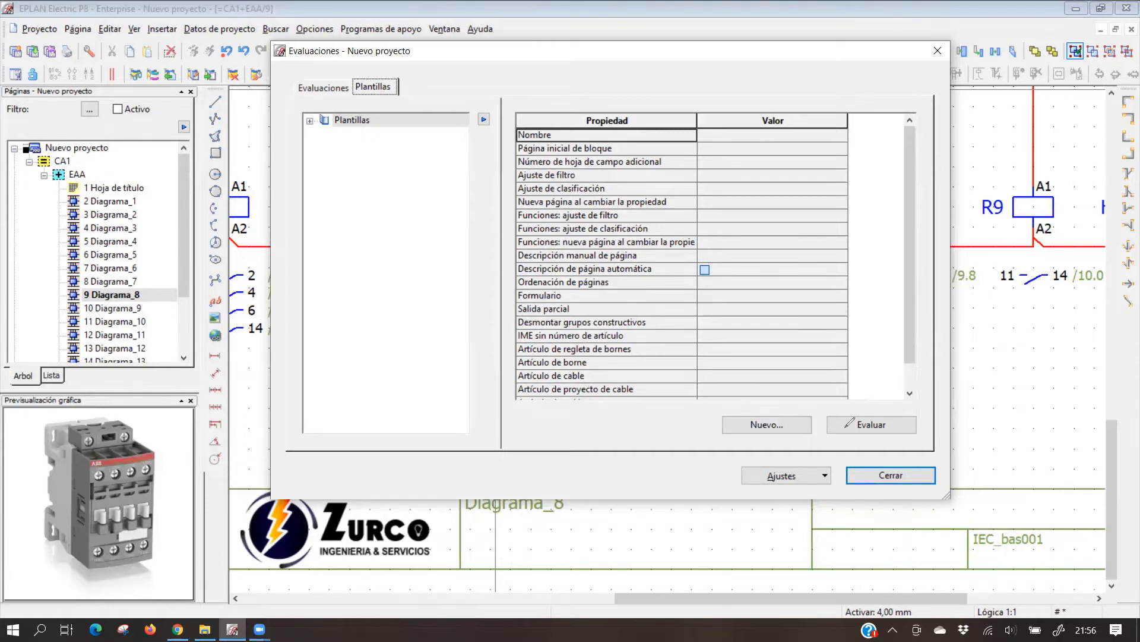
mouse_move(711, 406)
mouse_down()
mouse_move(766, 441)
mouse_move(822, 443)
mouse_up()
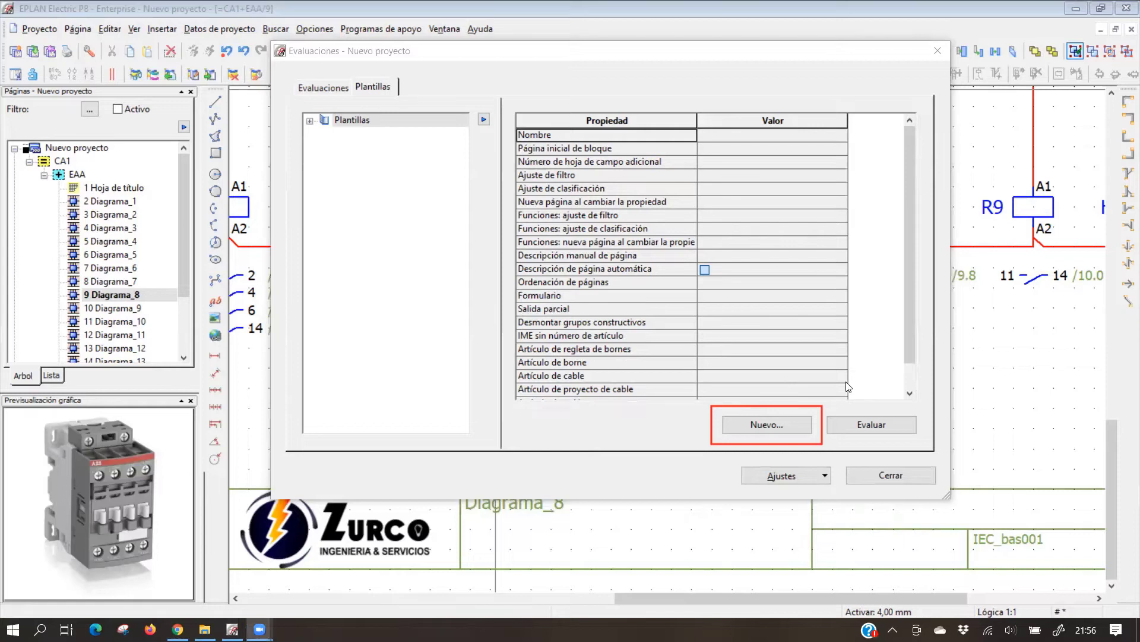
click(774, 424)
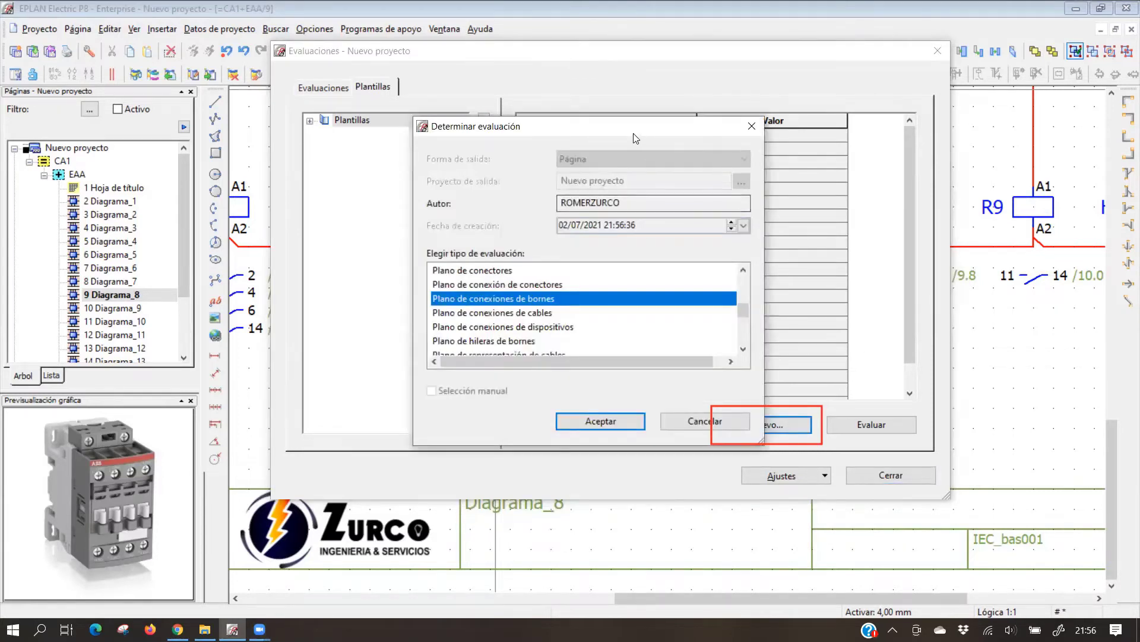
Choose Plano de conexiones de bornes as the evaluation type and accept its filter and sorting settings without activating any
drag(467, 126, 301, 101)
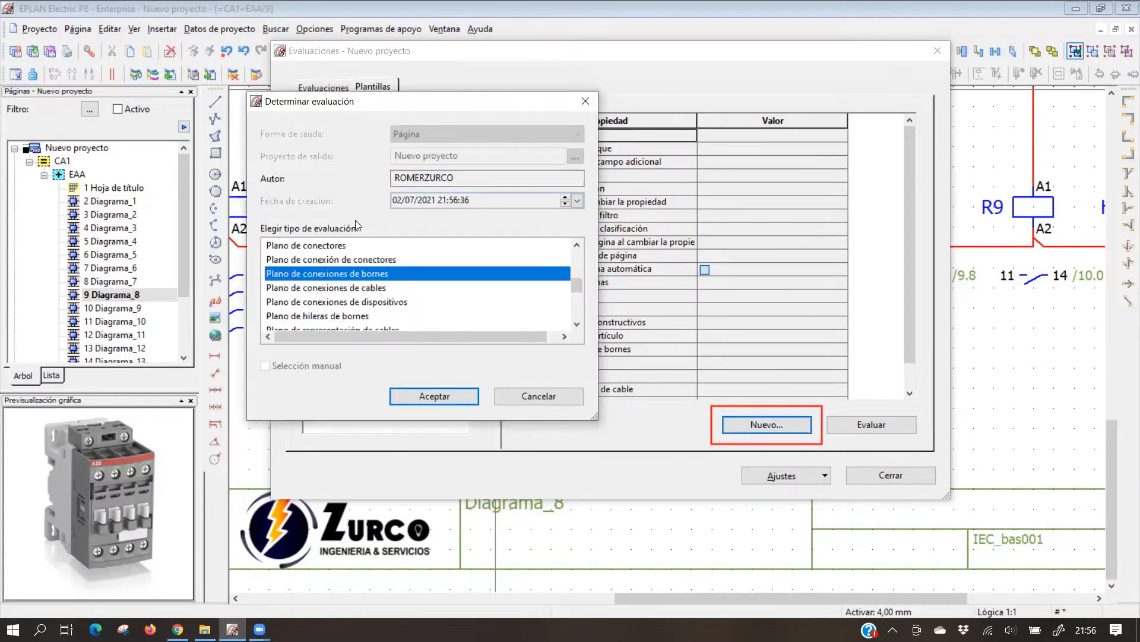
scroll(578, 287, down, 8)
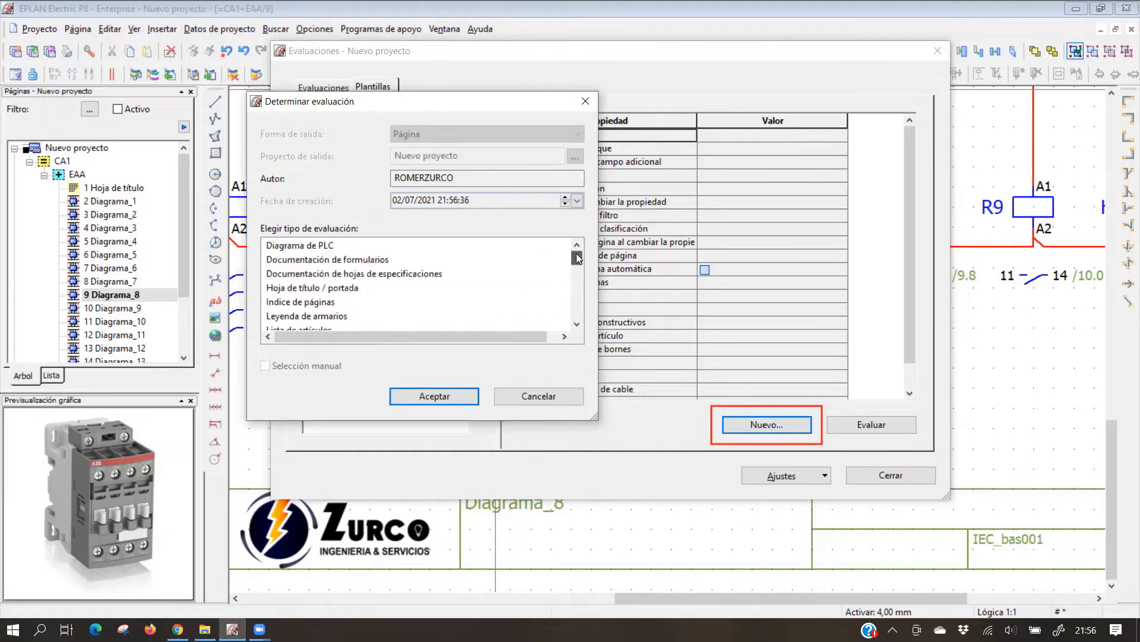
scroll(579, 297, up, 8)
click(558, 273)
scroll(575, 286, up, 1)
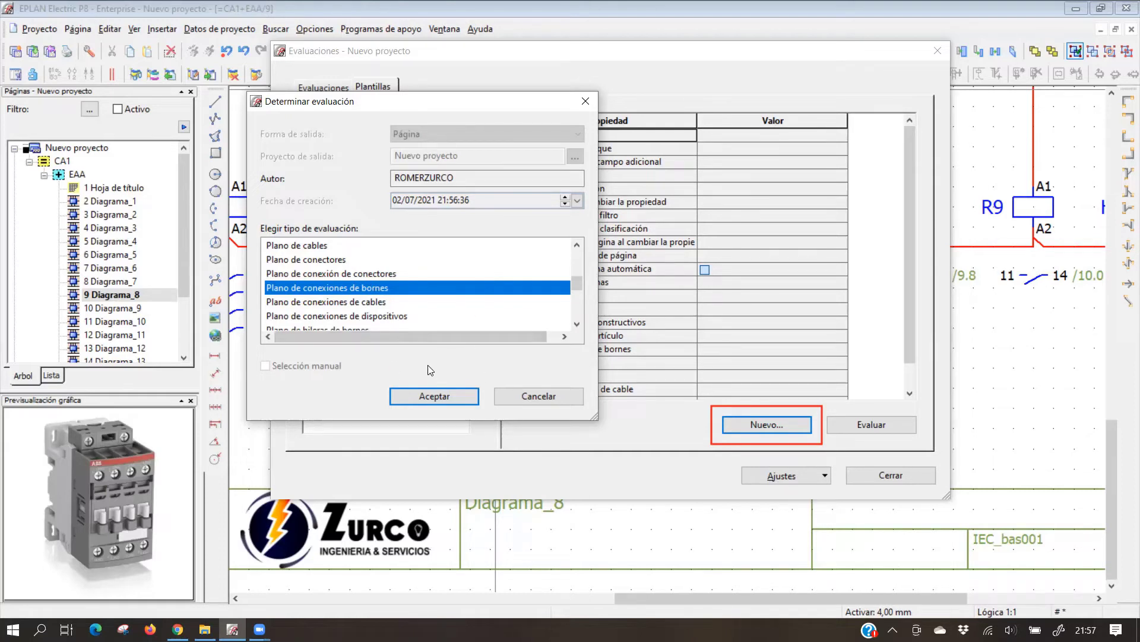
click(443, 398)
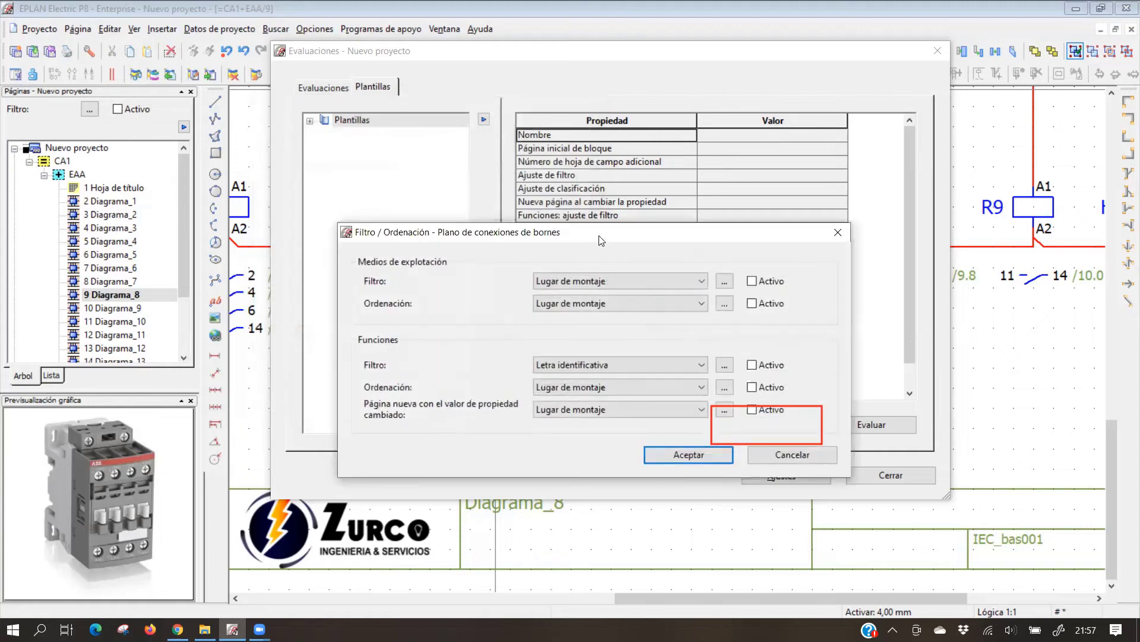
drag(578, 229, 475, 118)
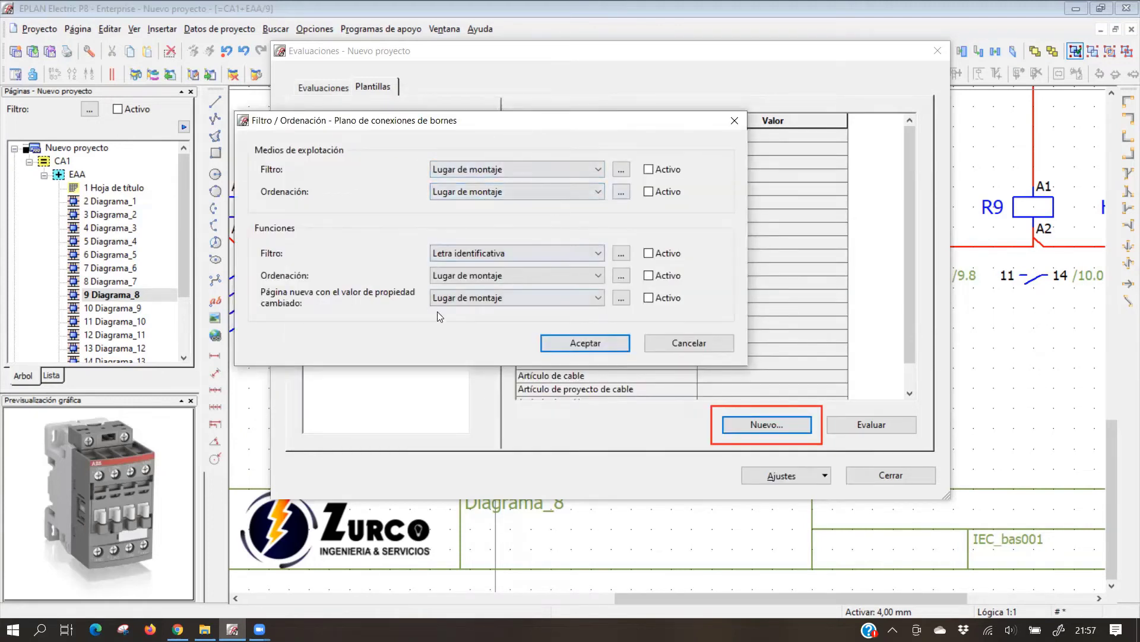
click(583, 345)
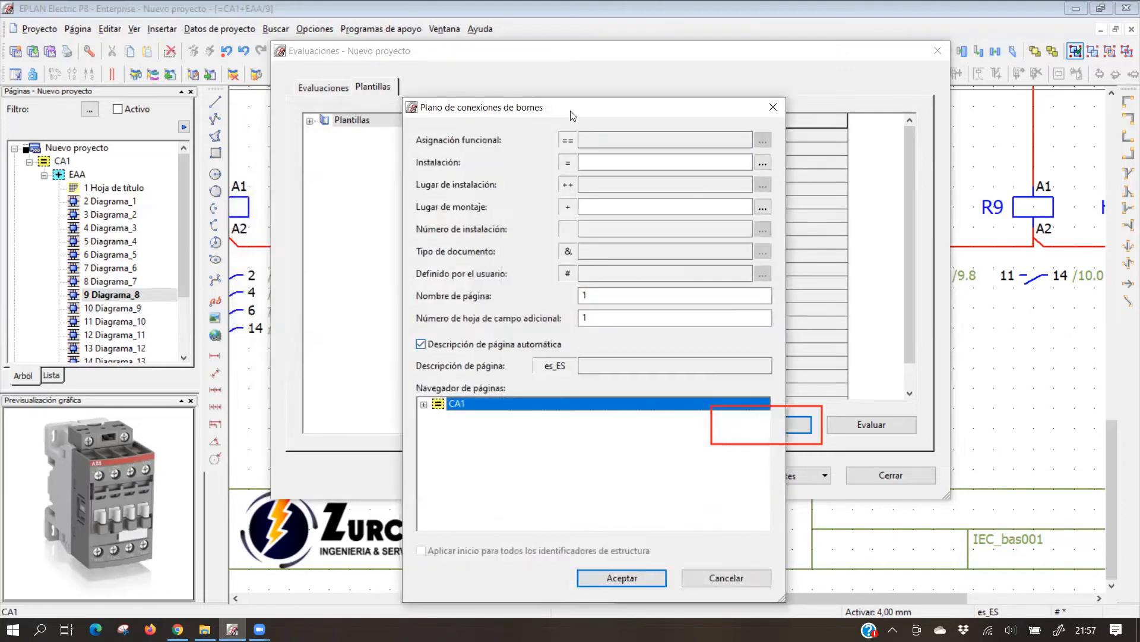
Place the terminal connection report under installation CA1, mounting location EAA, as page 19 following 18 Diagrama_17, with automatic page description, and confirm
drag(572, 115, 470, 32)
click(483, 237)
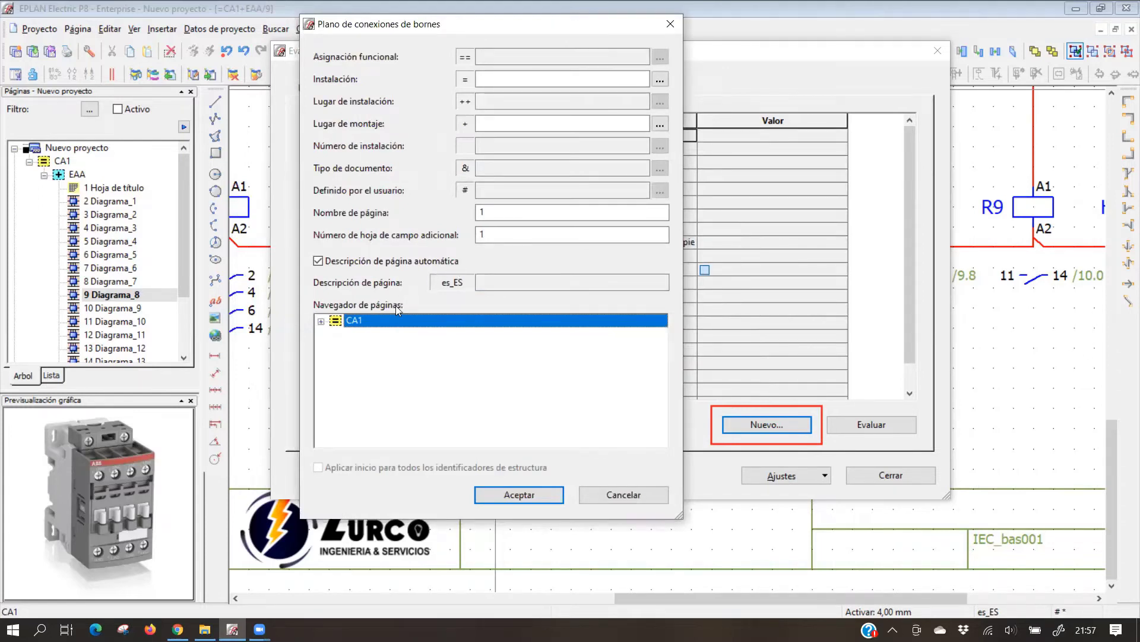
double_click(337, 327)
click(337, 334)
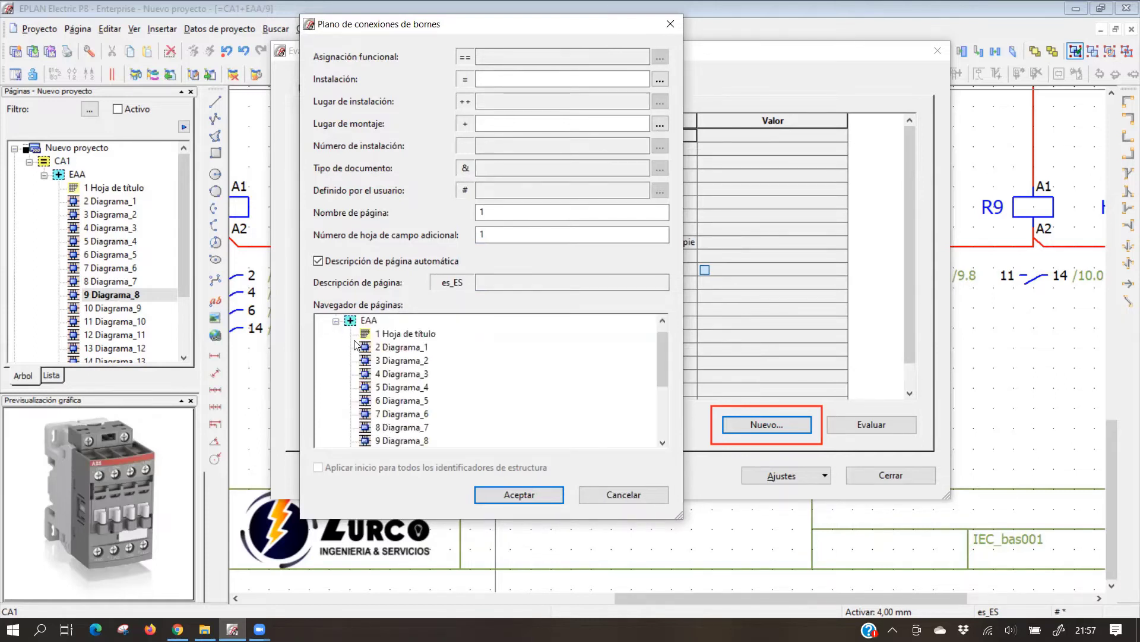
click(394, 338)
scroll(425, 351, down, 3)
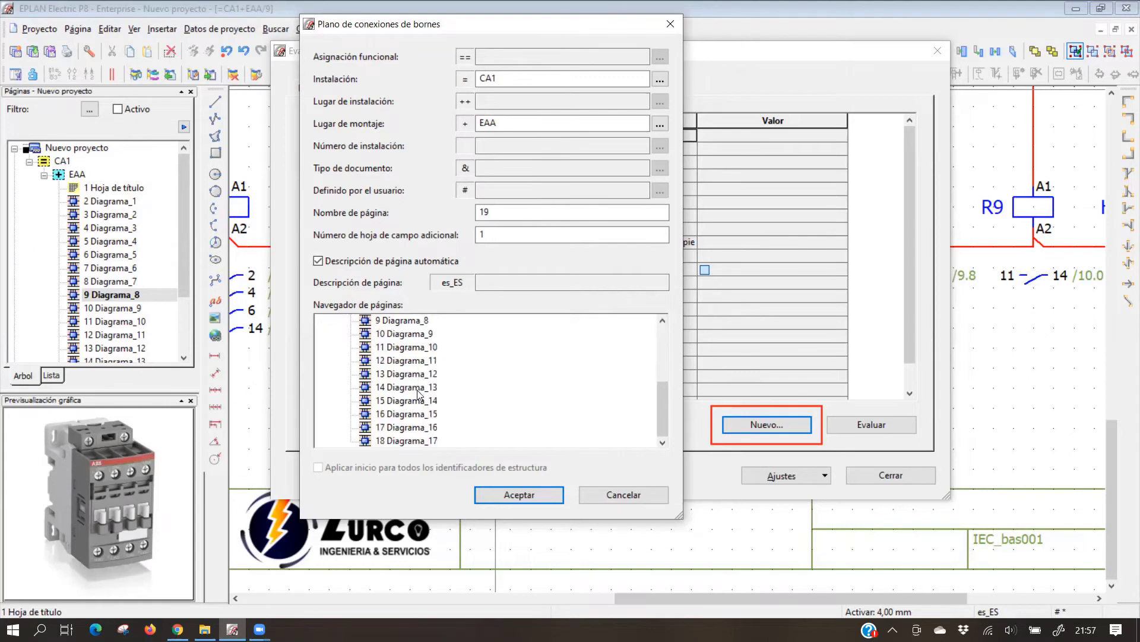
click(414, 442)
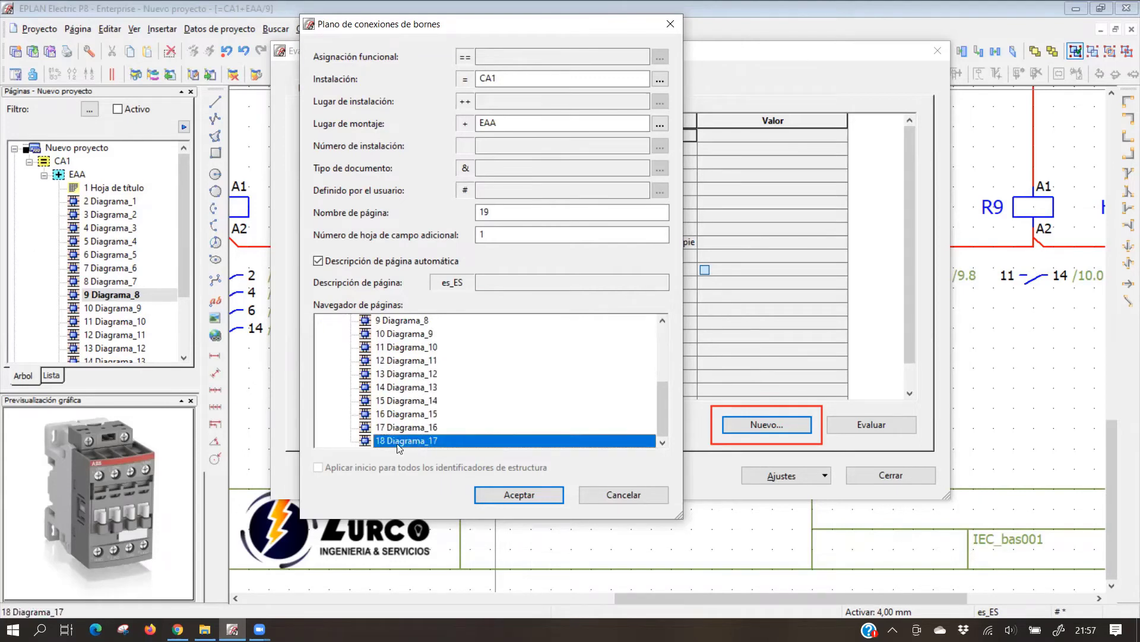
scroll(397, 440, up, 3)
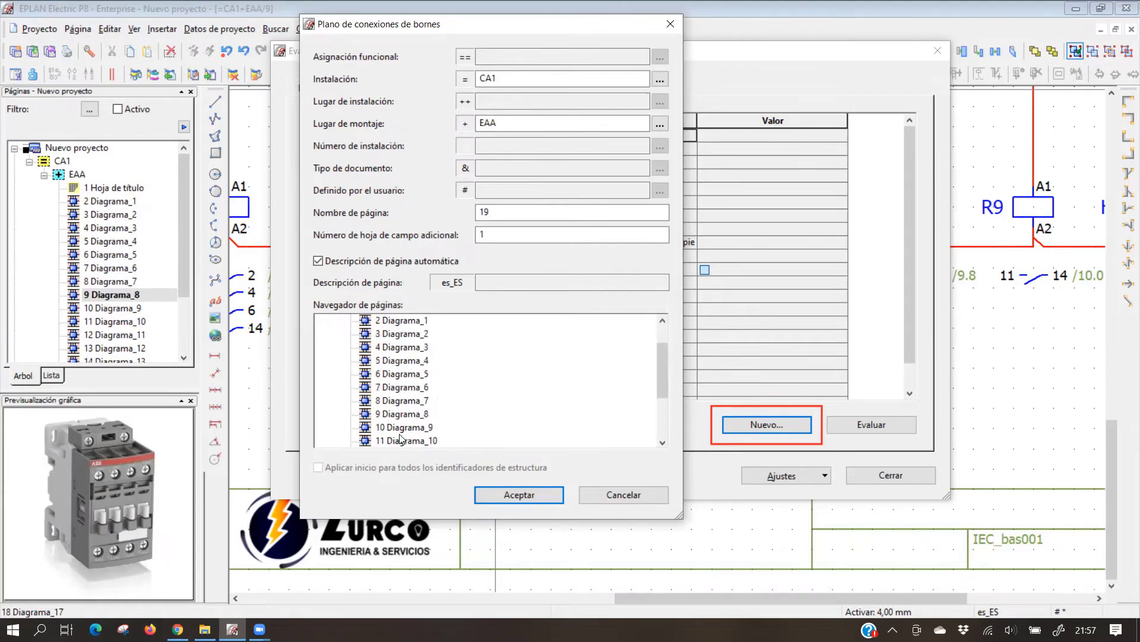
scroll(399, 420, down, 3)
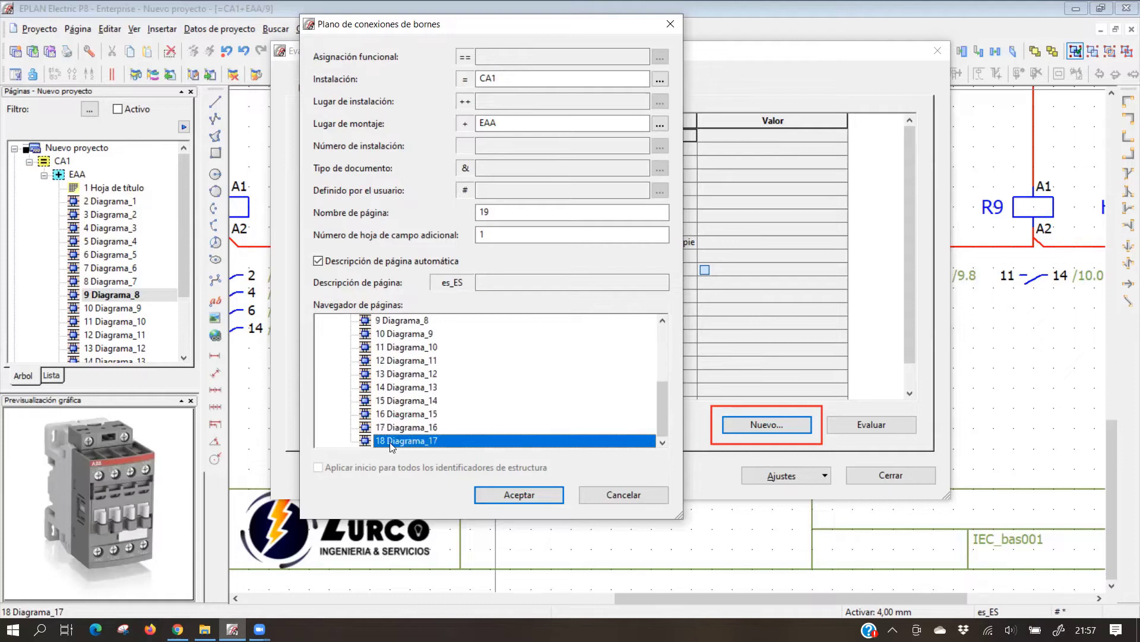
double_click(484, 213)
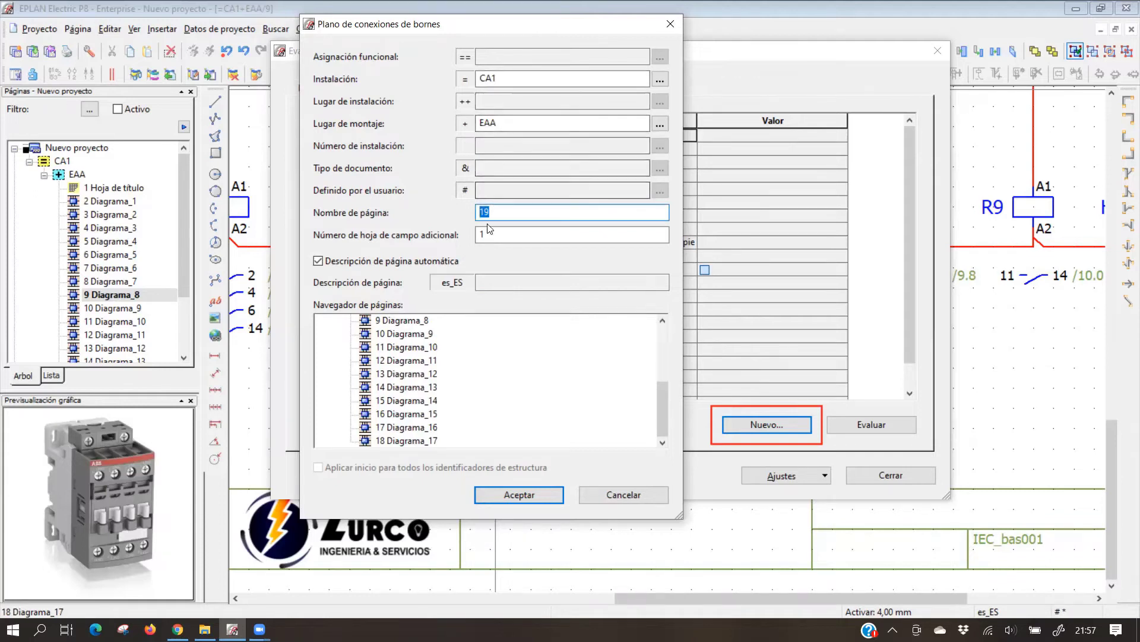
click(403, 443)
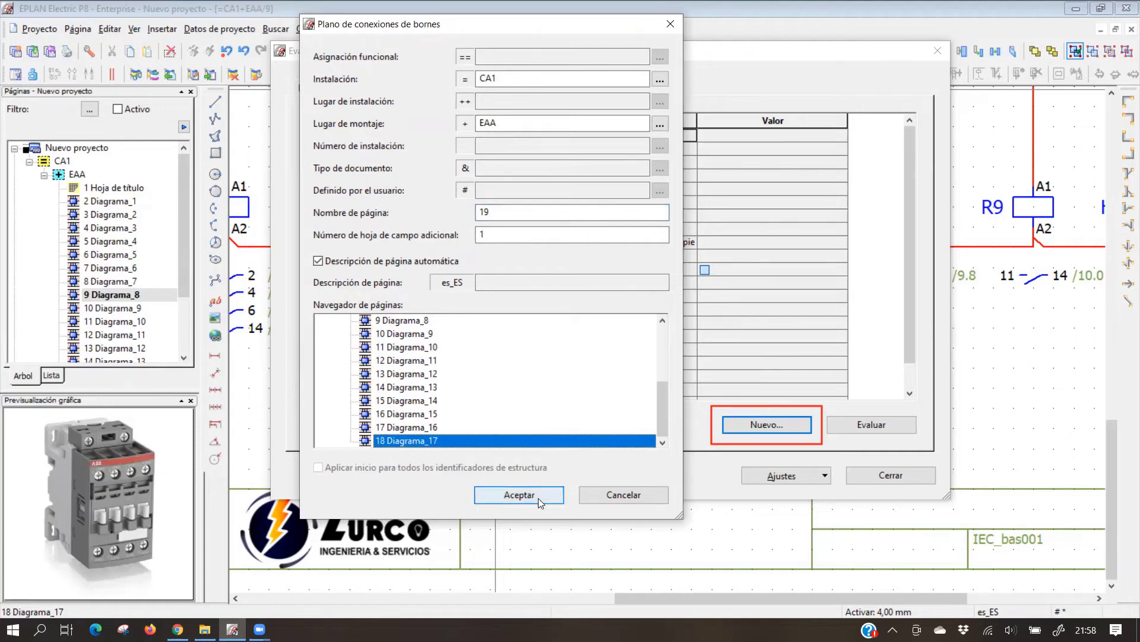
click(519, 495)
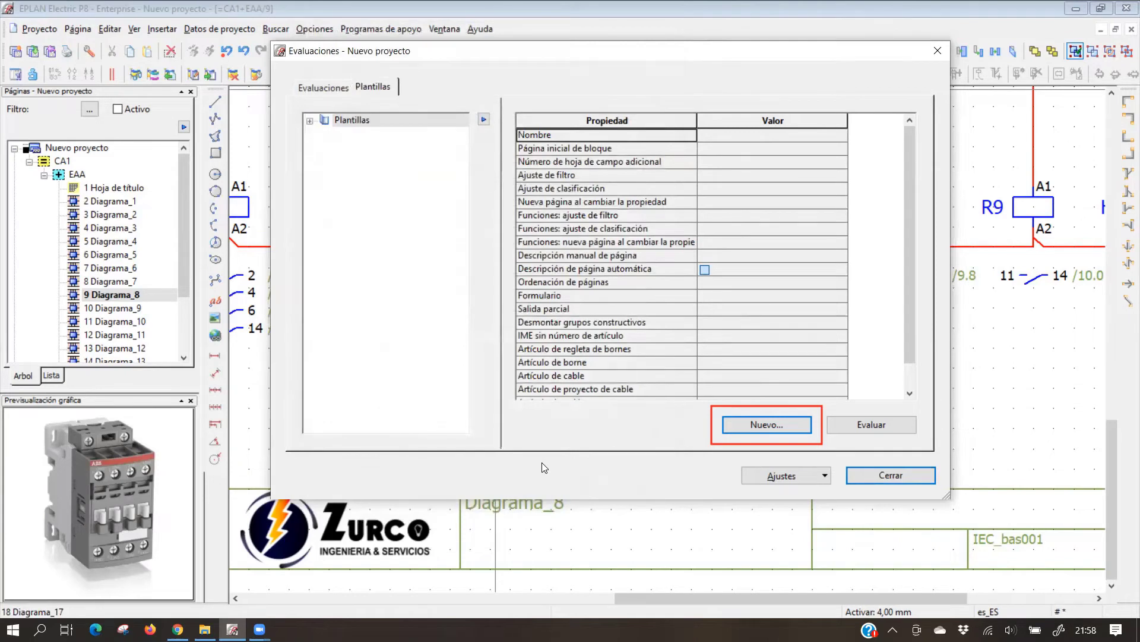
Update the project's reports under Evaluaciones and close the evaluation dialog
click(321, 87)
click(374, 89)
click(336, 95)
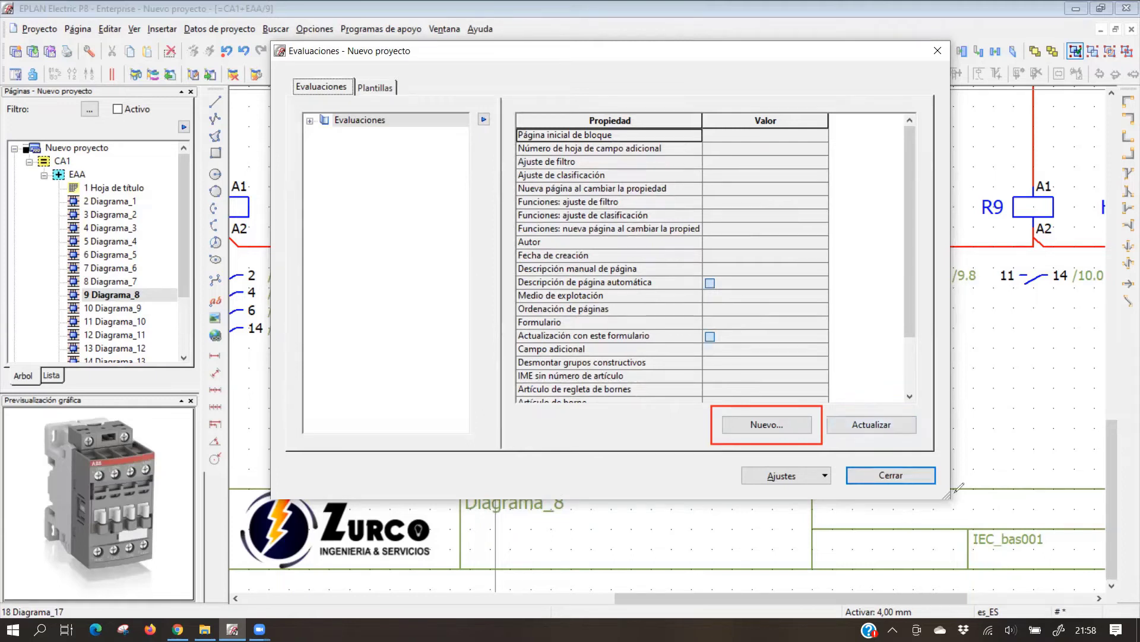
drag(766, 408, 873, 409)
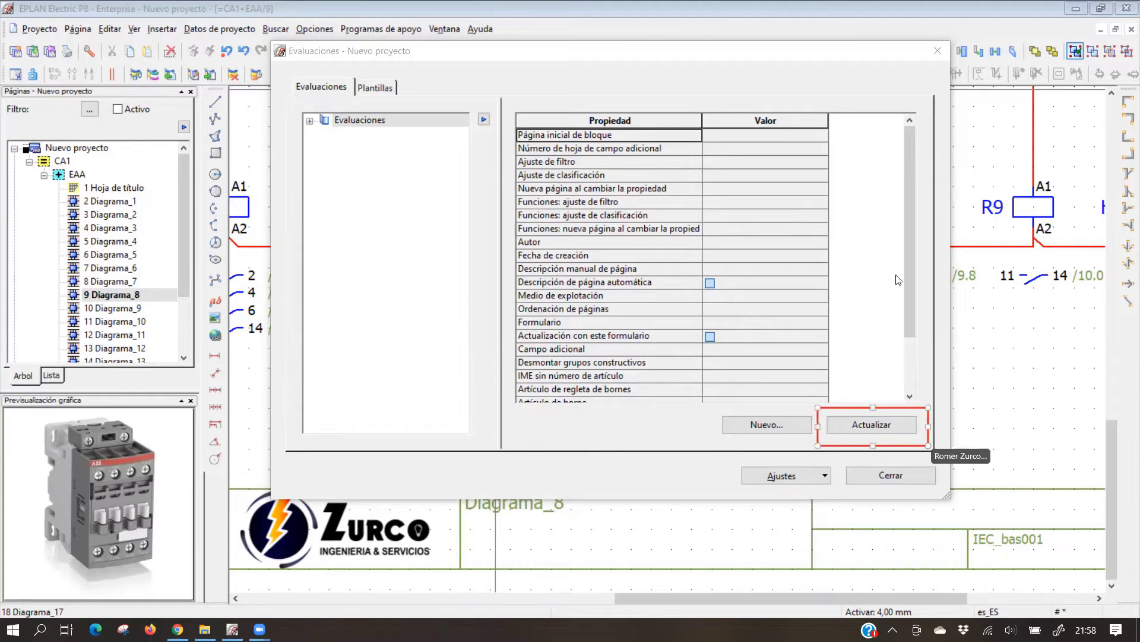
click(882, 426)
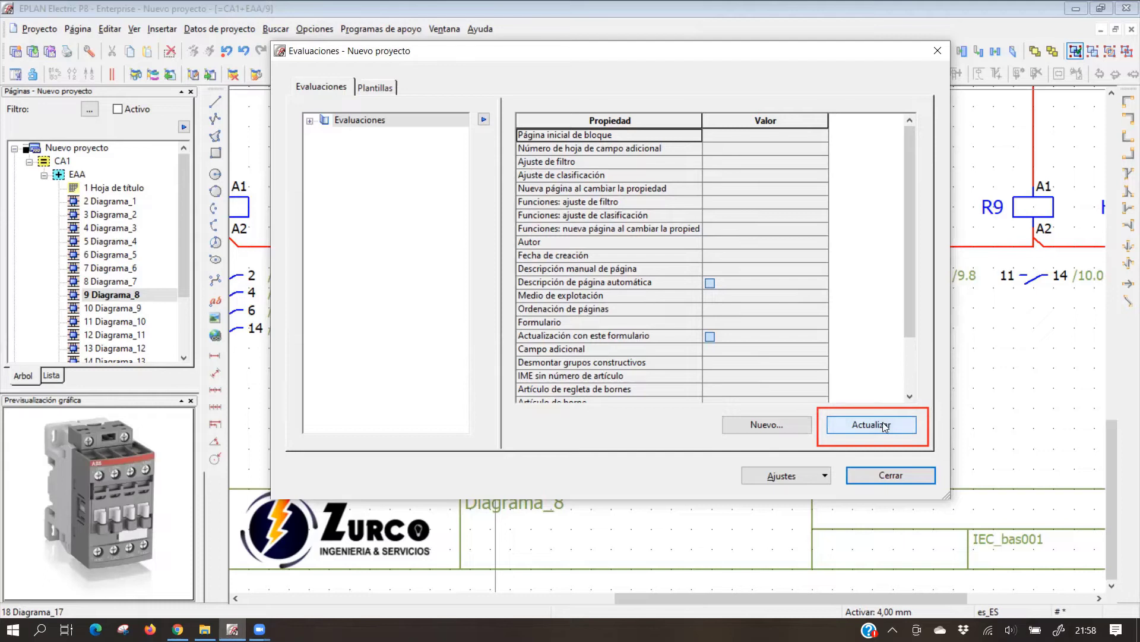
click(888, 478)
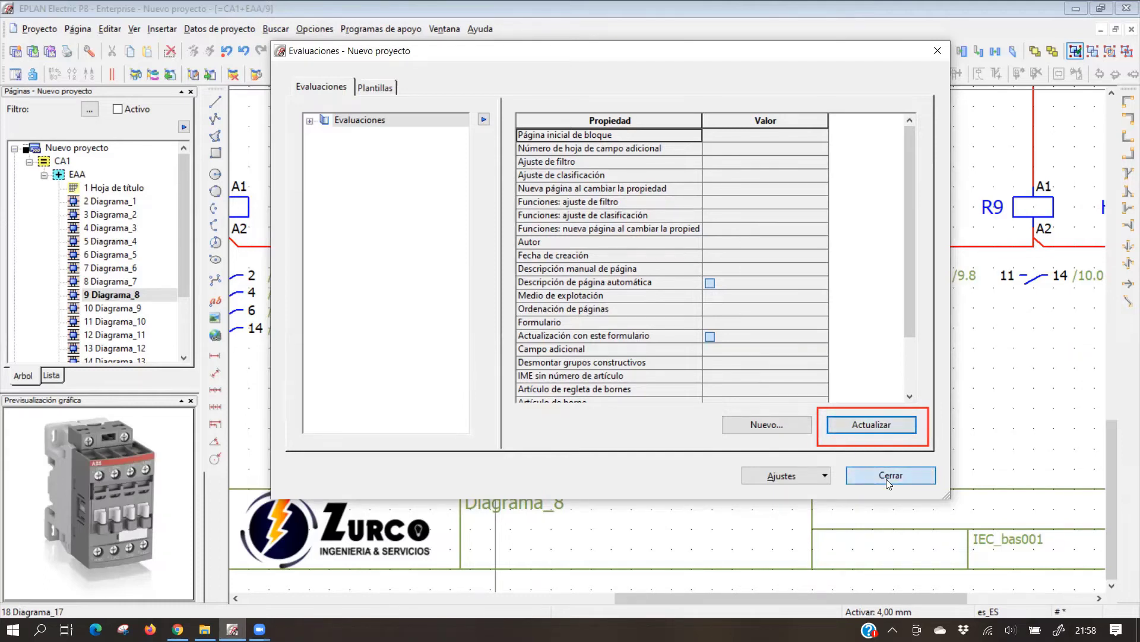
With page 18 Diagrama_17 selected, start a new Plano de conexiones de bornes evaluation and accept its filter and sorting settings without activating any
scroll(178, 263, down, 2)
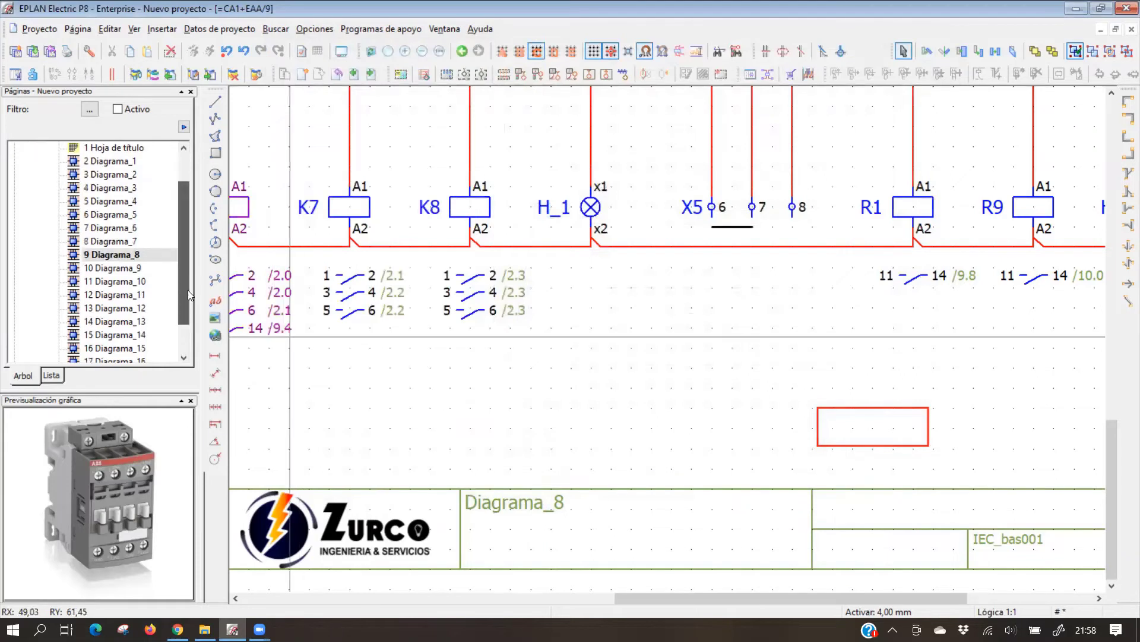
click(124, 335)
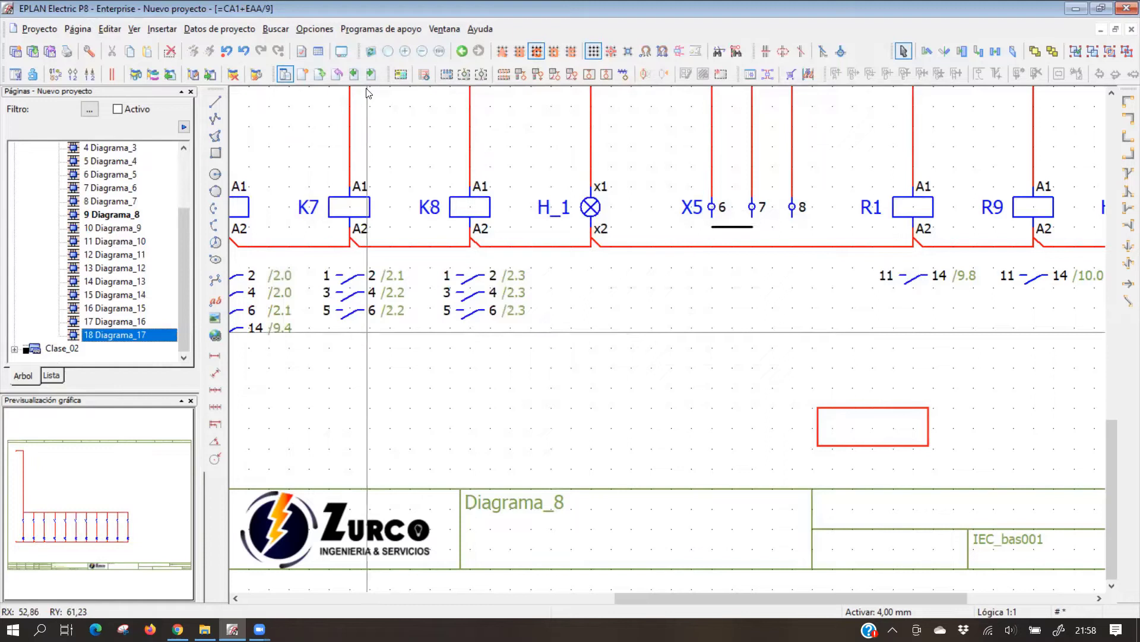
click(384, 33)
mouse_move(392, 47)
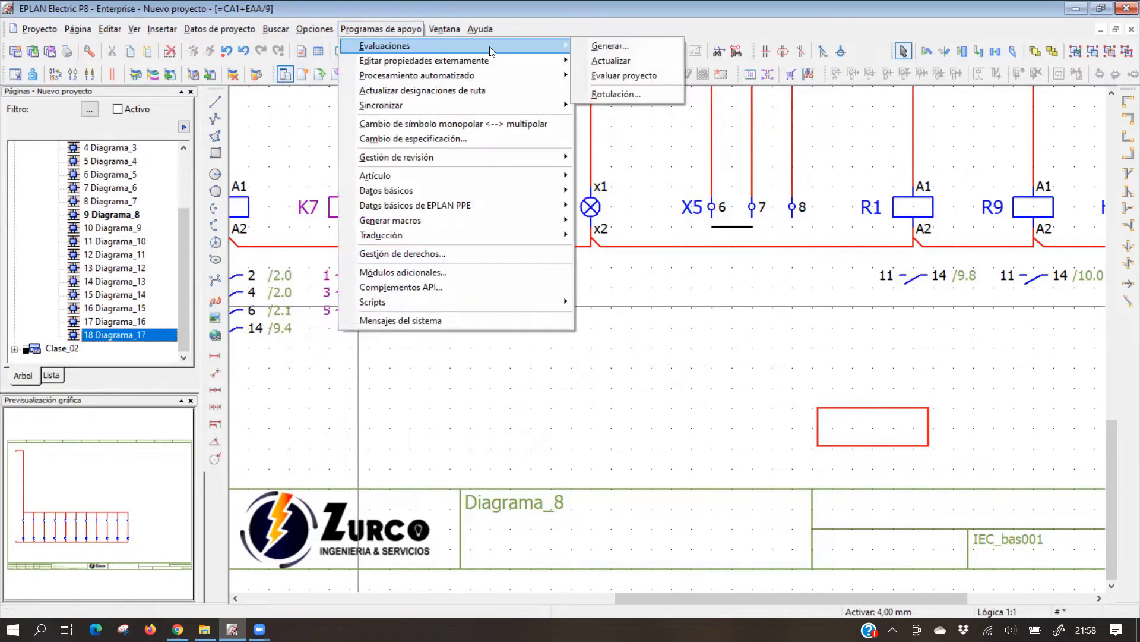
click(601, 46)
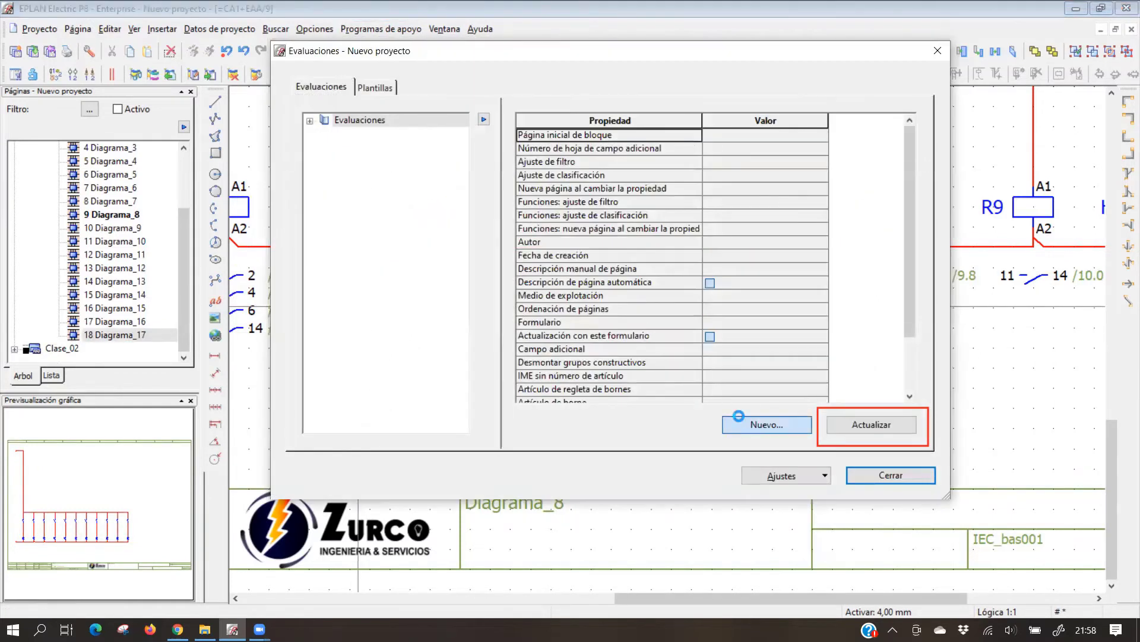
click(738, 421)
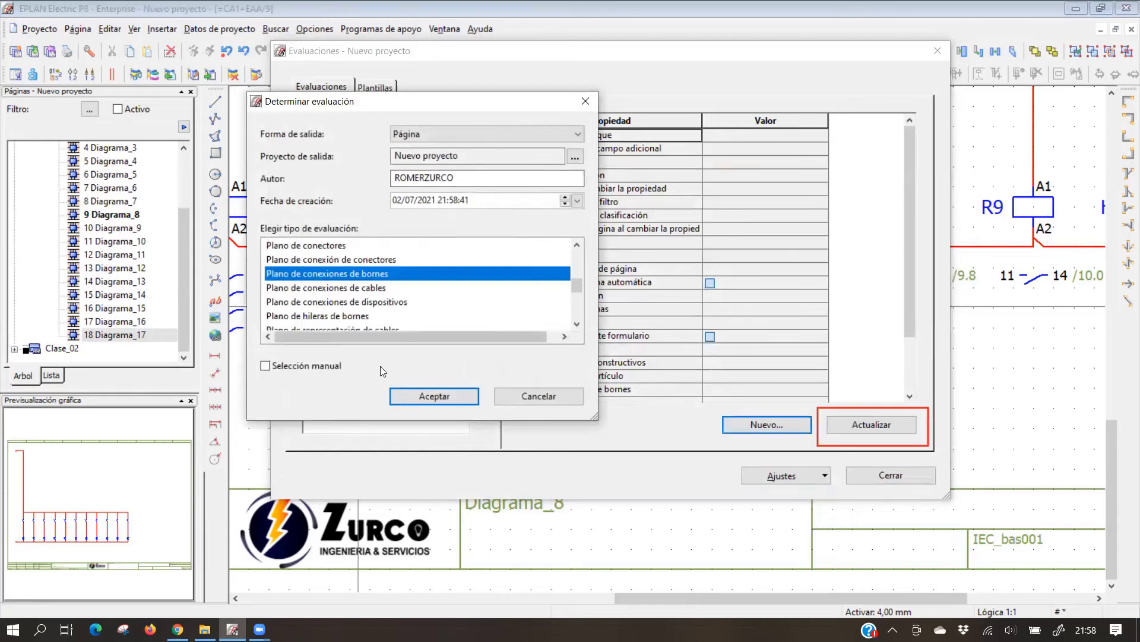
click(434, 396)
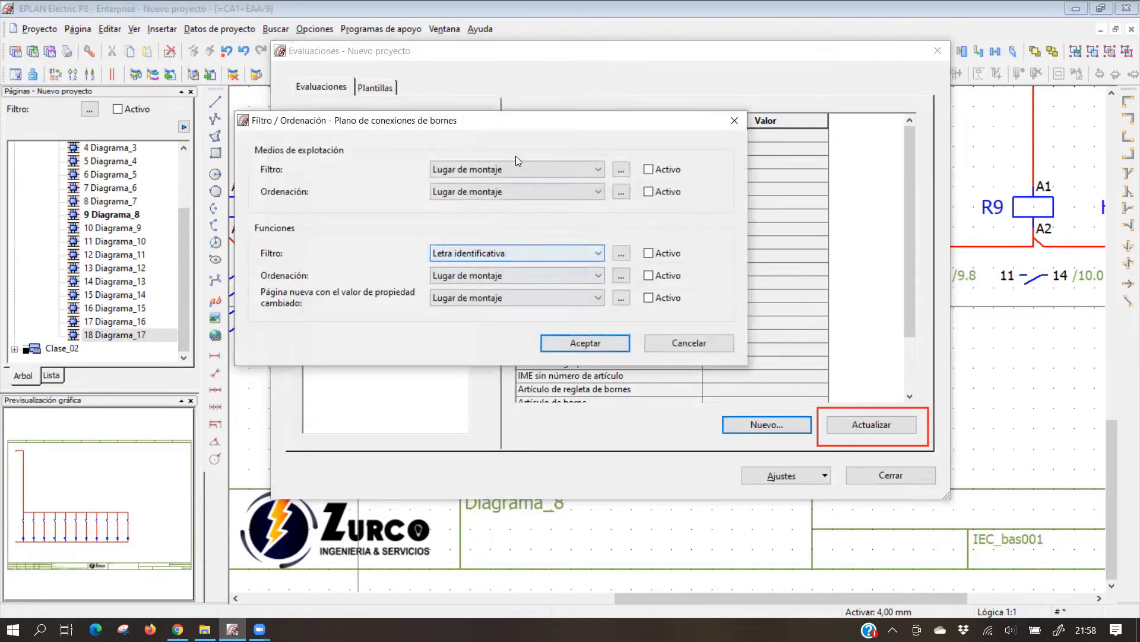
click(596, 348)
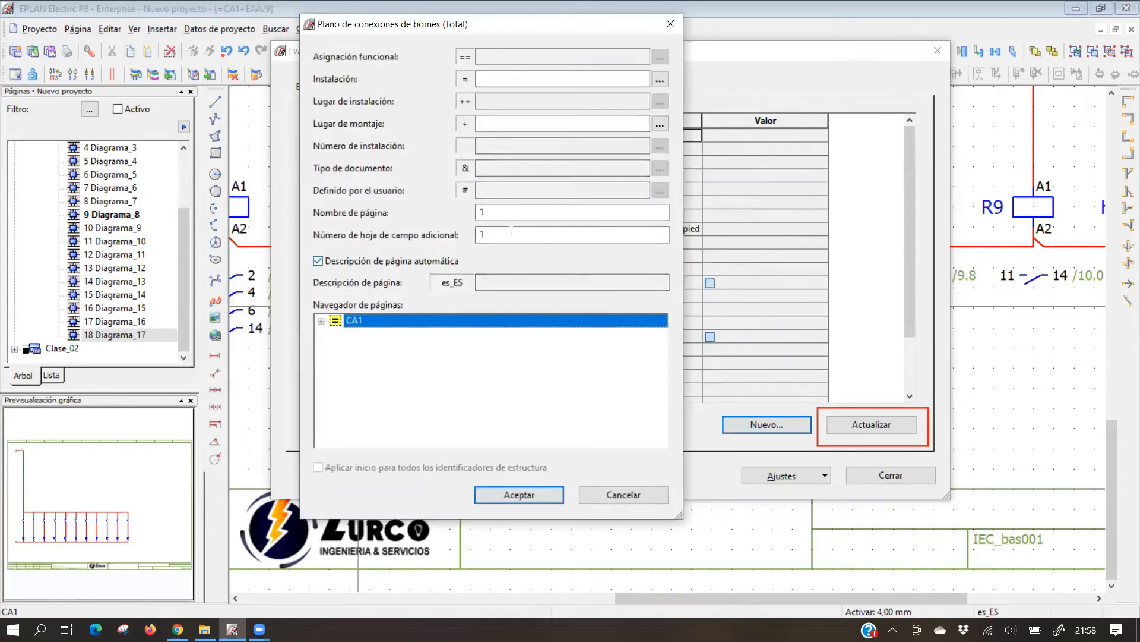
Place the terminal connection report under CA1, EAA as page 19 following 18 Diagrama_17, update the project's reports and close the evaluation dialog
click(321, 323)
click(336, 334)
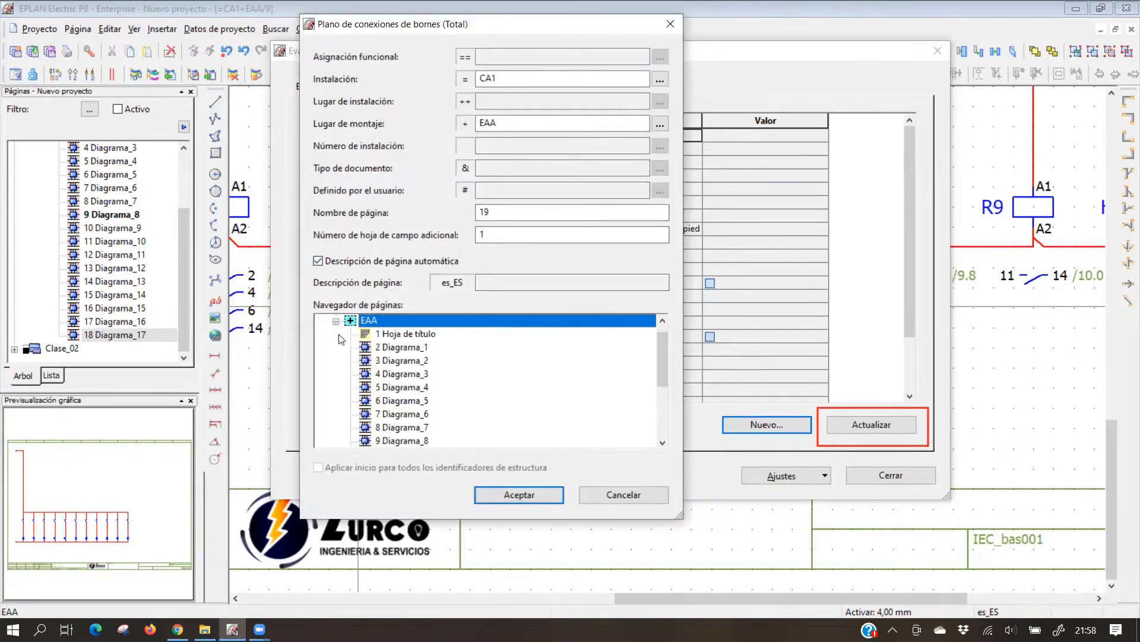
click(402, 334)
scroll(416, 384, down, 3)
click(410, 440)
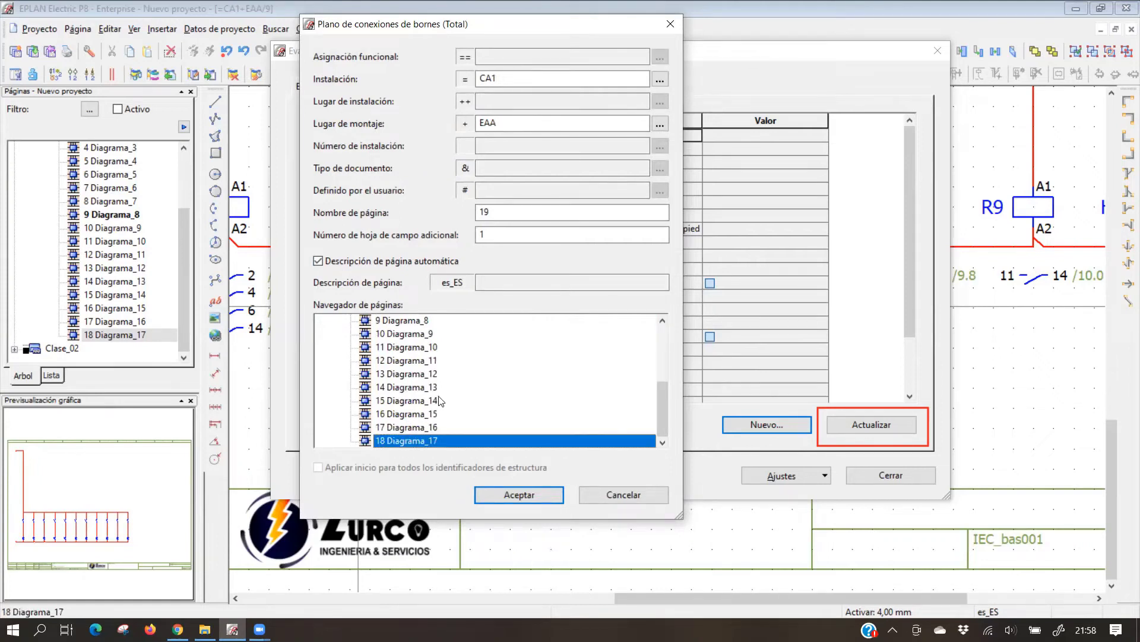
click(519, 495)
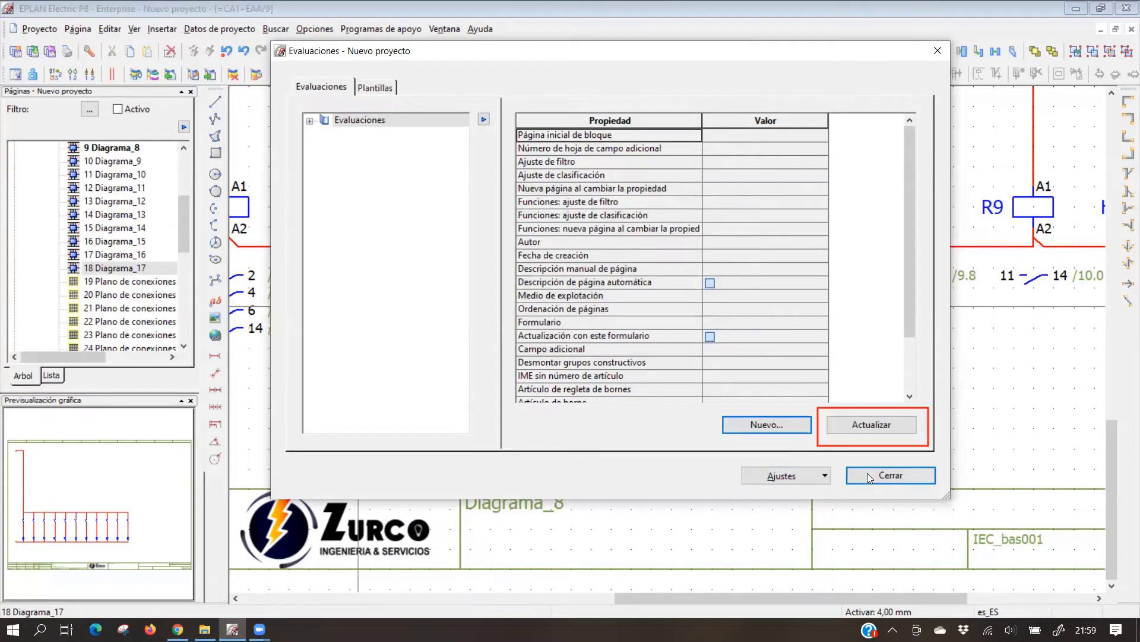
click(874, 425)
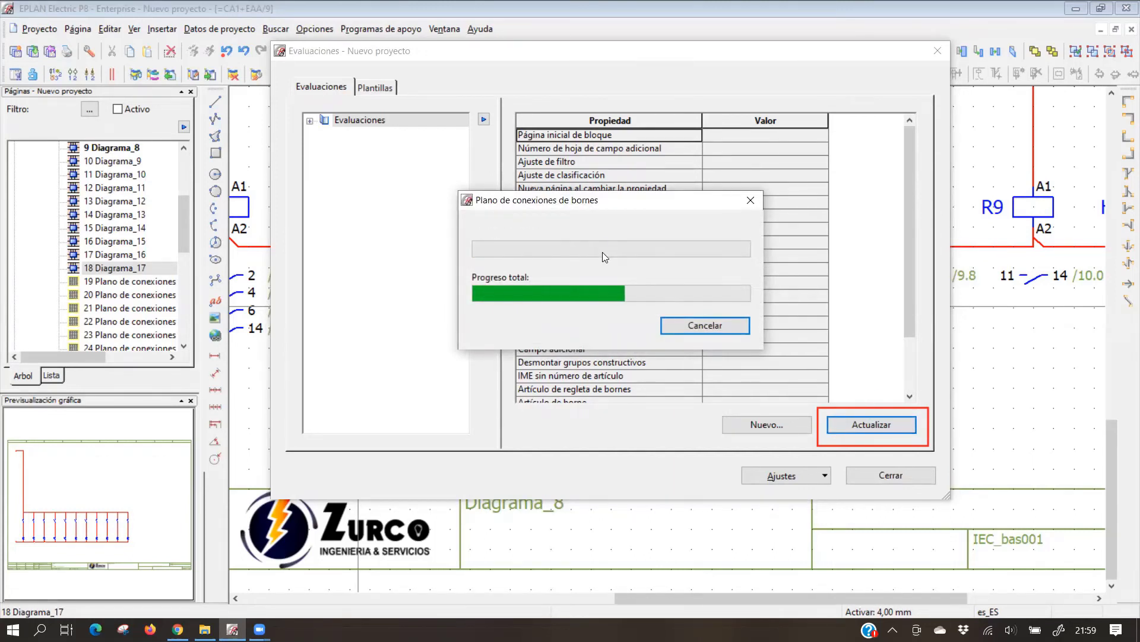
click(891, 475)
Open generated page 19 and examine the terminal connection diagram of strip =CA1+EAA-AS_1, including its terminals and connected devices
mouse_move(186, 222)
mouse_down()
mouse_move(185, 174)
mouse_move(180, 315)
mouse_move(179, 243)
mouse_up()
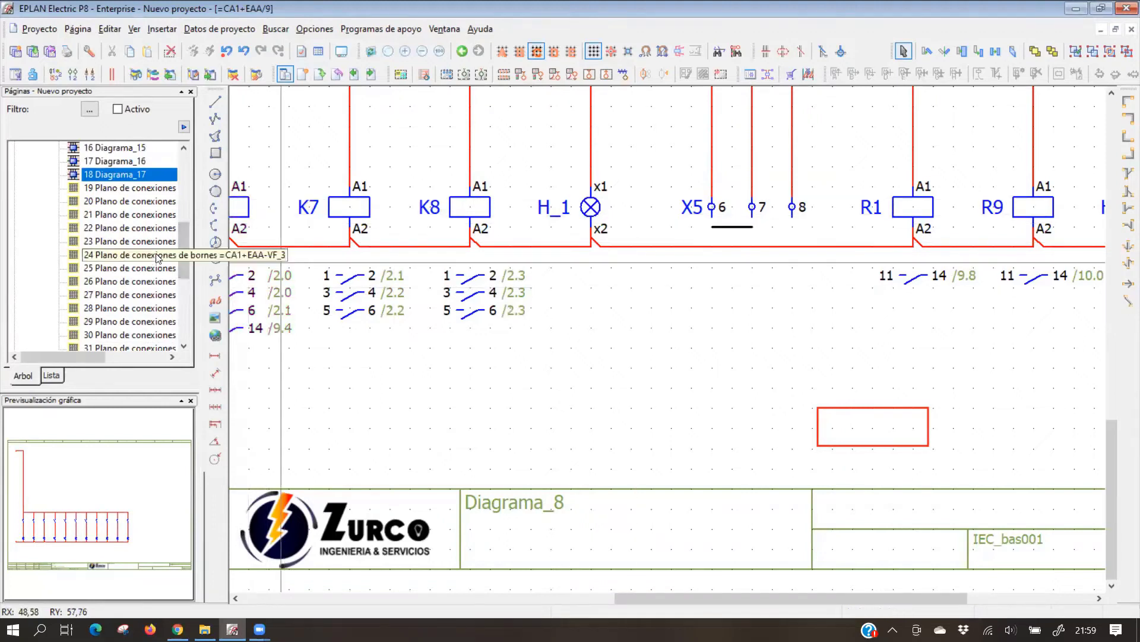
scroll(137, 226, up, 2)
scroll(101, 191, down, 2)
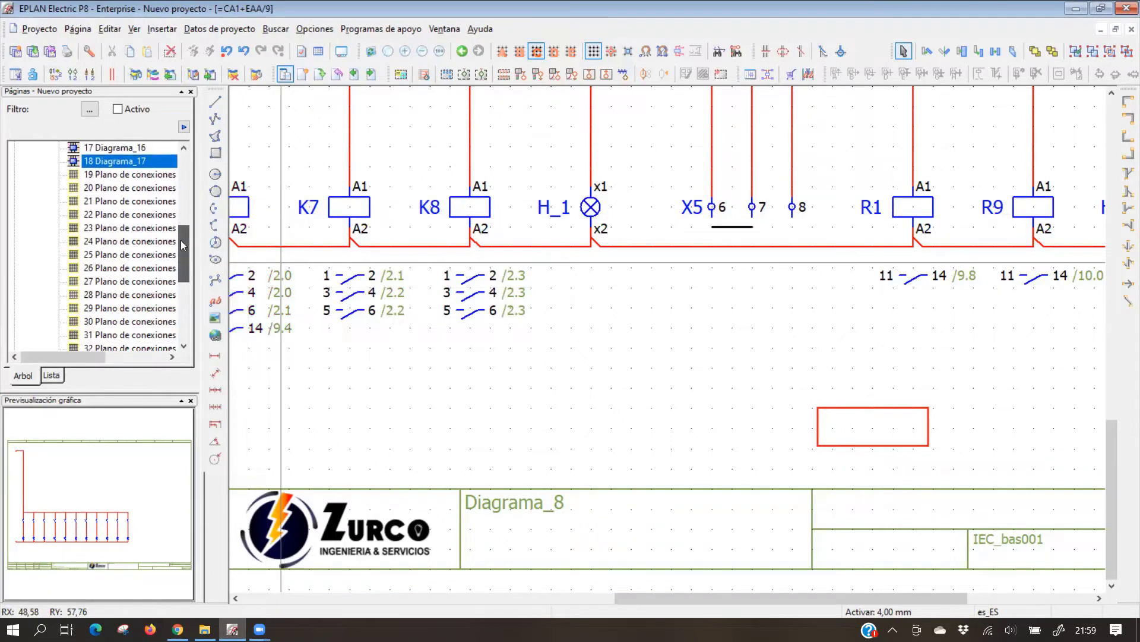
click(87, 176)
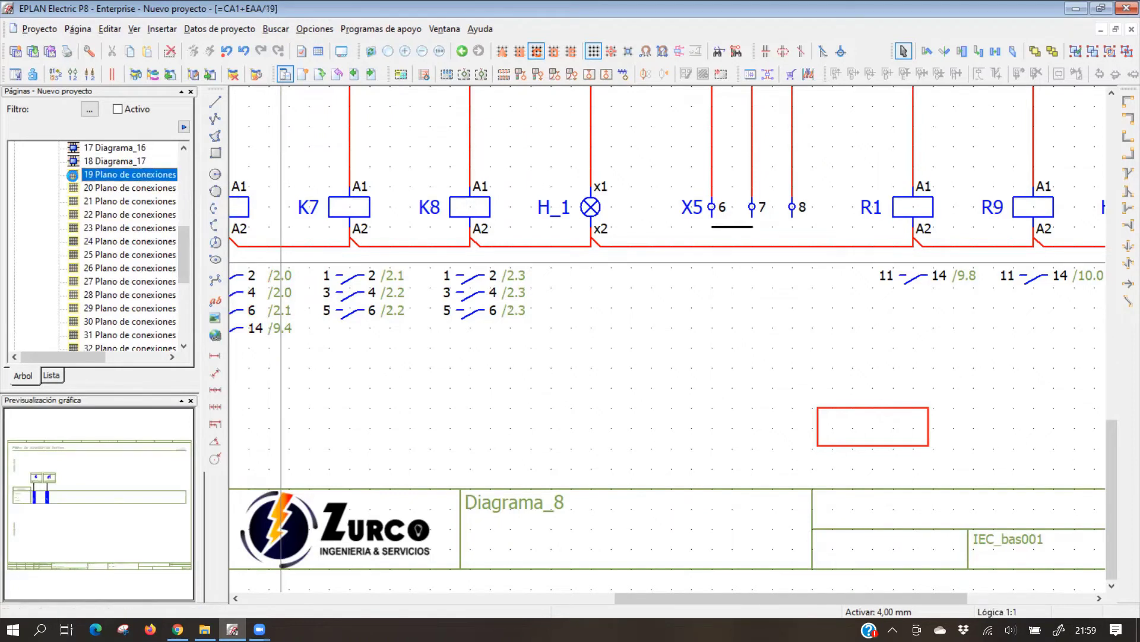
double_click(76, 179)
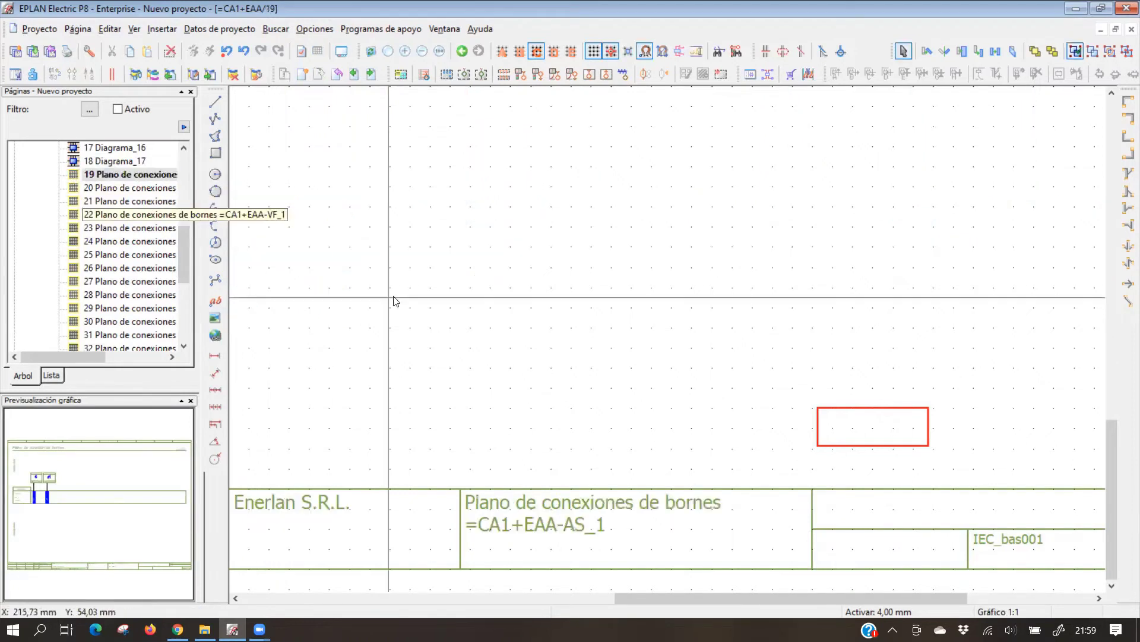
click(439, 52)
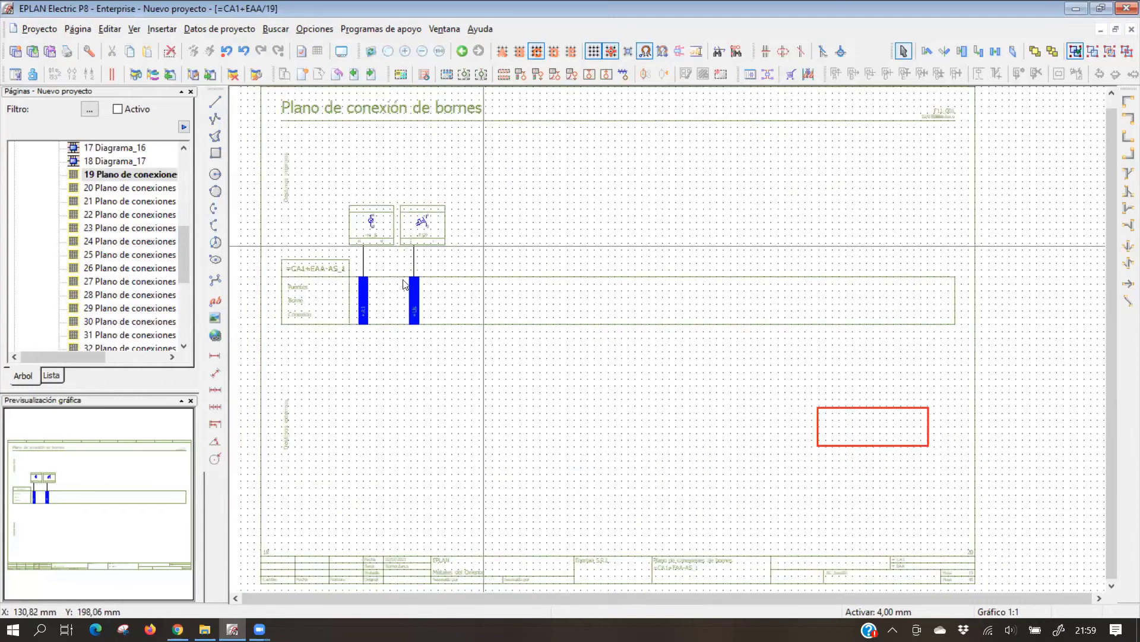
scroll(404, 282, up, 5)
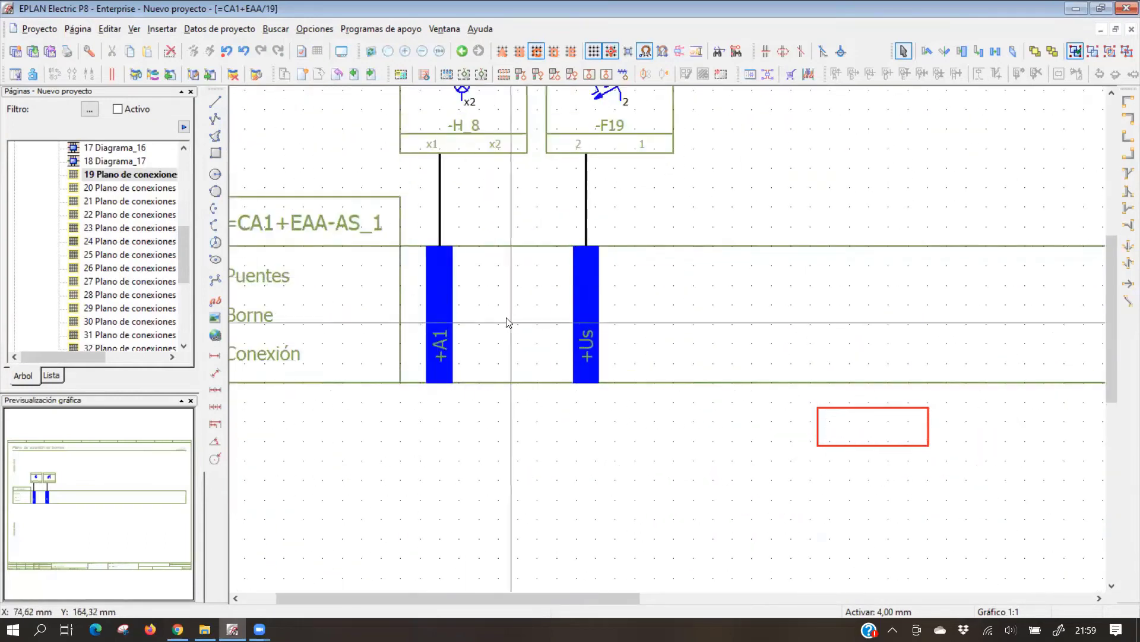
scroll(505, 291, down, 3)
scroll(502, 238, up, 3)
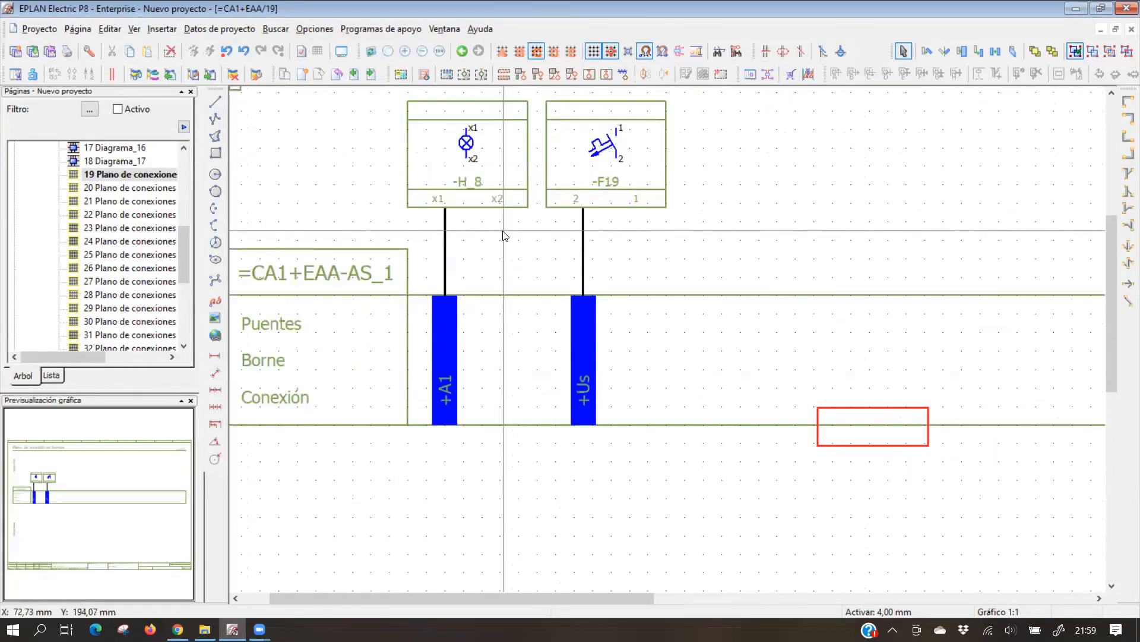
Open page 26 and examine which devices connect to each terminal of strip =CA1+EAA-VF_5
double_click(113, 269)
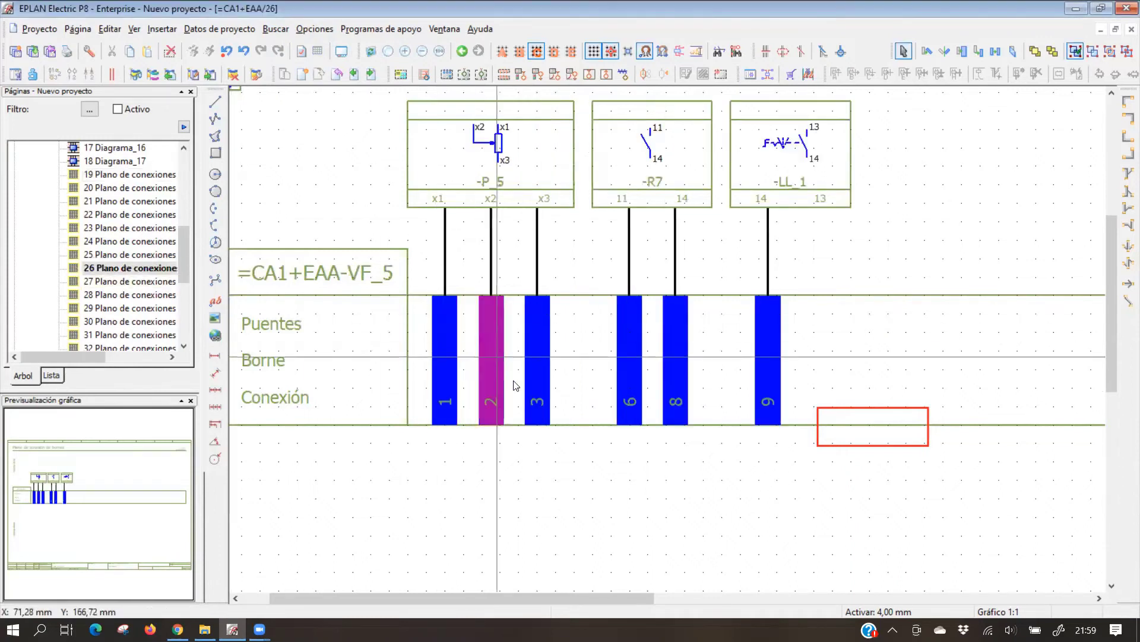
scroll(582, 386, down, 2)
scroll(517, 372, down, 1)
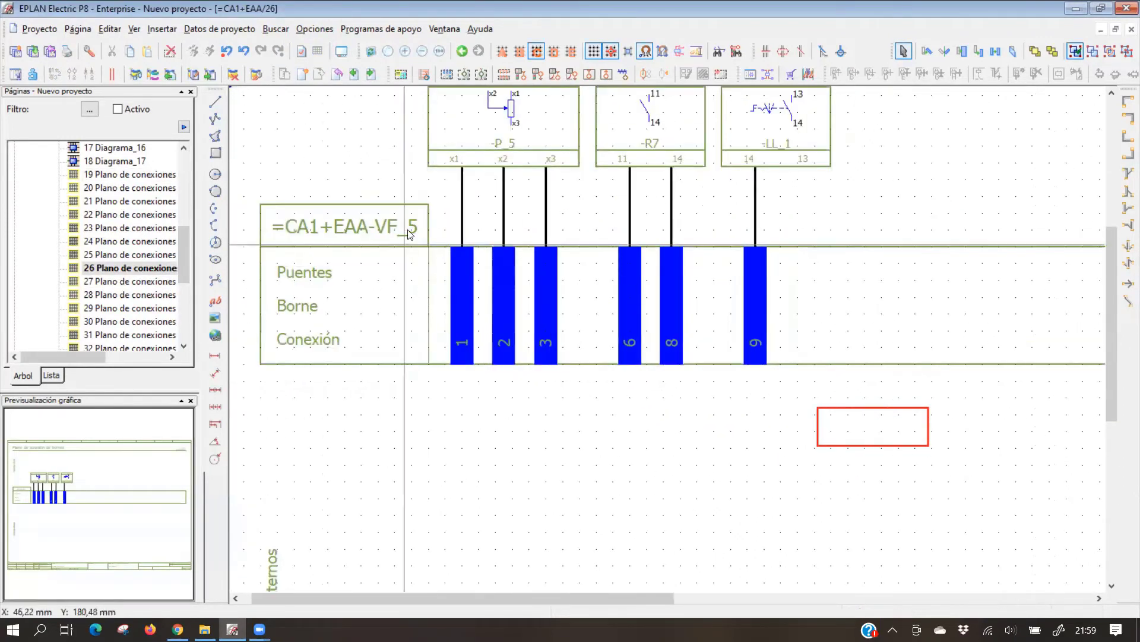
scroll(409, 234, up, 2)
scroll(395, 240, down, 3)
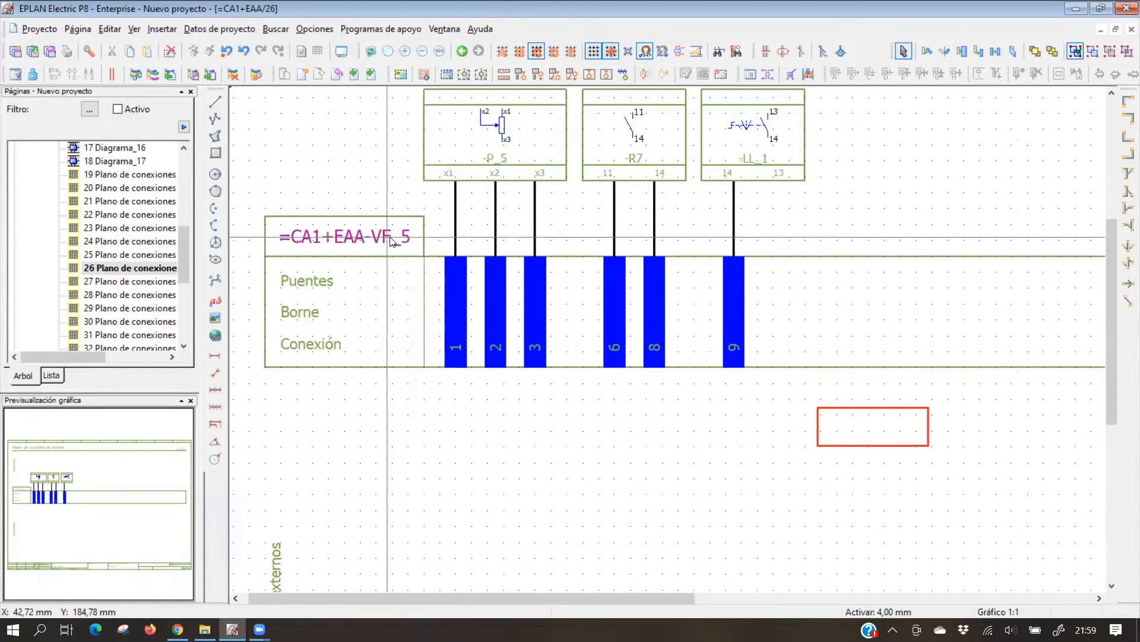
scroll(391, 240, up, 2)
scroll(580, 323, down, 3)
scroll(509, 338, up, 1)
scroll(495, 334, up, 1)
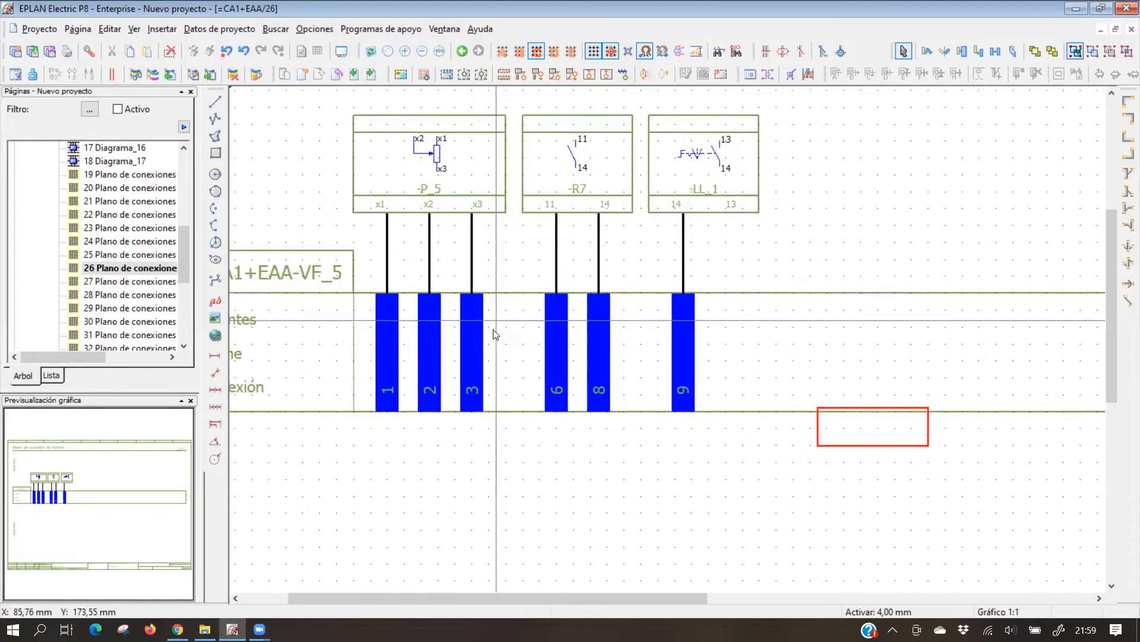
scroll(494, 334, up, 2)
scroll(448, 318, up, 1)
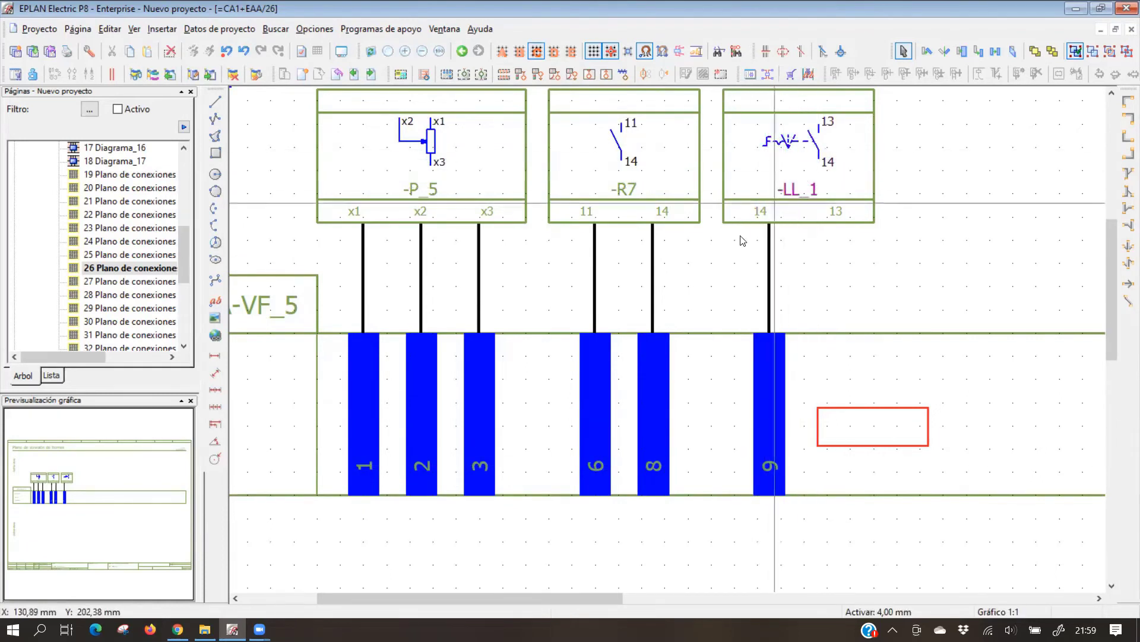
Open page 36 and examine the bridges, internal targets and external targets of terminal strip =CA1+EAA-X3
drag(183, 247, 183, 278)
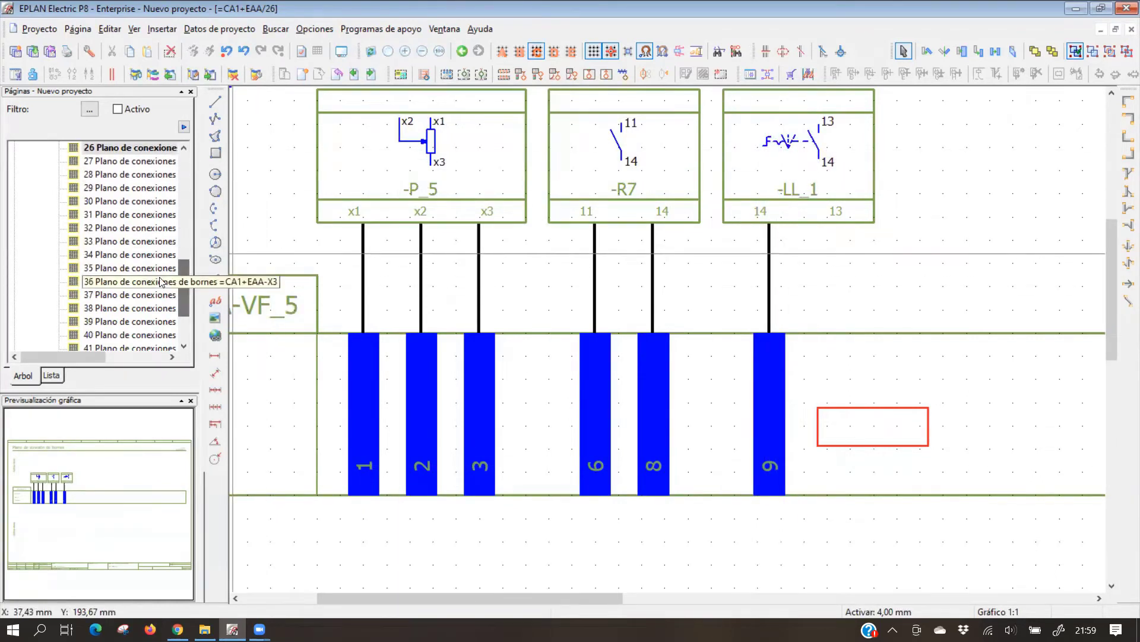
click(124, 282)
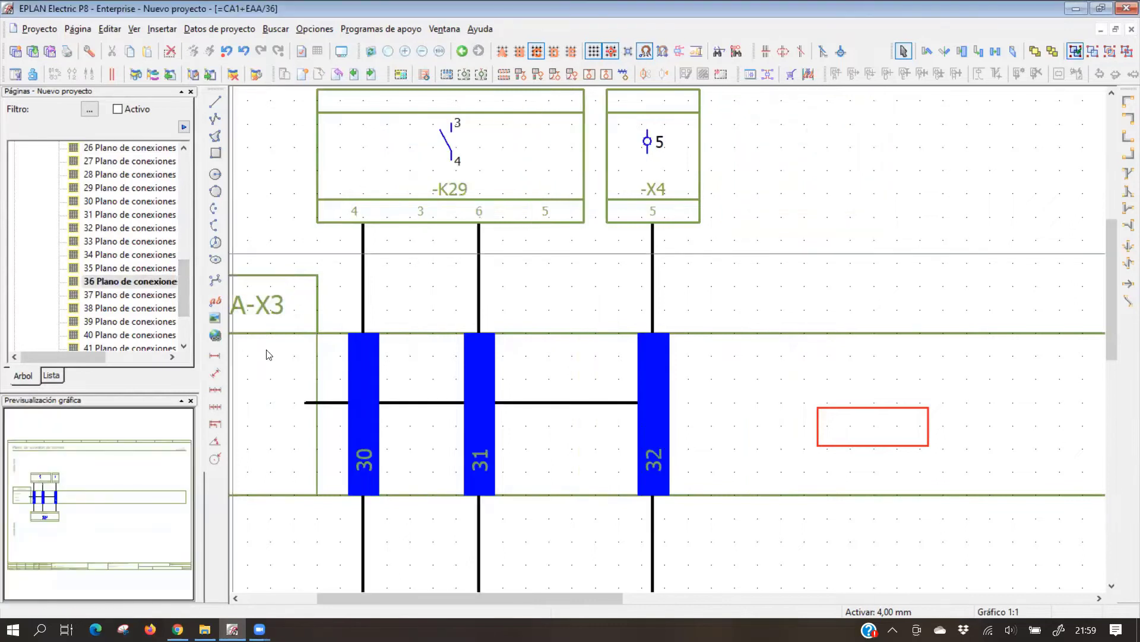
scroll(314, 377, up, 4)
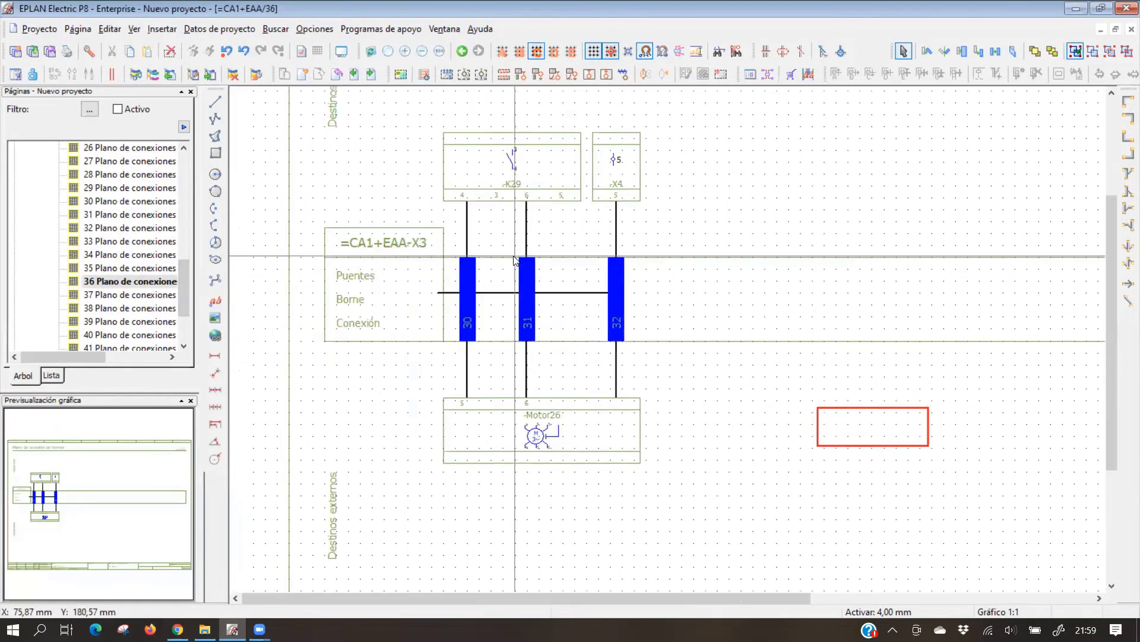
scroll(521, 266, down, 3)
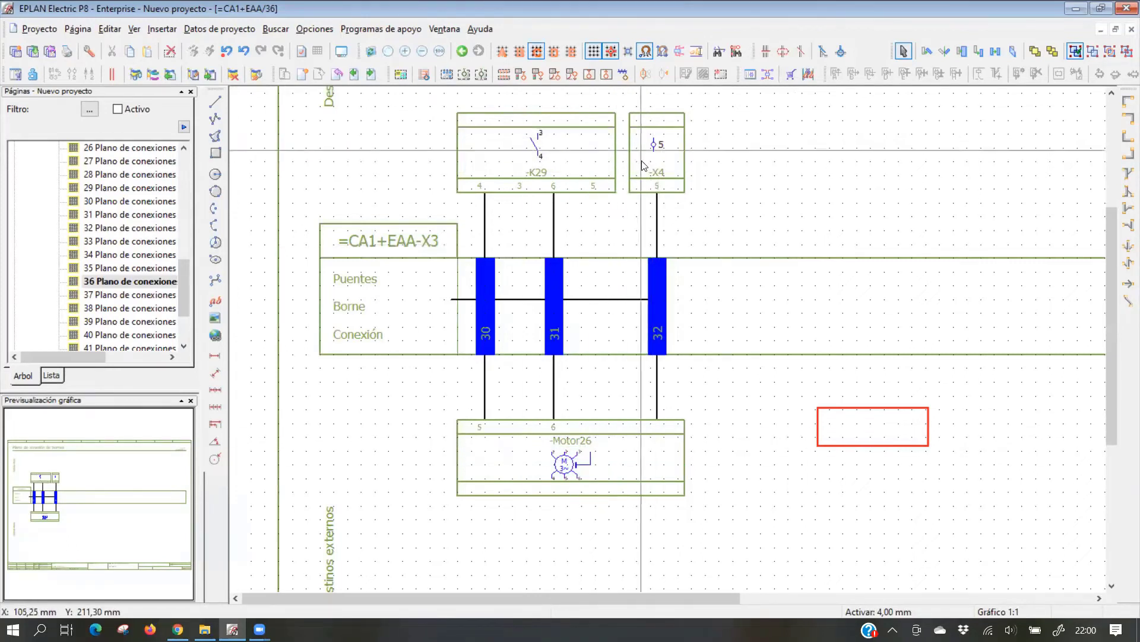
Open page 41 and review the devices connected along the row of terminals of strip =CA1+EAA-X5
scroll(186, 301, down, 2)
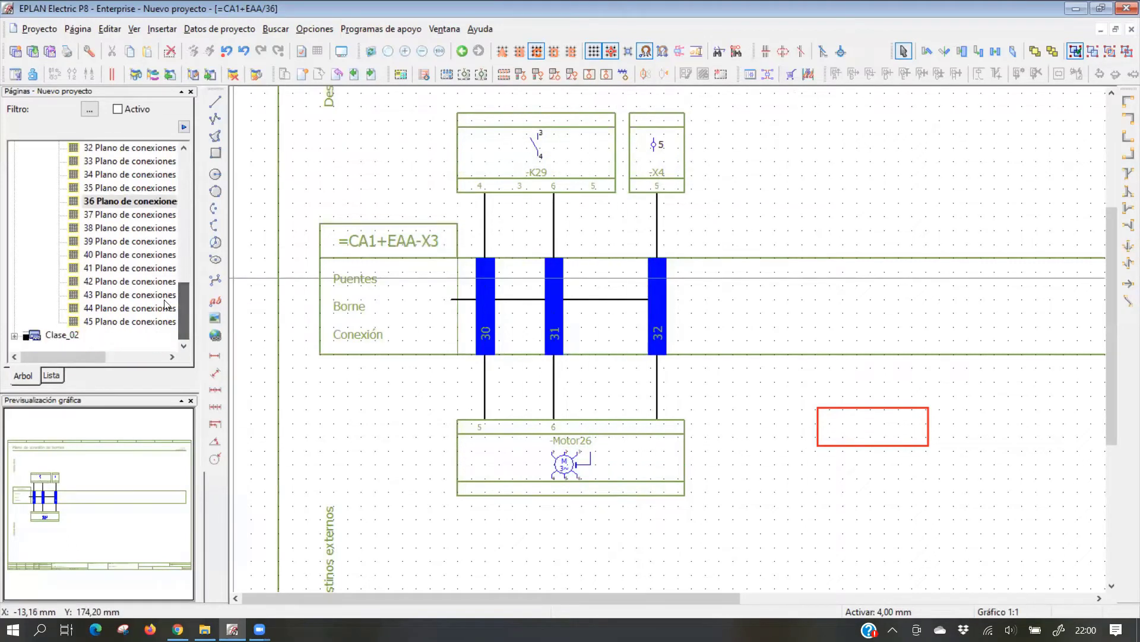
click(100, 272)
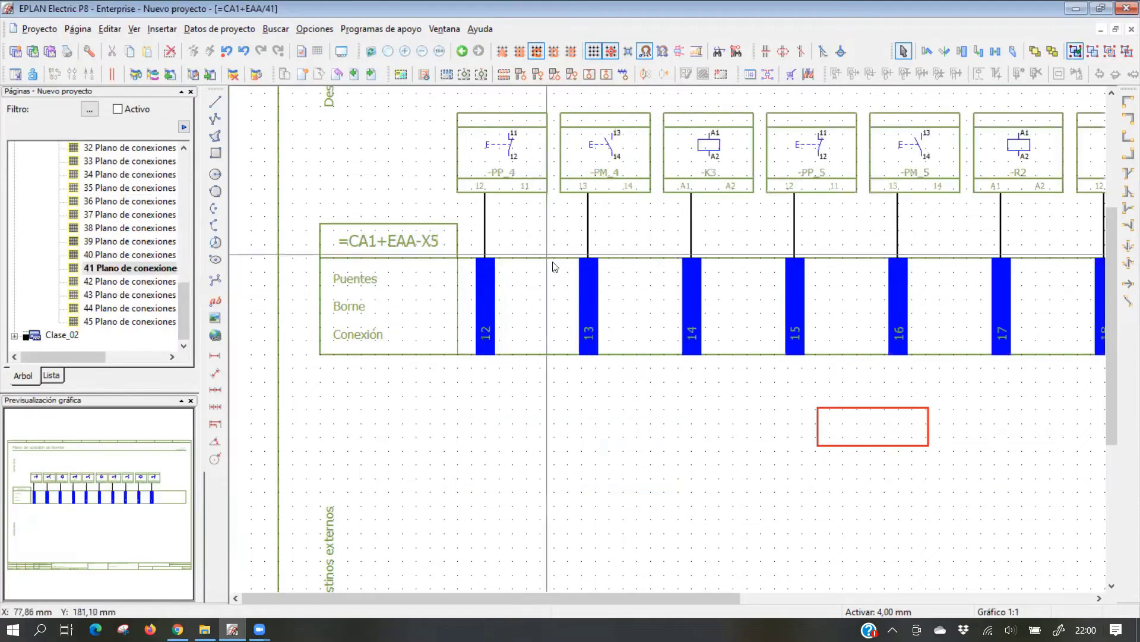
middle_drag(631, 247, 466, 311)
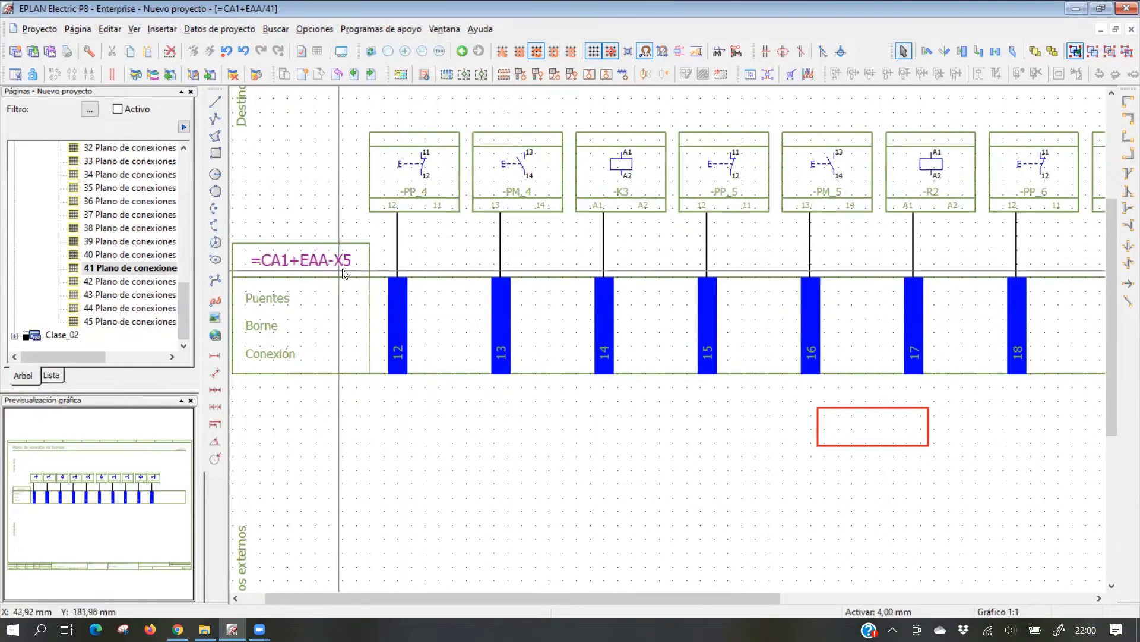
scroll(425, 333, up, 1)
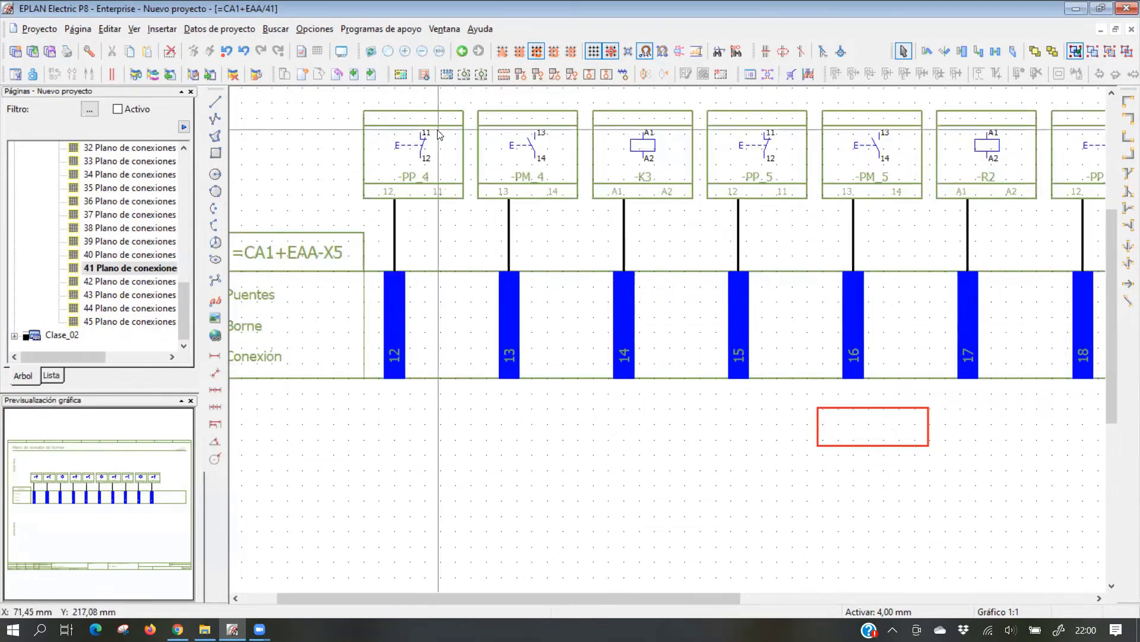
middle_drag(456, 257, 382, 246)
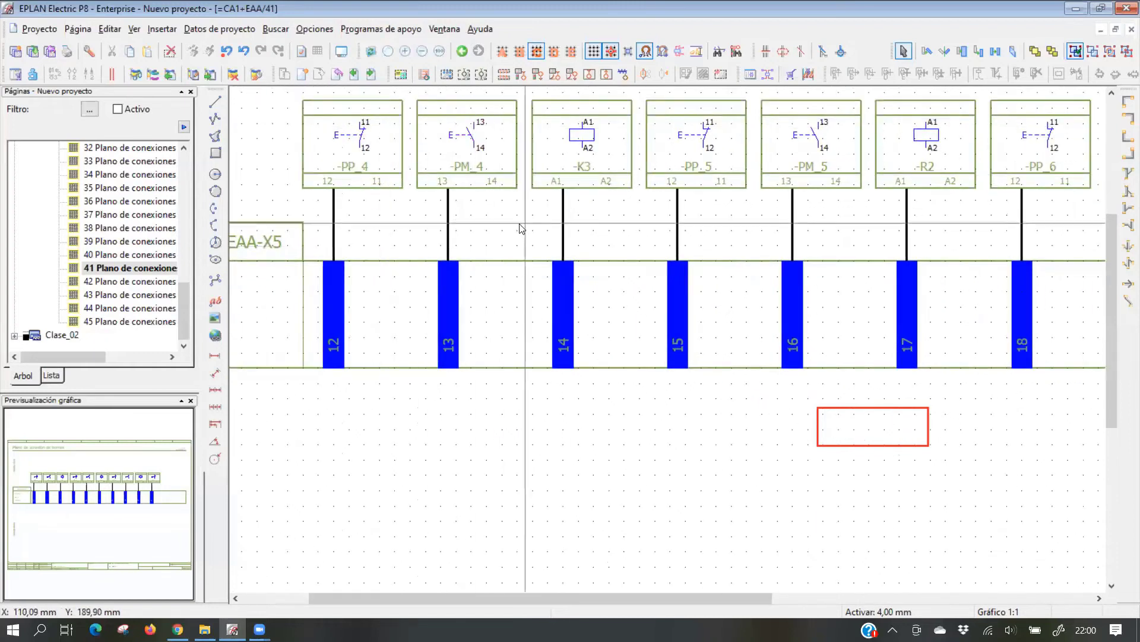
shift+scroll(519, 229, right, 2)
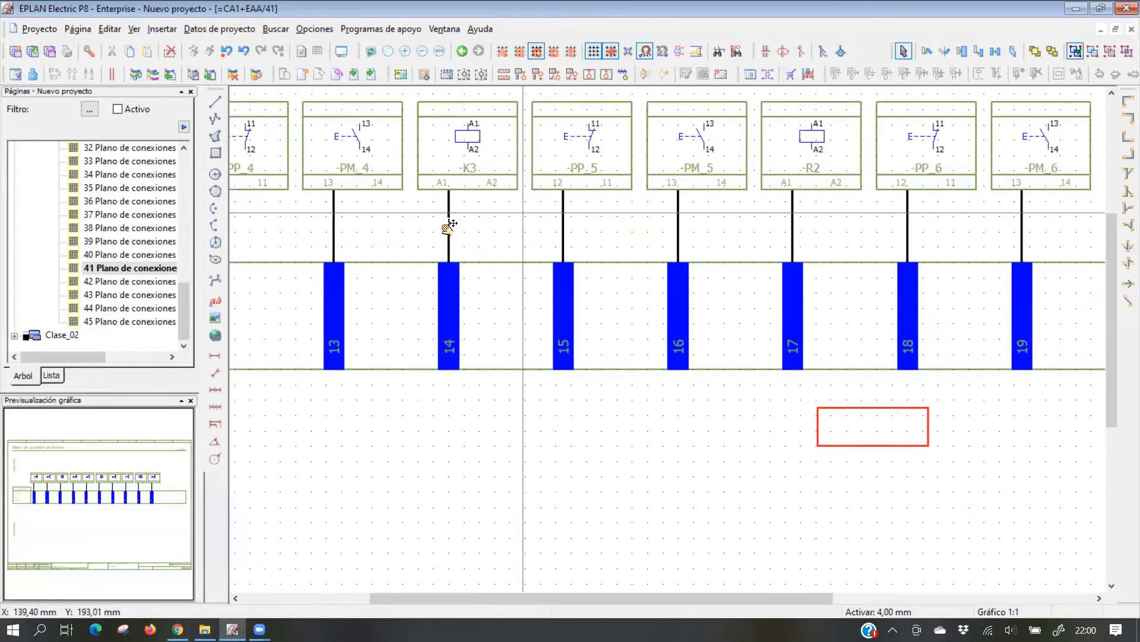
shift+scroll(448, 224, right, 2)
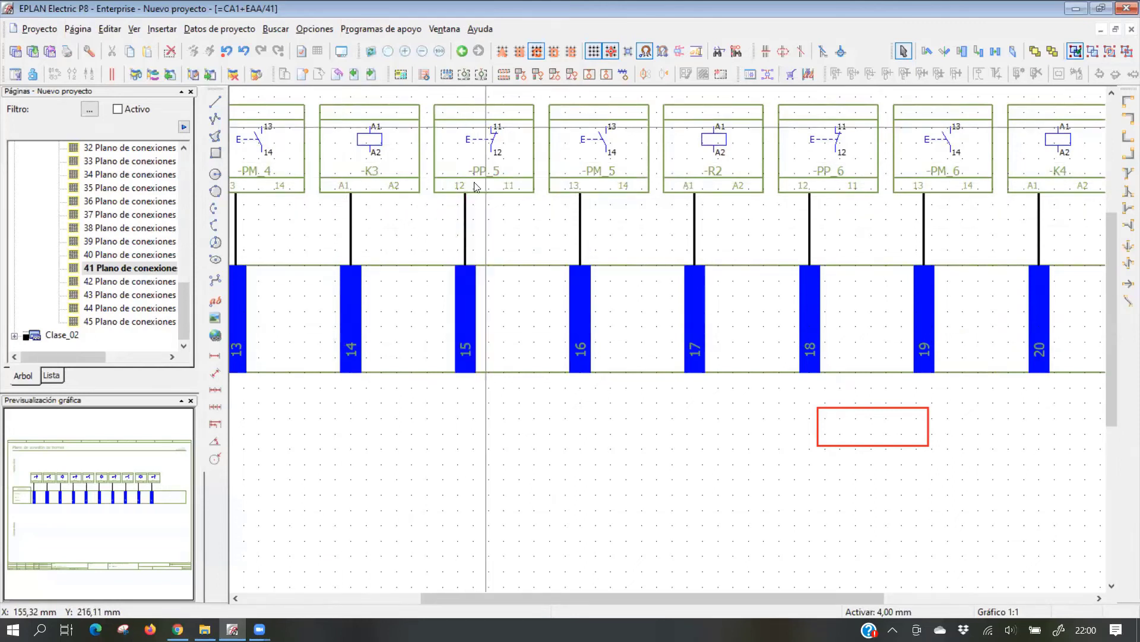
scroll(708, 275, down, 1)
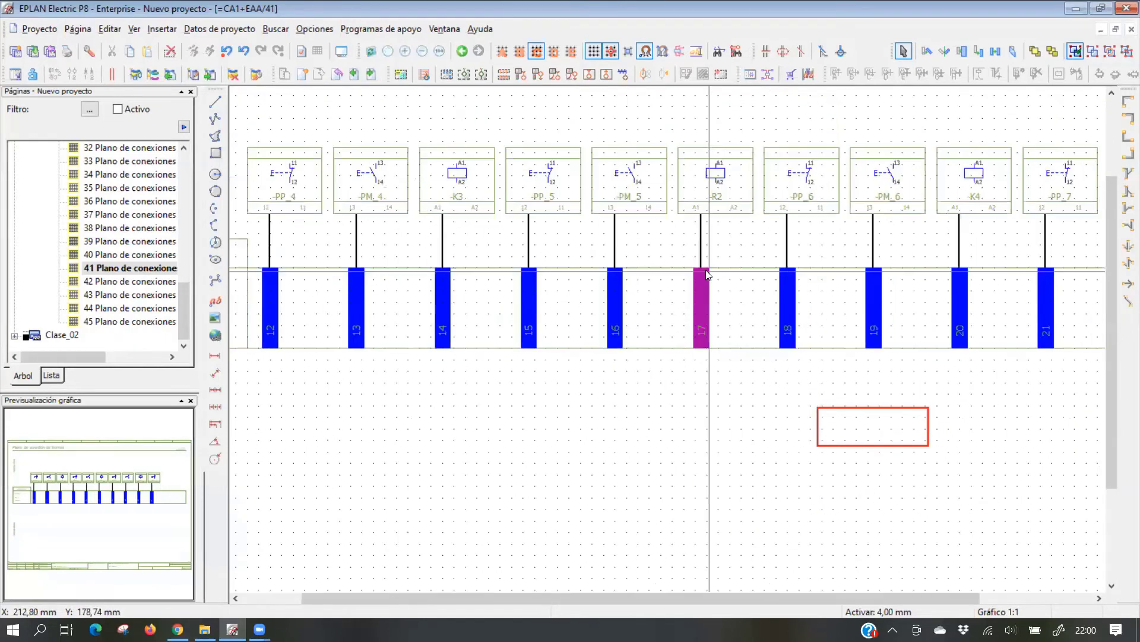
Open pages 42 and 43 and review the terminal connection diagrams of strips =CA1+EAA-X5 and =CA1+EAA-X6
scroll(366, 232, up, 1)
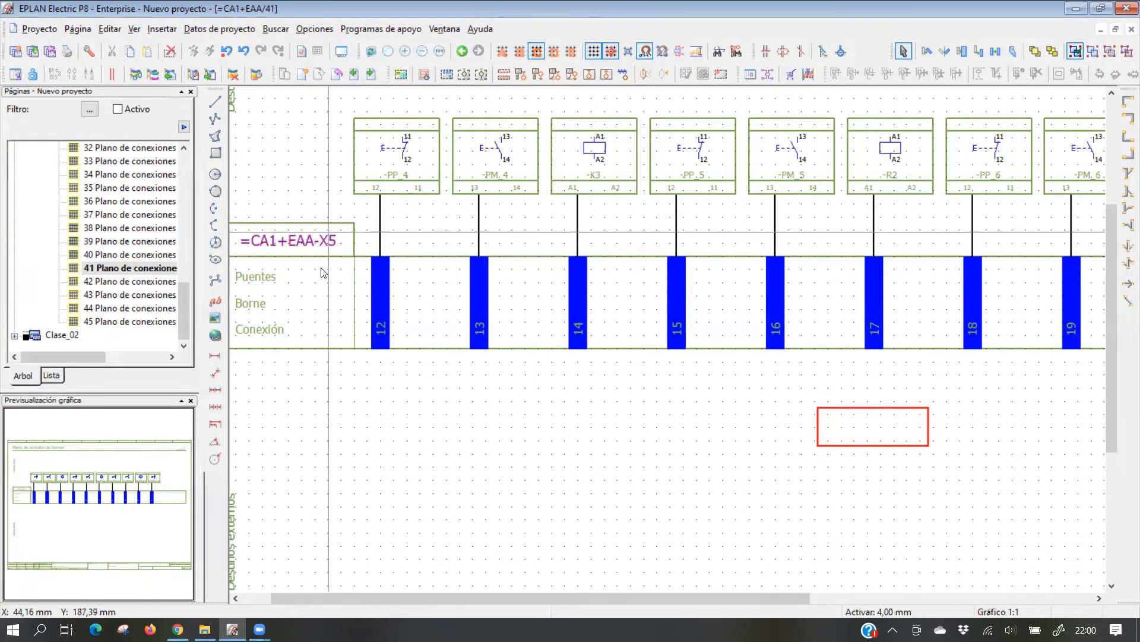
click(107, 281)
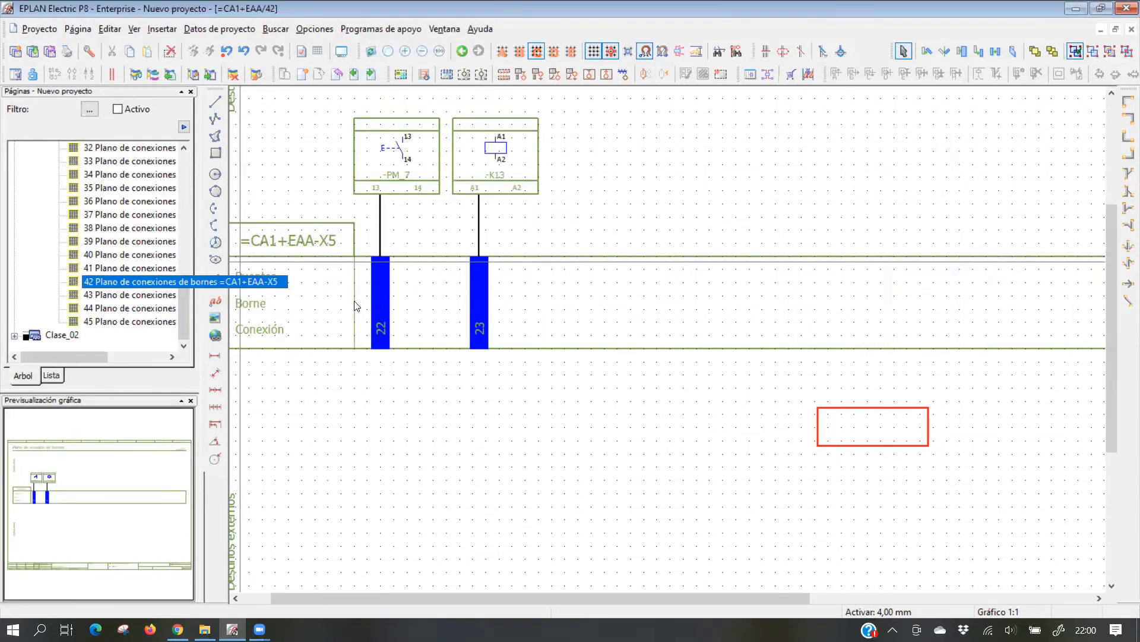
click(123, 297)
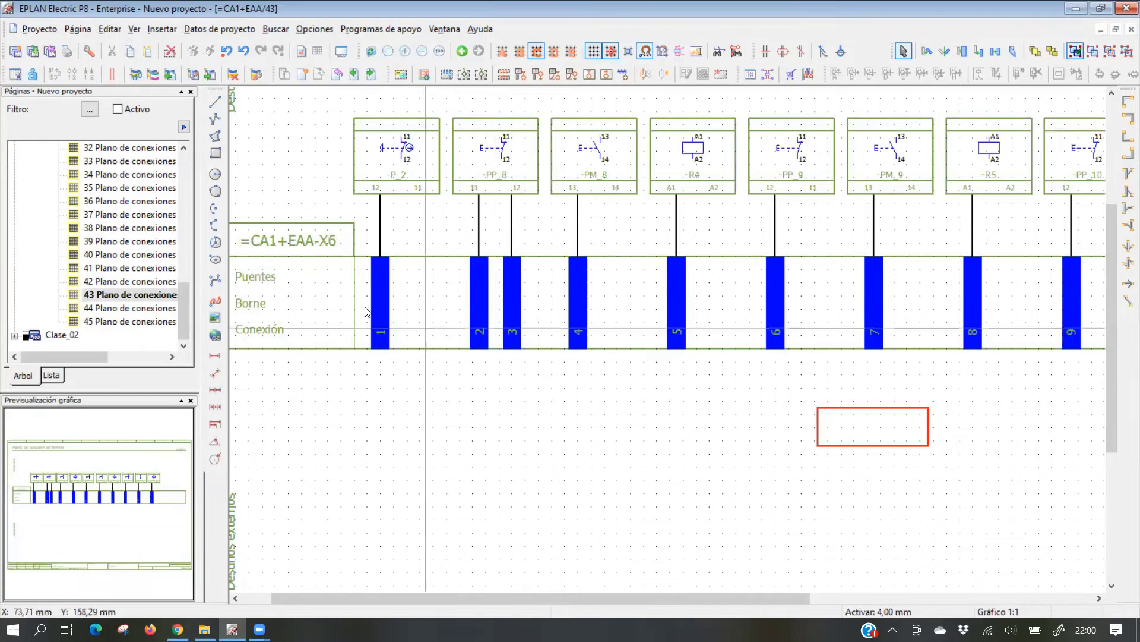
scroll(392, 333, up, 1)
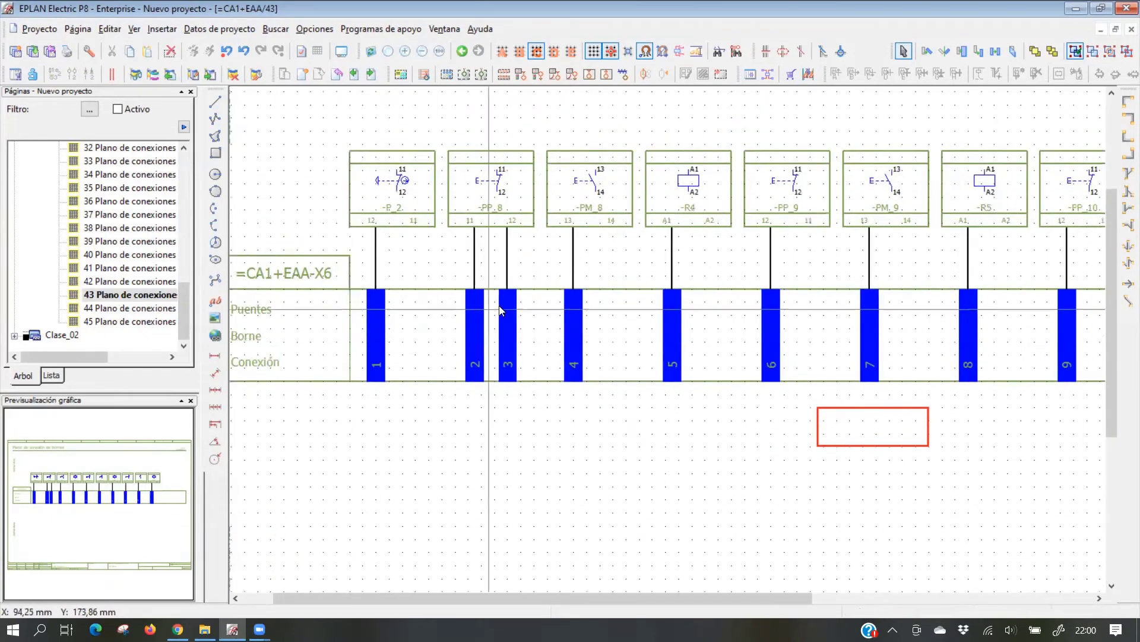
click(504, 291)
middle_drag(437, 254, 390, 234)
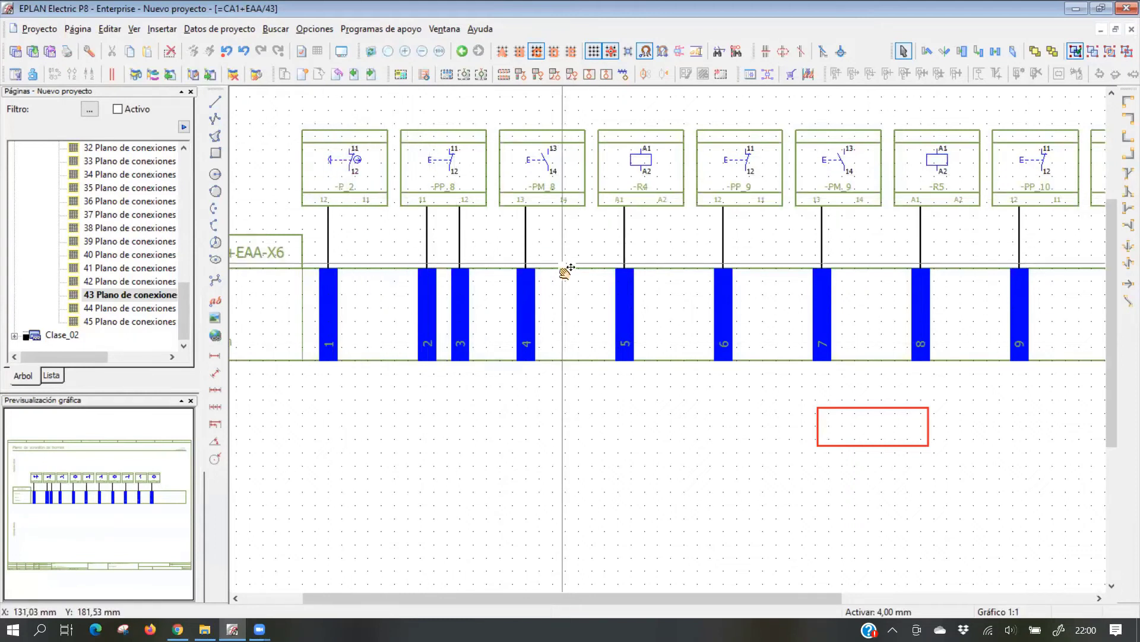
middle_drag(565, 270, 512, 279)
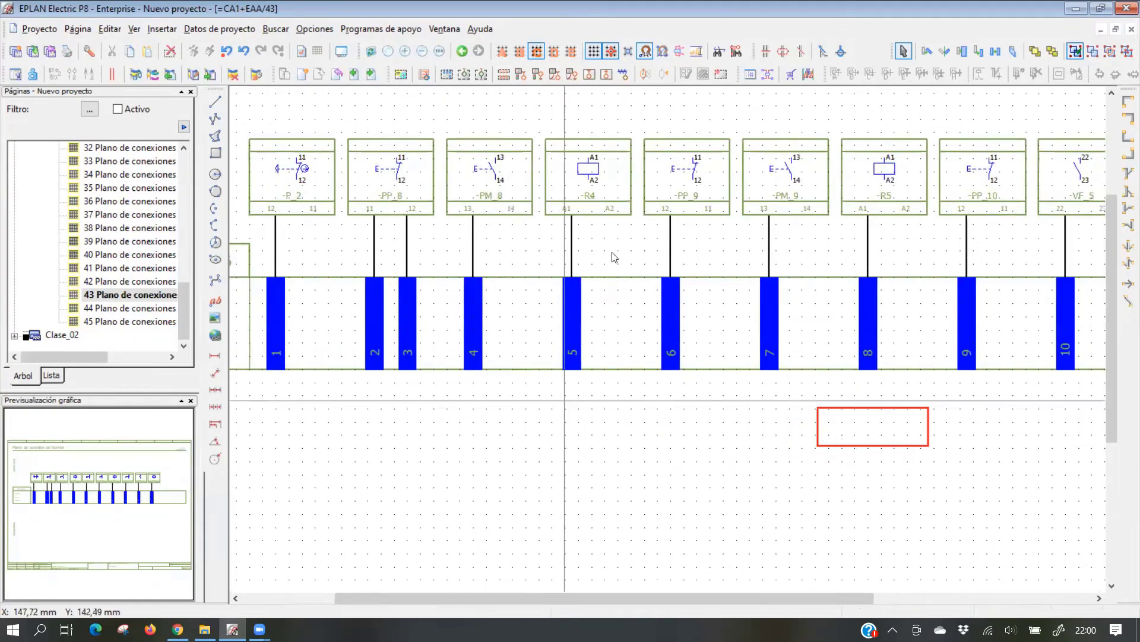
click(580, 367)
scroll(580, 370, down, 2)
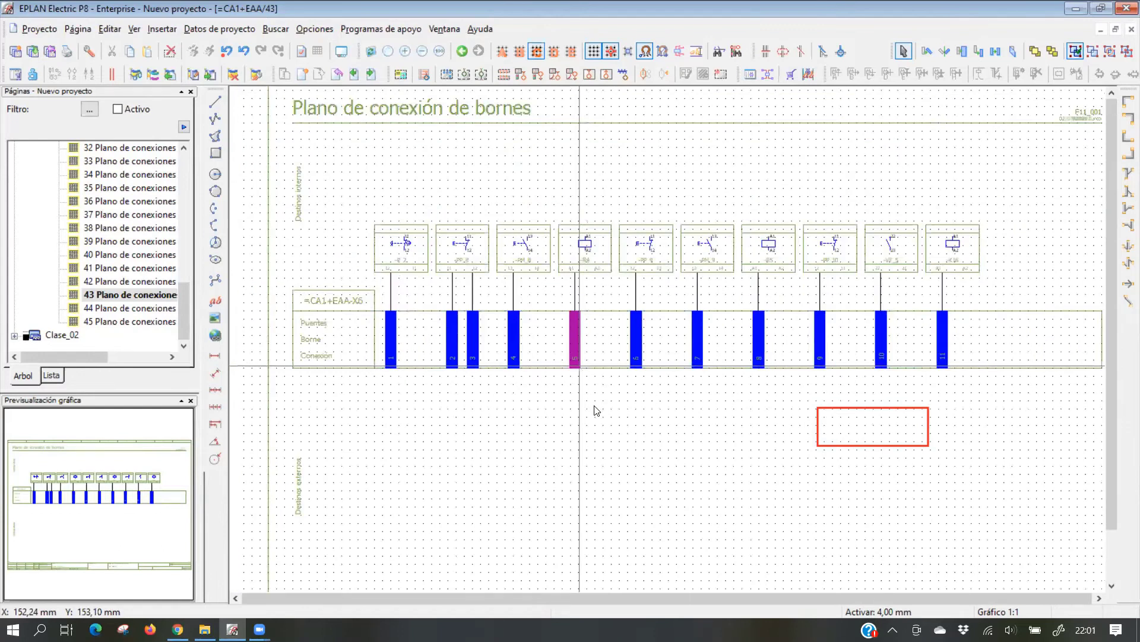
scroll(596, 410, down, 1)
scroll(550, 336, down, 1)
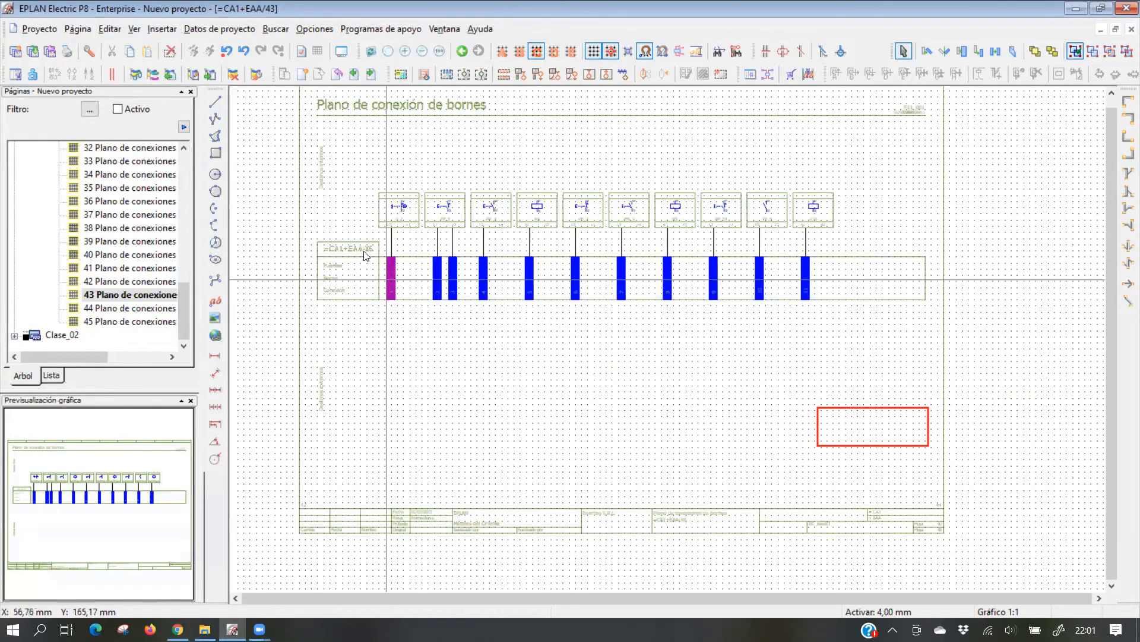
Examine which contacts of devices -P_2, -PP_8, -PM_8 and -R4 connect to the first terminals of strip =CA1+EAA-X6
scroll(373, 254, up, 3)
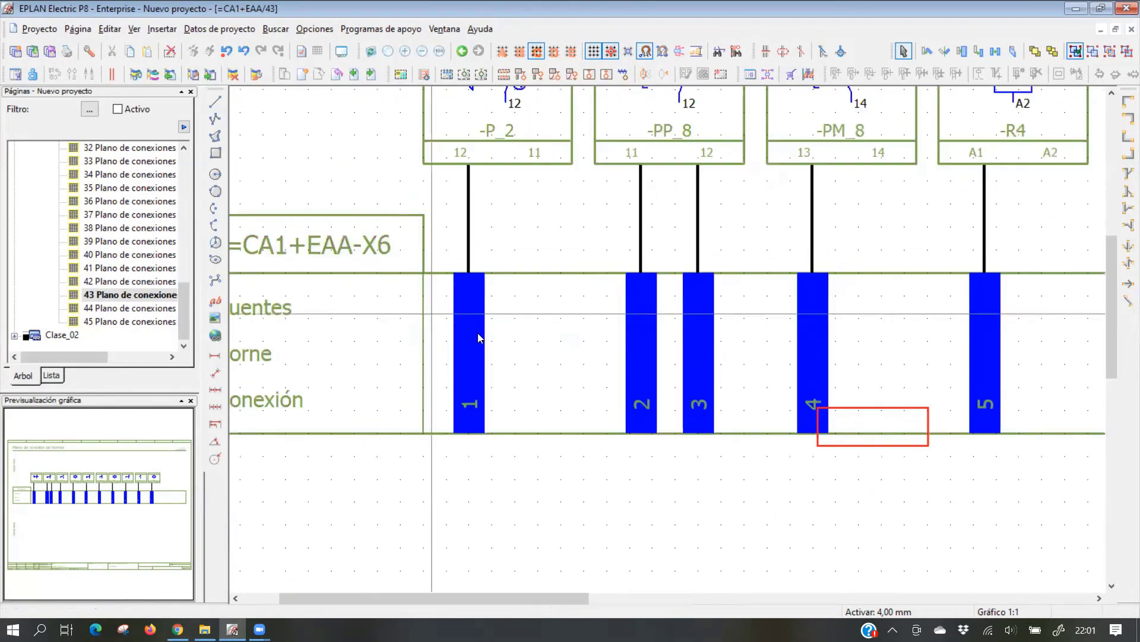
middle_drag(505, 343, 382, 386)
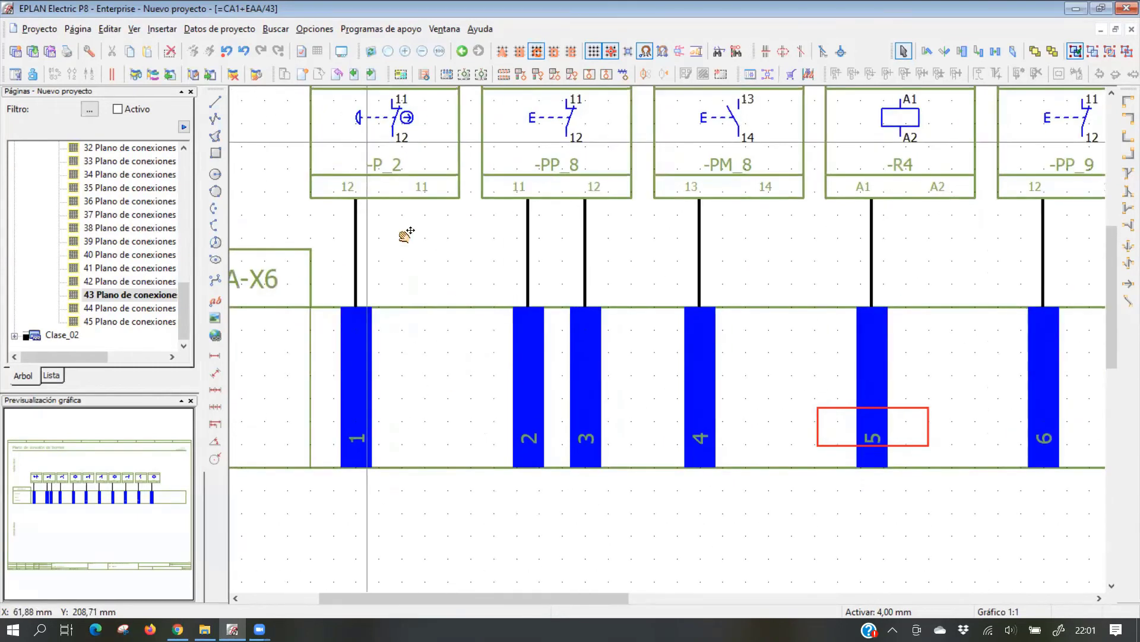
scroll(400, 235, up, 3)
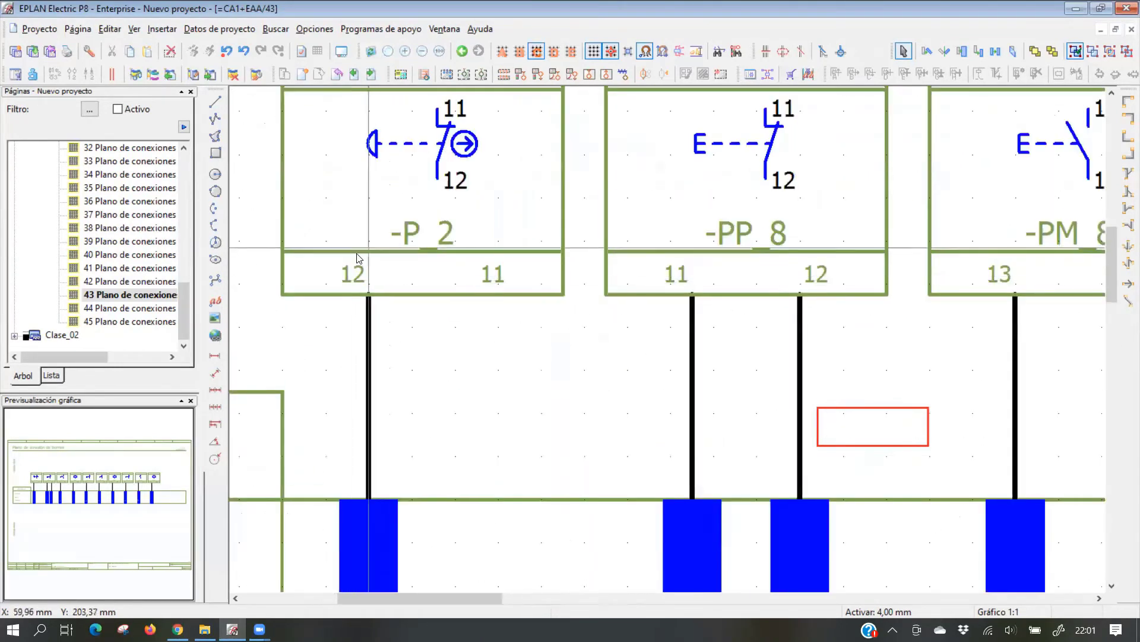
click(437, 179)
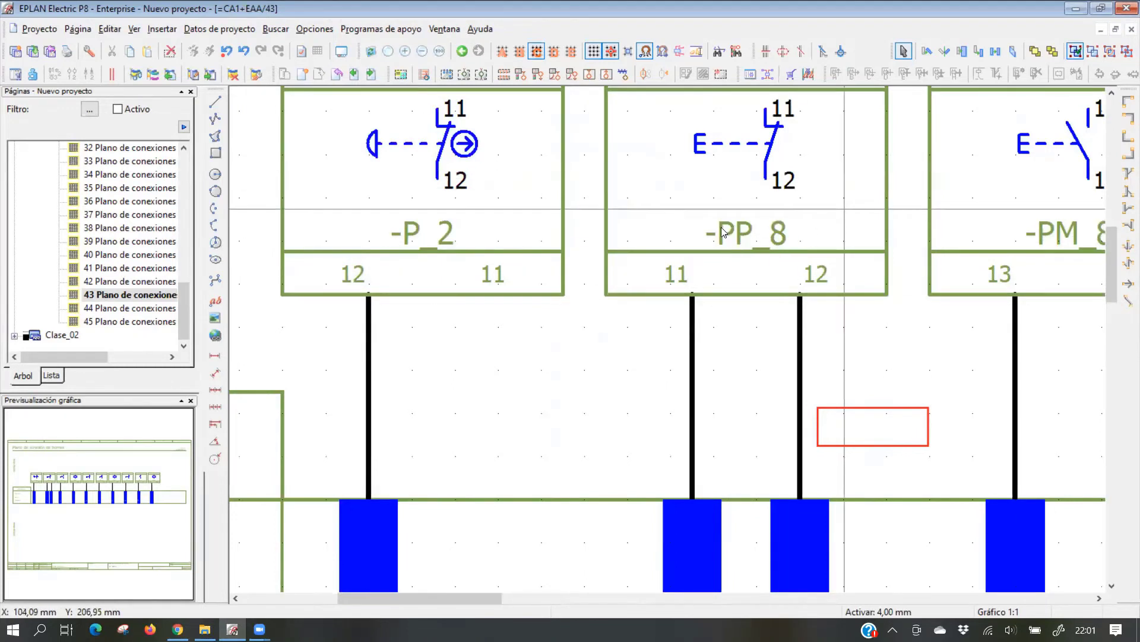
scroll(635, 254, right, 2)
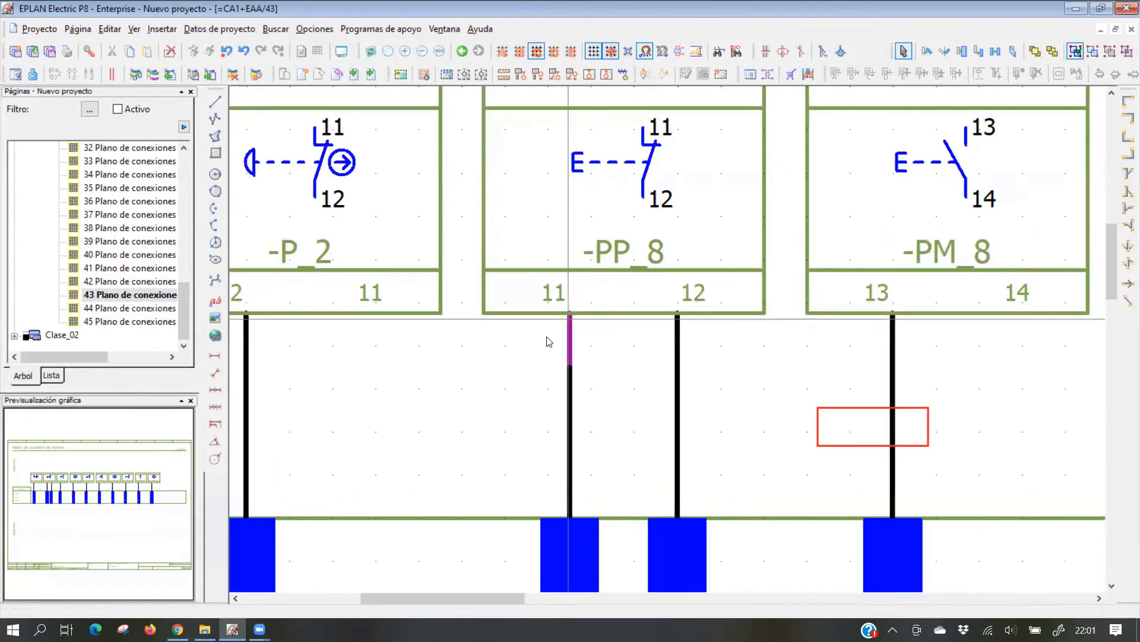
scroll(727, 302, down, 1)
middle_drag(726, 302, 414, 279)
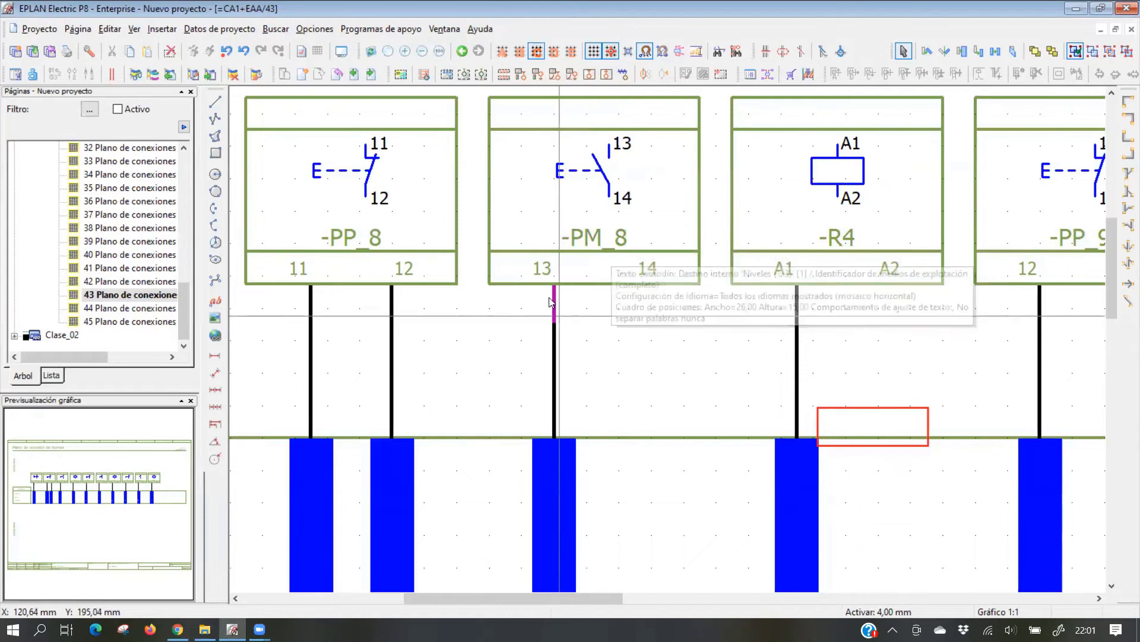
scroll(570, 363, down, 3)
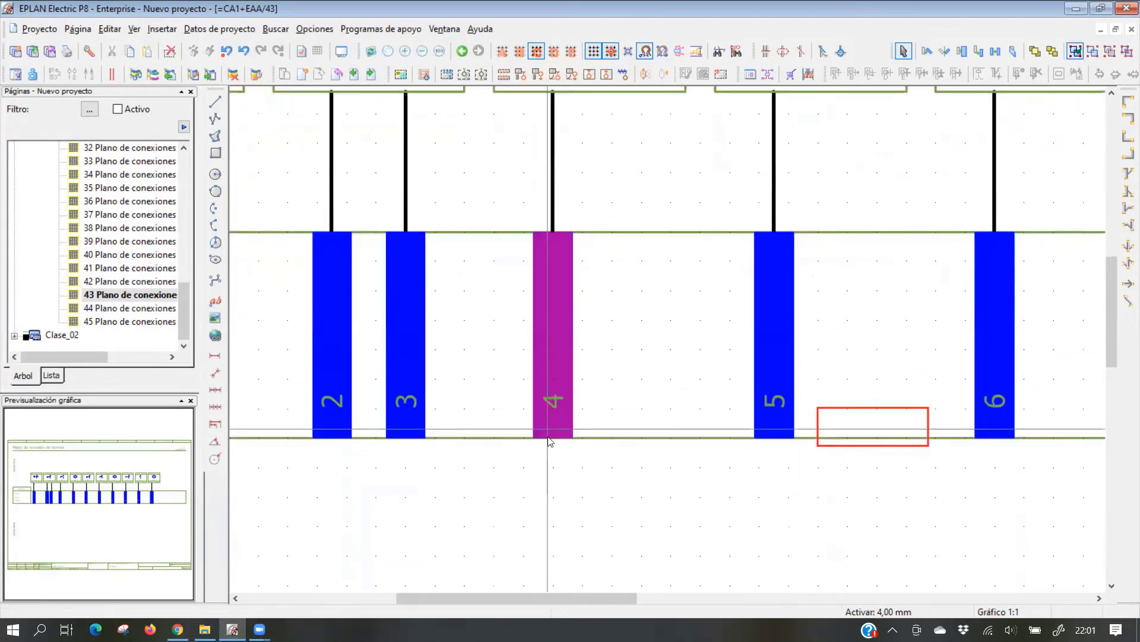
scroll(545, 402, down, 2)
middle_drag(545, 402, 701, 344)
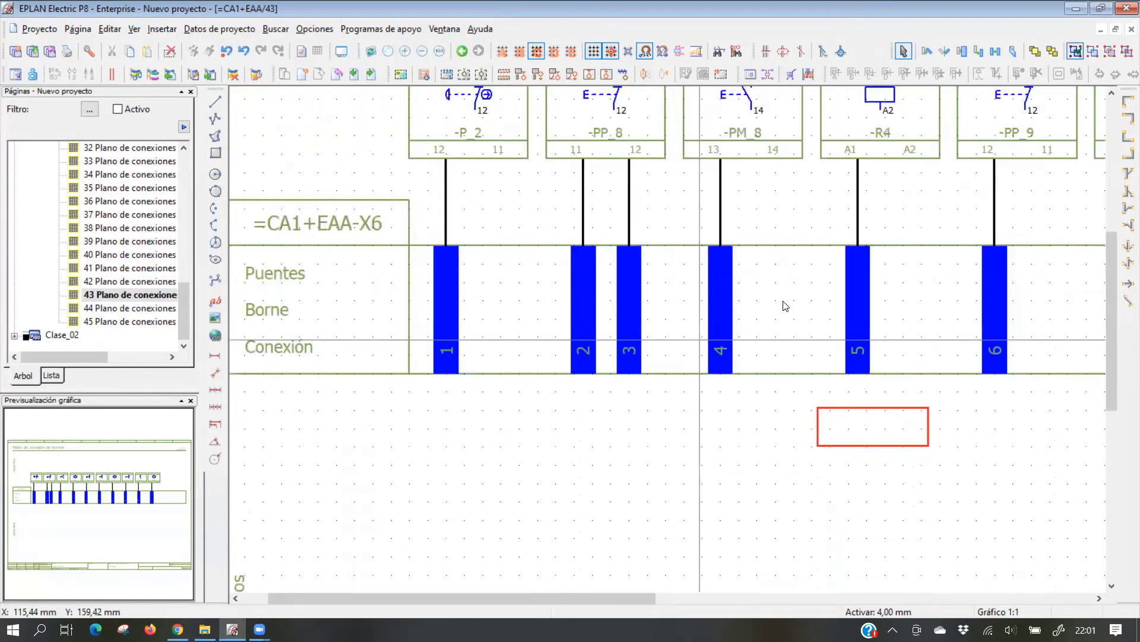
scroll(774, 319, down, 2)
scroll(630, 329, down, 2)
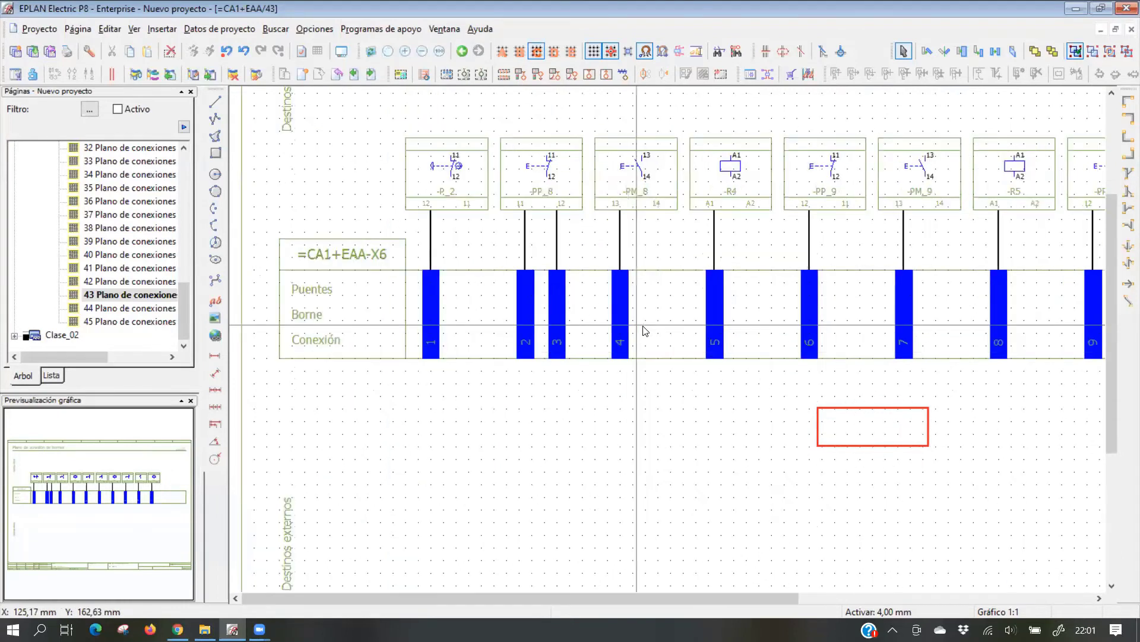
Review the devices connected along the rest of strip =CA1+EAA-X6 up to terminal 11
scroll(516, 334, right, 3)
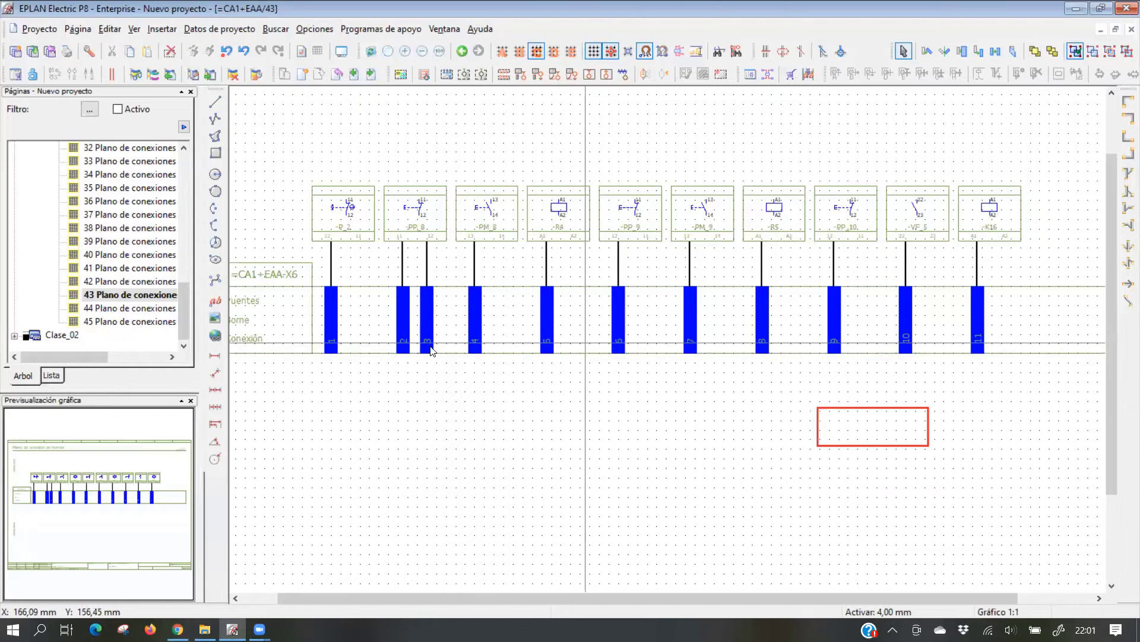
scroll(428, 349, up, 2)
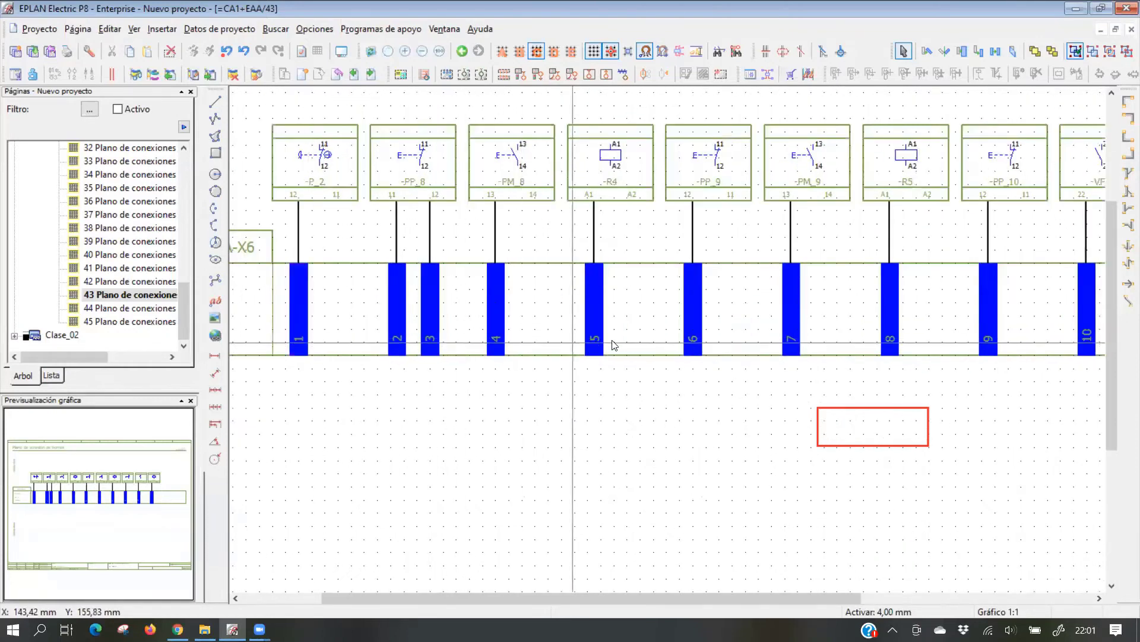
middle_drag(929, 359, 895, 368)
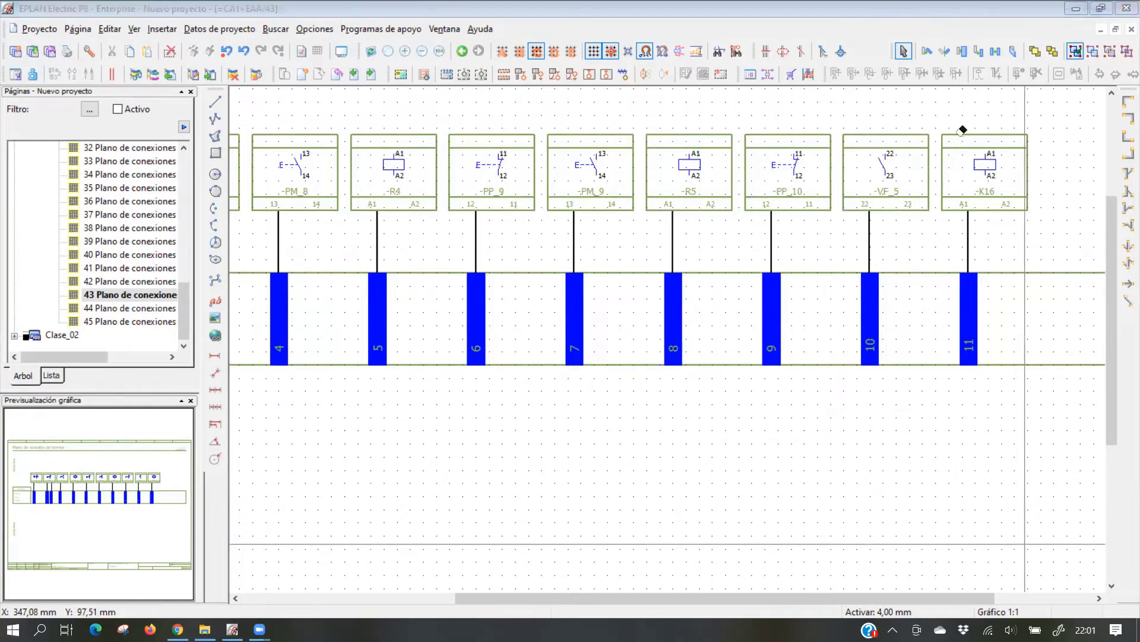
scroll(601, 407, down, 5)
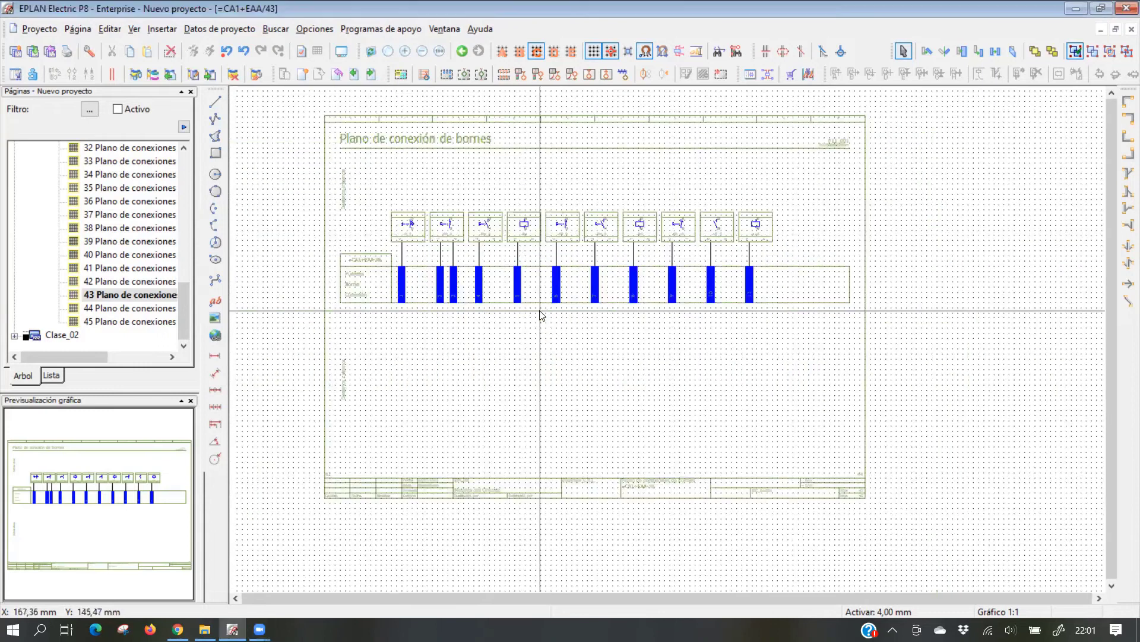
scroll(540, 315, up, 1)
Create a new report template of type Indice de páginas, accepting the existing filter and sorting settings
click(379, 29)
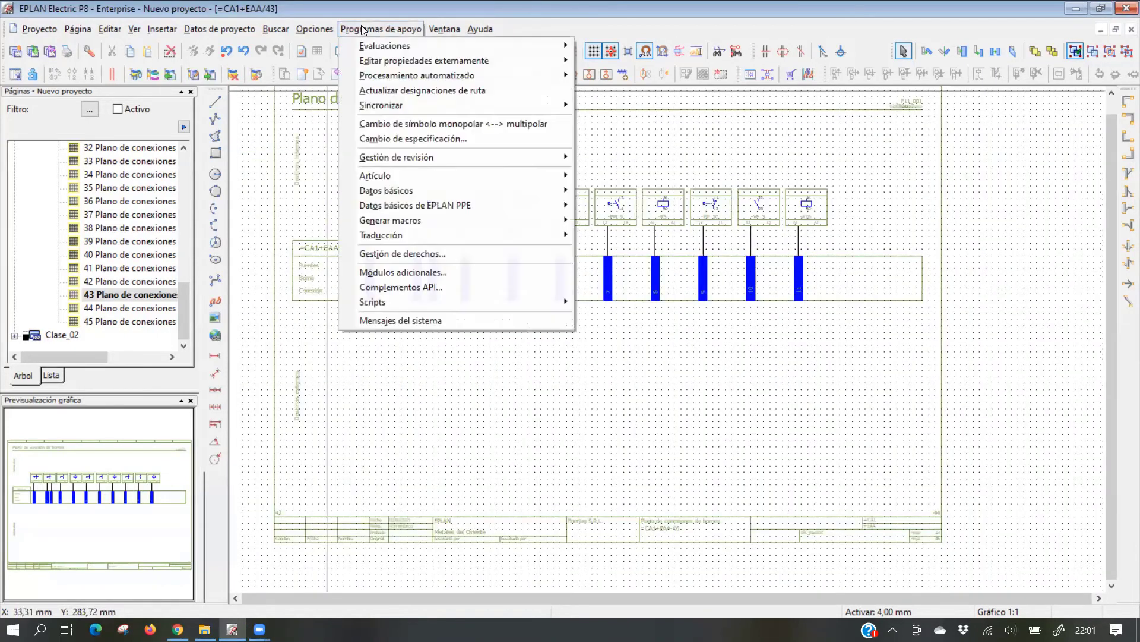
mouse_move(386, 46)
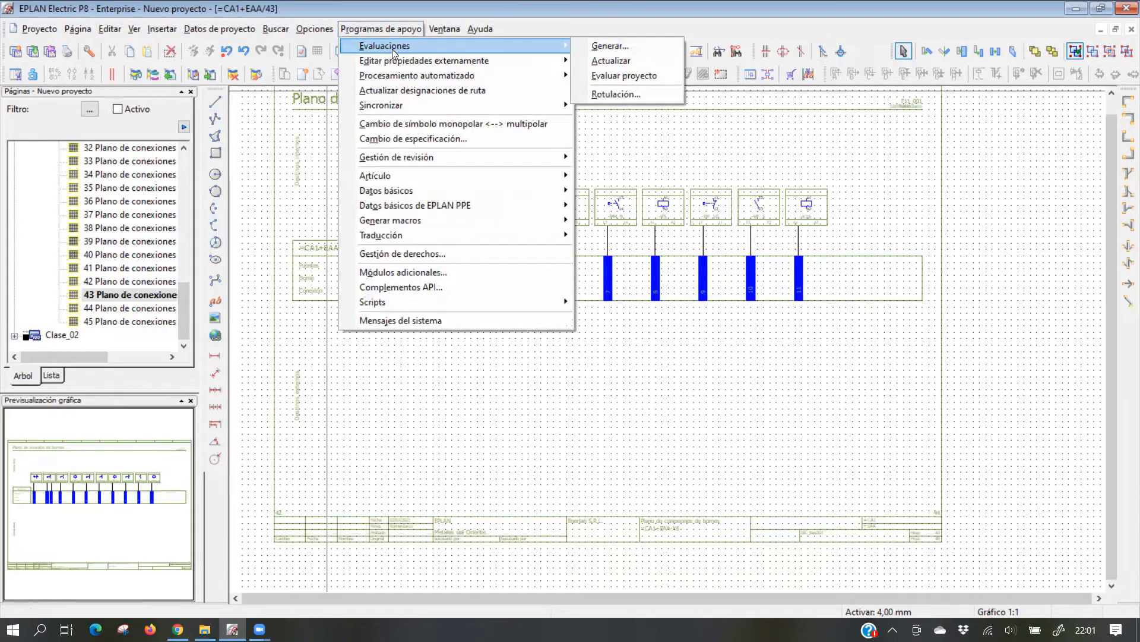
click(612, 50)
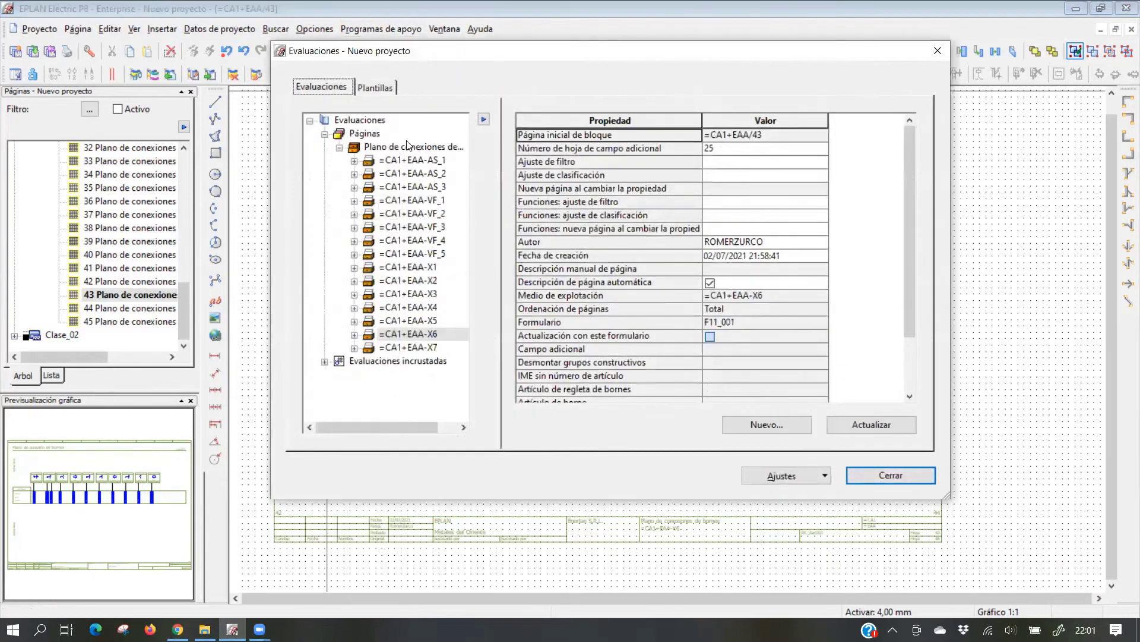
click(372, 87)
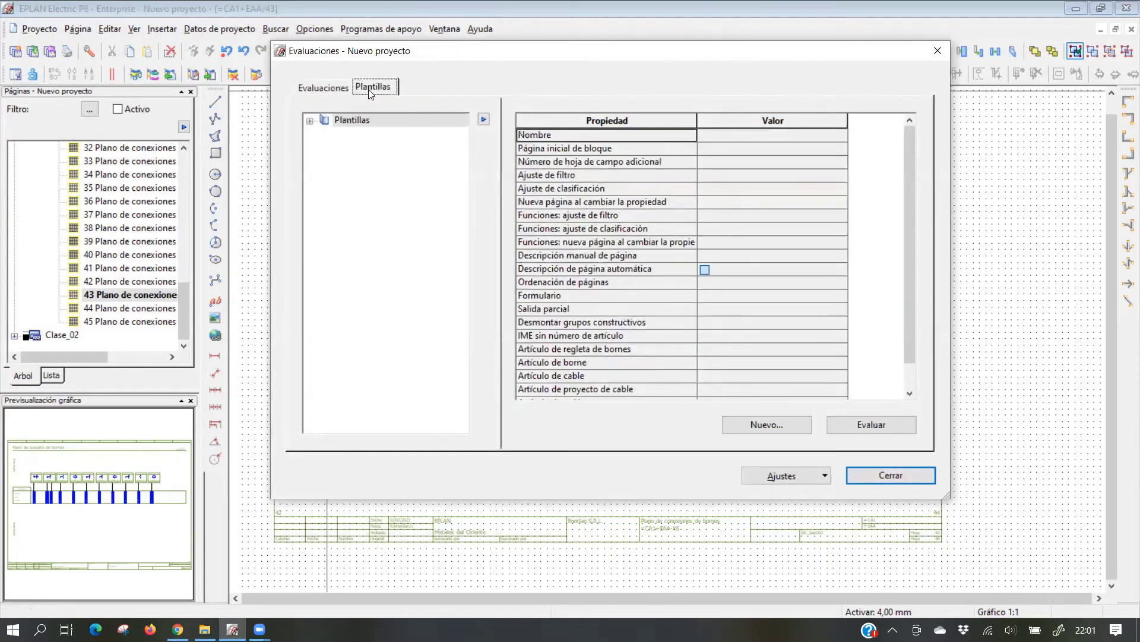
click(754, 425)
drag(573, 278, 577, 256)
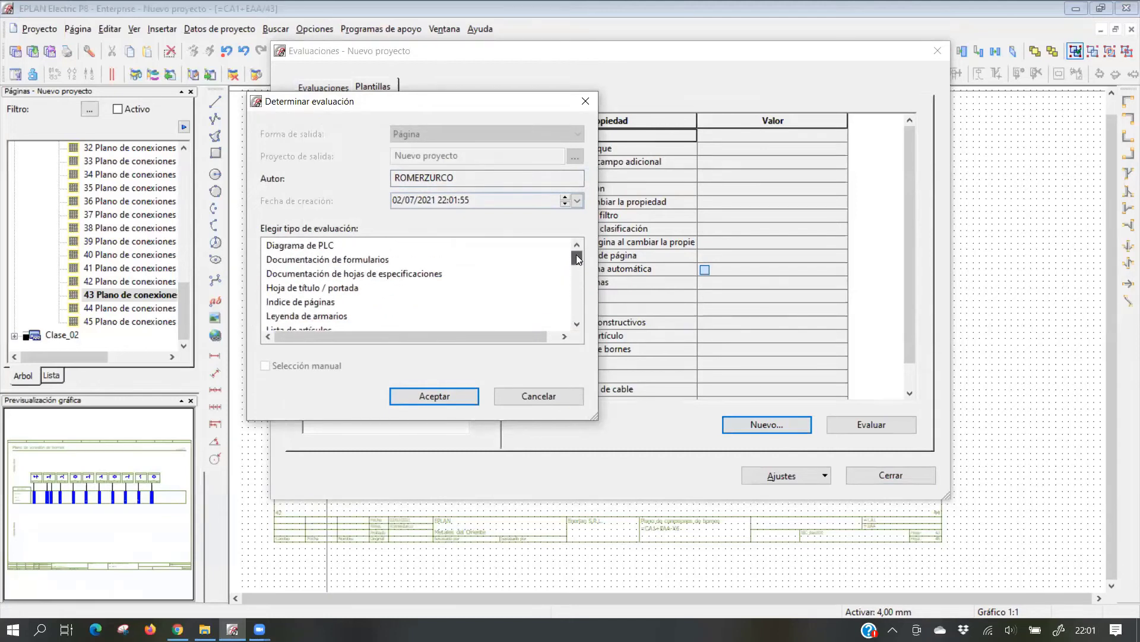
click(299, 247)
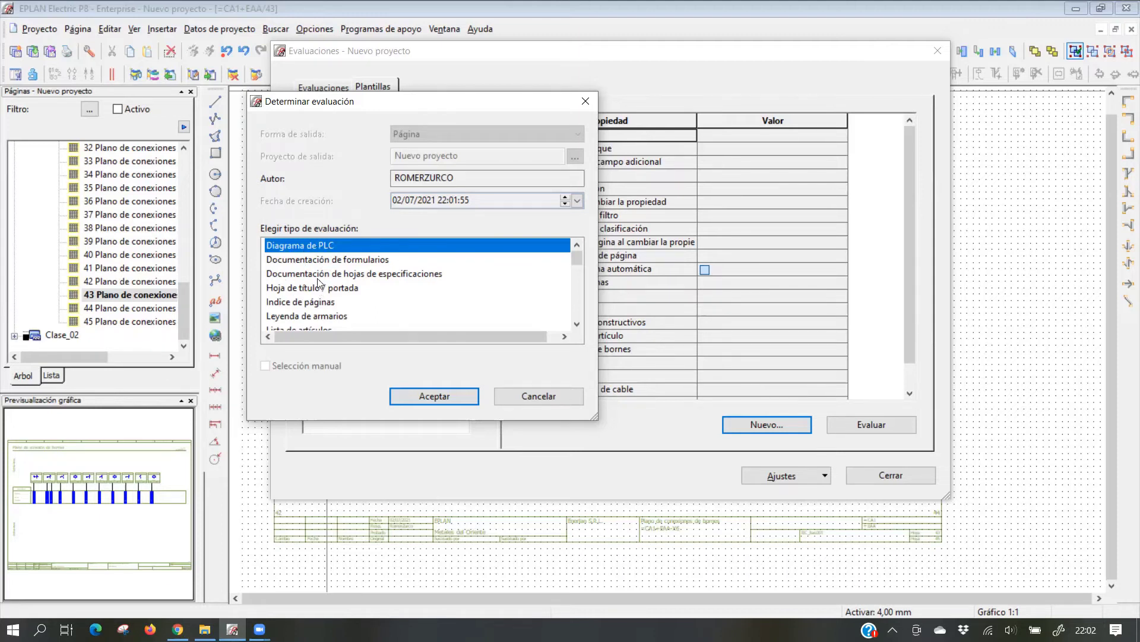
click(304, 303)
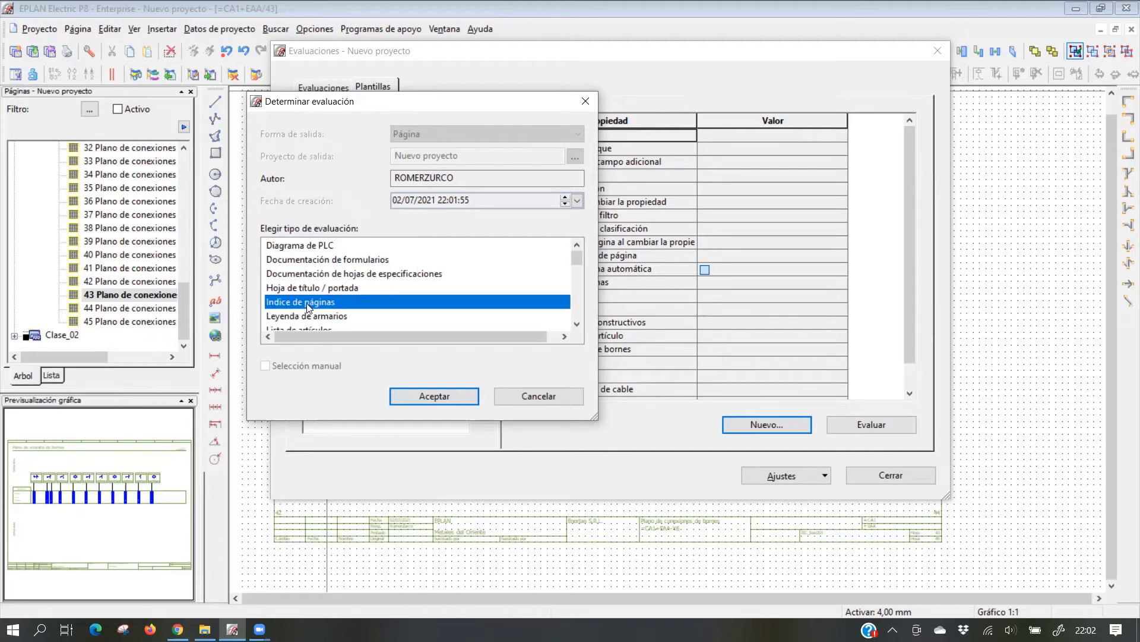
click(435, 393)
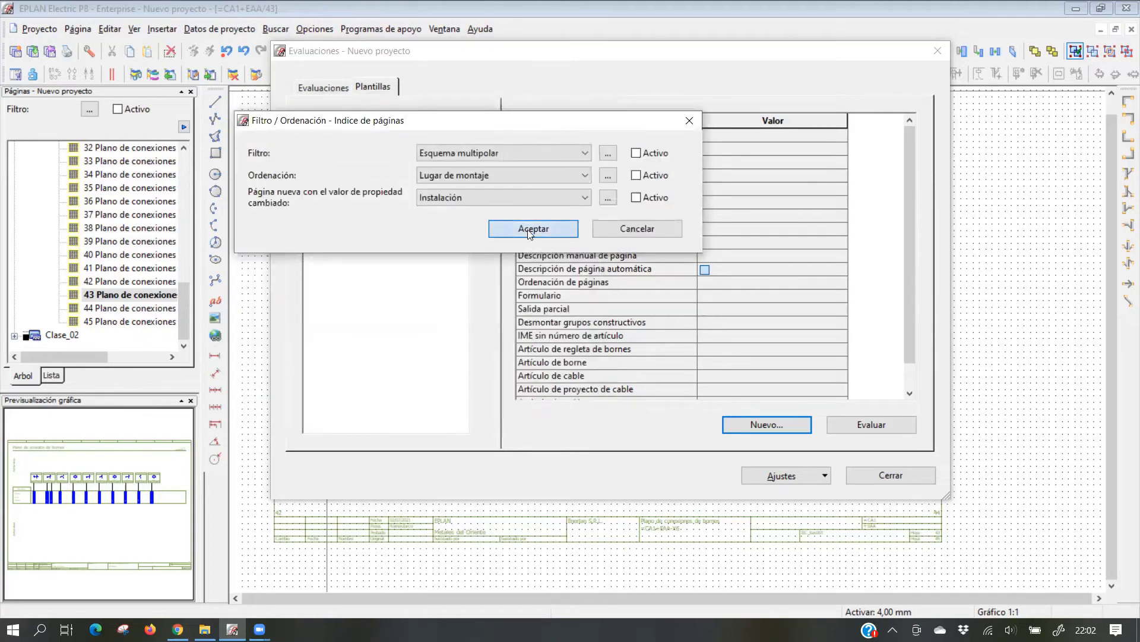
click(530, 230)
Place the page index under CA1, EAA as page 46, following the last terminal diagram page, and evaluate the template
click(321, 322)
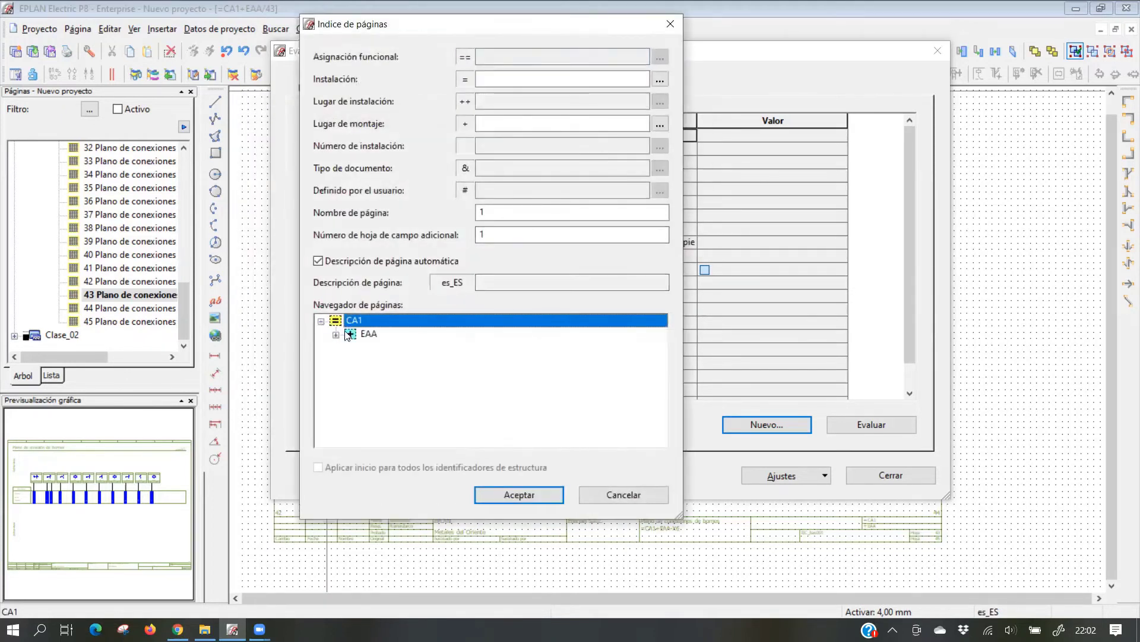
click(336, 334)
click(389, 336)
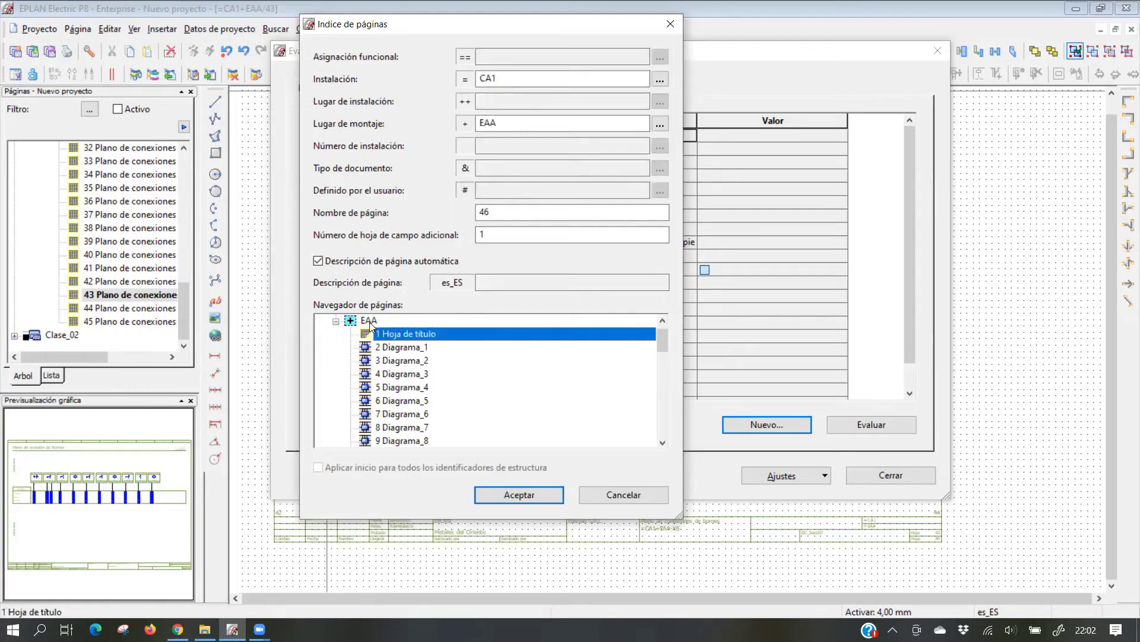
double_click(473, 215)
text(0)
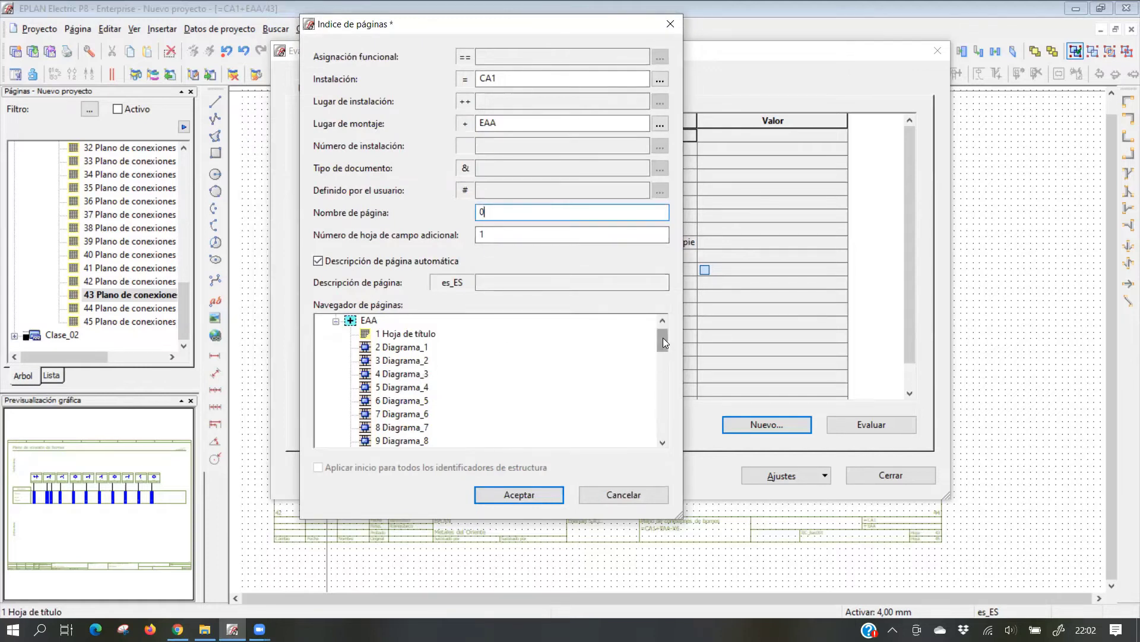
drag(662, 340, 663, 422)
scroll(669, 445, down, 1)
click(510, 440)
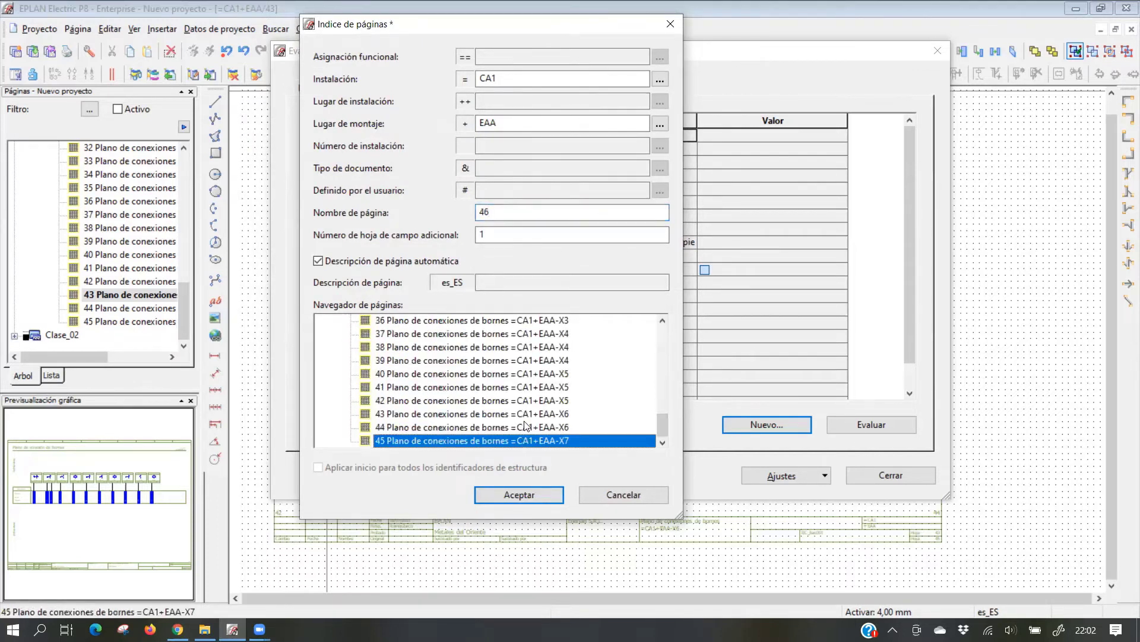
click(534, 493)
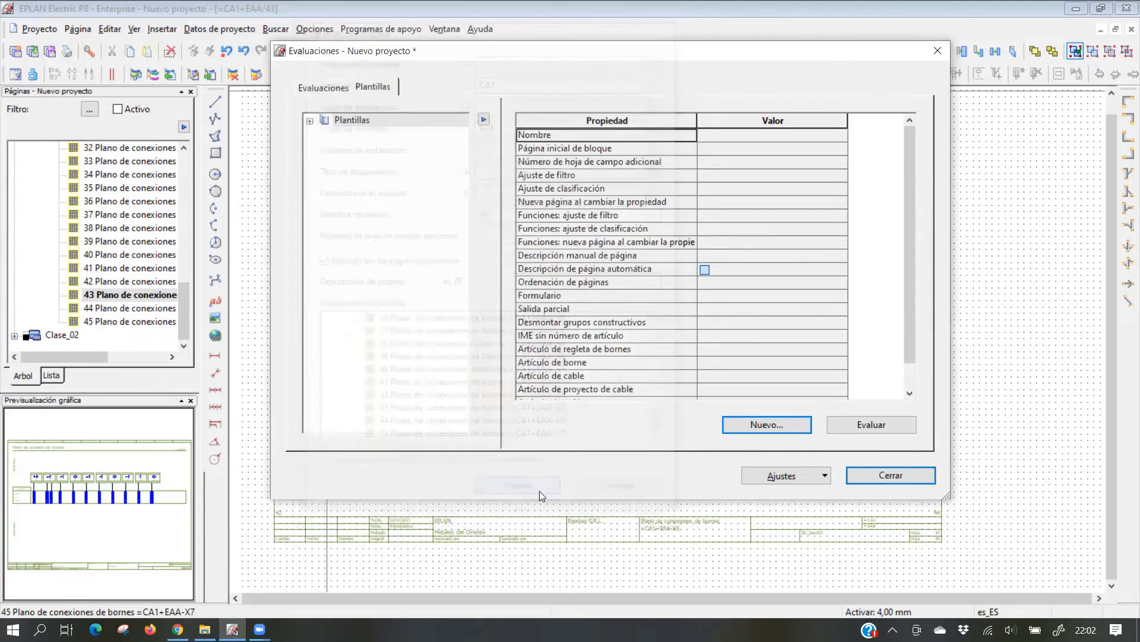
click(842, 427)
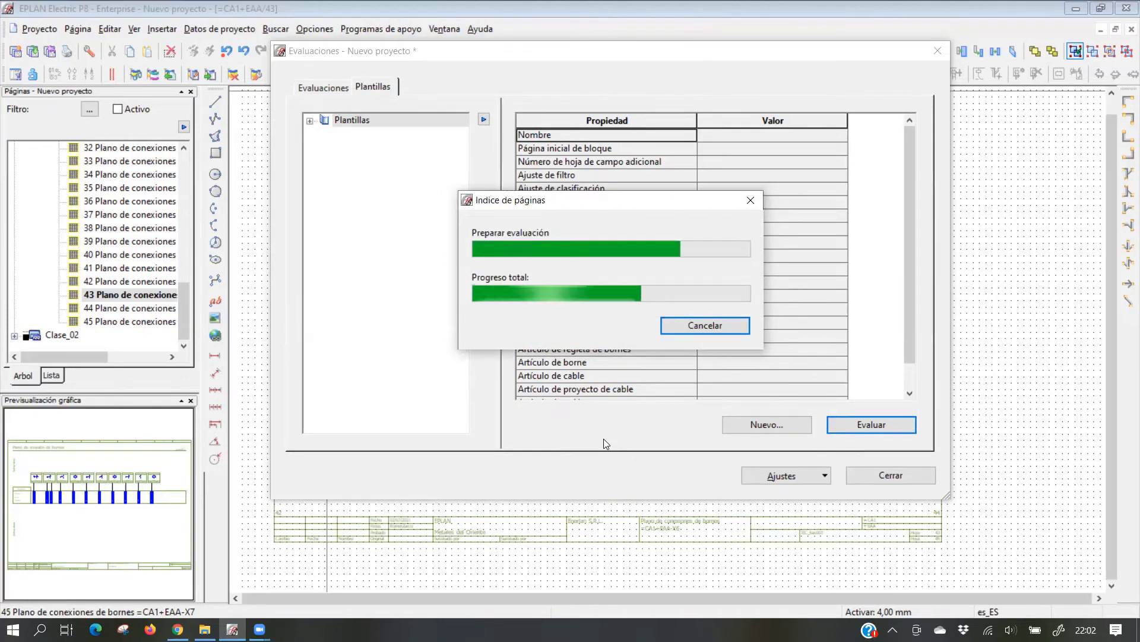
Close the reports dialog and open the terminal strip summary on page 61
click(889, 476)
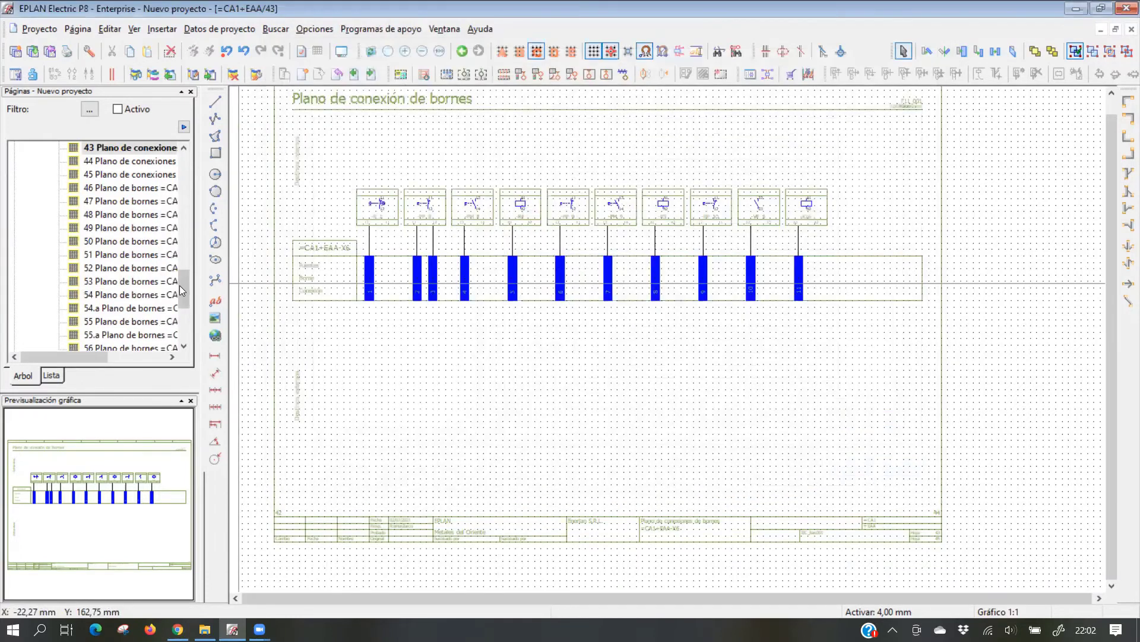
scroll(179, 285, down, 4)
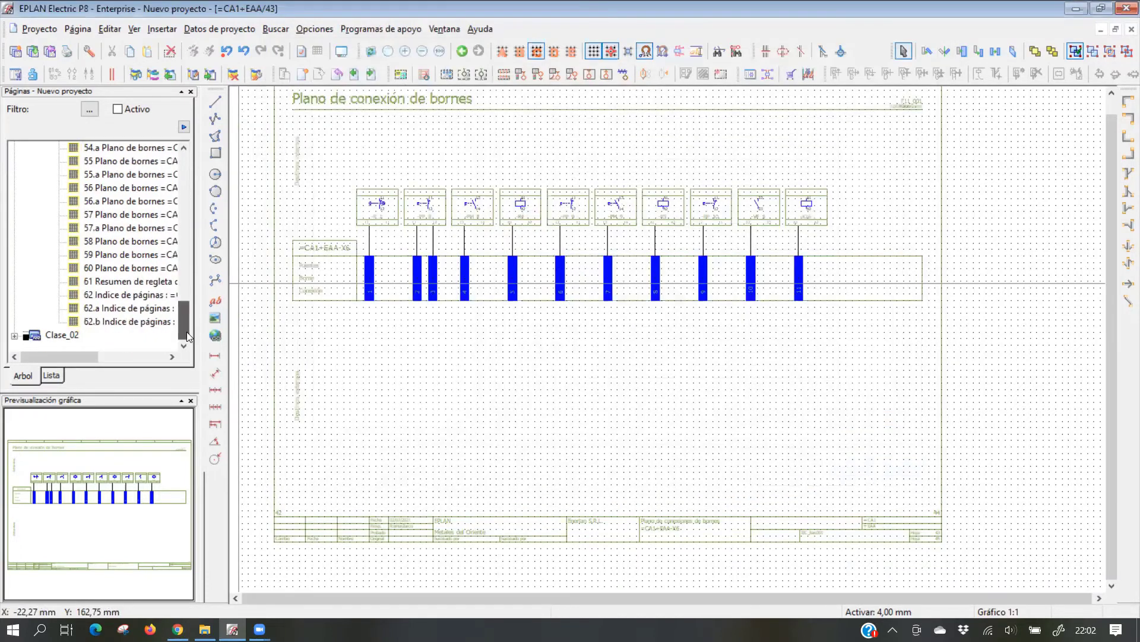
double_click(123, 286)
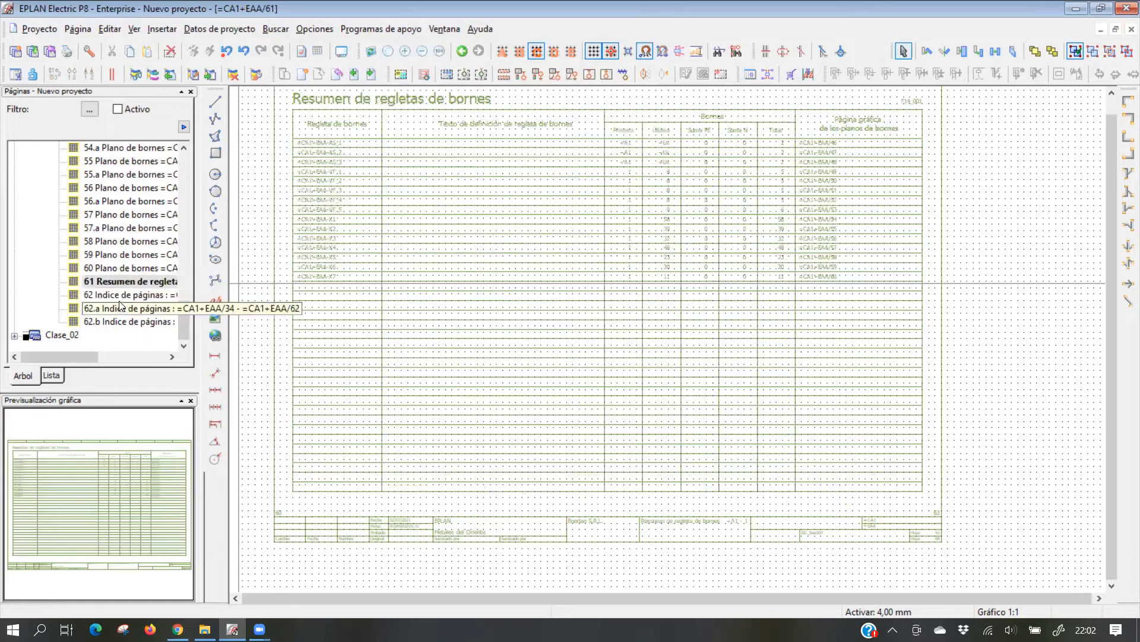
Open the page index on page 62 and examine its page names and page descriptions
double_click(119, 297)
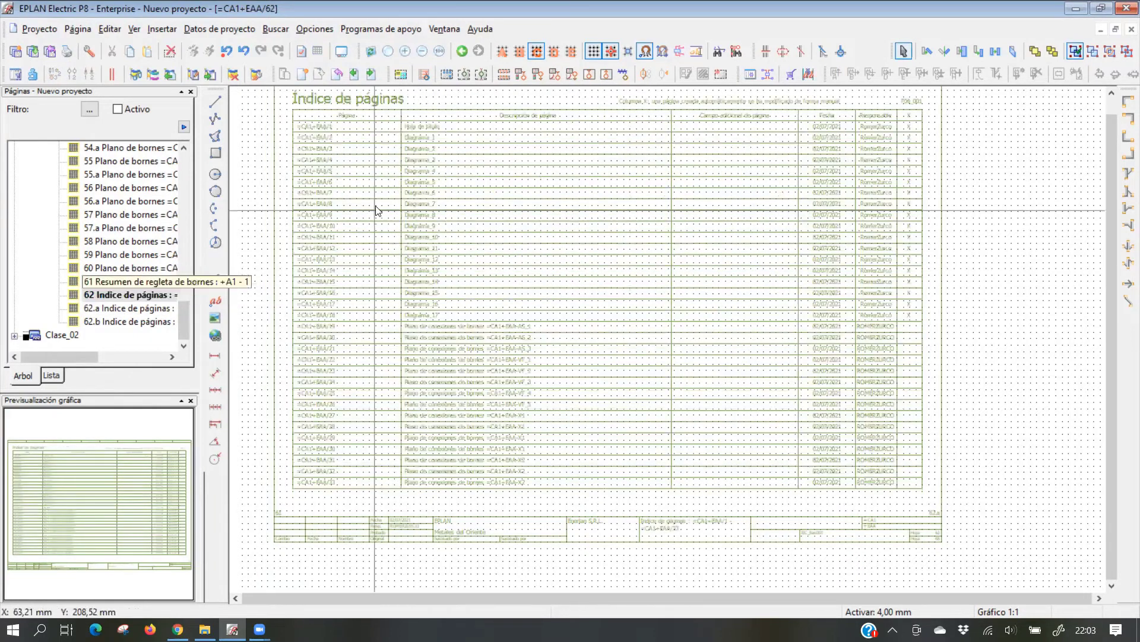
scroll(366, 139, up, 1)
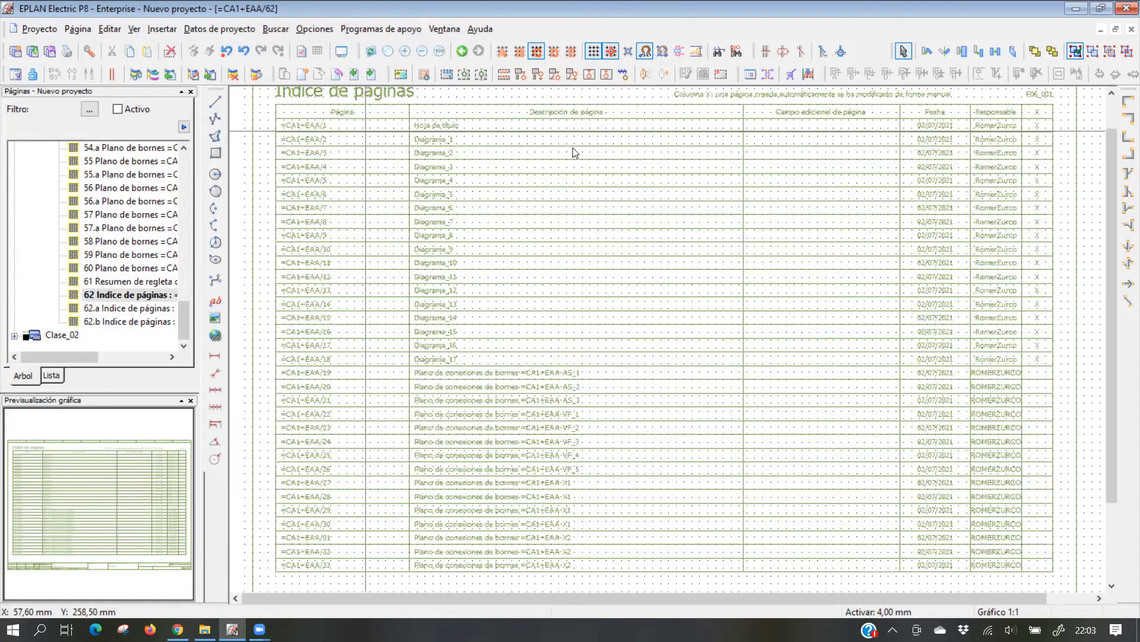
scroll(533, 214, up, 1)
scroll(349, 156, up, 1)
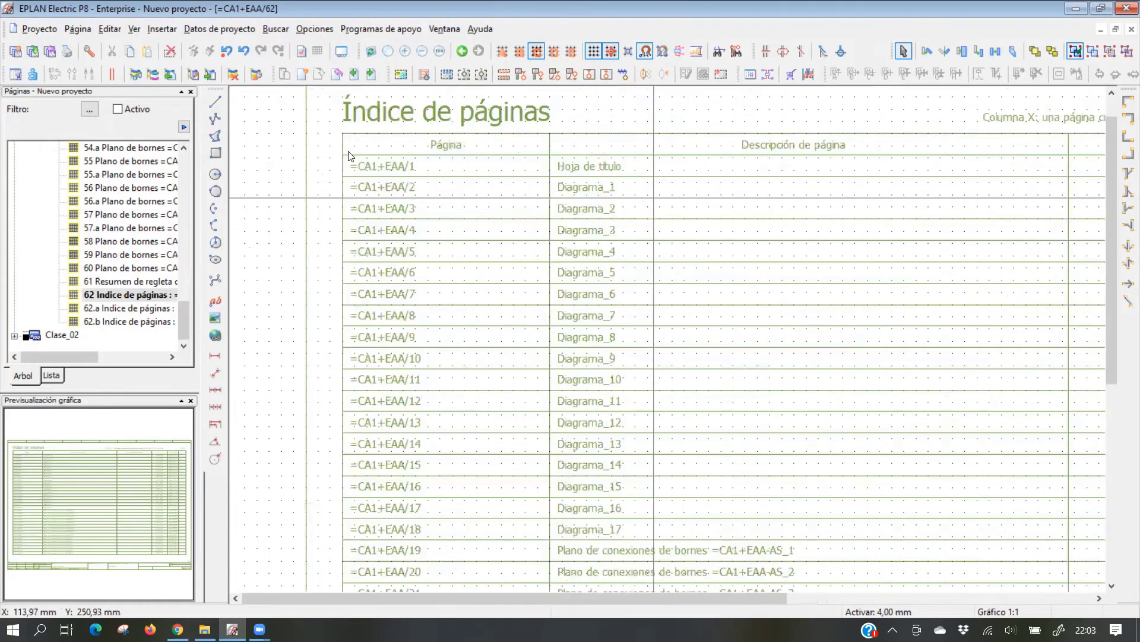
scroll(458, 169, up, 1)
scroll(594, 169, up, 1)
scroll(653, 160, up, 1)
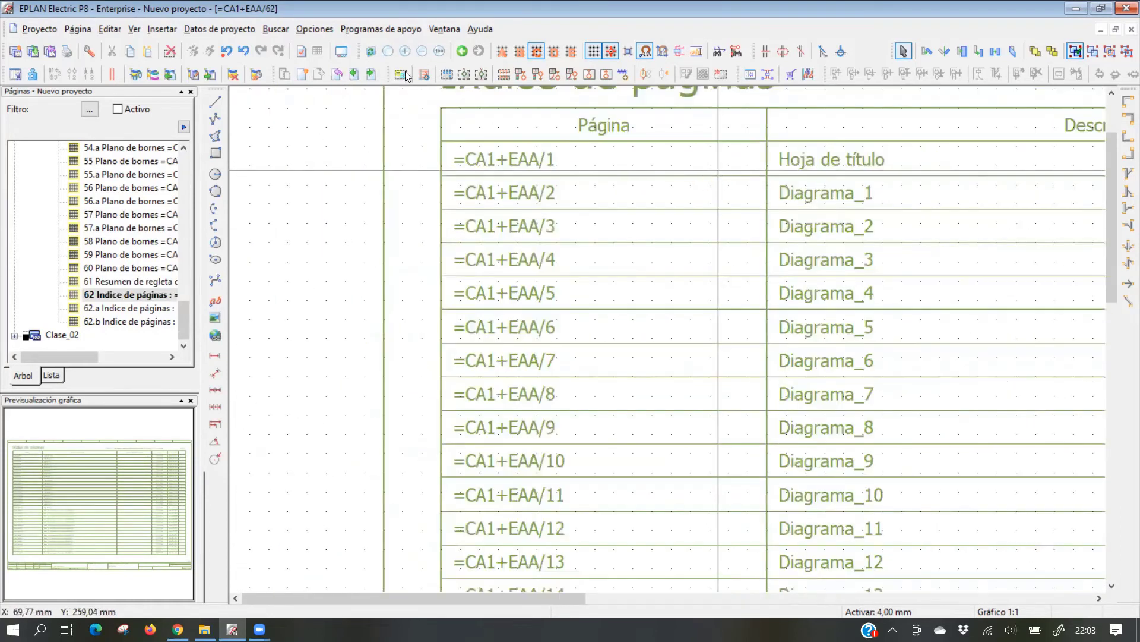
scroll(594, 160, up, 1)
scroll(547, 222, up, 1)
scroll(464, 186, down, 1)
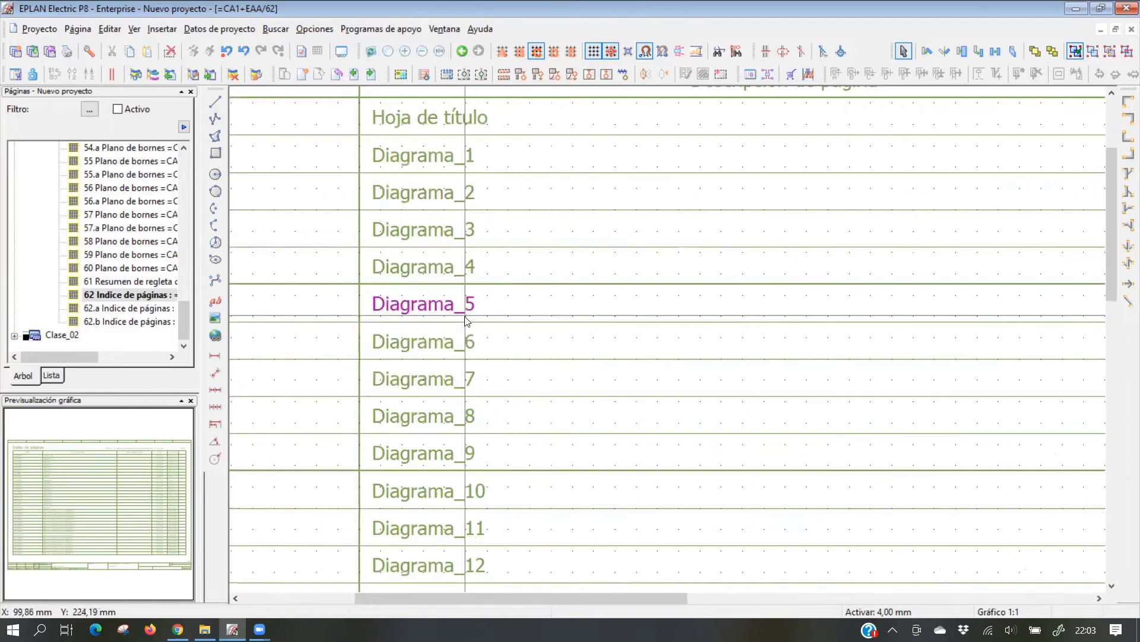
scroll(526, 351, down, 2)
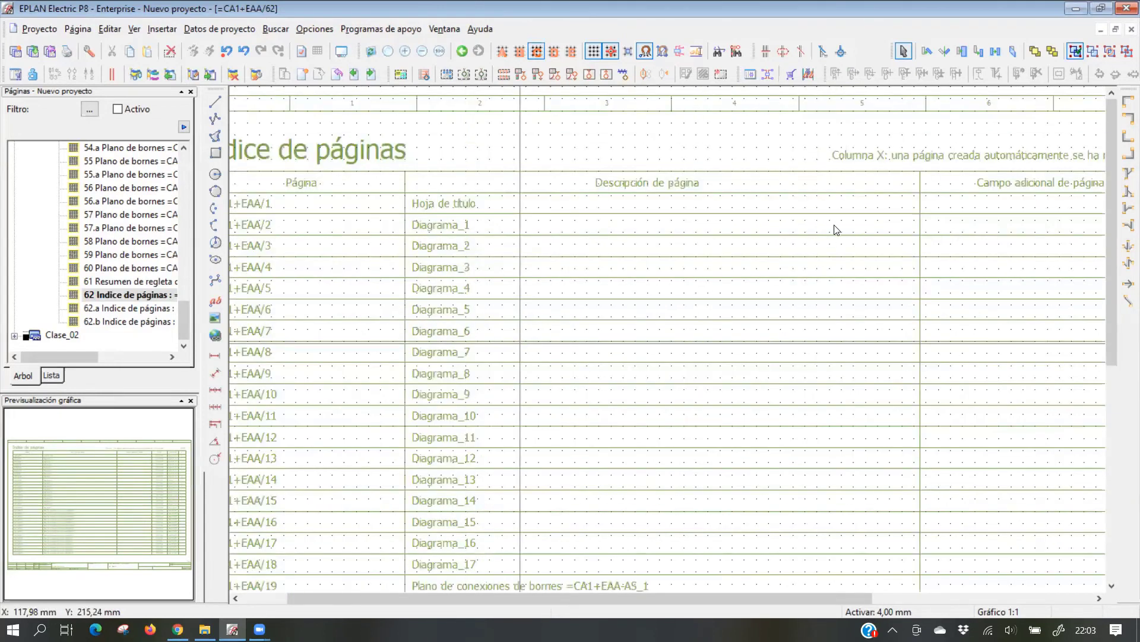
Review the Fecha, Responsable and X columns of the page index down to its last rows
scroll(611, 204, down, 1)
scroll(689, 165, right, 2)
scroll(696, 166, up, 2)
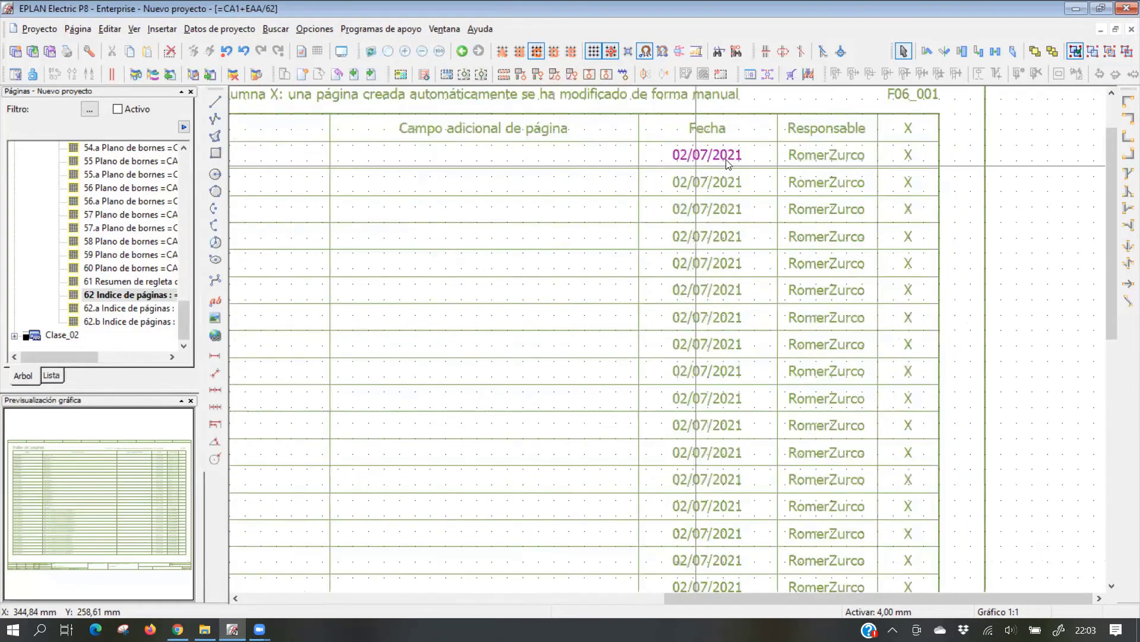
scroll(711, 130, up, 2)
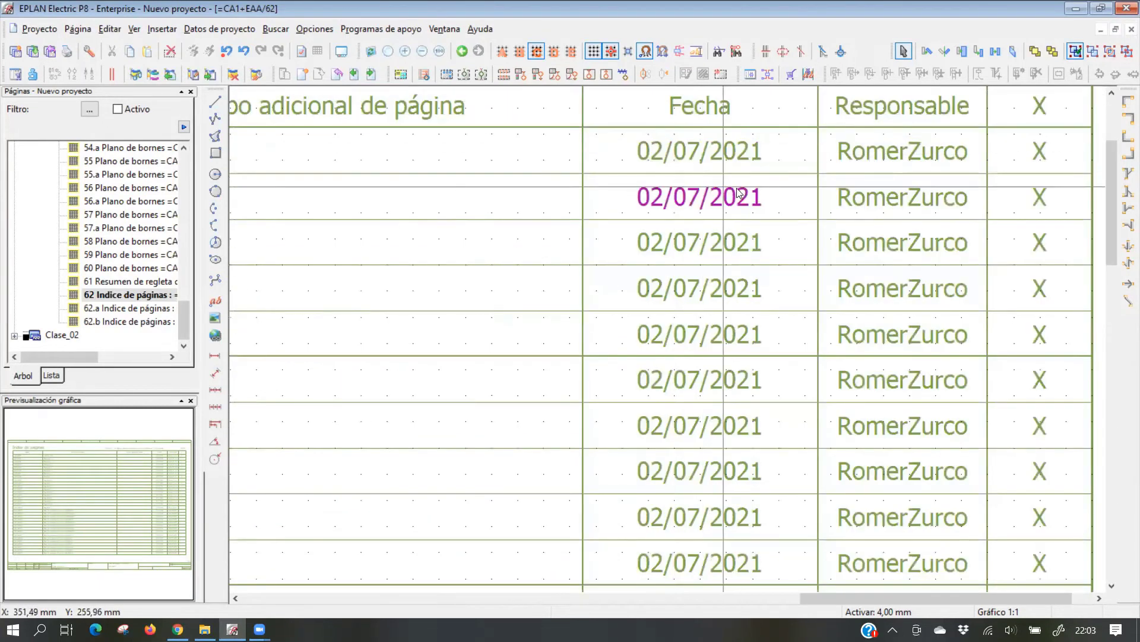
scroll(716, 196, down, 1)
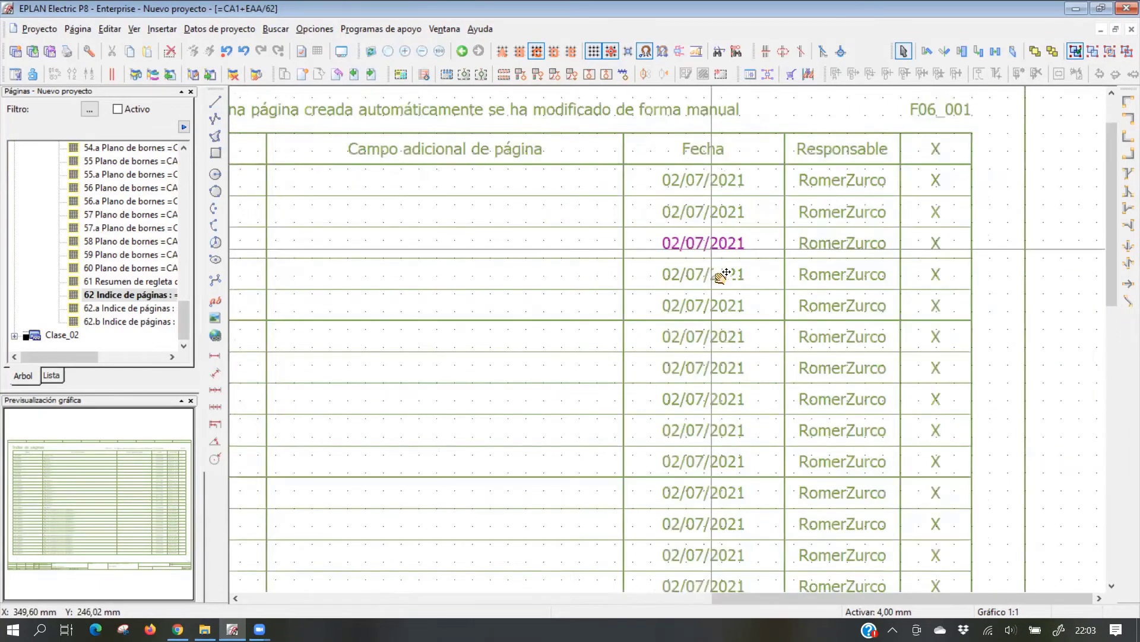
scroll(720, 278, down, 1)
scroll(705, 395, down, 4)
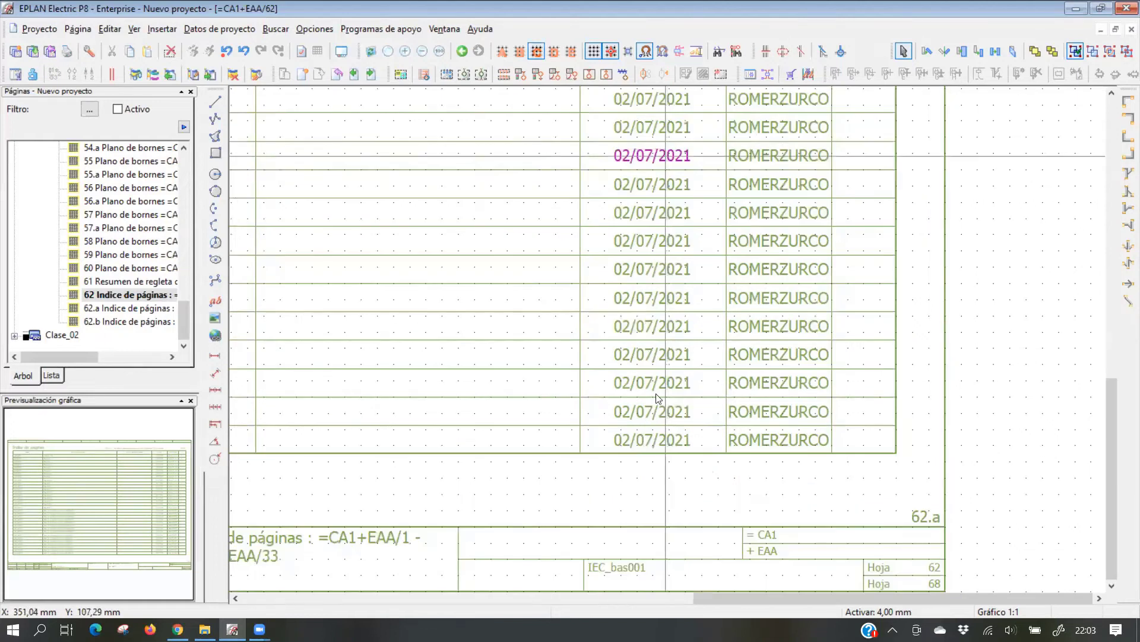
scroll(782, 270, down, 1)
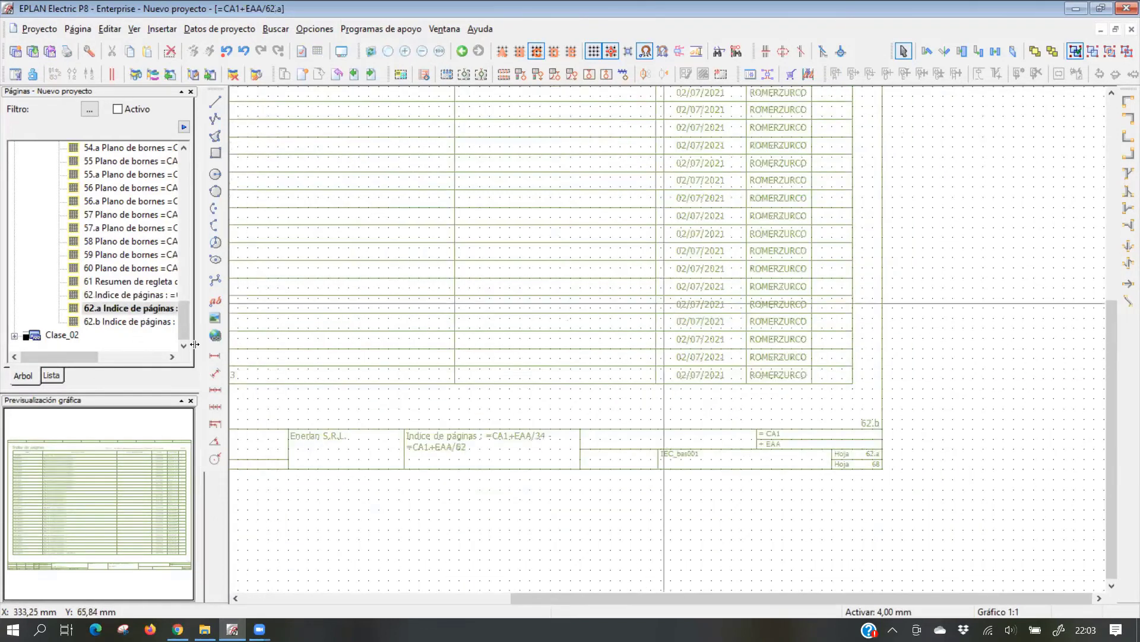
Open page 62.b and examine the final entries of the page index
click(127, 321)
scroll(583, 446, down, 1)
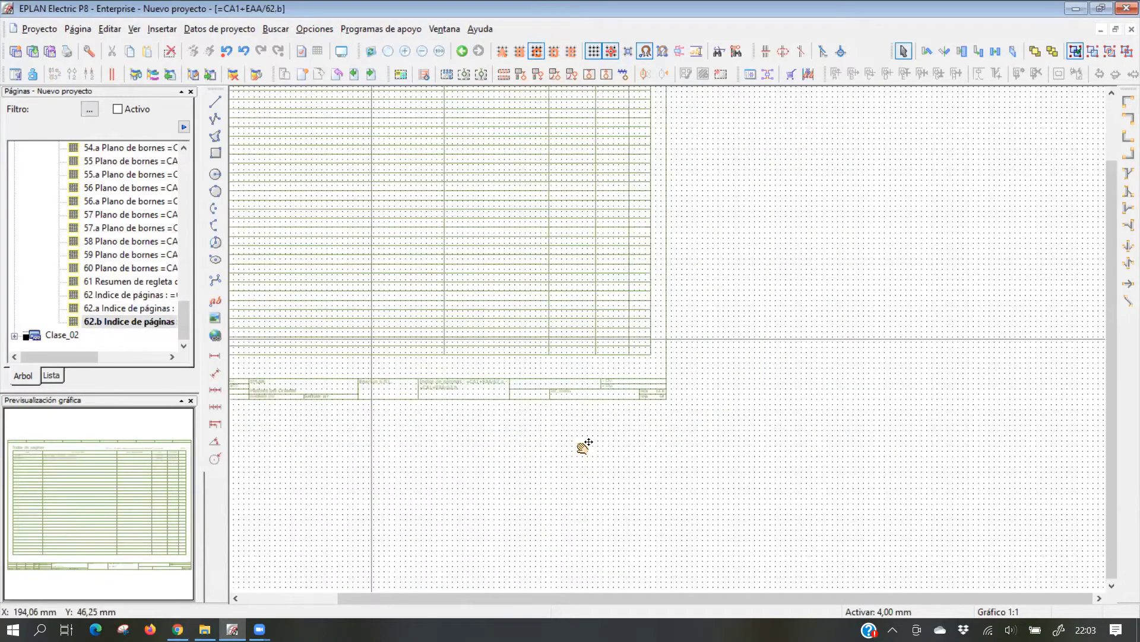
scroll(527, 318, down, 2)
scroll(611, 232, up, 4)
scroll(612, 232, up, 1)
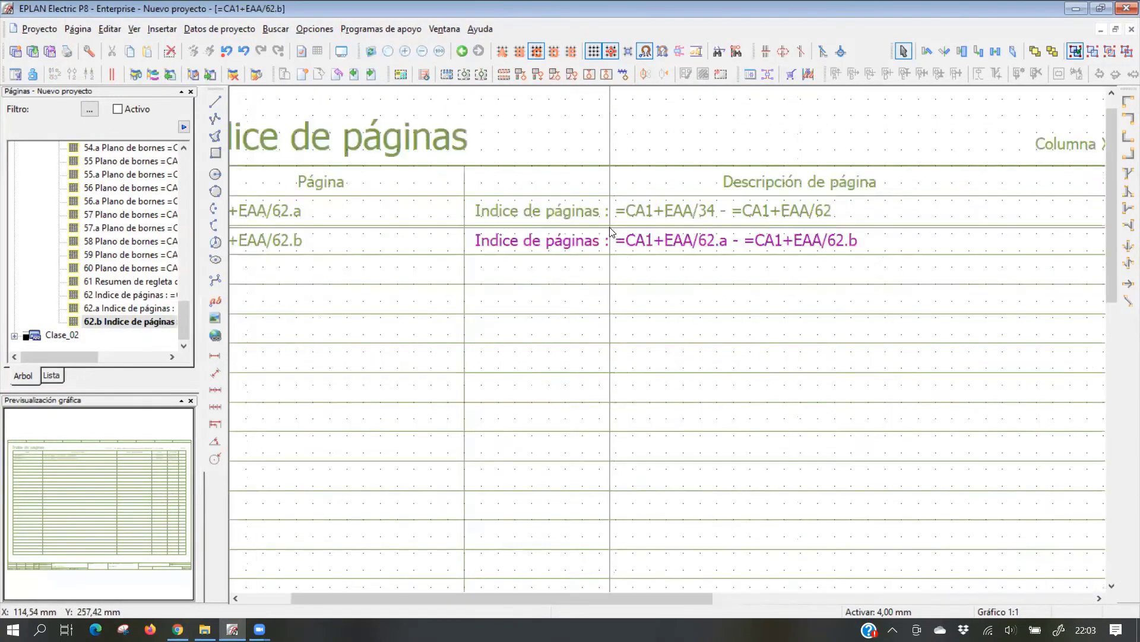
scroll(462, 232, down, 3)
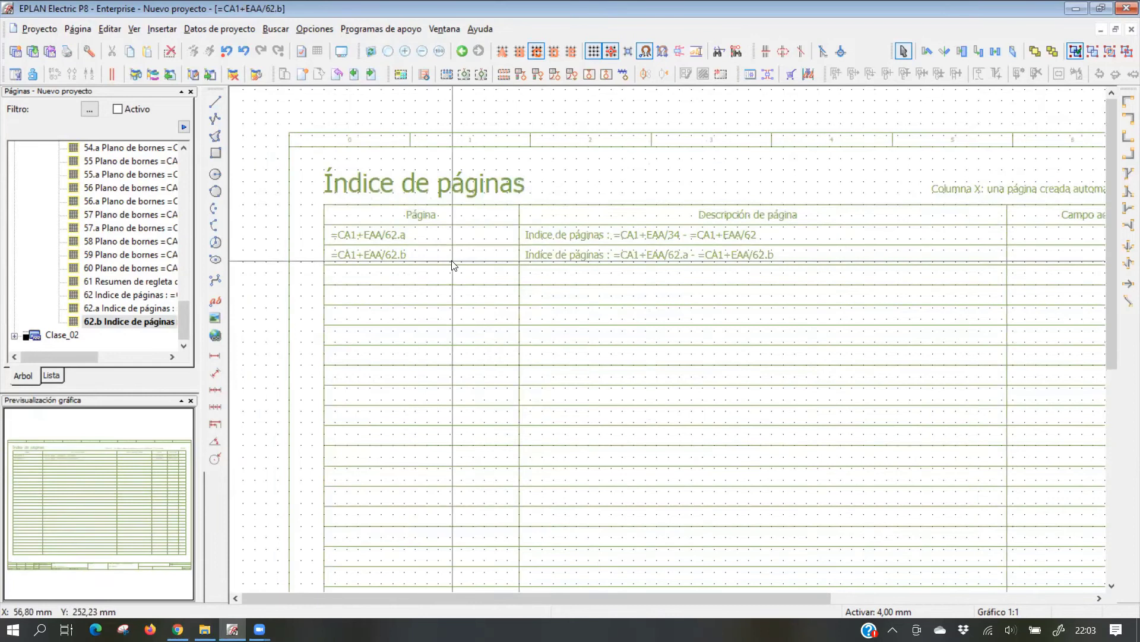
Open the page properties of index page 62.b and browse for another form file for Nombre de formulario
click(107, 321)
right_click(106, 321)
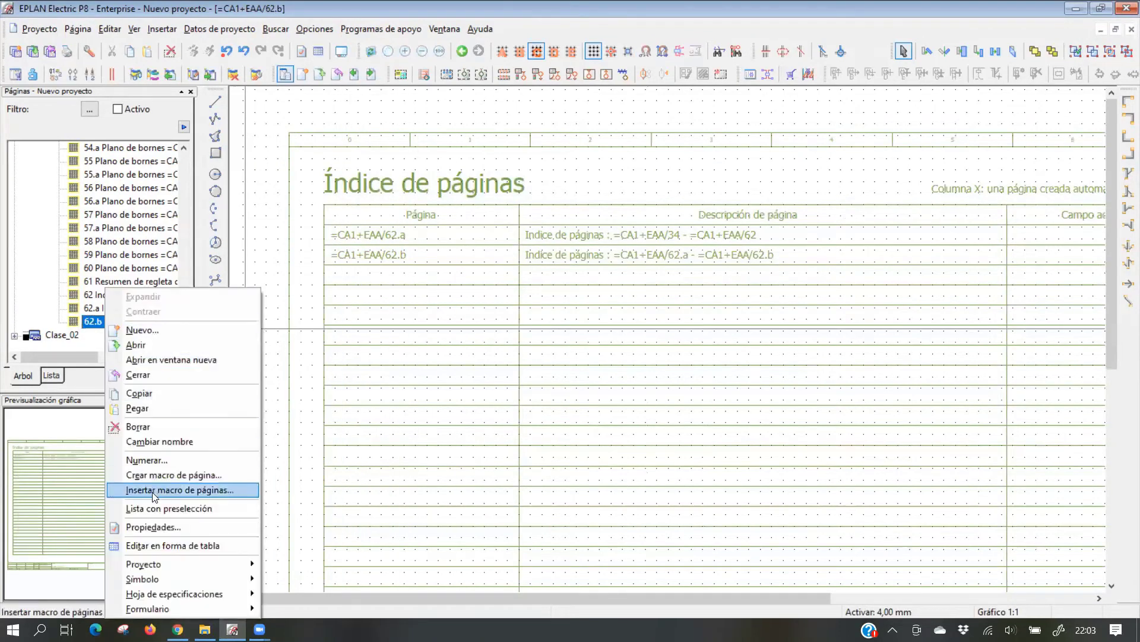
click(153, 527)
click(699, 301)
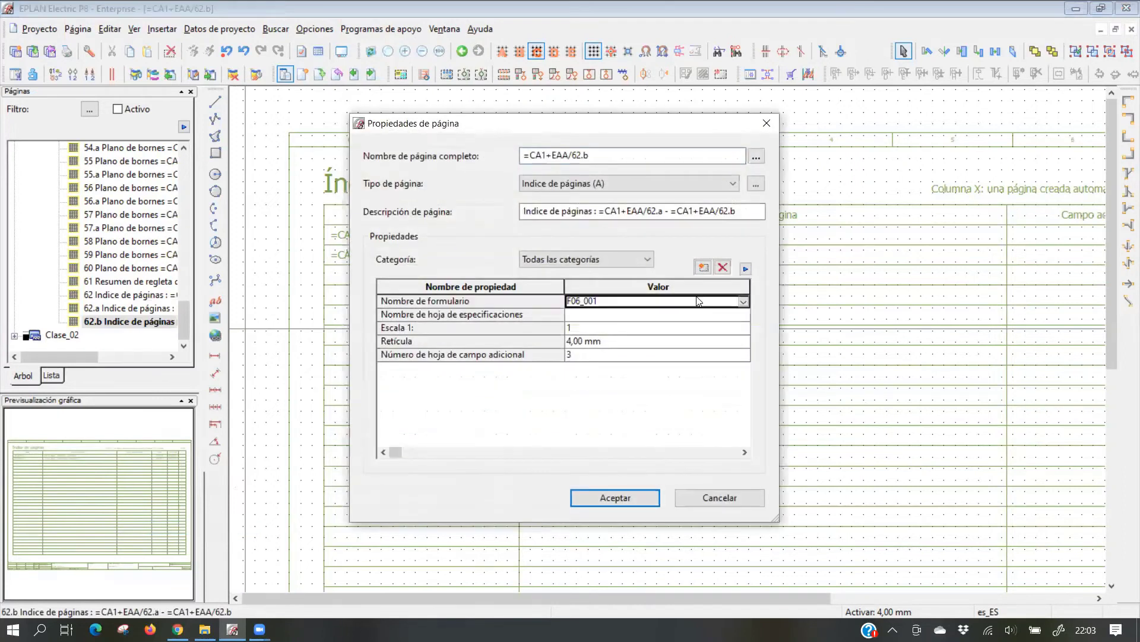
click(745, 301)
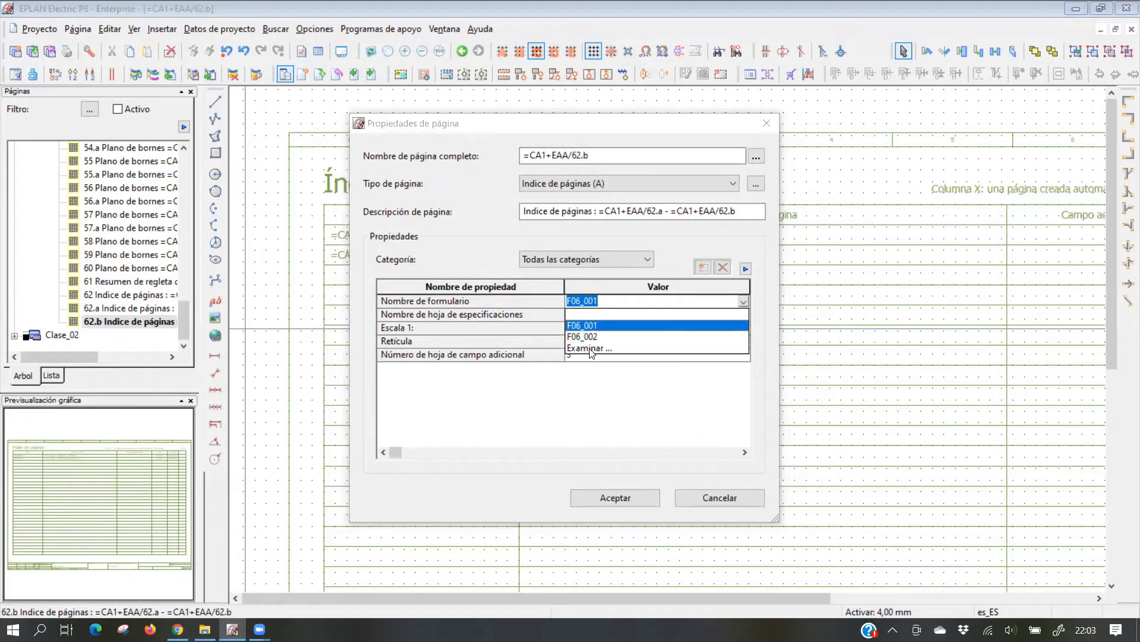
click(591, 353)
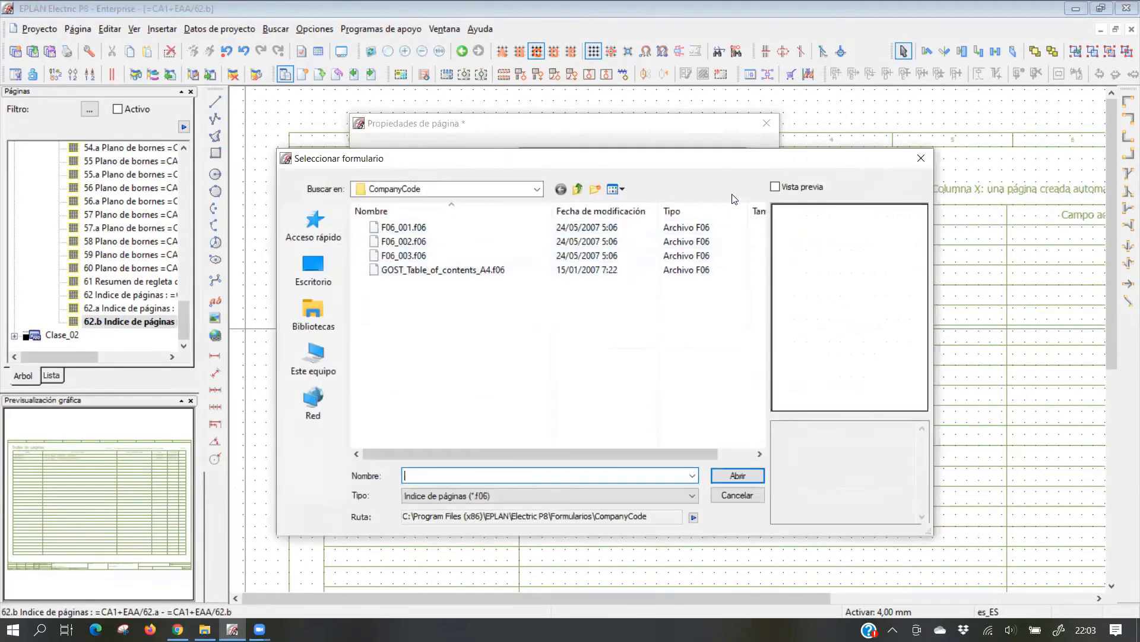
Preview the forms F06_001, F06_002 and F06_003, and assign F06_002.f06 to page 62.b
click(775, 186)
click(404, 228)
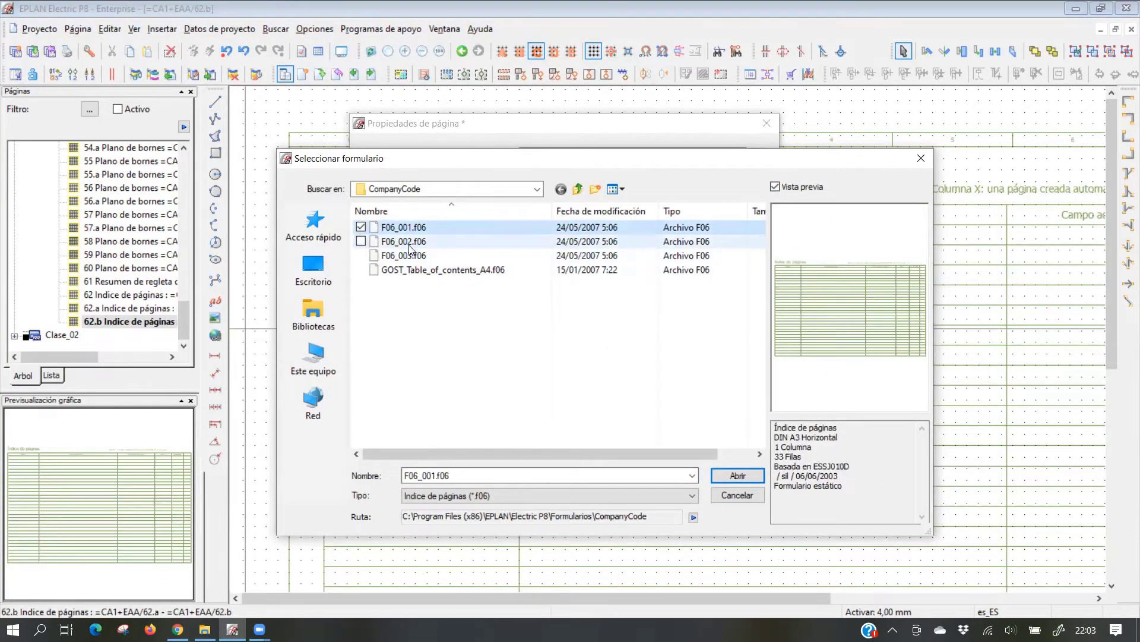
click(522, 242)
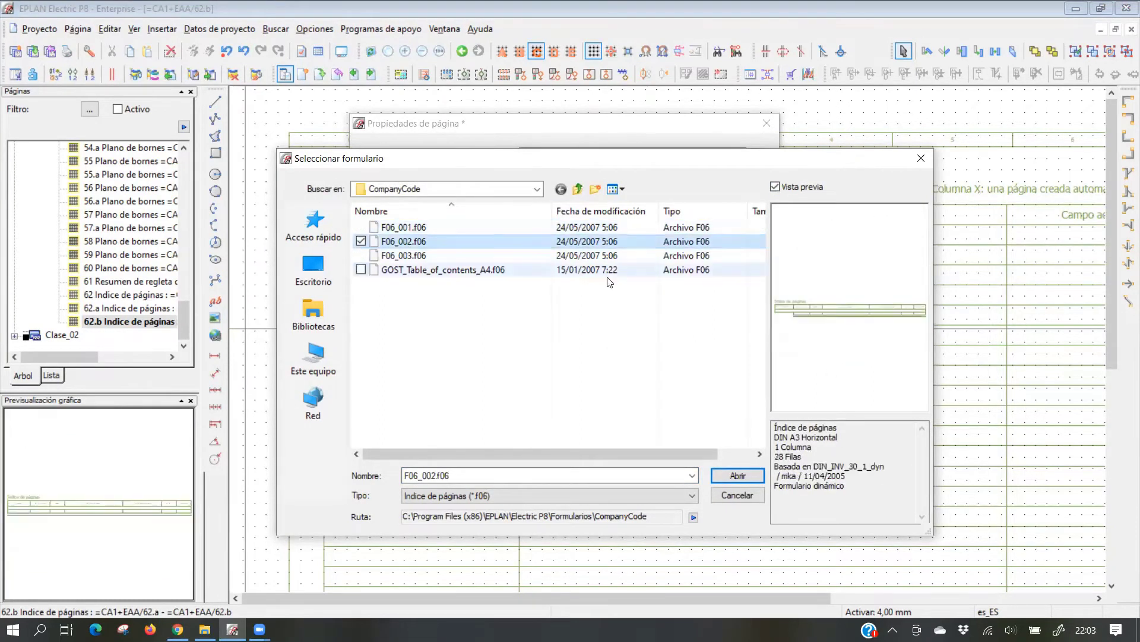
click(410, 255)
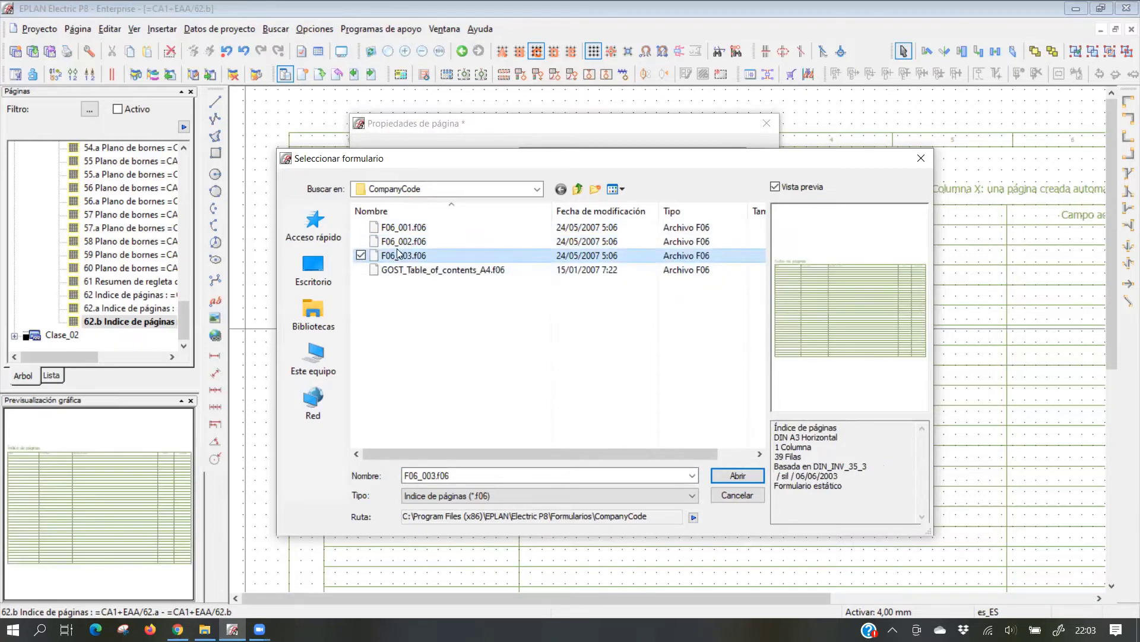
click(470, 241)
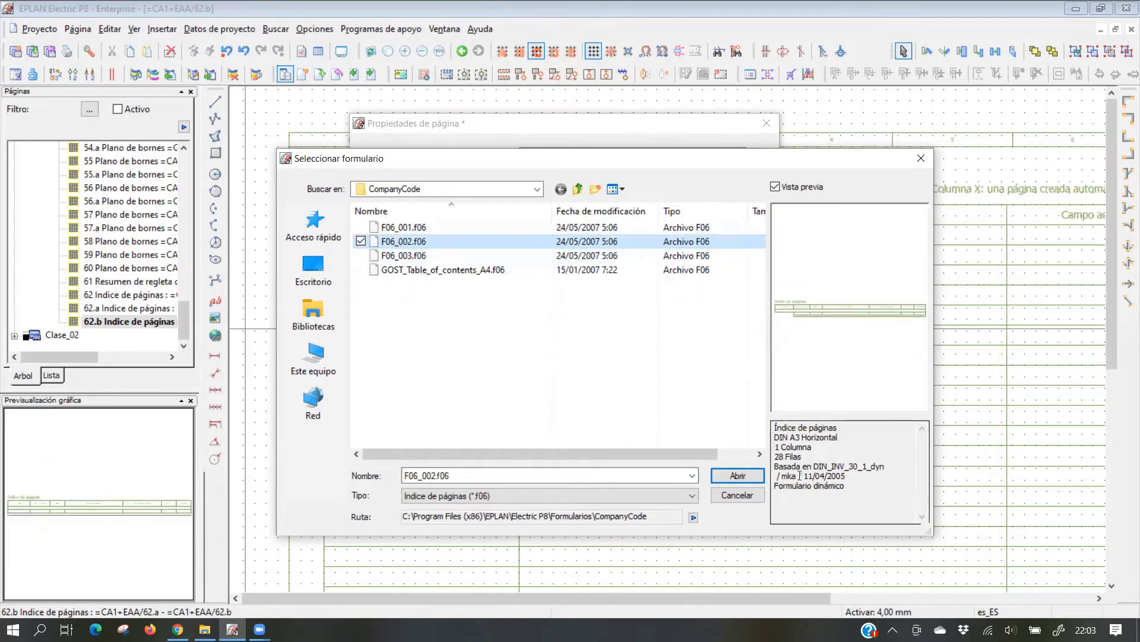
click(732, 475)
click(629, 500)
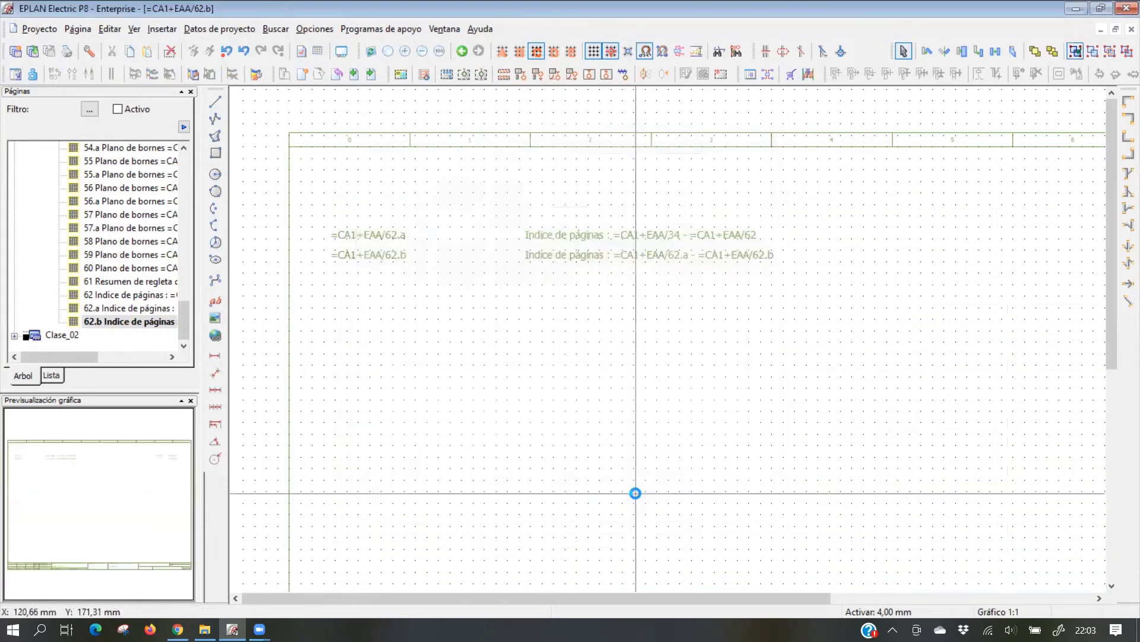
Inspect the layout of index page 62.b with the newly assigned form
scroll(622, 364, up, 2)
scroll(408, 229, up, 3)
middle_drag(423, 275, 449, 280)
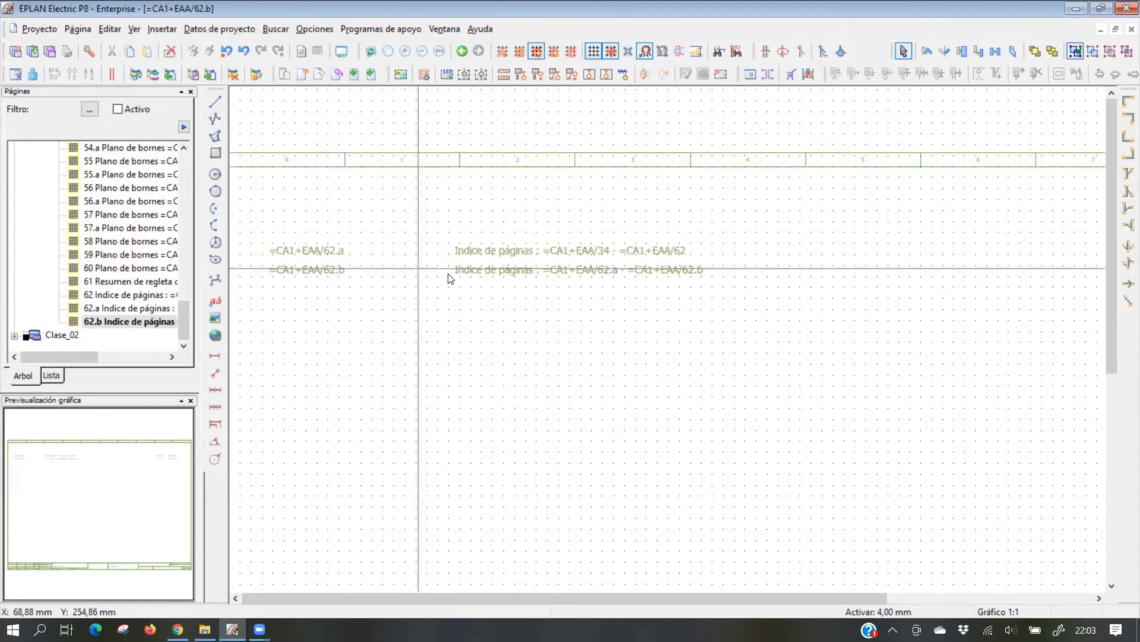
scroll(224, 295, down, 1)
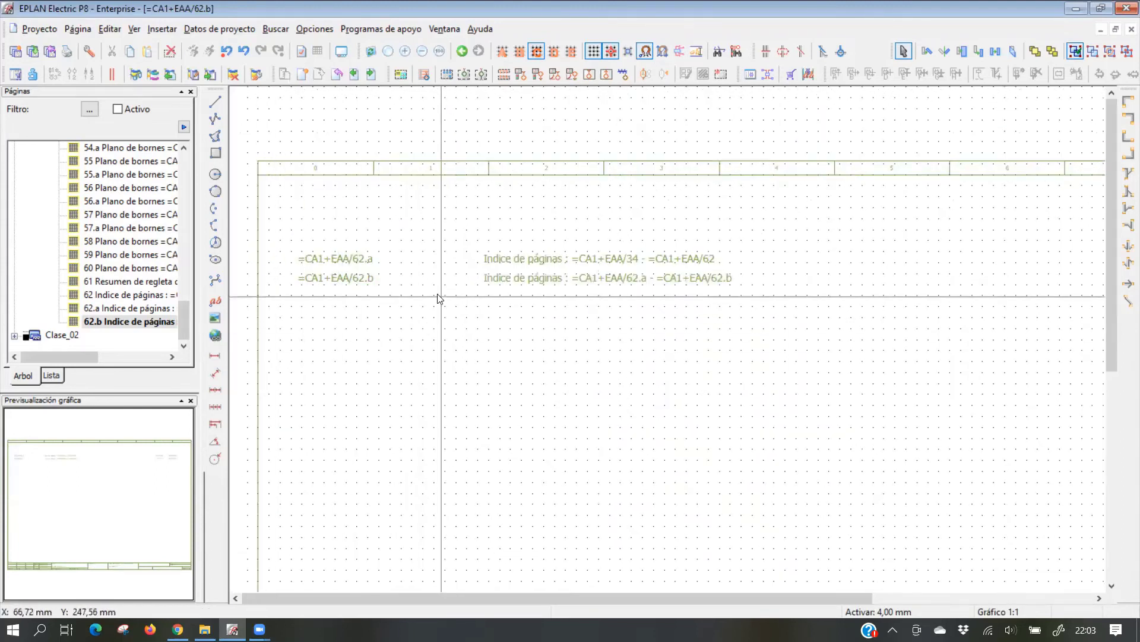
scroll(618, 291, down, 2)
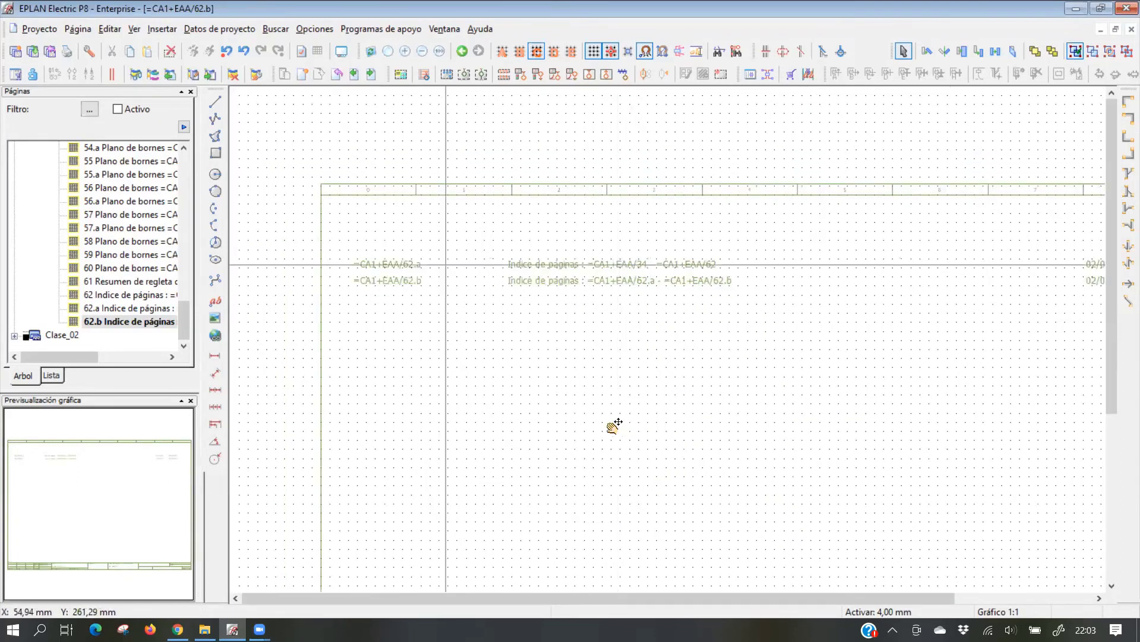
scroll(519, 273, down, 1)
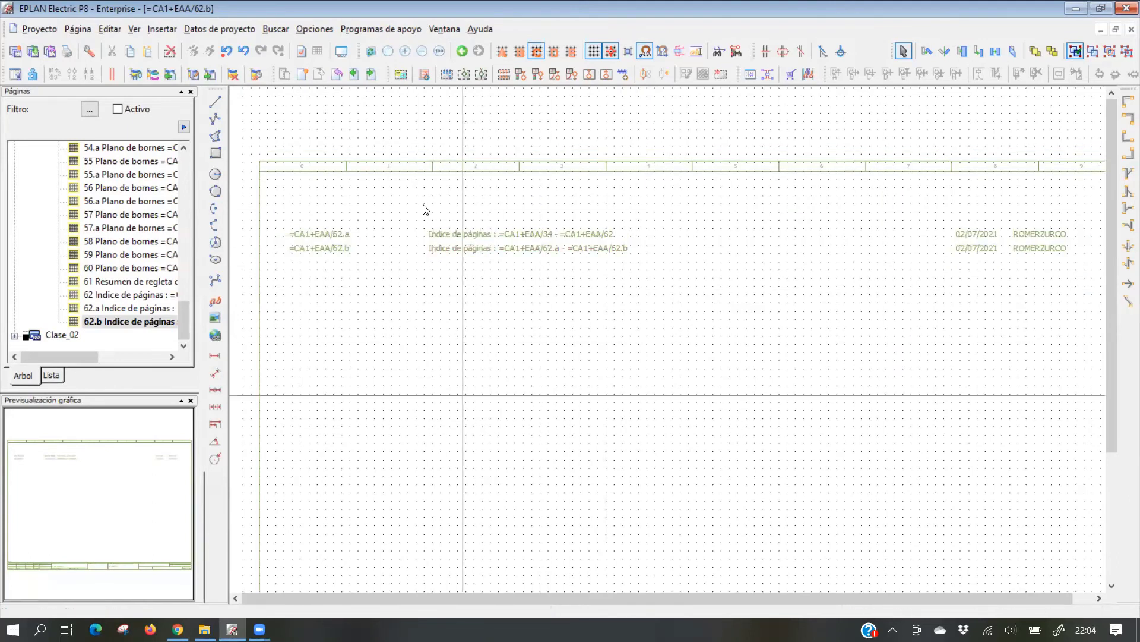
Open index page 62.a and compare its table headings, columns and entries with the layout of page 62.b
double_click(131, 310)
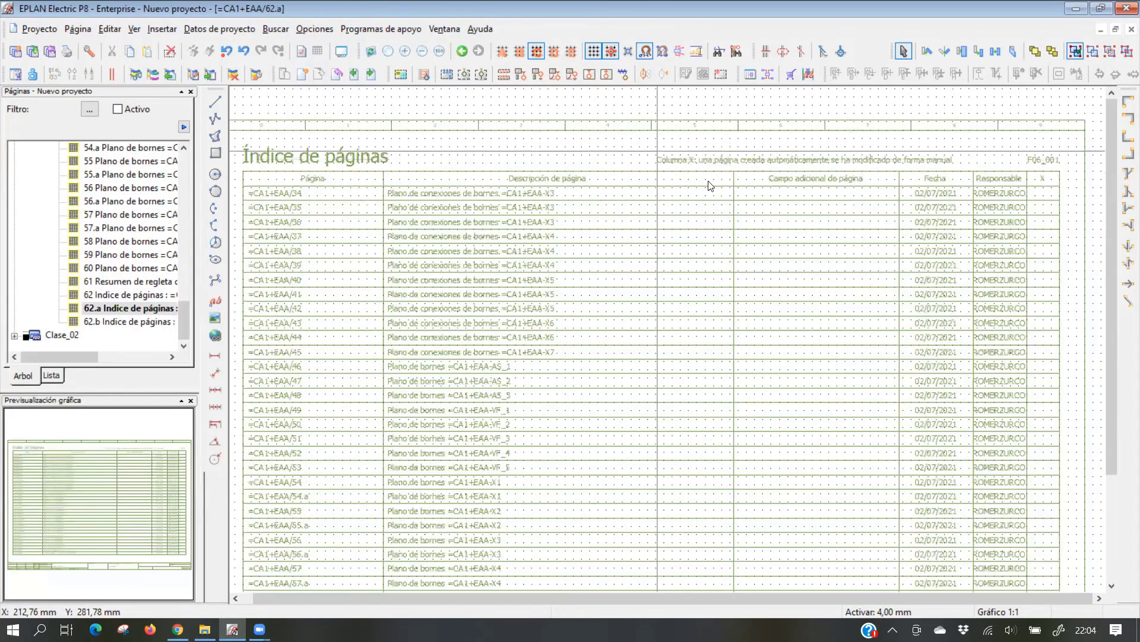
scroll(459, 189, up, 2)
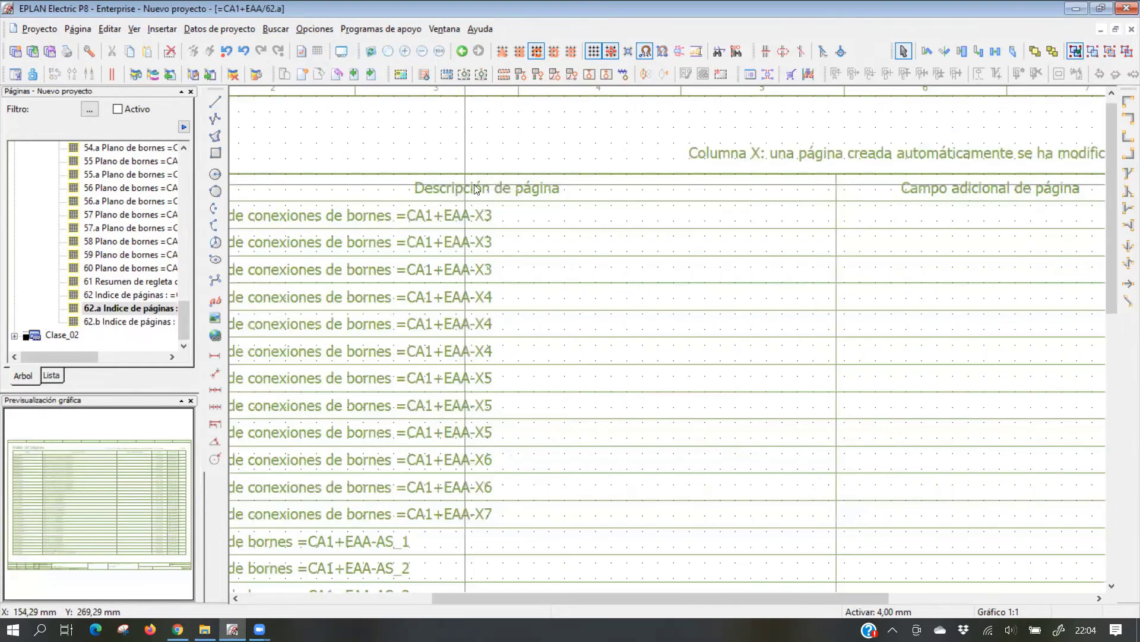
shift+scroll(343, 202, left, 3)
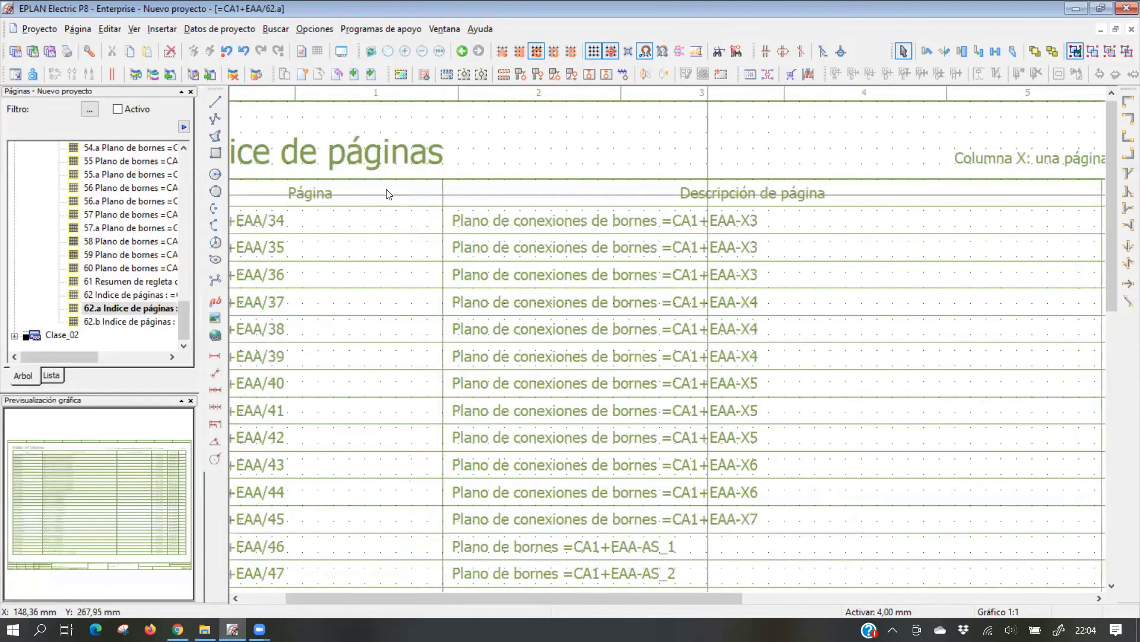
scroll(466, 183, down, 1)
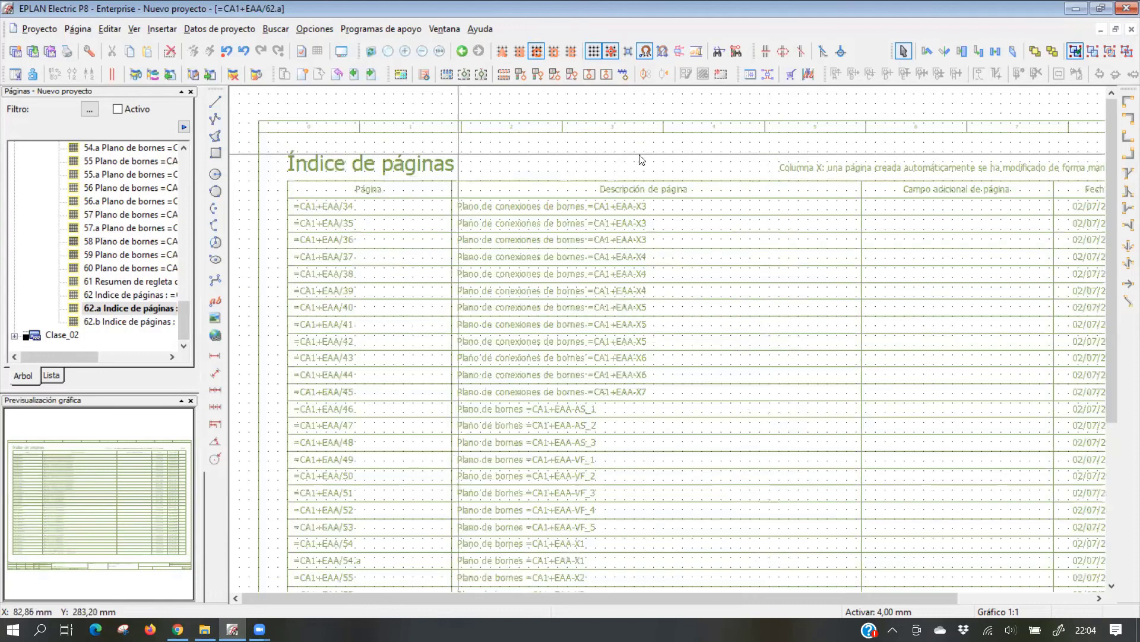
scroll(642, 160, down, 1)
middle_drag(726, 164, 520, 199)
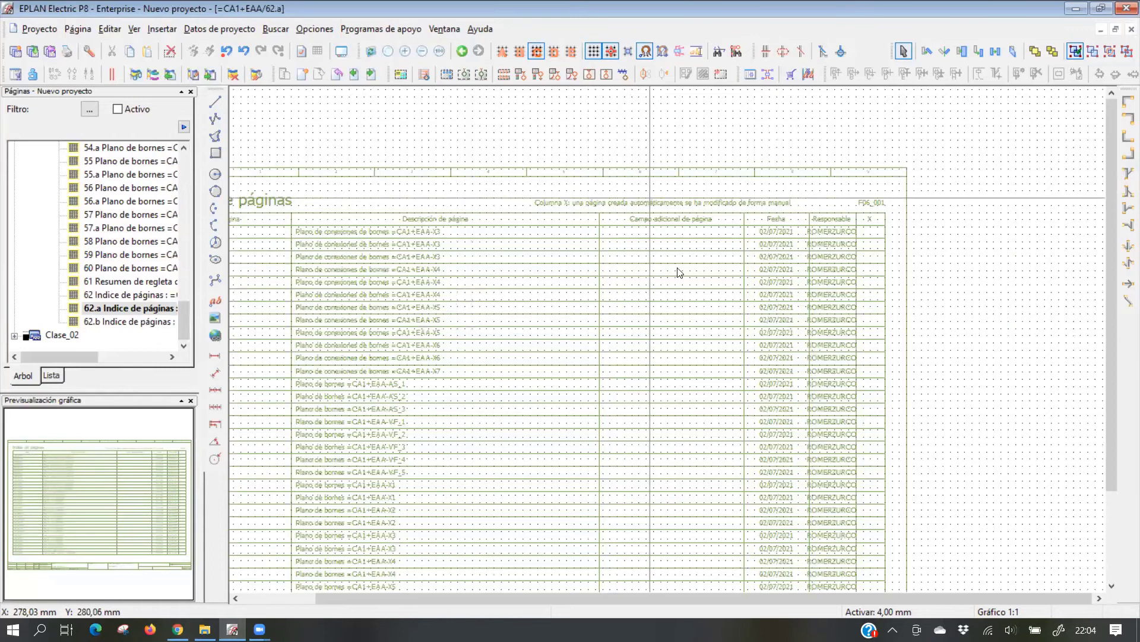
Review the terminal diagram entries and page descriptions listed on index page 62.a
middle_drag(680, 272, 694, 237)
scroll(484, 177, down, 1)
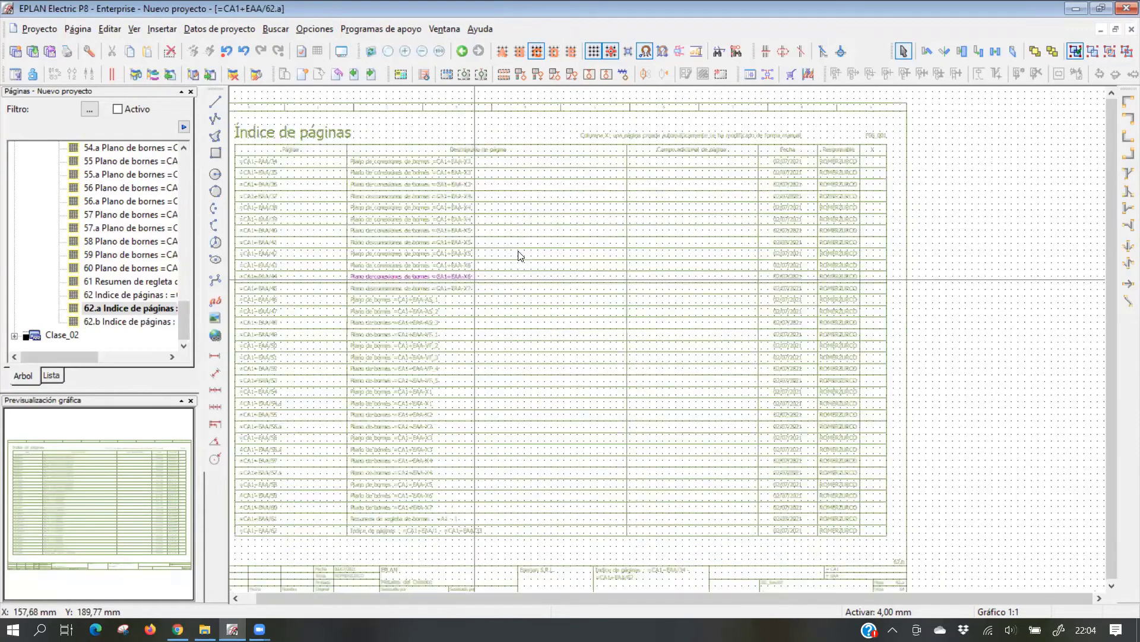
scroll(494, 302, down, 1)
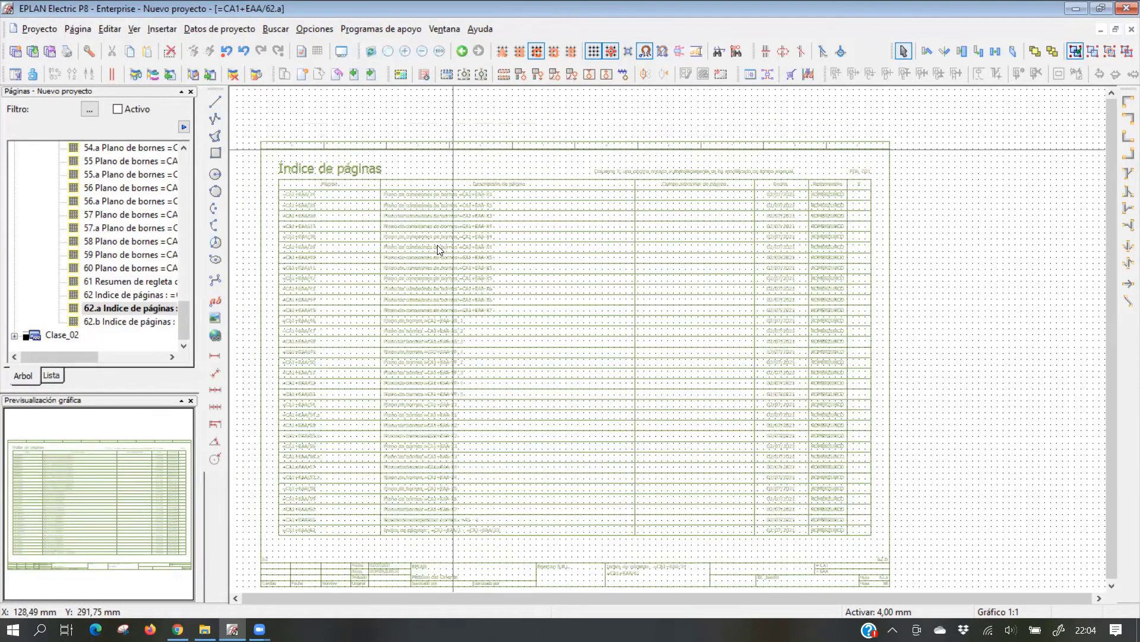
scroll(438, 248, up, 2)
scroll(504, 285, up, 1)
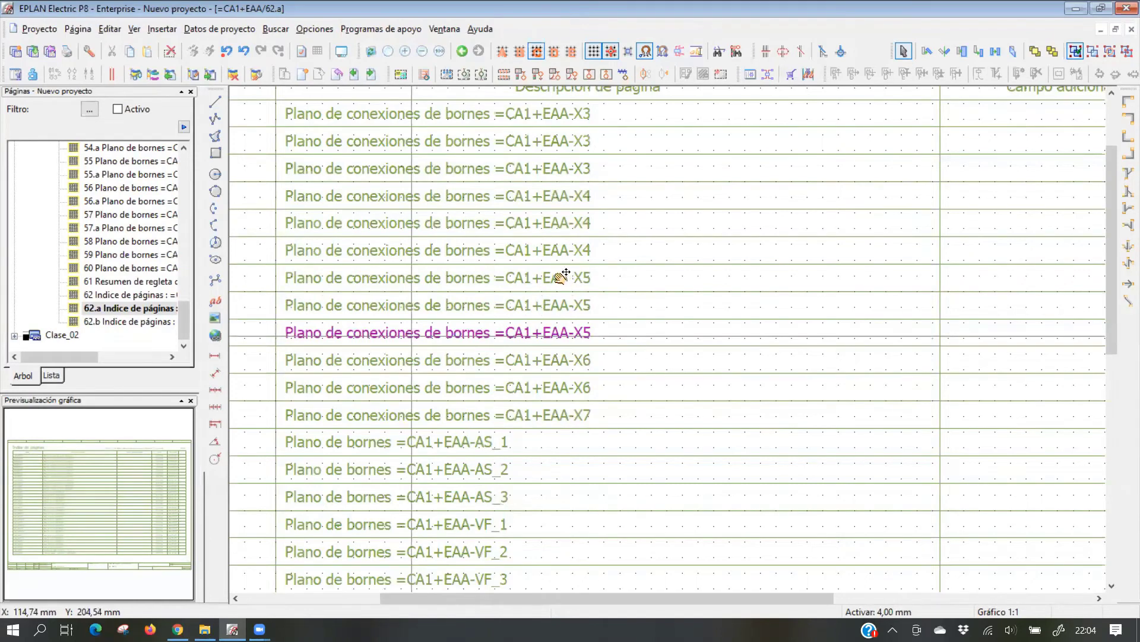
scroll(381, 147, down, 1)
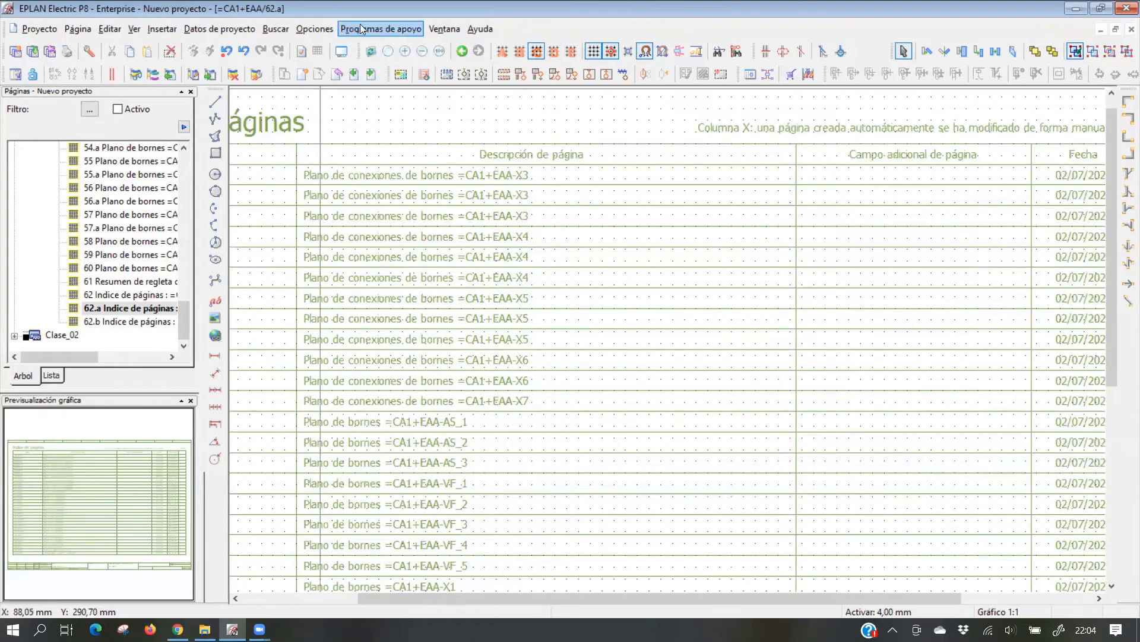
Create a new report template of type Lista de artículos, accepting the default filter and sorting settings
click(381, 28)
mouse_move(380, 46)
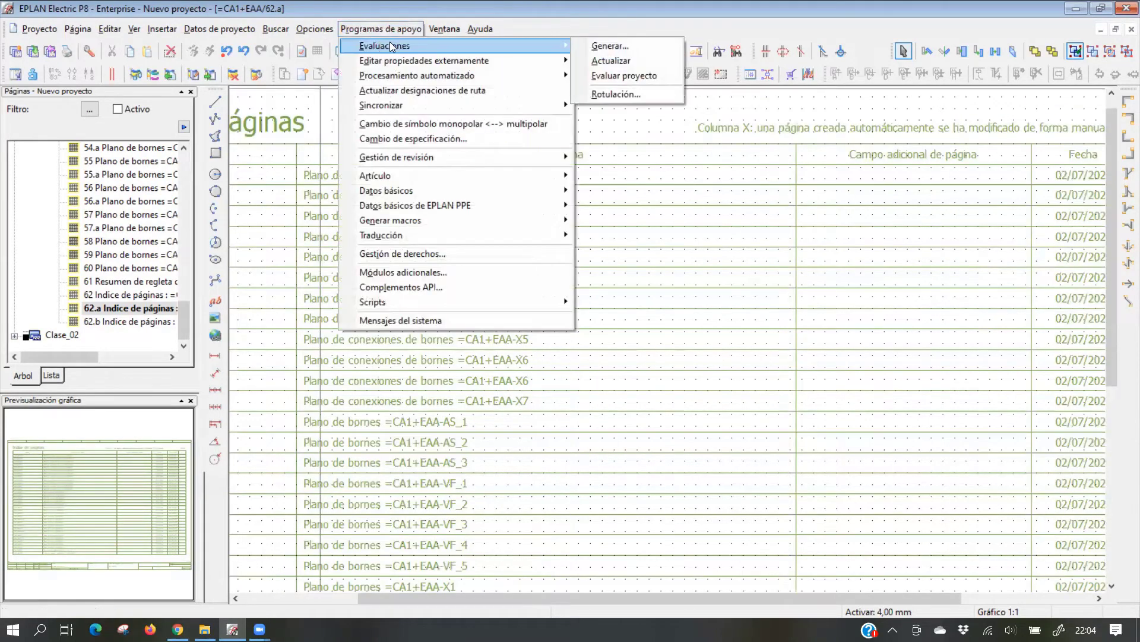
click(603, 46)
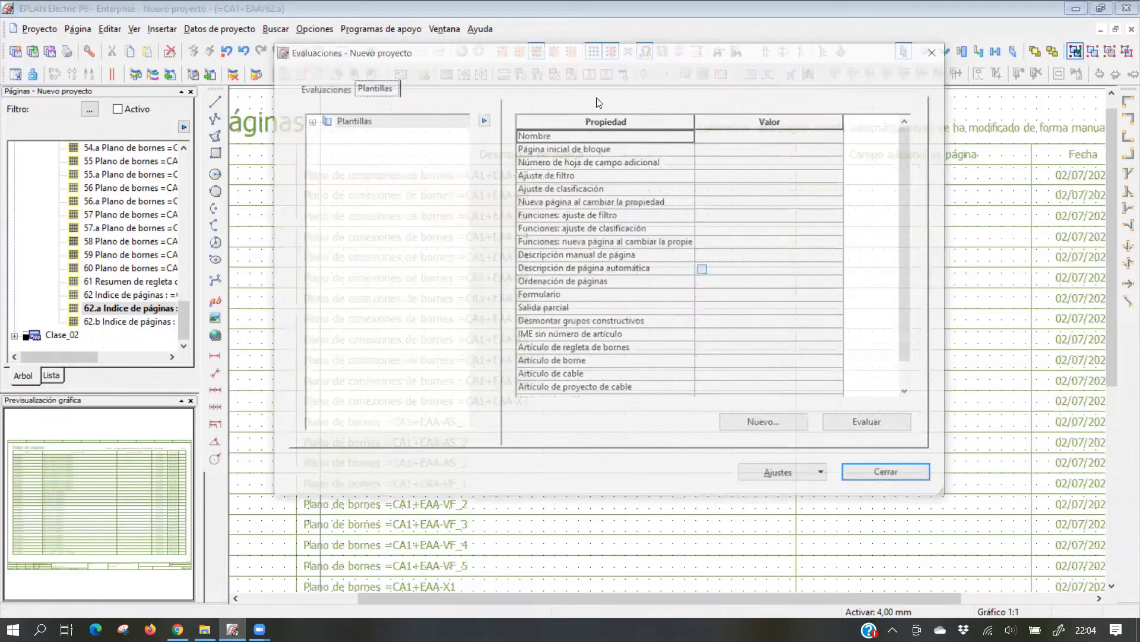
click(781, 424)
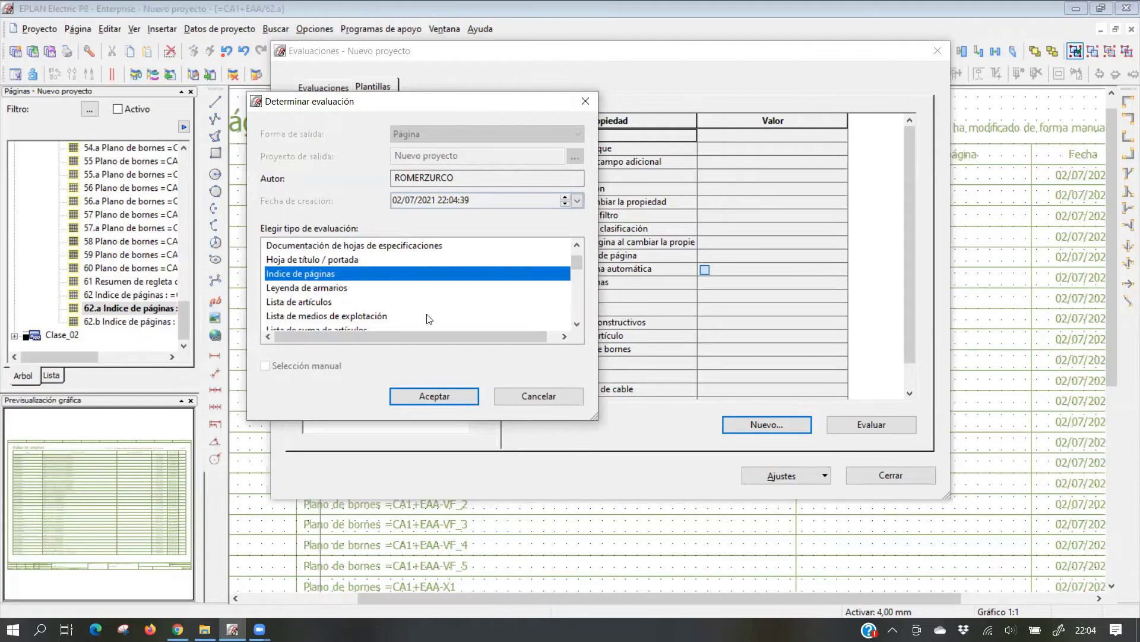
click(576, 323)
click(577, 323)
click(577, 324)
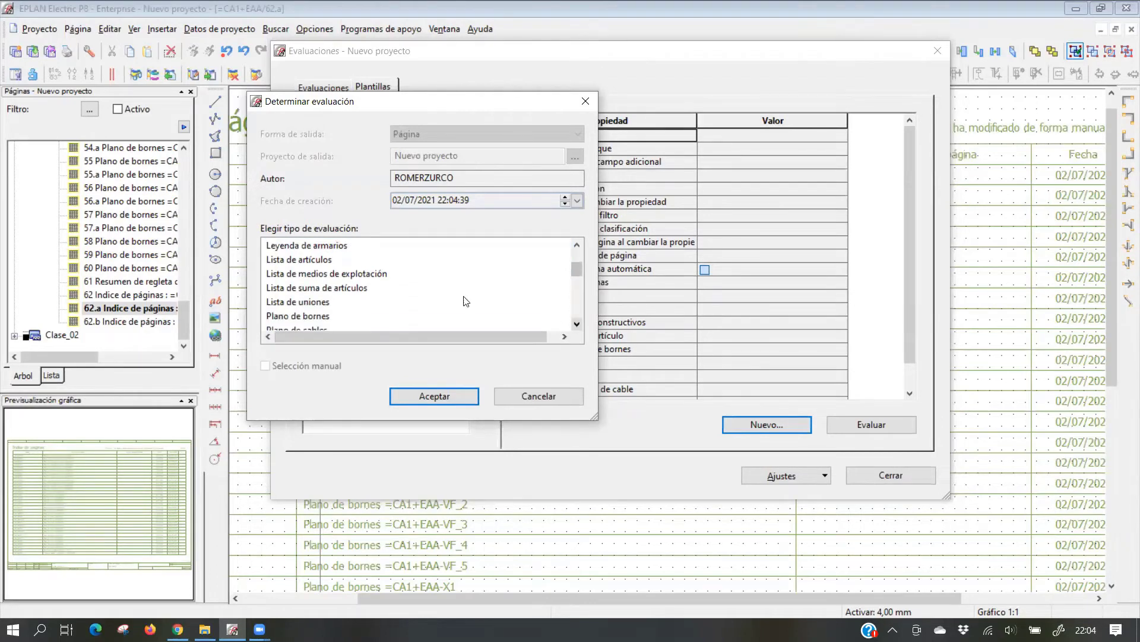
click(430, 261)
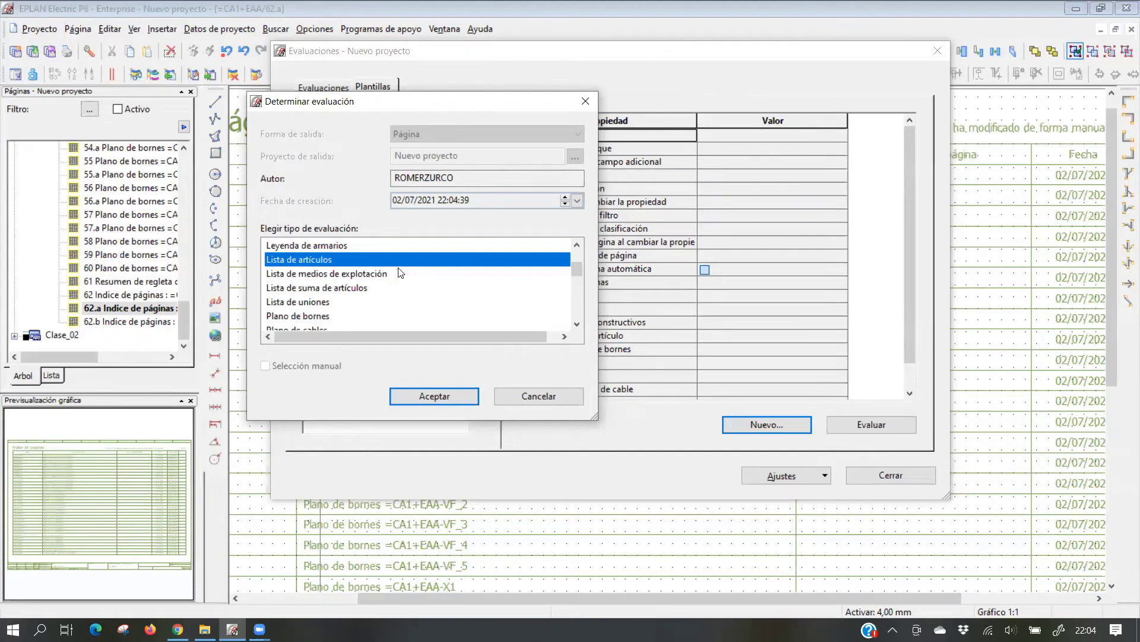
click(438, 395)
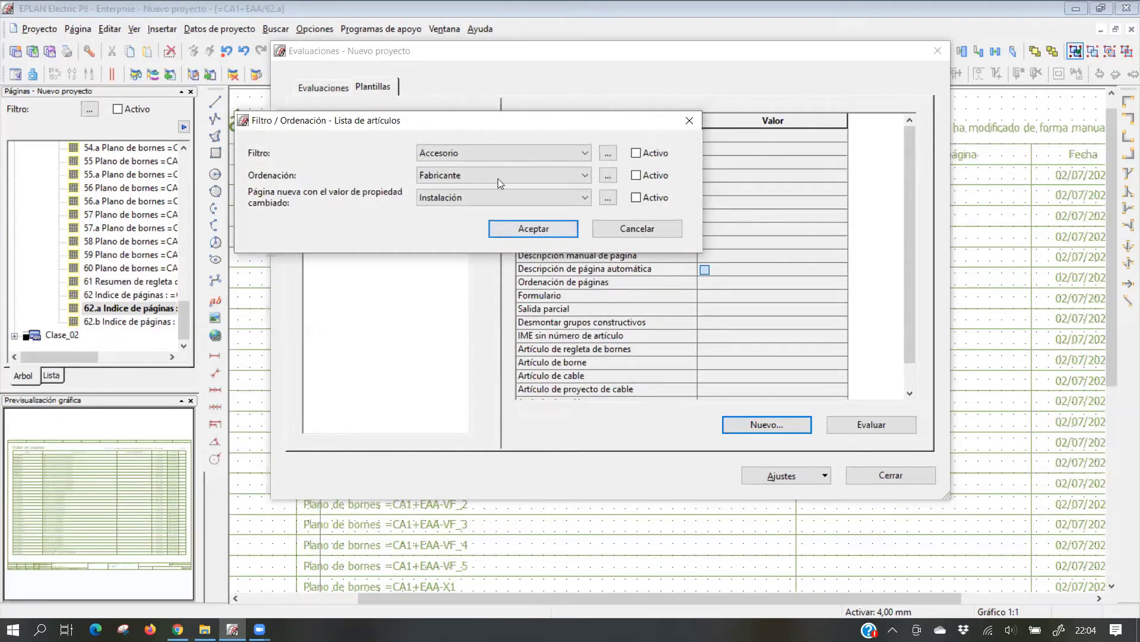
click(523, 230)
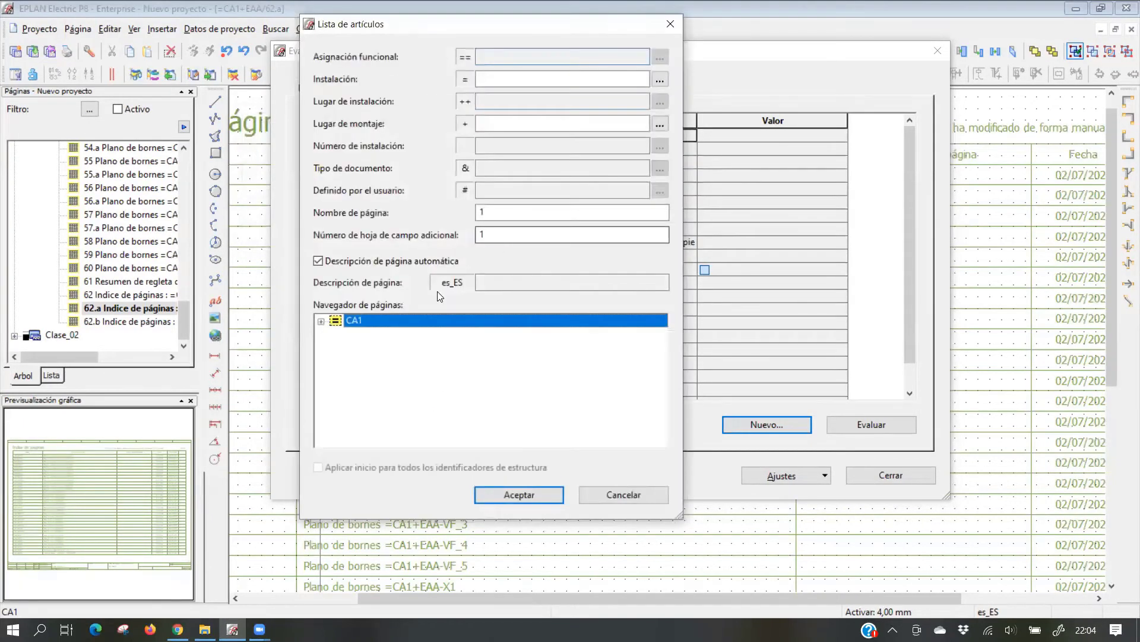
Place the Lista de artículos under Instalación CA1 and Lugar de montaje EAA, starting at page 63 with automatic page description
click(323, 323)
click(358, 334)
click(336, 334)
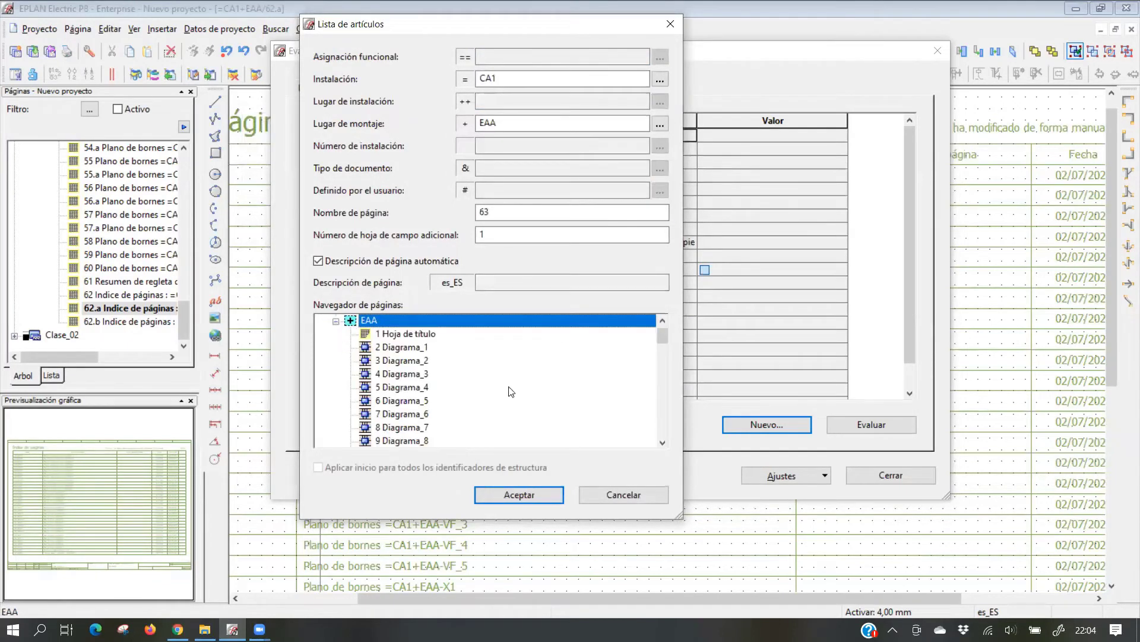
scroll(509, 391, down, 20)
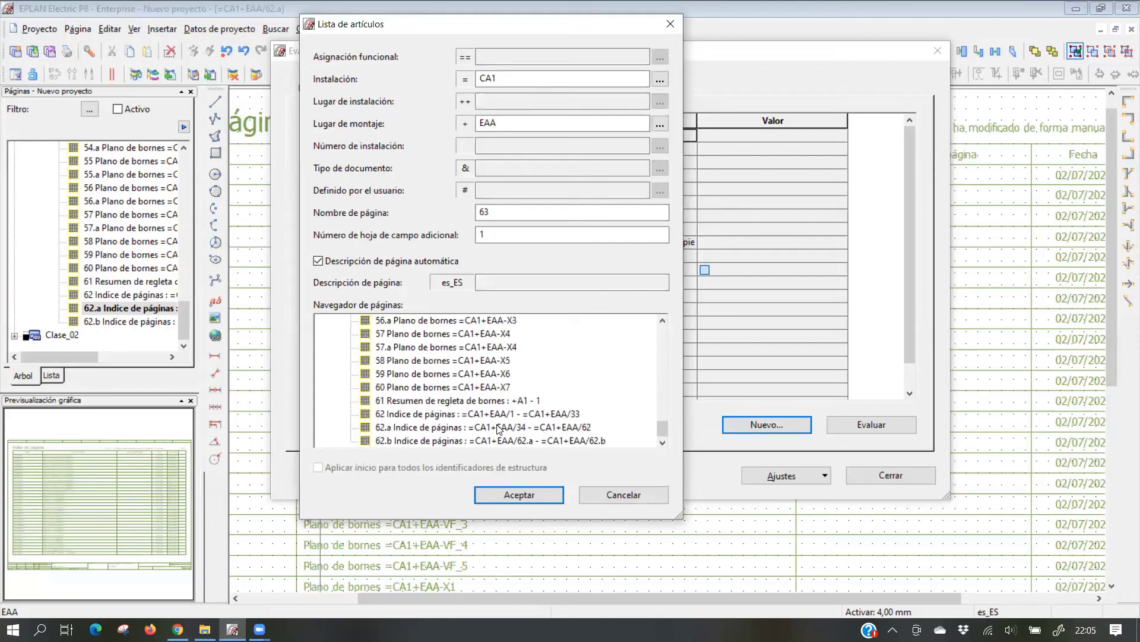
click(491, 440)
double_click(475, 212)
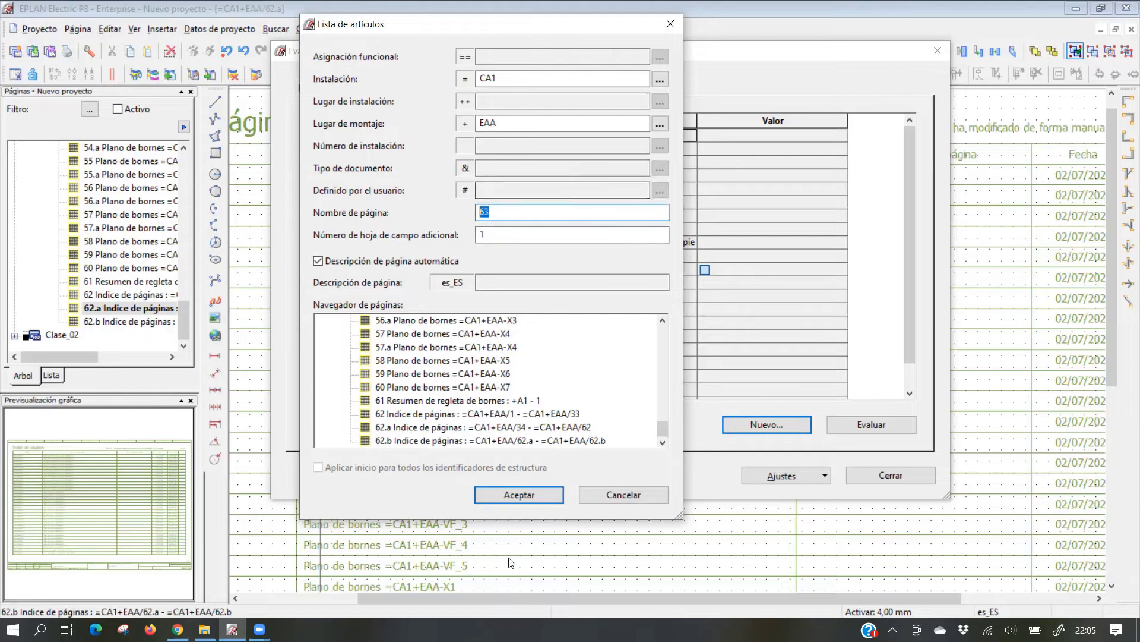
click(520, 495)
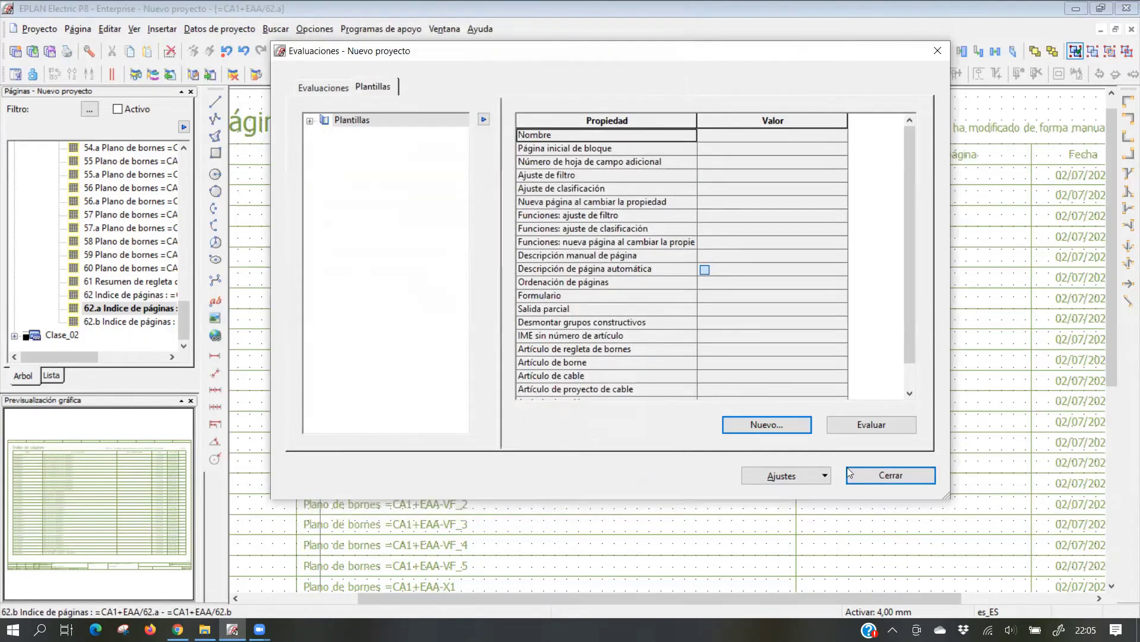
Evaluate the report templates and open the generated Lista de artículos on page 63
click(862, 425)
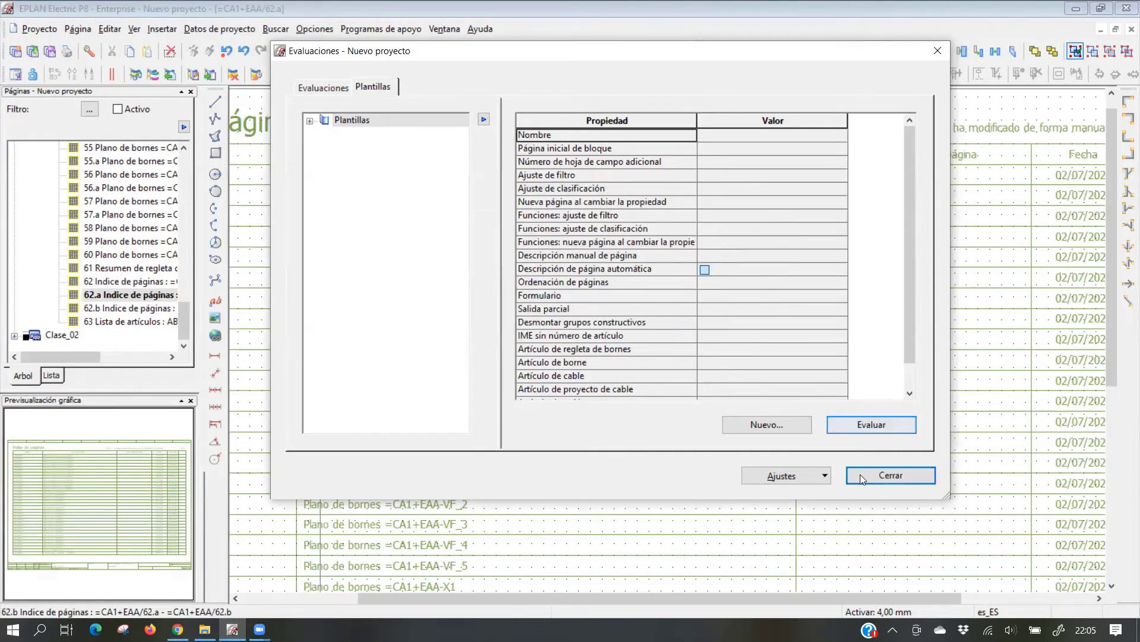
click(891, 478)
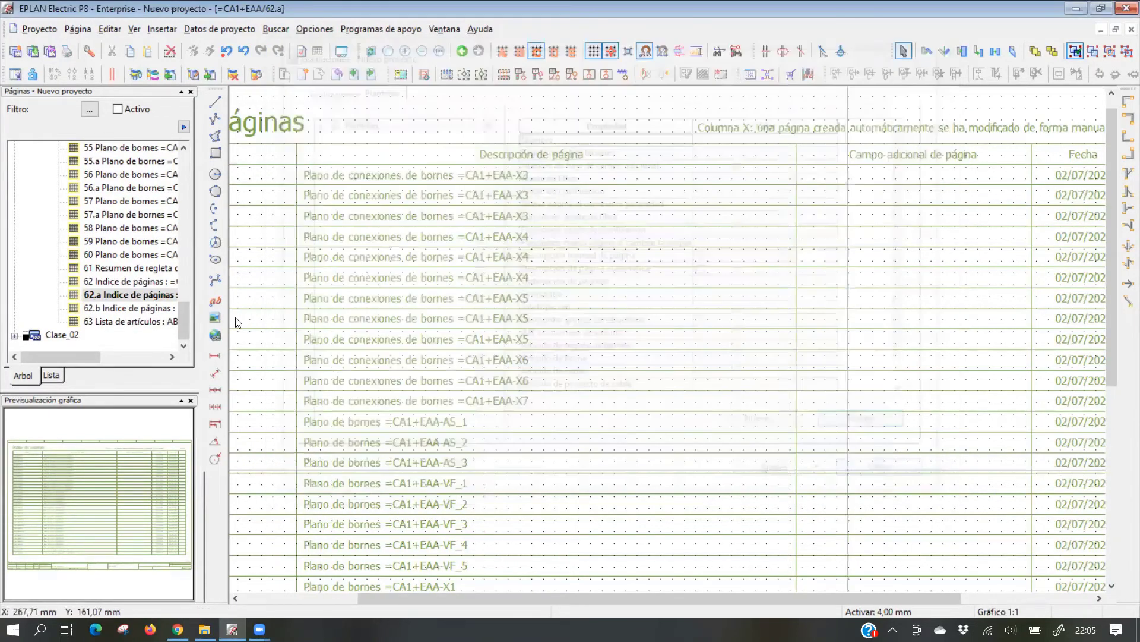
click(114, 323)
Examine the parts list on page 63 column by column, from Identificador de medios de explotación to Número de artículo
middle_drag(529, 287, 379, 265)
scroll(663, 236, down, 3)
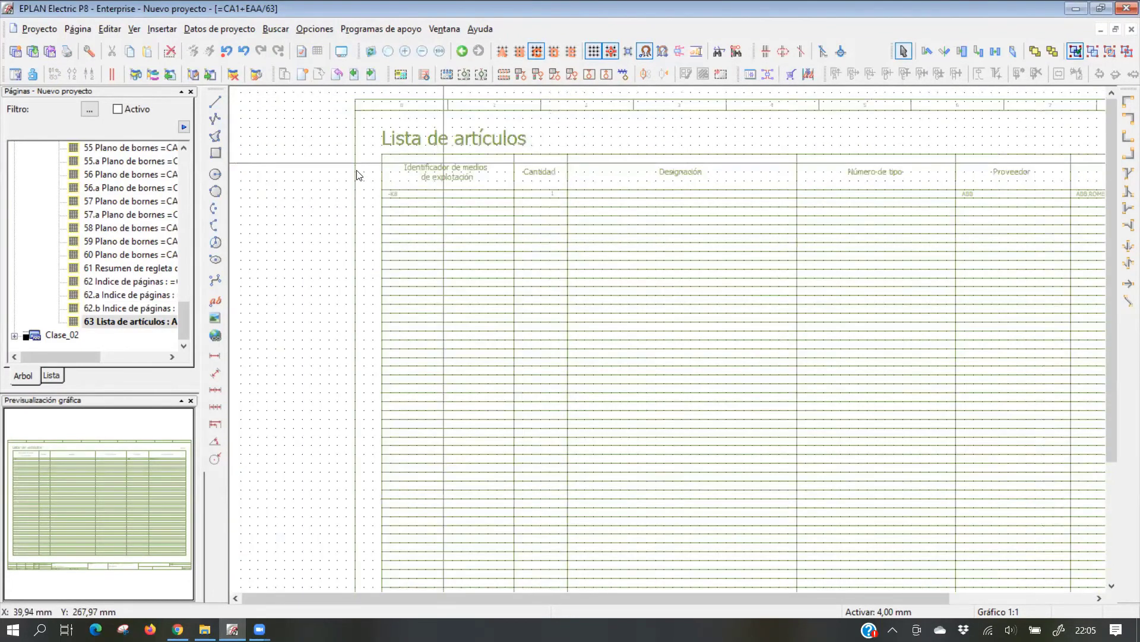
scroll(400, 190, up, 6)
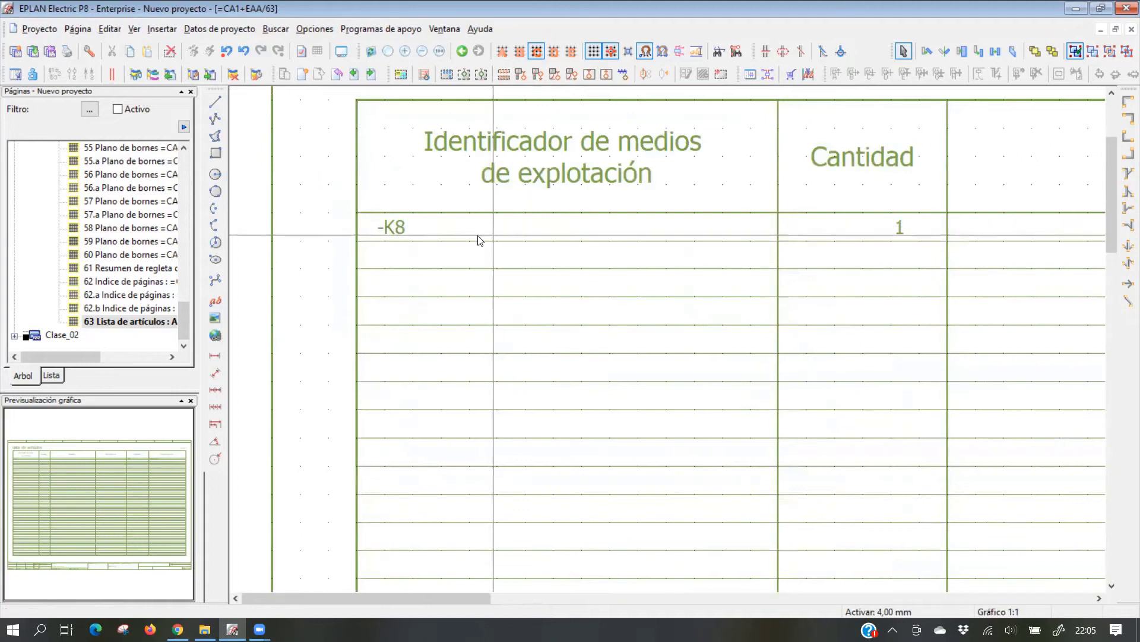
scroll(447, 238, down, 1)
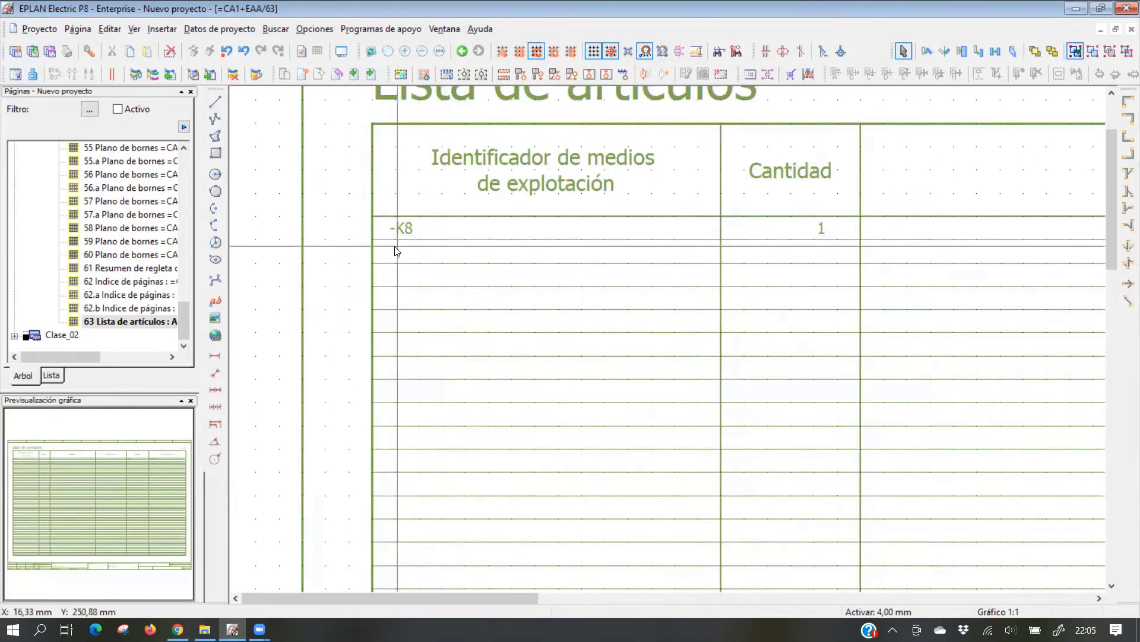
middle_drag(443, 244, 380, 253)
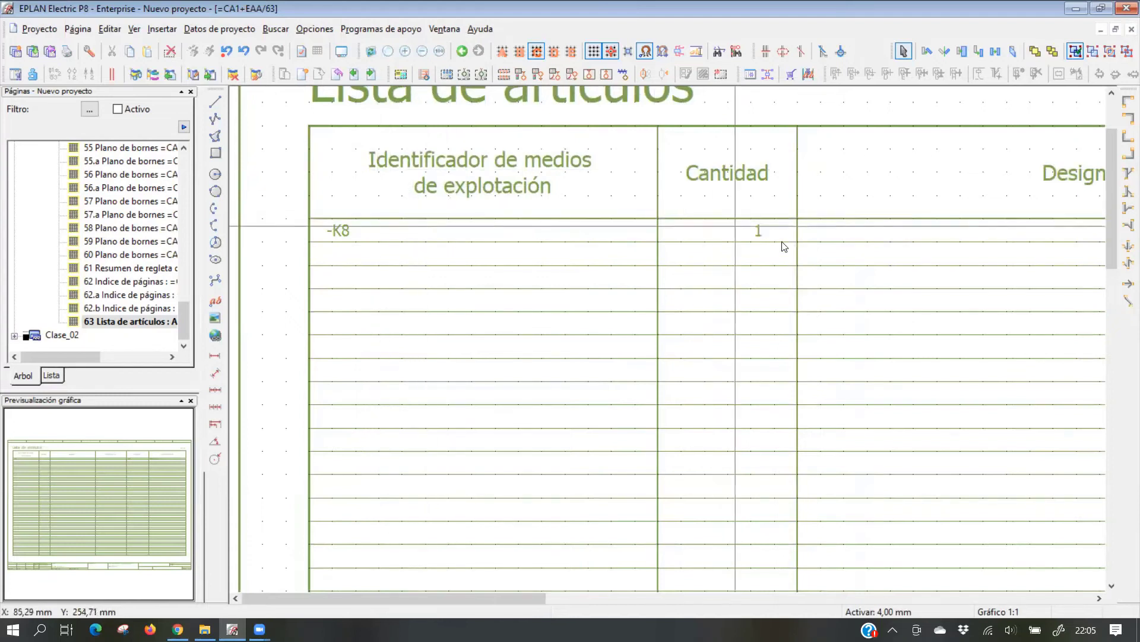
middle_drag(756, 234, 335, 292)
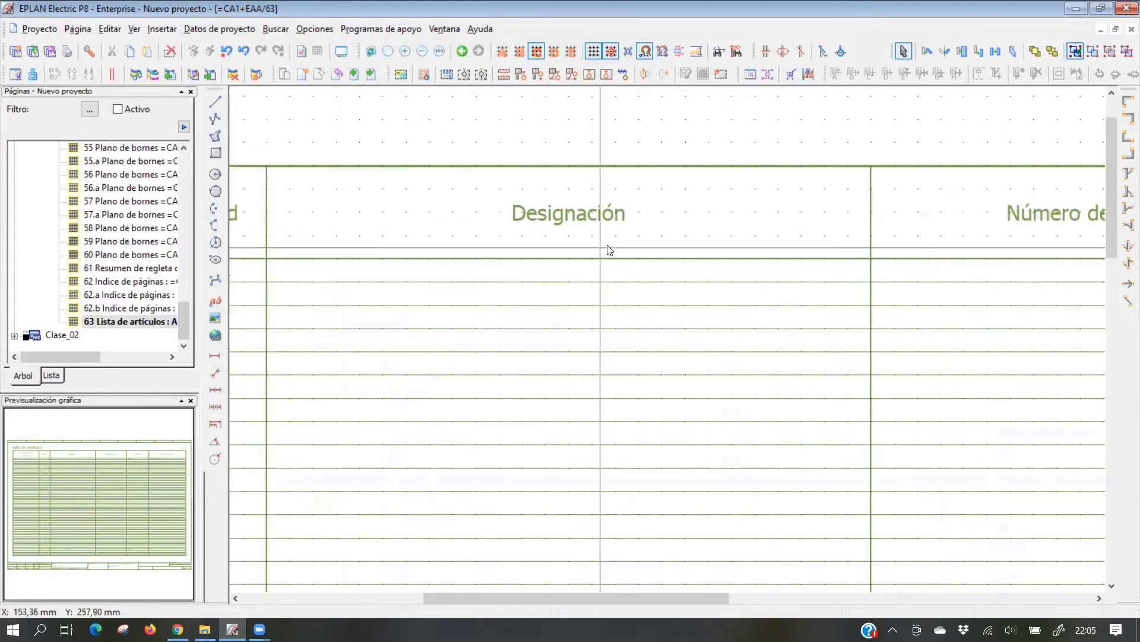
middle_drag(1070, 247, 204, 257)
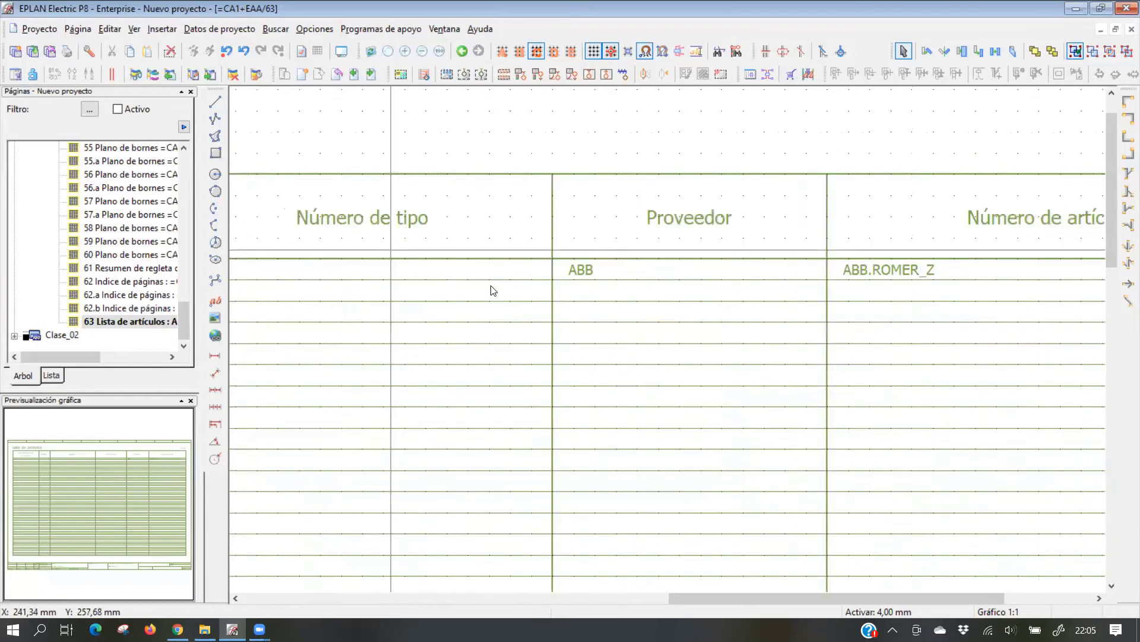
middle_drag(541, 244, 463, 217)
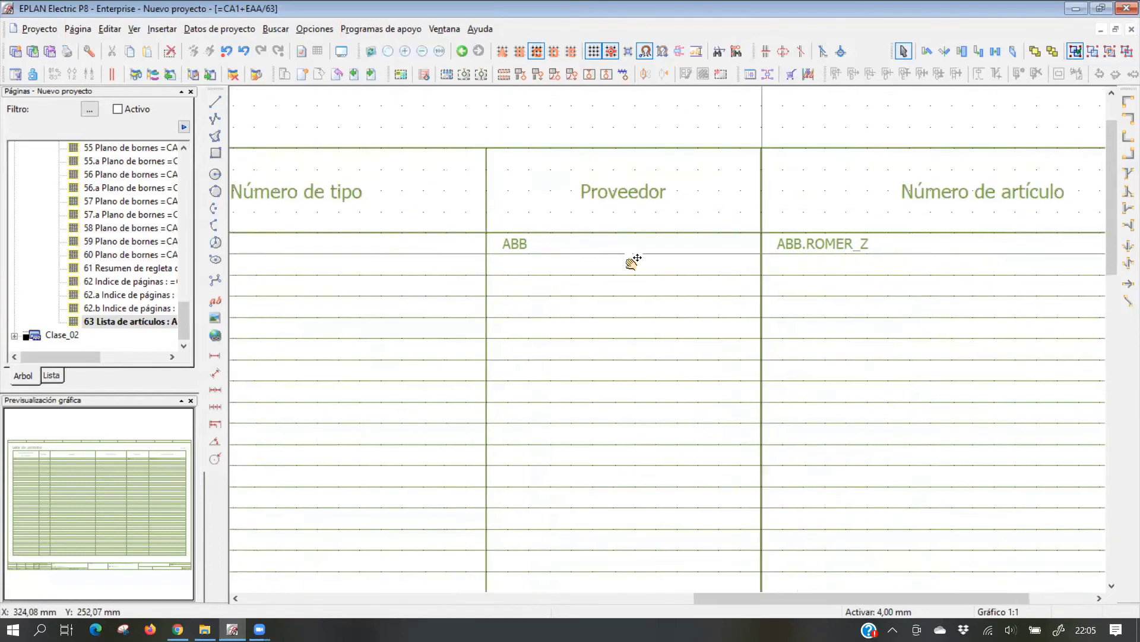
middle_drag(629, 257, 368, 243)
middle_drag(630, 238, 735, 225)
scroll(735, 224, up, 1)
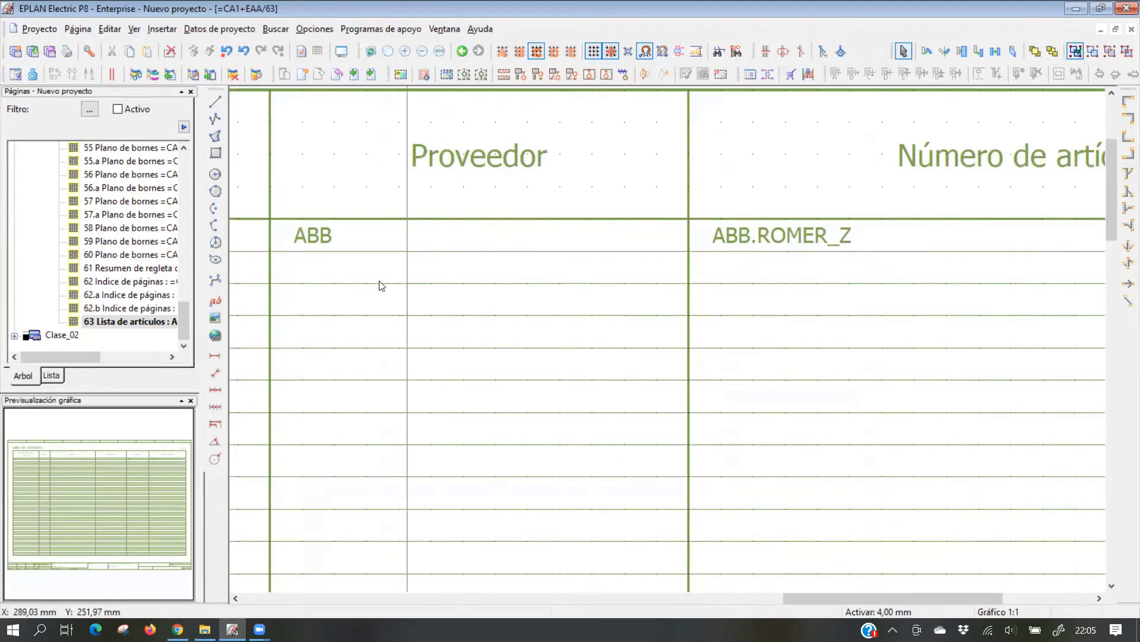
scroll(335, 270, down, 1)
scroll(366, 265, up, 1)
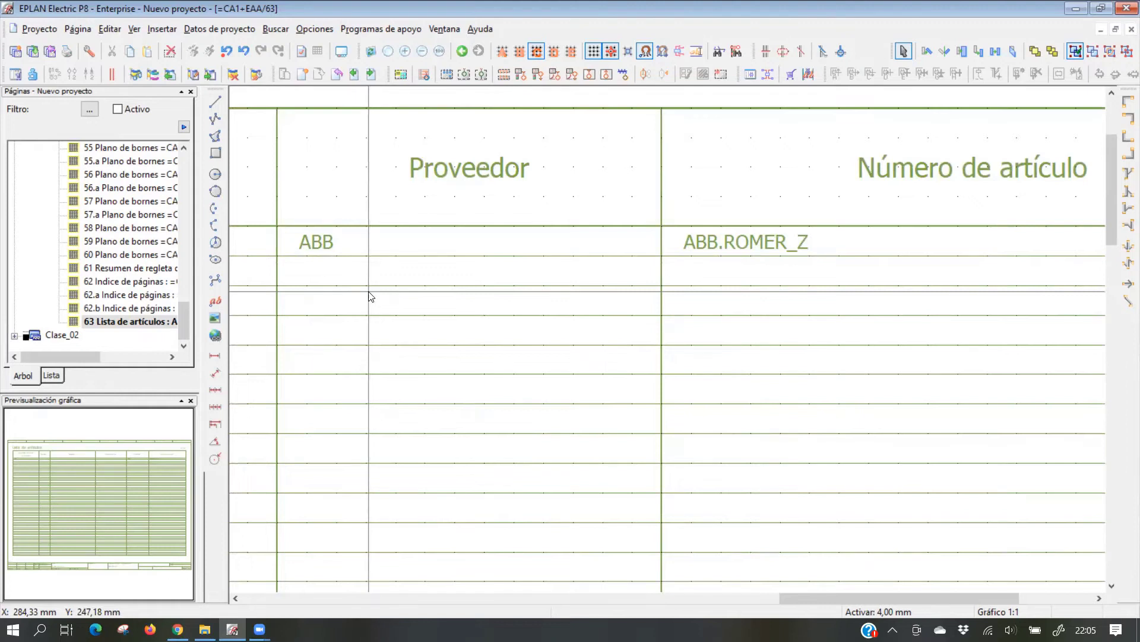
scroll(380, 256, down, 3)
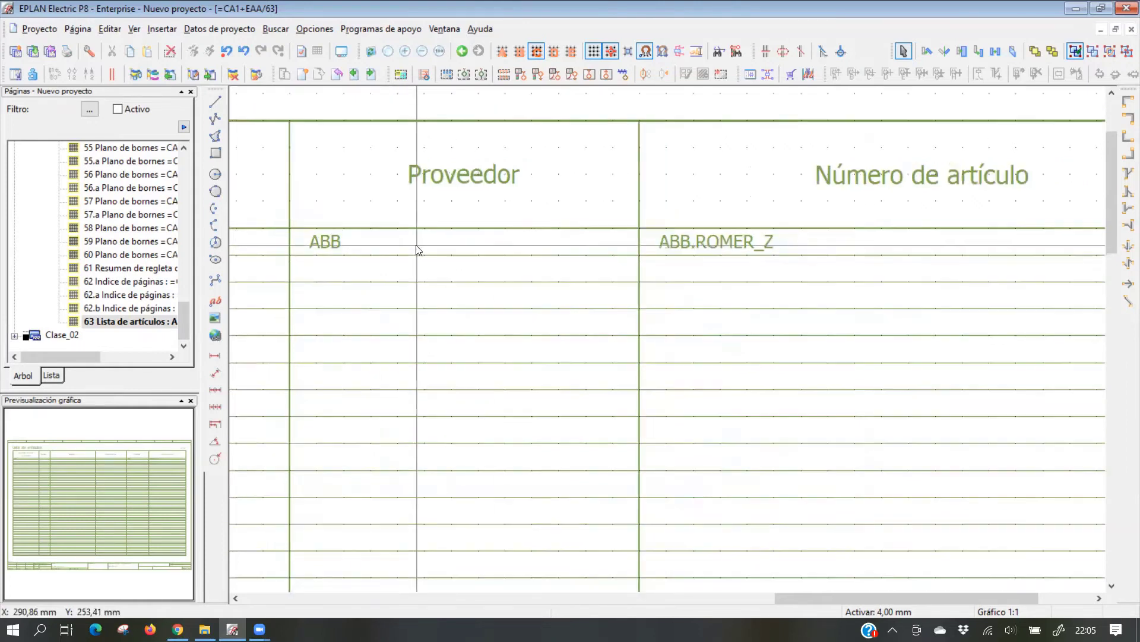
scroll(387, 267, down, 2)
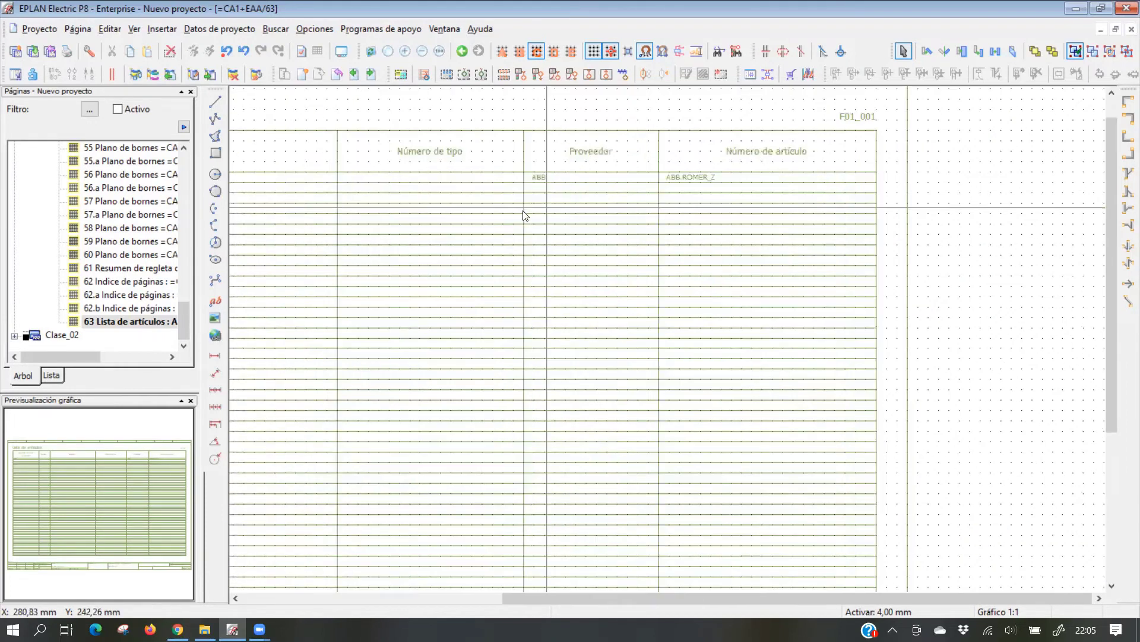
middle_drag(390, 277, 519, 256)
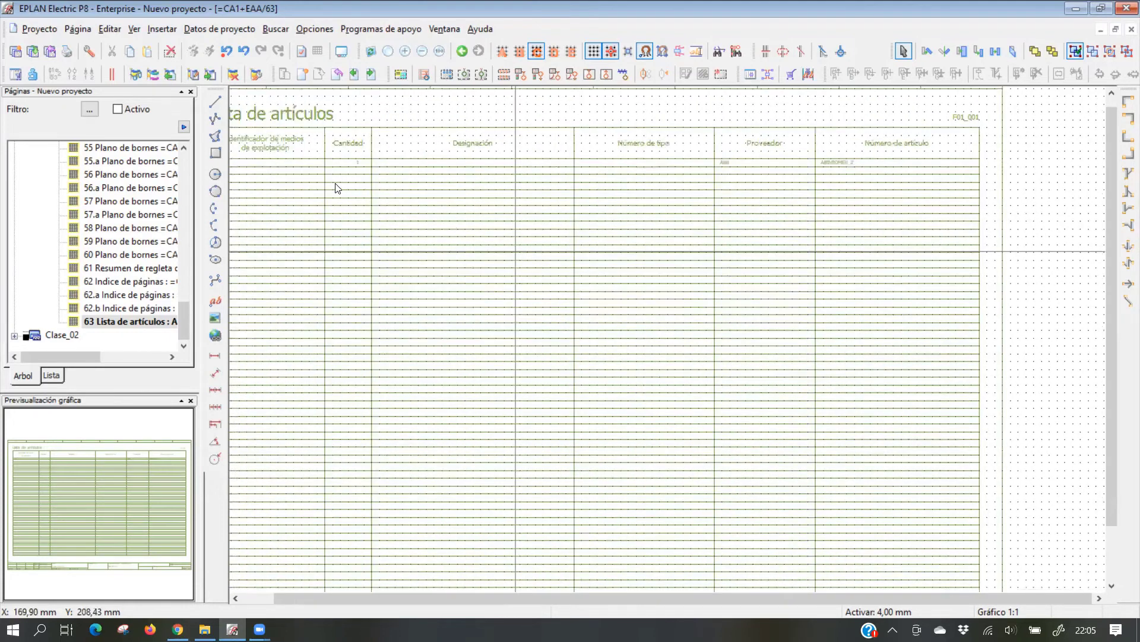
Check again which fields of the parts list's single entry are filled in, including Designación, Número de tipo and Proveedor
scroll(331, 387, down, 1)
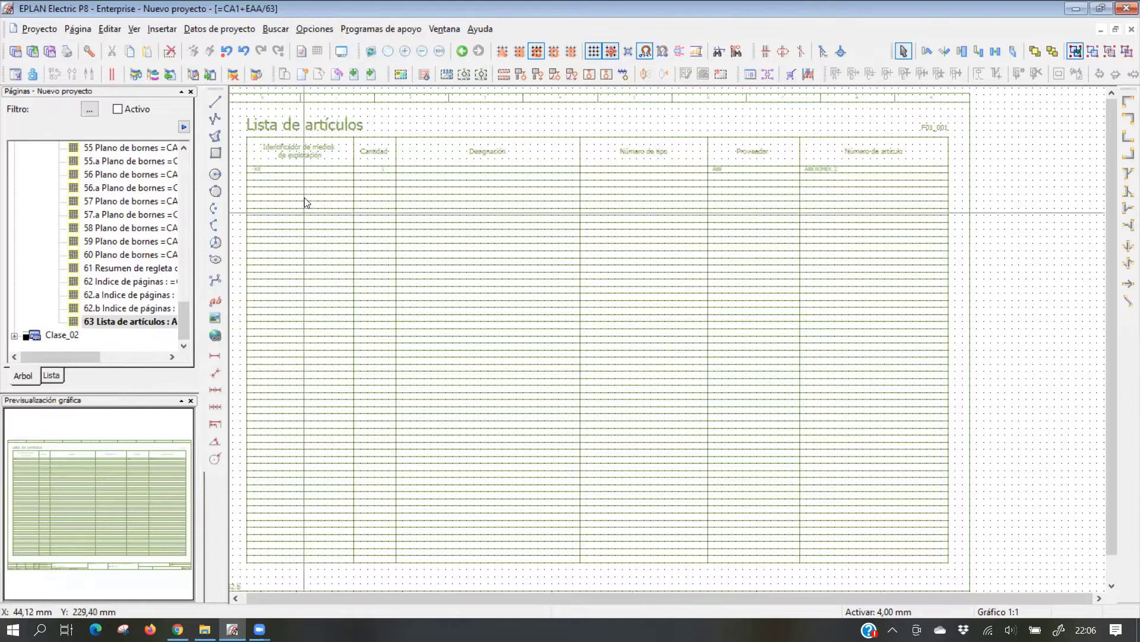
scroll(324, 158, up, 2)
scroll(324, 158, up, 1)
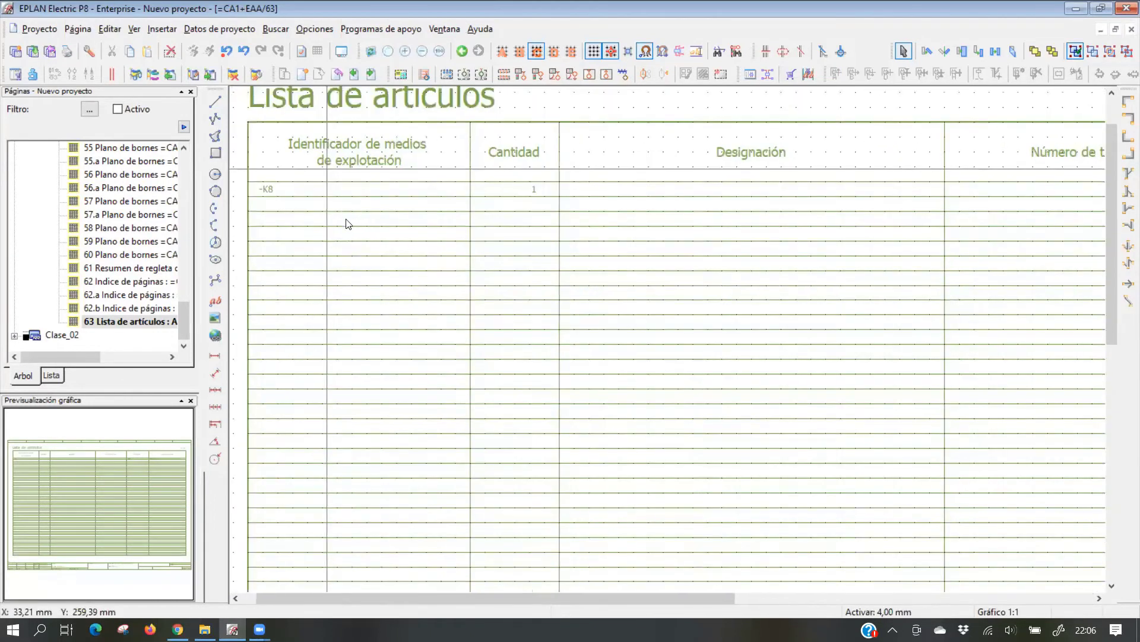
scroll(424, 230, down, 3)
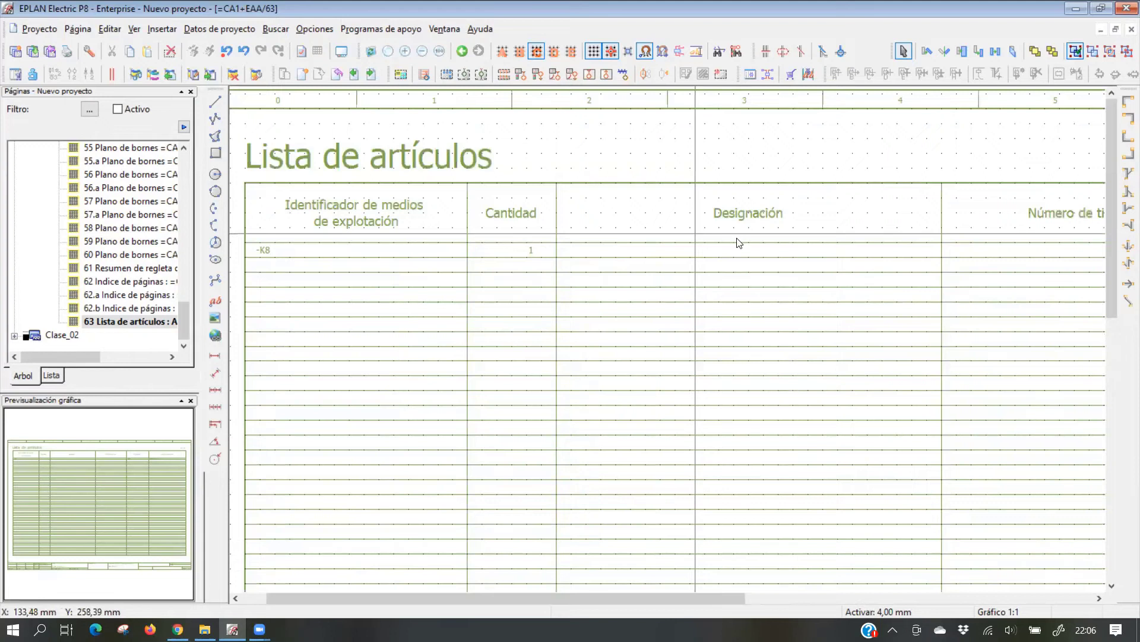
scroll(739, 244, up, 3)
scroll(707, 244, down, 1)
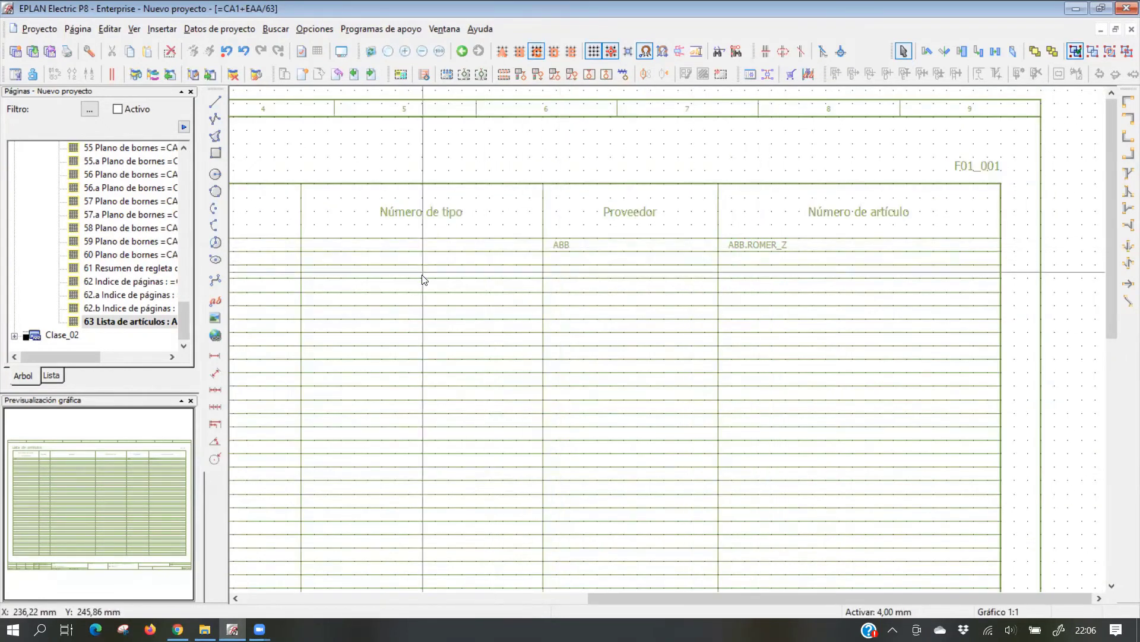
scroll(502, 318, down, 2)
scroll(653, 330, up, 2)
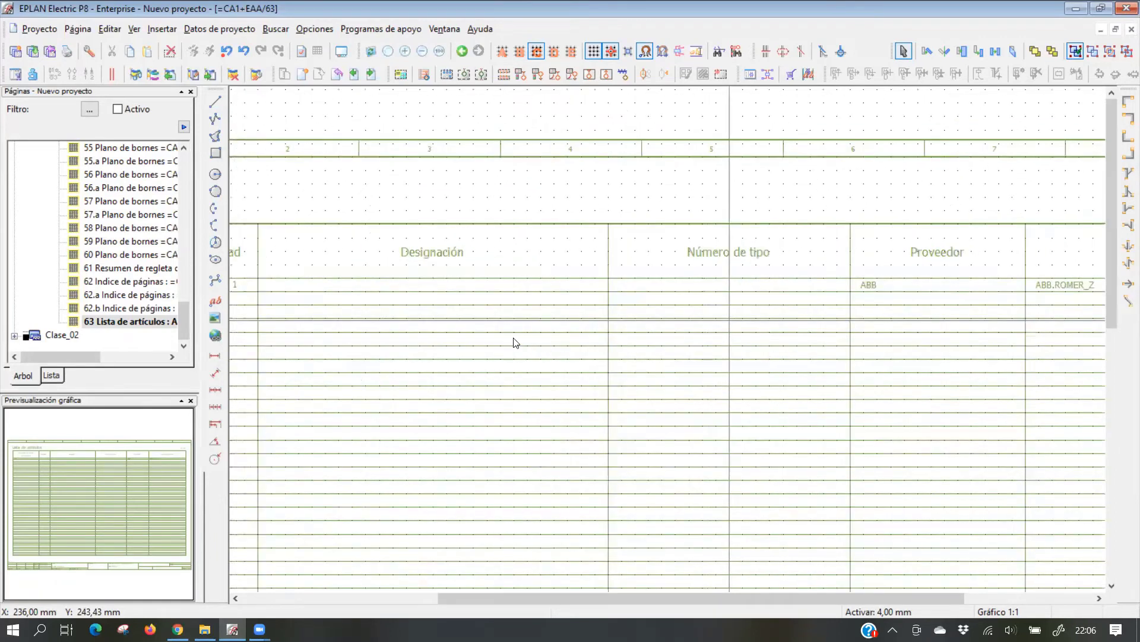
scroll(557, 330, up, 2)
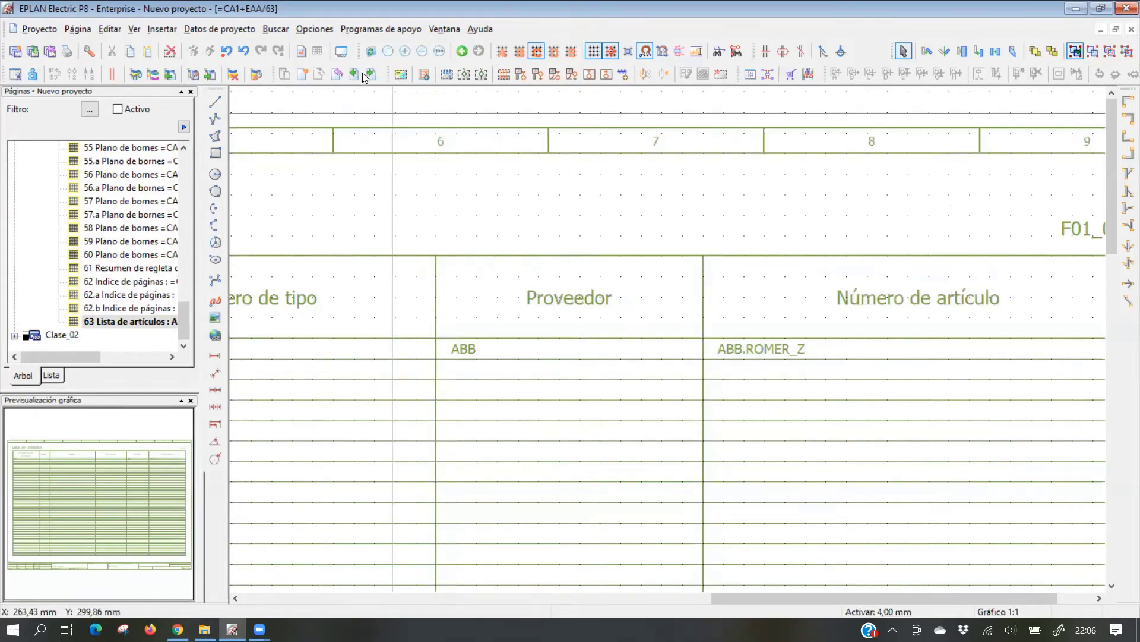
Start a new report template and look through the available evaluation types down to Resumen de tarjetas de PLC
click(360, 30)
mouse_move(518, 45)
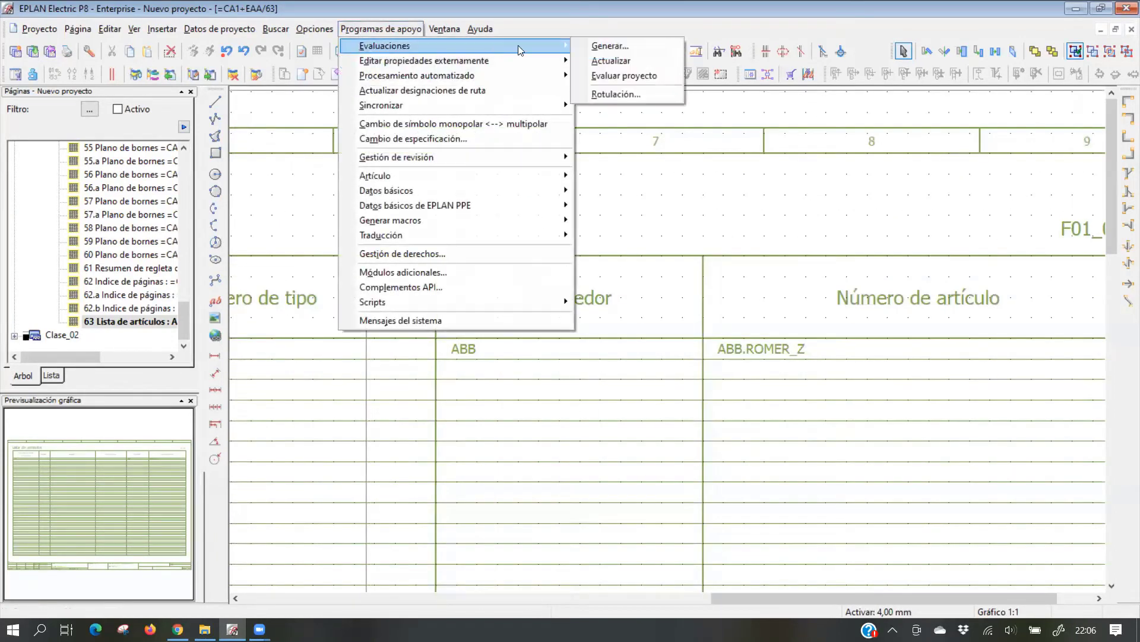
click(624, 44)
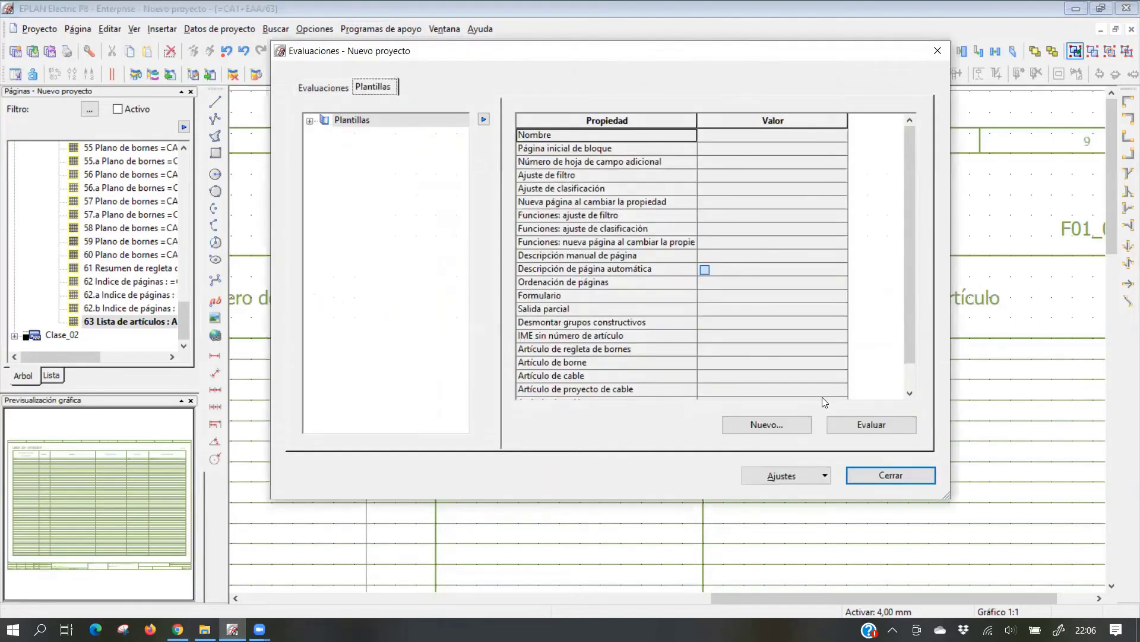
click(785, 425)
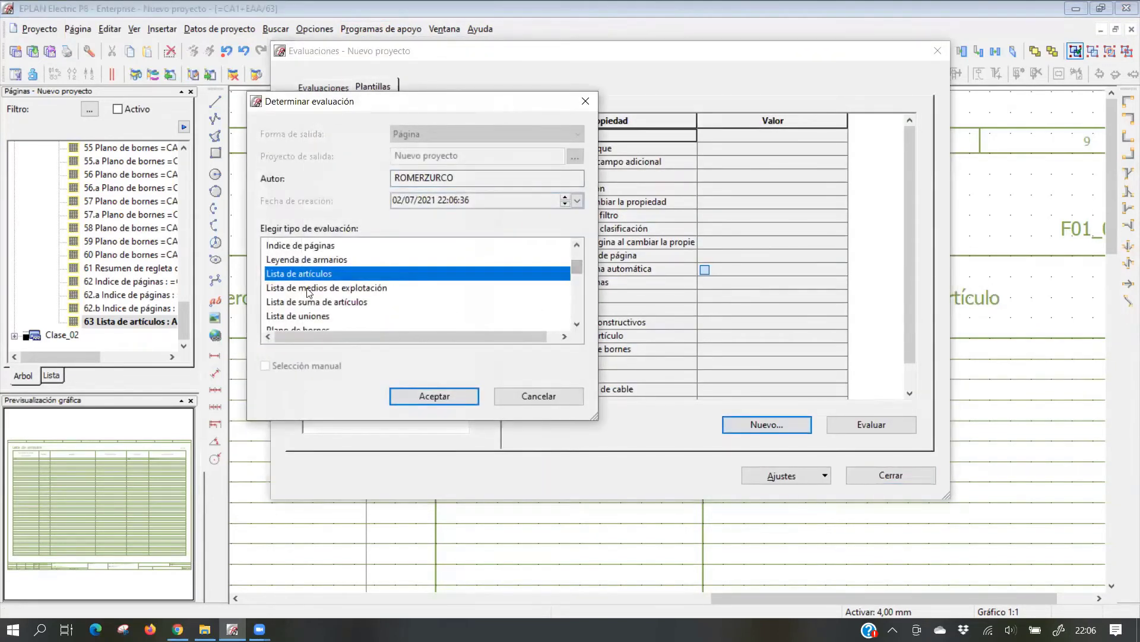
click(578, 323)
click(579, 323)
click(579, 323)
click(579, 323)
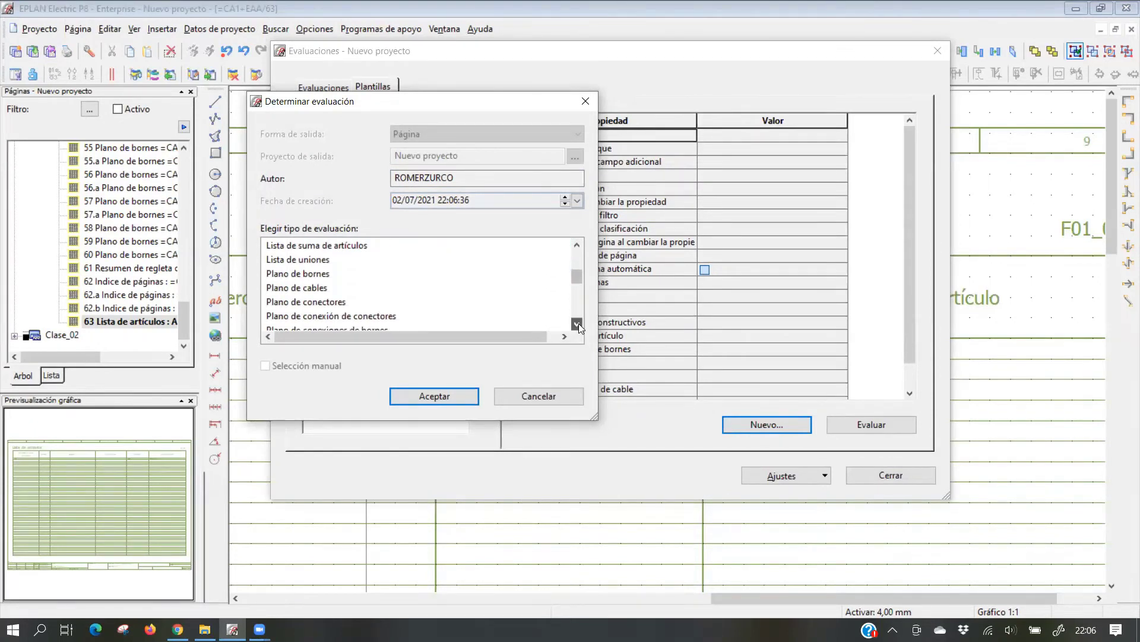
click(579, 323)
click(579, 323)
click(578, 323)
click(578, 323)
click(579, 323)
click(579, 324)
click(579, 323)
click(579, 323)
click(579, 323)
click(579, 323)
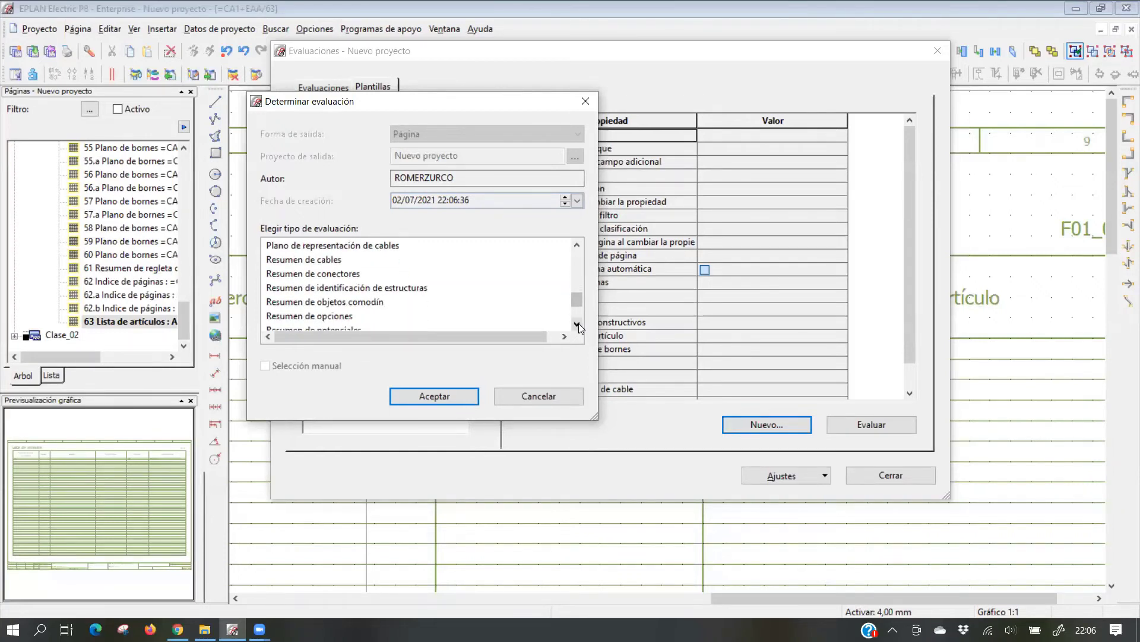
click(578, 323)
click(578, 323)
click(578, 323)
click(579, 324)
click(578, 323)
click(339, 302)
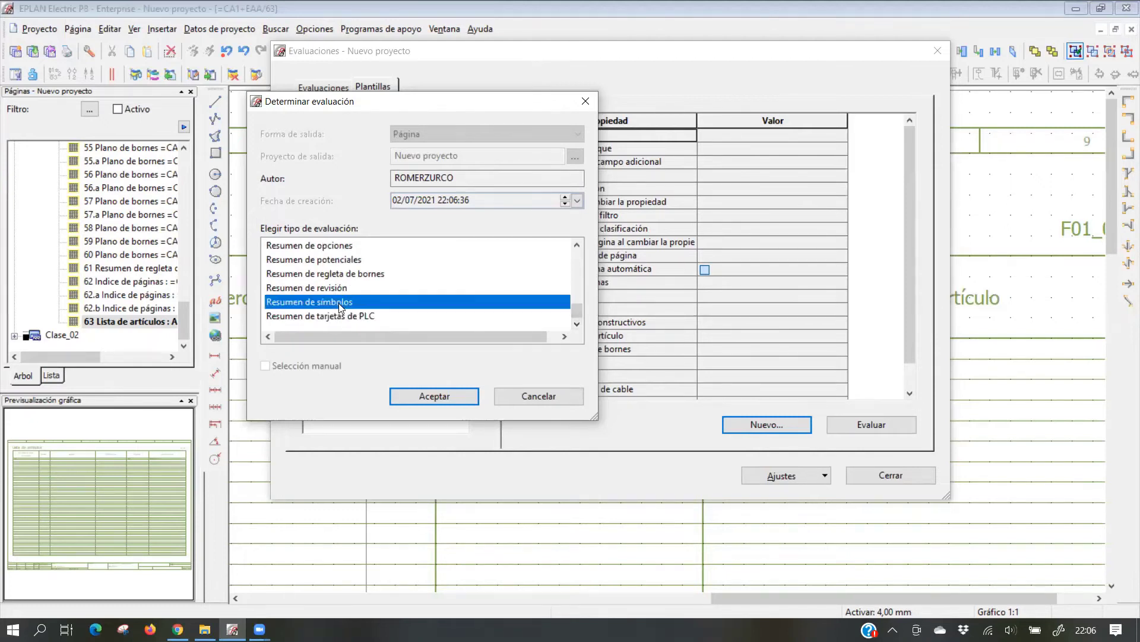
click(336, 286)
click(346, 274)
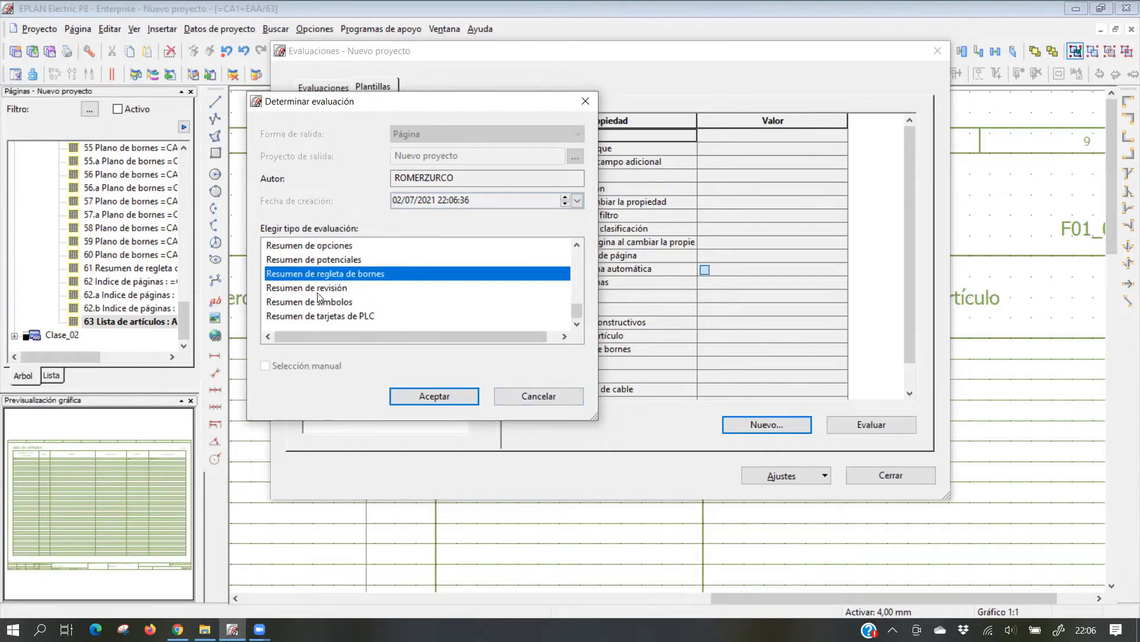
Review the evaluation types again from Diagrama de PLC to Resumen de revisión, and leave the evaluations without creating a report
scroll(331, 284, up, 2)
scroll(348, 259, up, 4)
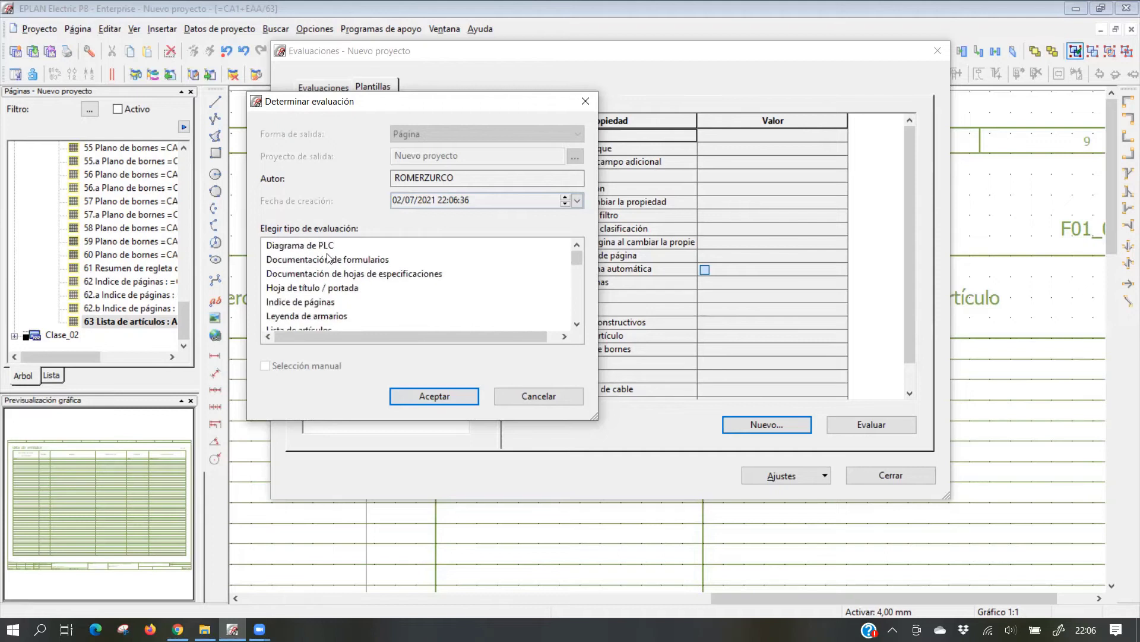
click(313, 245)
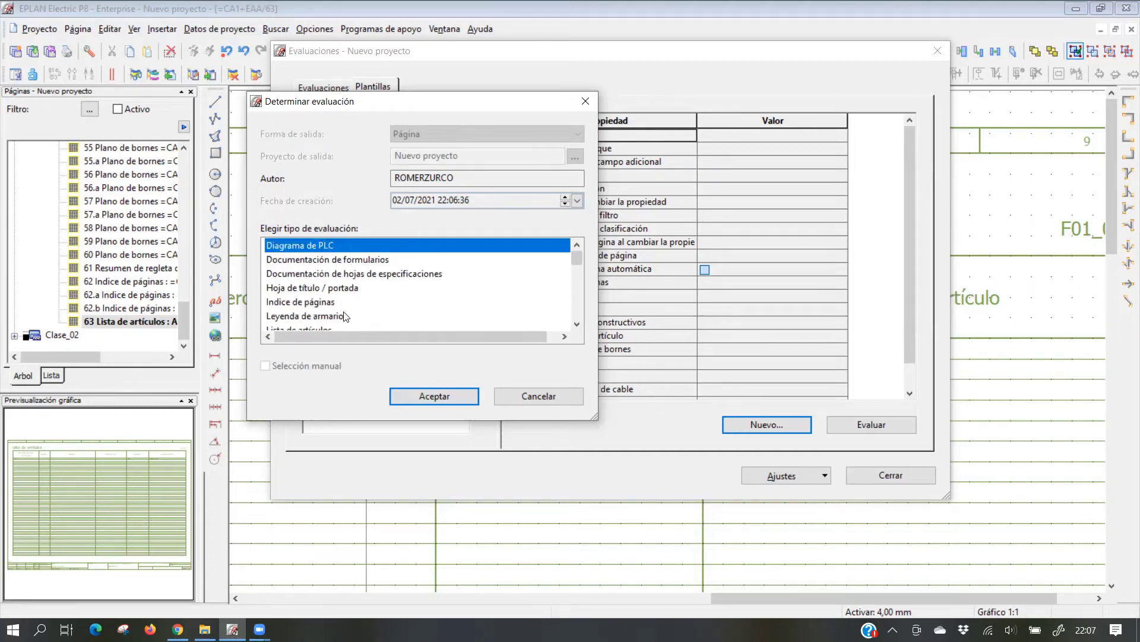
click(336, 261)
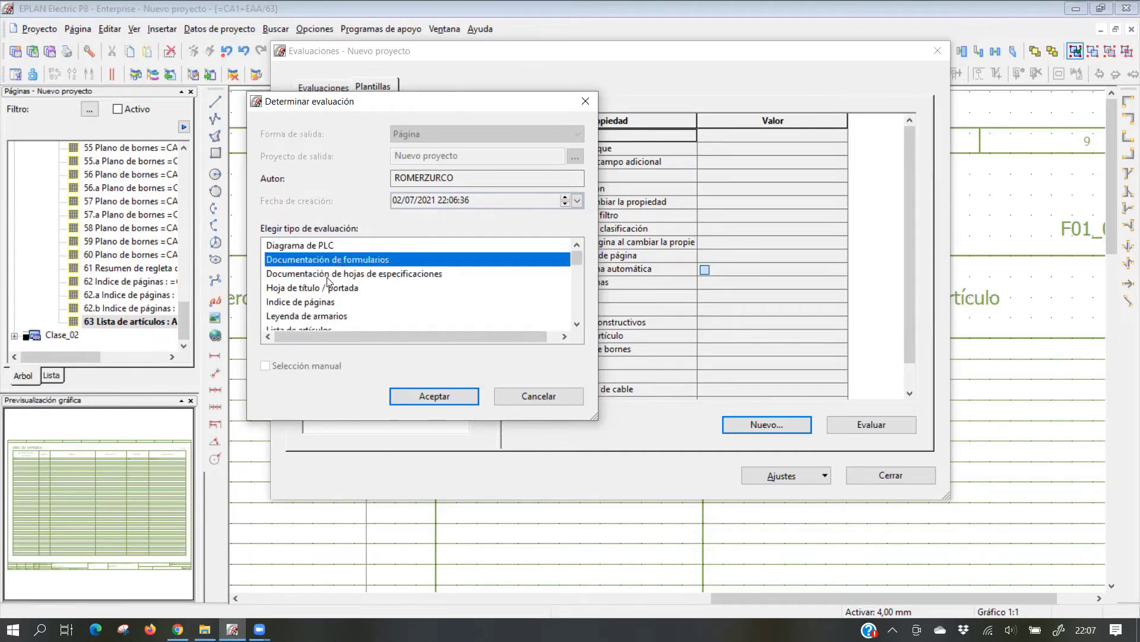
click(326, 275)
click(328, 288)
scroll(336, 319, down, 10)
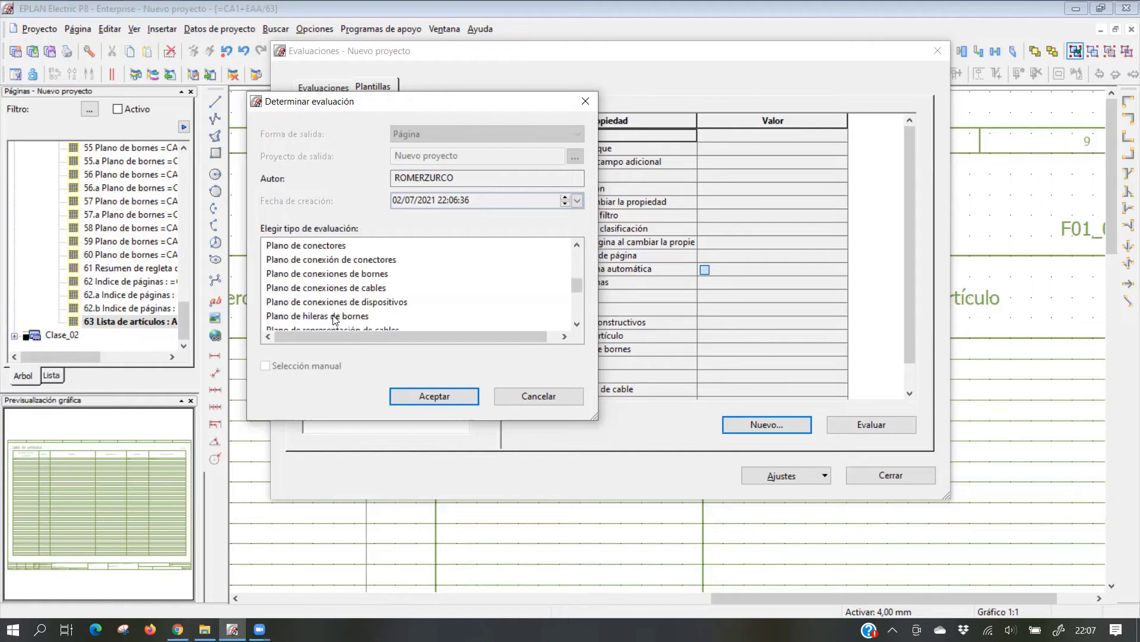
click(324, 260)
click(330, 274)
click(323, 288)
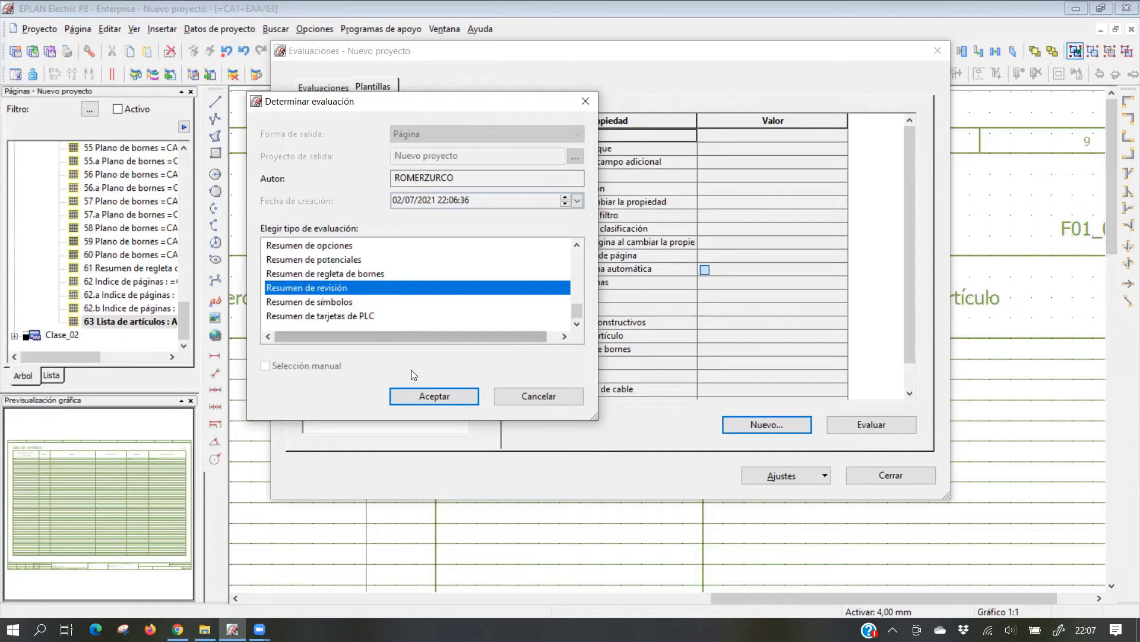
click(536, 396)
click(891, 475)
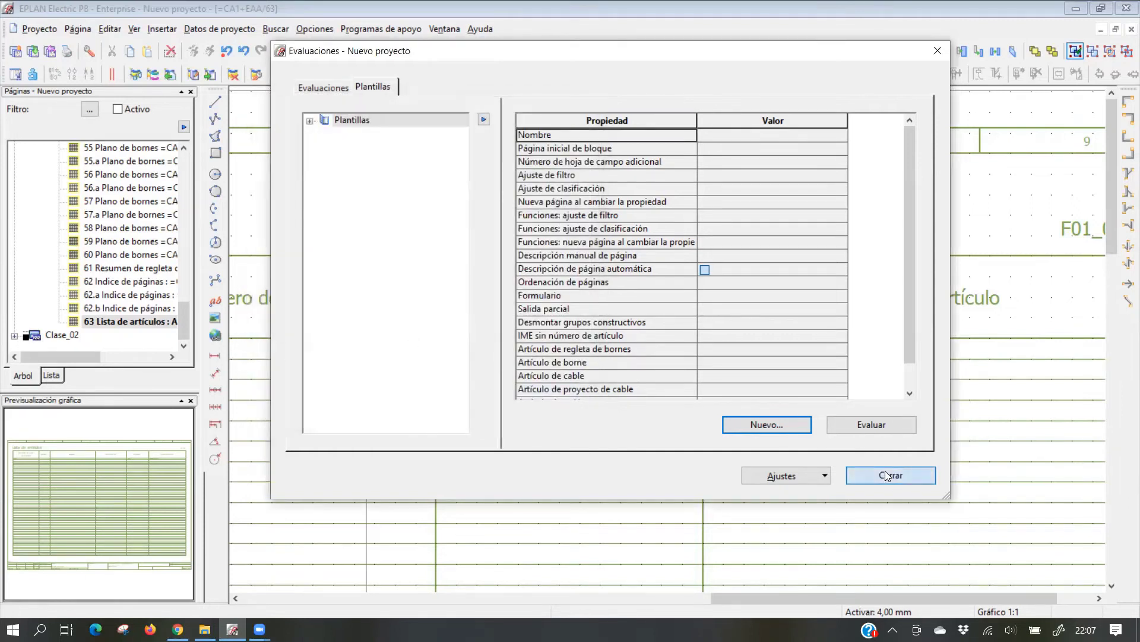
click(104, 296)
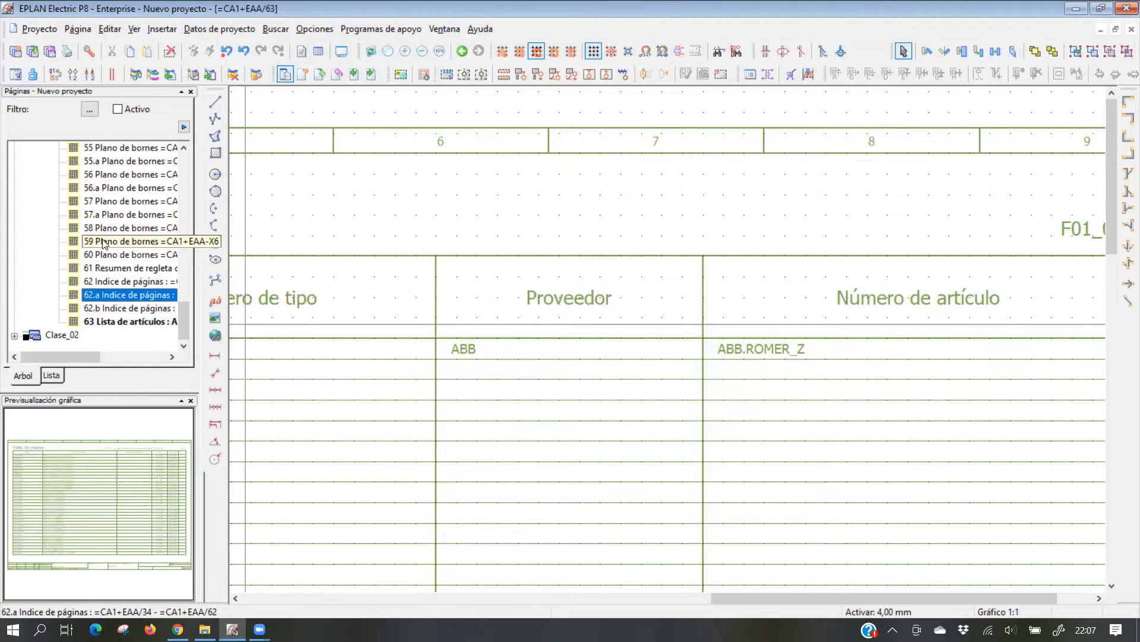
shift+click(114, 187)
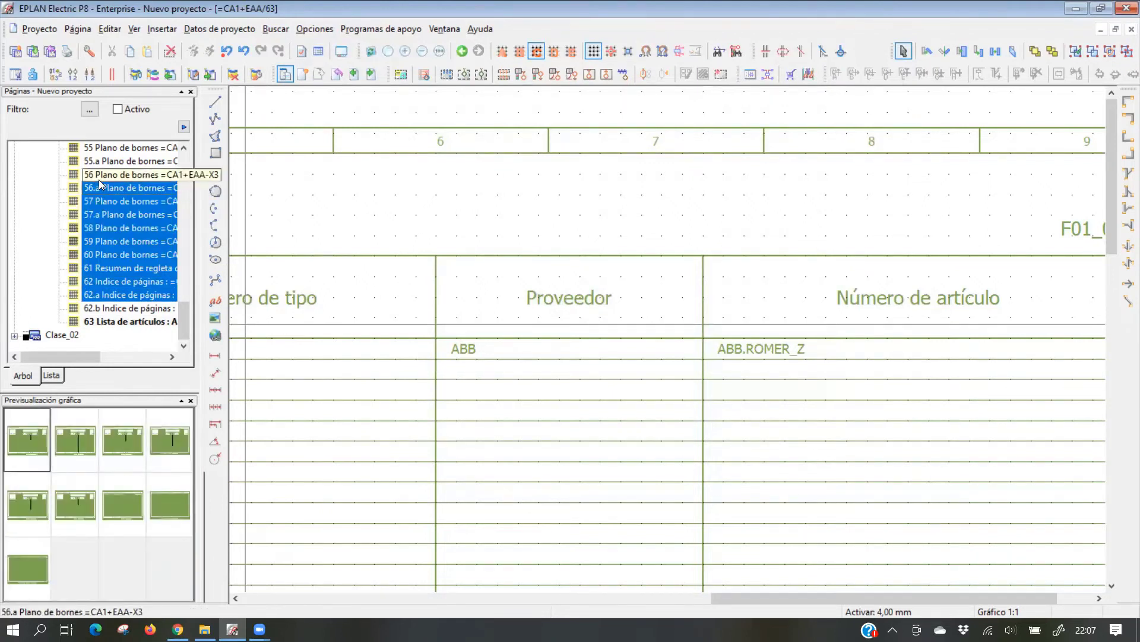
right_click(104, 188)
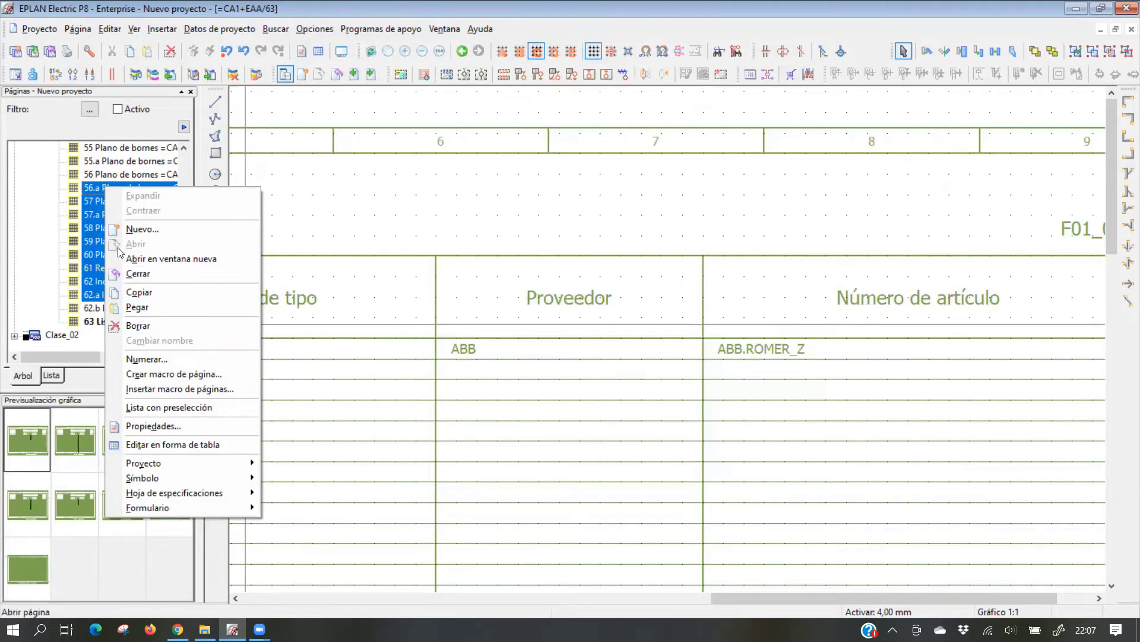
click(86, 230)
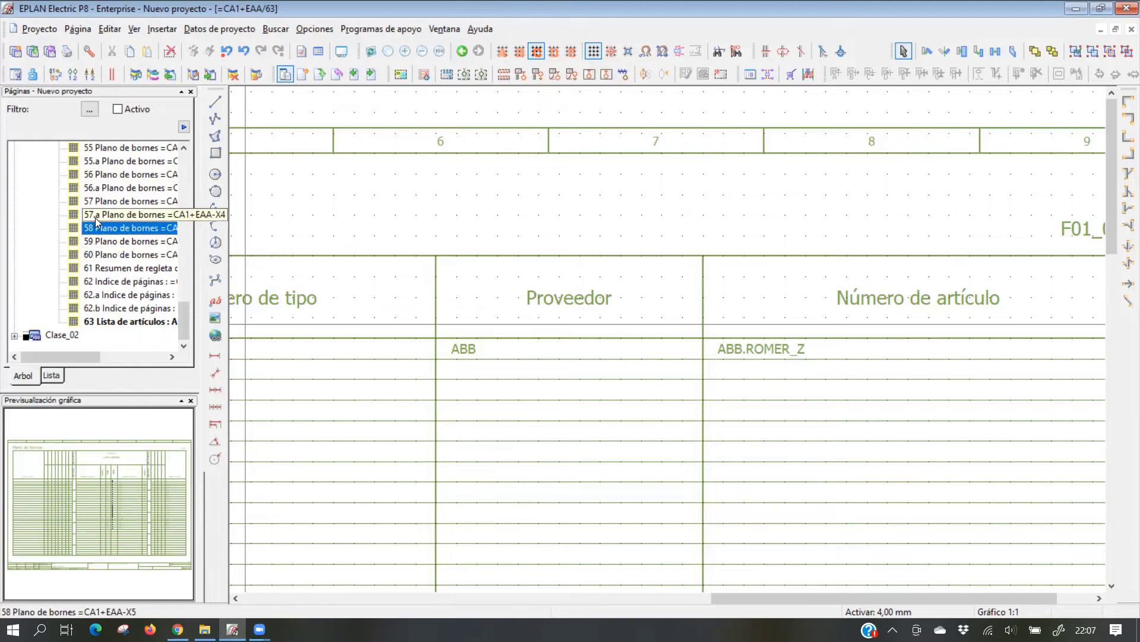
Open page 45 Plano de conexiones de bornes and examine the connections of terminal strip =CA1+EAA-X7
mouse_move(187, 320)
mouse_down()
mouse_move(176, 214)
mouse_move(181, 314)
mouse_up()
click(137, 228)
click(135, 320)
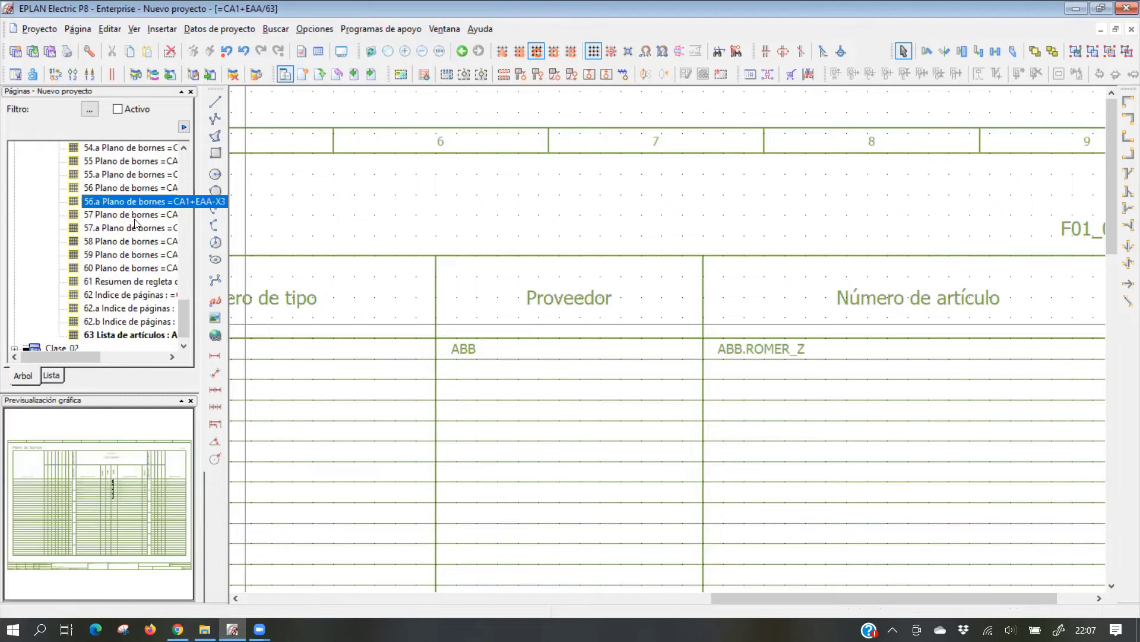
drag(182, 306, 184, 264)
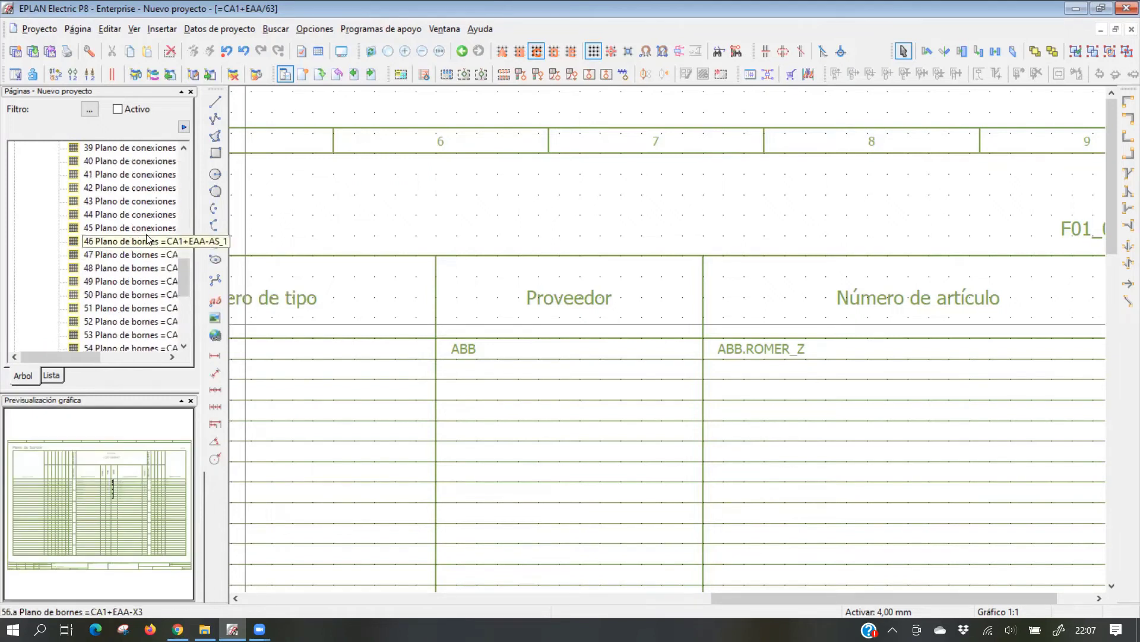
click(128, 227)
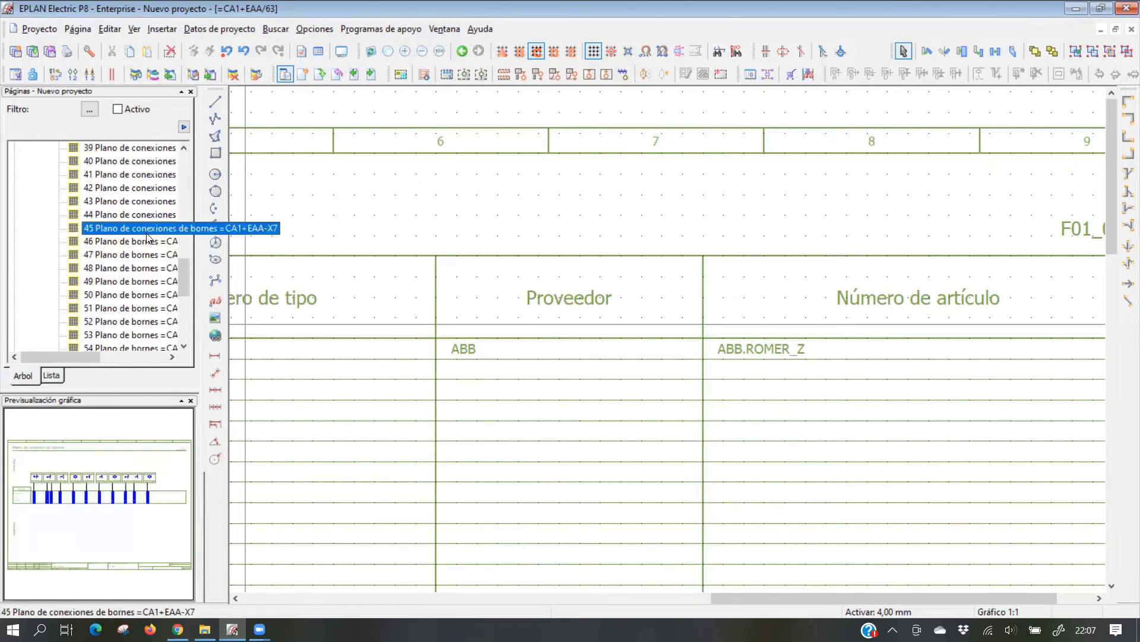
double_click(77, 230)
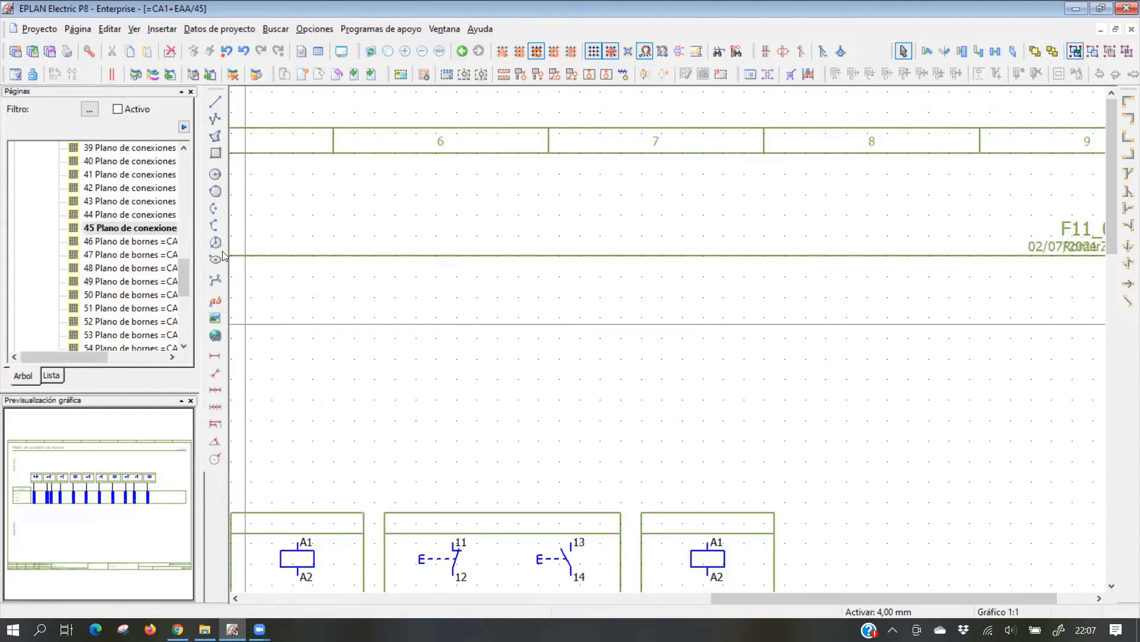
middle_drag(428, 402, 695, 123)
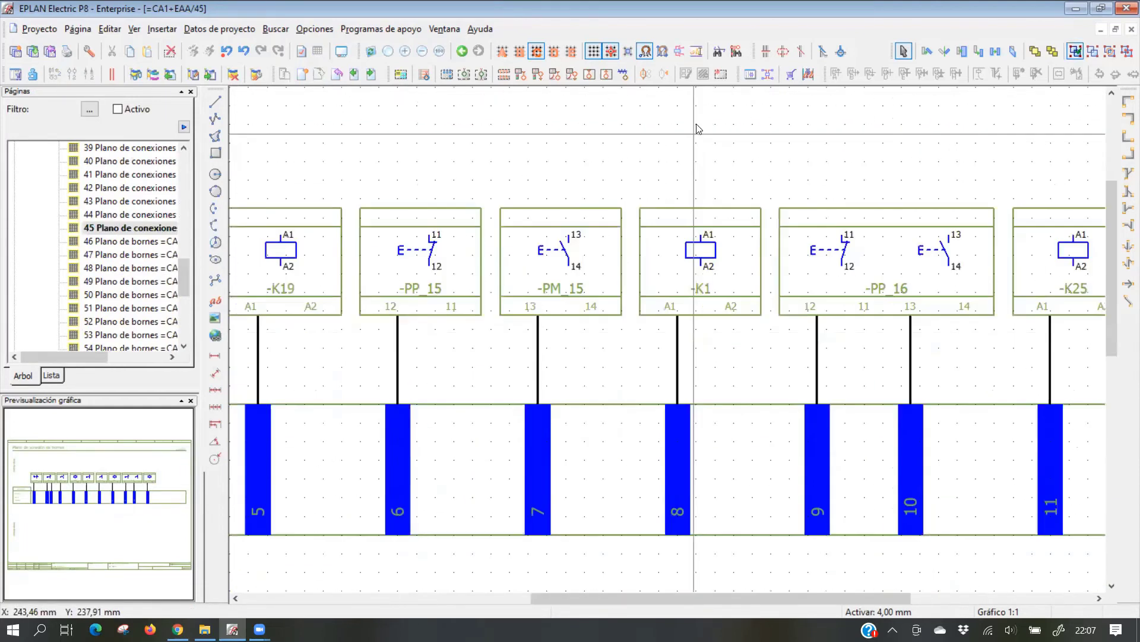
scroll(695, 123, down, 2)
middle_drag(736, 200, 441, 234)
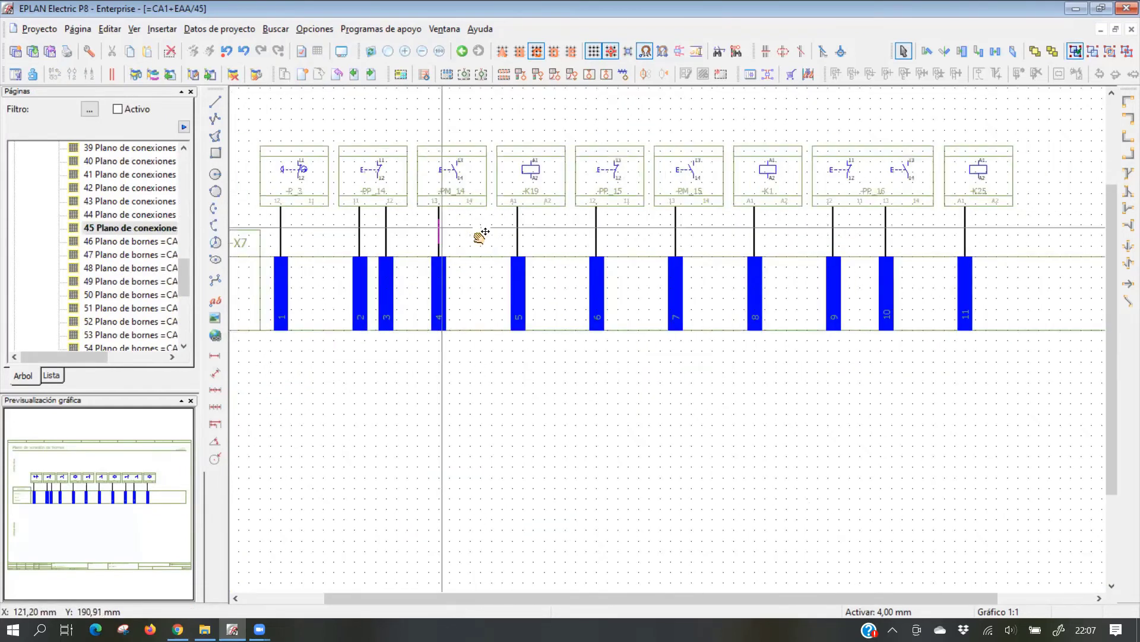
scroll(440, 234, down, 1)
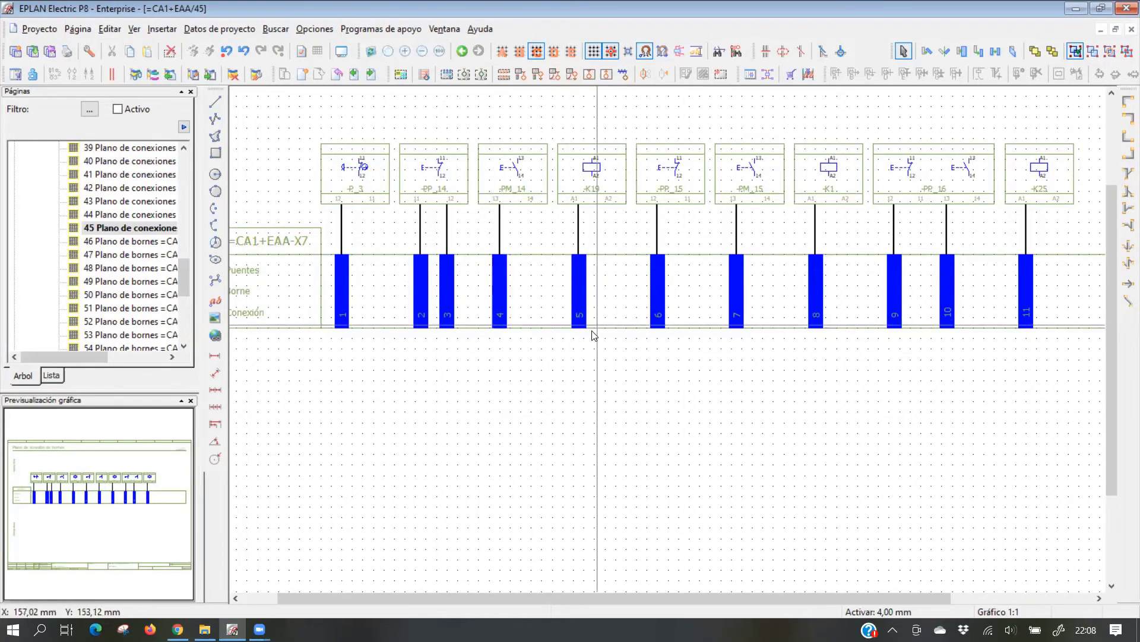
scroll(588, 362, down, 1)
Collapse Nuevo proyecto in the page tree and preview page 01 Planos de Fuerza under TD1 in Clase_02
drag(185, 275, 184, 159)
click(52, 178)
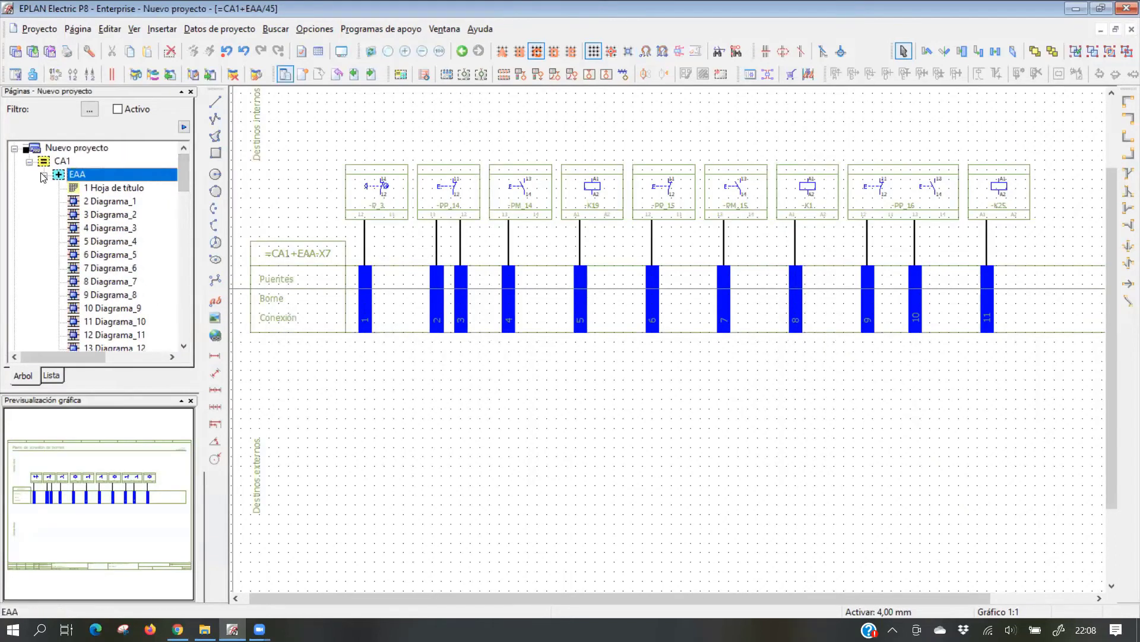
click(44, 176)
click(29, 162)
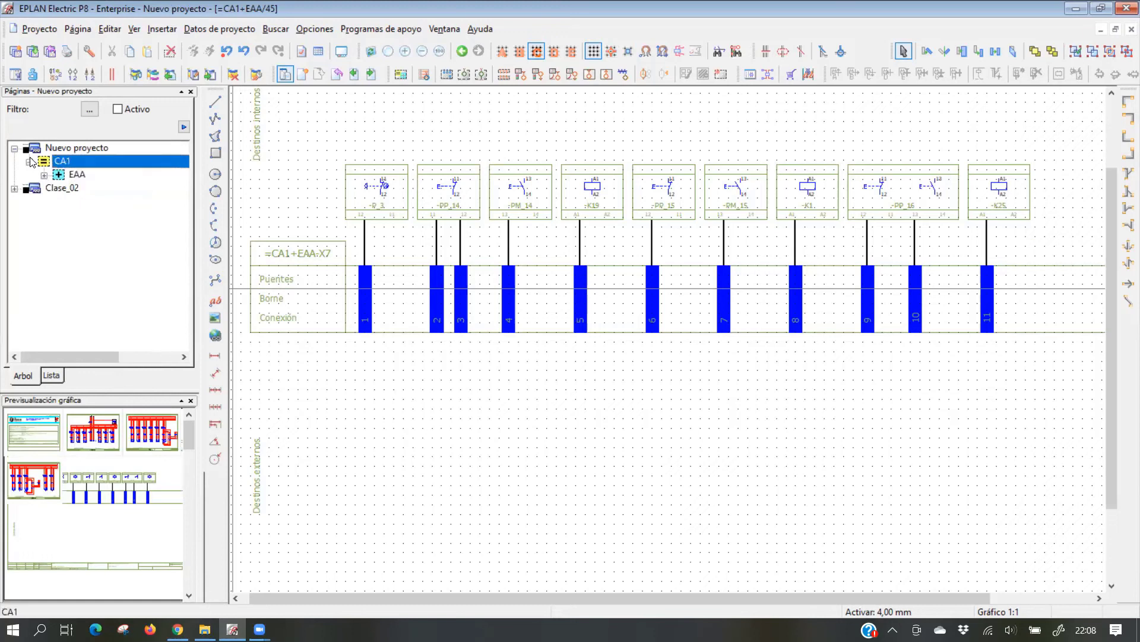
click(14, 148)
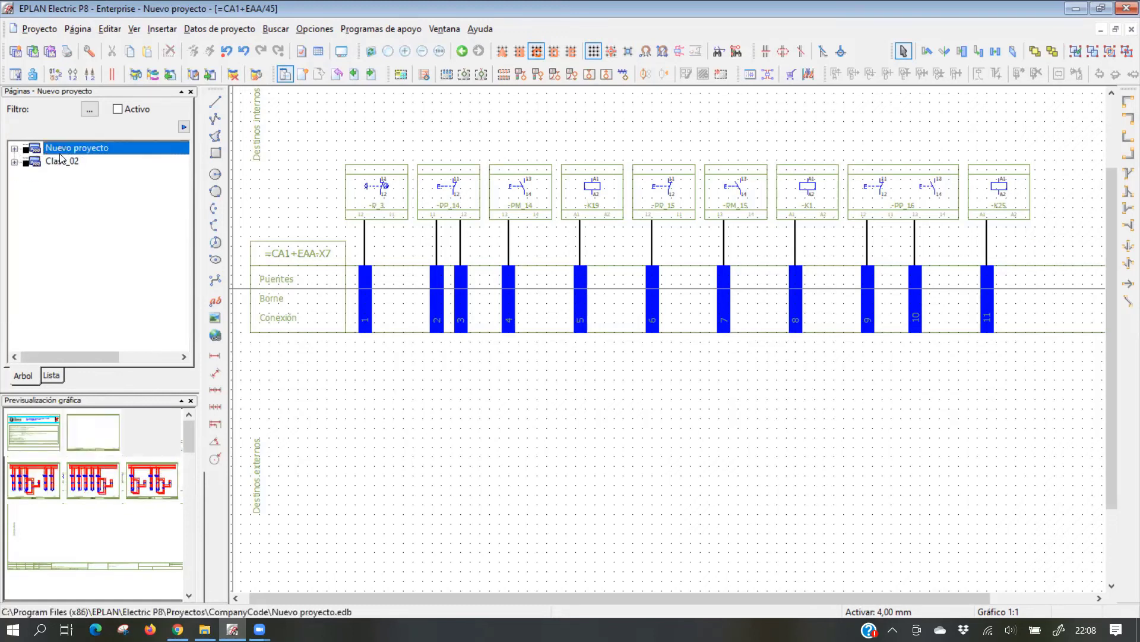
click(14, 162)
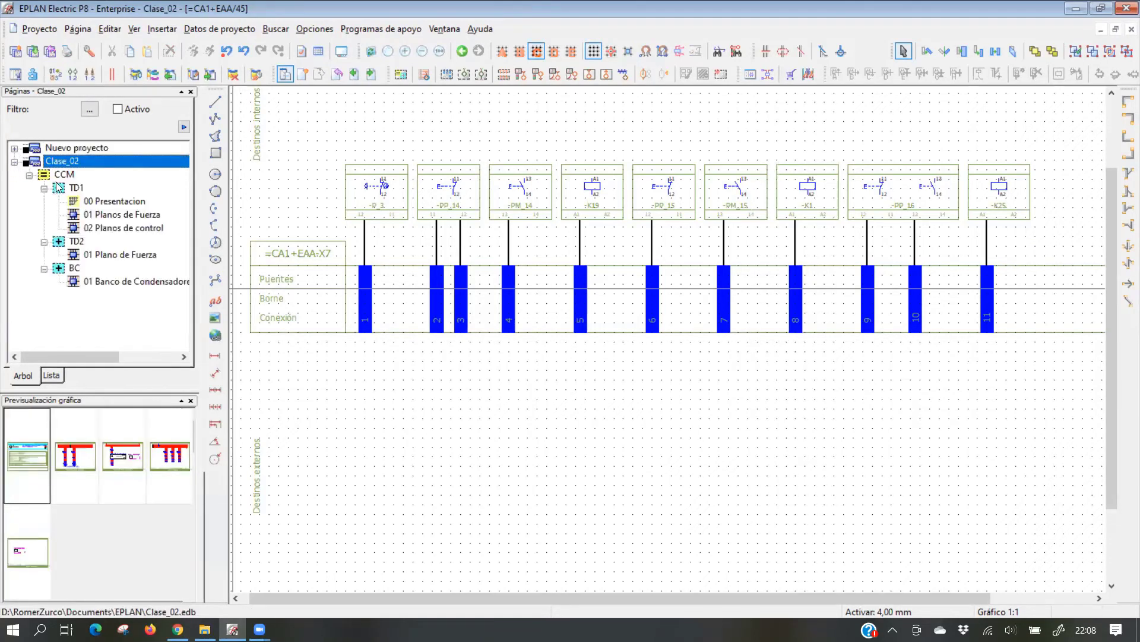
click(91, 203)
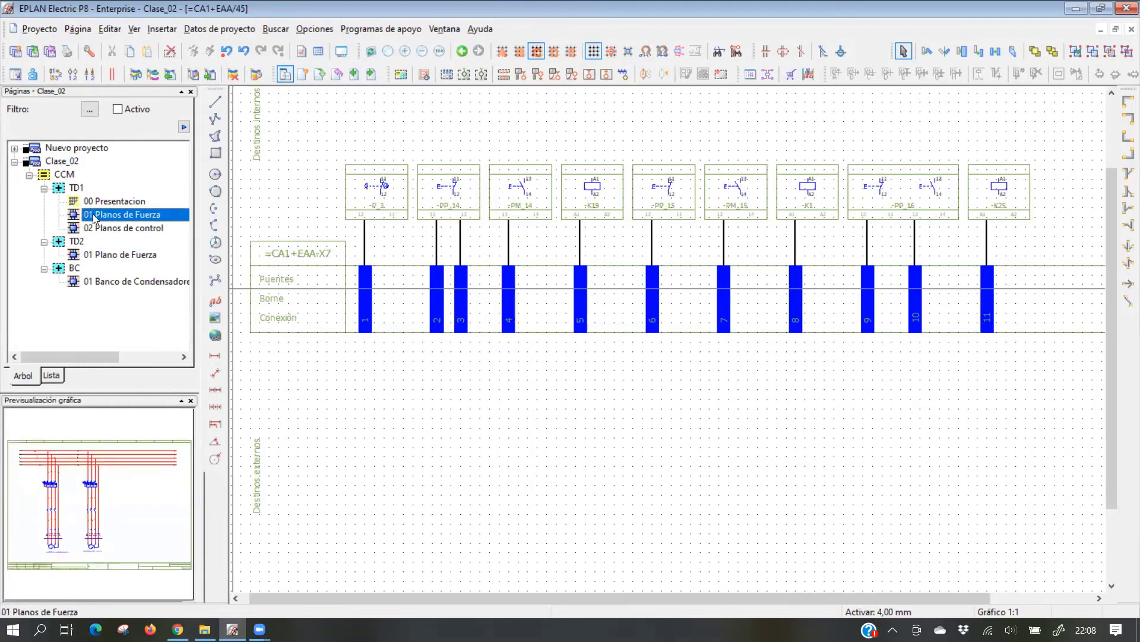
Open TD1's 02 Planos de control page and examine the SSW-08 soft starter and PLC1 layout
double_click(103, 227)
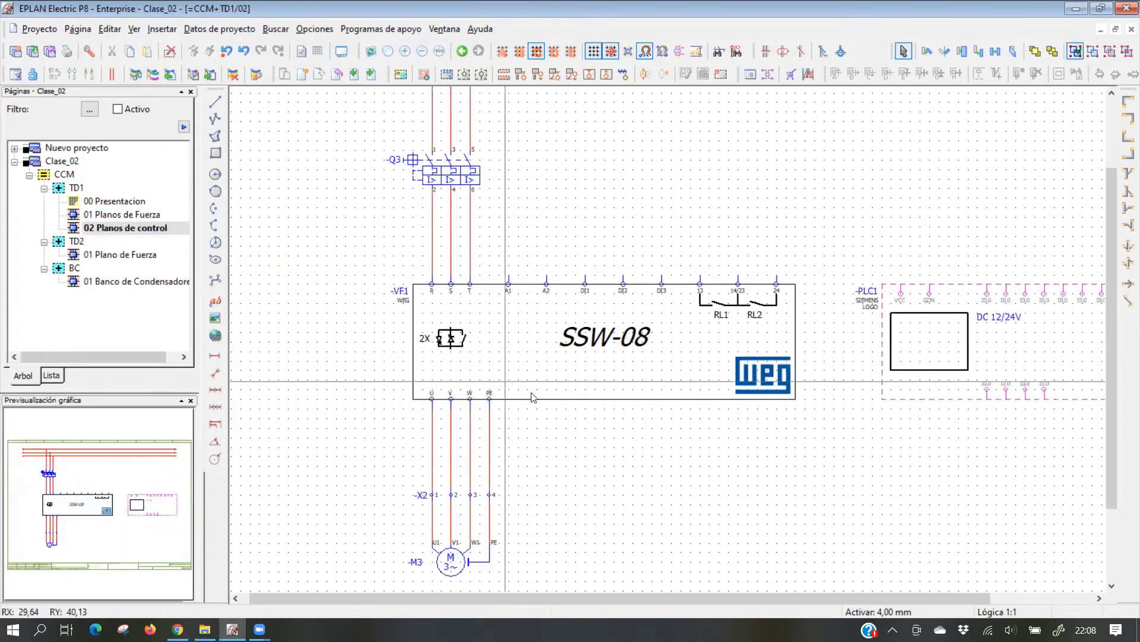
scroll(534, 395, down, 3)
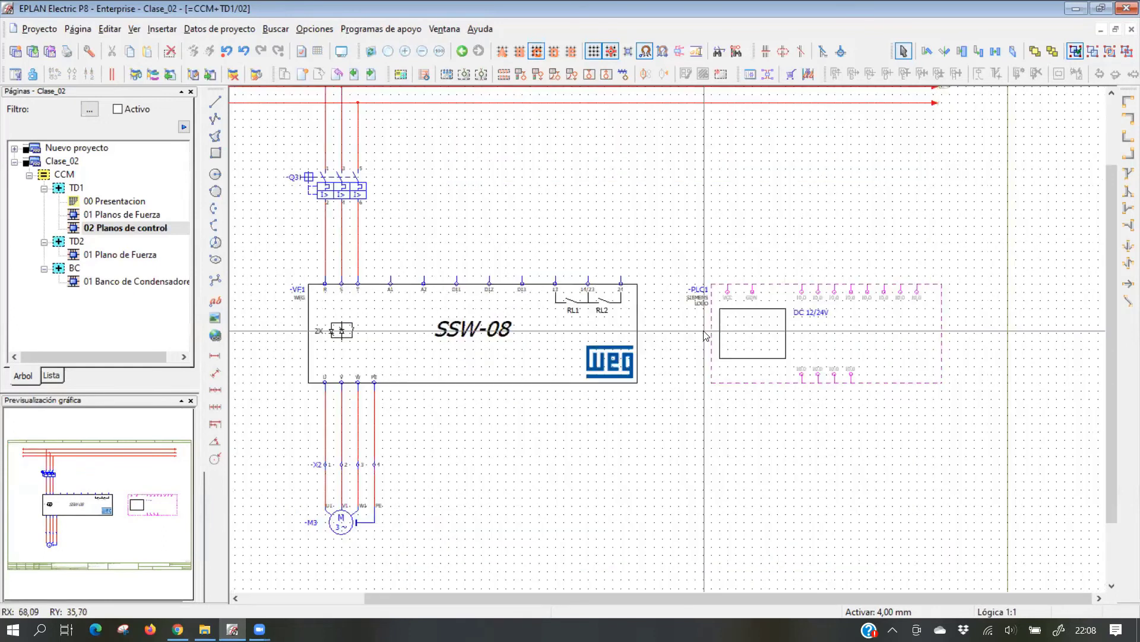
scroll(697, 341, up, 3)
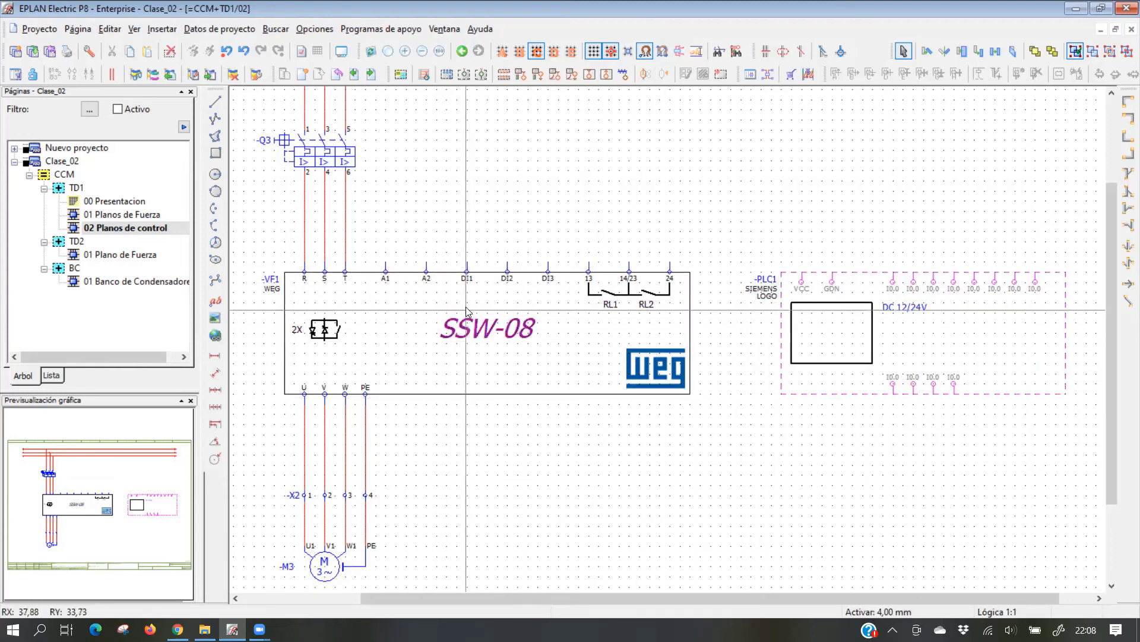
middle_drag(467, 310, 494, 288)
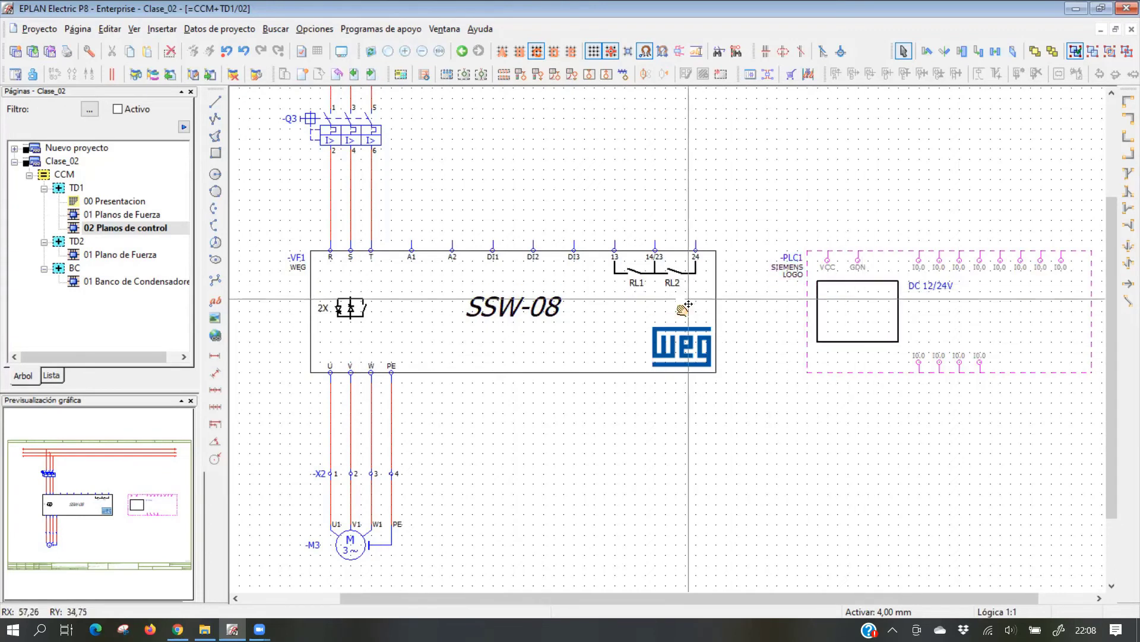
middle_drag(574, 306, 526, 310)
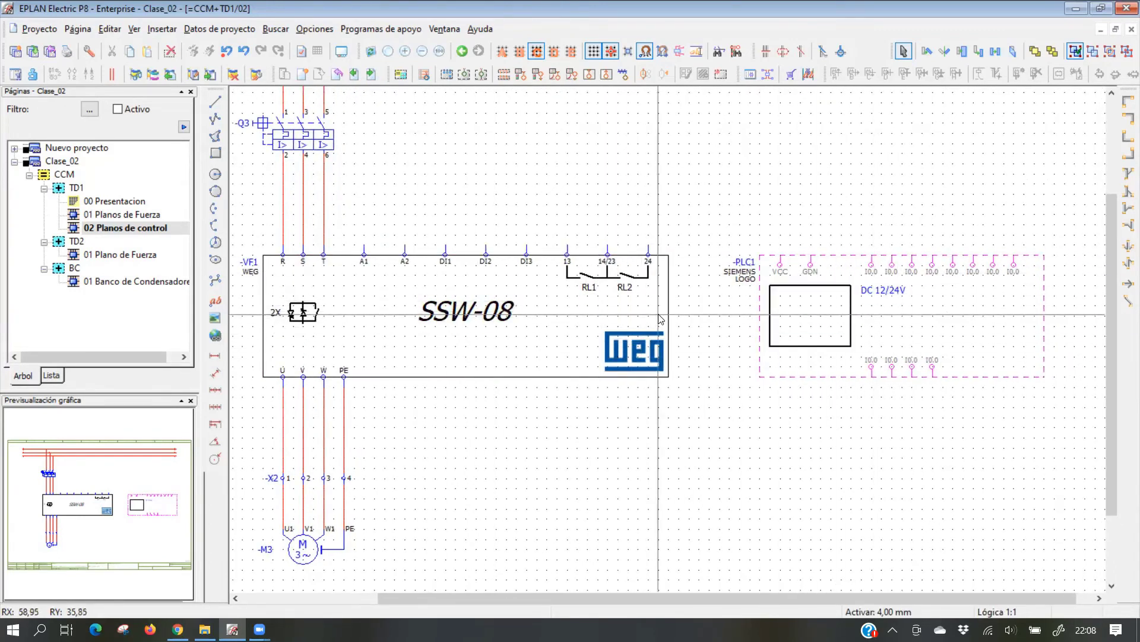
Open TD2's 01 Plano de Fuerza page and examine its three motor feeder circuits
click(122, 254)
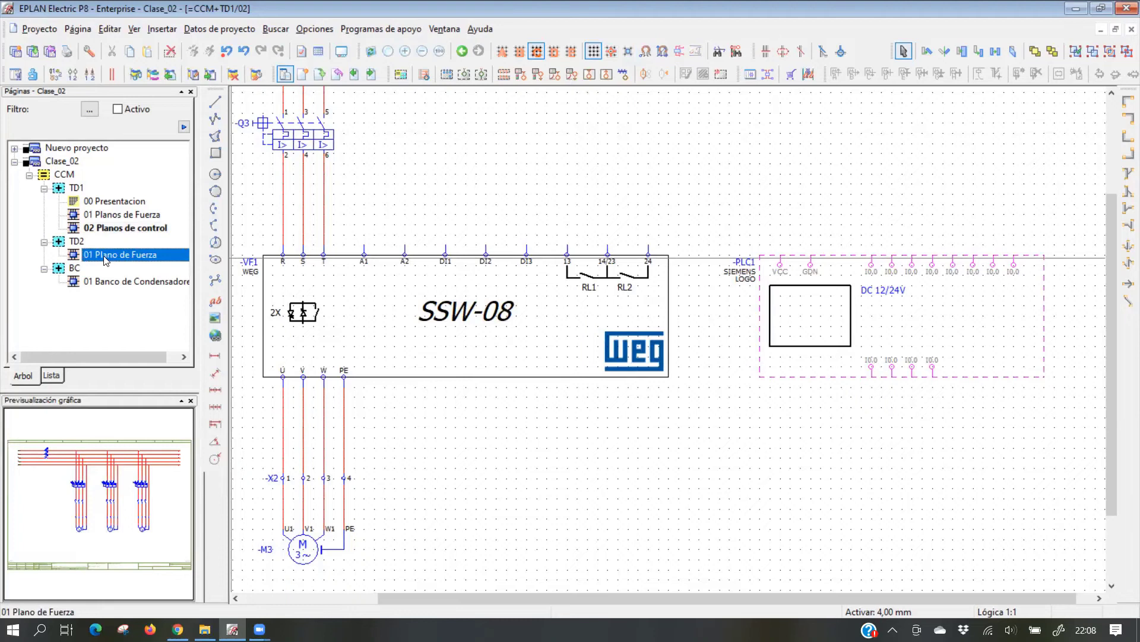
click(108, 283)
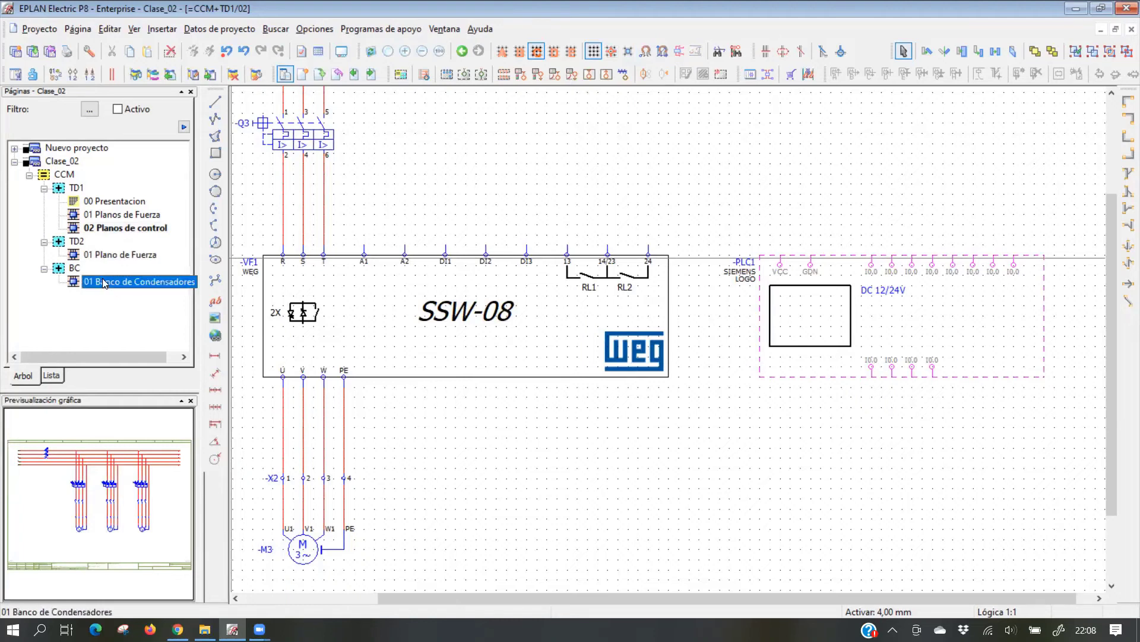
double_click(118, 254)
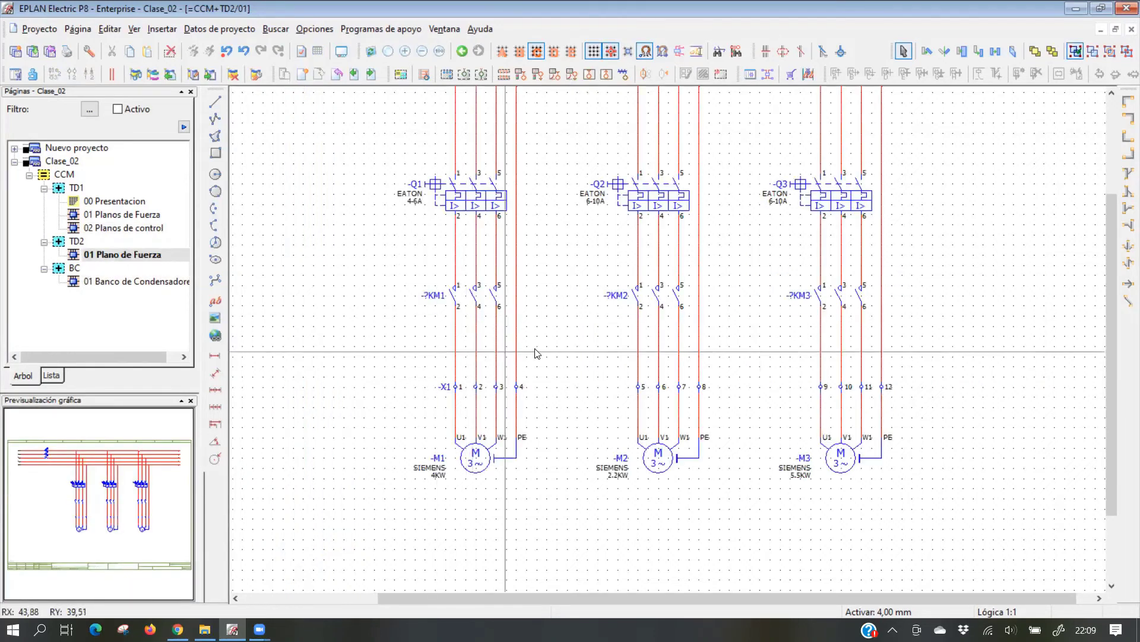
scroll(549, 306, down, 2)
scroll(541, 293, up, 2)
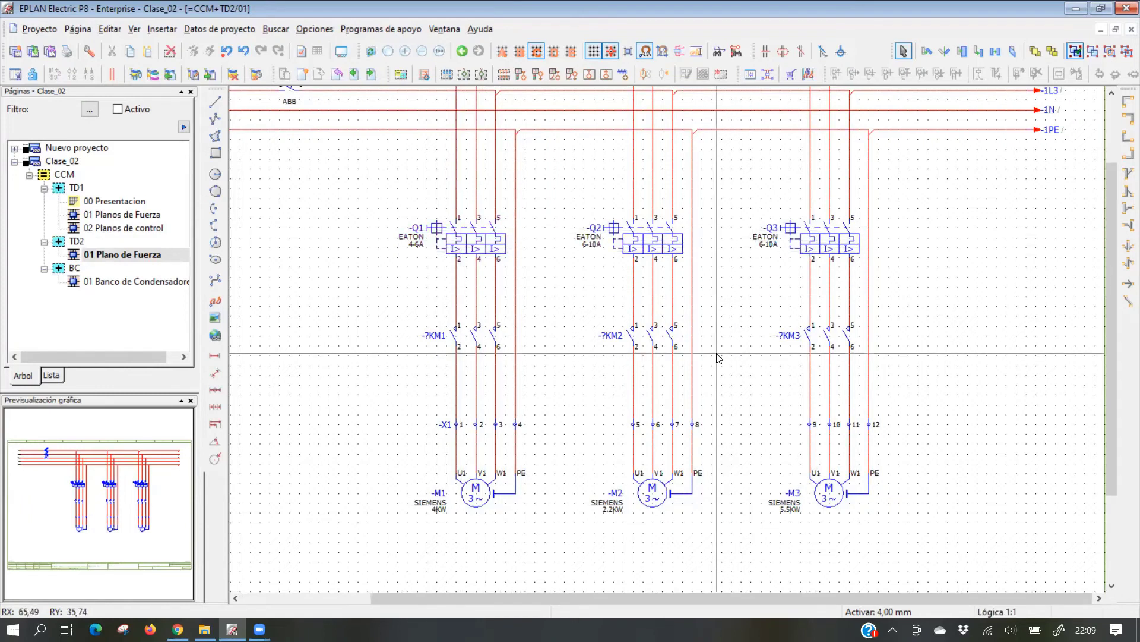
scroll(542, 375, down, 2)
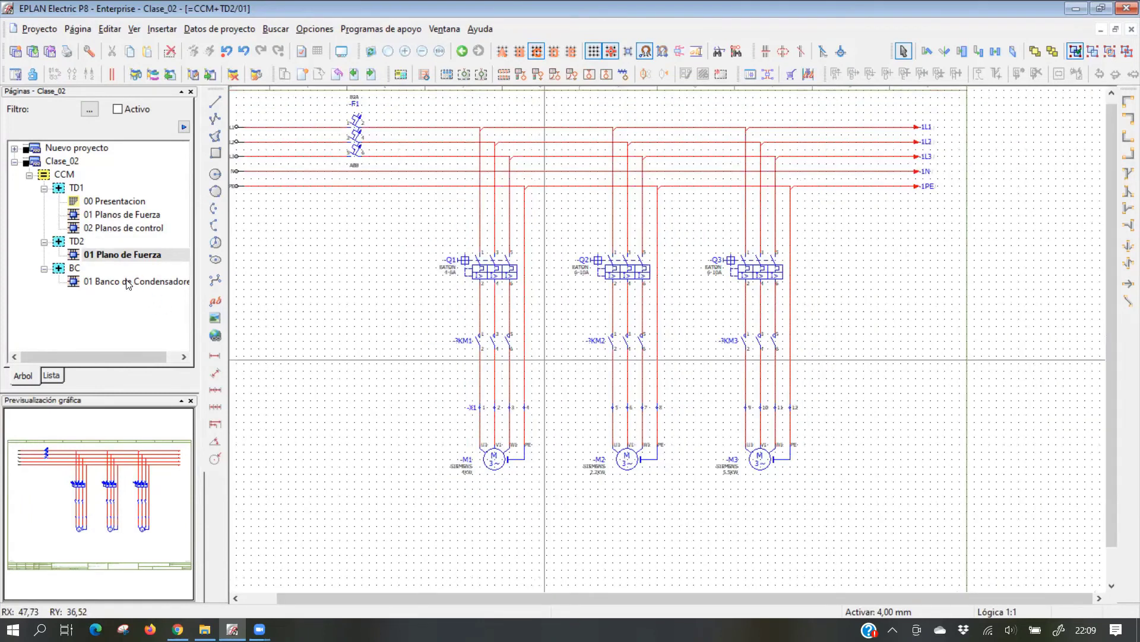
Create multipole schematic page =CCM+TD2/02 in TD2 with the description Plano de CONTROL
right_click(106, 256)
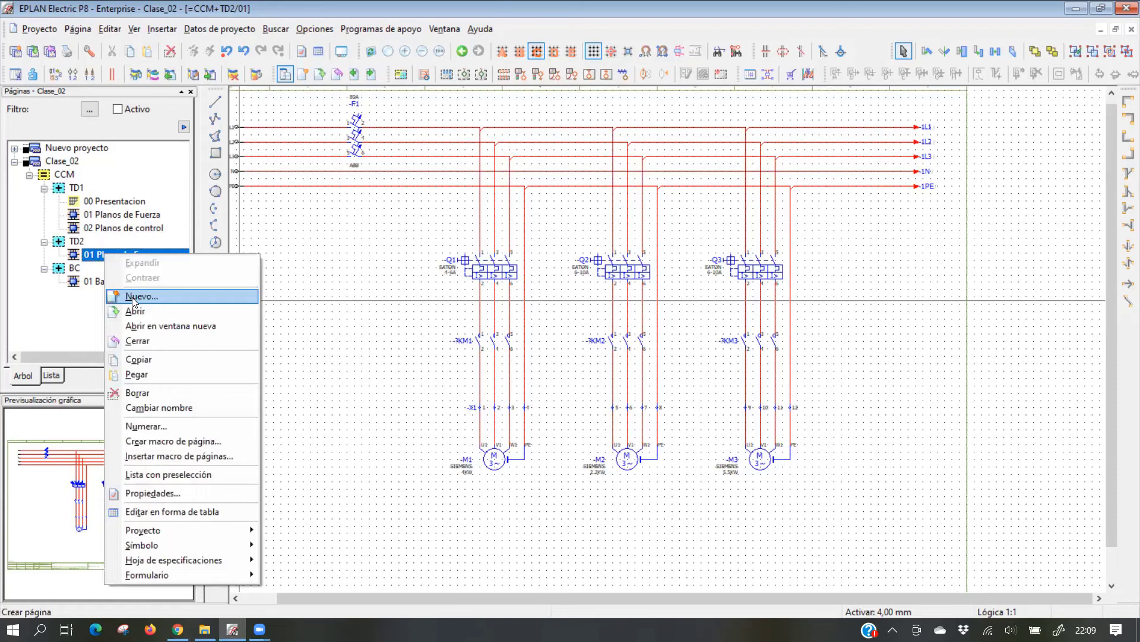
click(133, 297)
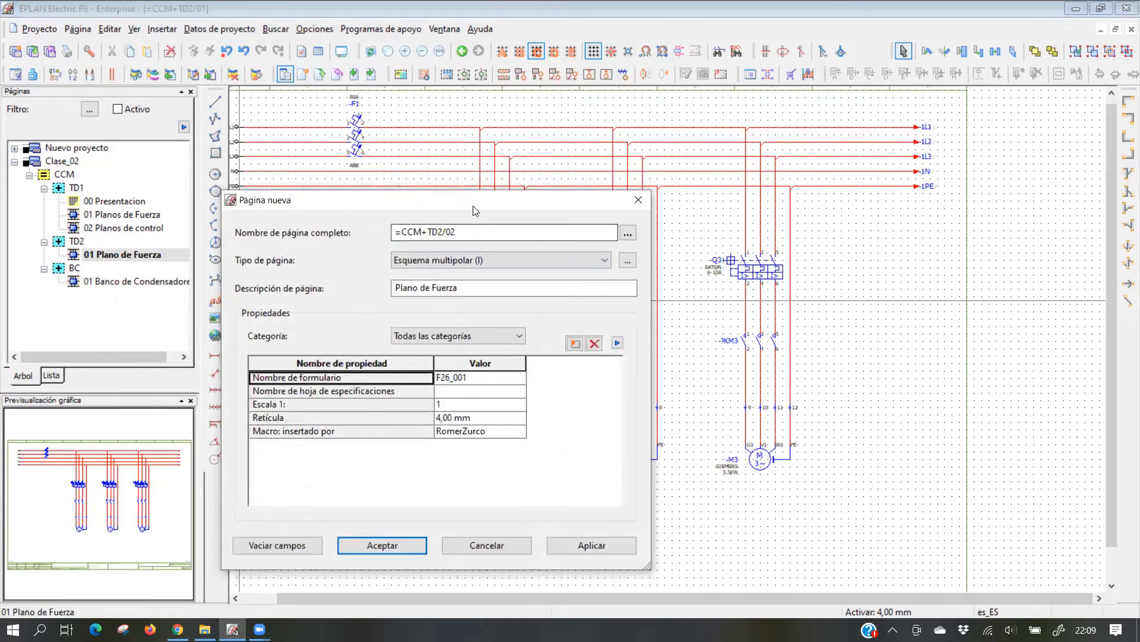
drag(475, 211, 472, 151)
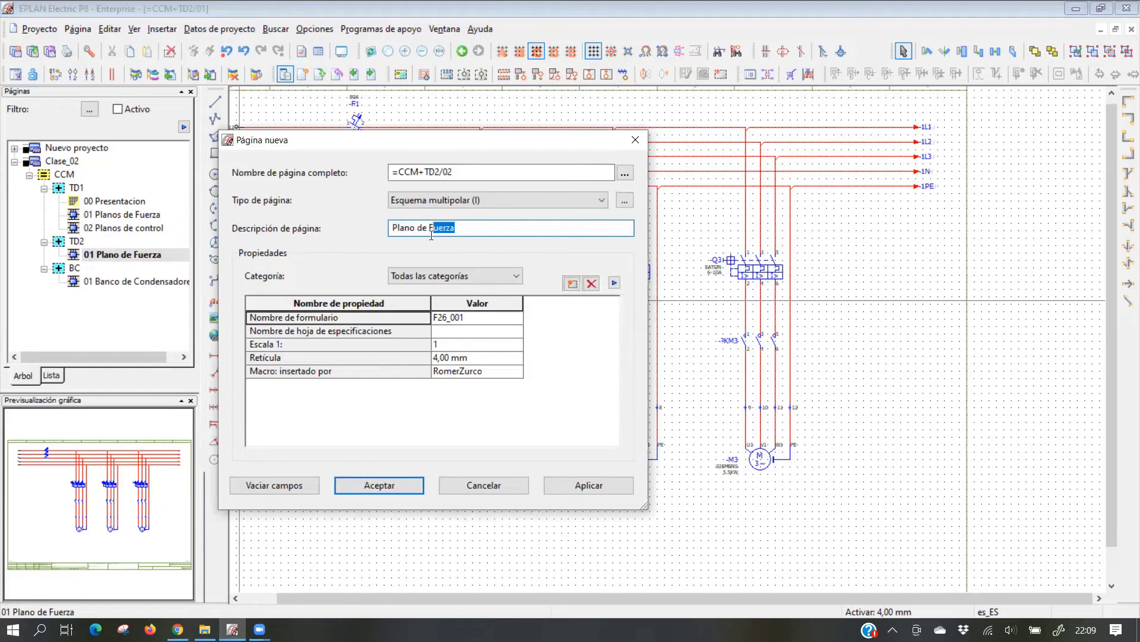
text(CON)
key(Return)
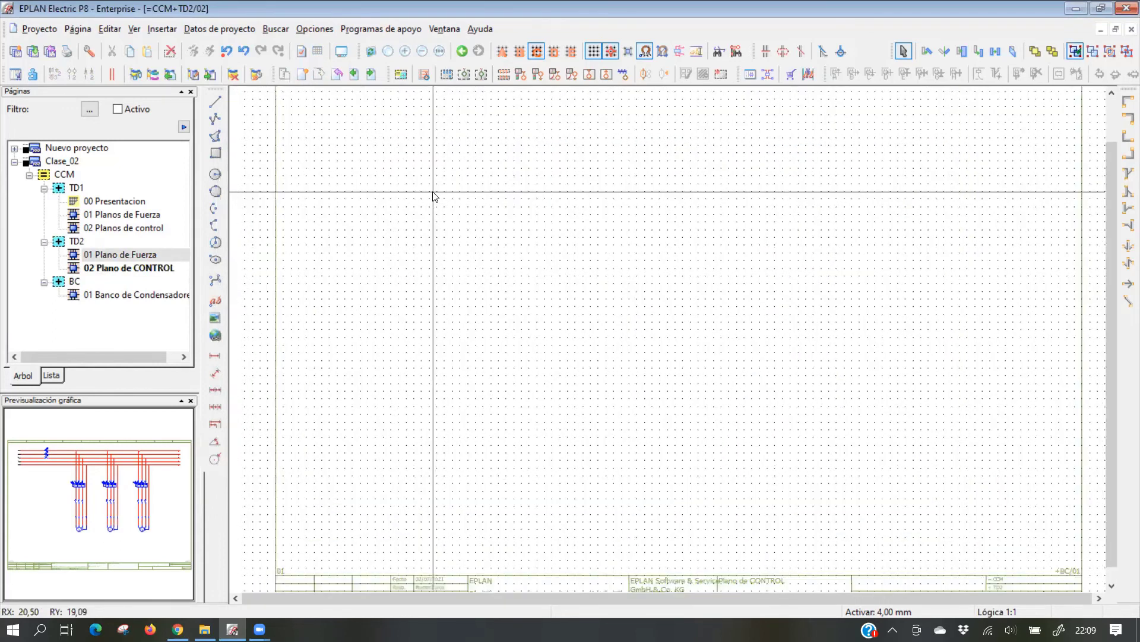
scroll(439, 194, up, 2)
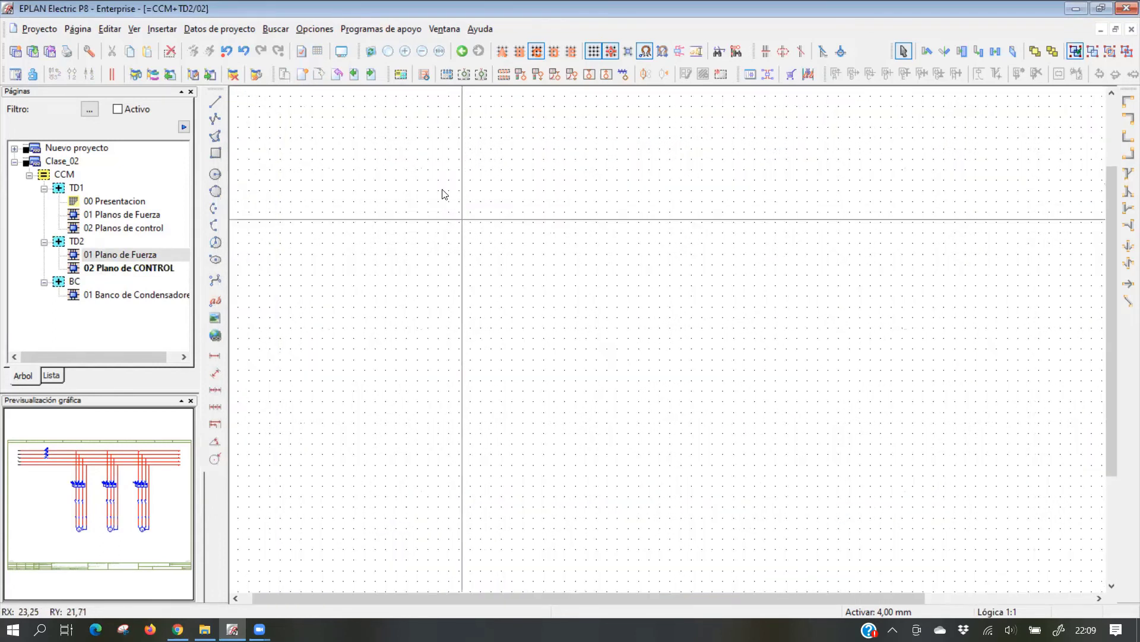
Insert a striker fuse symbol (Fusible percutor, Variante A) from Dispositivo de protección at about RX 24, RY 22, keeping its default properties
click(751, 74)
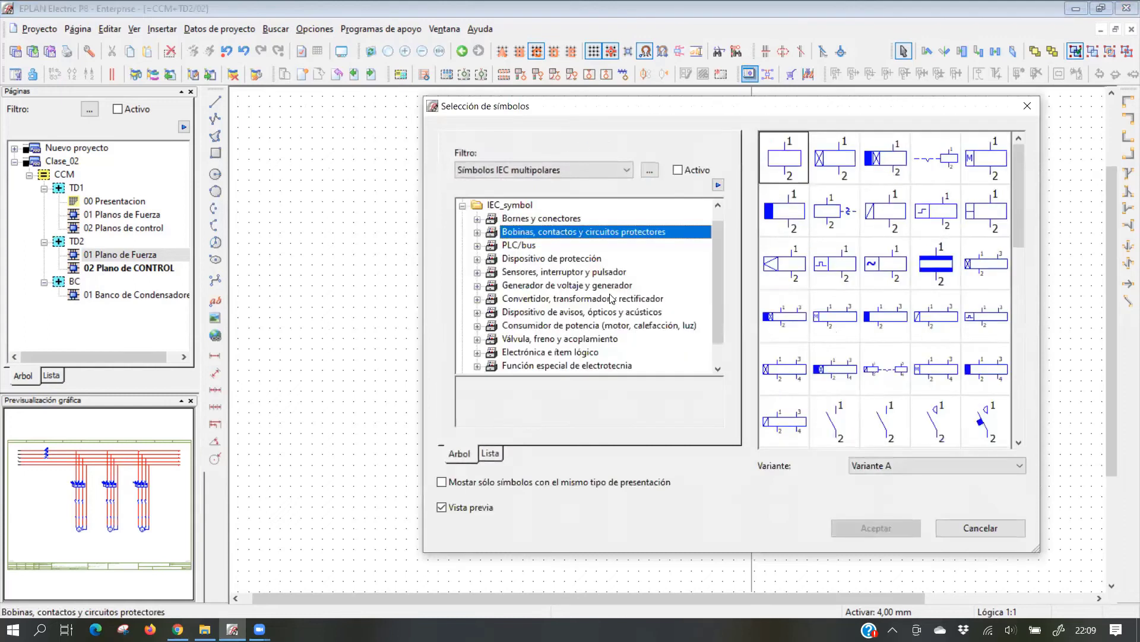
click(510, 246)
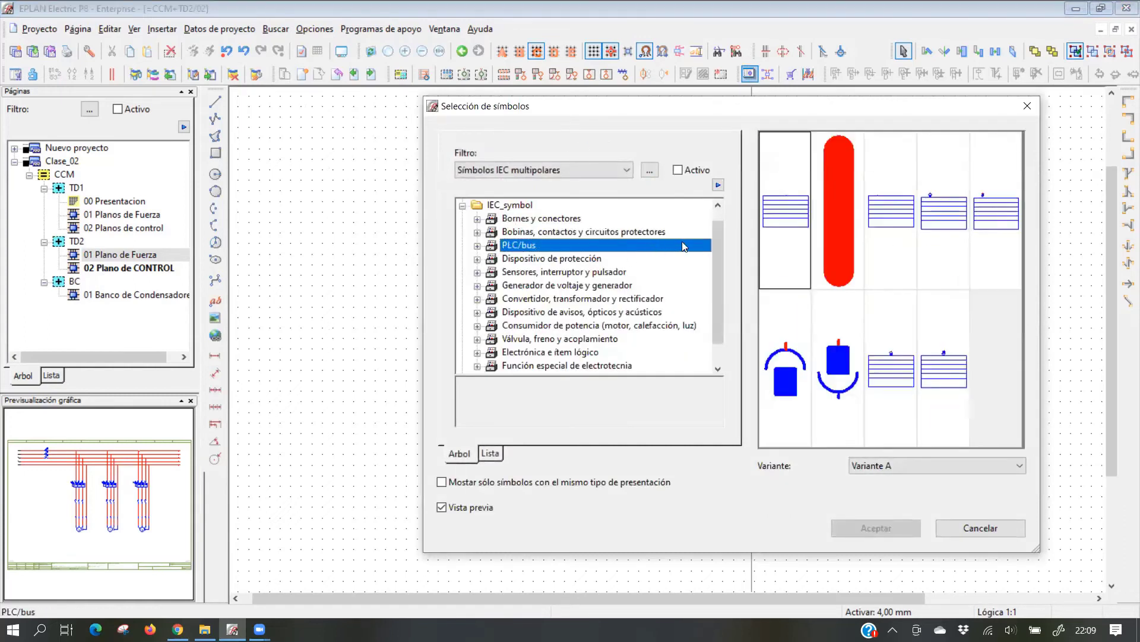
click(557, 257)
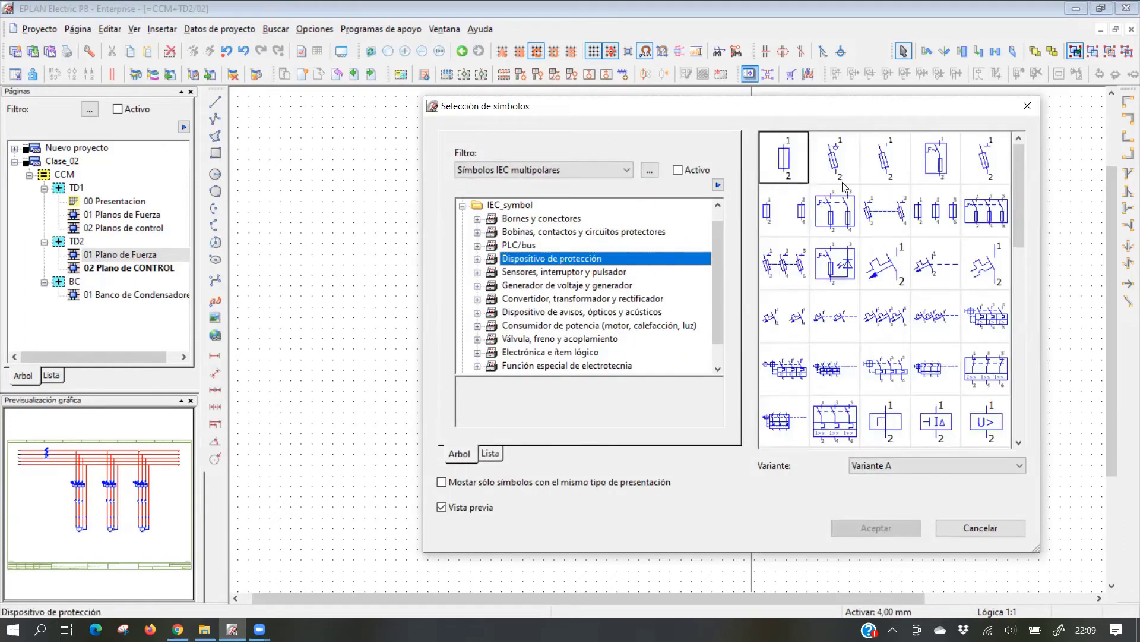
click(881, 270)
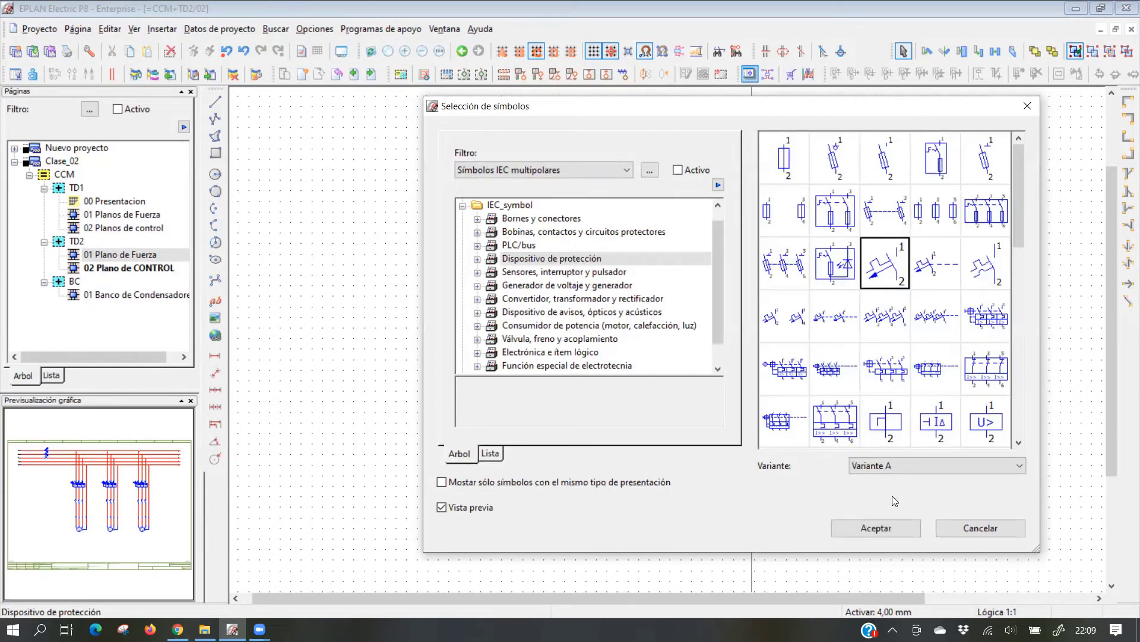
click(891, 524)
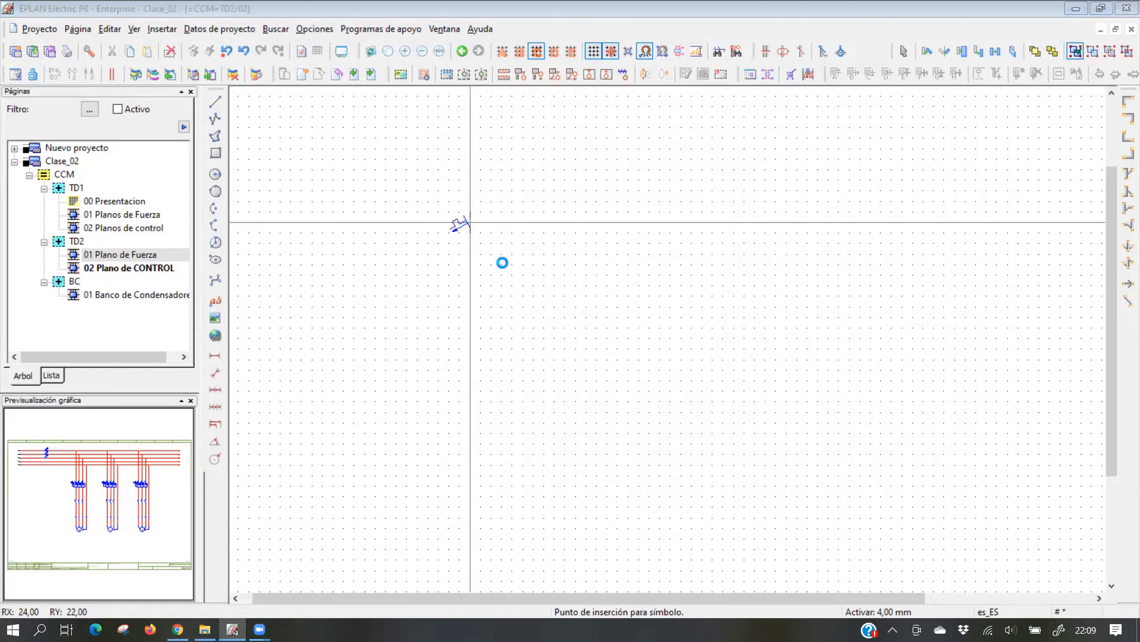
click(329, 73)
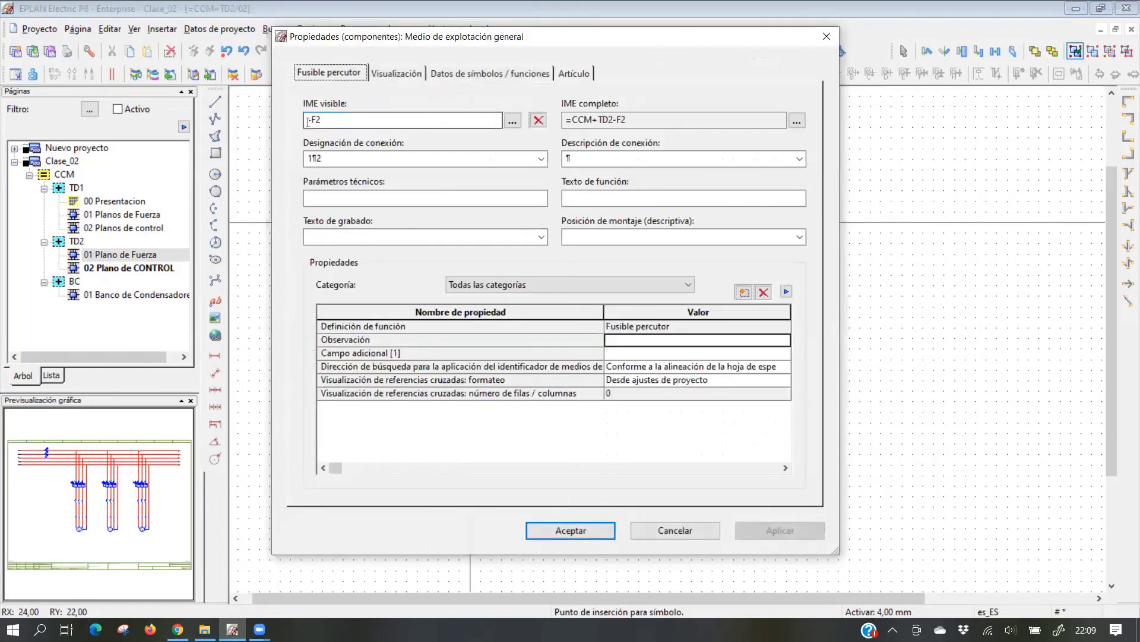
click(567, 529)
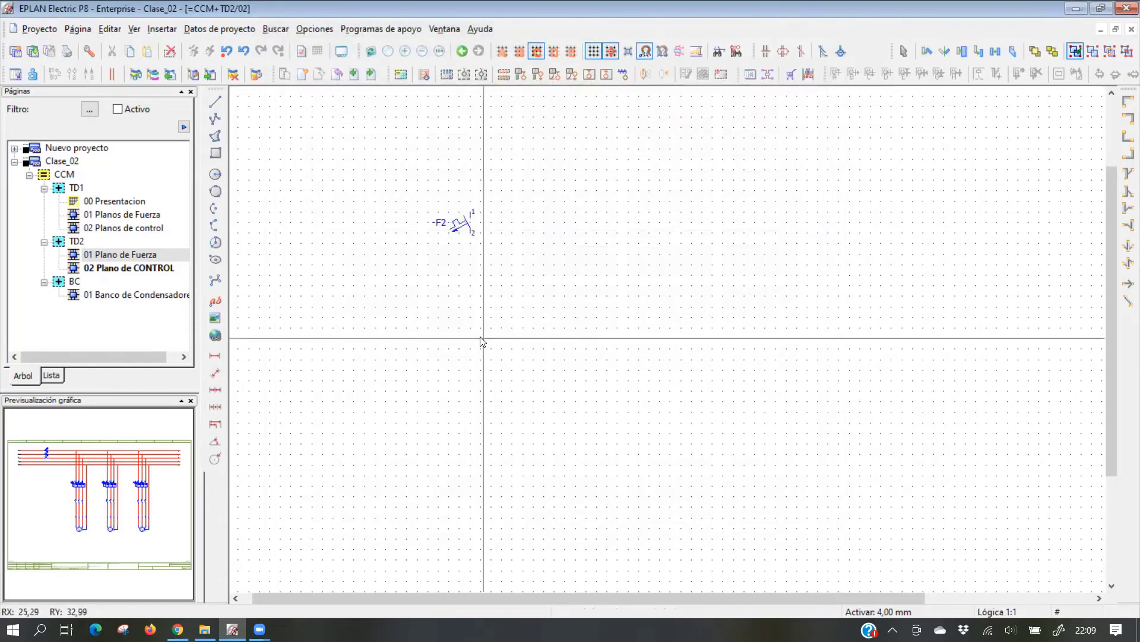
Insert a simple signal lamp from Dispositivo de avisos, ópticos y acústicos directly below the fuse at RX 24, RY 35, keeping its default properties
click(749, 74)
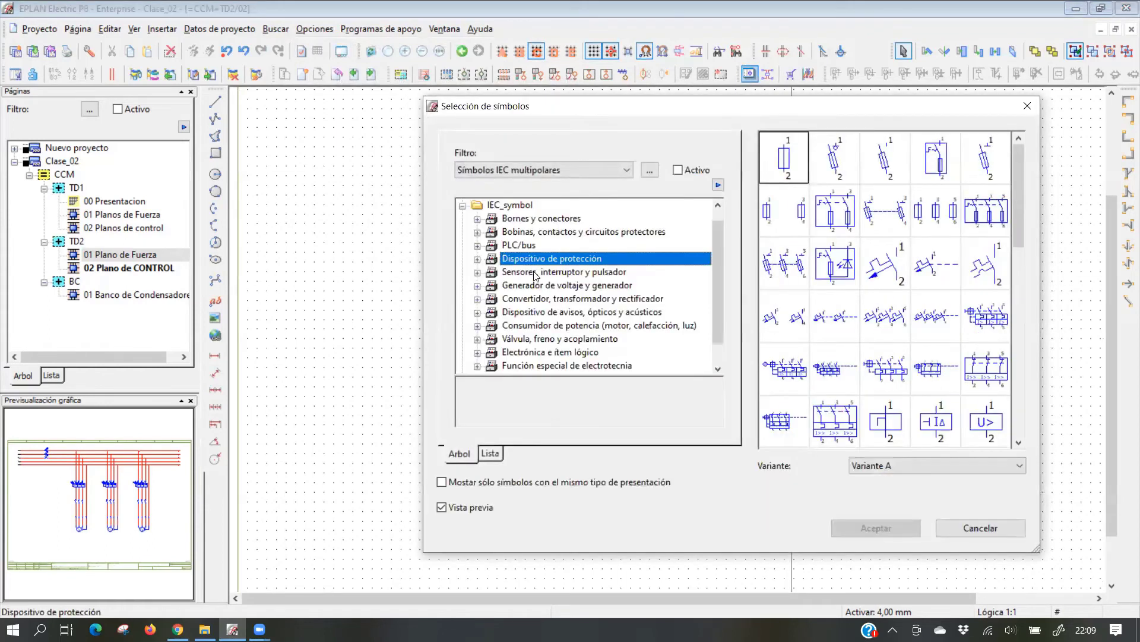
click(536, 273)
click(713, 325)
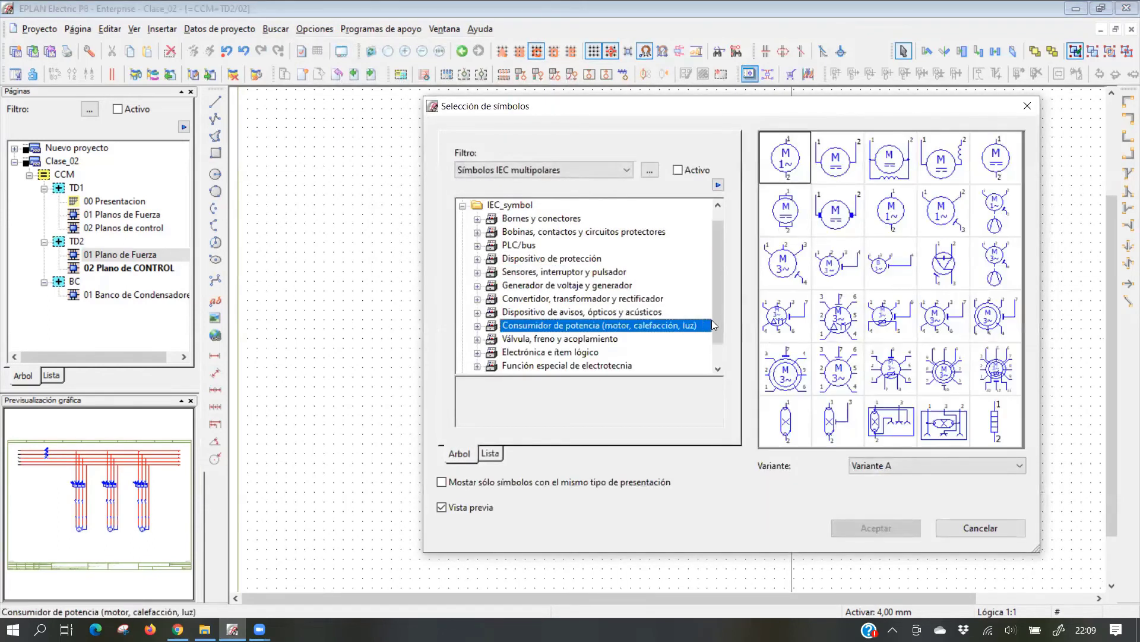
click(621, 311)
click(826, 418)
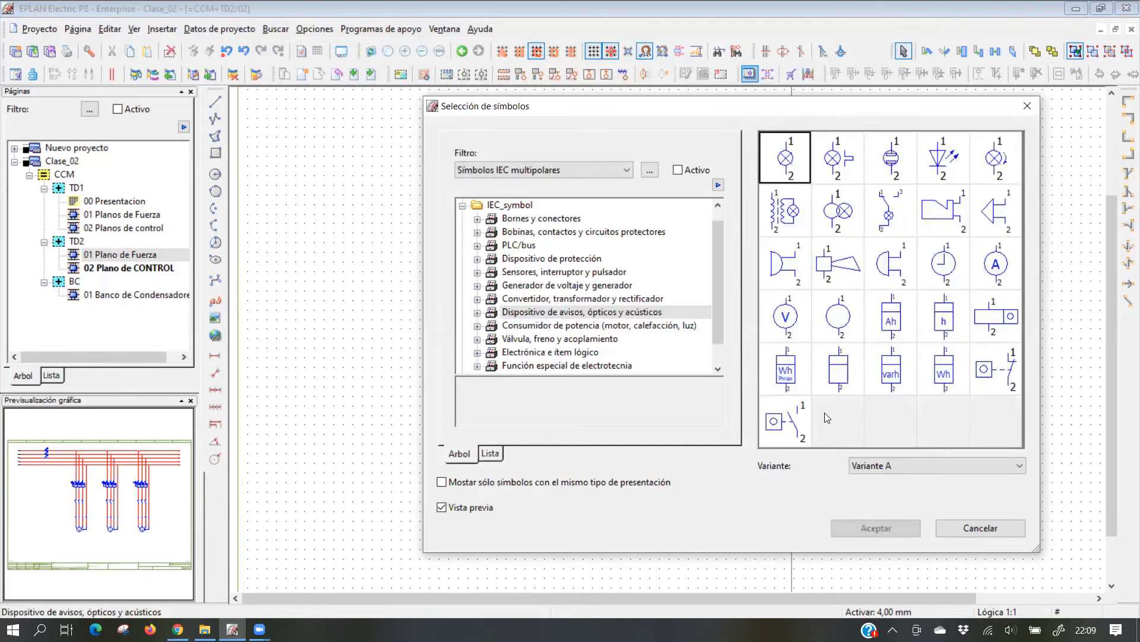
click(875, 528)
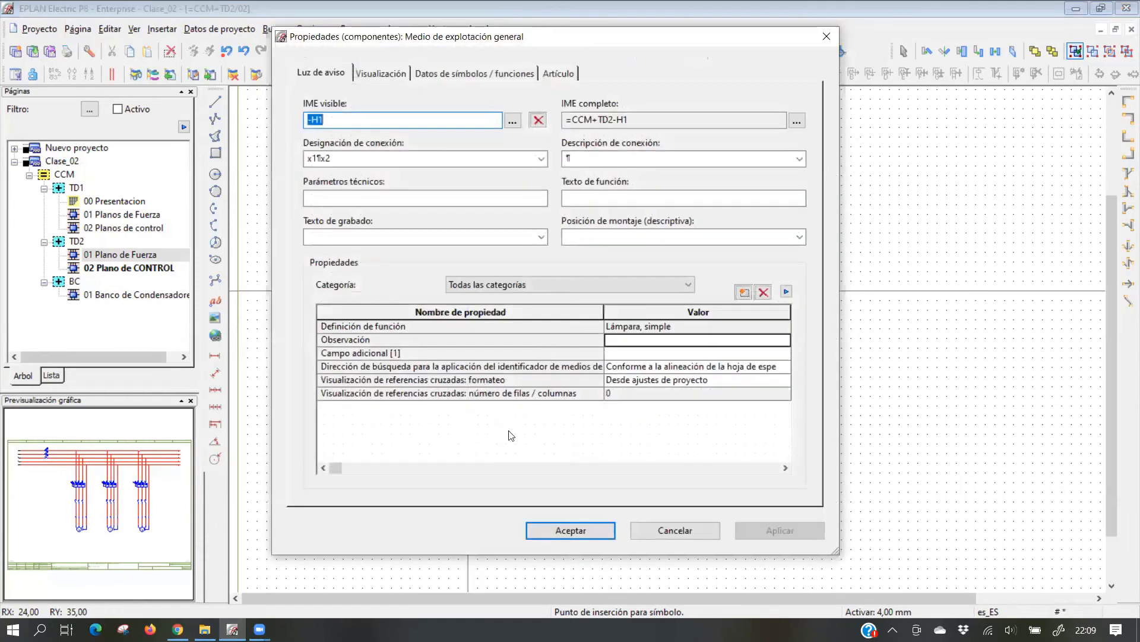
click(566, 526)
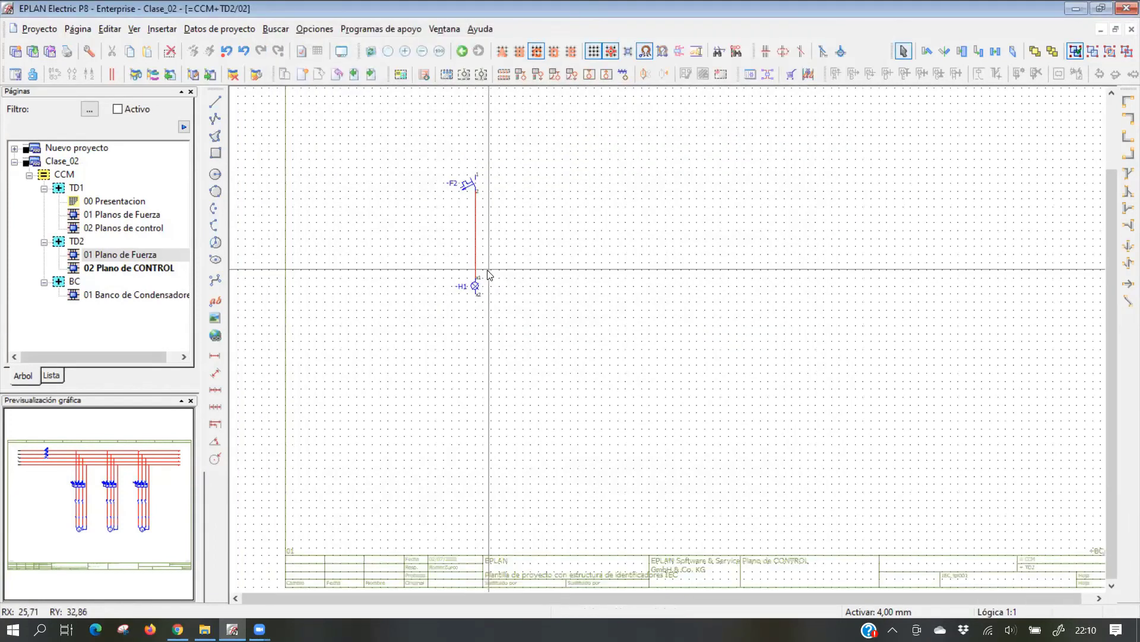
scroll(473, 277, up, 2)
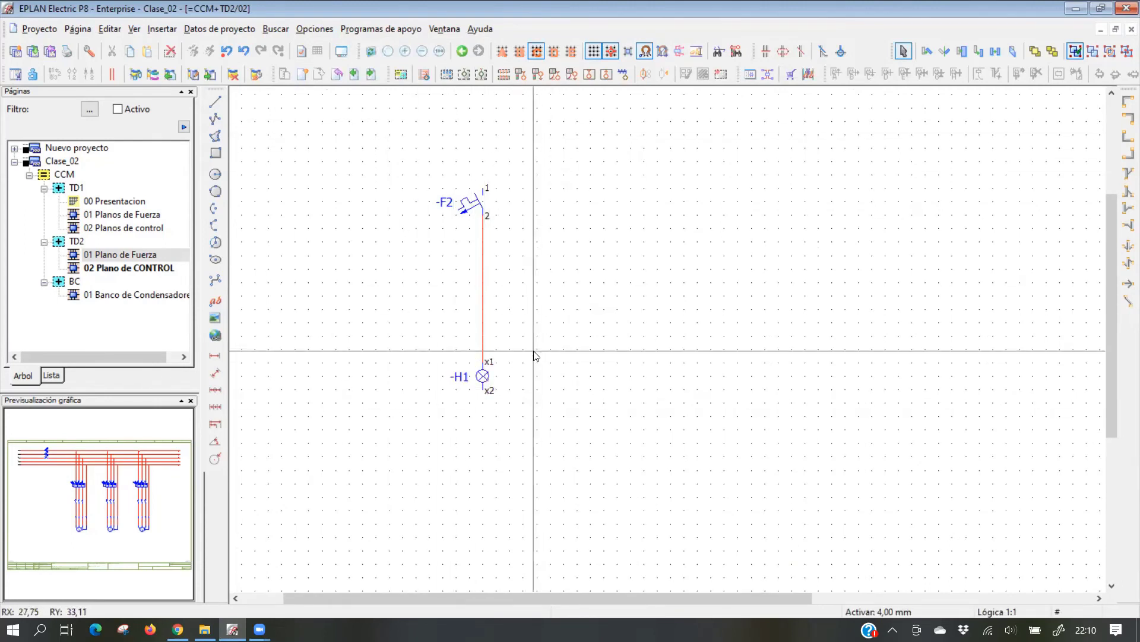
scroll(530, 351, down, 1)
middle_drag(530, 351, 481, 342)
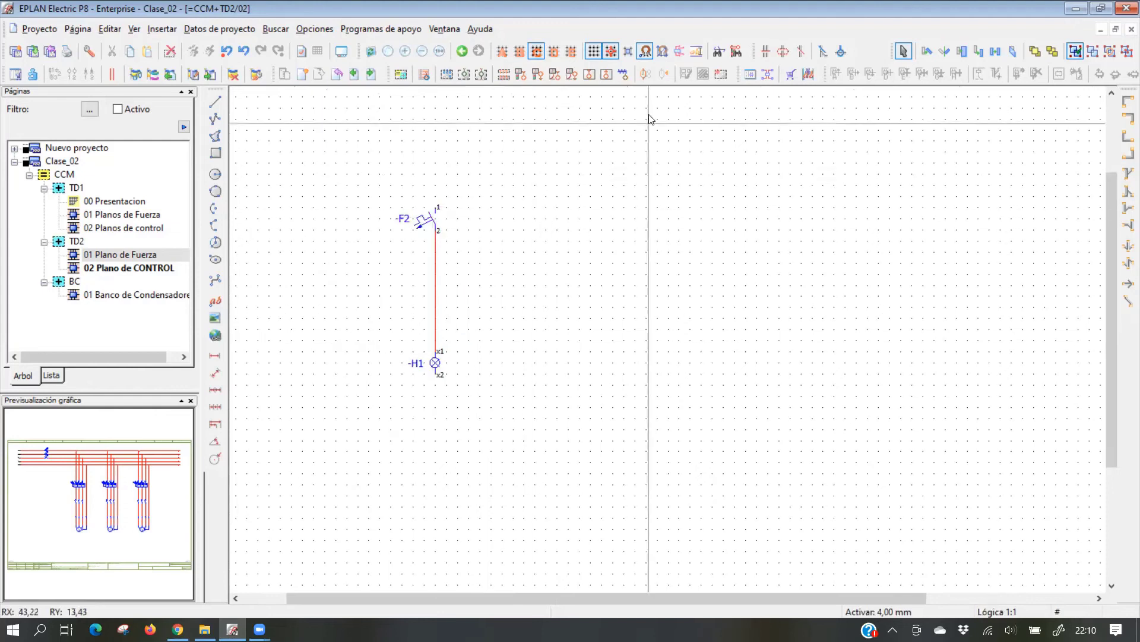
Copy fuse -F2 twice along the same row towards the right, using the Numerar insertion mode
click(432, 219)
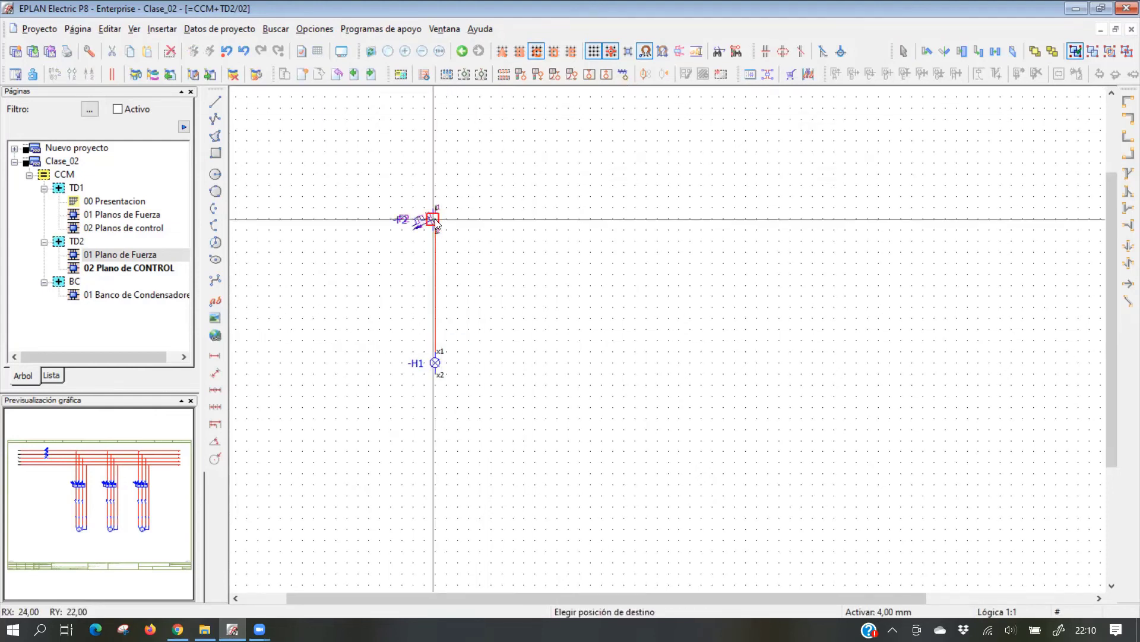
click(580, 220)
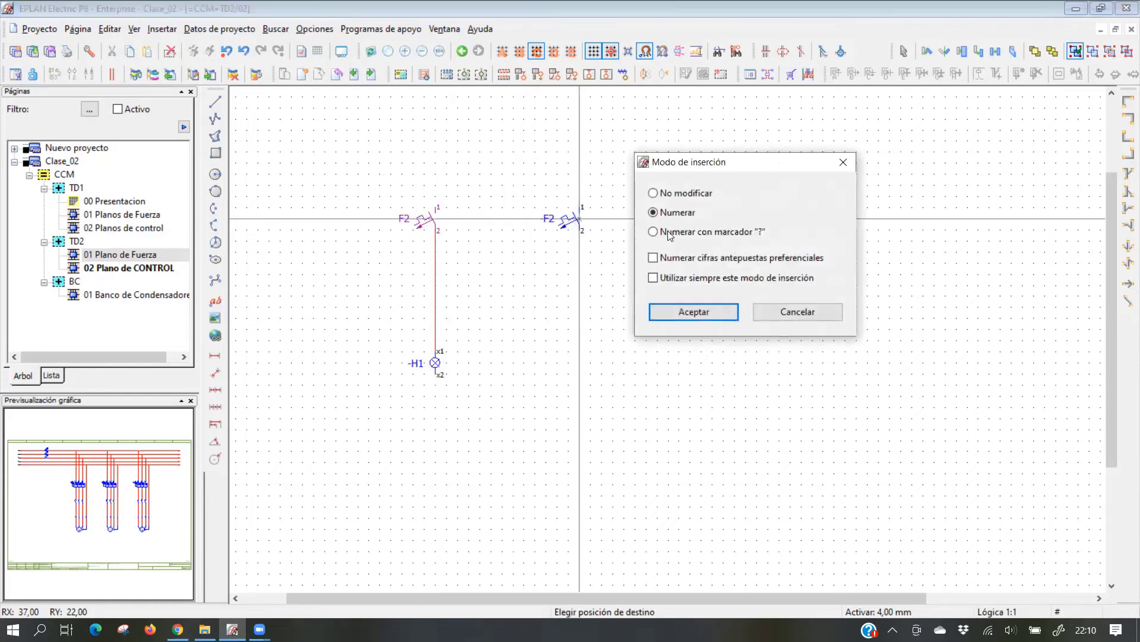
click(694, 312)
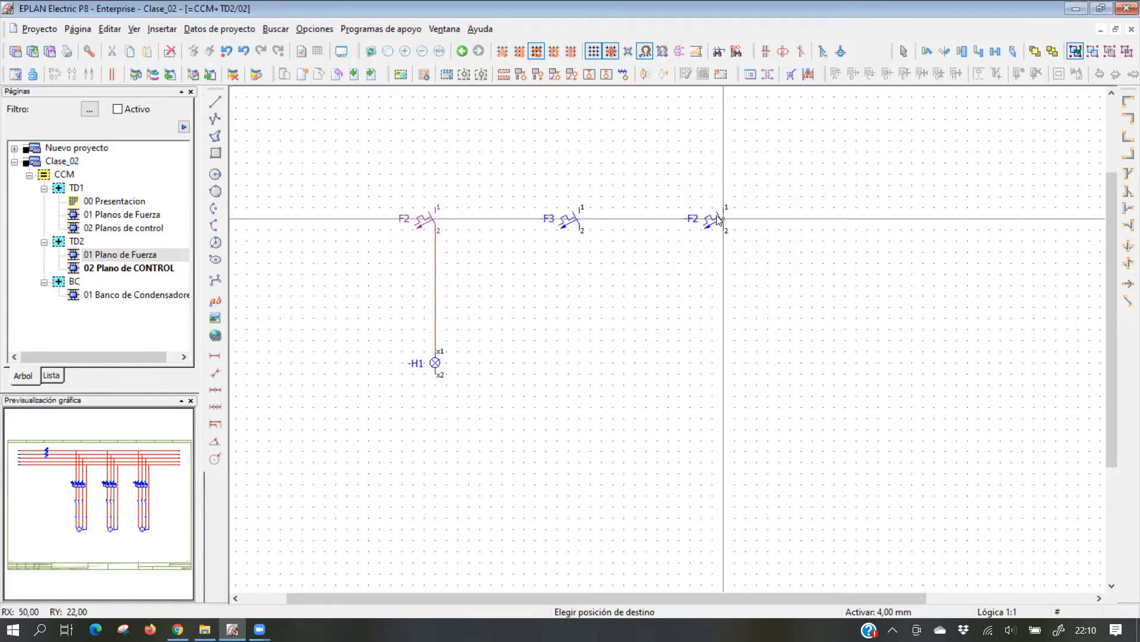
click(712, 219)
key(Escape)
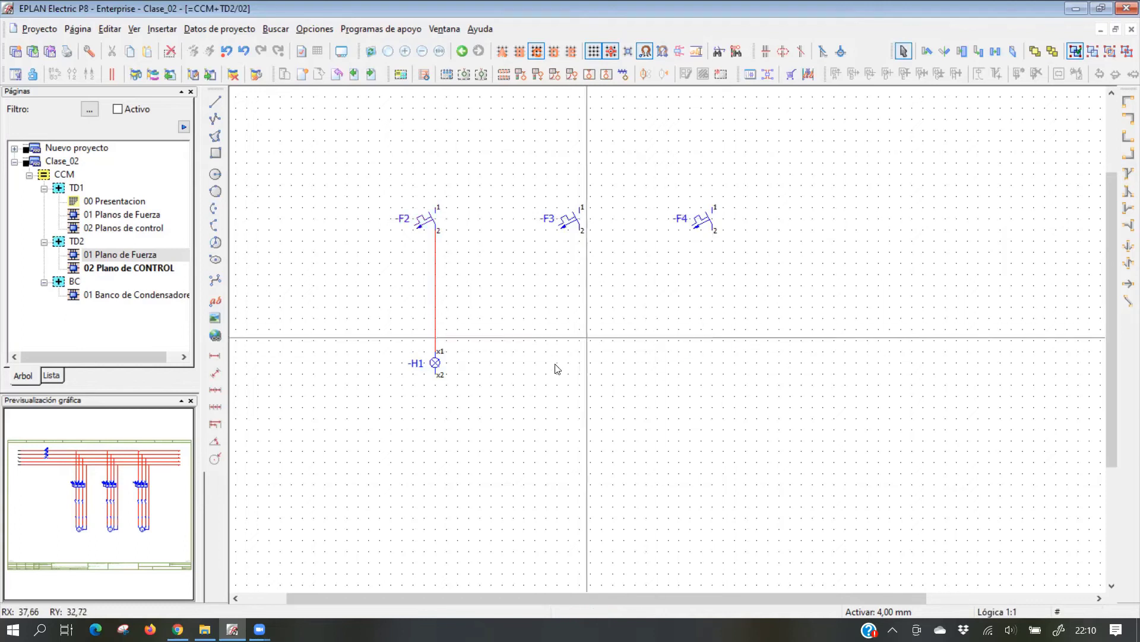
Insert the horn symbol from Dispositivo de avisos, ópticos y acústicos directly below fuse -F3 at RX 37, RY 35, keeping its default properties
scroll(509, 341, up, 1)
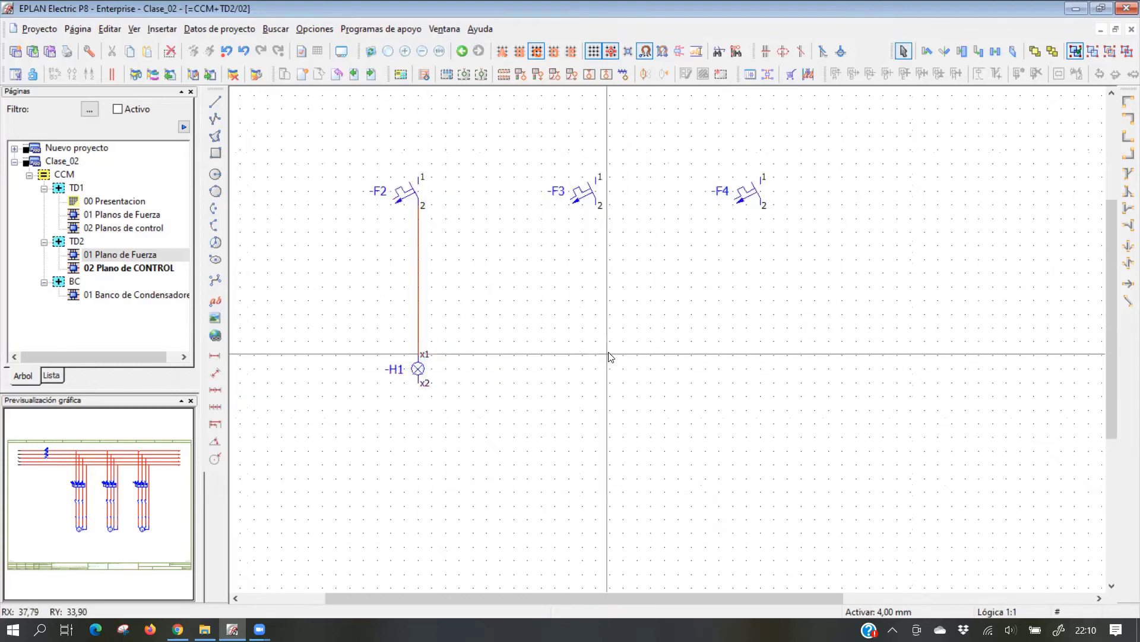
right_click(726, 248)
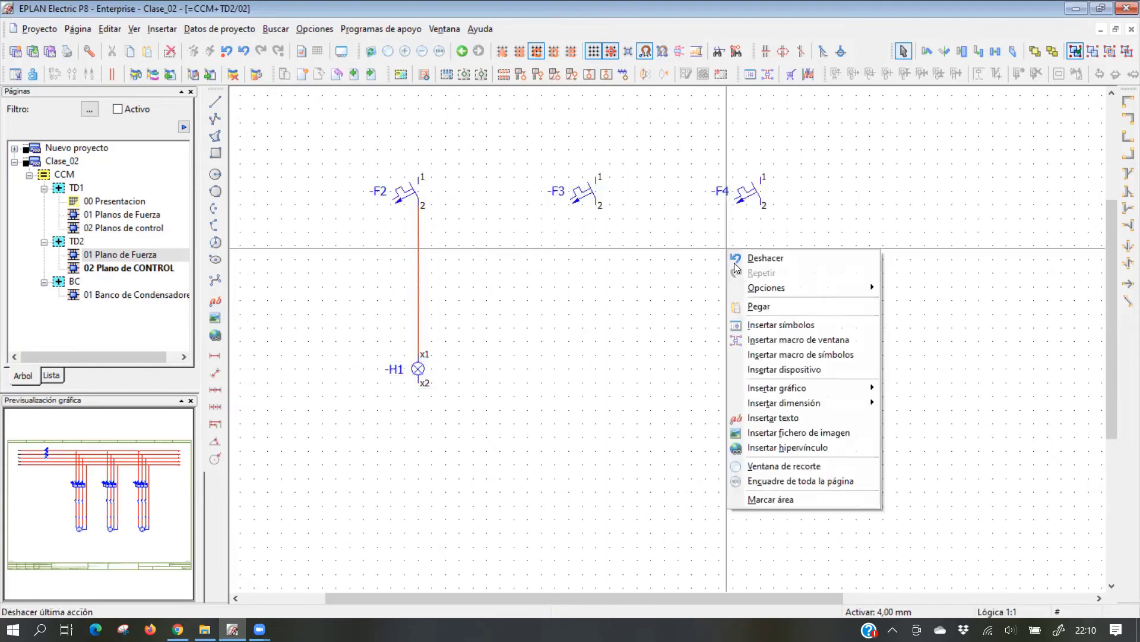
click(768, 326)
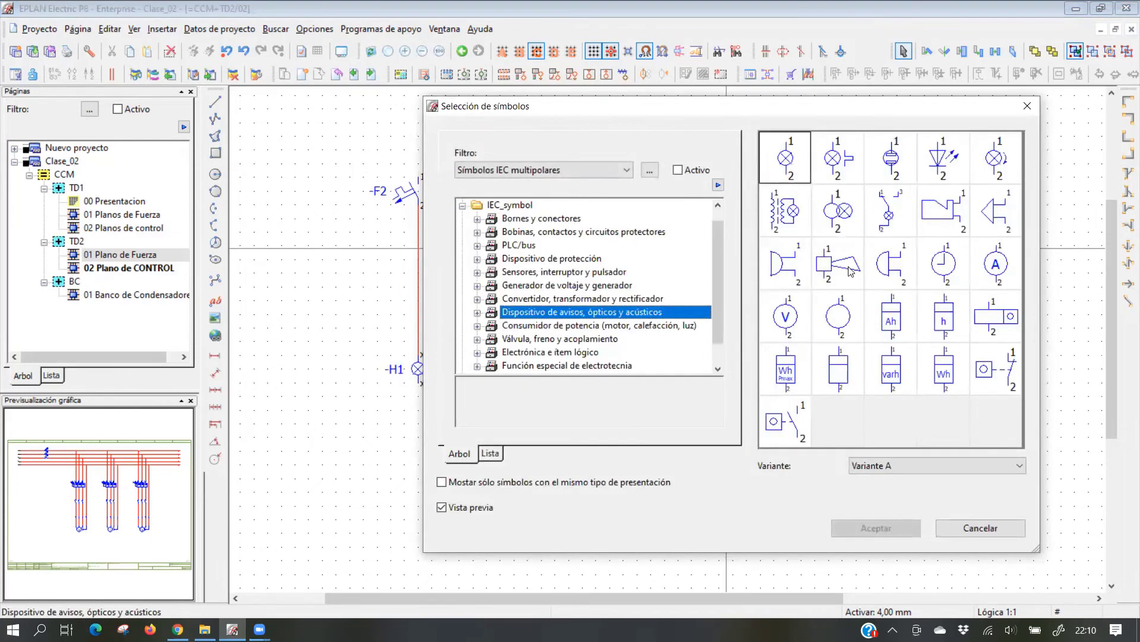
click(837, 275)
click(889, 528)
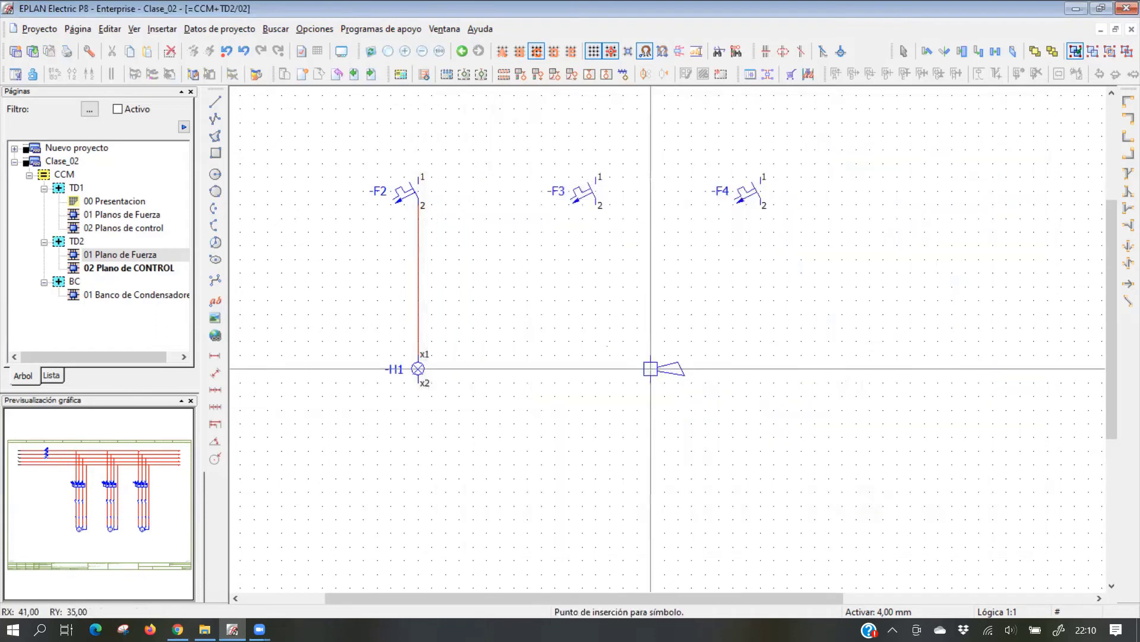
click(596, 369)
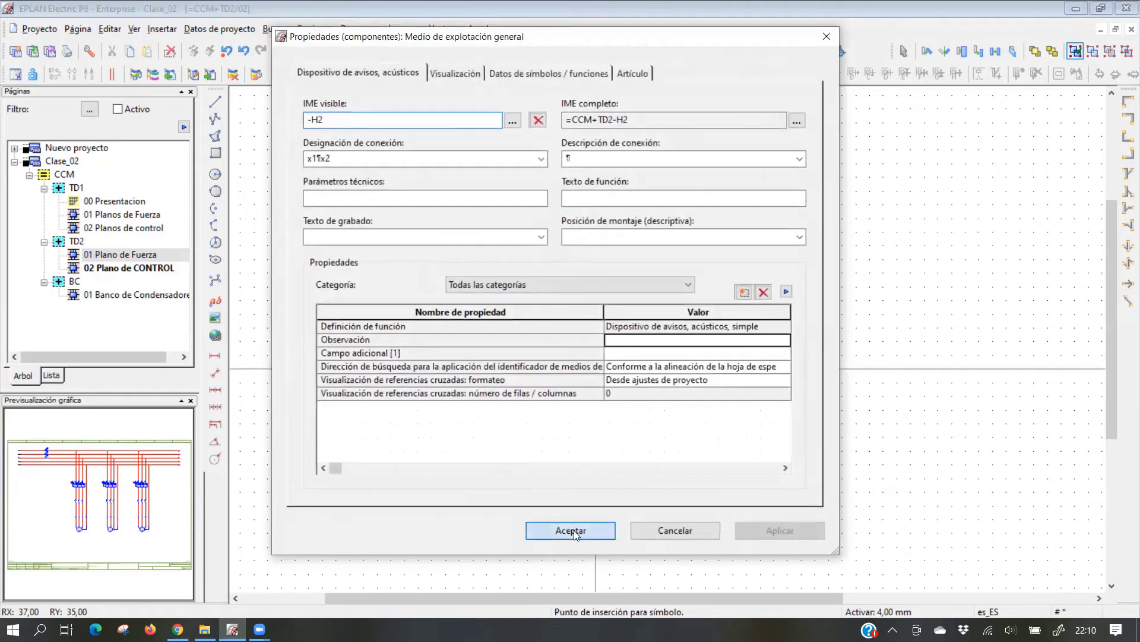
click(571, 531)
key(Escape)
Insert the LED symbol from Dispositivo de avisos, ópticos y acústicos directly below fuse -F4 at RX 49, RY 35, keeping its default properties
right_click(760, 369)
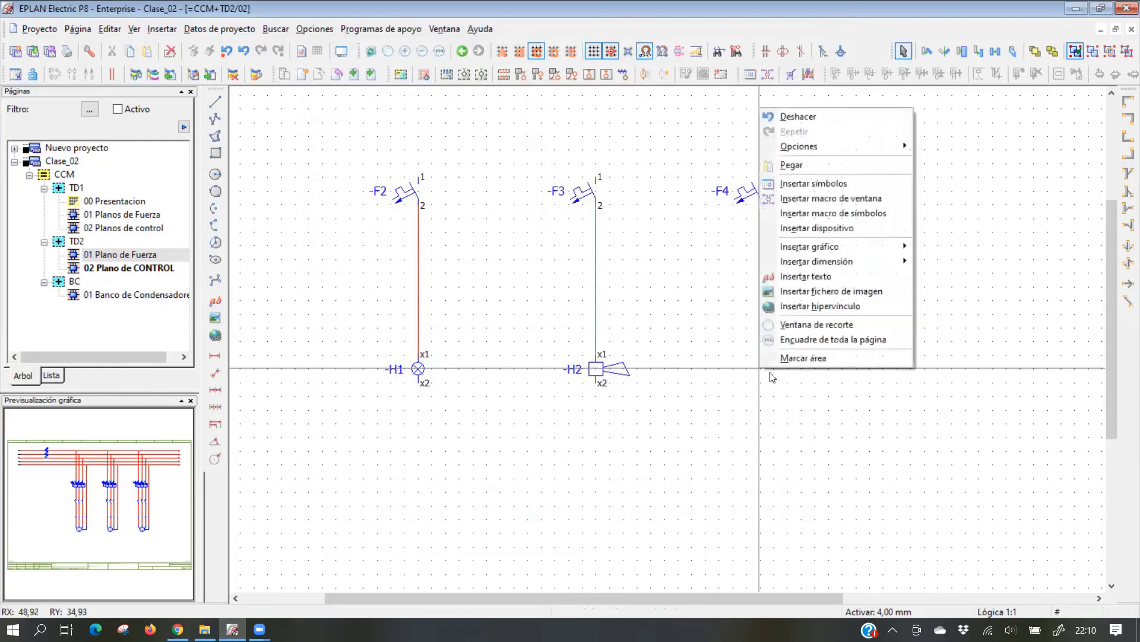
click(814, 184)
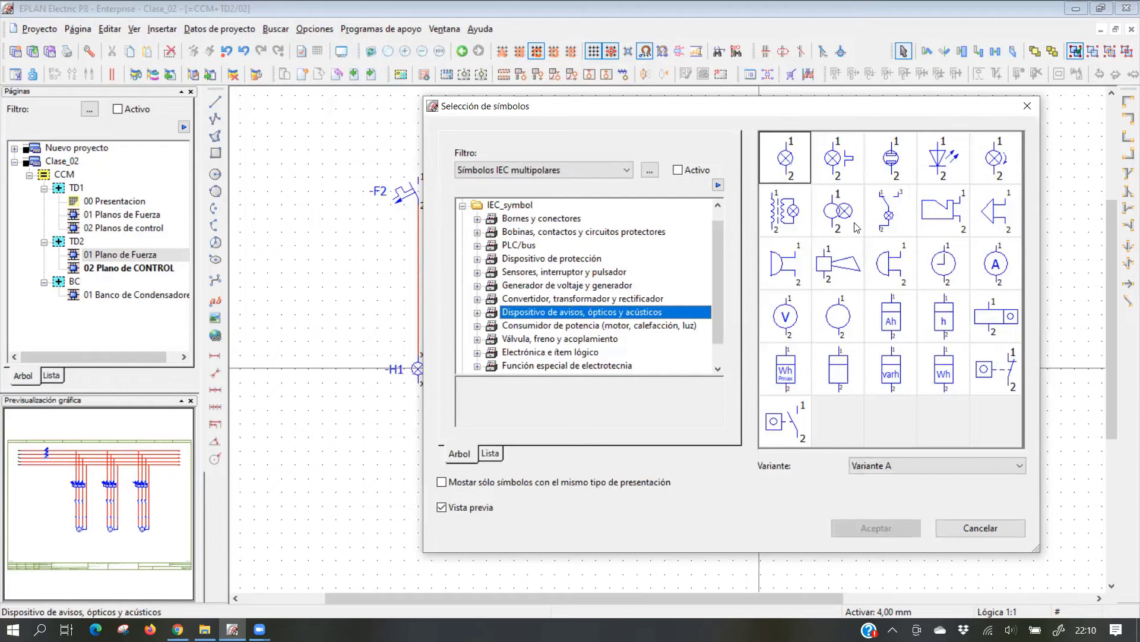
click(944, 166)
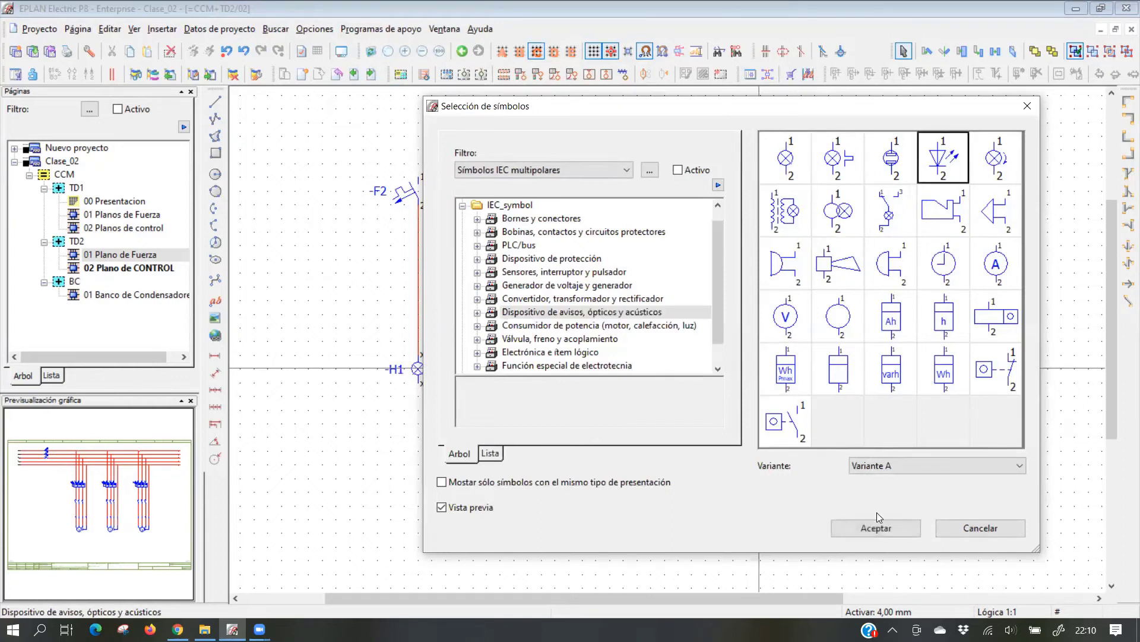
click(876, 528)
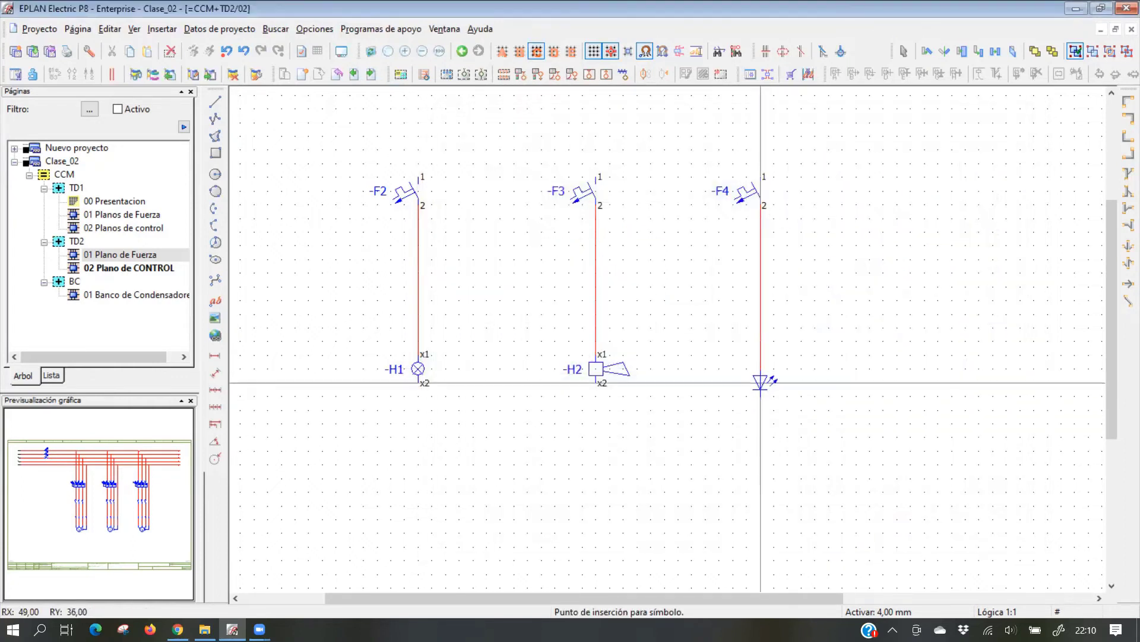
click(760, 369)
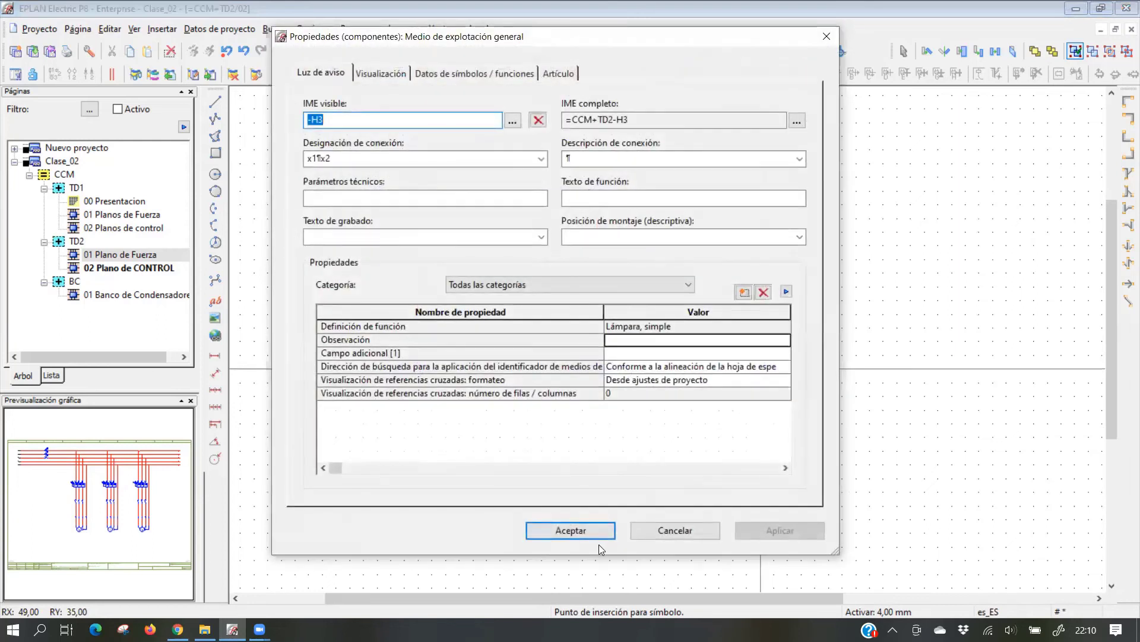
click(572, 532)
scroll(790, 419, down, 3)
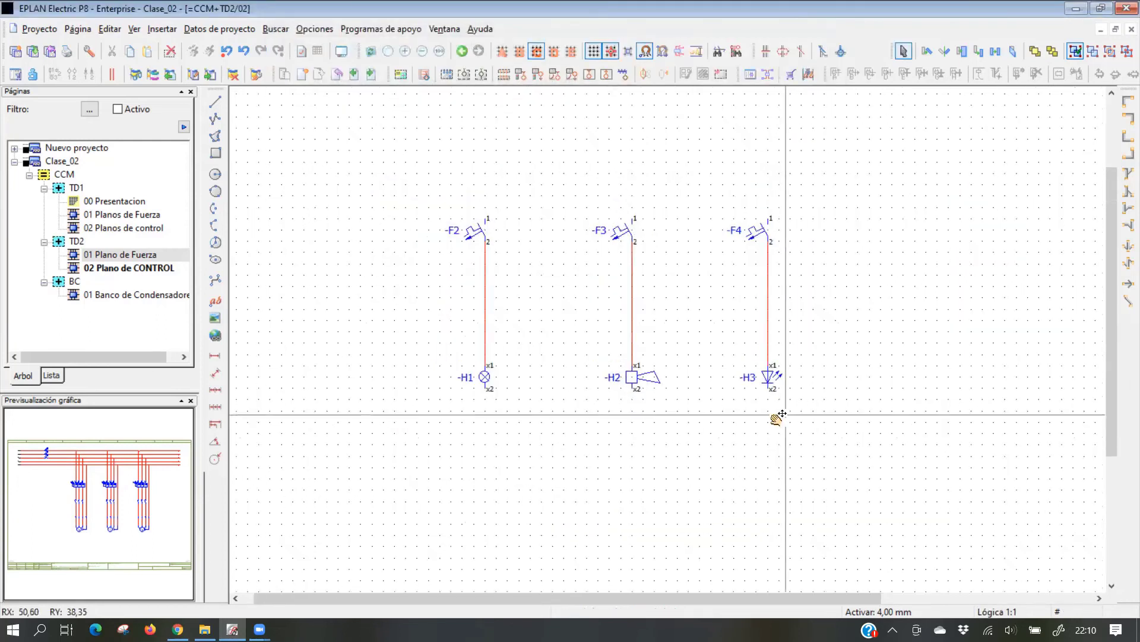
key(Escape)
scroll(476, 334, up, 1)
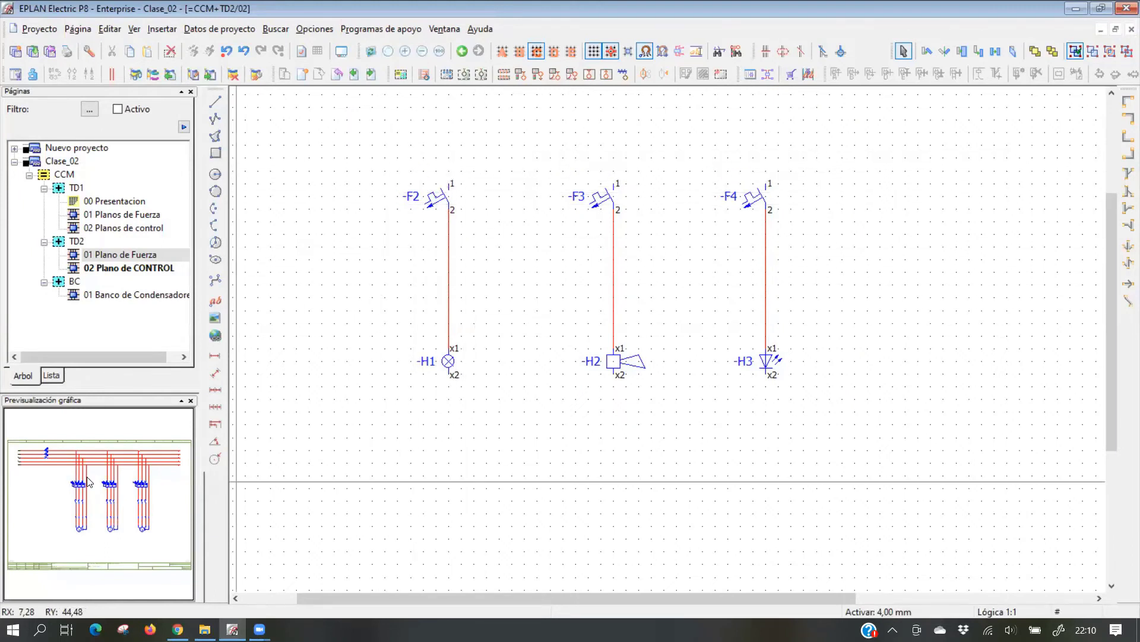
Open TD2 page 01 Plano de Fuerza and examine the three motor branches with their breakers, contactors, terminals and motors
double_click(103, 258)
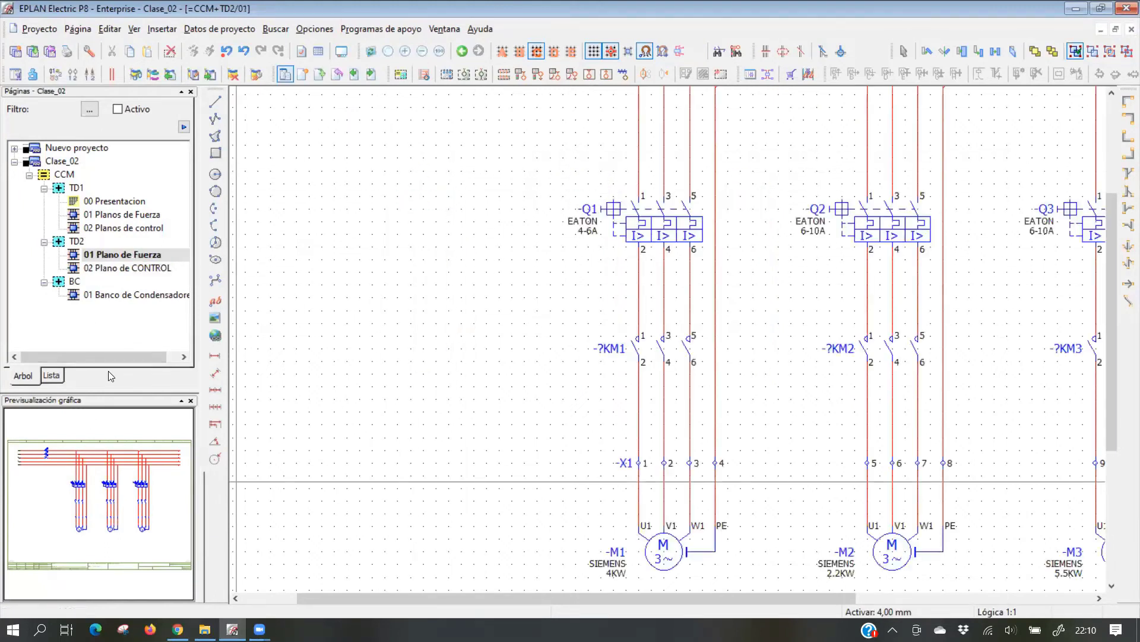
scroll(705, 352, down, 3)
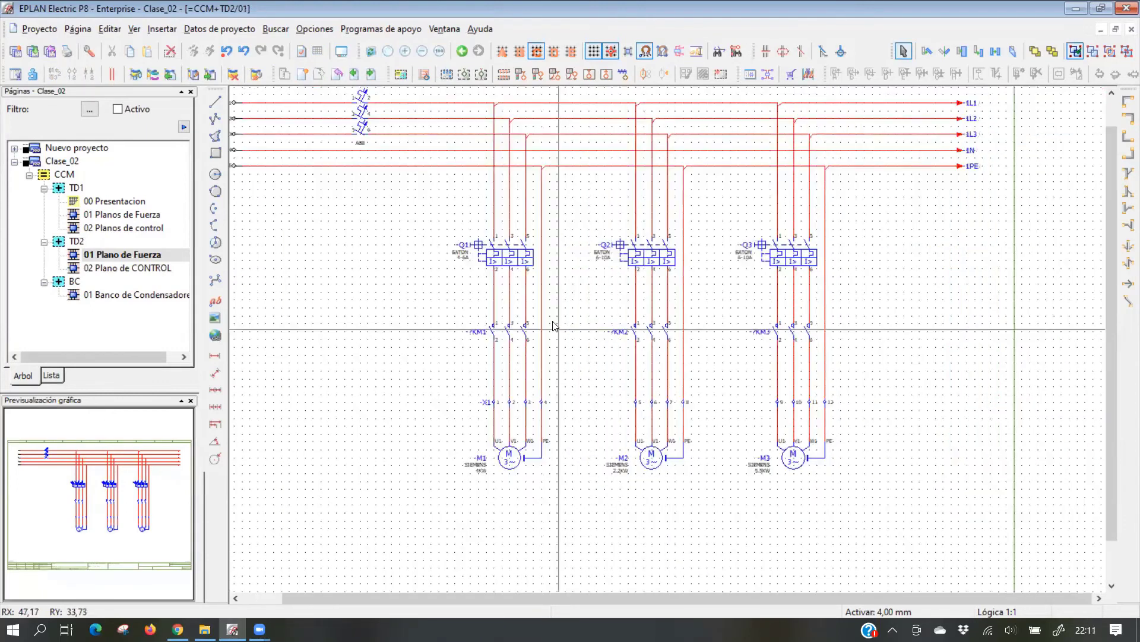
drag(450, 95, 574, 506)
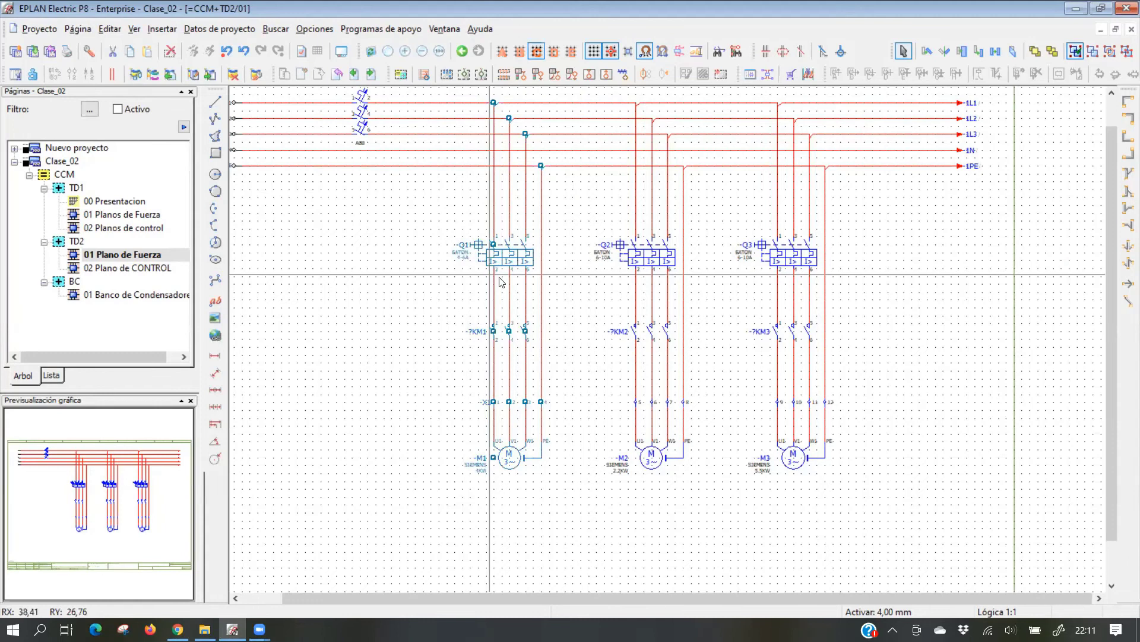
scroll(475, 279, up, 3)
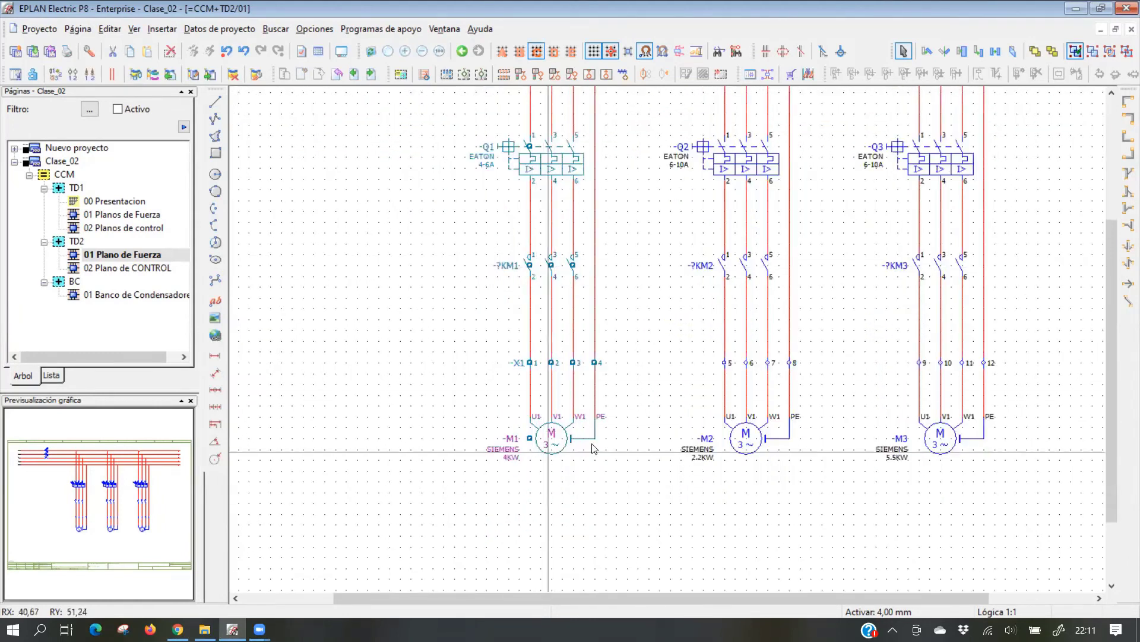
middle_drag(618, 401, 611, 375)
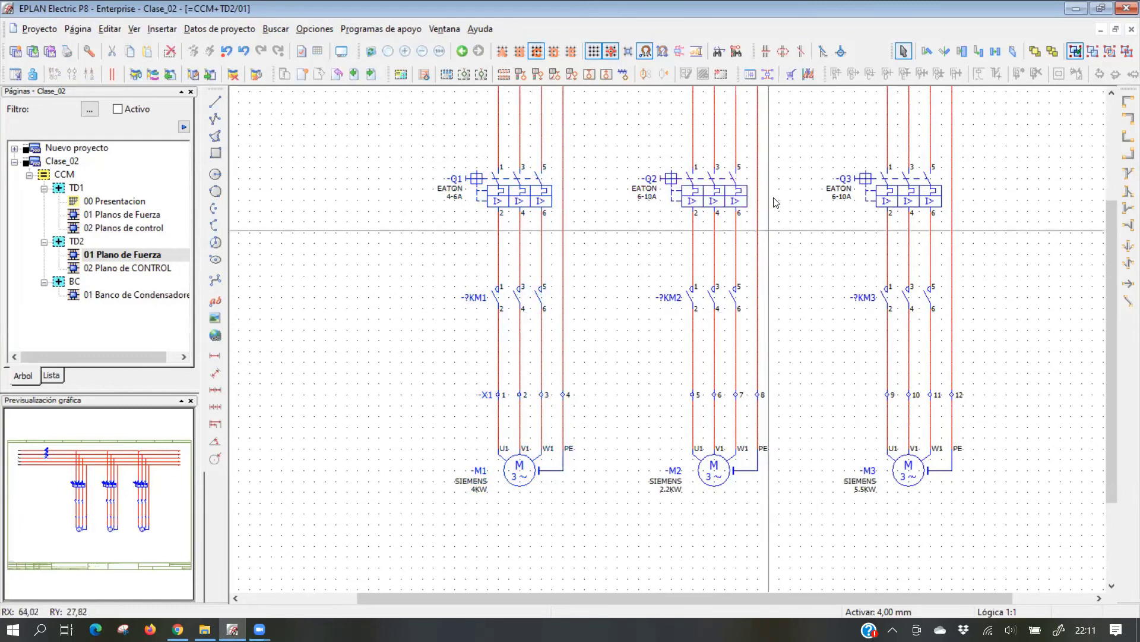
middle_drag(728, 224, 703, 250)
middle_drag(652, 150, 625, 168)
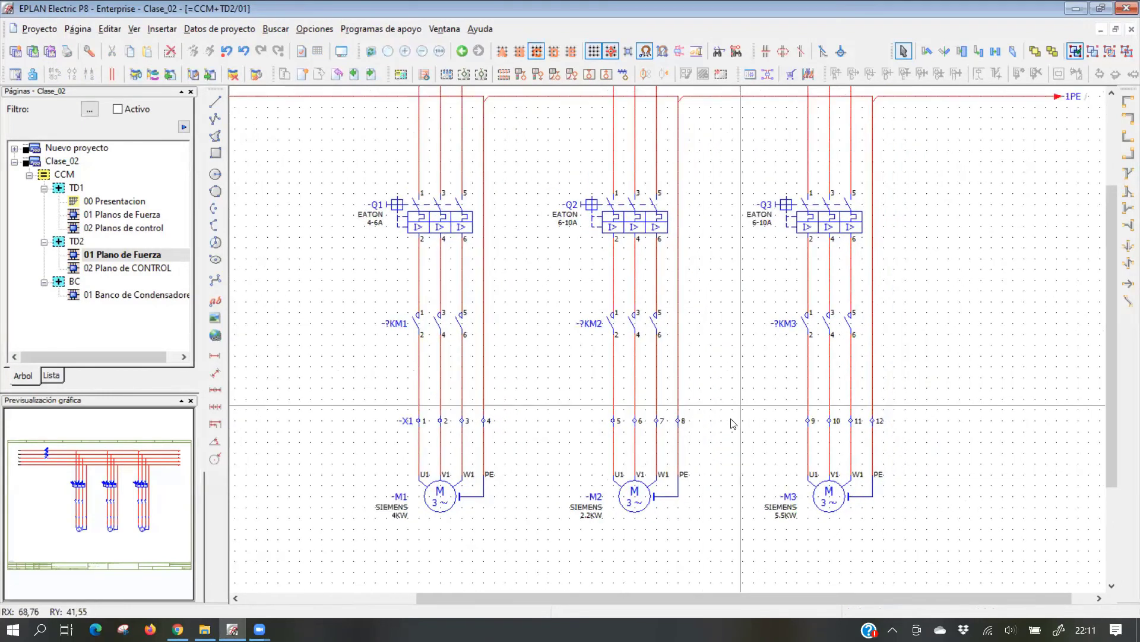
middle_drag(810, 296, 738, 294)
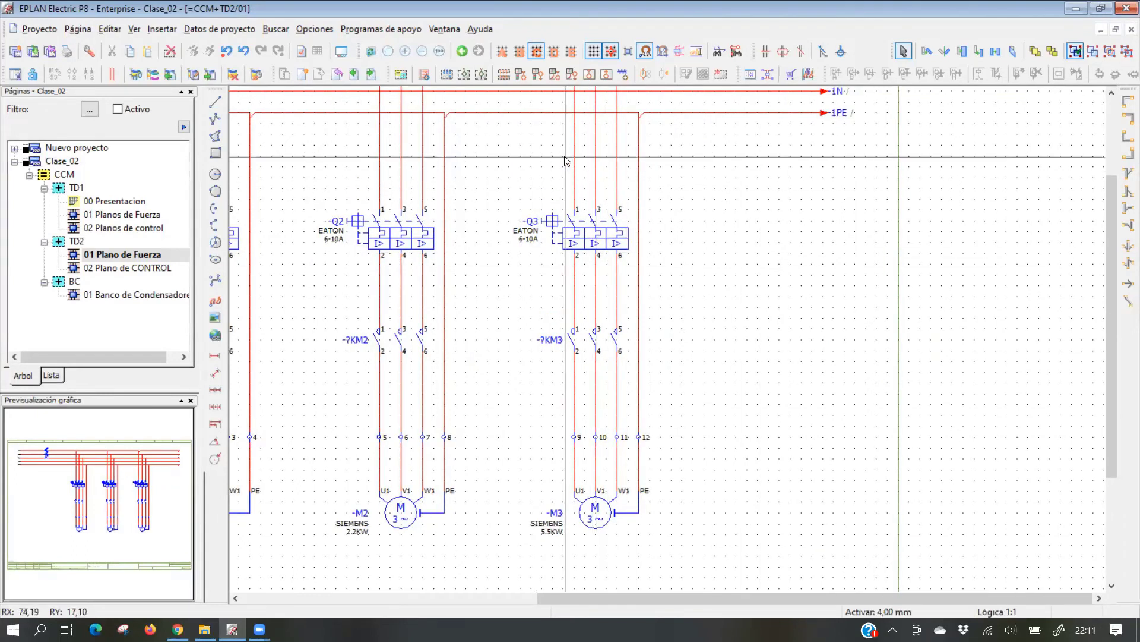
click(569, 224)
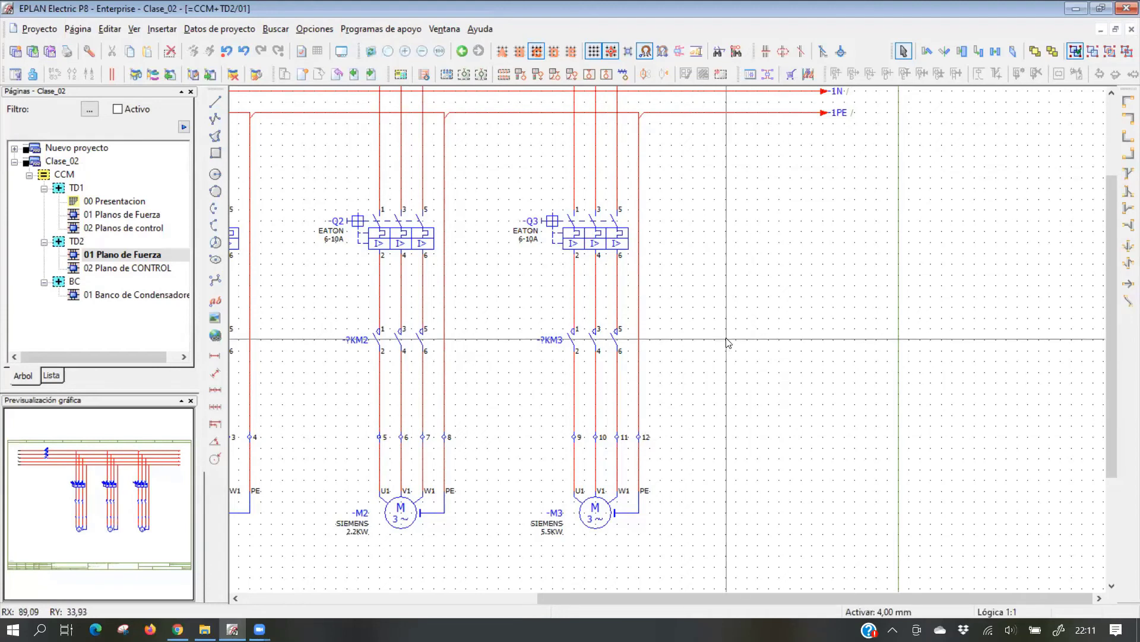
middle_drag(580, 338, 713, 329)
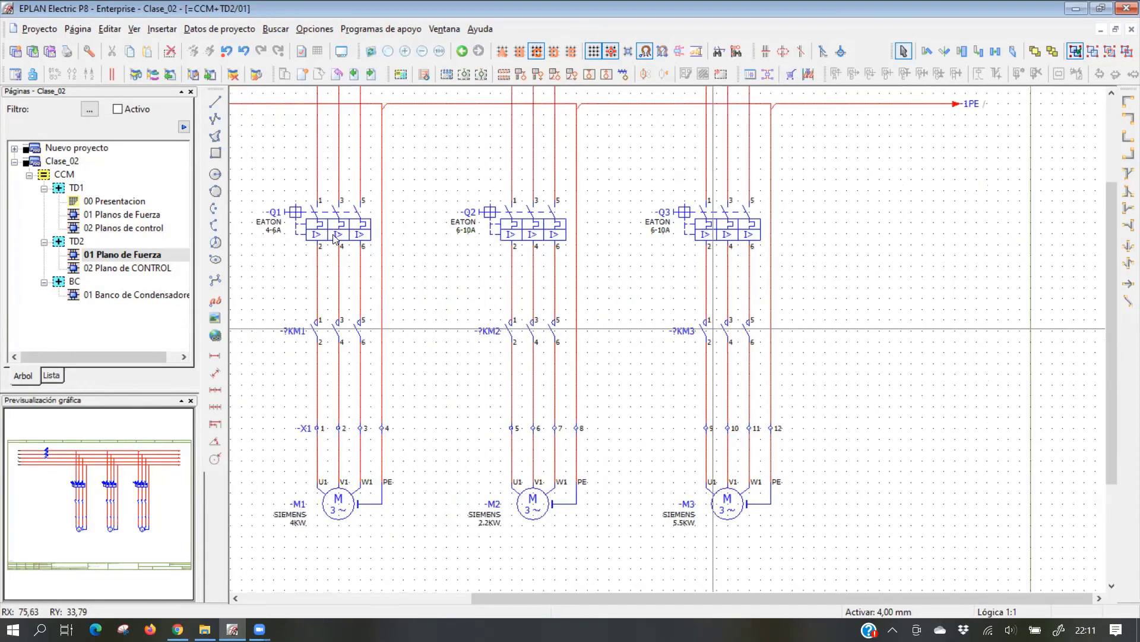
scroll(336, 237, down, 1)
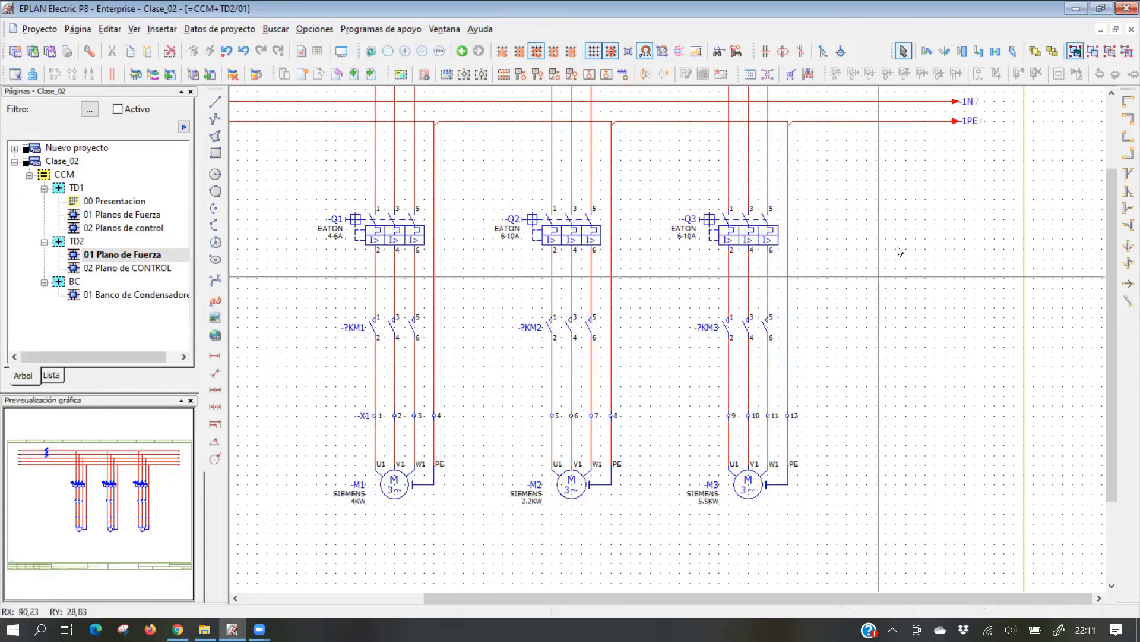
On TD2 page 02 Plano de CONTROL, select fuse -F2 with lamp -H1 and start creating a symbol macro from them
click(113, 268)
scroll(657, 352, left, 3)
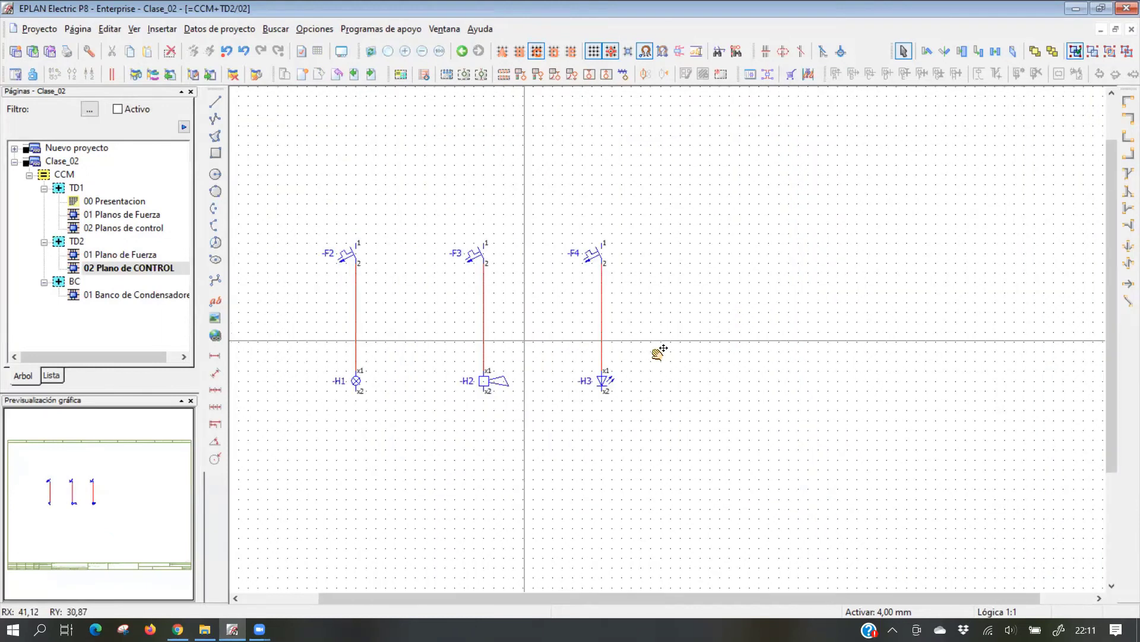
scroll(523, 324, up, 2)
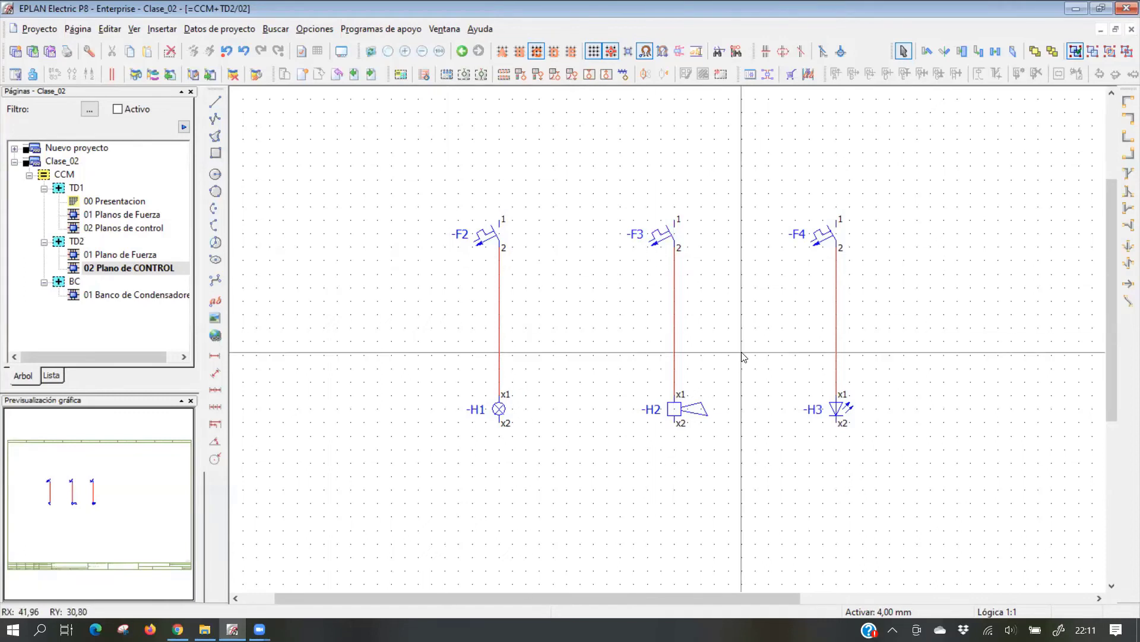
middle_drag(580, 447, 590, 417)
scroll(591, 418, down, 1)
click(438, 201)
click(585, 440)
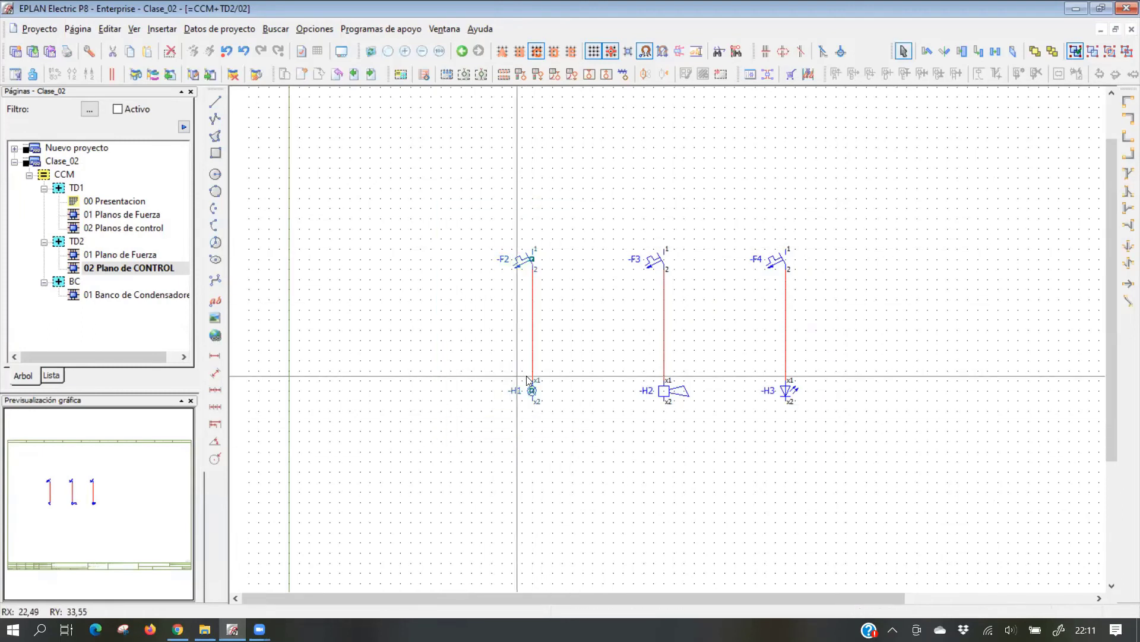
scroll(528, 379, up, 1)
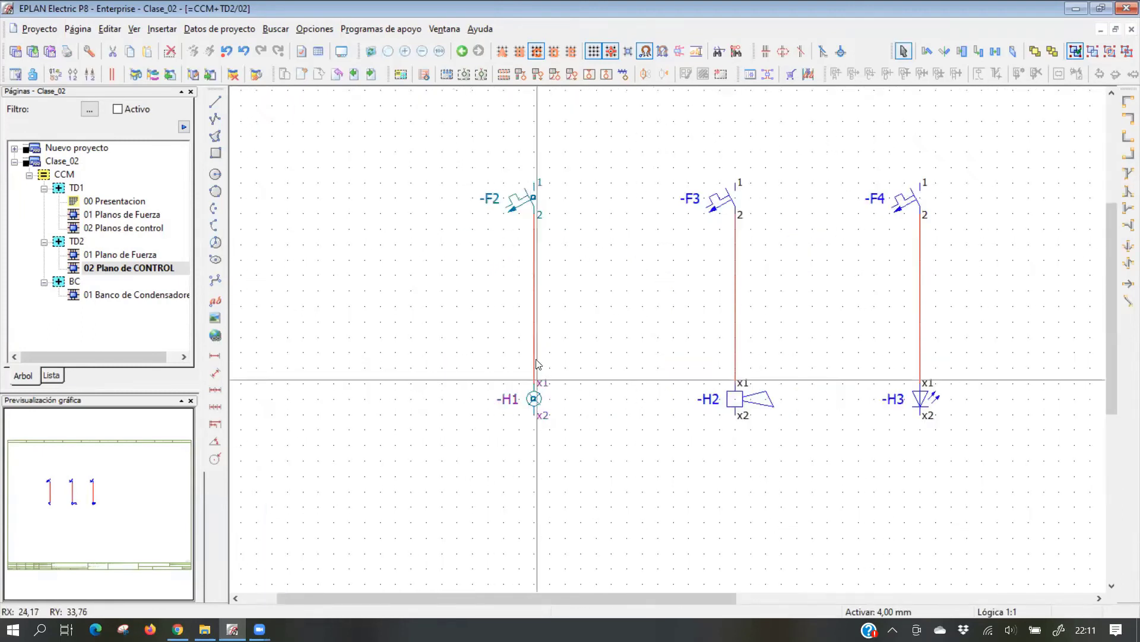
right_click(535, 401)
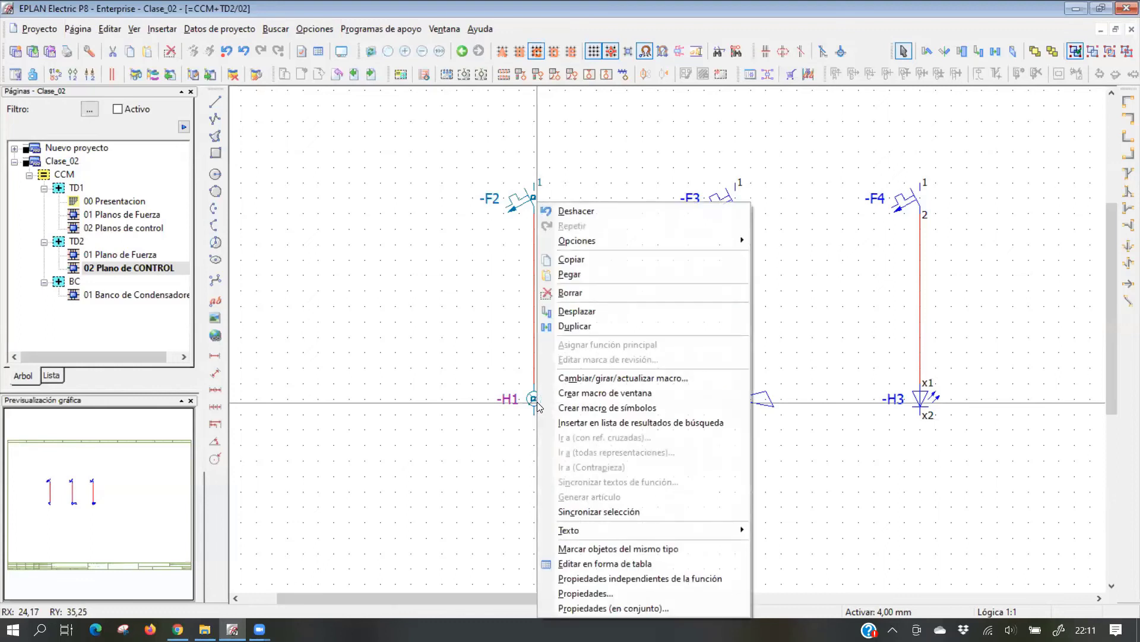
click(615, 408)
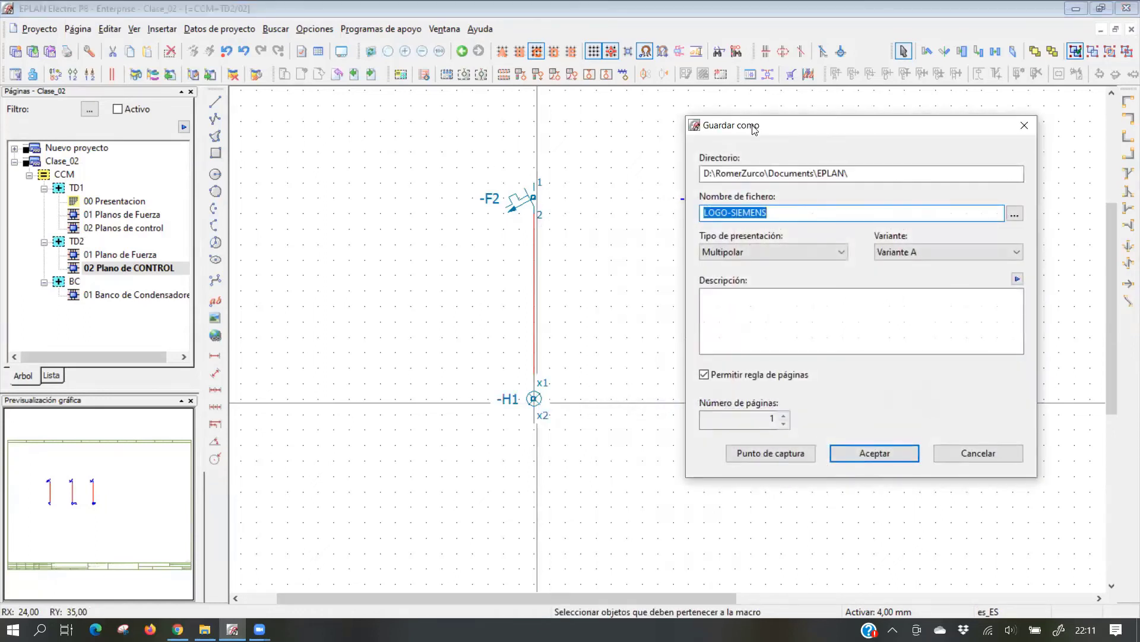
Name the symbol macro file MACRO-VARIANTES in the EPLAN folder
click(536, 214)
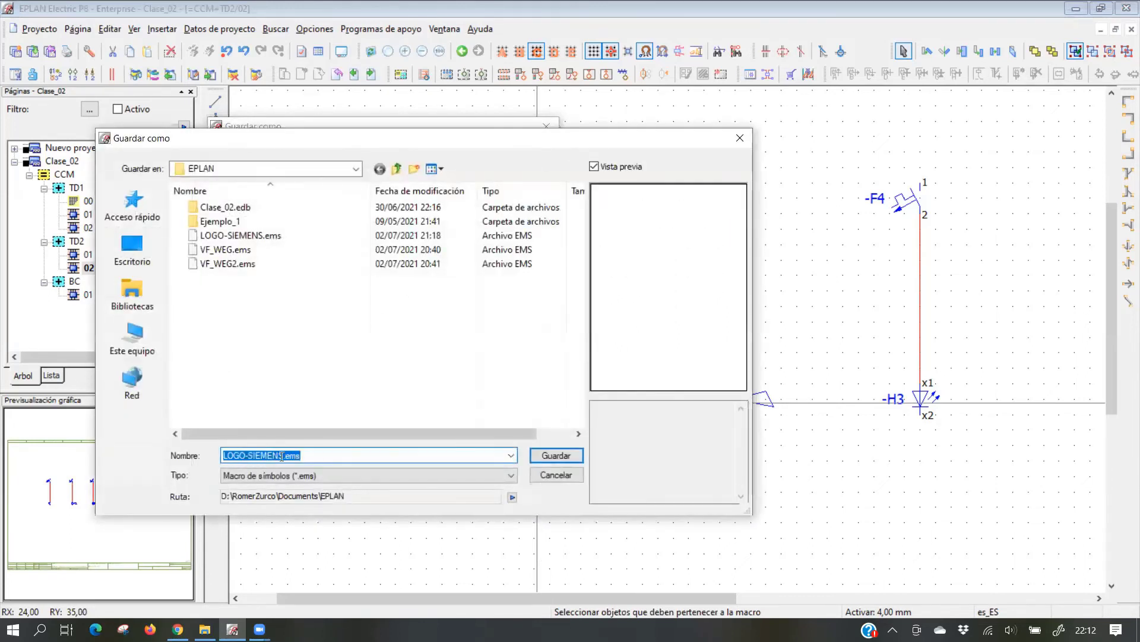
text(MACRO-VA)
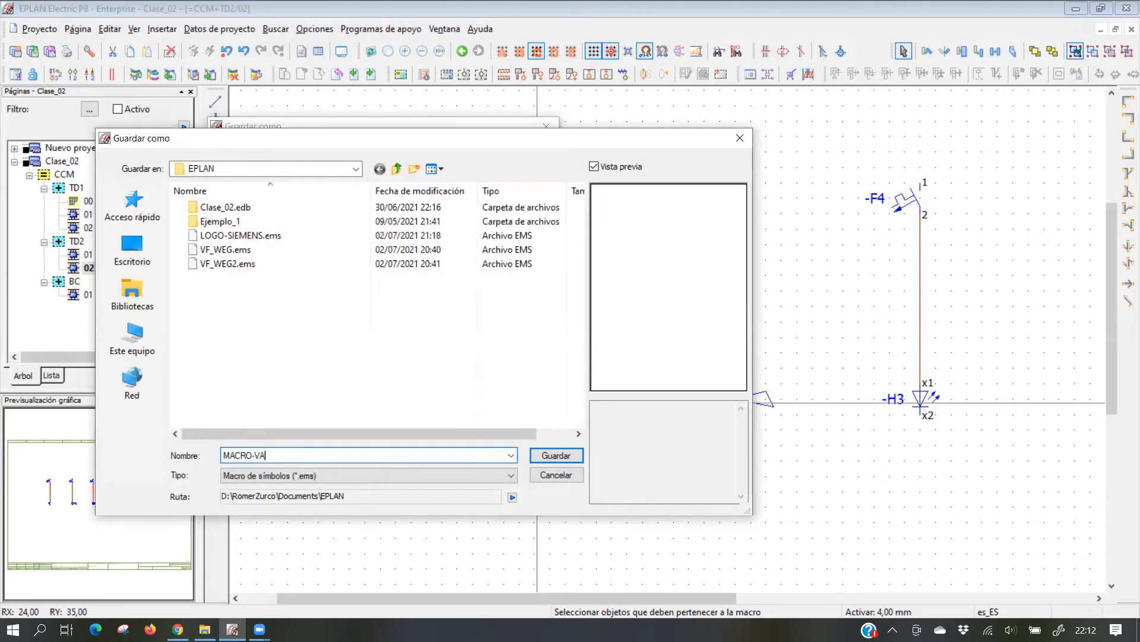
text(RIANTES)
click(544, 456)
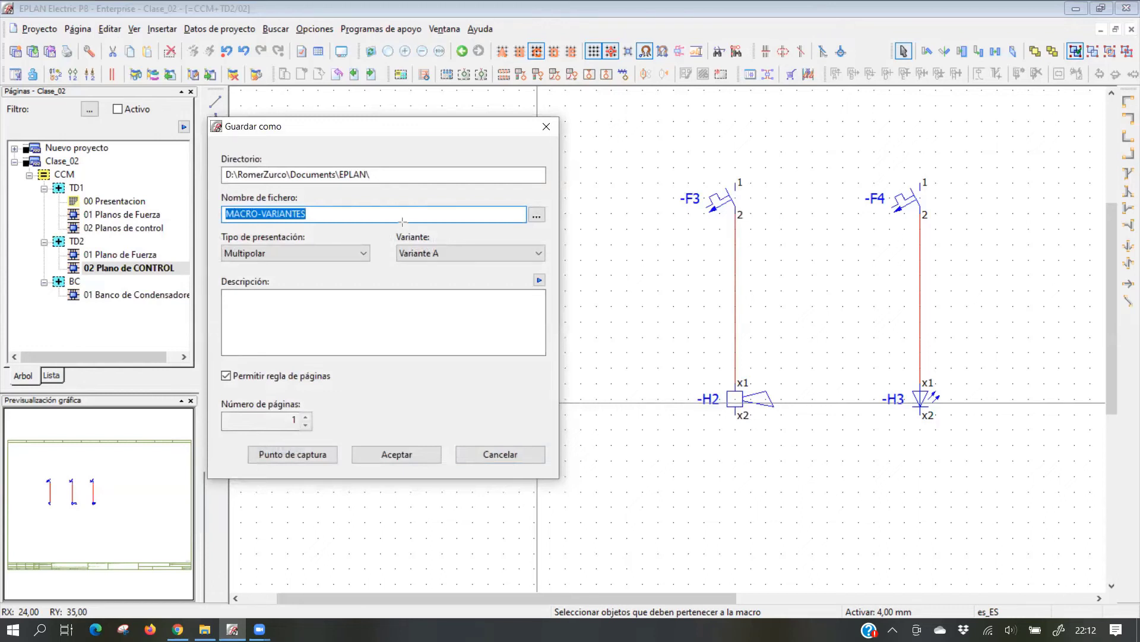
Enter the description LAMPARA, BOCINA, LED for the macro, keeping Variante A
drag(383, 221, 568, 278)
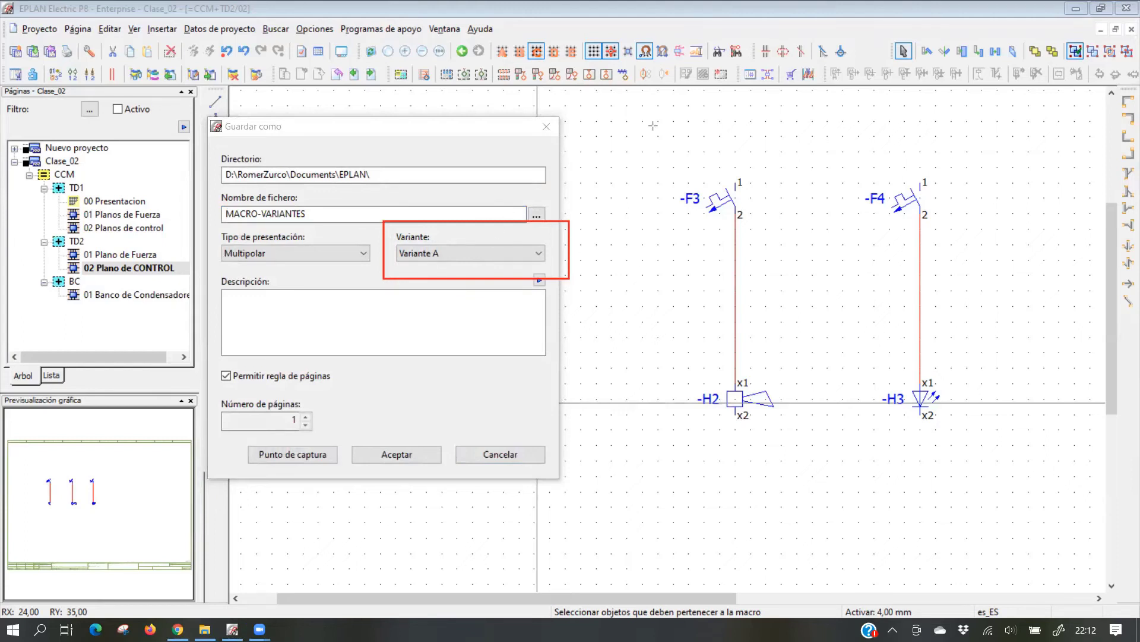
click(548, 244)
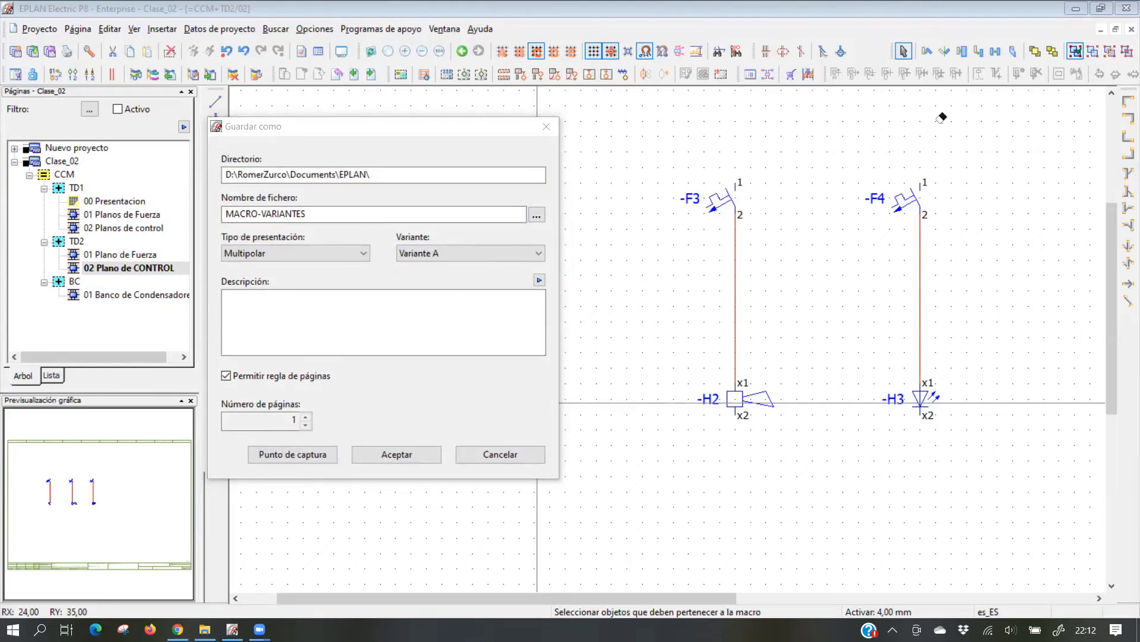
click(360, 296)
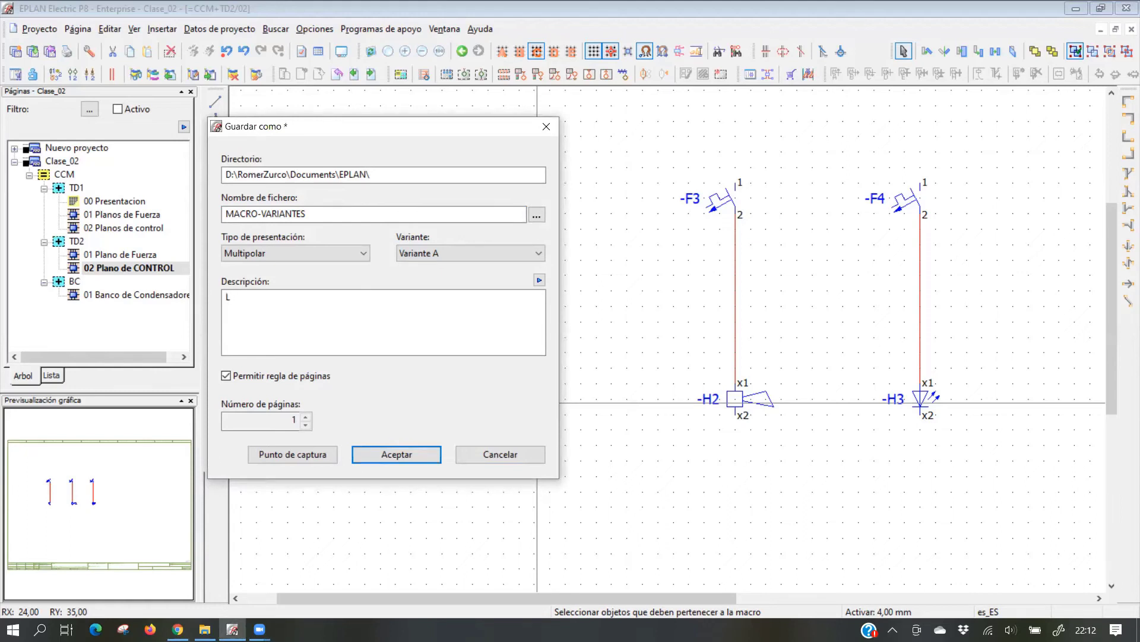
text(LAMPARA, BOCINA, LED)
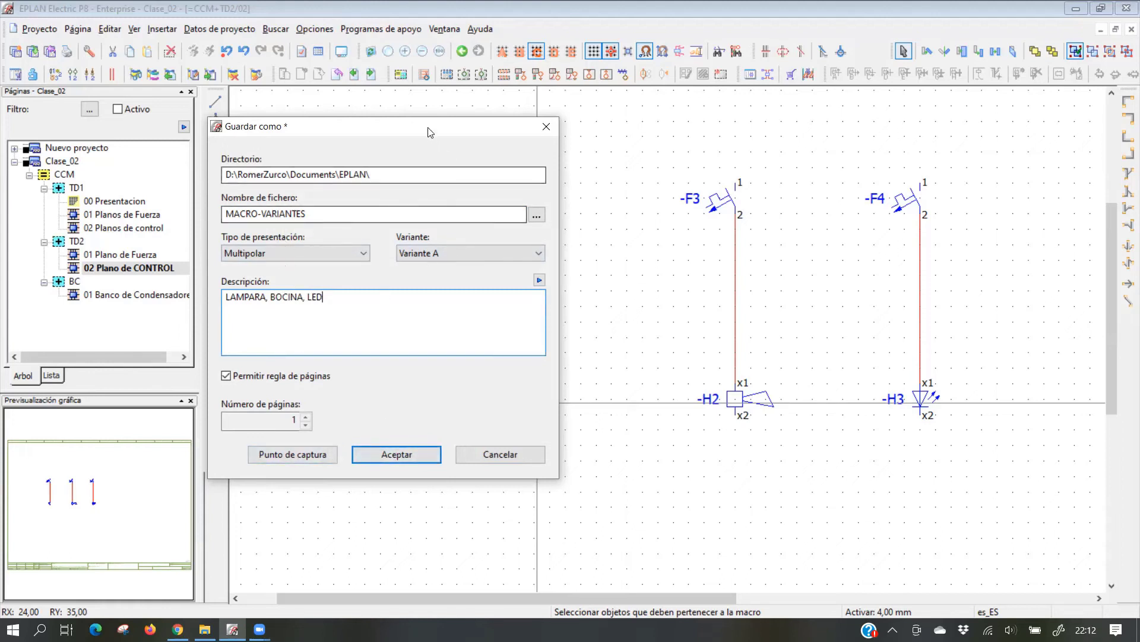
Save the -F2 and -H1 lamp circuit as Variante A of the symbol macro MACRO-VARIANTES
drag(435, 140, 874, 143)
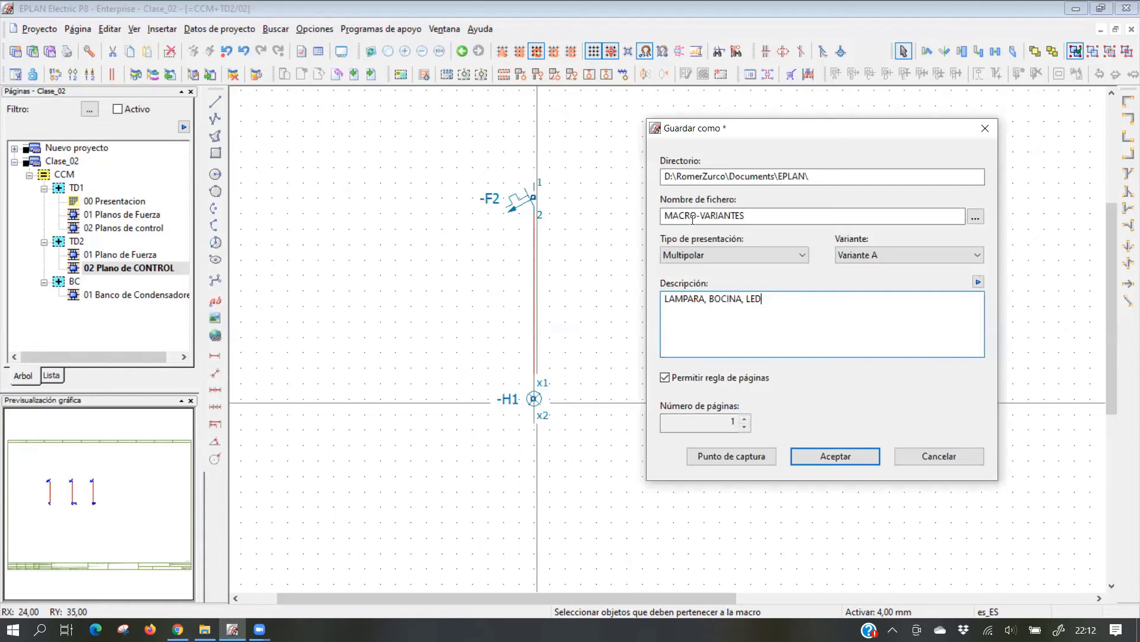
drag(763, 214, 638, 219)
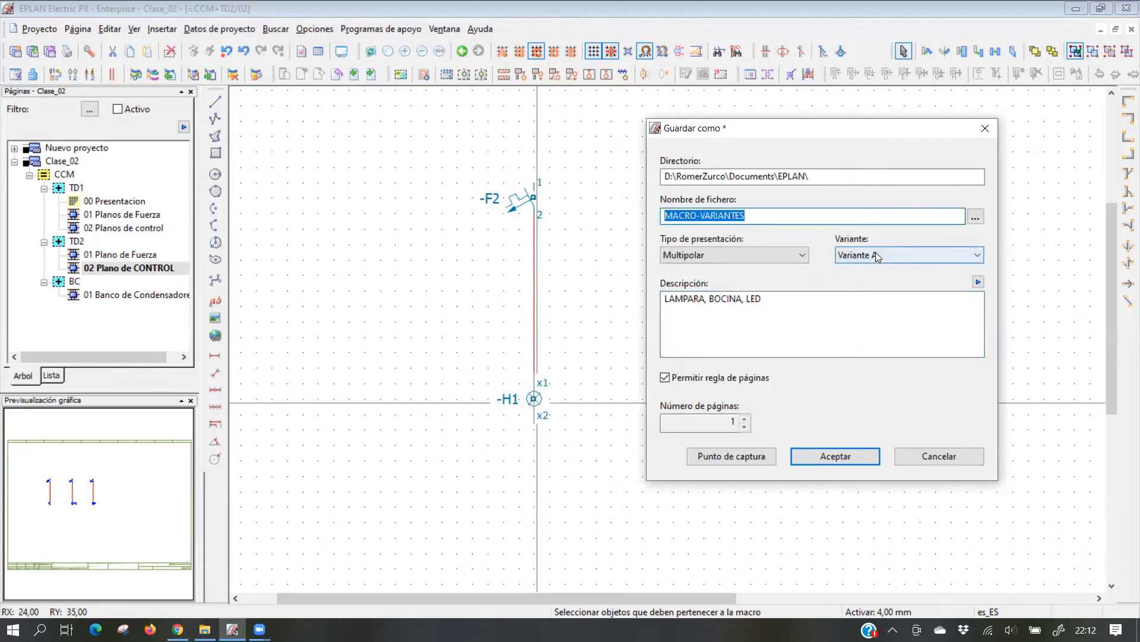
click(855, 459)
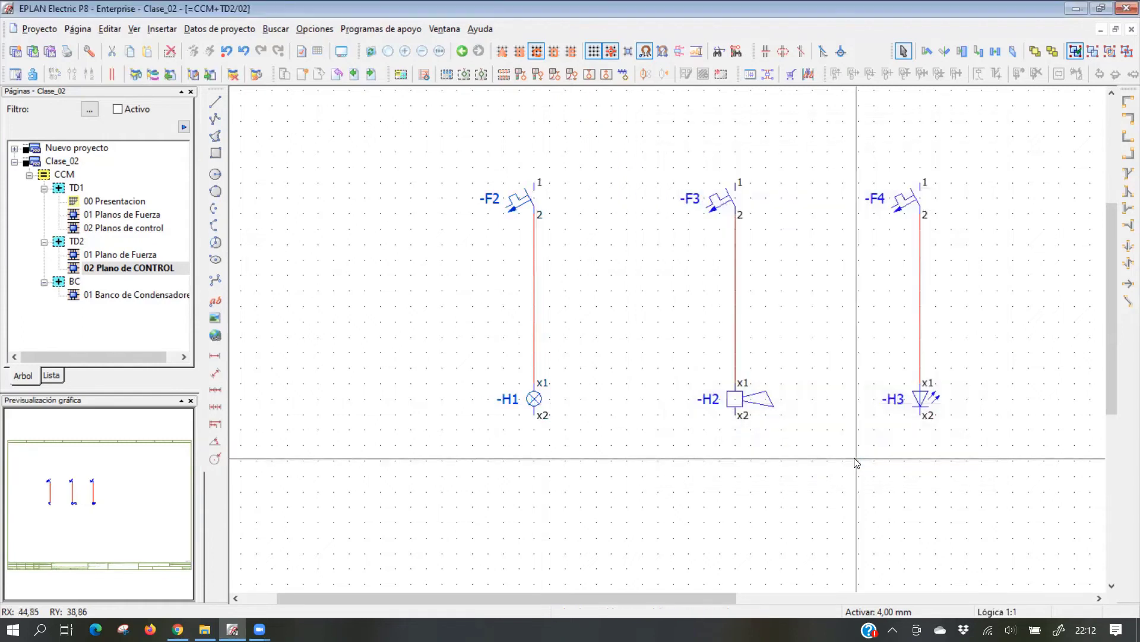
Create a symbol macro from fuse -F3 and horn -H2, saving it as Variante B of MACRO-VARIANTES
drag(584, 140, 781, 447)
right_click(716, 406)
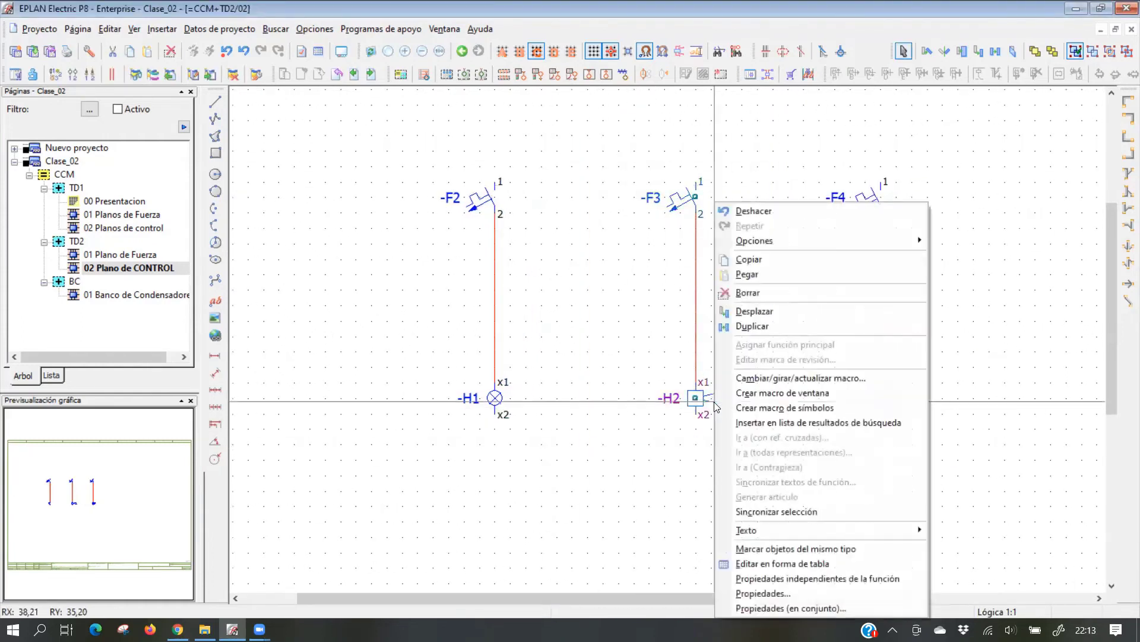
click(761, 409)
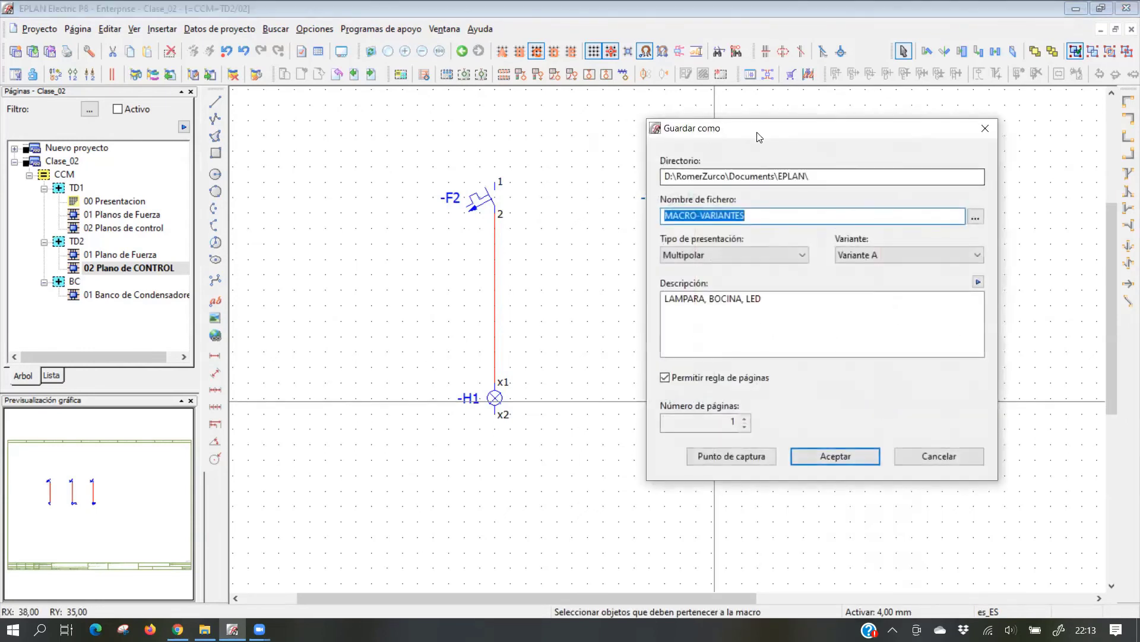
drag(756, 137, 416, 137)
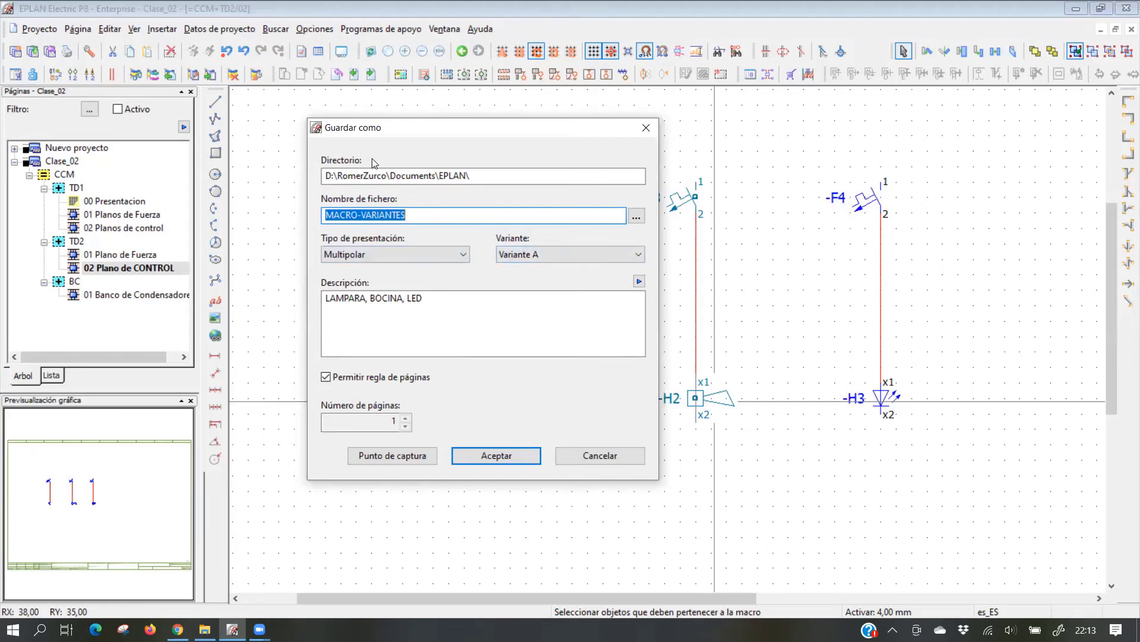
click(562, 256)
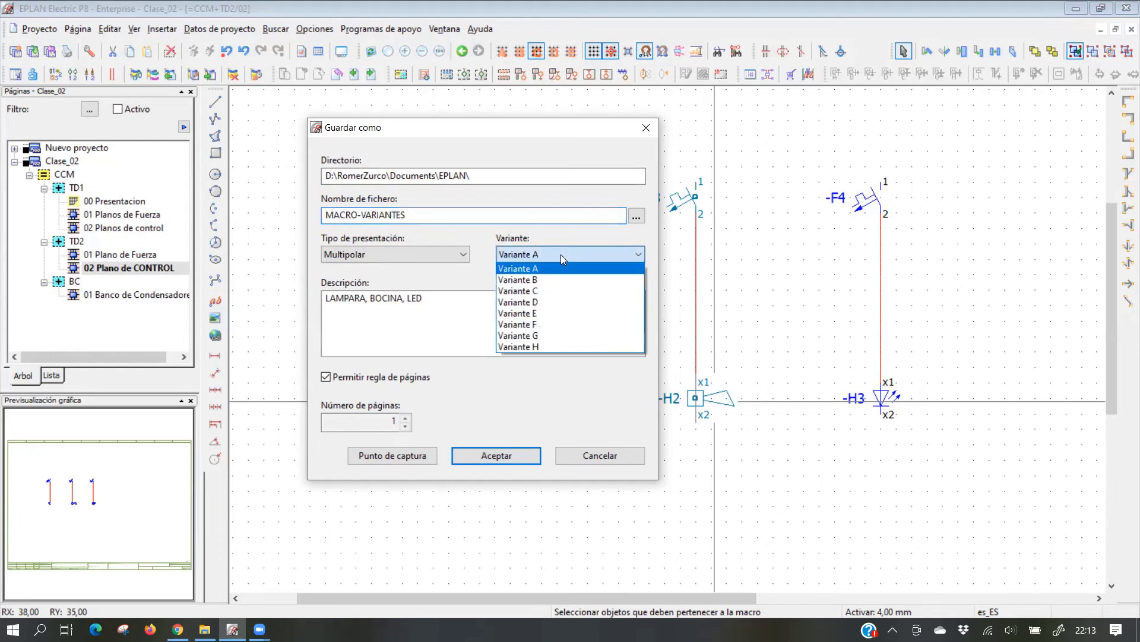
click(540, 280)
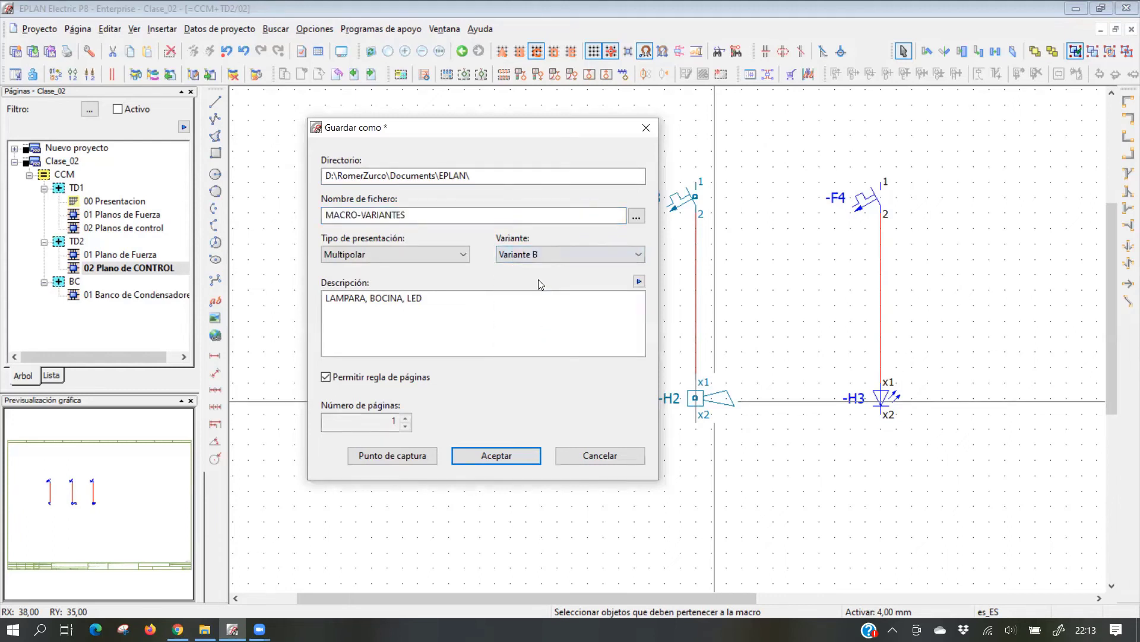
click(505, 459)
Create a symbol macro from fuse -F4 and LED -H3, saving it as Variante C of MACRO-VARIANTES
drag(786, 139, 949, 471)
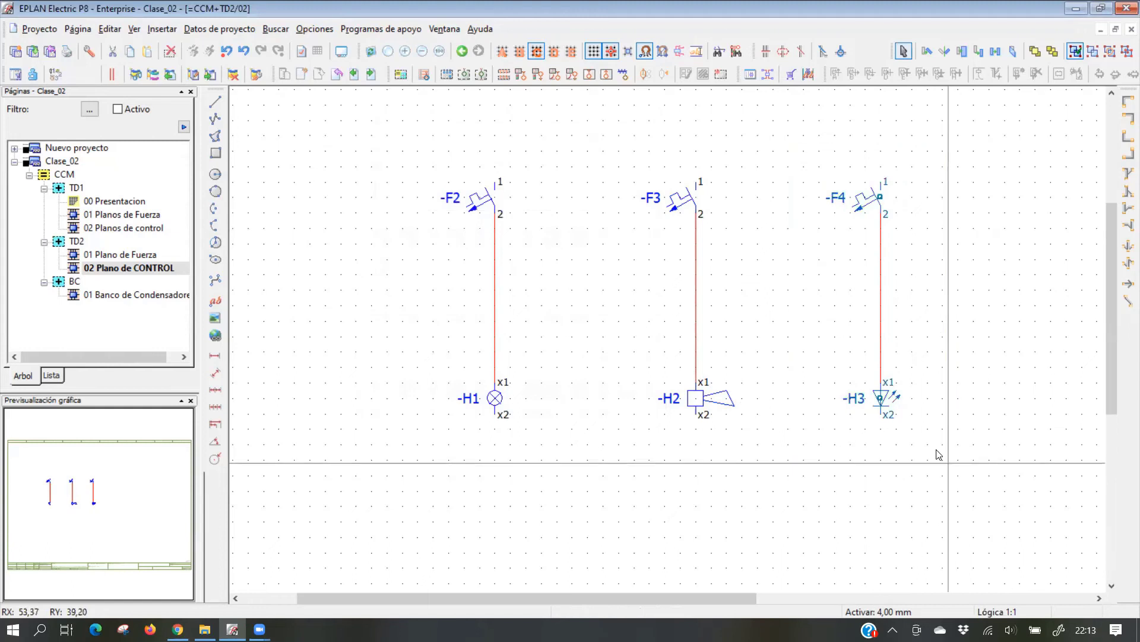
right_click(888, 402)
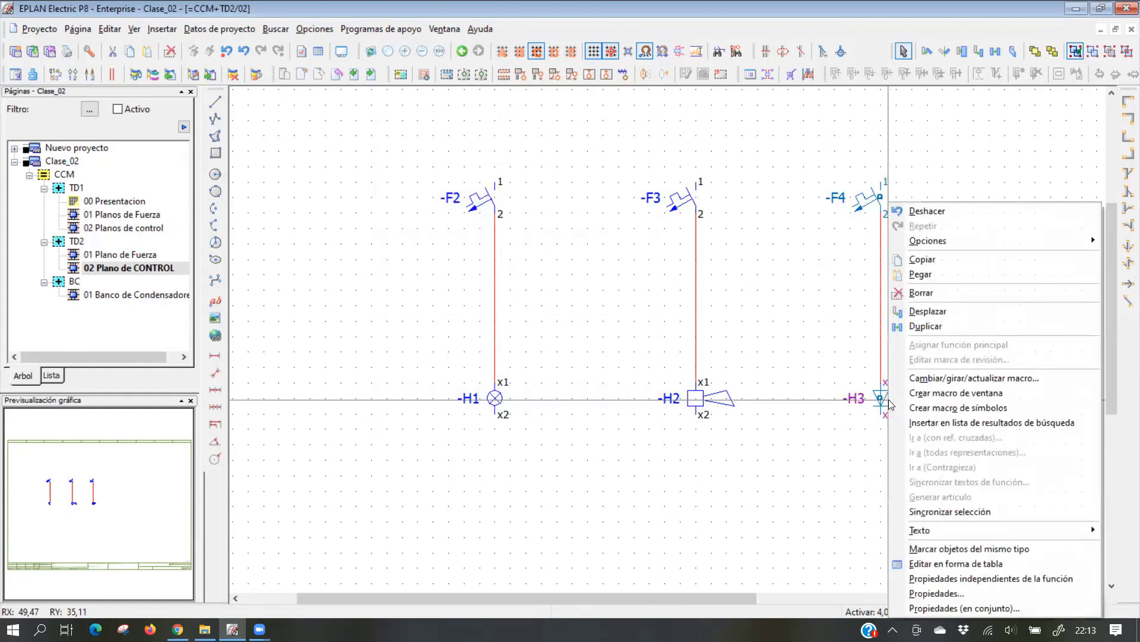
click(930, 408)
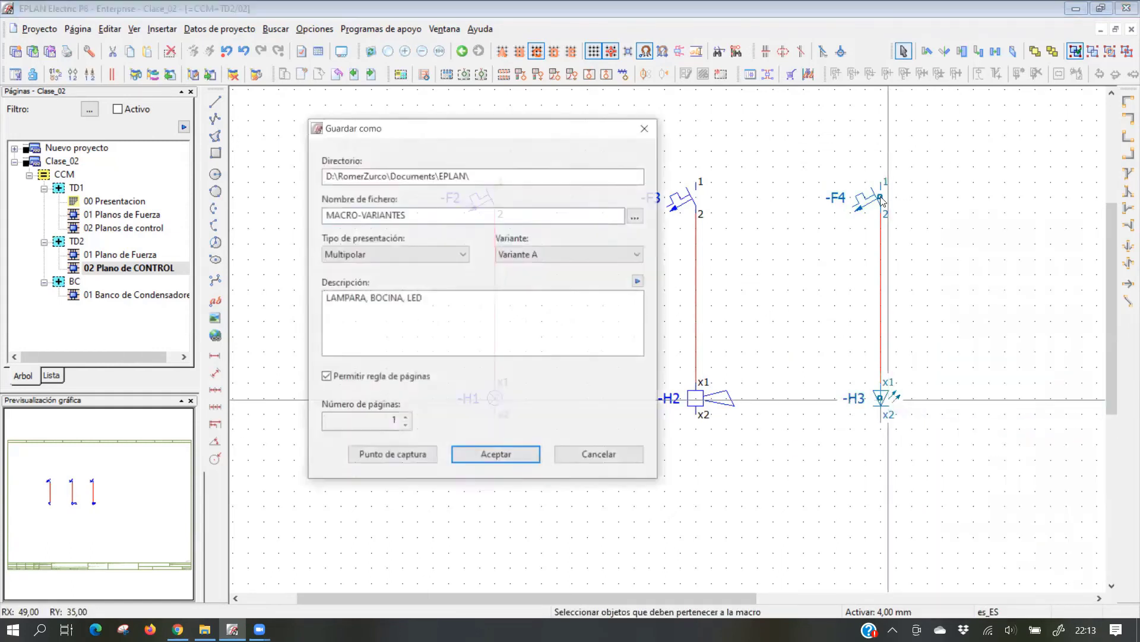
click(552, 256)
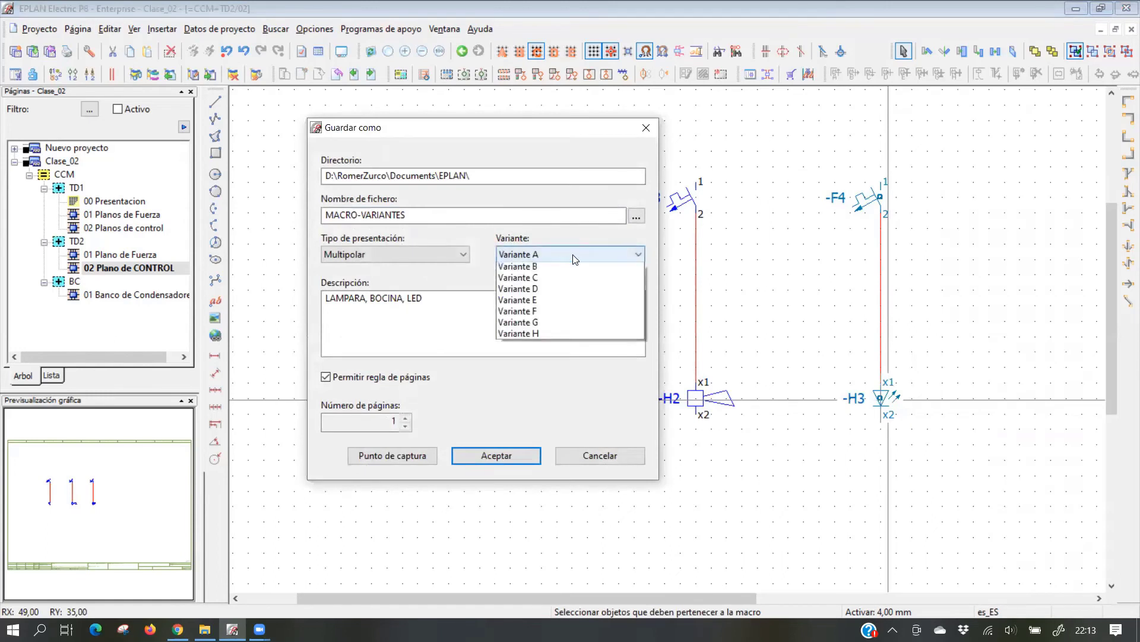
click(558, 291)
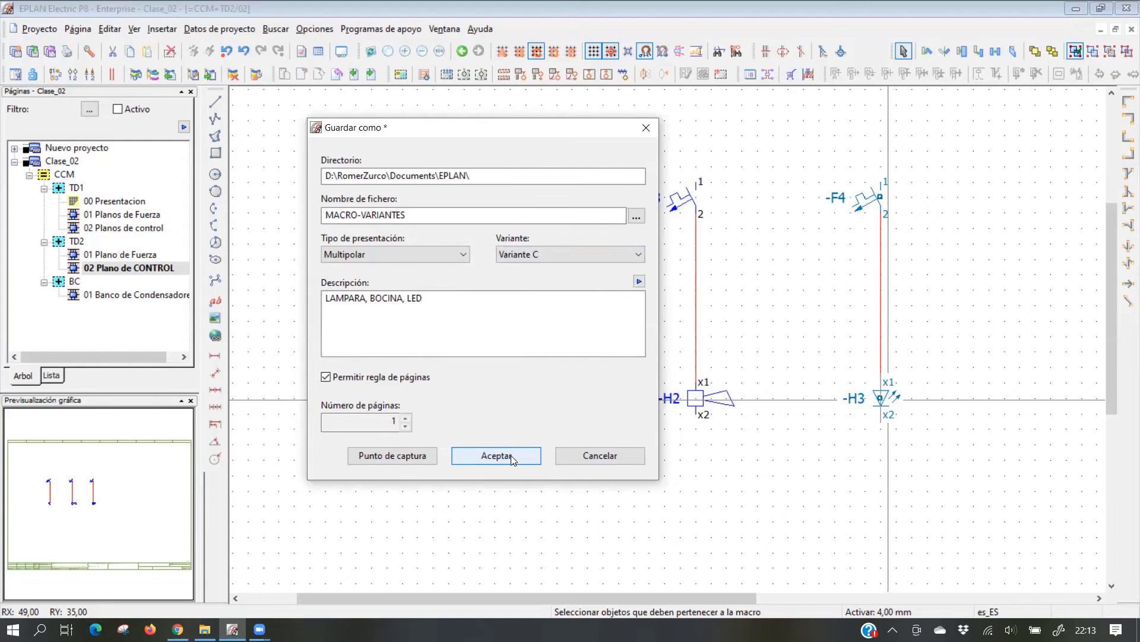
click(618, 254)
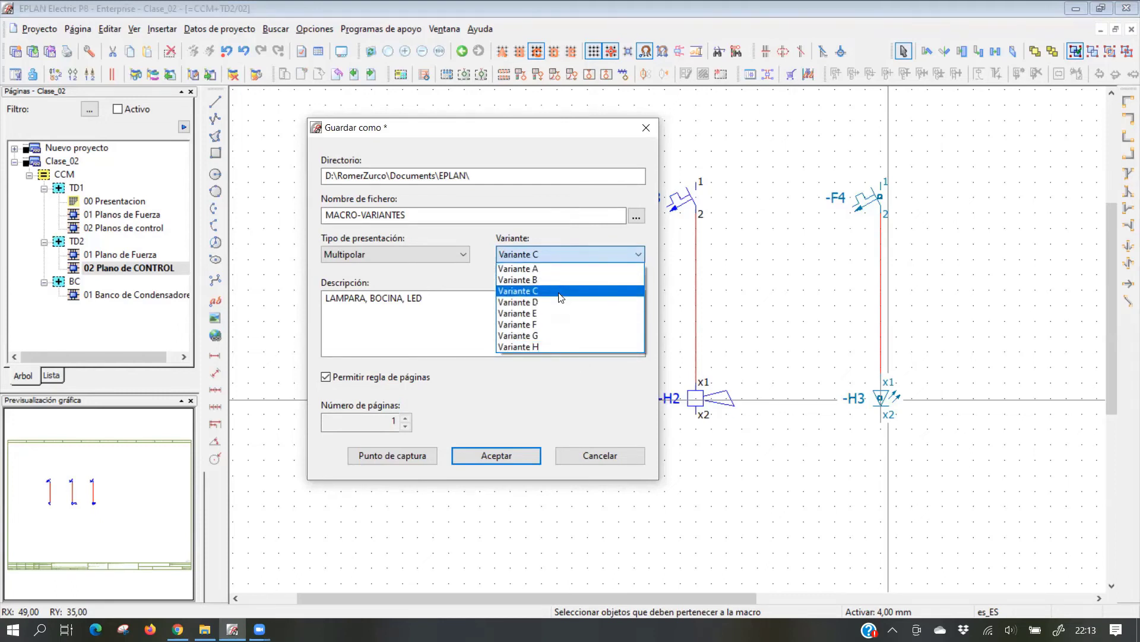
click(456, 313)
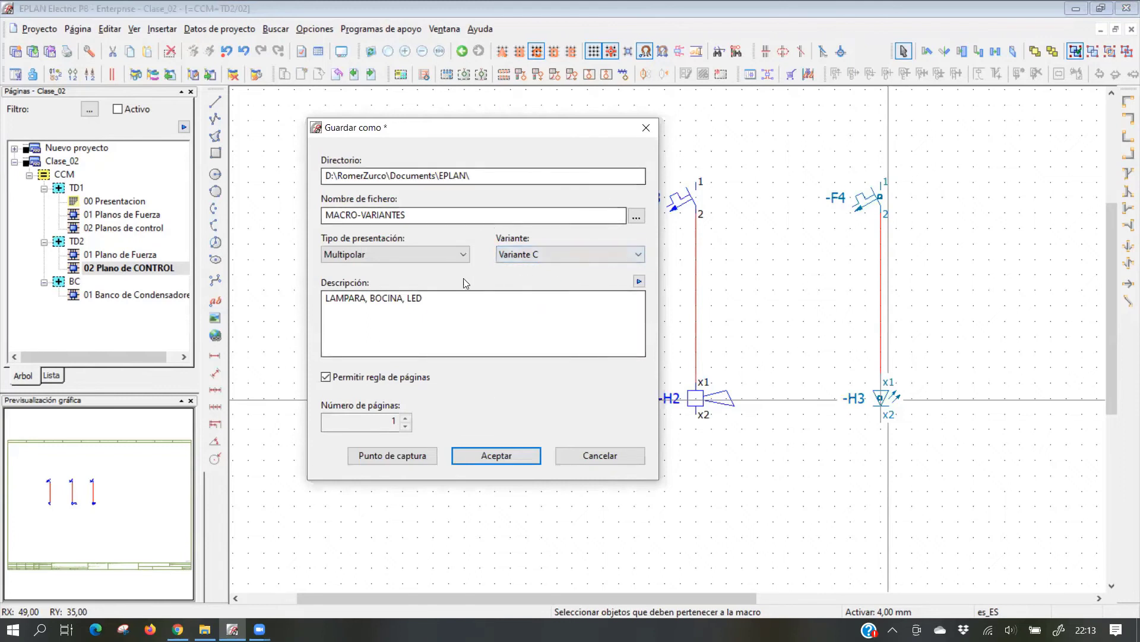
drag(408, 215, 311, 220)
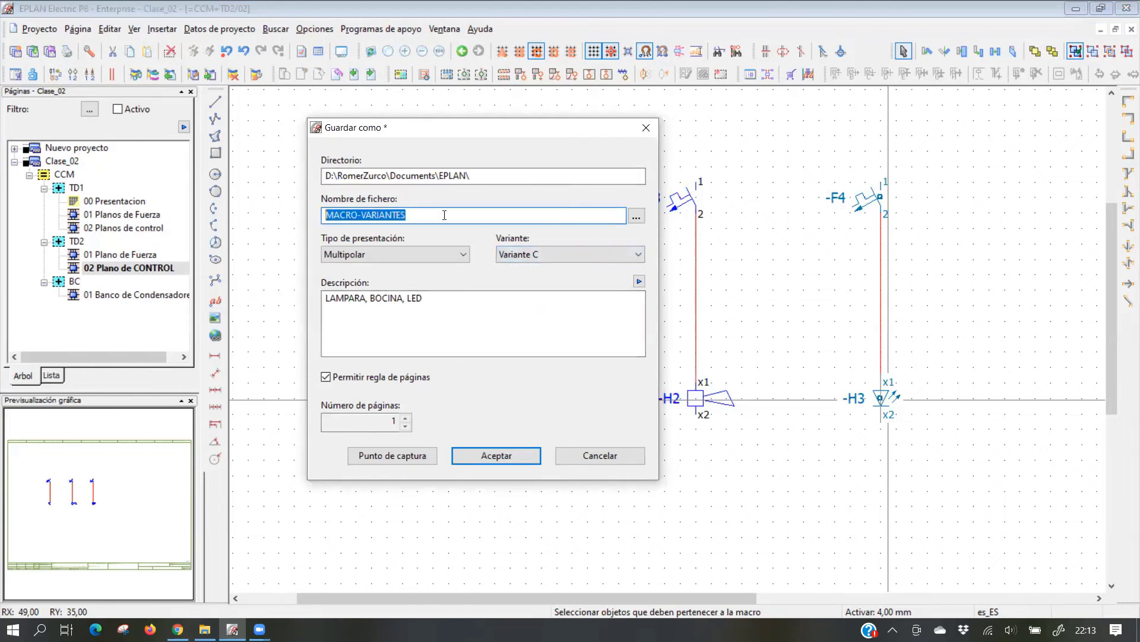
click(510, 454)
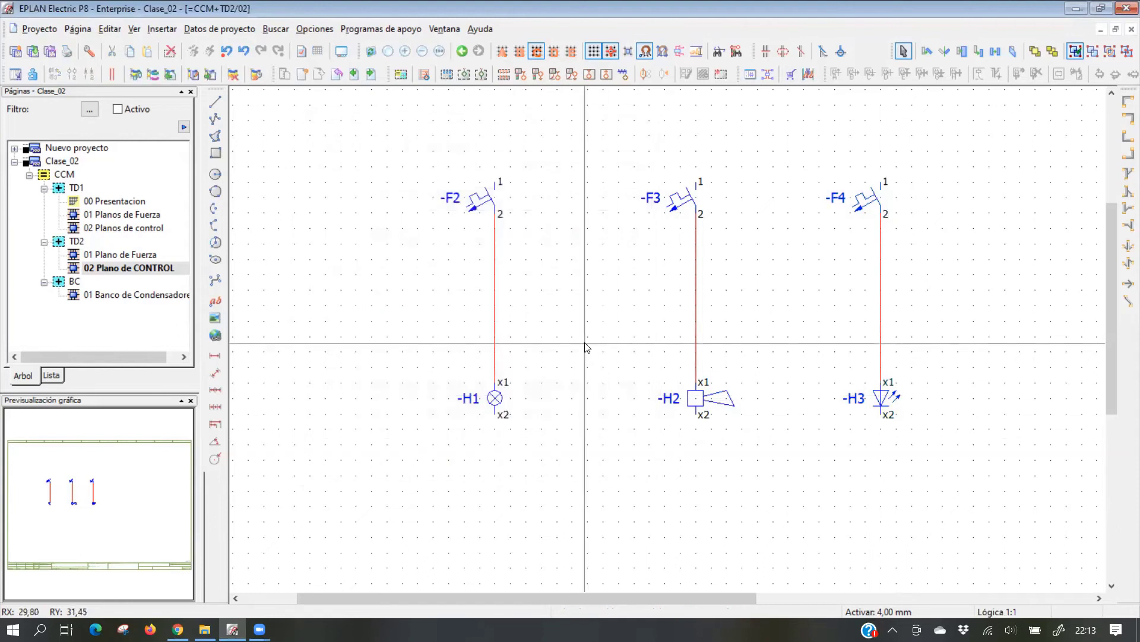
Start inserting a symbol macro in the empty area beside the three circuits and select MACRO-VARIANTES.ems
scroll(585, 347, down, 2)
scroll(592, 366, down, 1)
scroll(667, 285, down, 2)
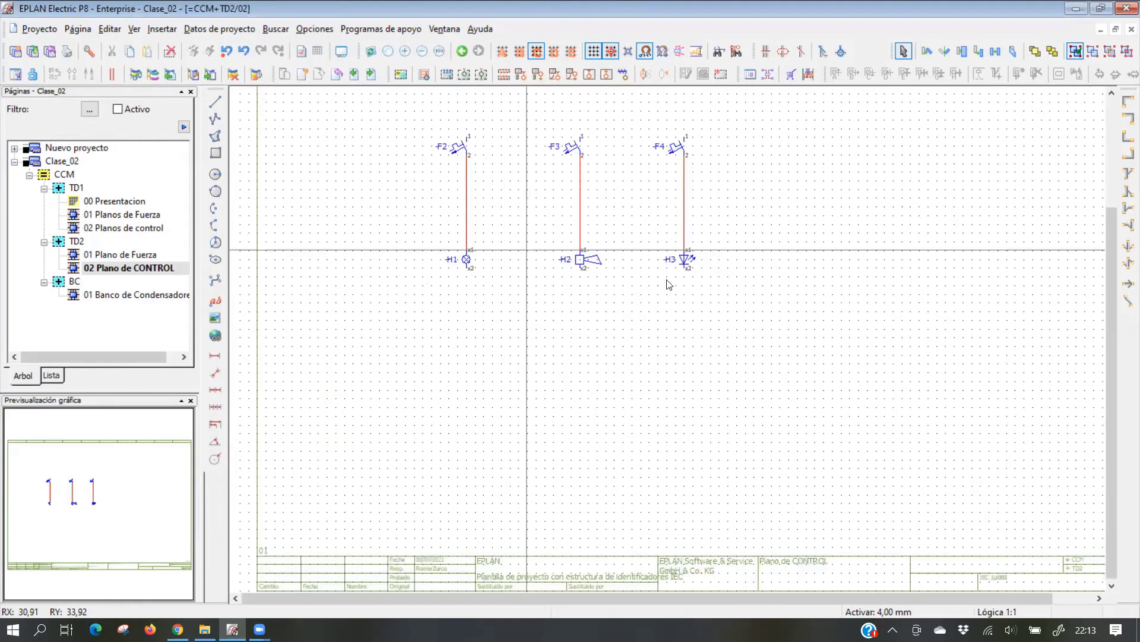
scroll(626, 320, right, 3)
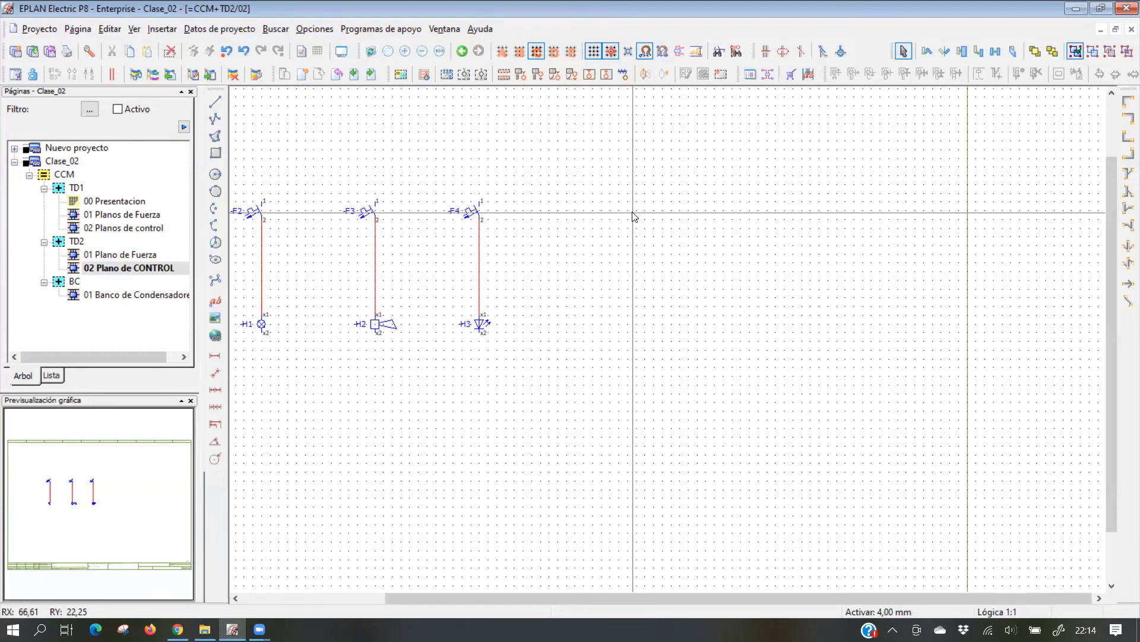
right_click(633, 215)
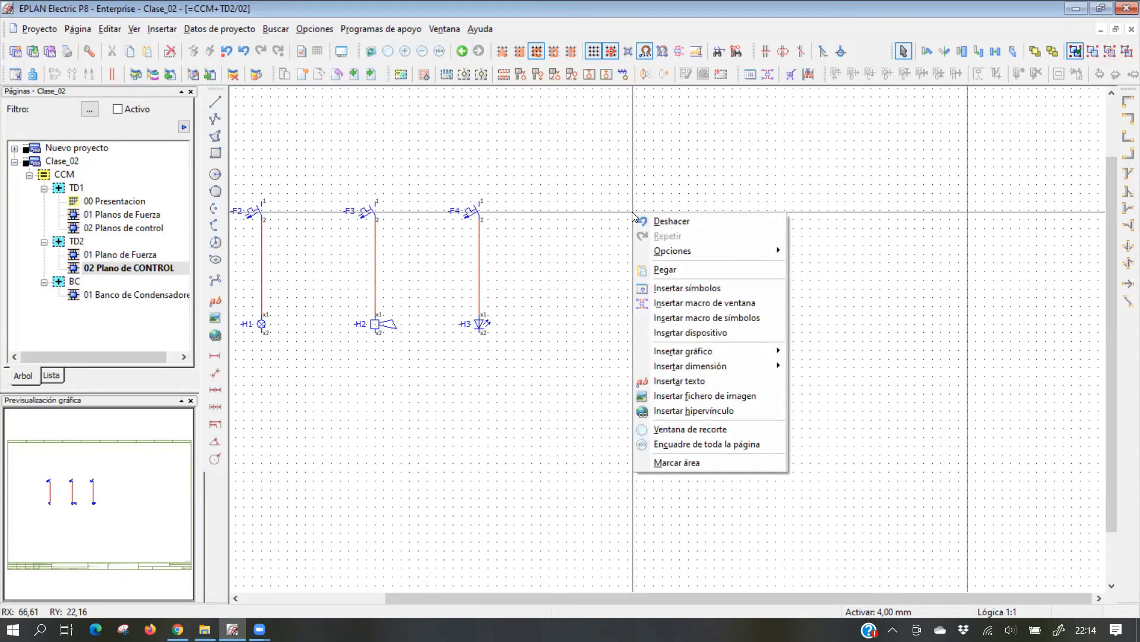
click(695, 318)
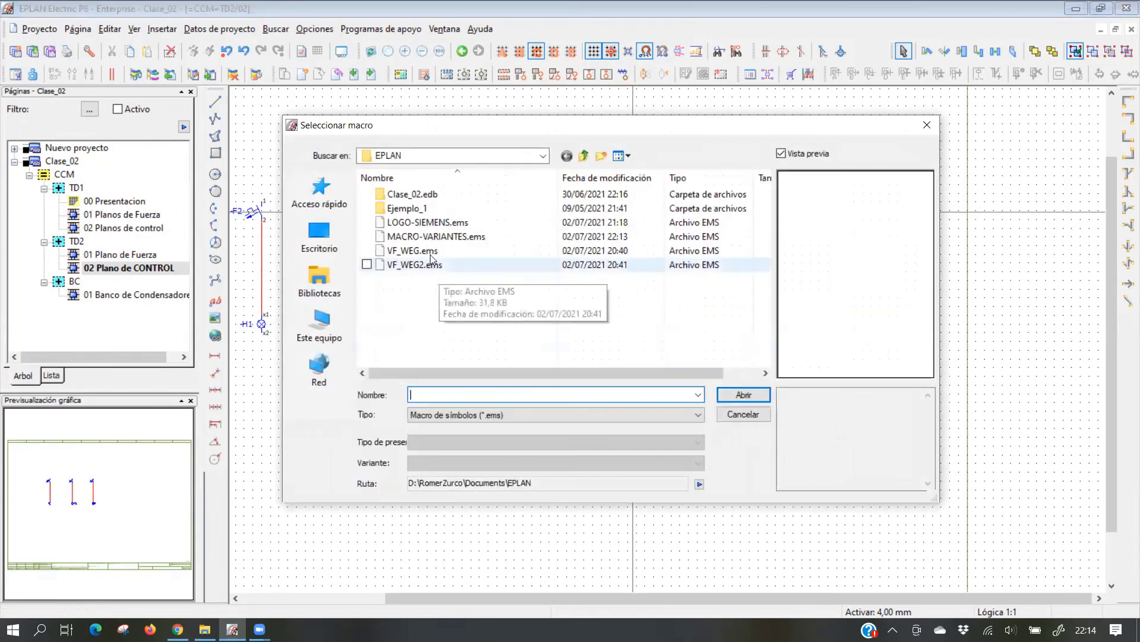
click(442, 237)
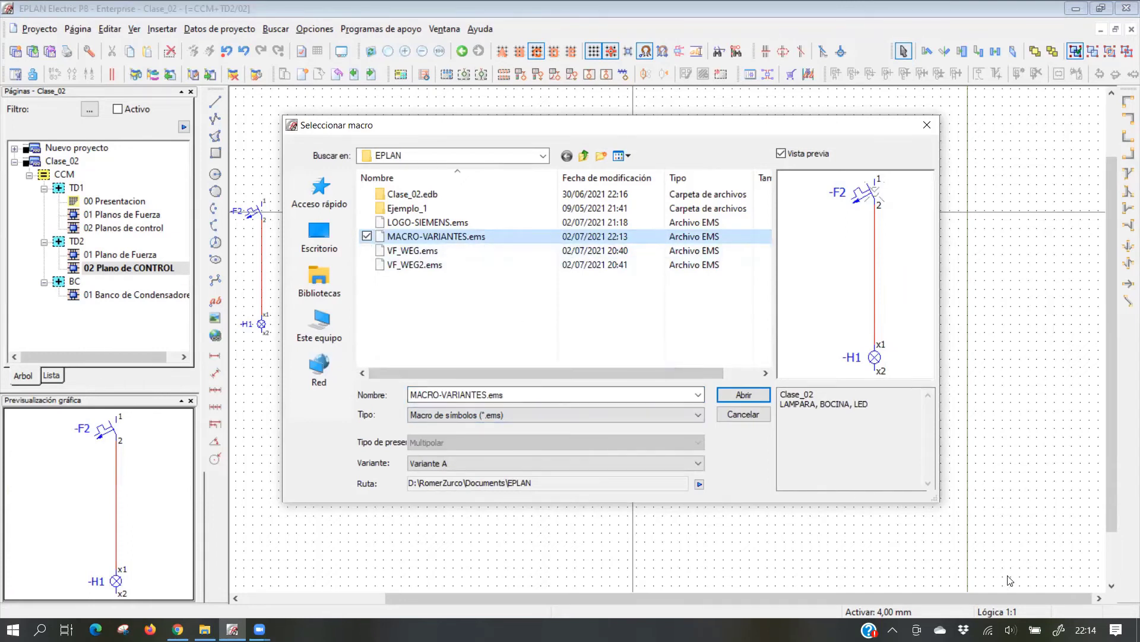
Preview Variante B and Variante C of the selected macro, and return the selection to Variante A
click(1054, 580)
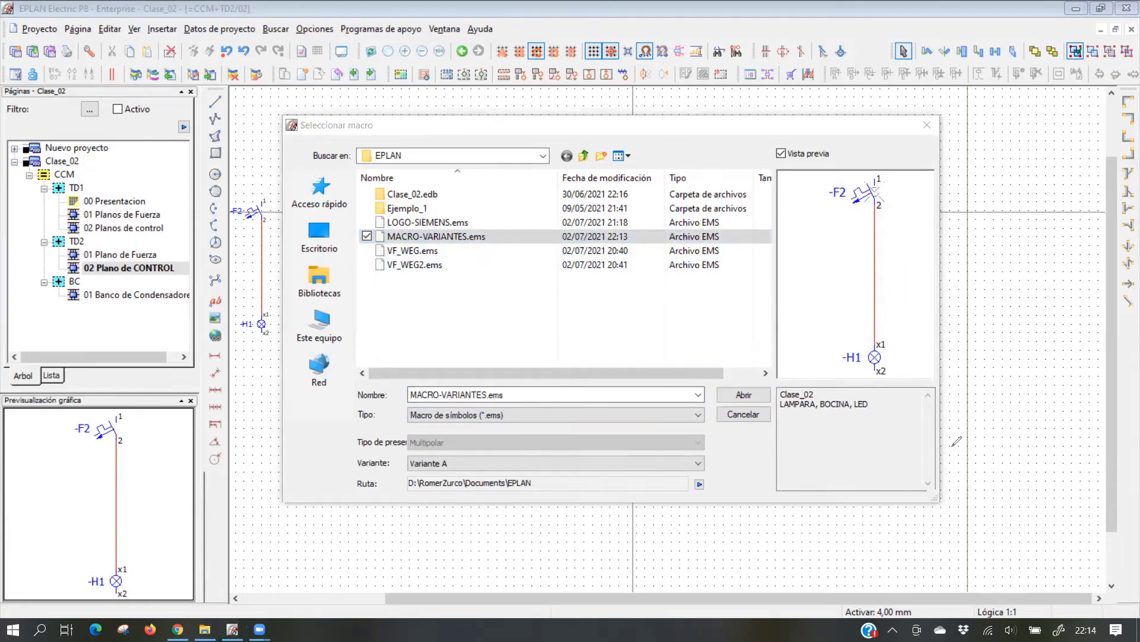
drag(384, 449, 731, 475)
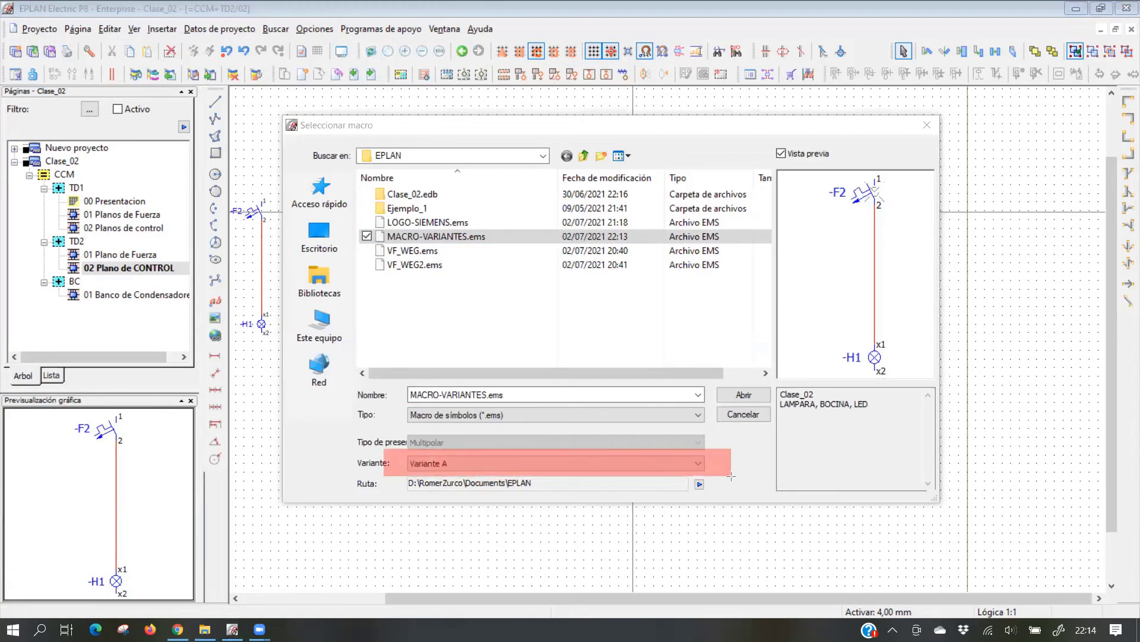
click(679, 463)
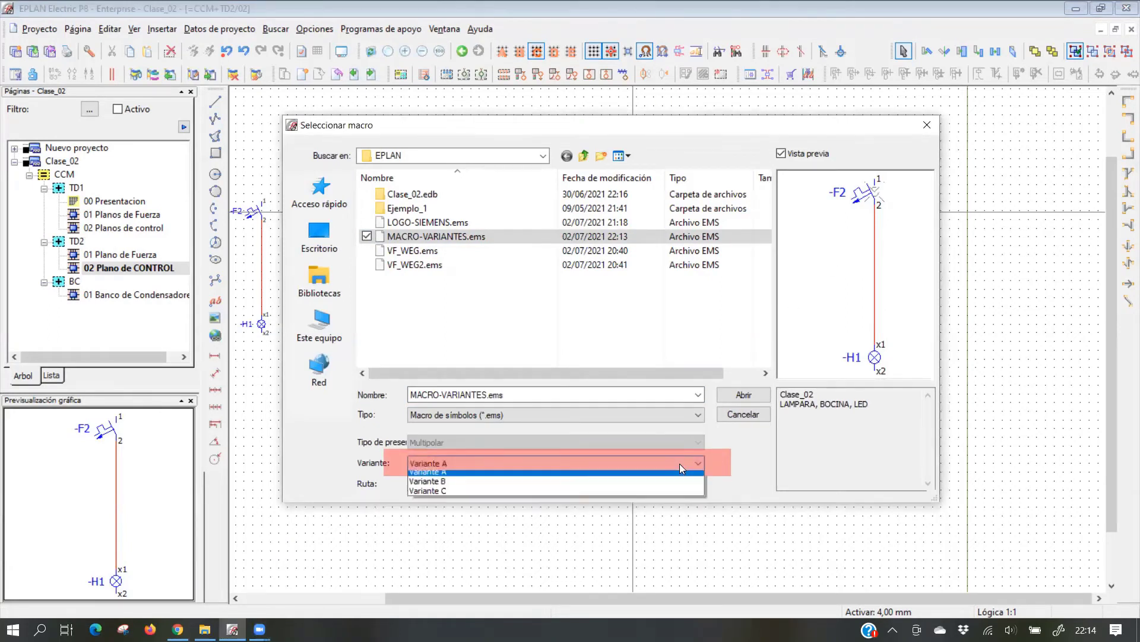
click(609, 486)
click(609, 463)
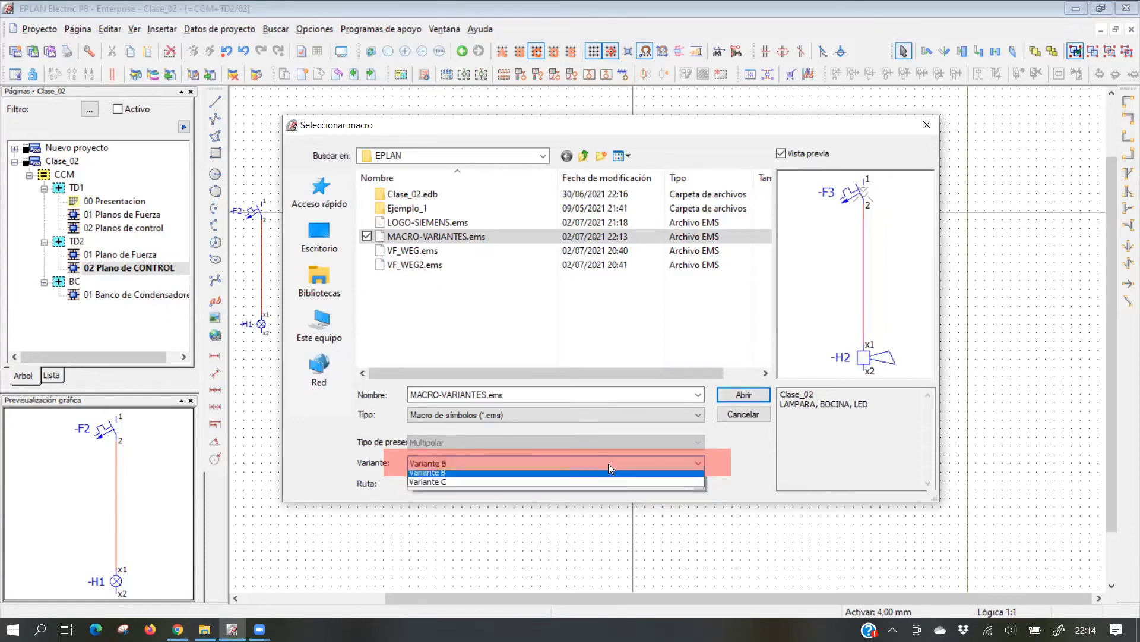
click(592, 492)
click(606, 463)
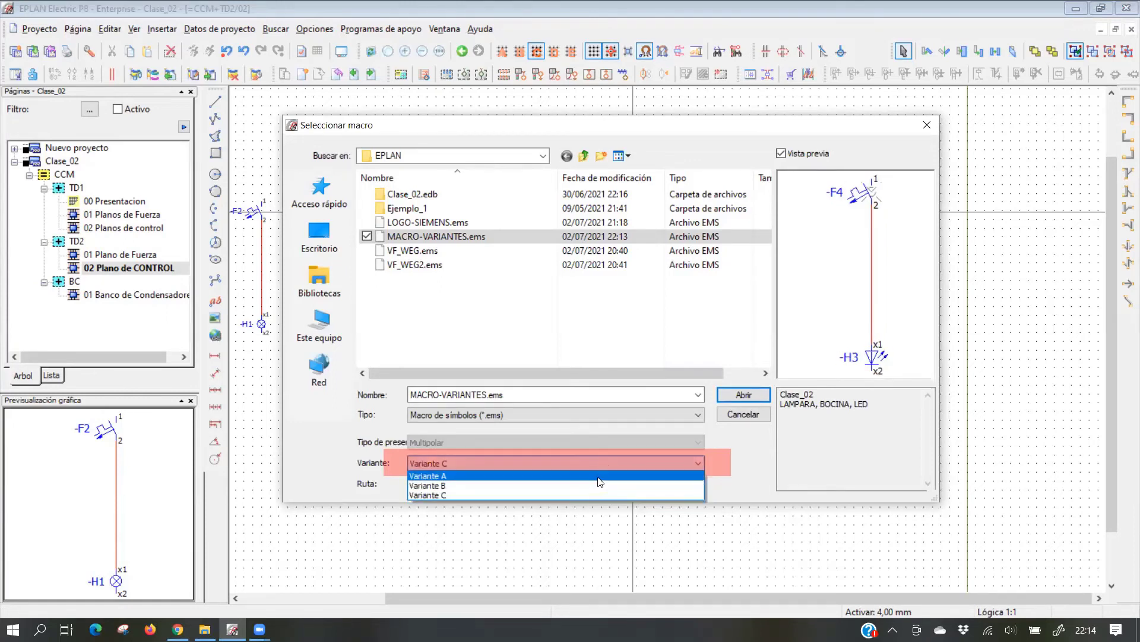
click(600, 477)
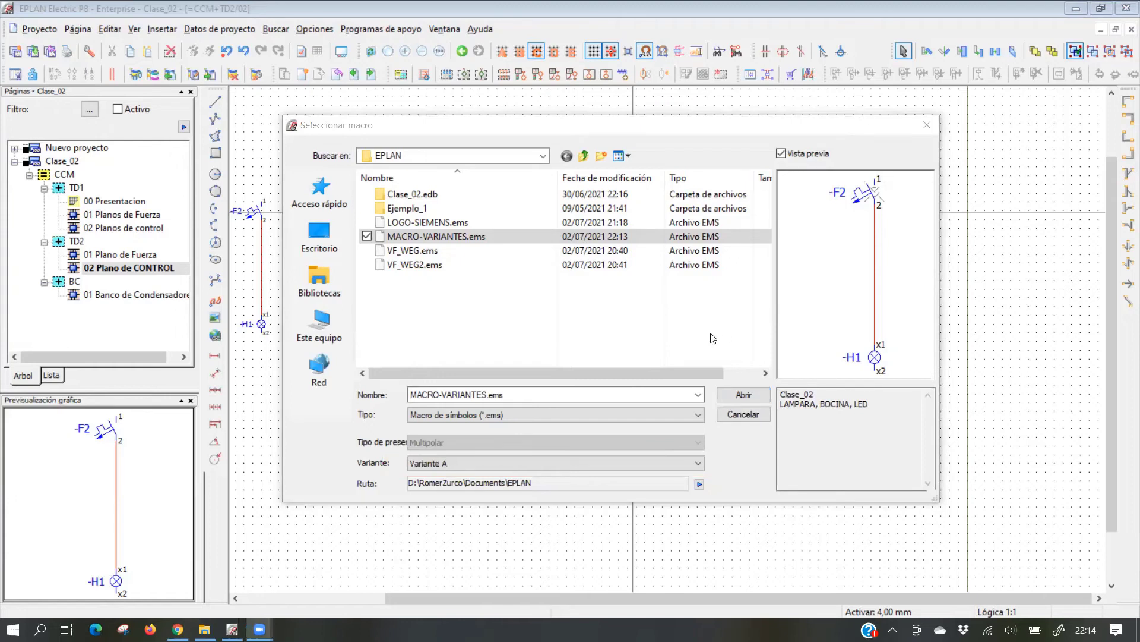
Load the macro for placement and cycle through its variants to the horn circuit
click(746, 394)
scroll(642, 221, up, 5)
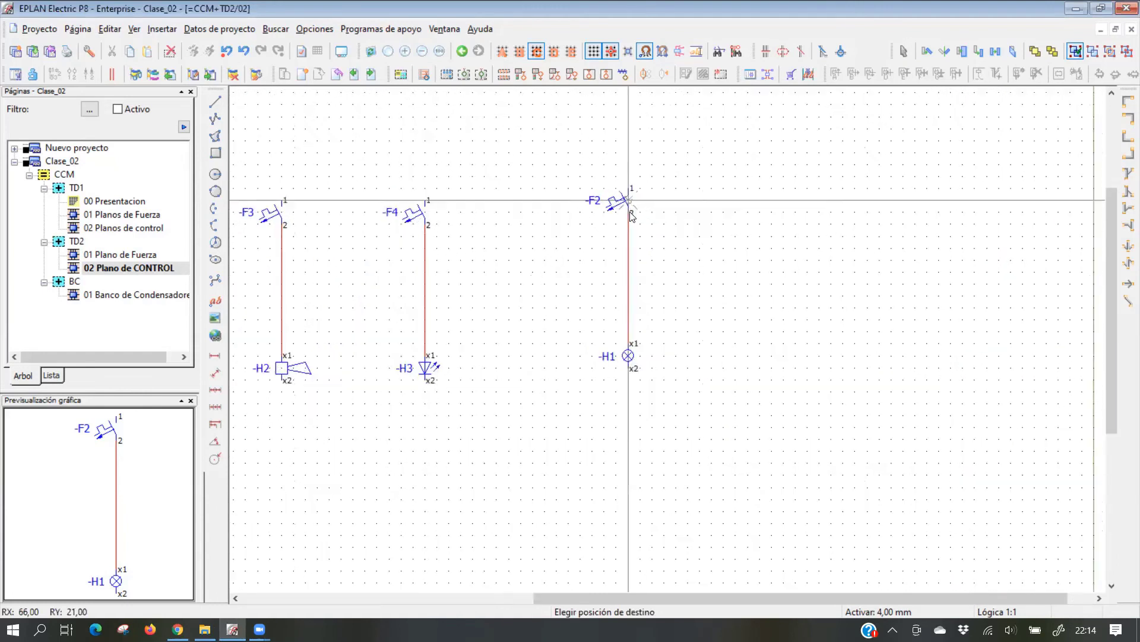
scroll(535, 160, down, 2)
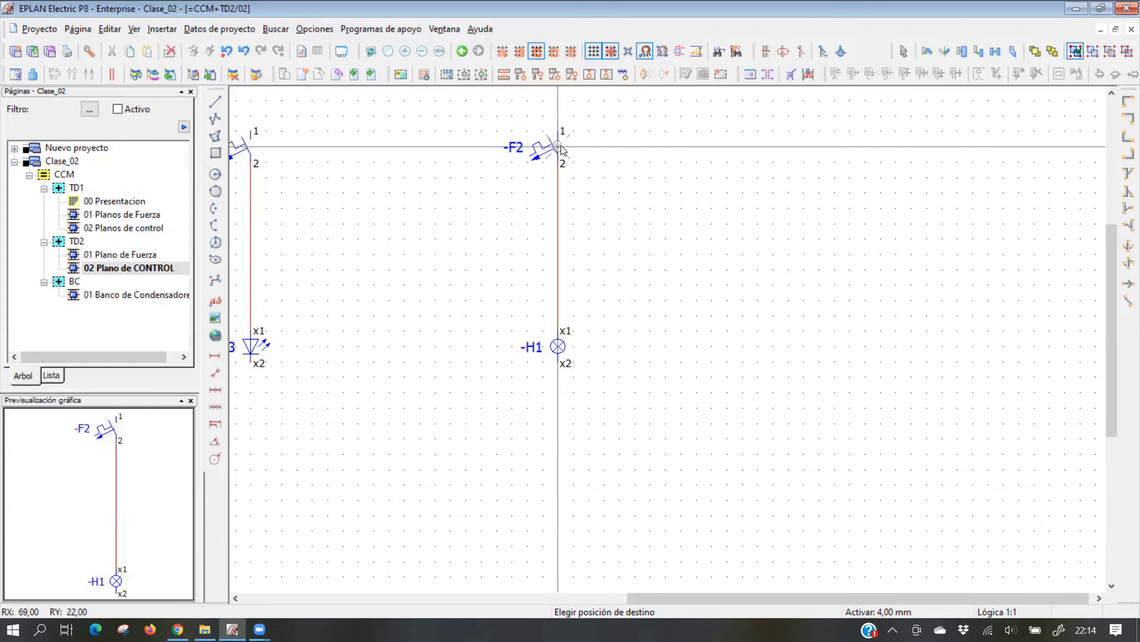
key(Tab)
key(Tab)
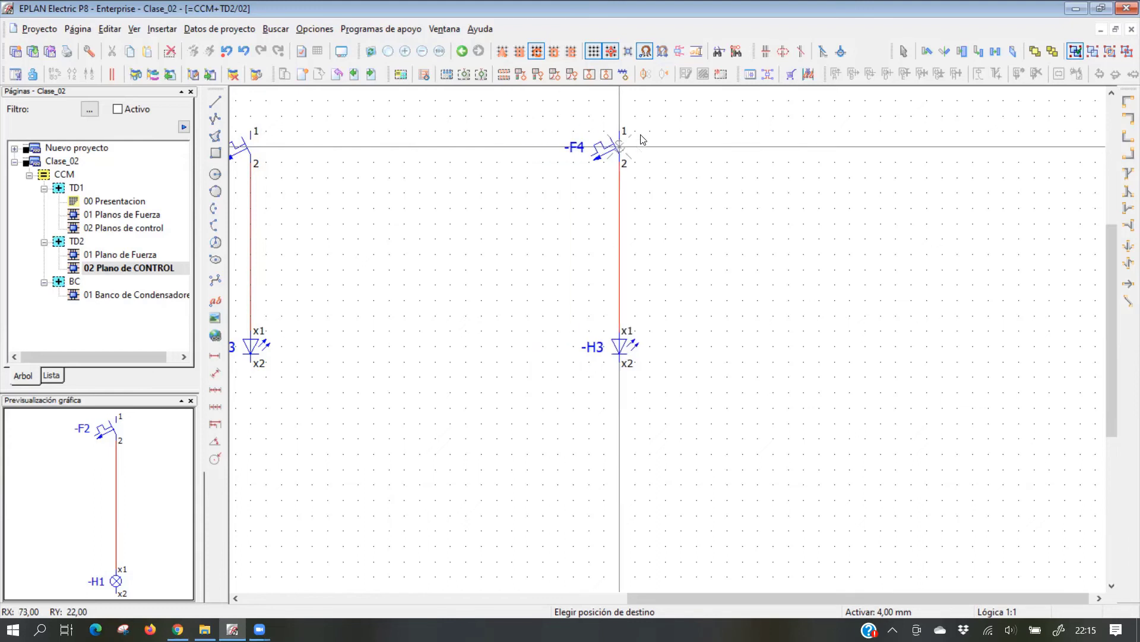
key(Tab)
key(Tab)
key(Tab)
key(Tab)
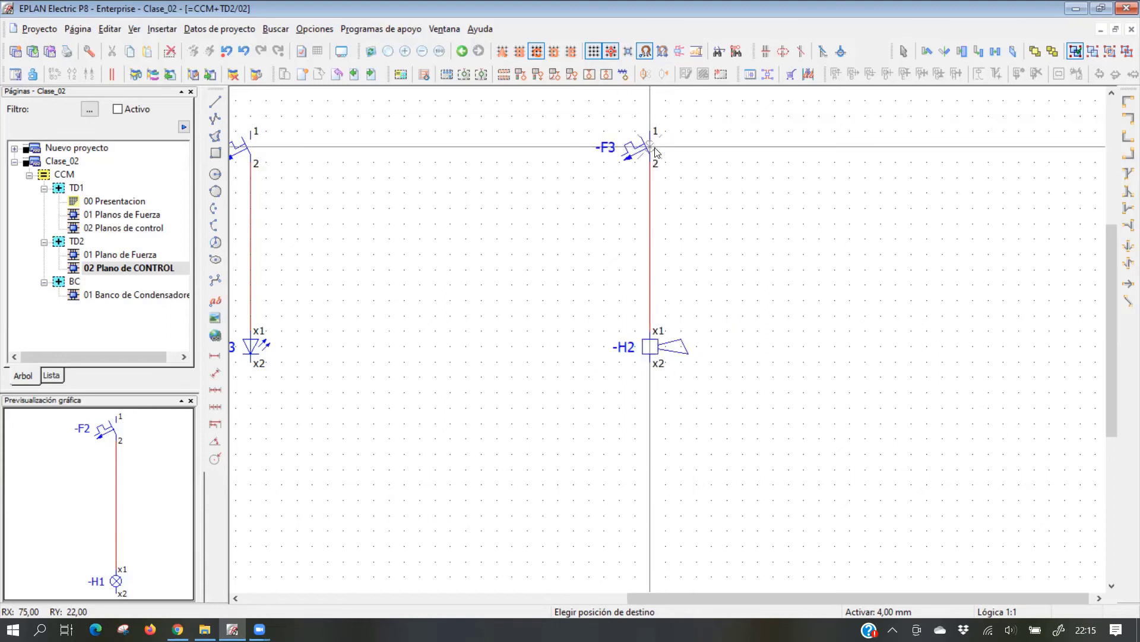
Place the horn variant beyond the -H3 circuit using insertion mode Numerar, and place the LED variant beside it
click(656, 152)
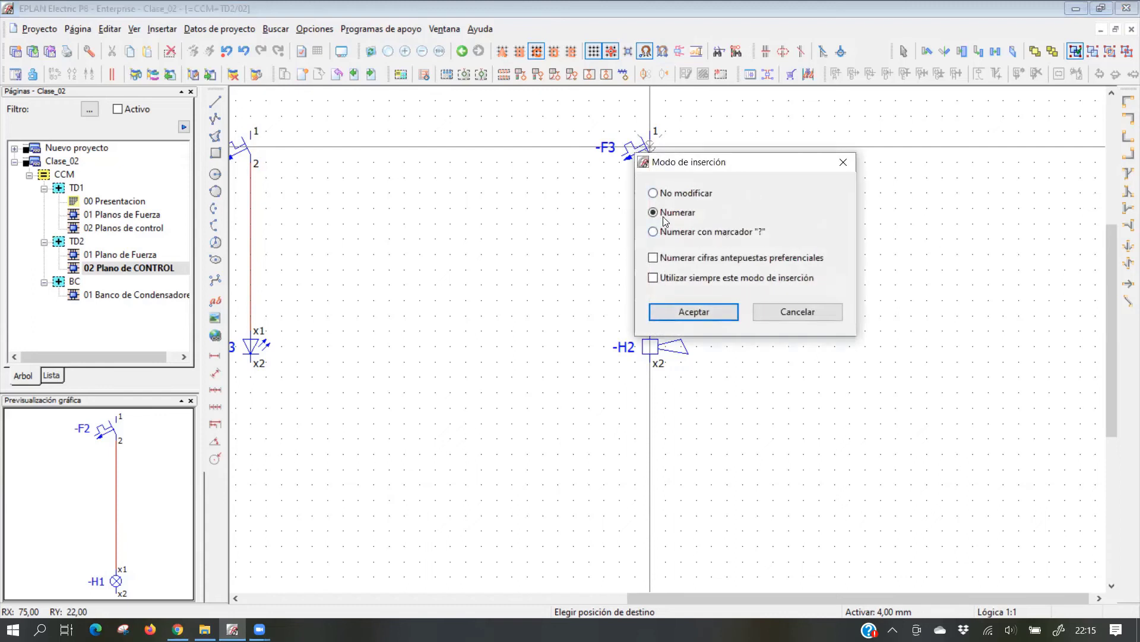
click(694, 312)
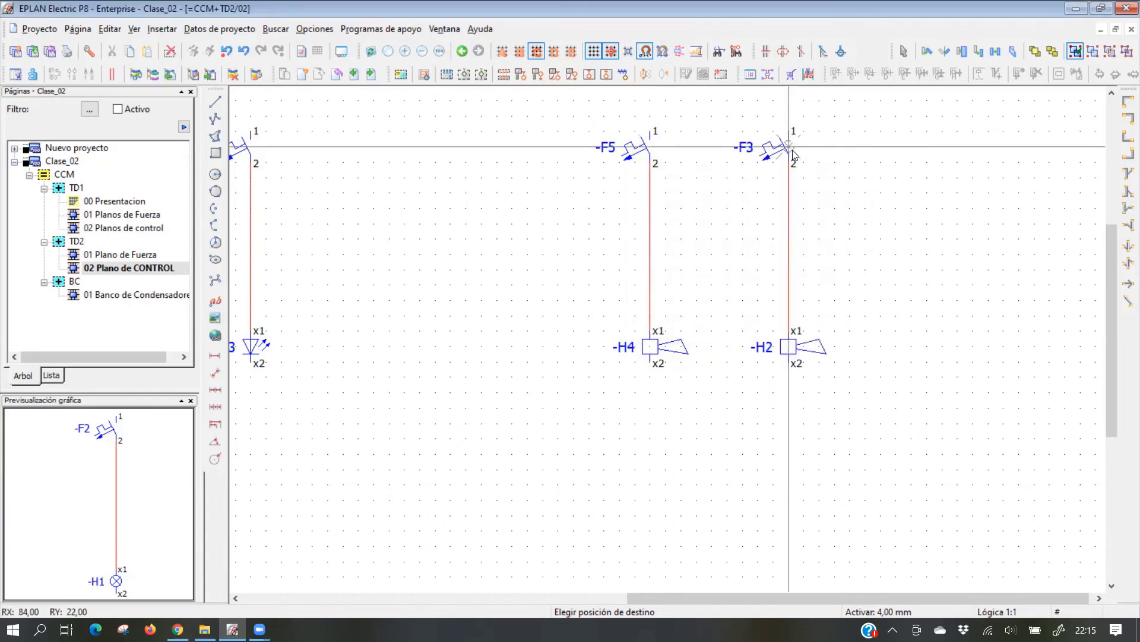
click(793, 154)
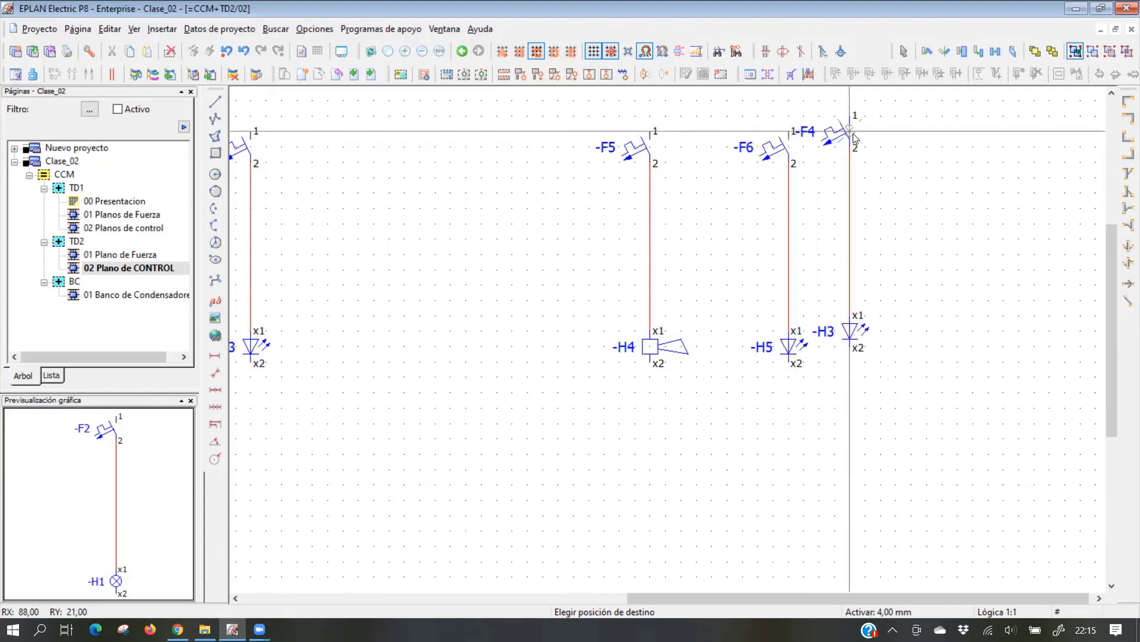
Place two more LED variants beyond the -H5 circuit, plus lamp variants near the page's right border and before the -H4 horn circuit
click(880, 150)
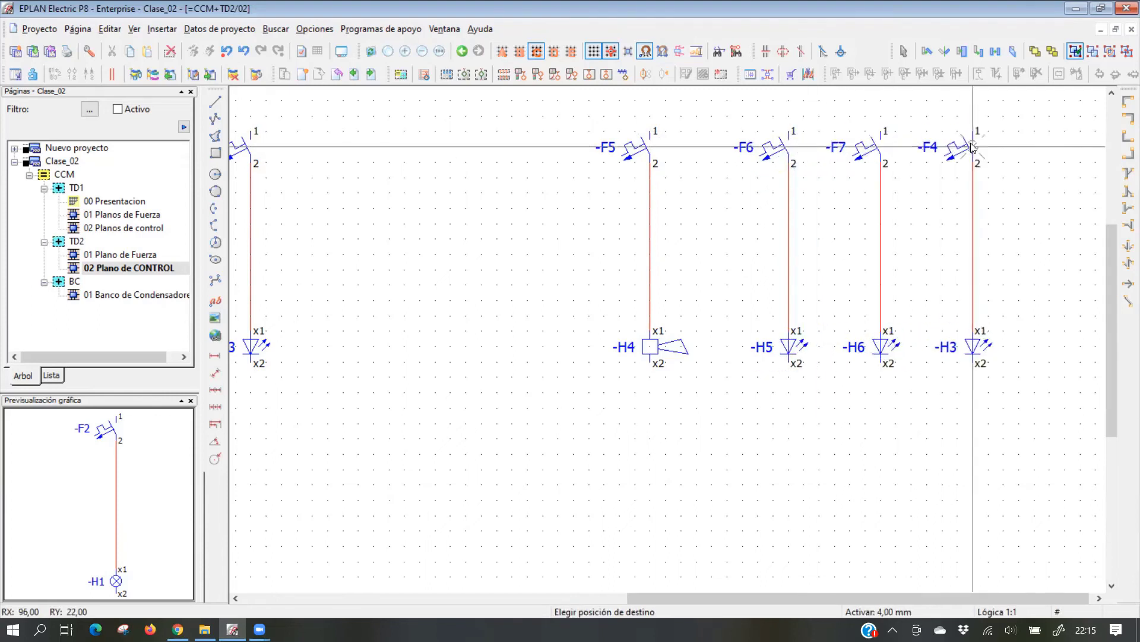
click(972, 149)
mouse_move(1033, 150)
middle_down()
mouse_move(745, 171)
mouse_move(784, 169)
middle_up()
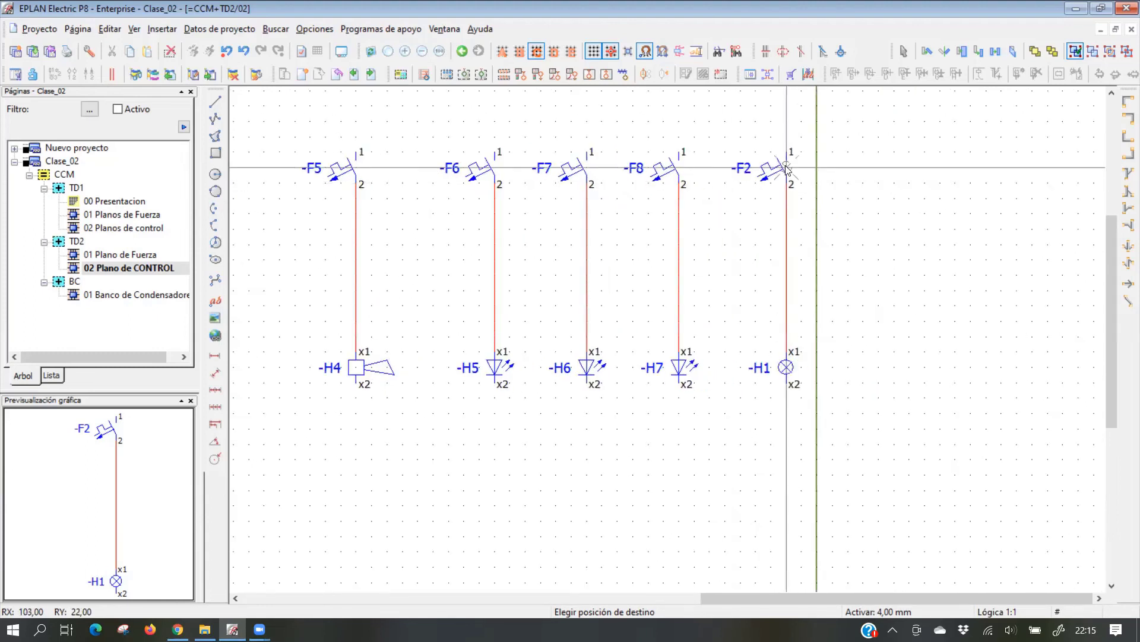
click(786, 169)
middle_drag(817, 232, 848, 223)
click(353, 156)
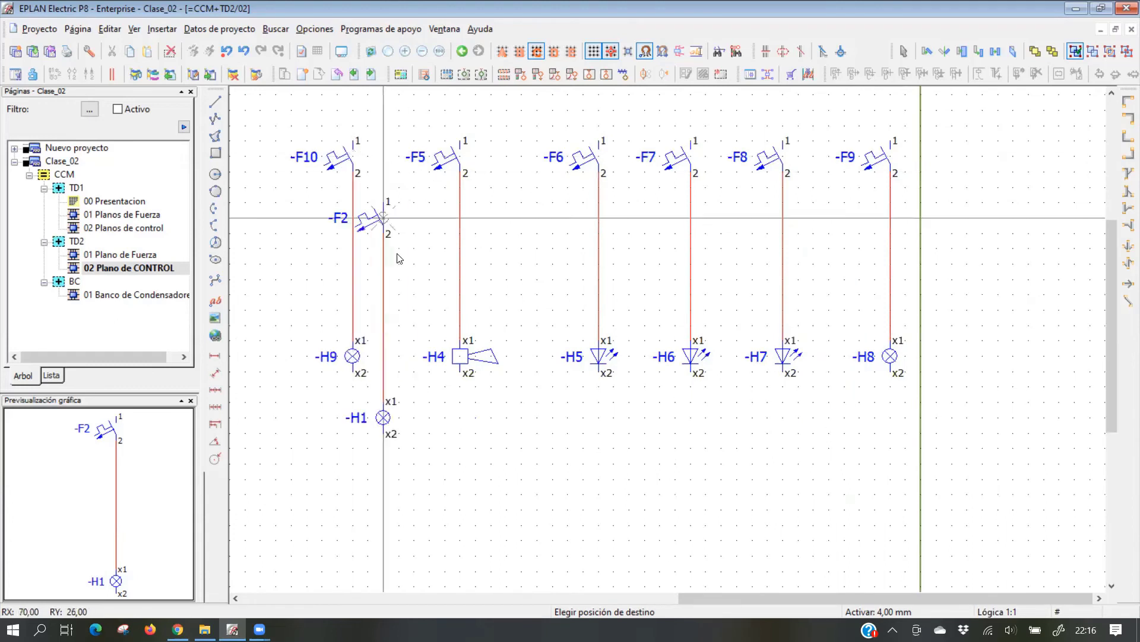
scroll(425, 302, up, 2)
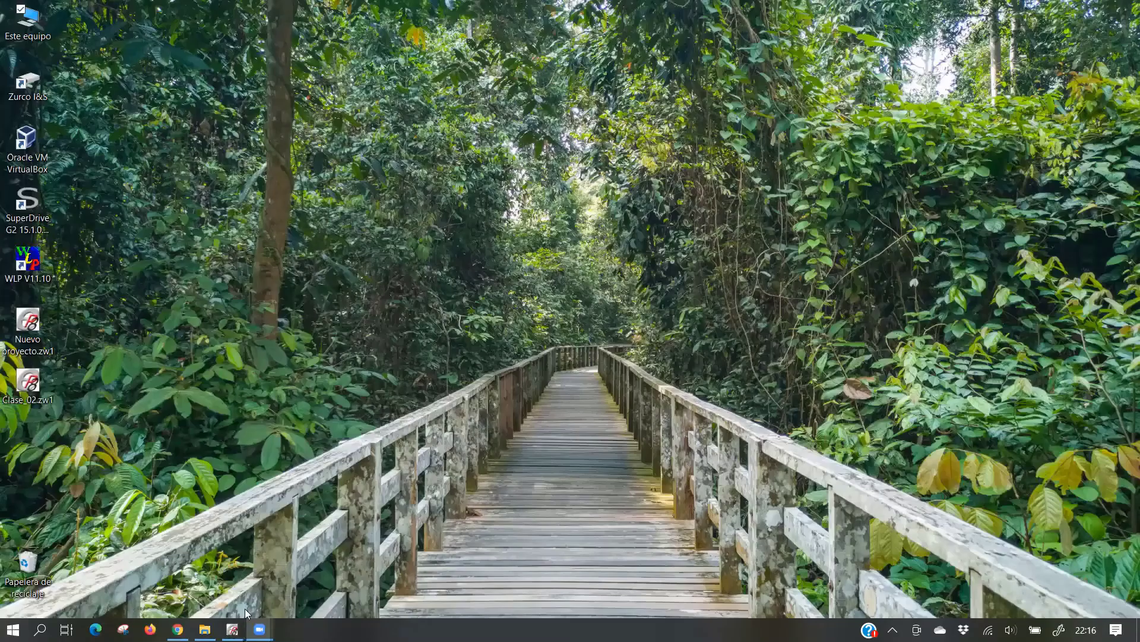
Switch to File Explorer and select MACRO-VARIANTES.ems in the EPLAN documents folder, checking that WhatsApp Web is open in the browser
click(233, 629)
click(204, 629)
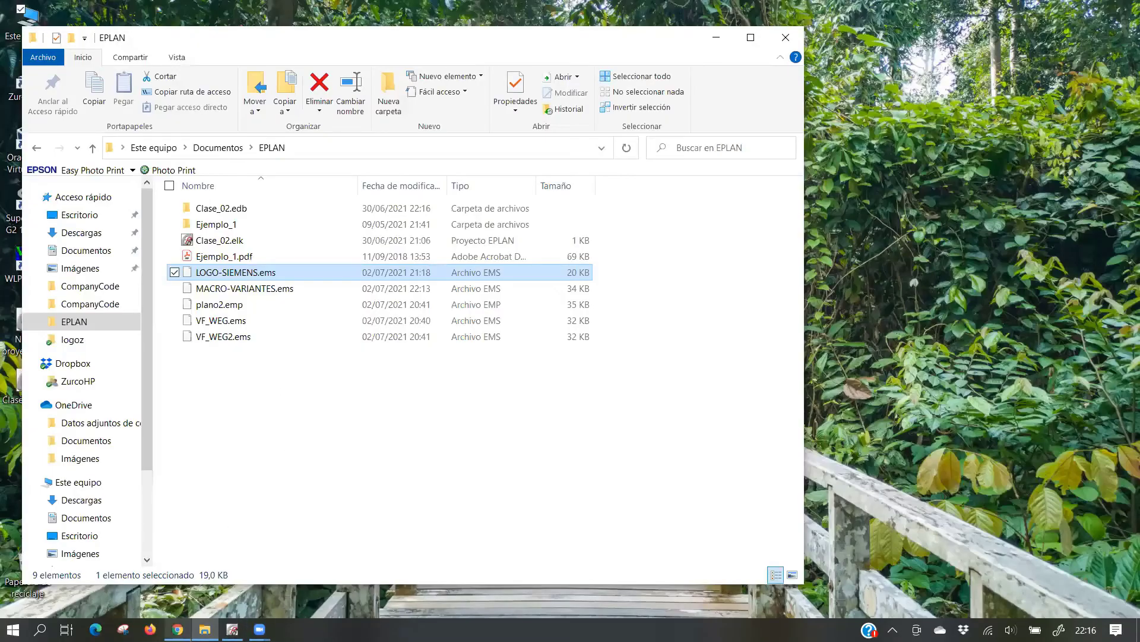
click(242, 290)
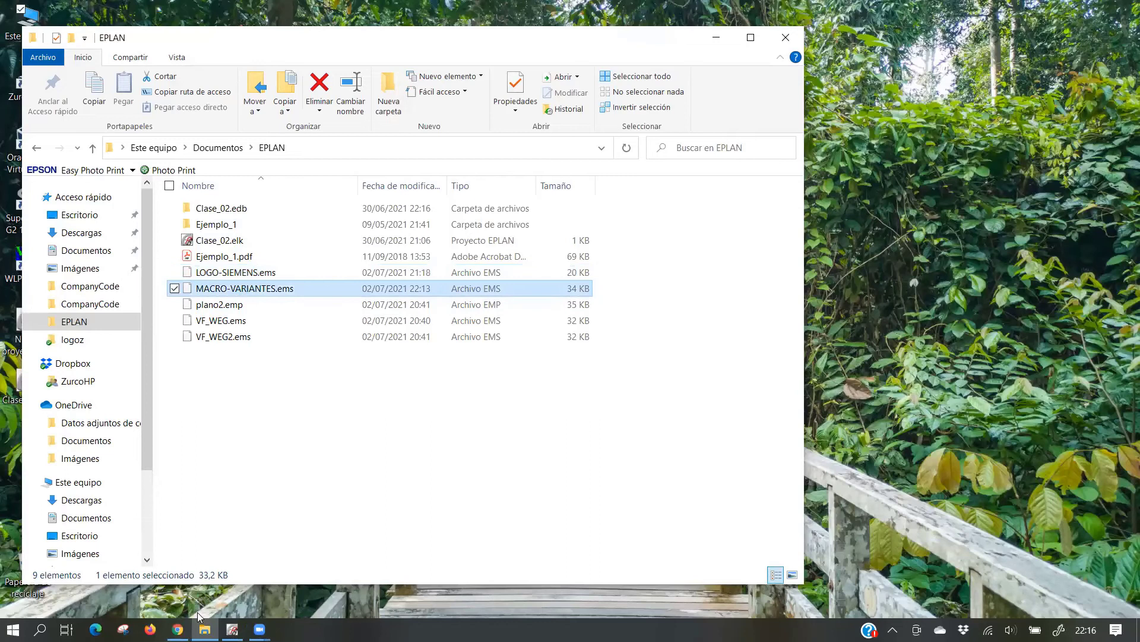
click(177, 629)
click(103, 12)
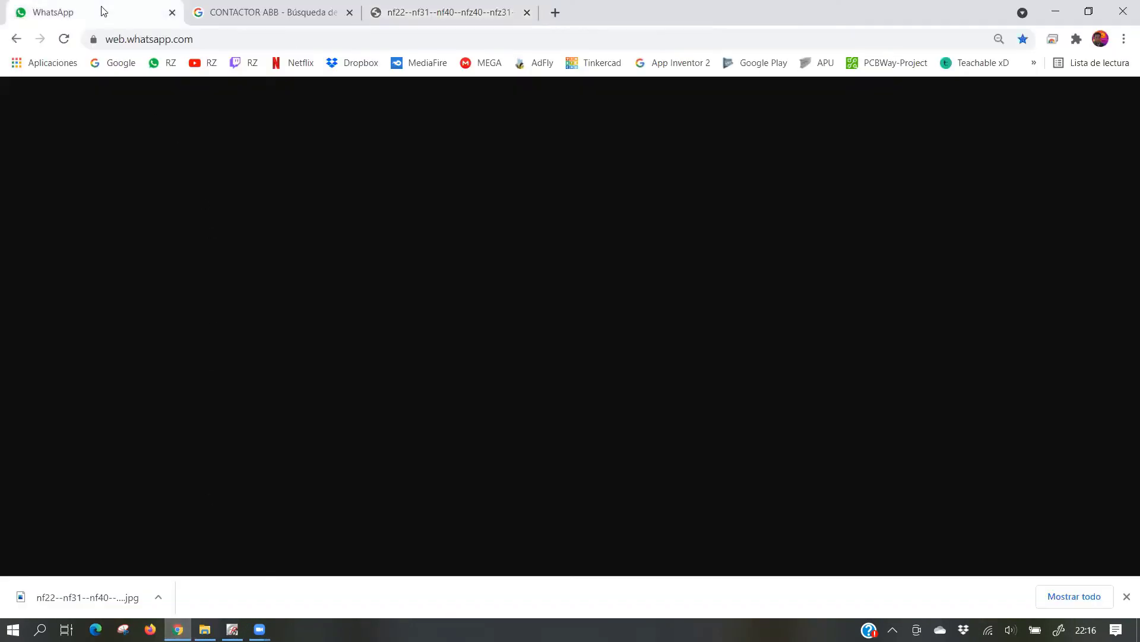
click(178, 629)
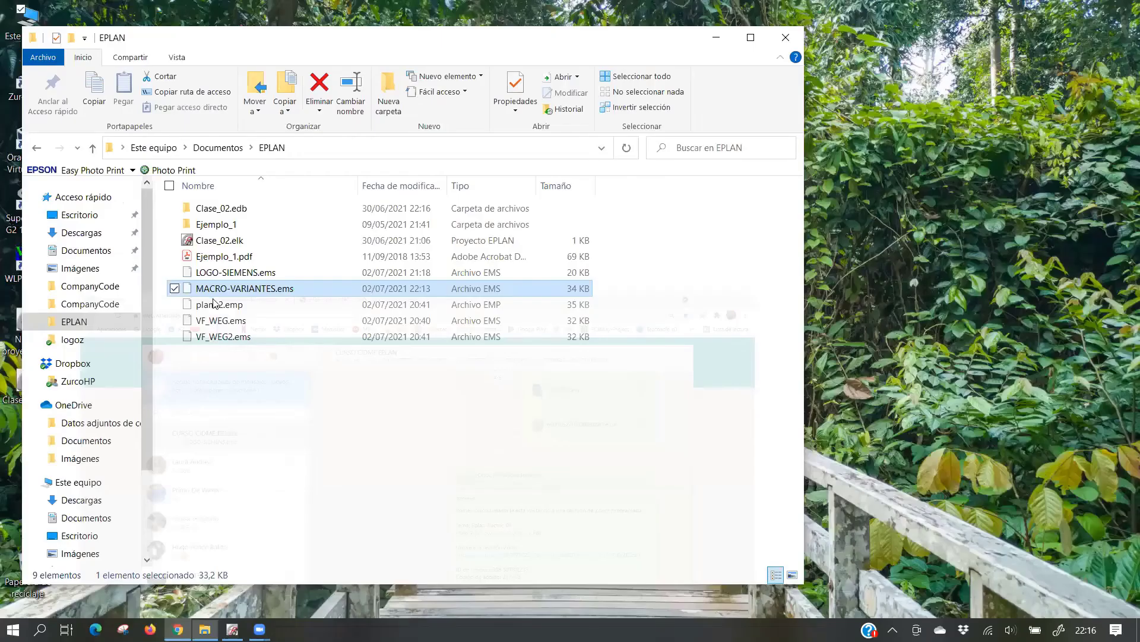
Send MACRO-VARIANTES.ems to the CURSO CIDME EPLAN group chat in WhatsApp Web, and return to EPLAN
drag(209, 351, 178, 627)
drag(685, 346, 684, 347)
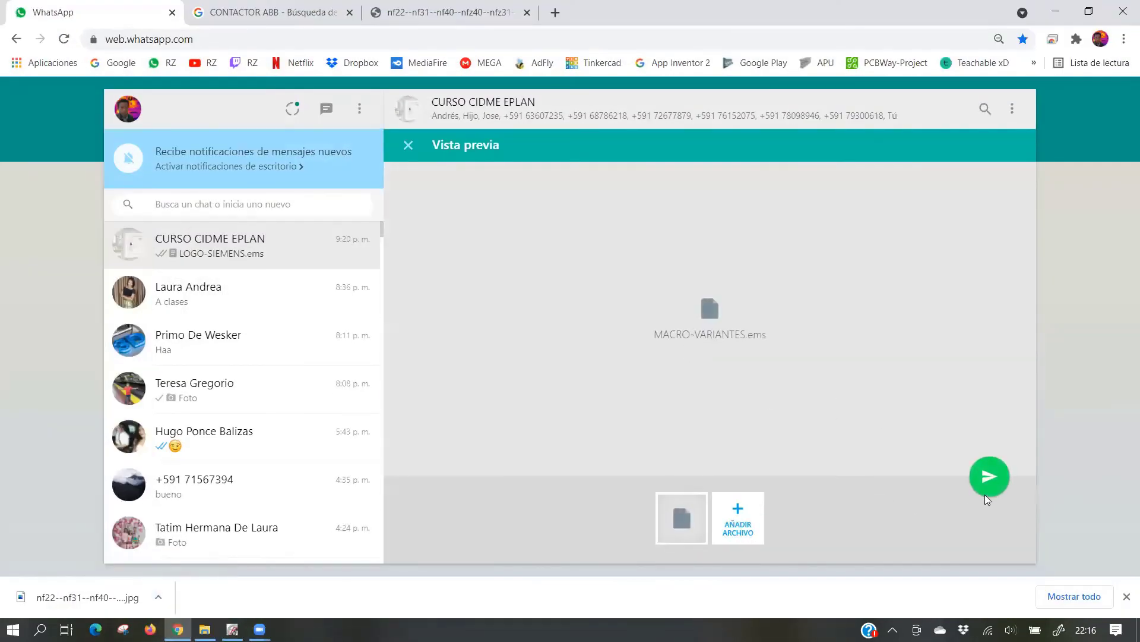
click(1000, 480)
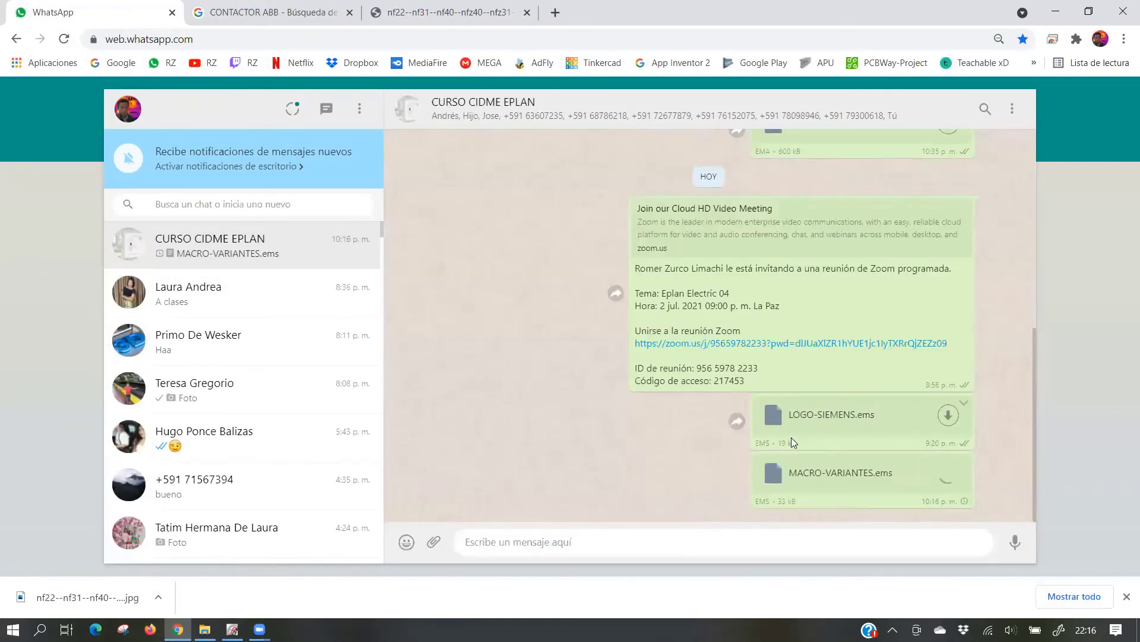
click(1056, 11)
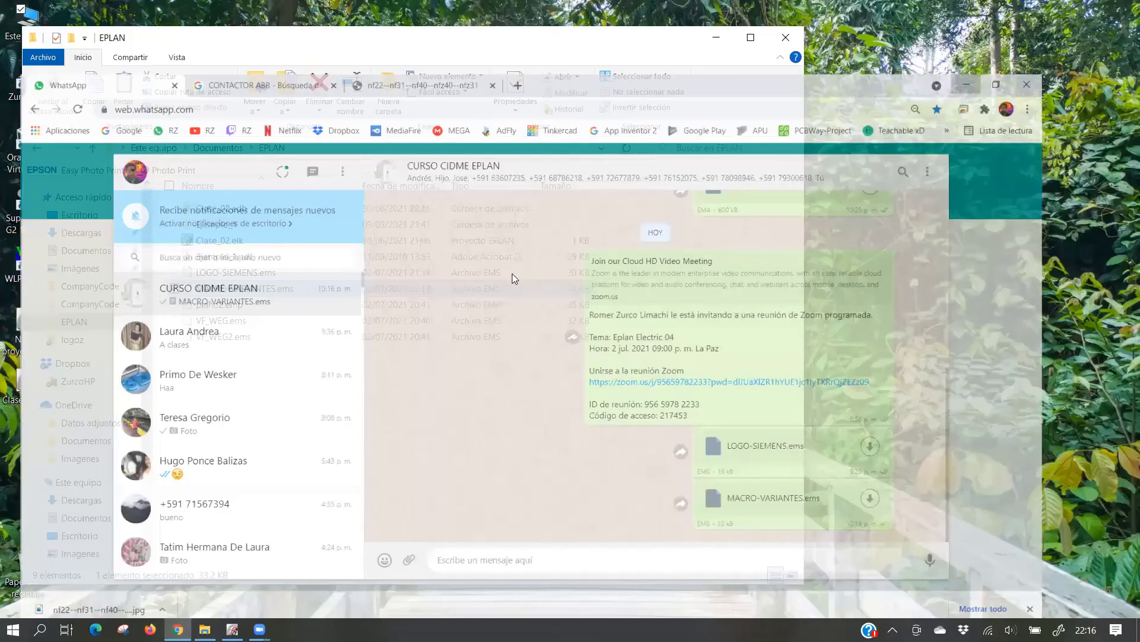
click(717, 37)
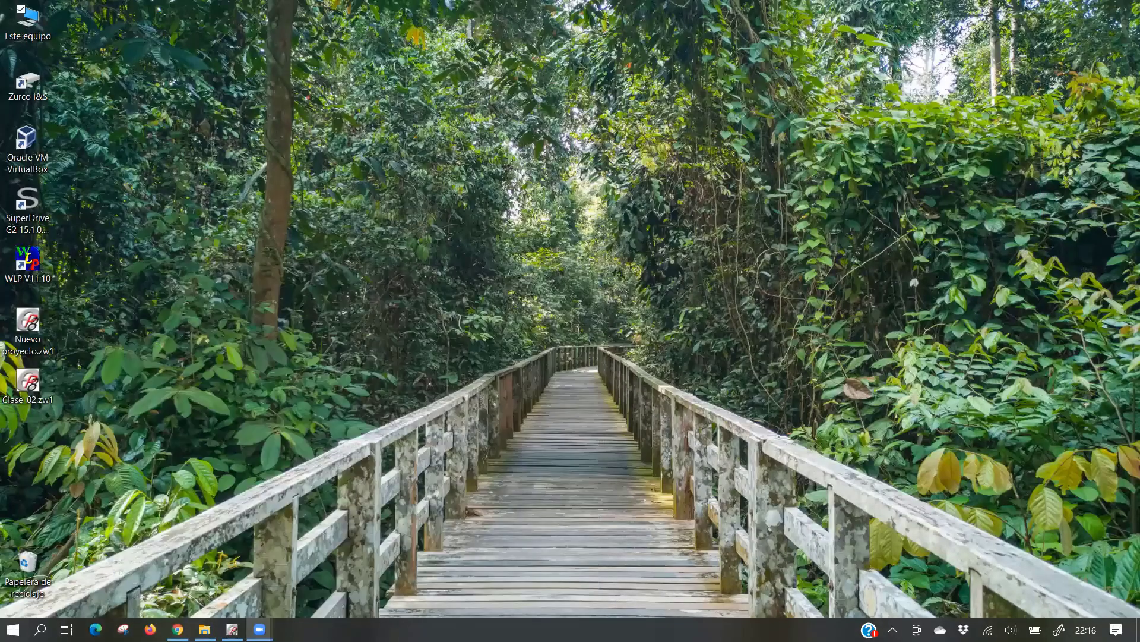
click(232, 629)
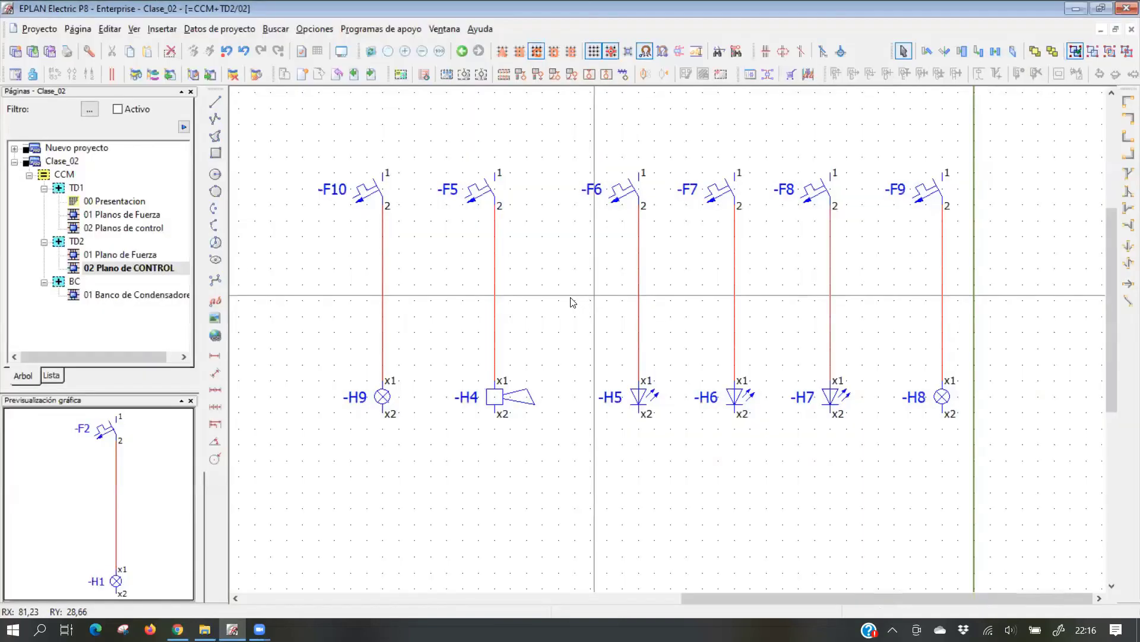
scroll(517, 294, down, 3)
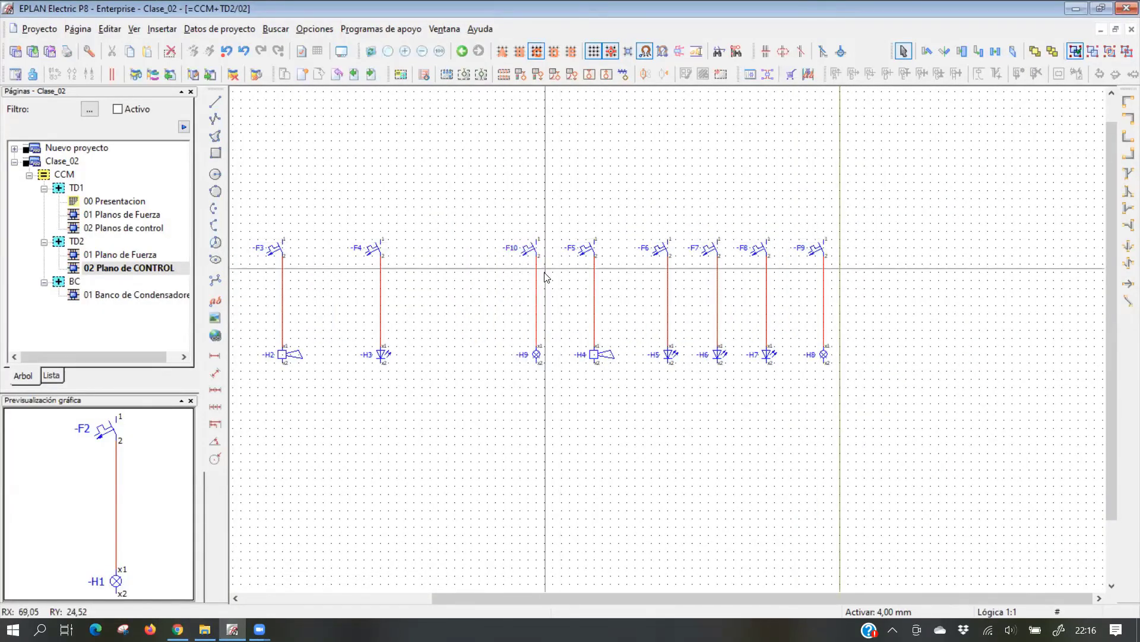
scroll(543, 285, up, 2)
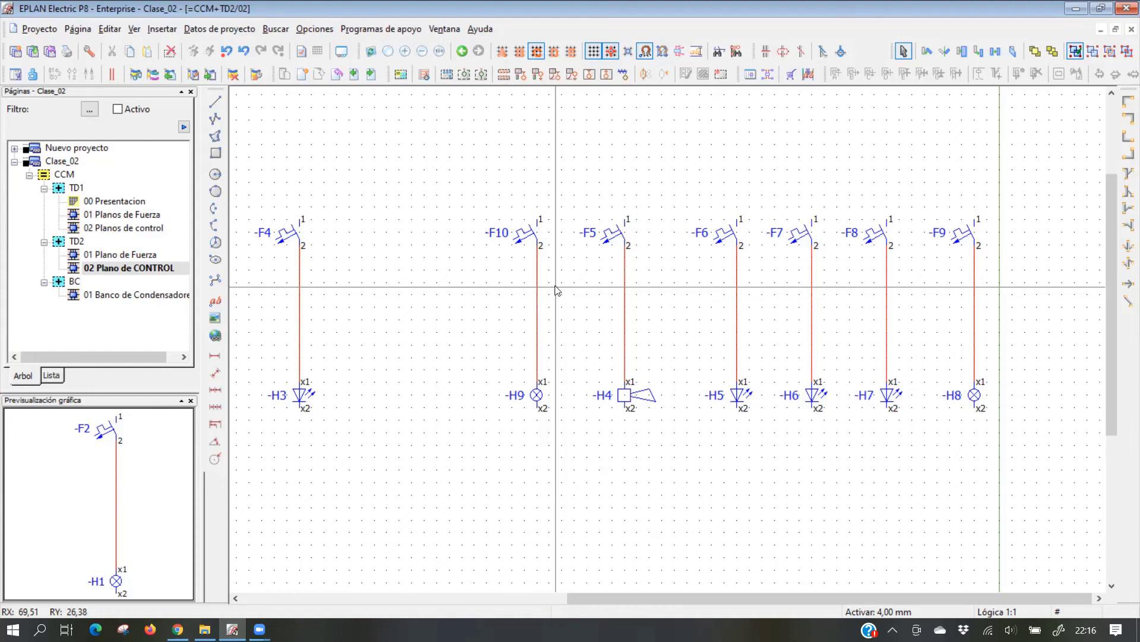
scroll(534, 297, down, 3)
middle_drag(445, 295, 545, 326)
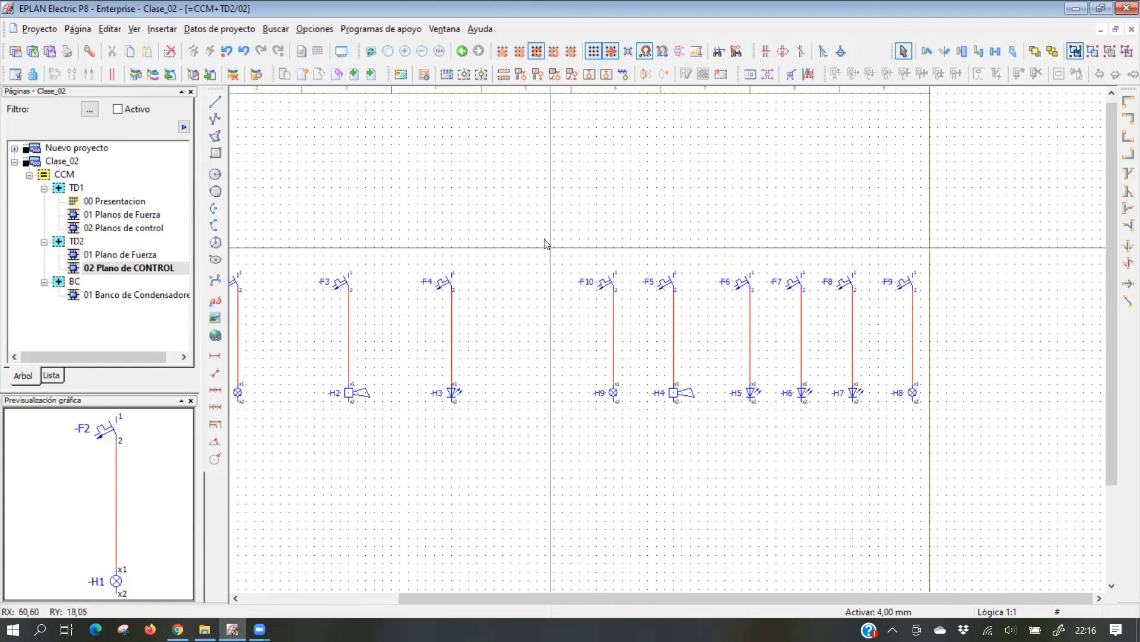
middle_drag(490, 273, 594, 220)
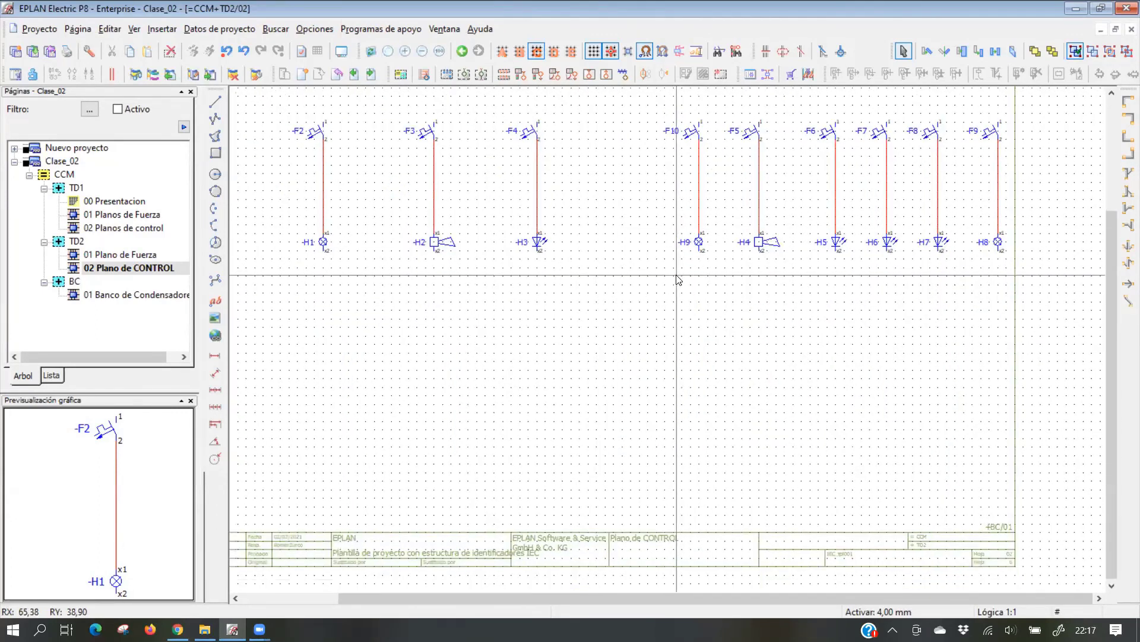
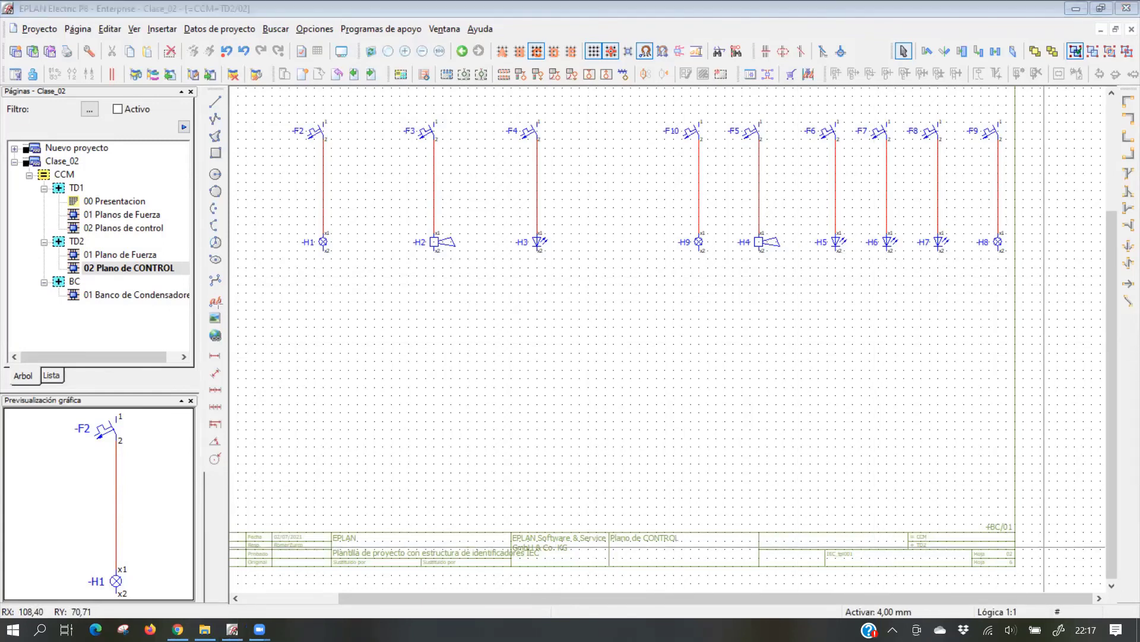
mouse_move(192, 303)
mouse_down()
mouse_move(253, 343)
mouse_move(248, 332)
mouse_up()
drag(505, 142, 258, 290)
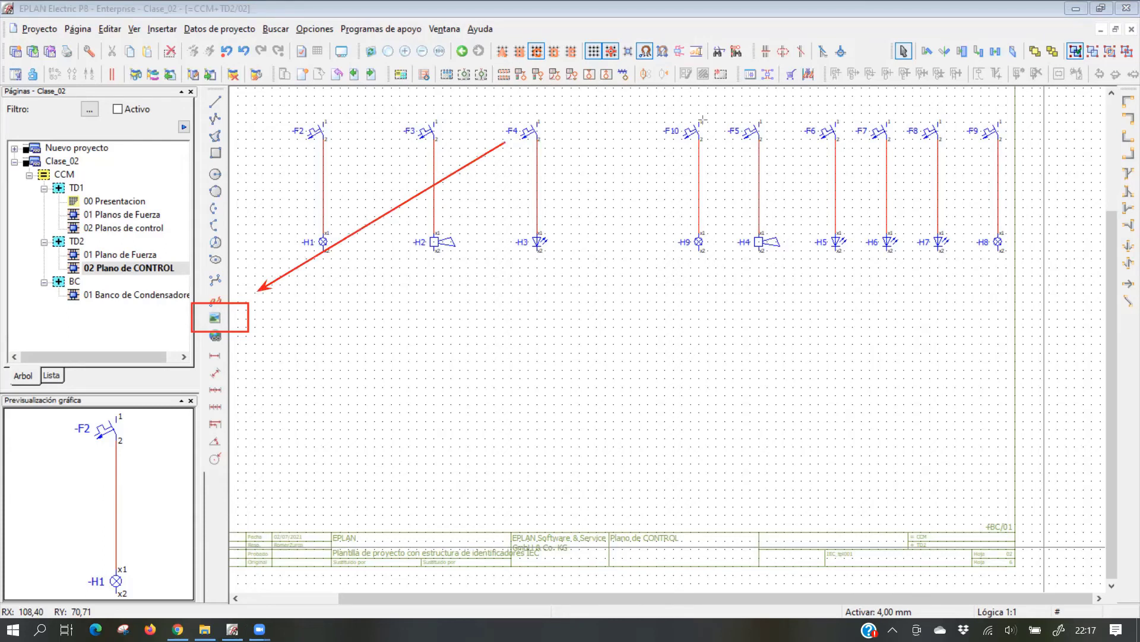
Start inserting an image file and reset the image folder path to its default
click(215, 318)
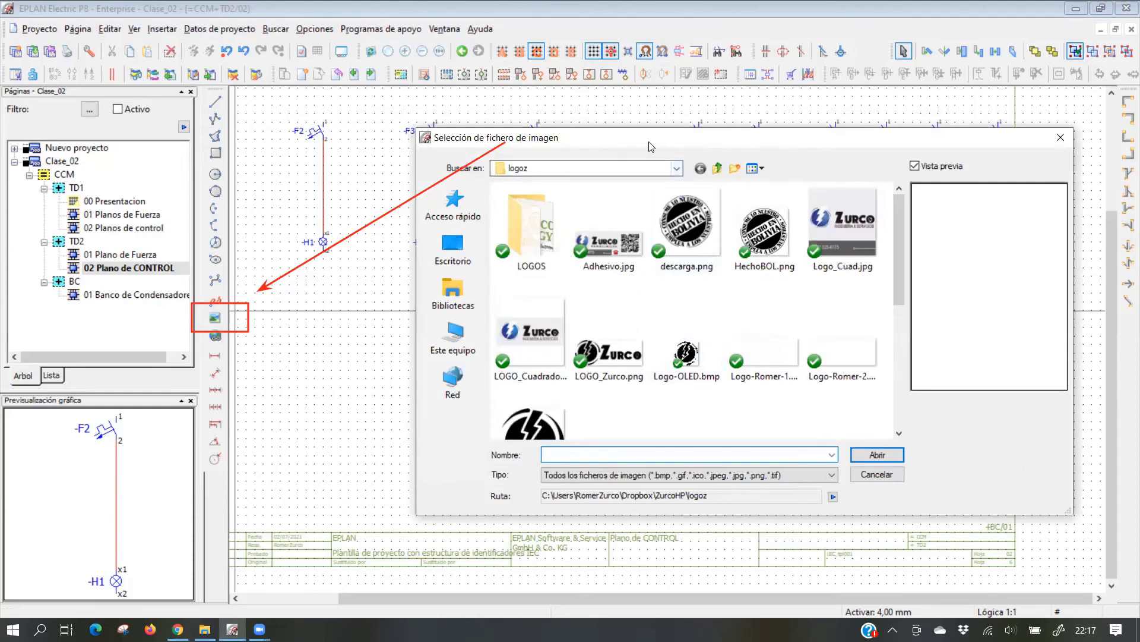
drag(651, 147, 549, 118)
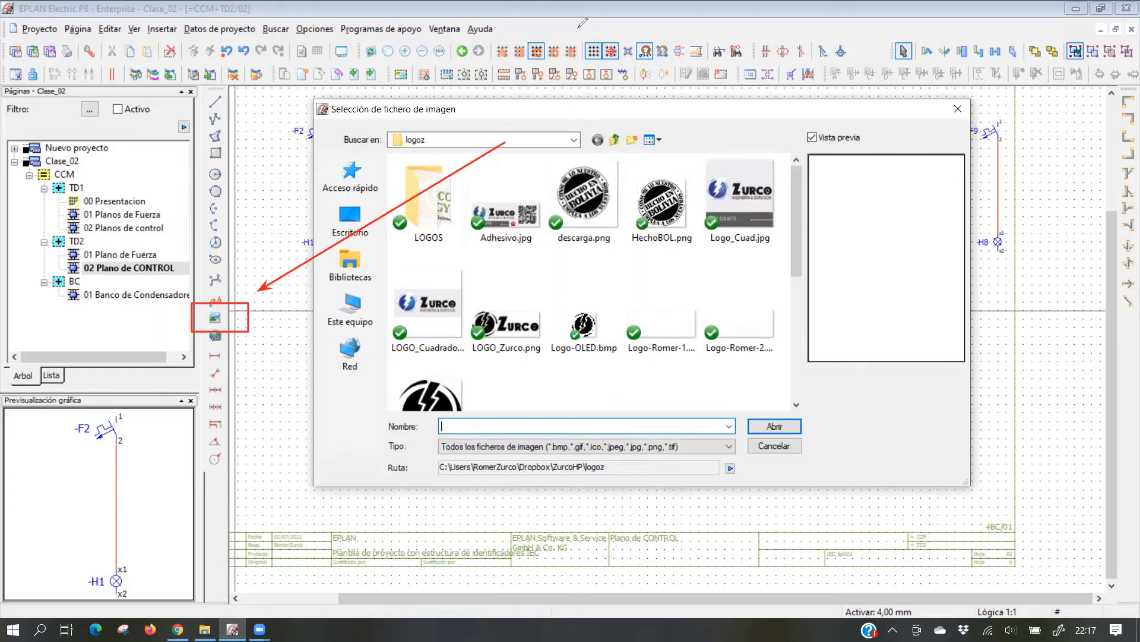
drag(941, 436, 731, 467)
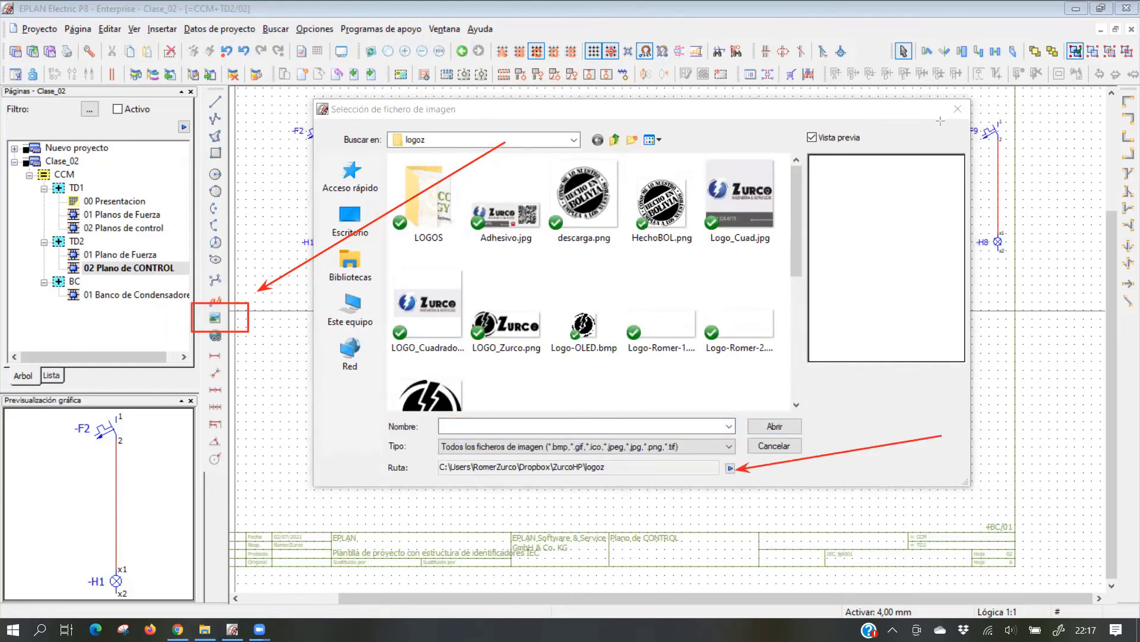
click(731, 469)
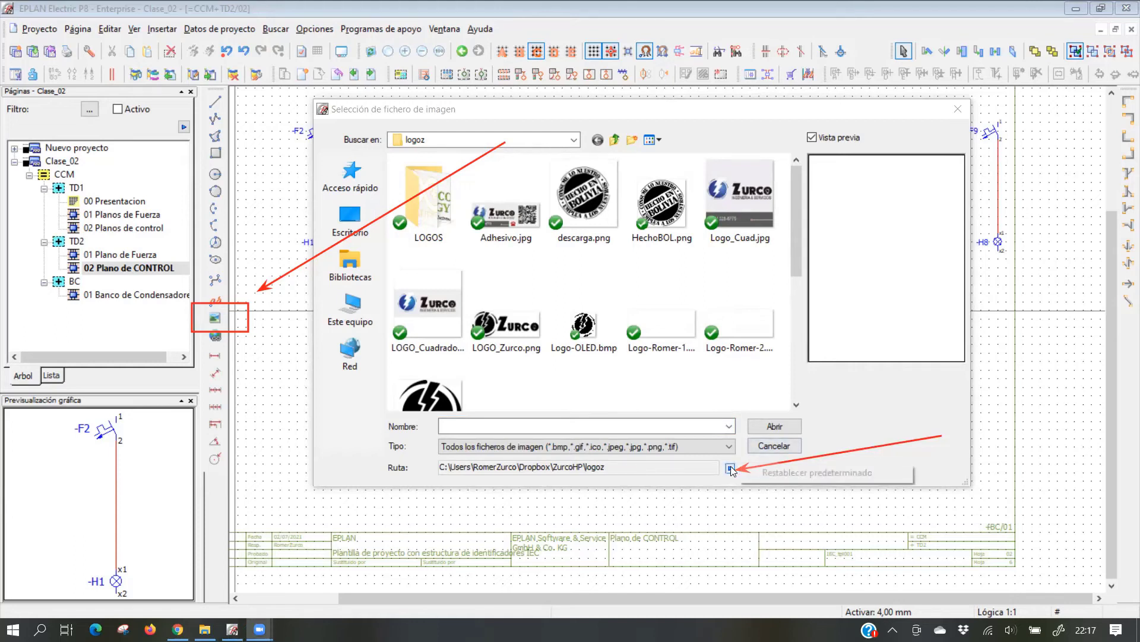
click(777, 472)
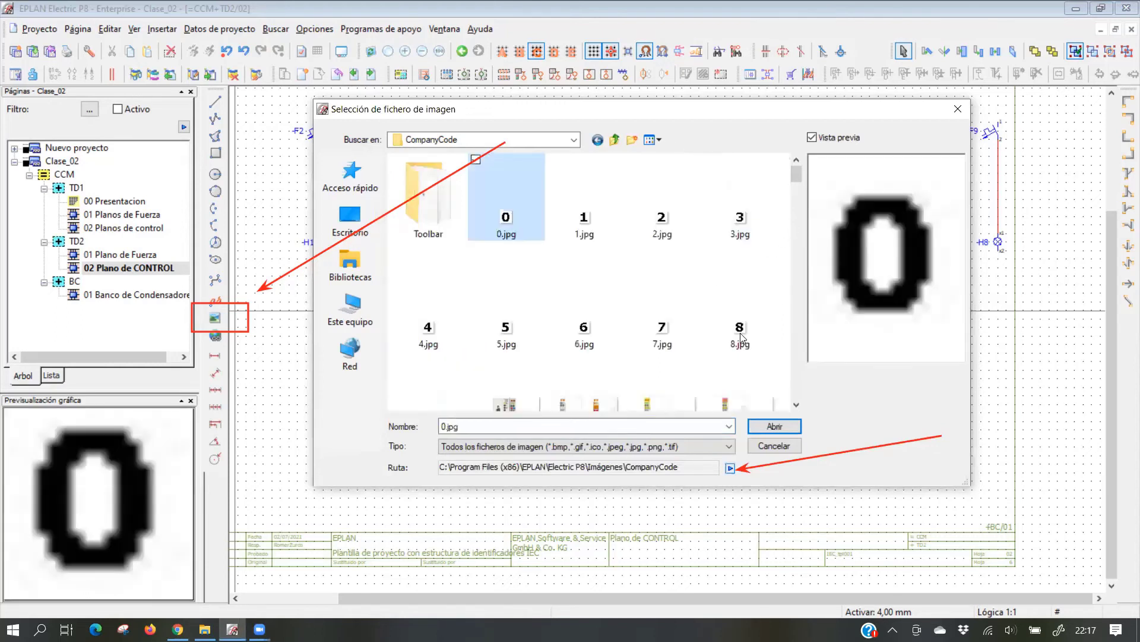
Preview BECK.BK3100.gif, BECK.KL91xx.gif and FES.150403.jpg in the CompanyCode image folder
click(797, 405)
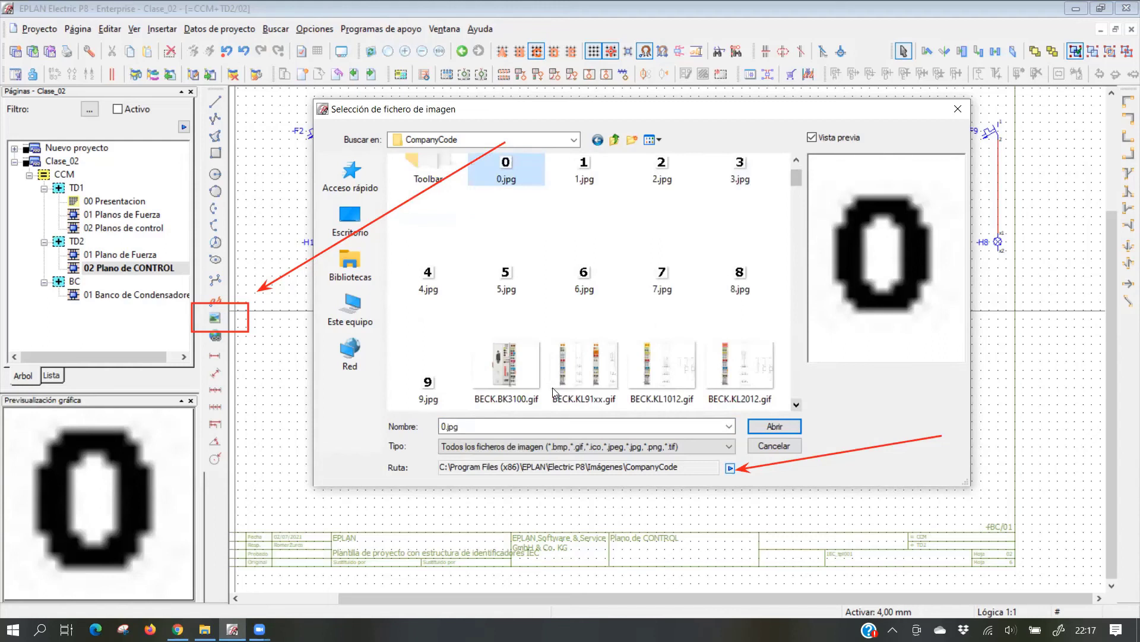
click(535, 374)
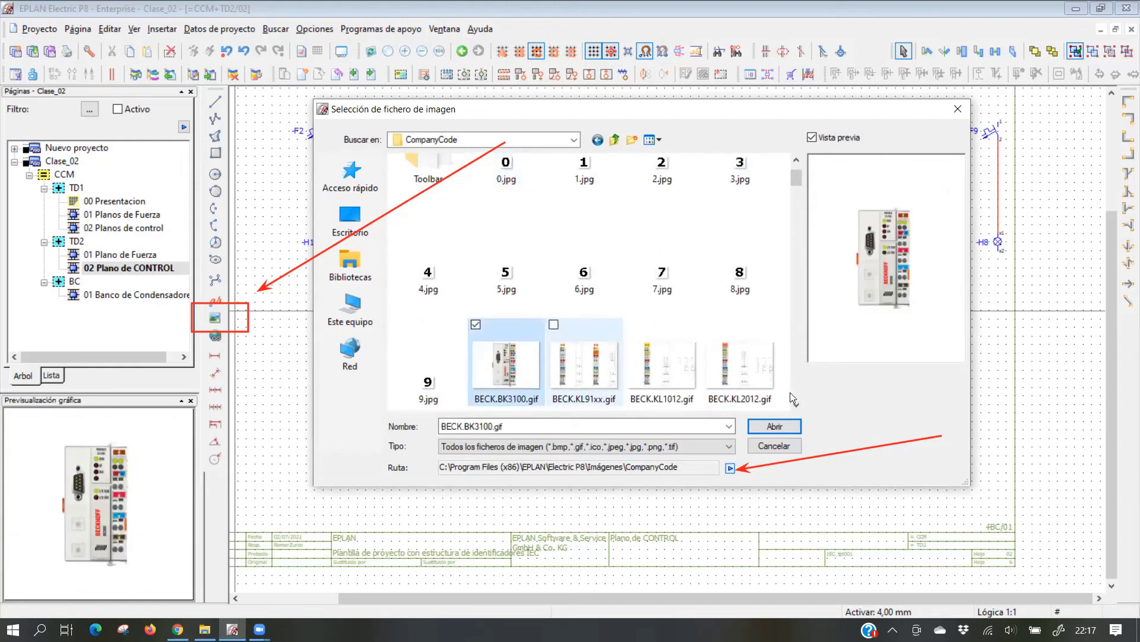
scroll(793, 397, down, 2)
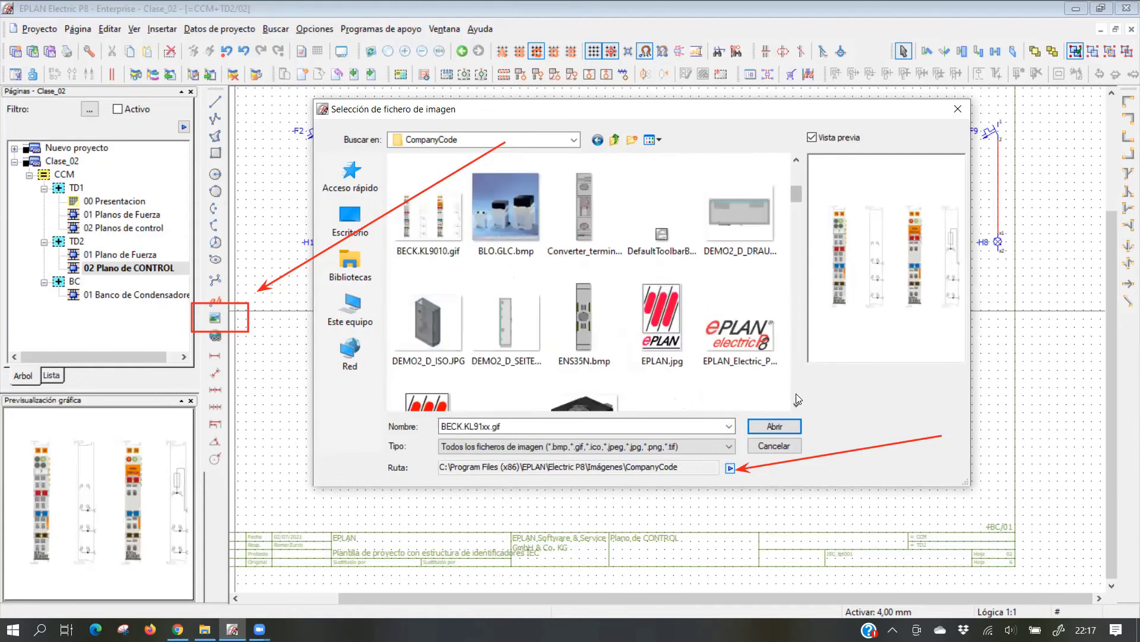
scroll(798, 398, down, 3)
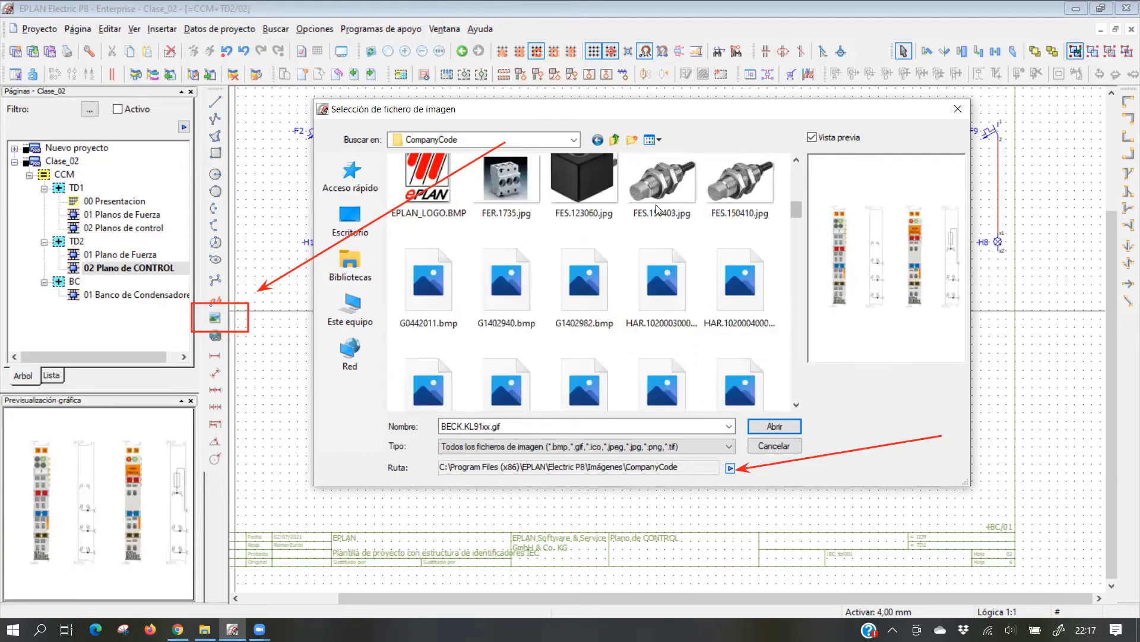
key(Down)
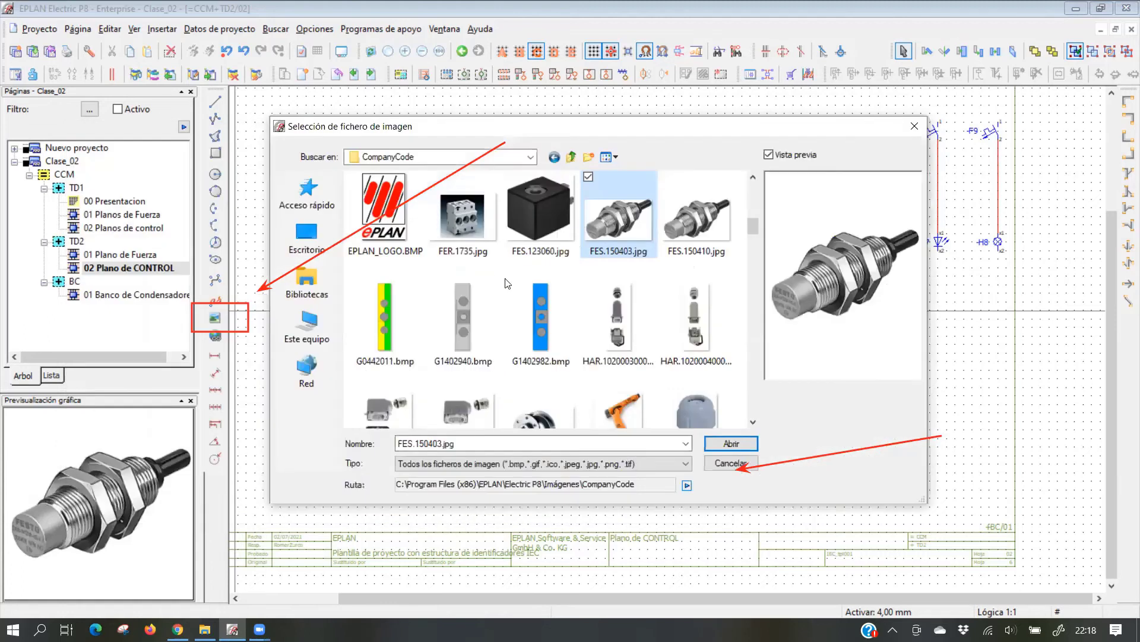
Preview the terminal images G0442011.bmp, G1402940.bmp and G1402982.bmp, plus the cable gland image LAPP.5301.jpg
click(396, 339)
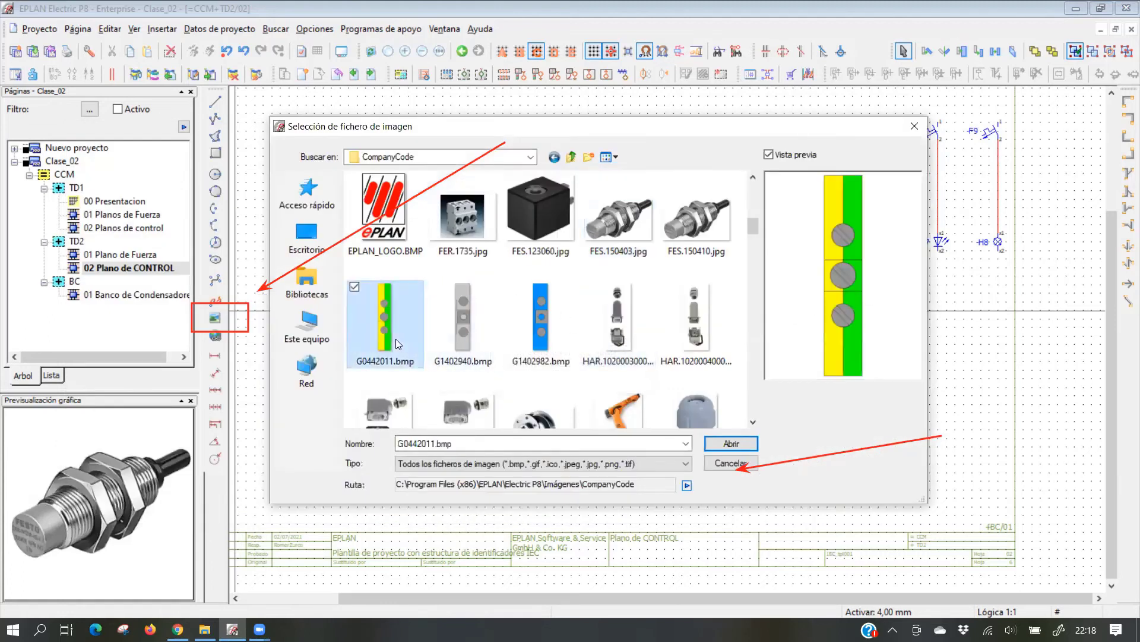
click(480, 347)
click(534, 335)
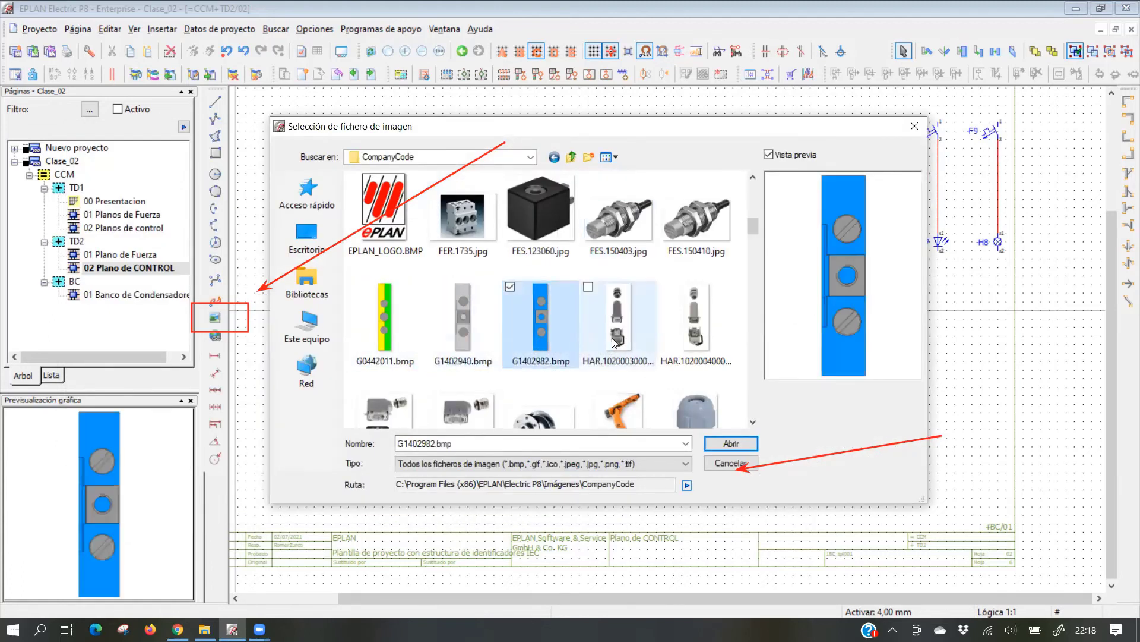
click(385, 324)
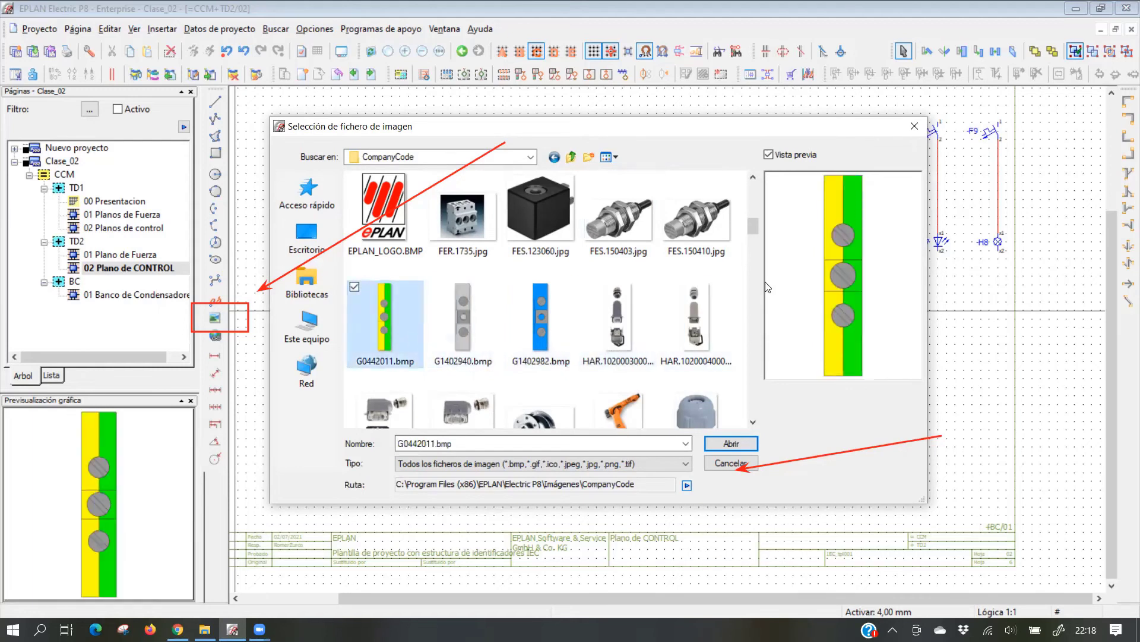
scroll(756, 407, down, 1)
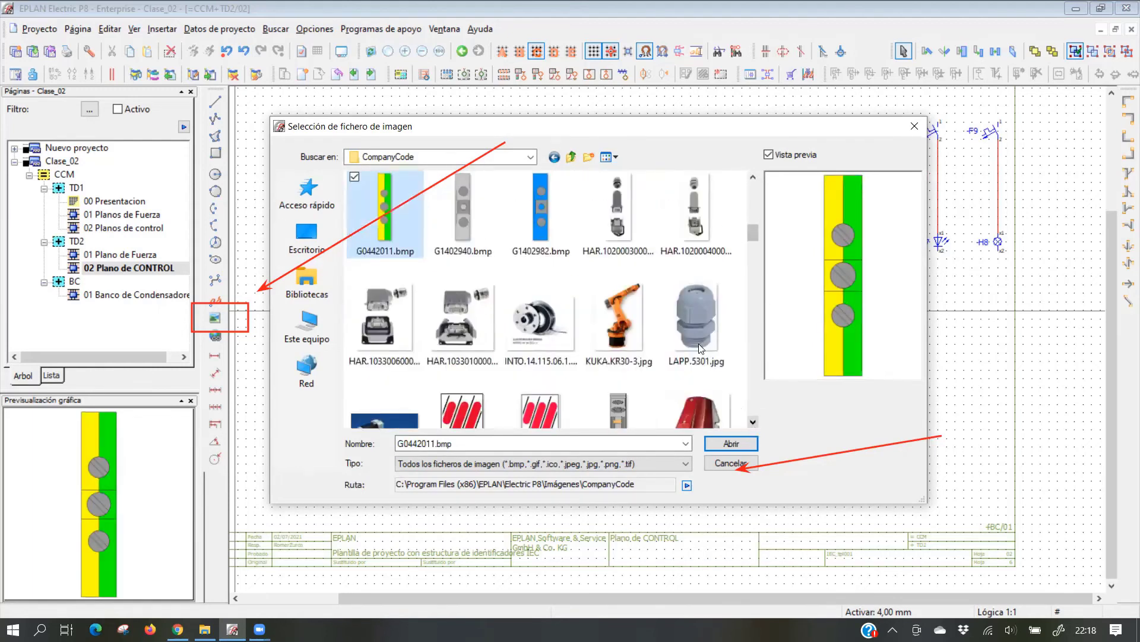
click(696, 324)
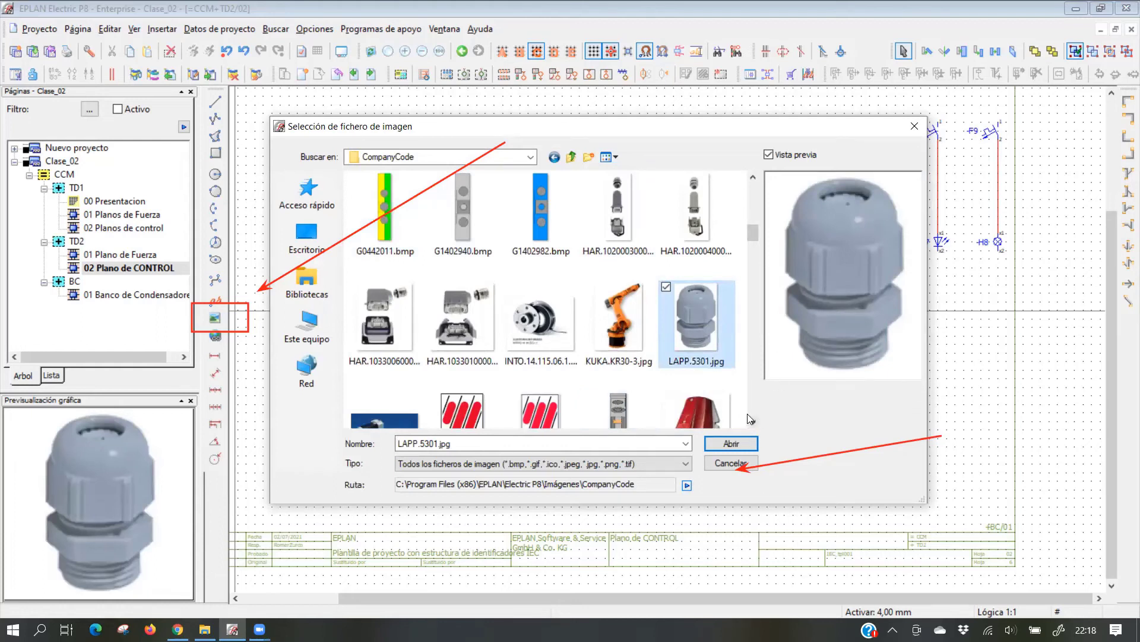
Preview the contactor images MOE.043380.jpg and MOE.045181.jpg and the motor breaker image MOE.046938.jpg
scroll(752, 419, down, 3)
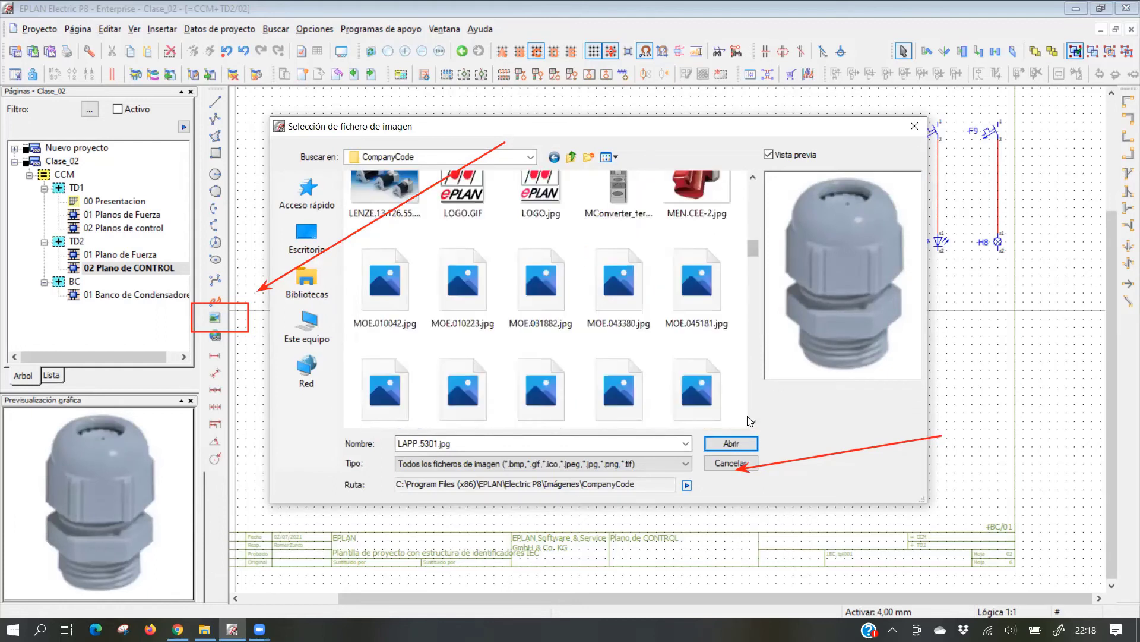
click(421, 304)
click(618, 282)
click(690, 299)
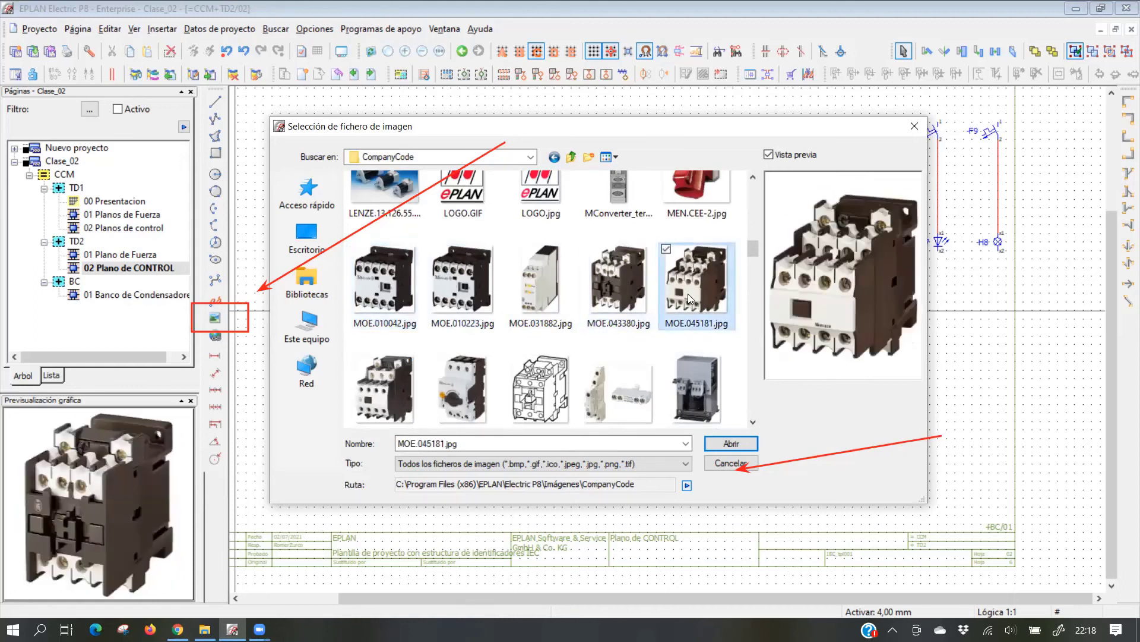
scroll(753, 423, down, 1)
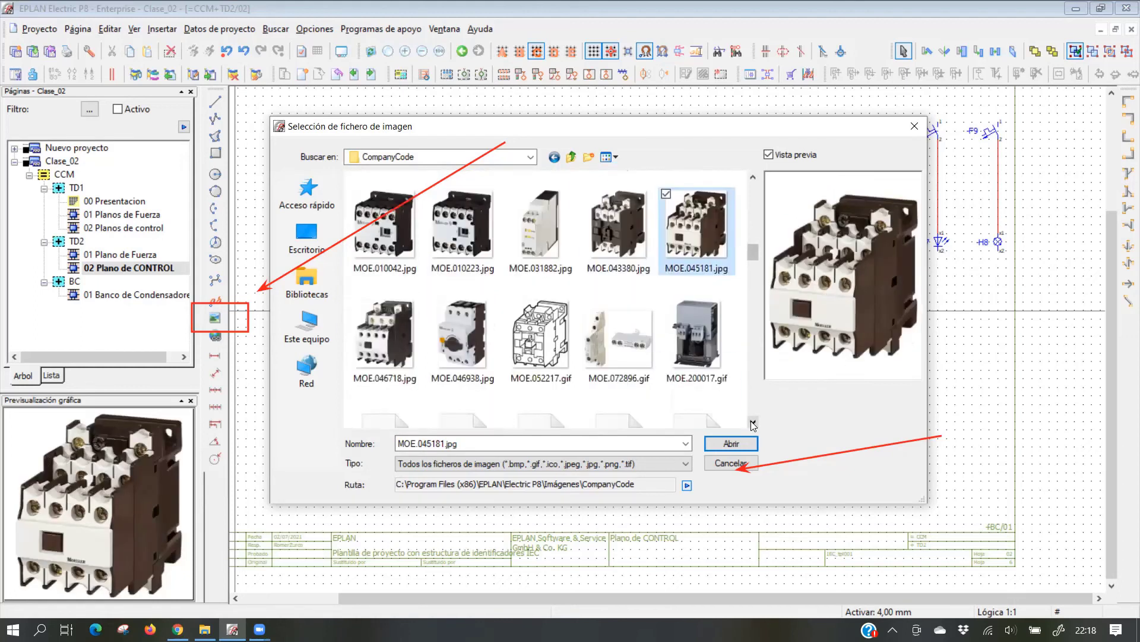
scroll(753, 423, down, 1)
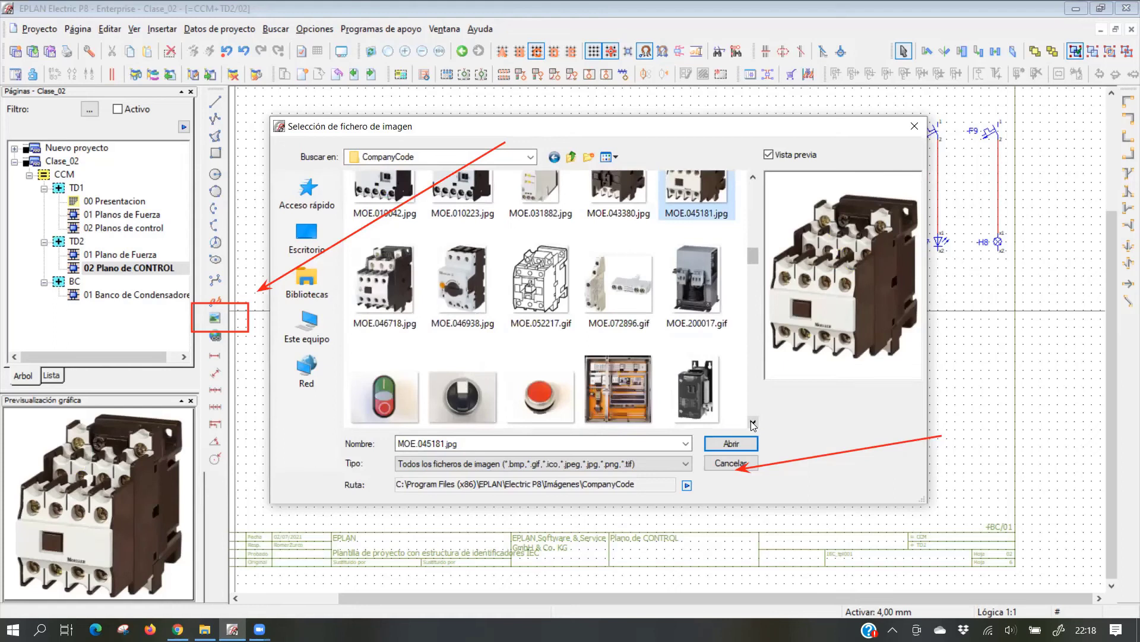
click(460, 306)
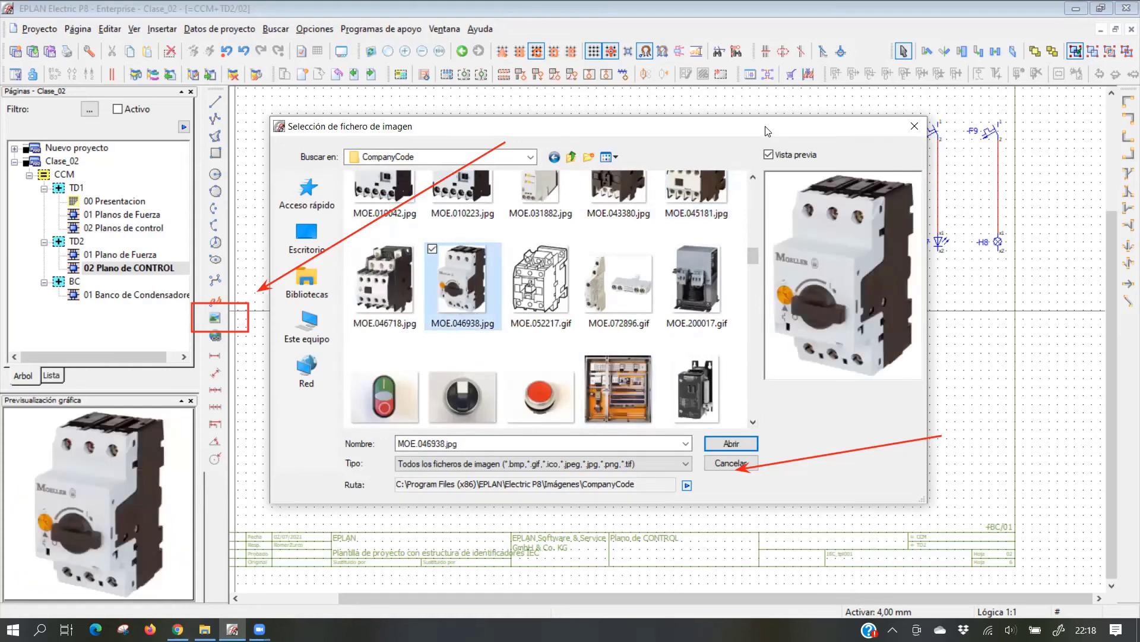
Cancel the image selection and open TD2's page 01 Plano de Fuerza at motor breaker Q1
drag(767, 131, 764, 199)
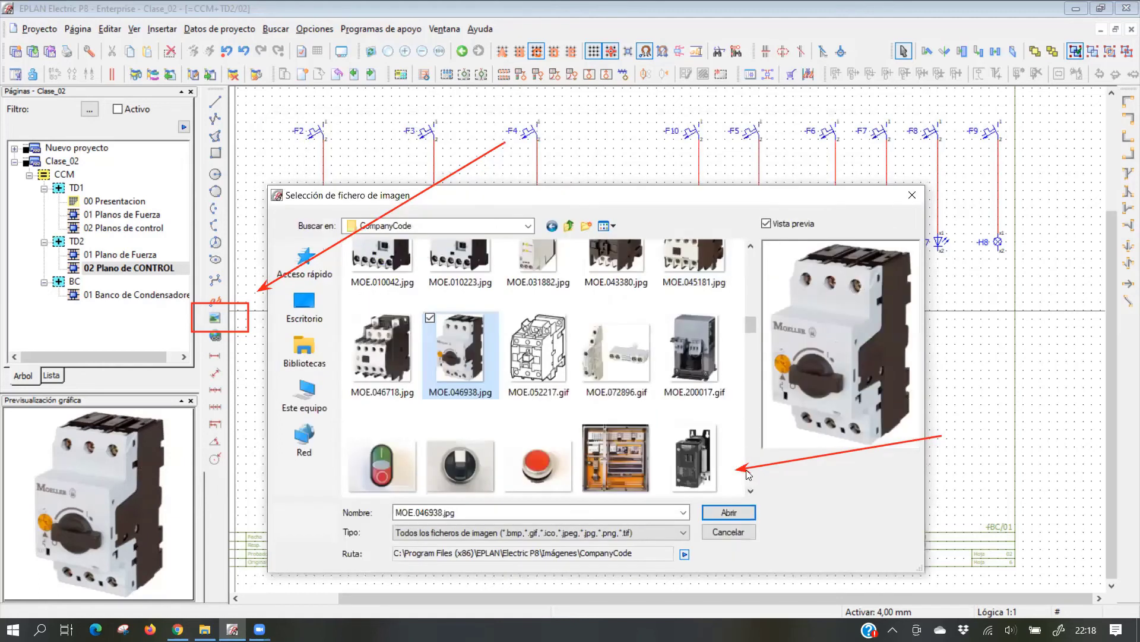
click(742, 534)
click(152, 256)
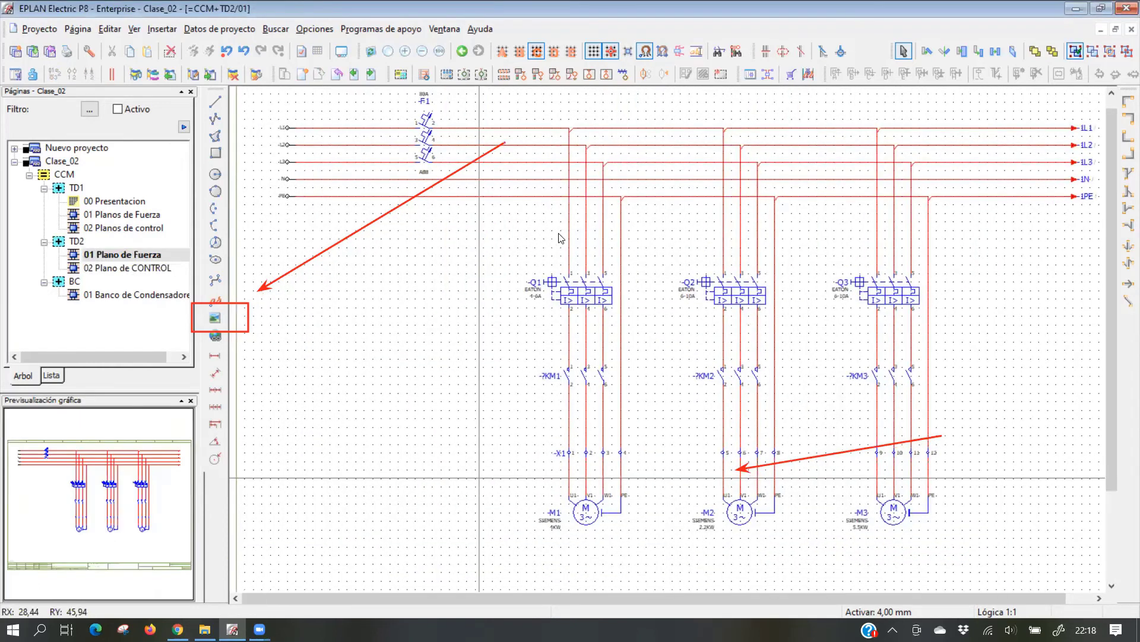
scroll(558, 238, up, 3)
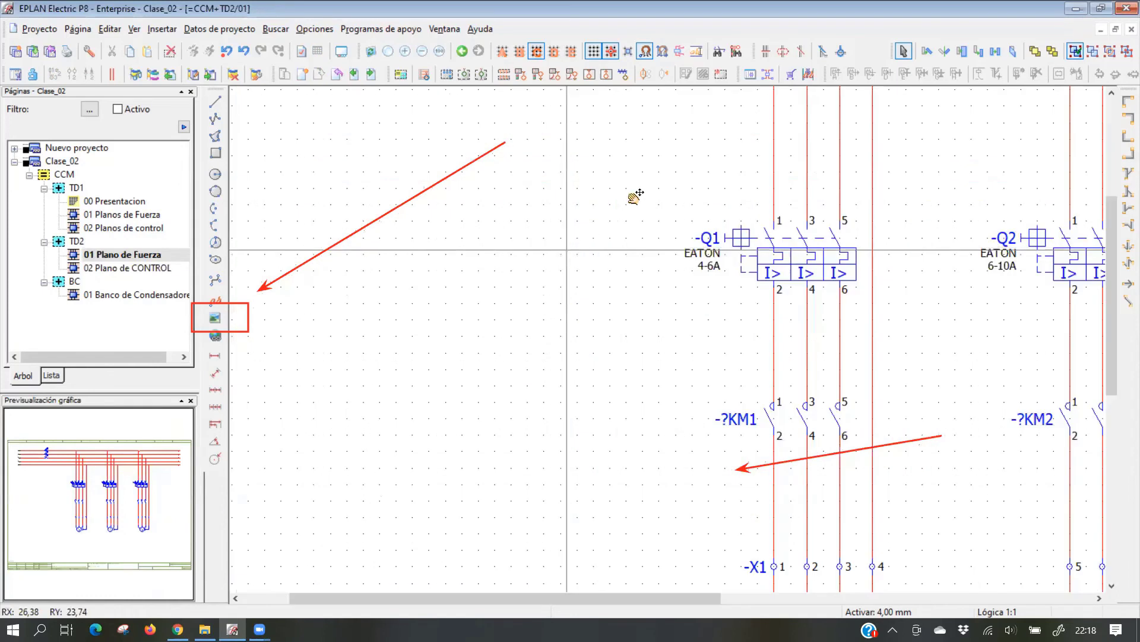
Start inserting an image, reset the folder to the default CompanyCode path and select MOE.046938.jpg
click(215, 320)
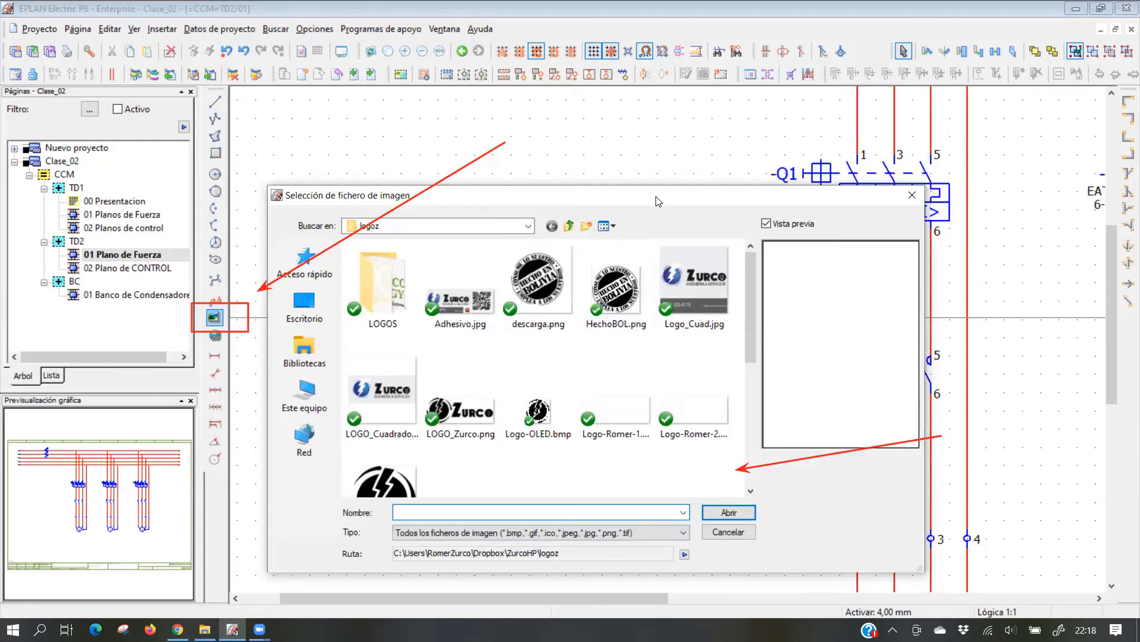
drag(656, 200, 695, 117)
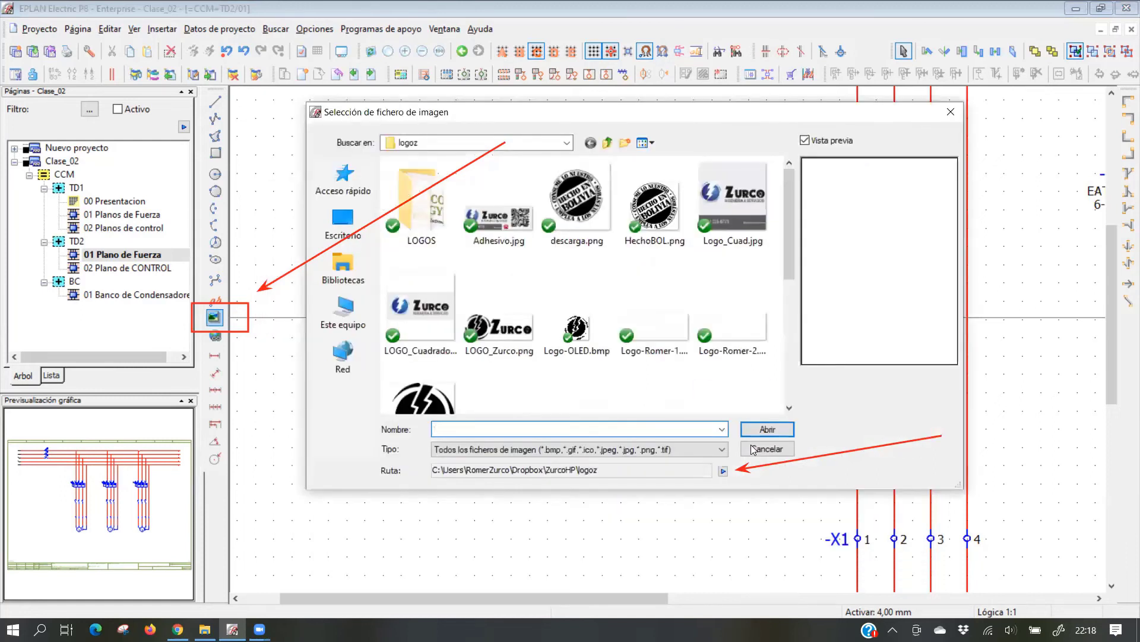
click(723, 470)
drag(789, 180, 792, 245)
click(509, 216)
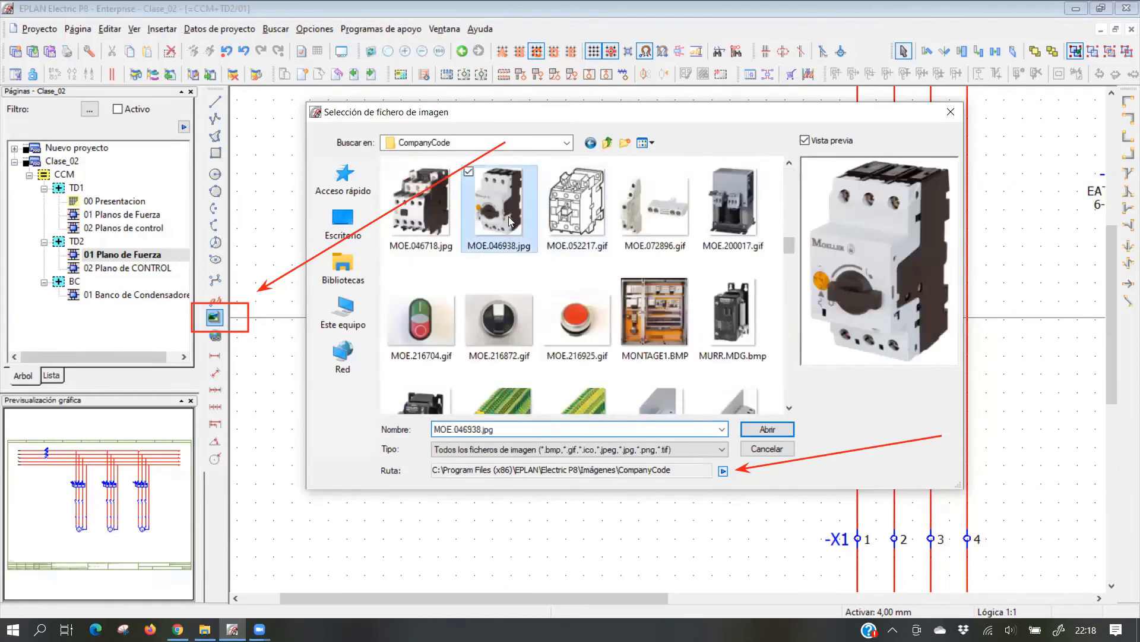
Copy MOE.046938.jpg into the project directory and place it about 40 mm wide in the free area beside Q1
click(767, 430)
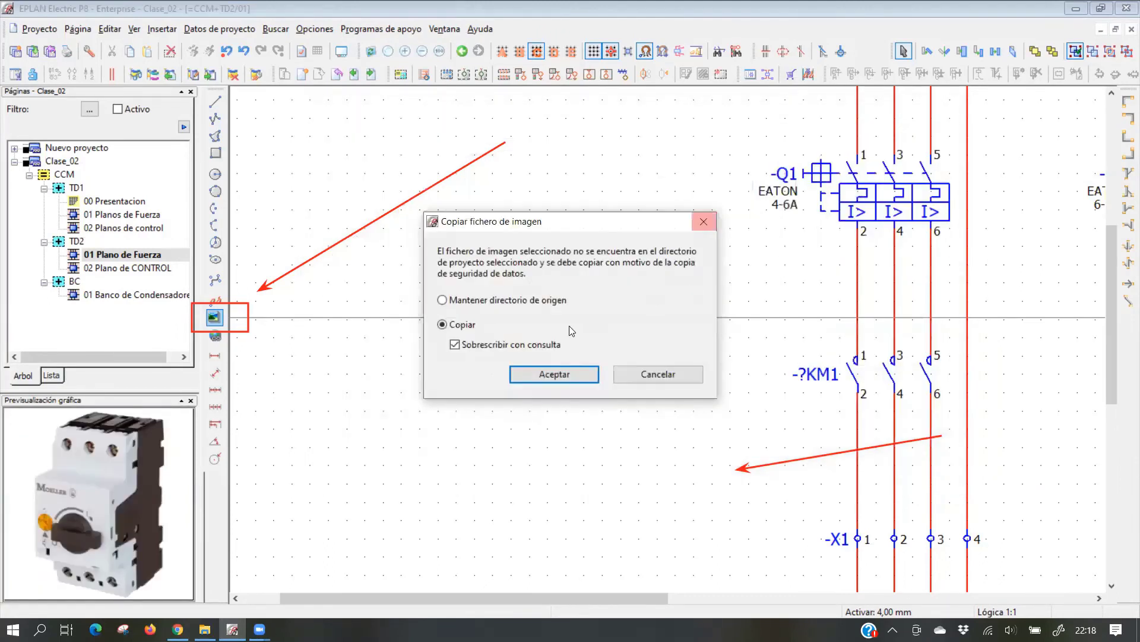
click(543, 372)
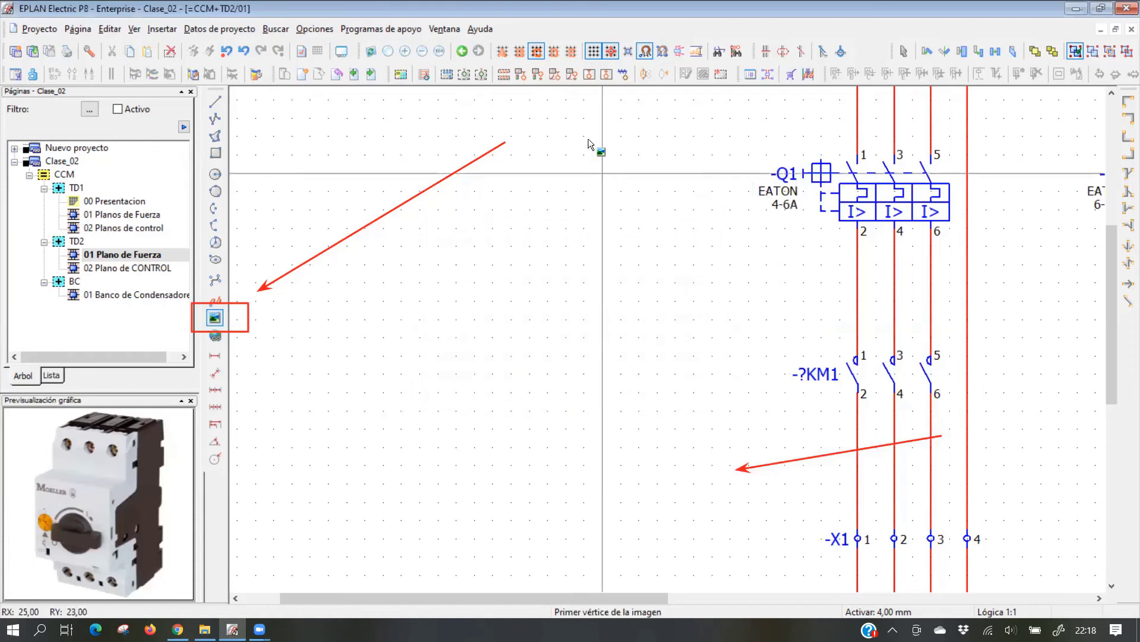
click(566, 118)
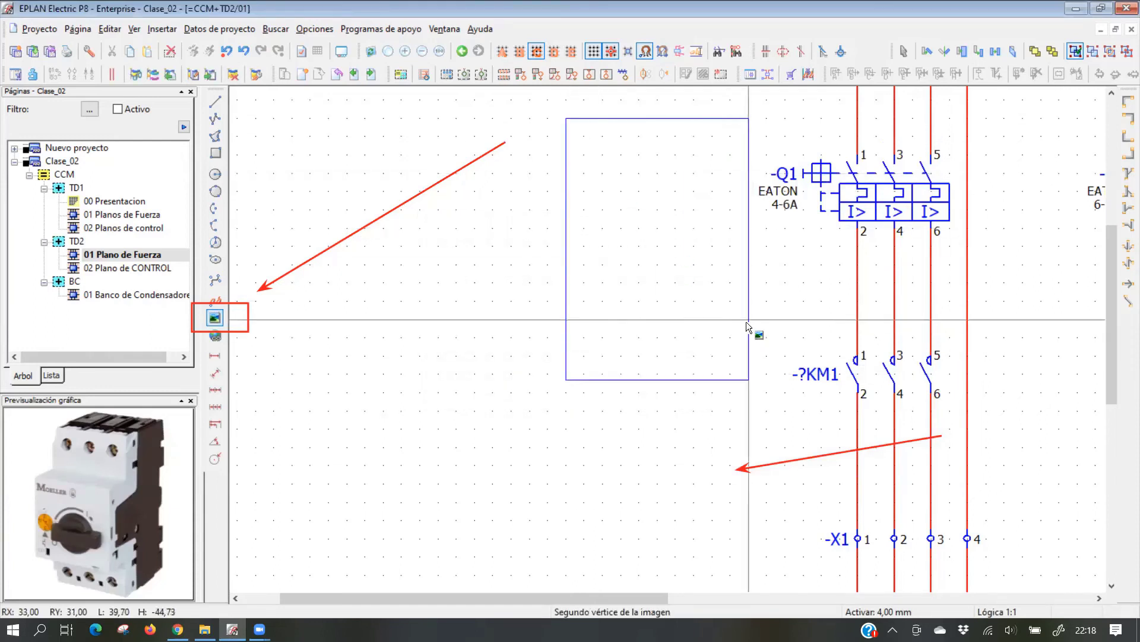
click(746, 322)
click(926, 511)
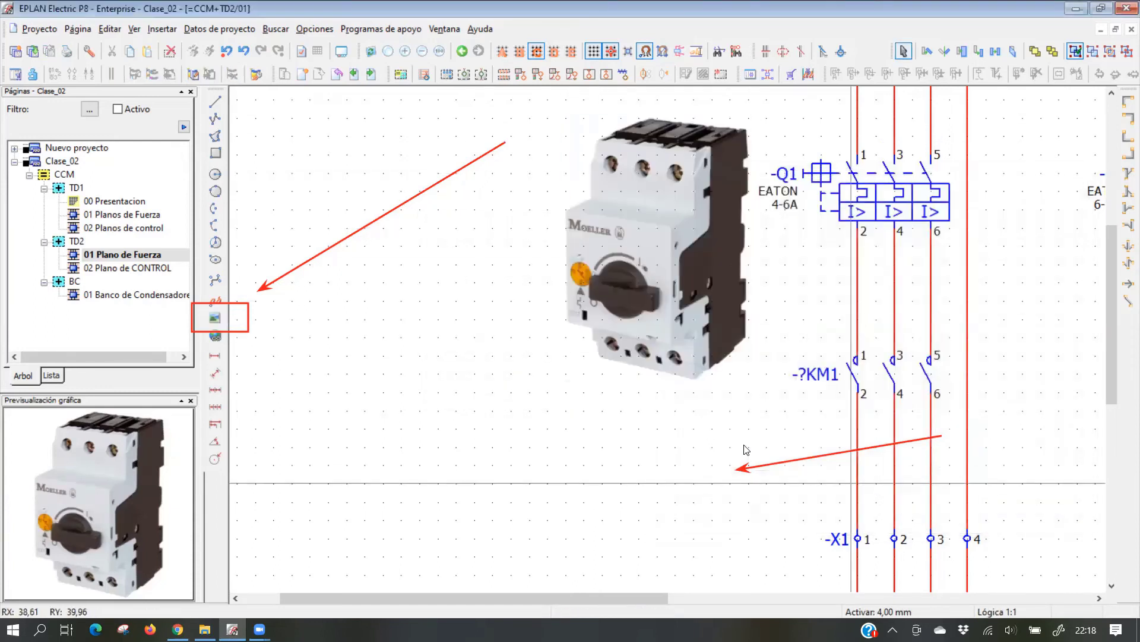
Examine the inserted motor breaker image at different magnifications, including its terminals and lower edge
scroll(647, 326, down, 3)
middle_drag(492, 335, 572, 336)
scroll(585, 333, down, 1)
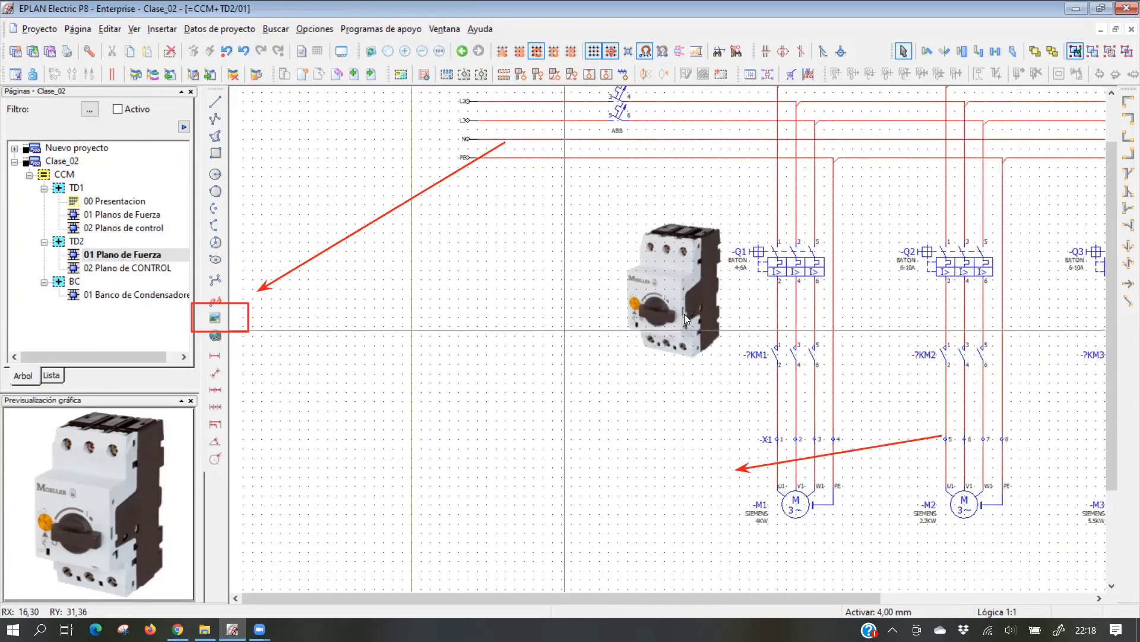
scroll(686, 319, up, 3)
scroll(578, 465, up, 1)
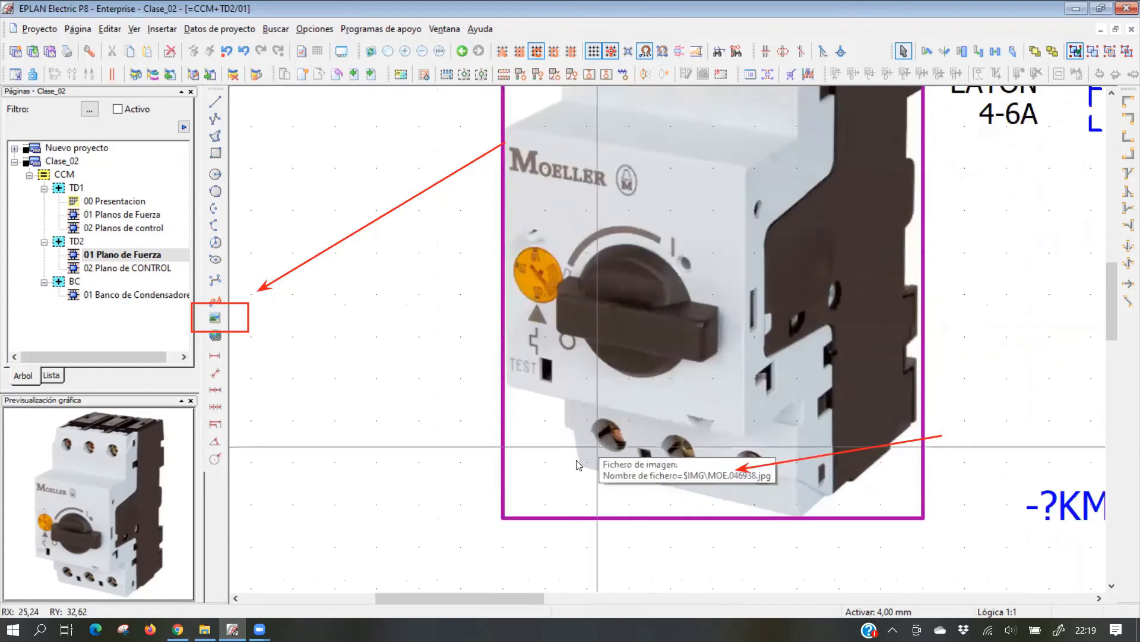
scroll(578, 465, up, 3)
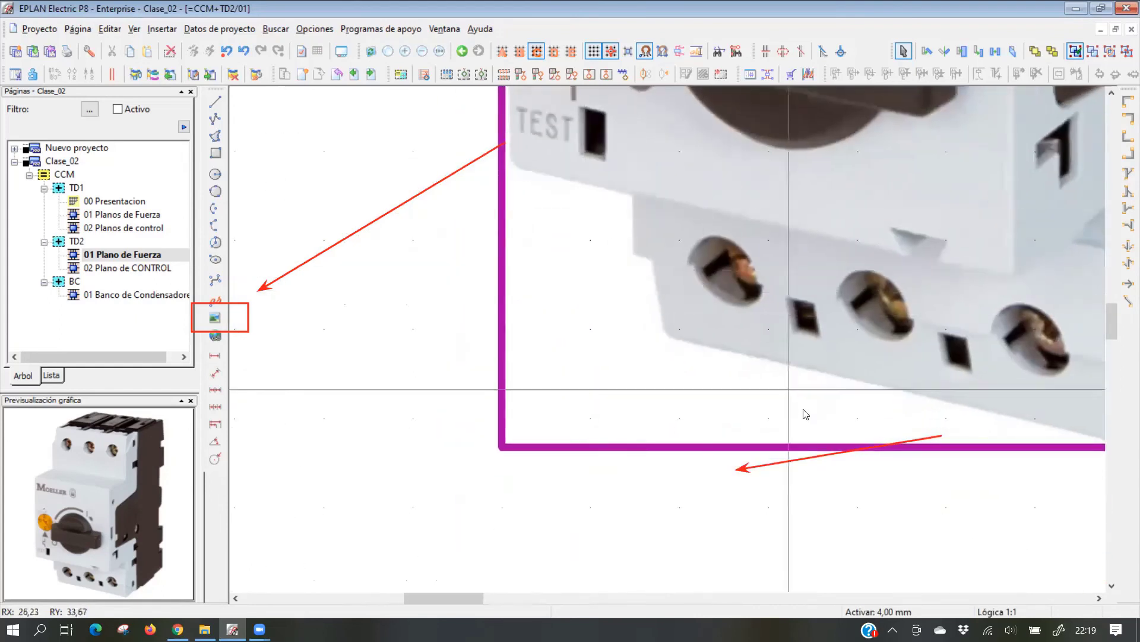
scroll(634, 310, down, 1)
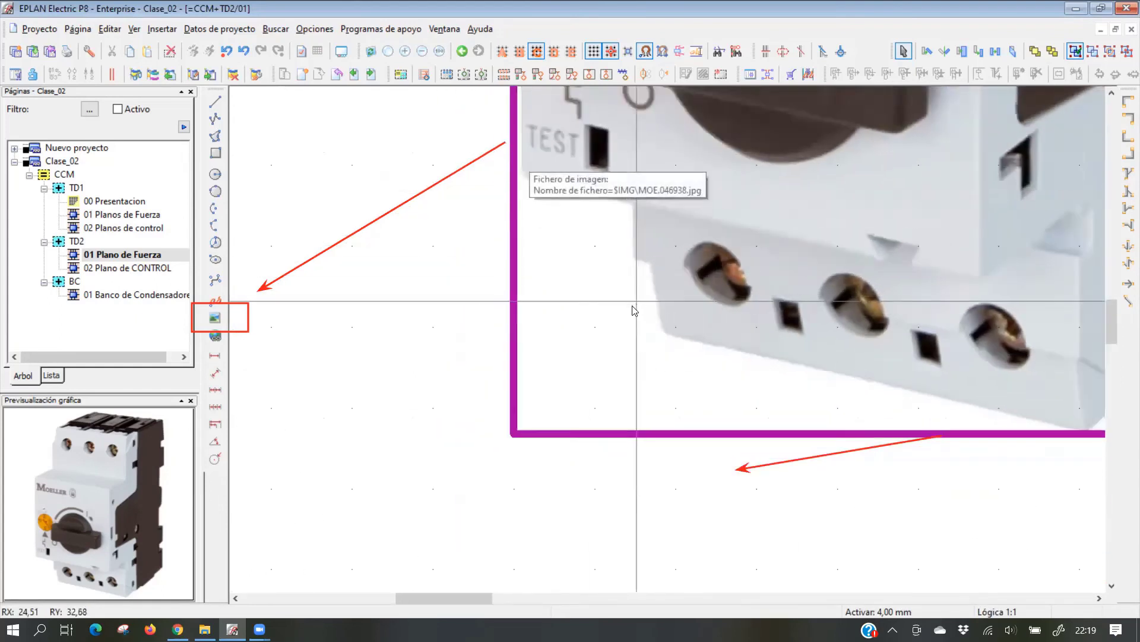
scroll(681, 301, down, 3)
Move the motor breaker image to a slightly lower position farther from Q1
drag(543, 405, 615, 406)
drag(632, 328, 632, 417)
drag(682, 359, 541, 298)
scroll(542, 298, up, 3)
scroll(592, 334, down, 2)
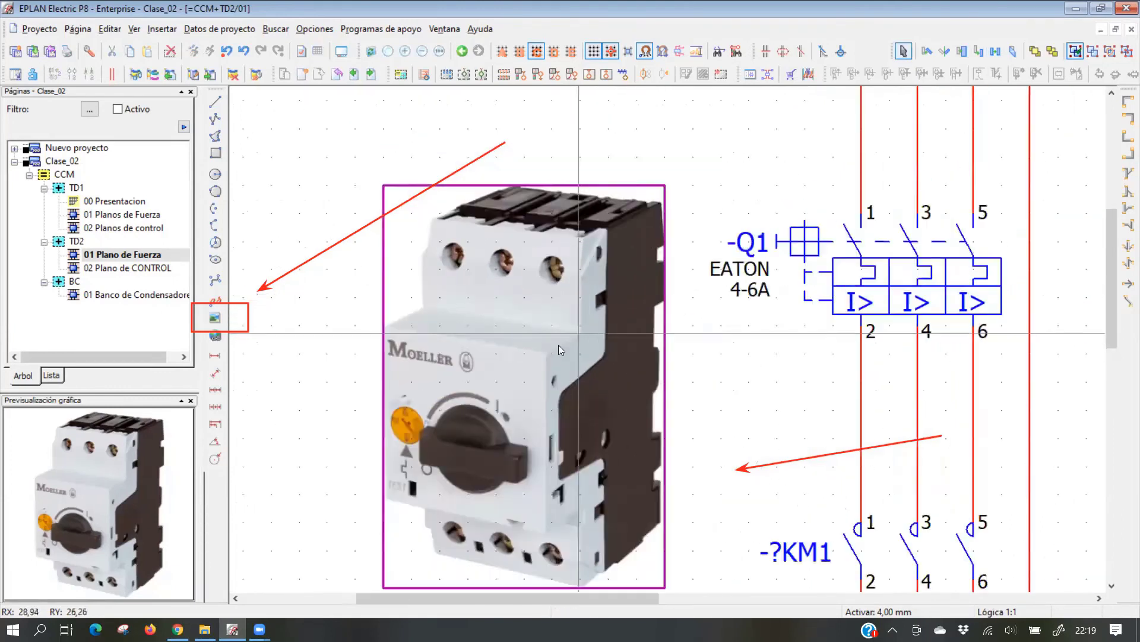
Shrink the motor breaker image proportionally to about 28 mm wide and move it closer to Q1
scroll(656, 274, down, 2)
middle_drag(724, 393, 787, 336)
drag(744, 374, 687, 292)
drag(627, 212, 706, 212)
click(705, 208)
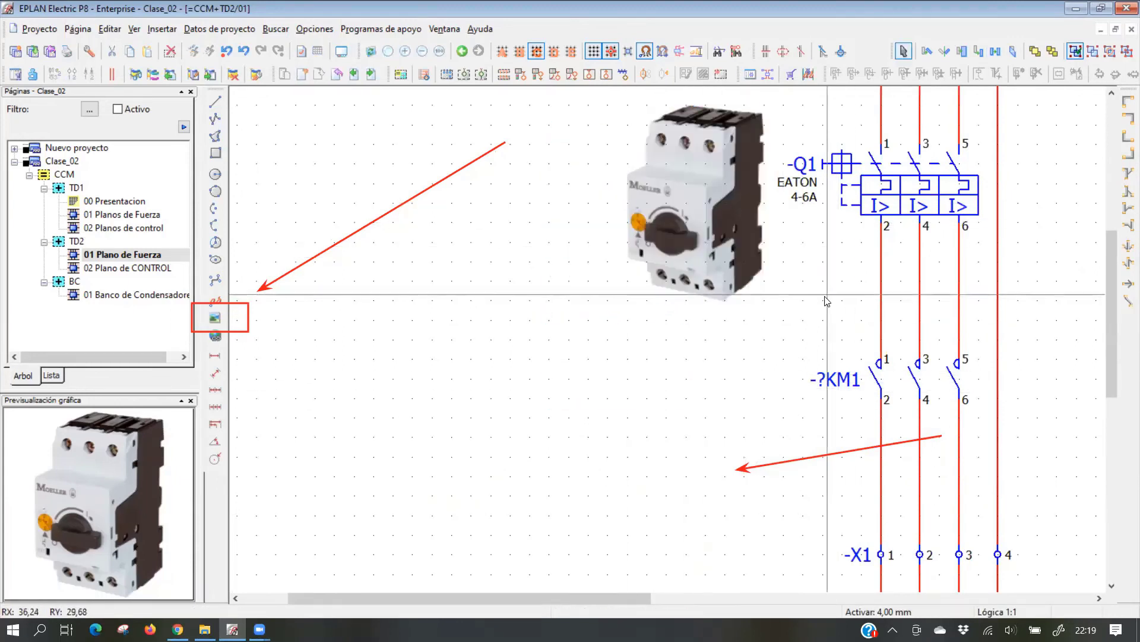
Start inserting another image and preview PHO.0442079_04.jpg, PHO.0708713.jpg, PHO.0913032.jpg and PHO.1414077.jpg from the CompanyCode folder
scroll(653, 326, down, 1)
middle_drag(505, 348, 574, 440)
scroll(653, 377, down, 3)
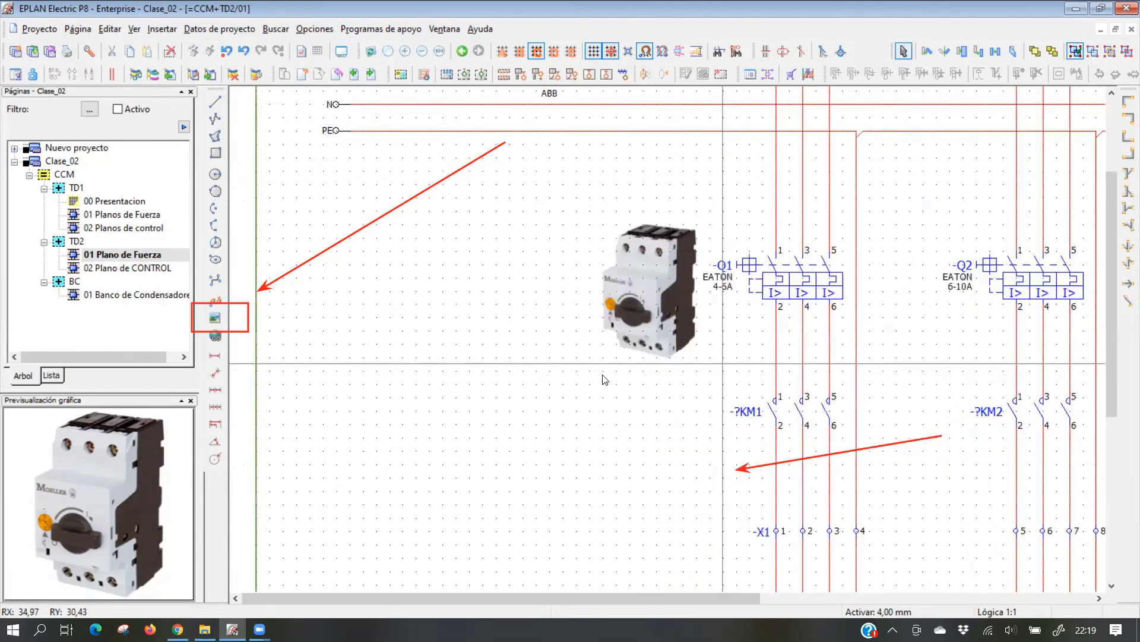
click(217, 316)
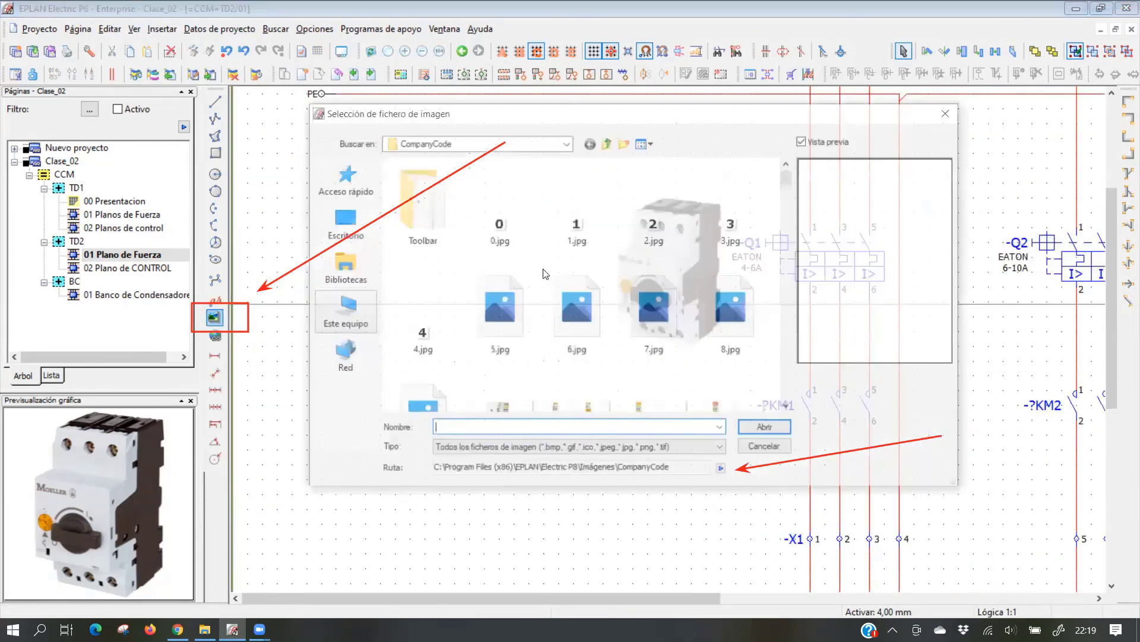
drag(792, 181, 798, 266)
scroll(593, 279, up, 1)
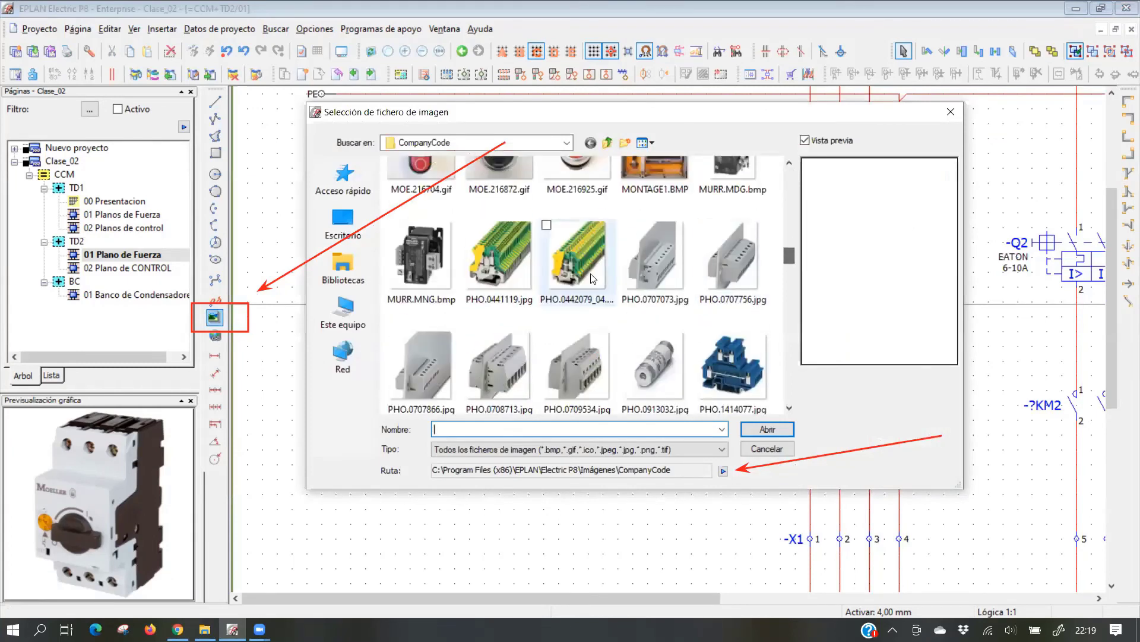
click(576, 255)
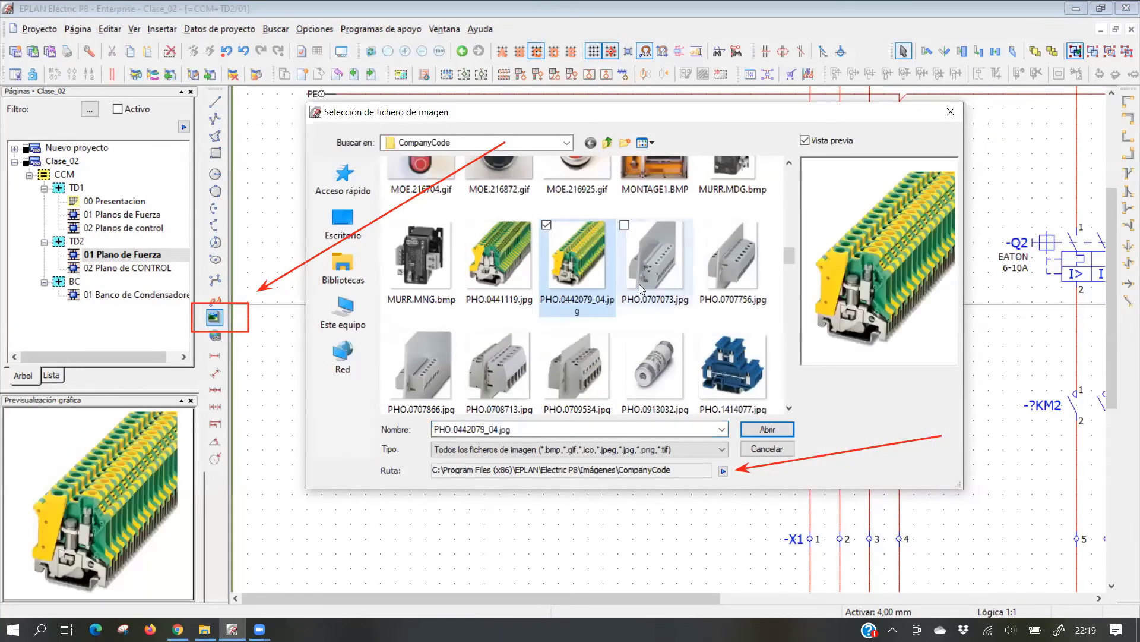
click(491, 358)
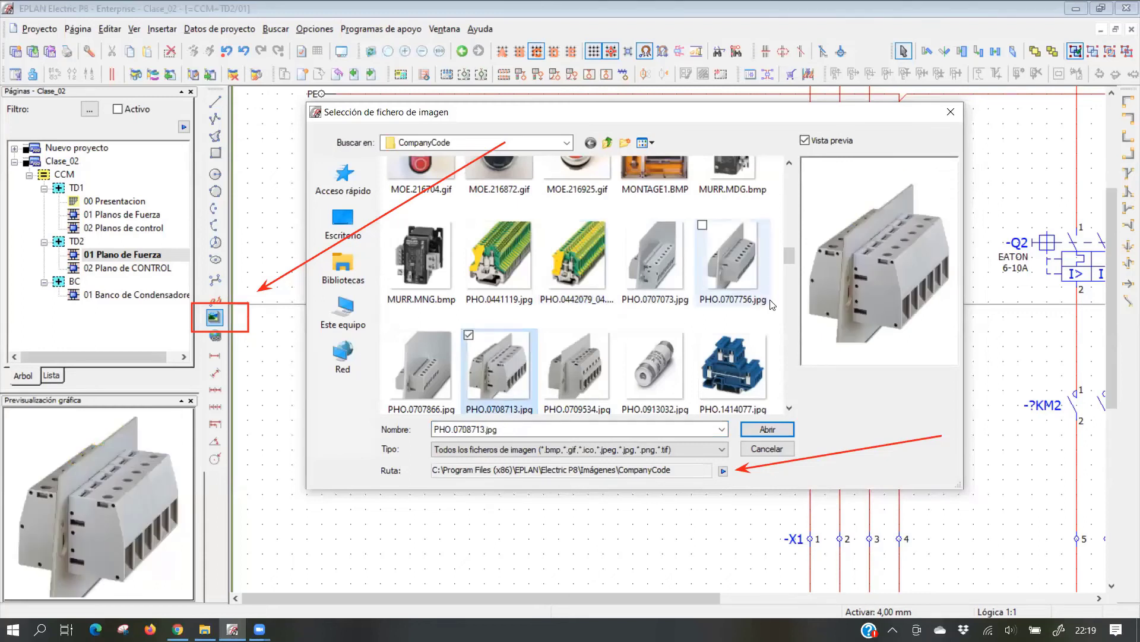
click(650, 379)
click(748, 380)
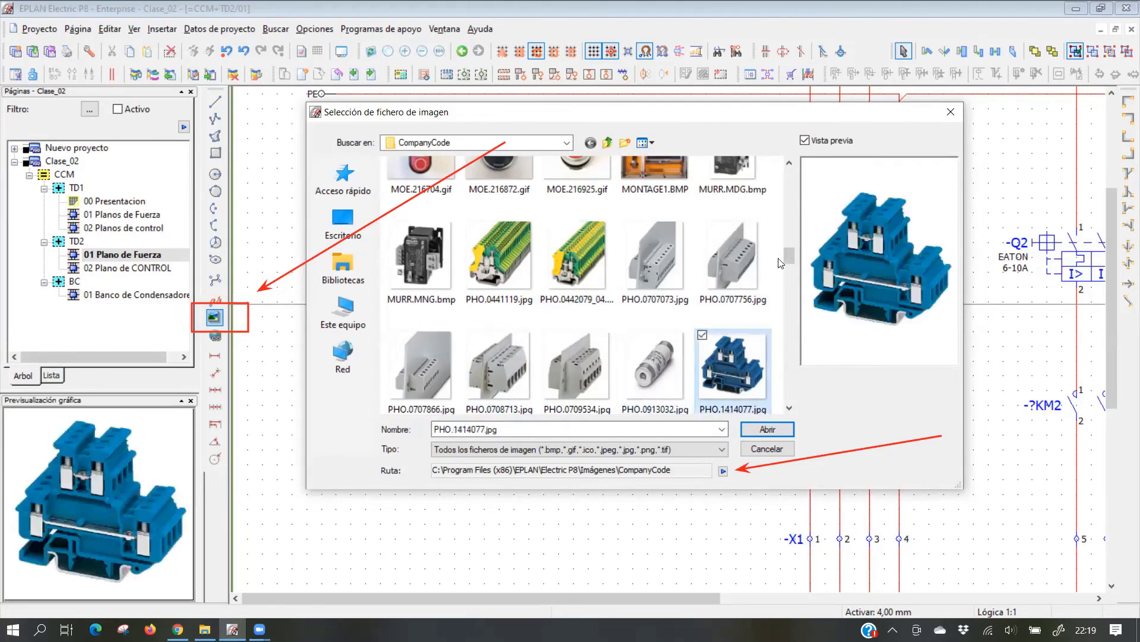
Preview the power supply images PHO.2938617_04.jpg and PHO.2938853_04.jpg
drag(790, 257, 791, 288)
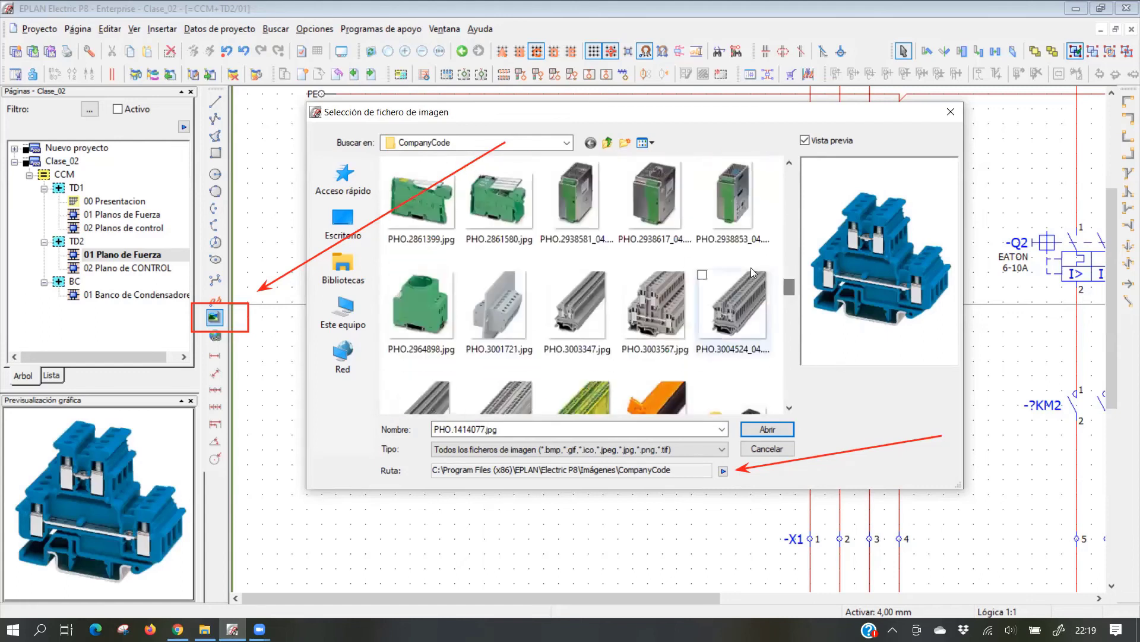
click(654, 208)
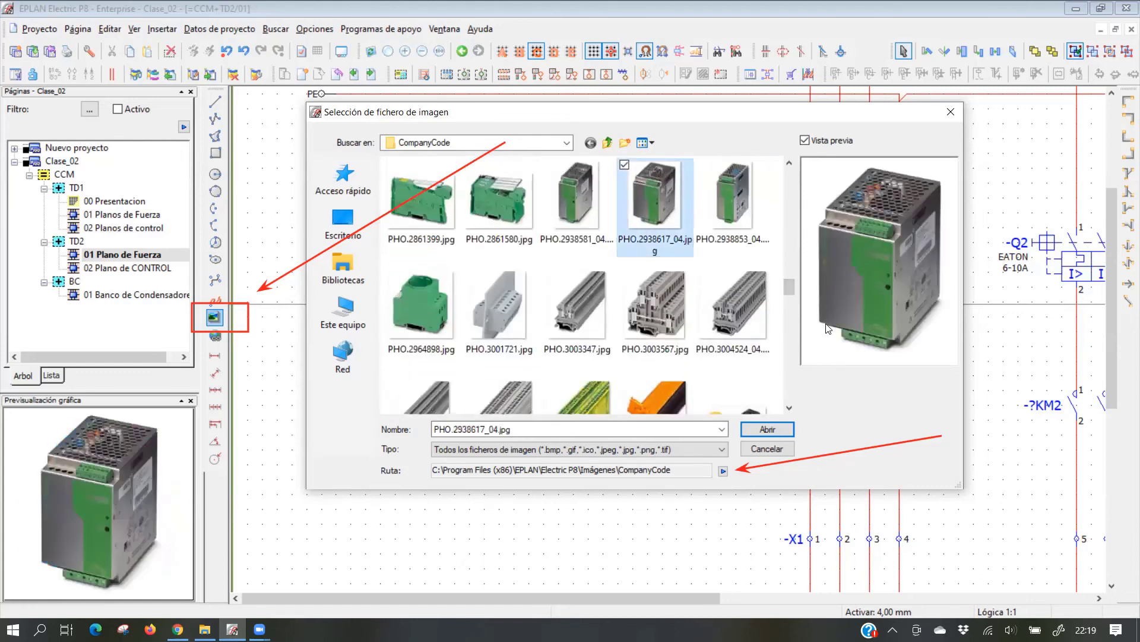
click(745, 196)
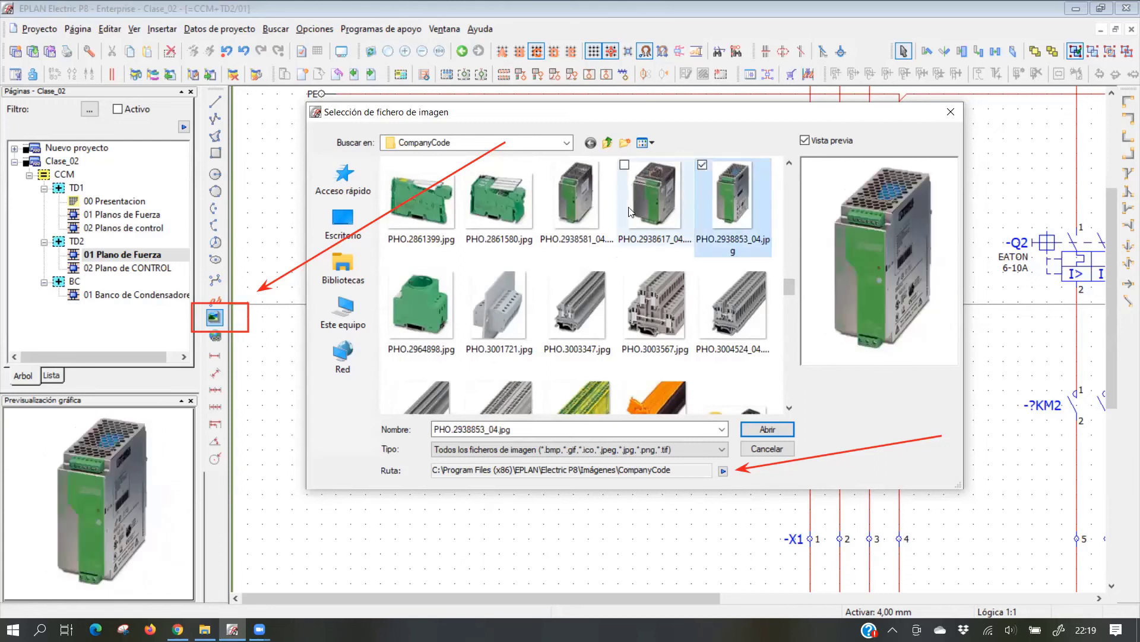
Preview the Phoenix images PHO.2938581_04.jpg and PHO.2861580.jpg and the Siemens push-button image SIE.3SB3217-6AA30.jpg
click(576, 196)
click(499, 199)
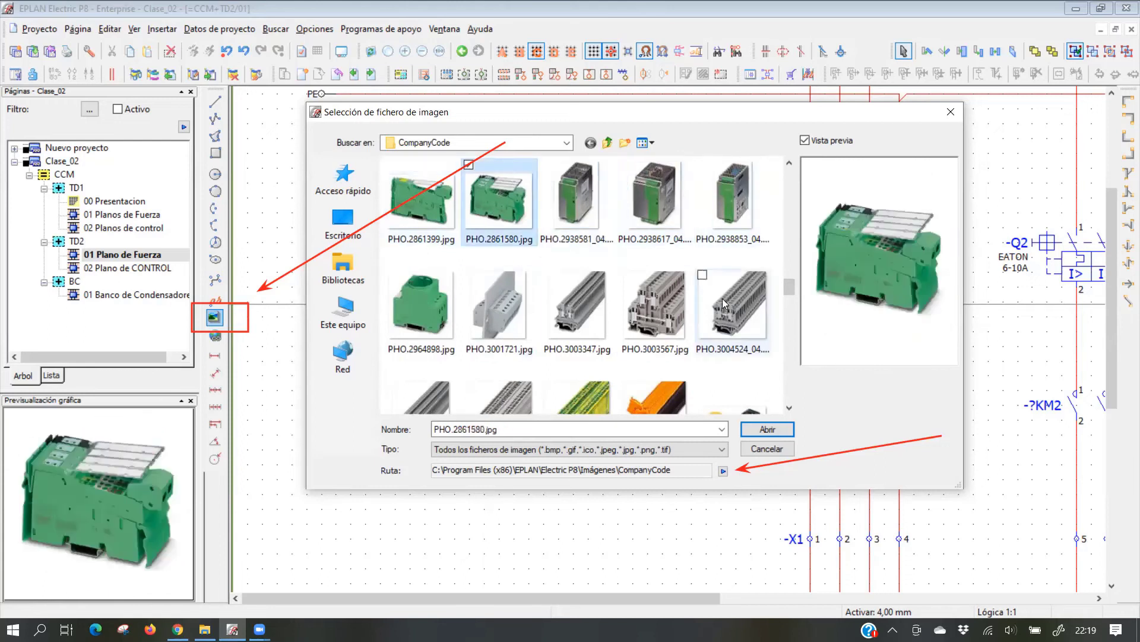
drag(786, 282, 788, 339)
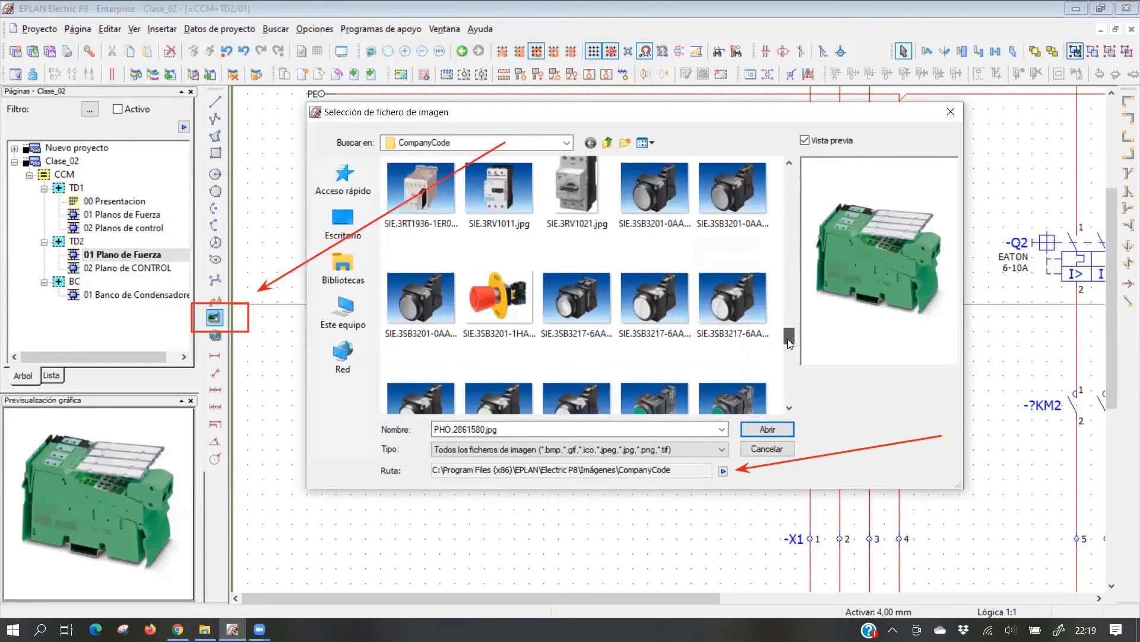
click(577, 297)
click(746, 303)
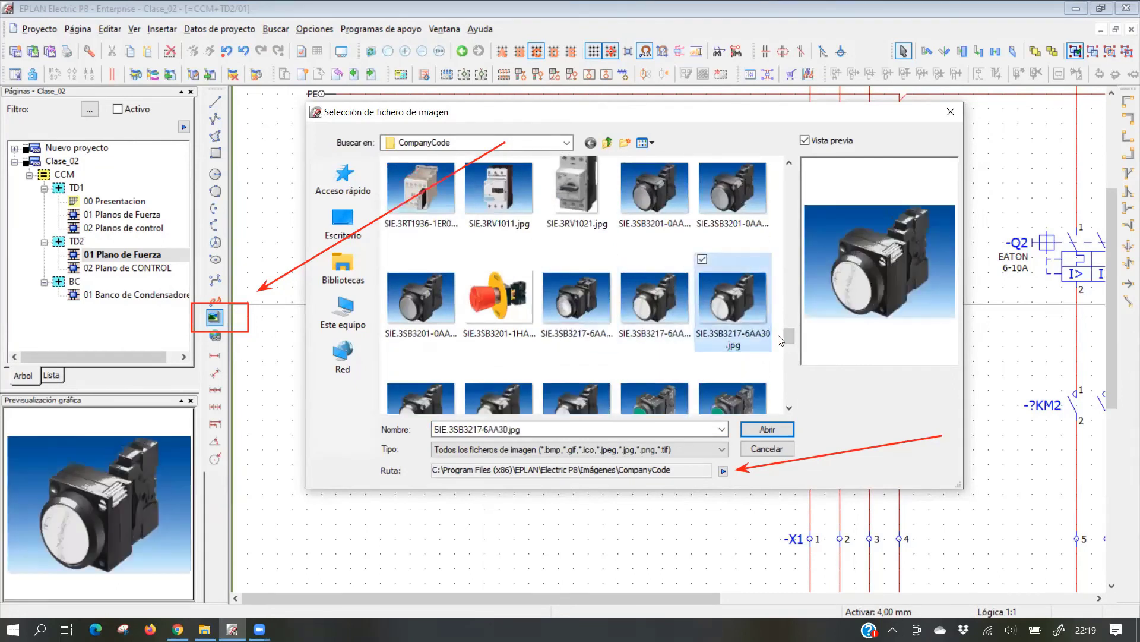
Preview the Siemens PLC images, including SIE.6ES73182AJ000AB0.jpg and SIE.6ES73156FF010AB0.jpg
drag(788, 340, 791, 366)
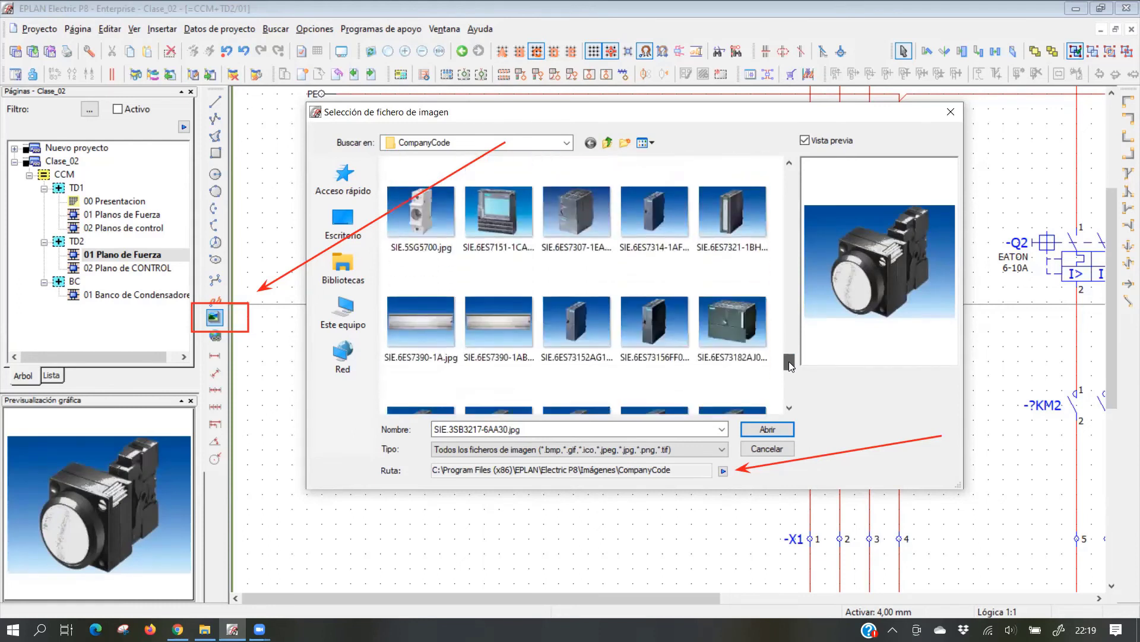
click(583, 231)
click(736, 332)
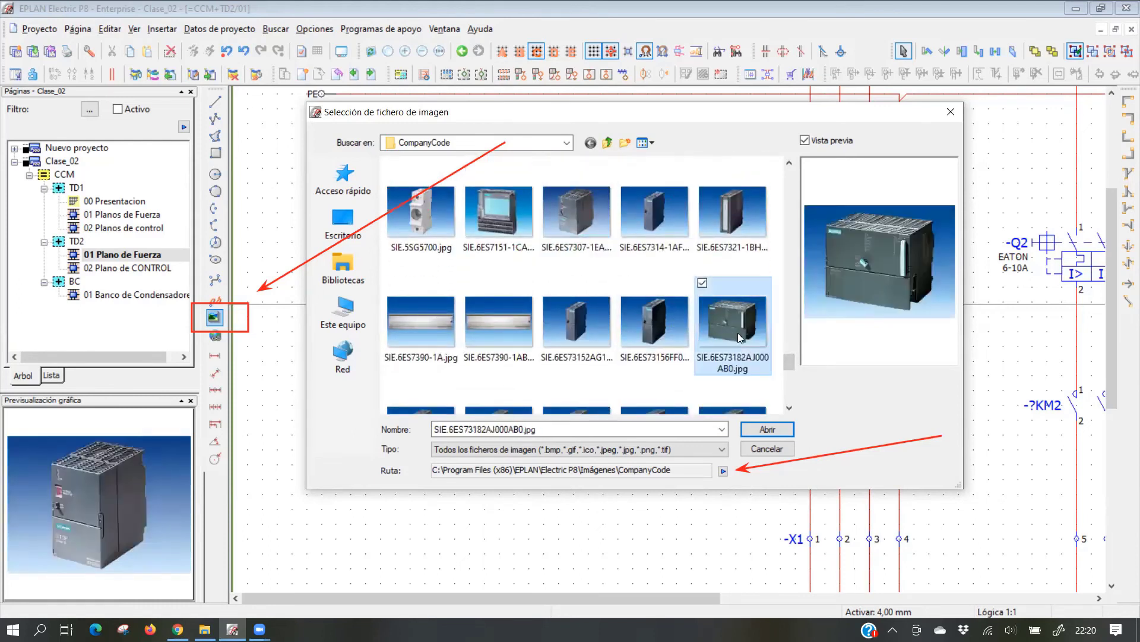
scroll(790, 368, down, 1)
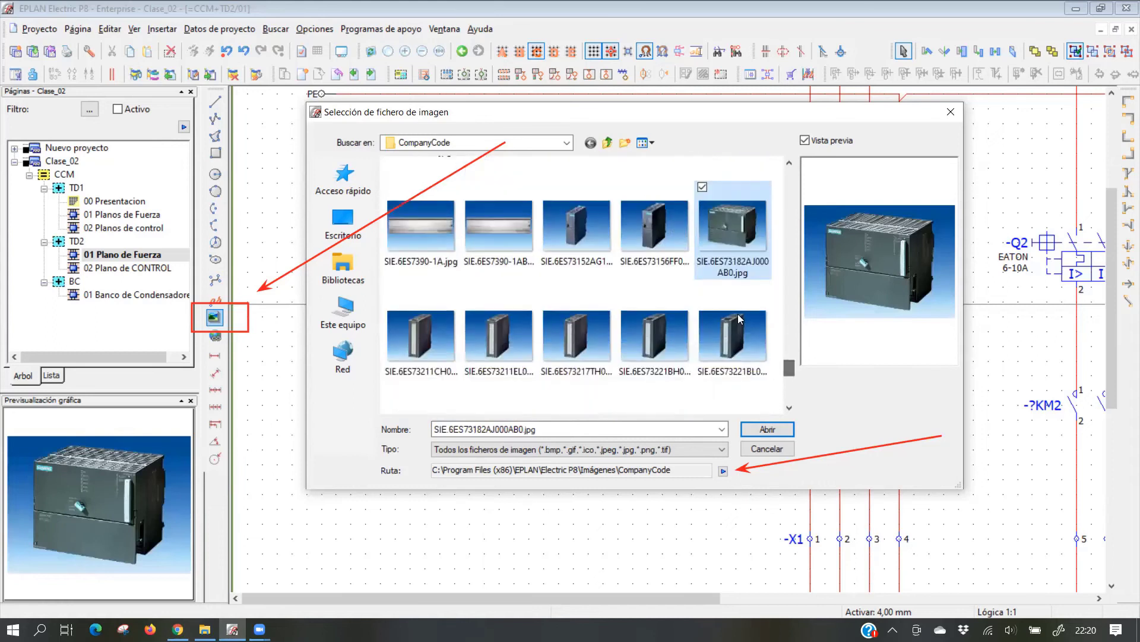
click(656, 234)
Preview the motor breaker image TEL.GV2-ME.gif near the end of the CompanyCode image folder
drag(789, 371, 789, 397)
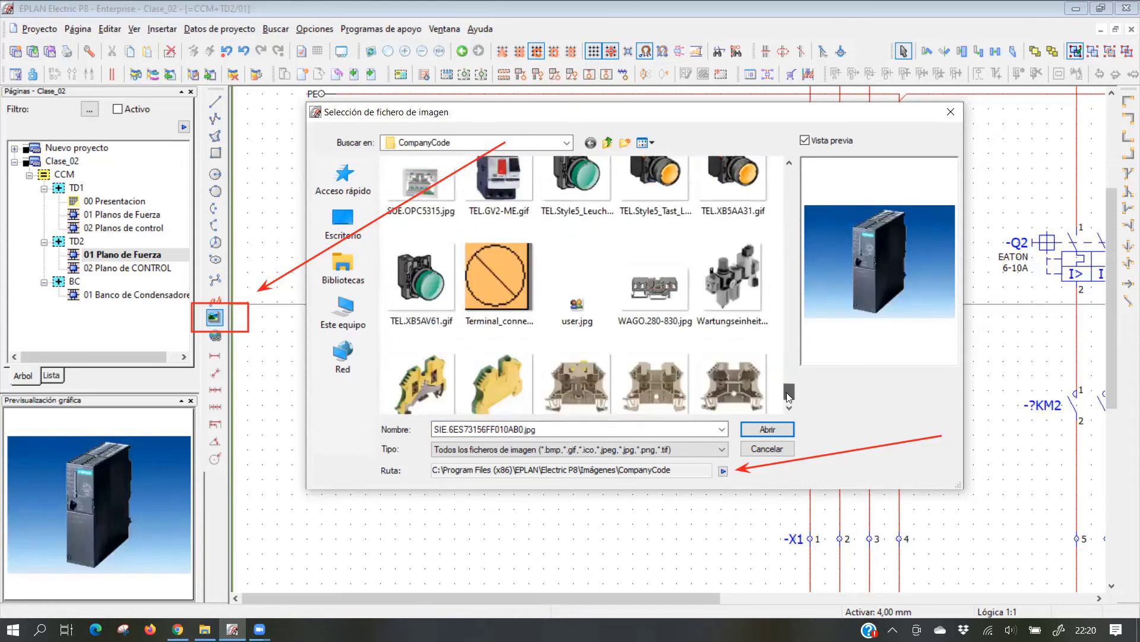
click(499, 184)
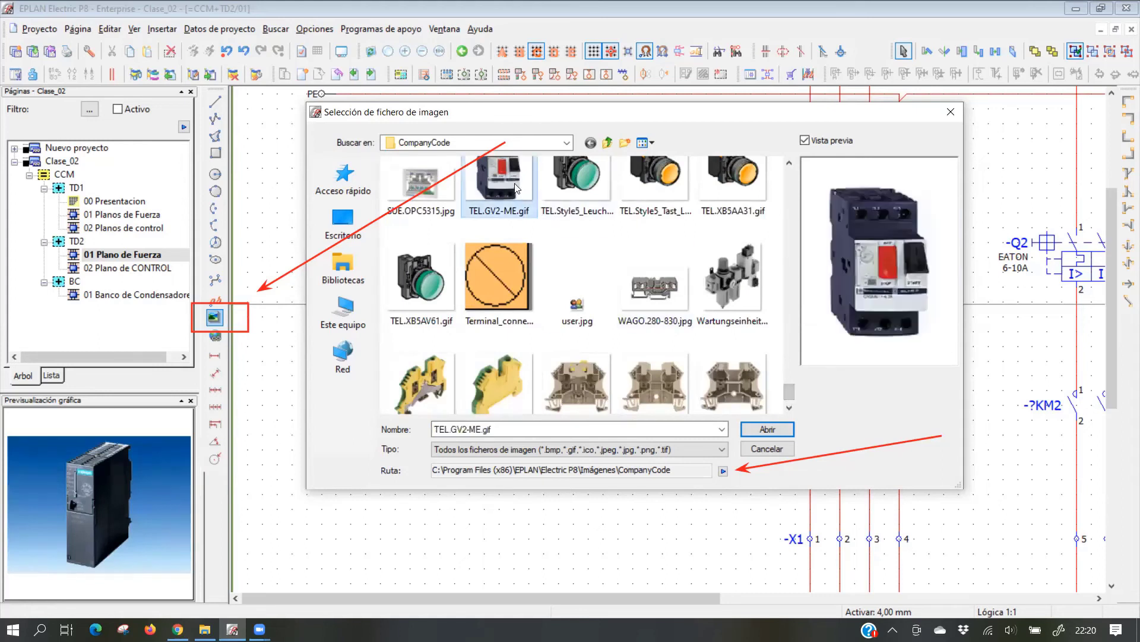
scroll(794, 381, down, 2)
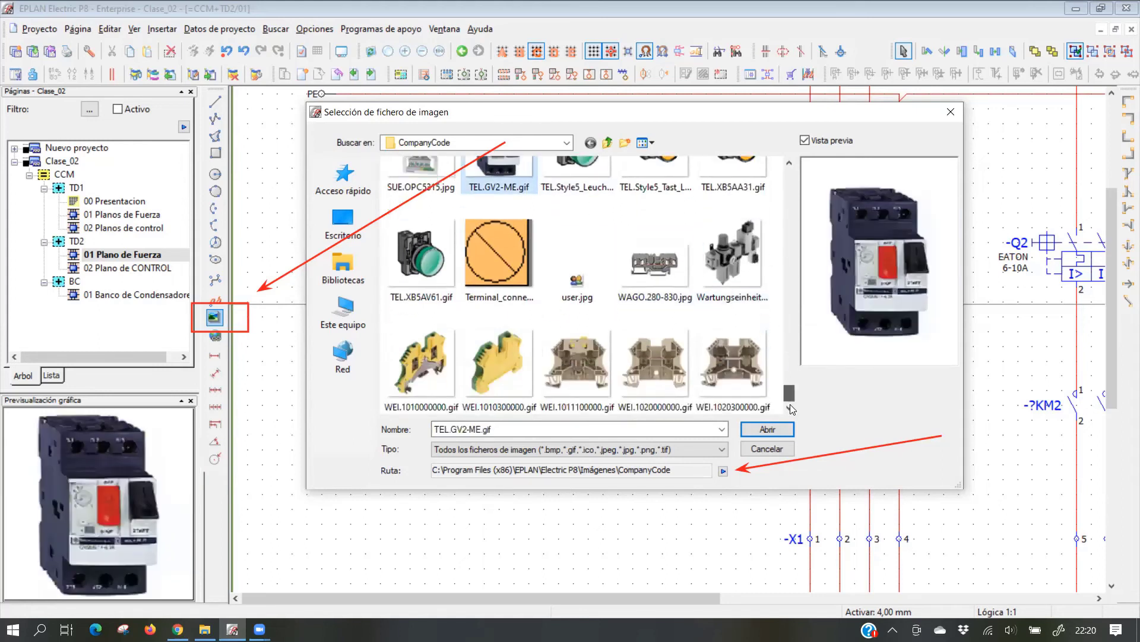
Look through the Toolbar subfolder of CompanyCode down to its last icon images, and cancel the image insertion
drag(790, 391, 791, 177)
double_click(447, 227)
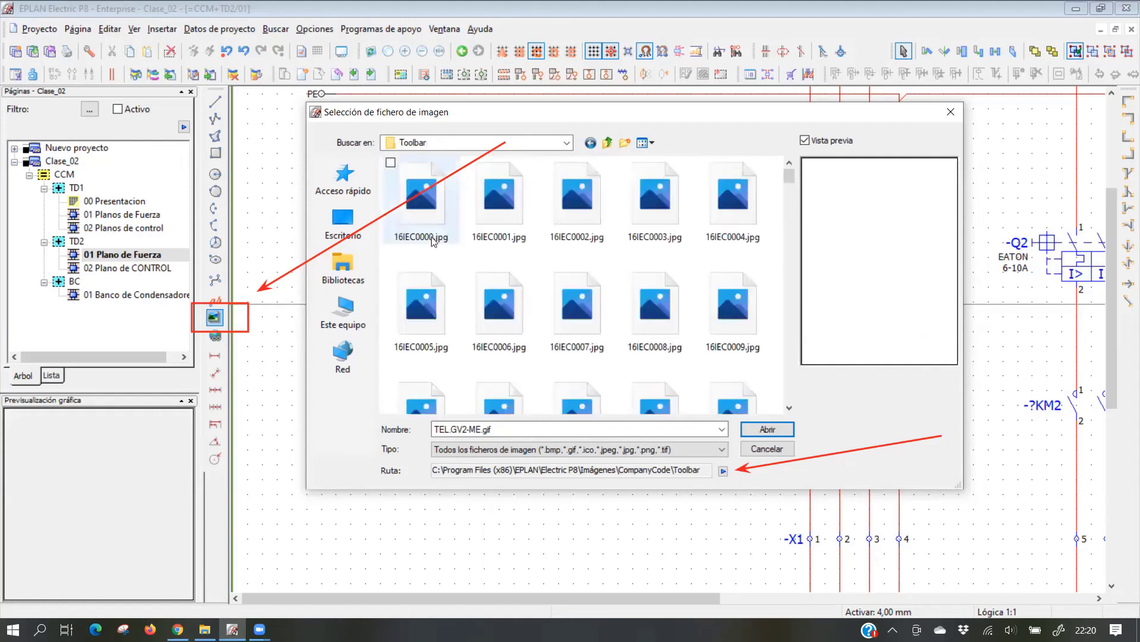
drag(791, 174, 795, 396)
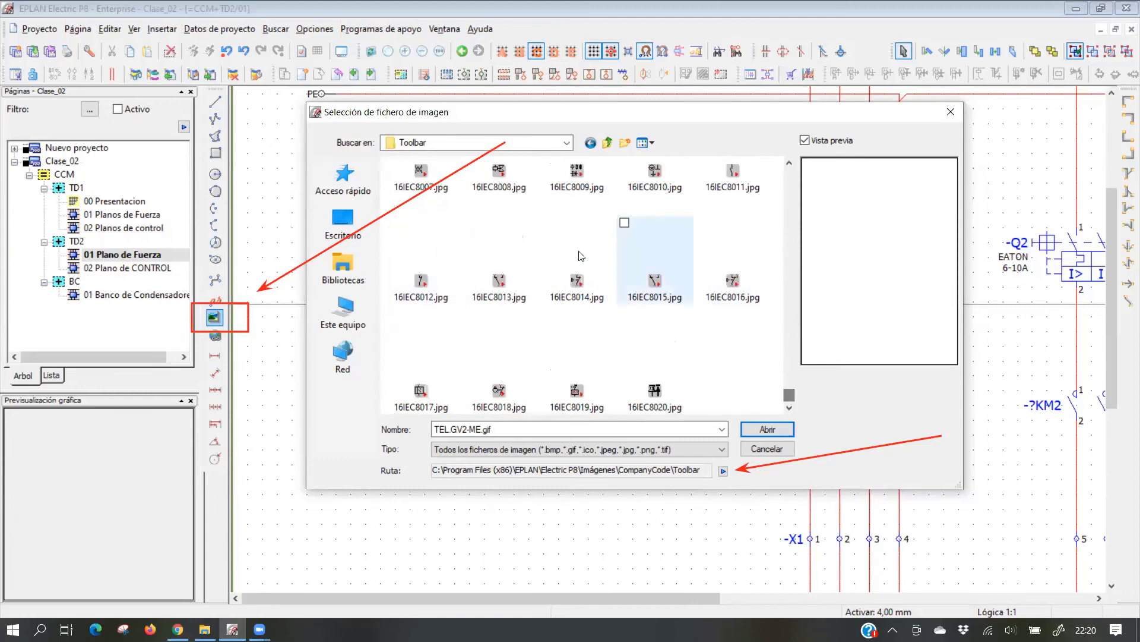
click(766, 451)
scroll(509, 382, down, 2)
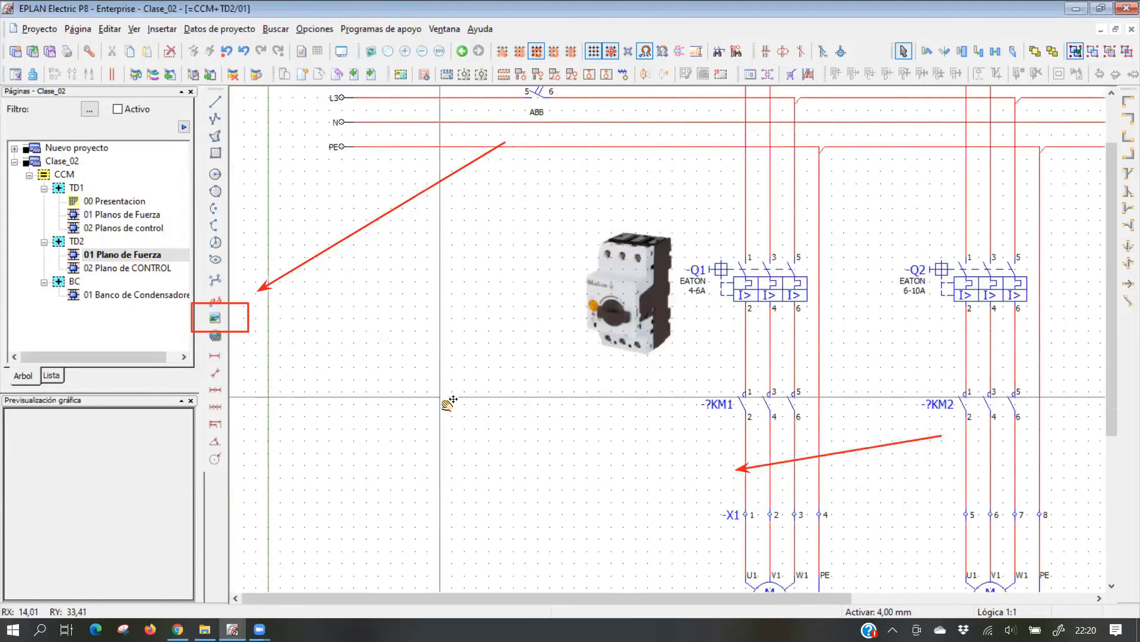
Start inserting a symbol macro, reset its folder to the default path, and close the macro selection
middle_drag(499, 326, 438, 267)
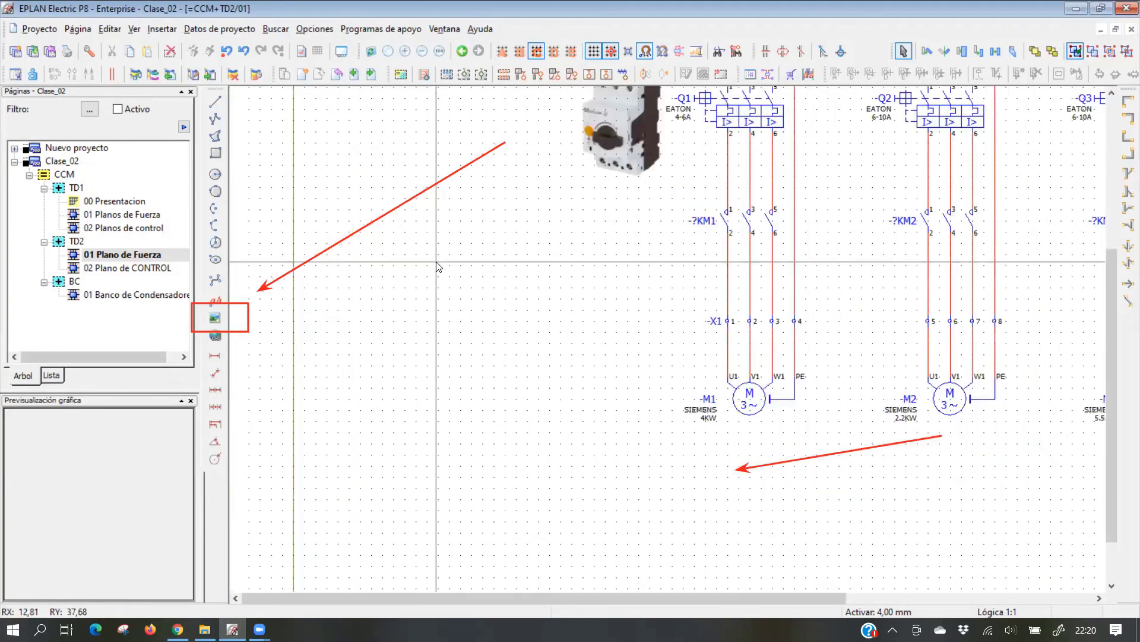
right_click(438, 266)
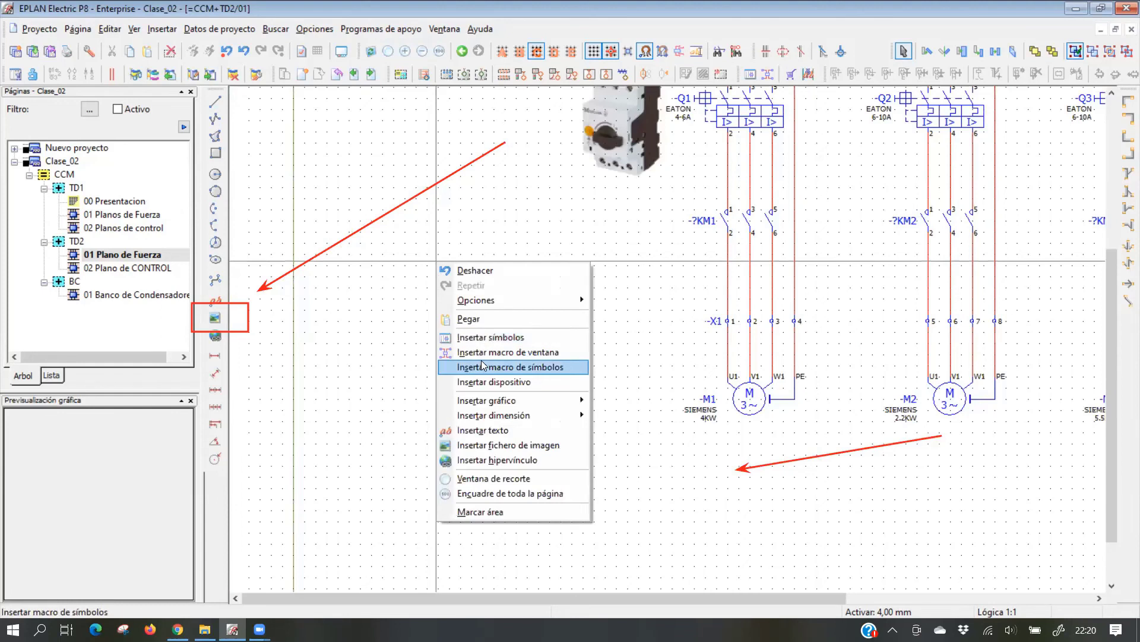
click(482, 367)
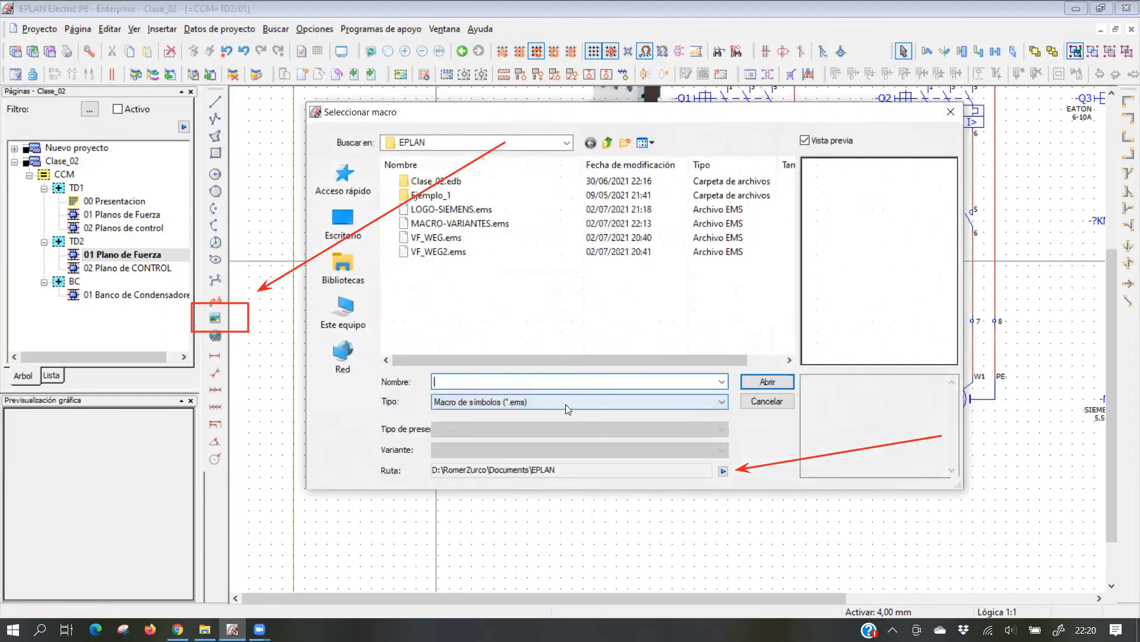
click(724, 471)
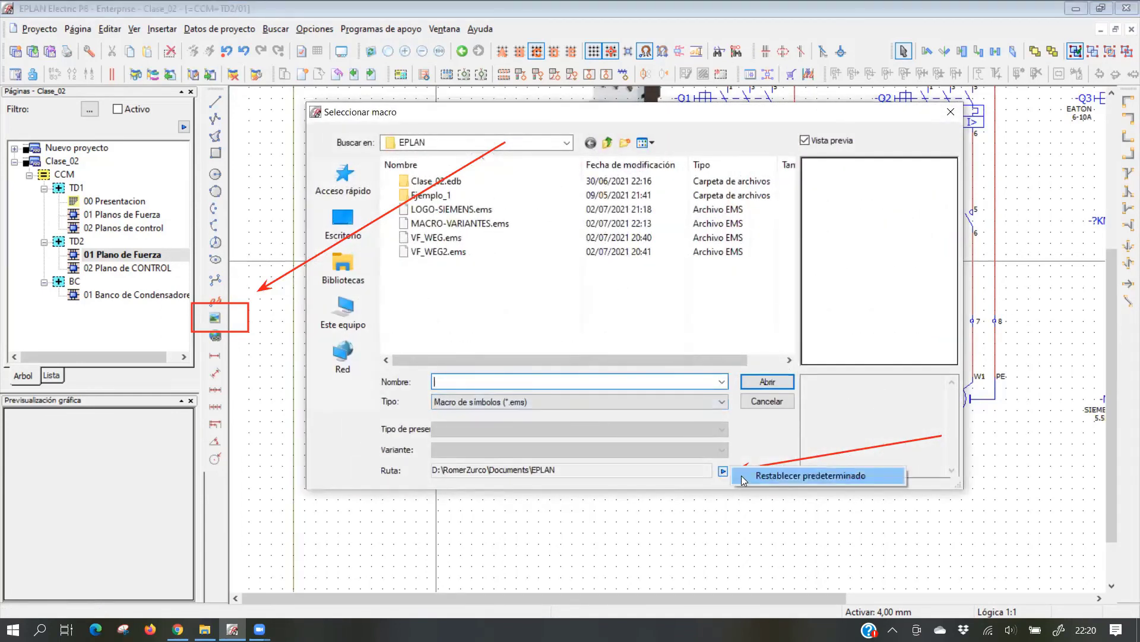
click(790, 473)
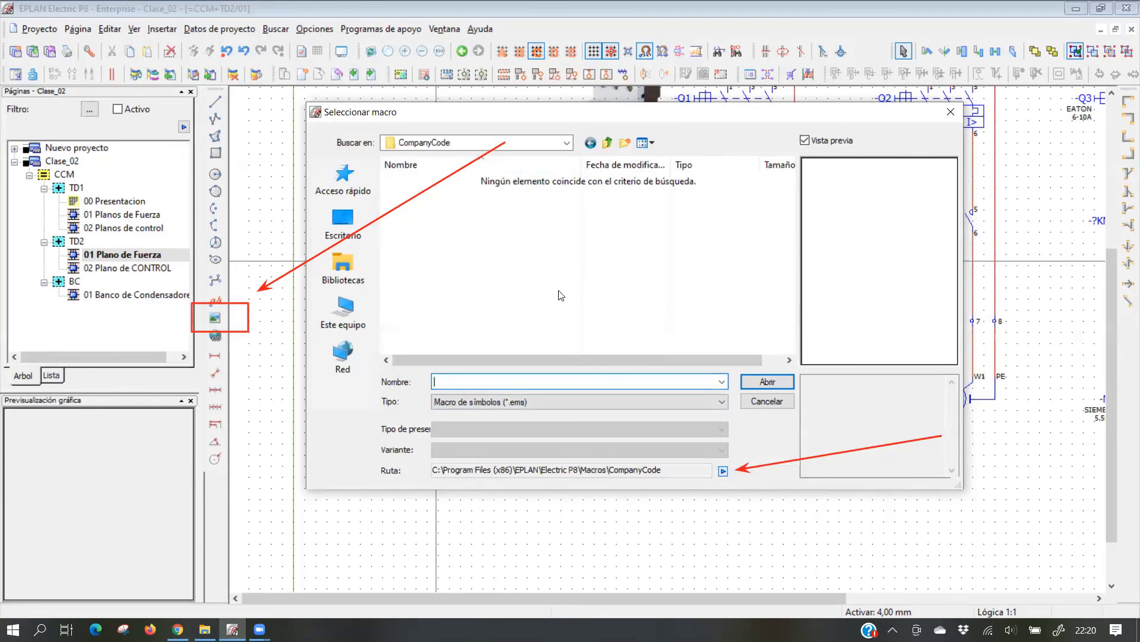
click(951, 112)
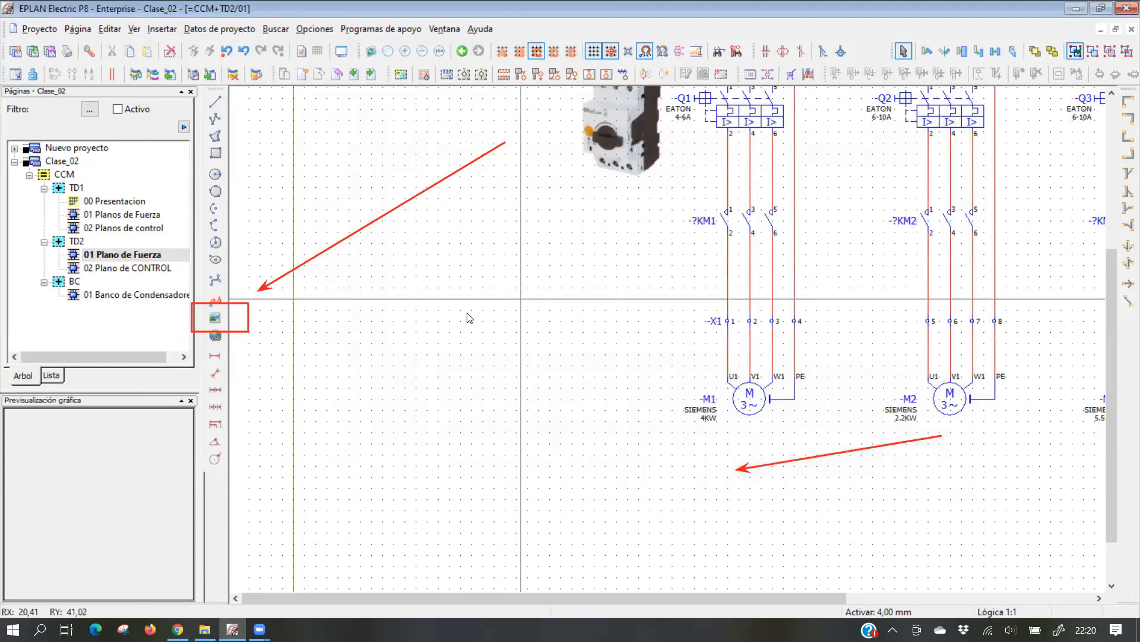
Start inserting a symbol macro again and restore the default CompanyCode macro folder
right_click(467, 314)
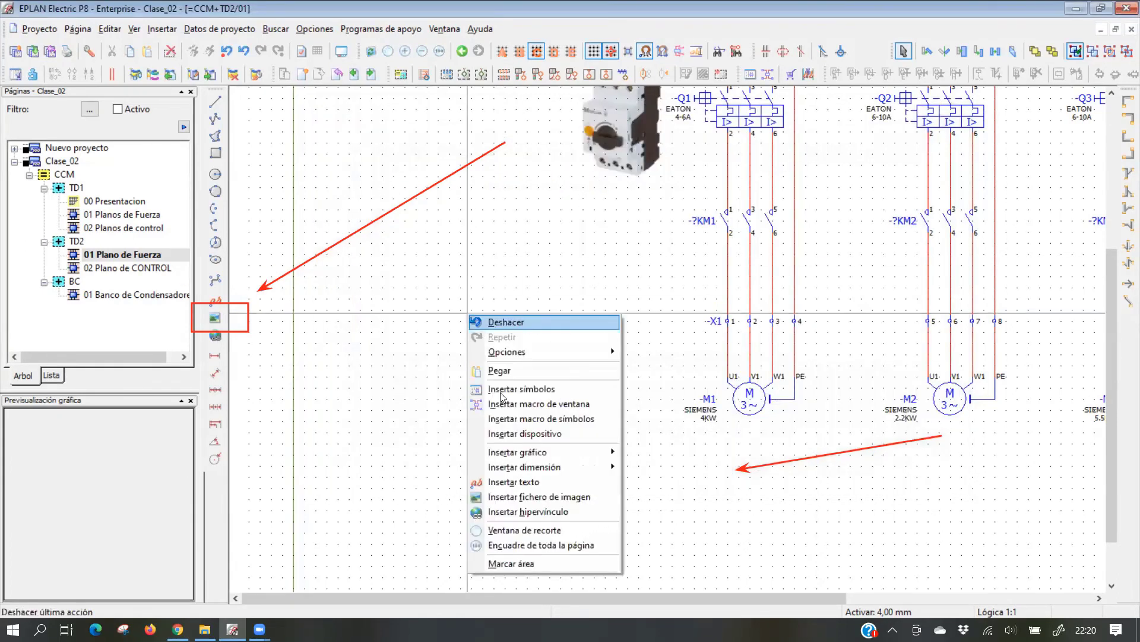
click(514, 420)
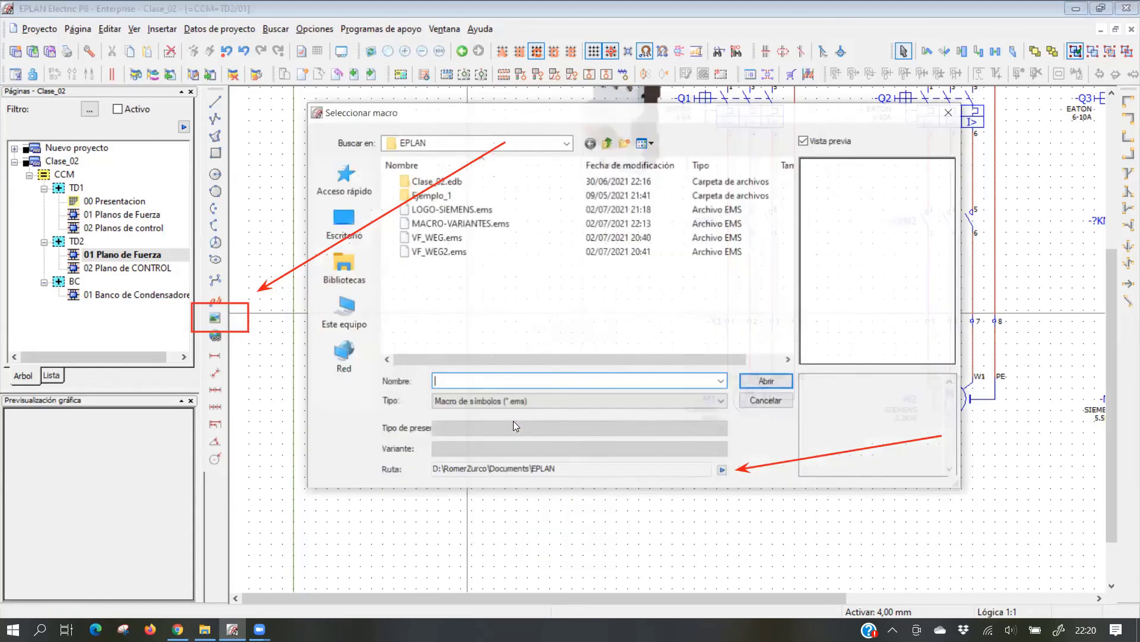
click(723, 471)
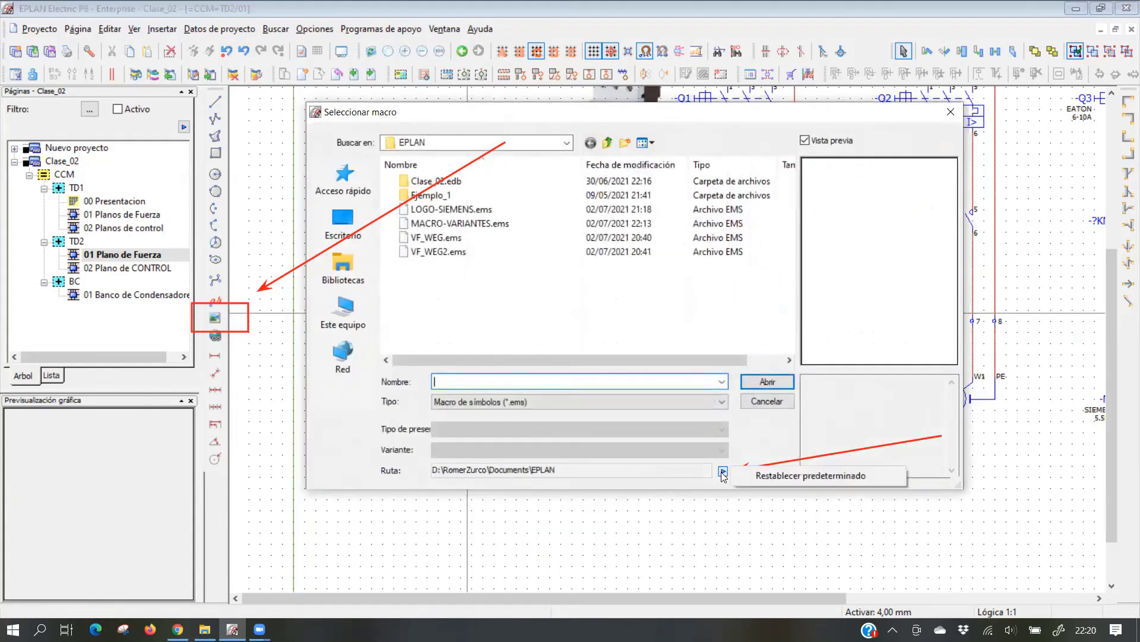
click(758, 473)
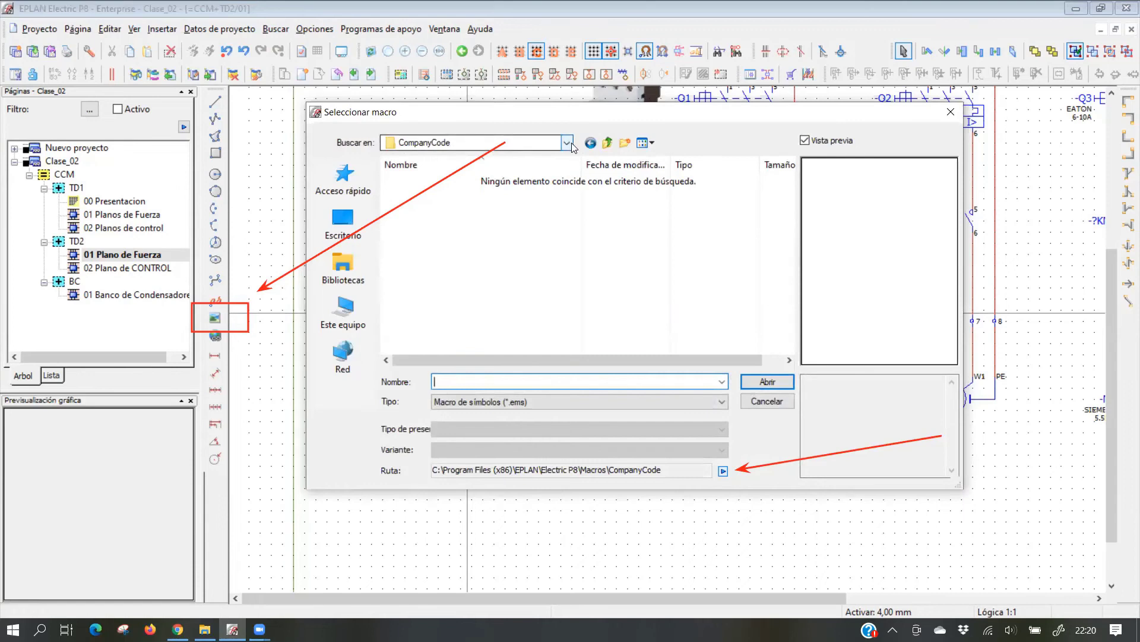
Check the EPLAN and Macros PC subfolders of Macros for symbol macros, and close the macro selection
click(607, 145)
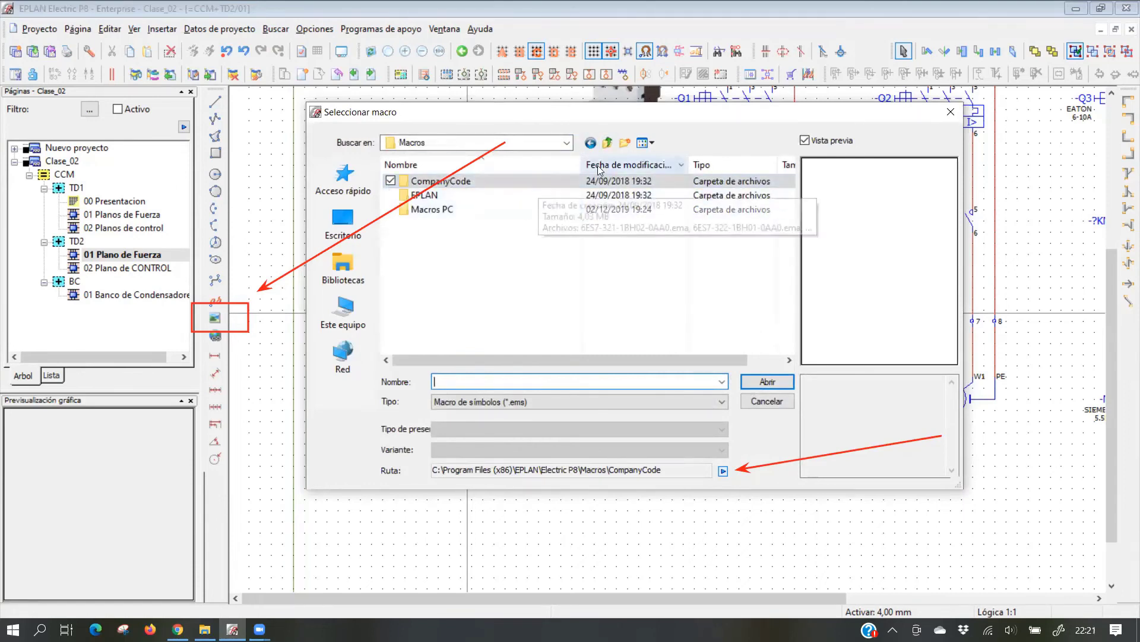
click(607, 145)
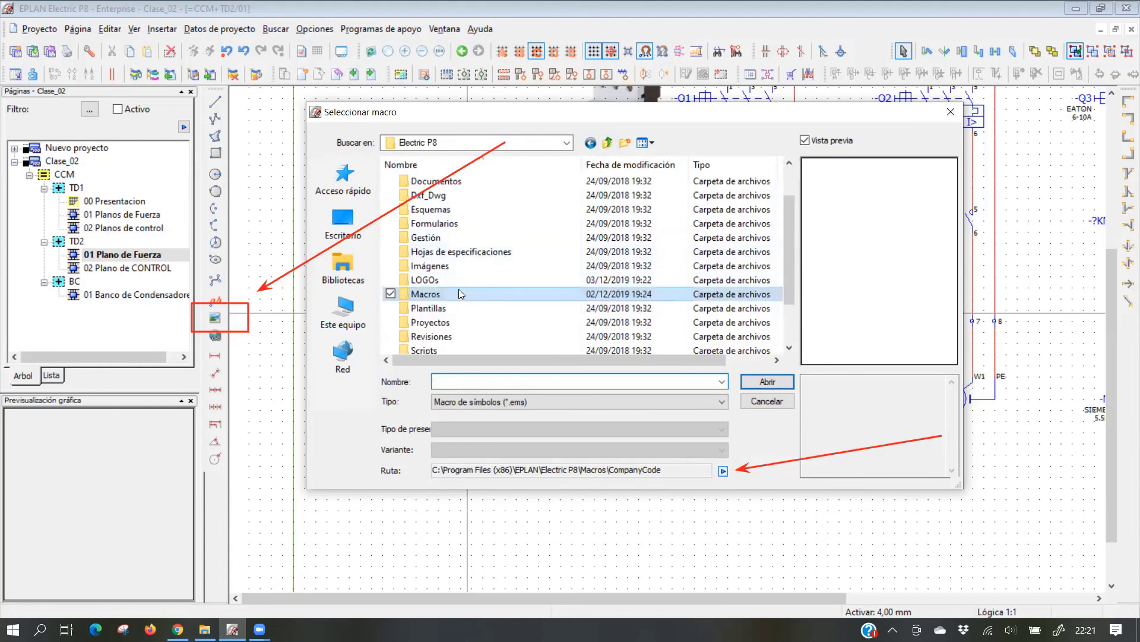
double_click(459, 291)
double_click(466, 193)
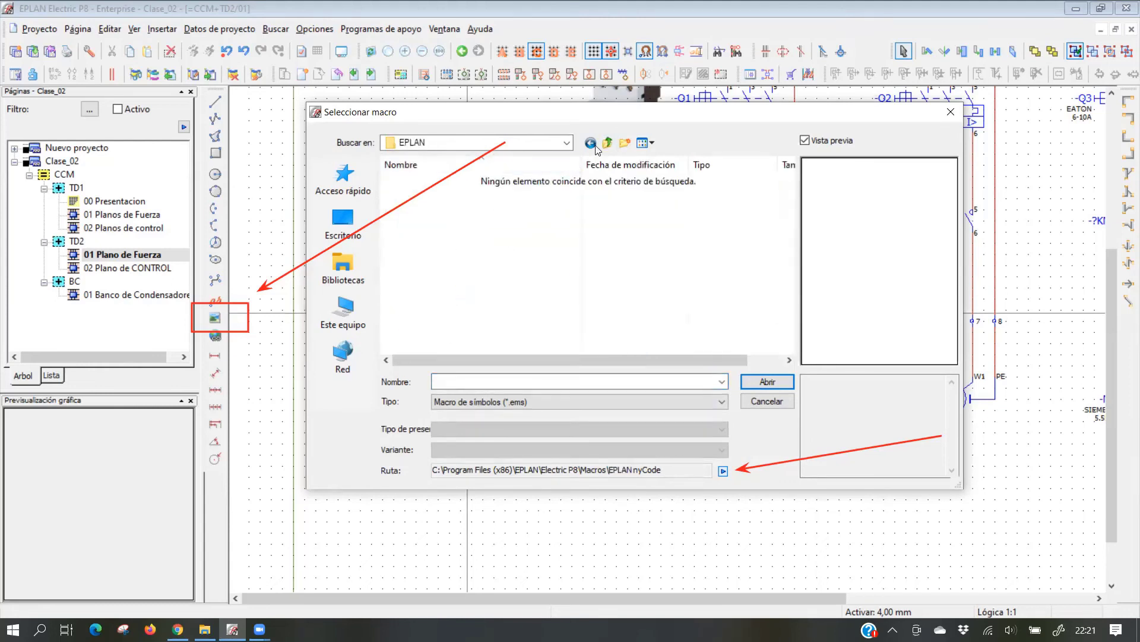
click(609, 142)
double_click(469, 209)
click(950, 111)
Start a window macro insertion, list both window and symbol macros (*.ema, *.ems) in the default CompanyCode folder, and cancel
right_click(470, 244)
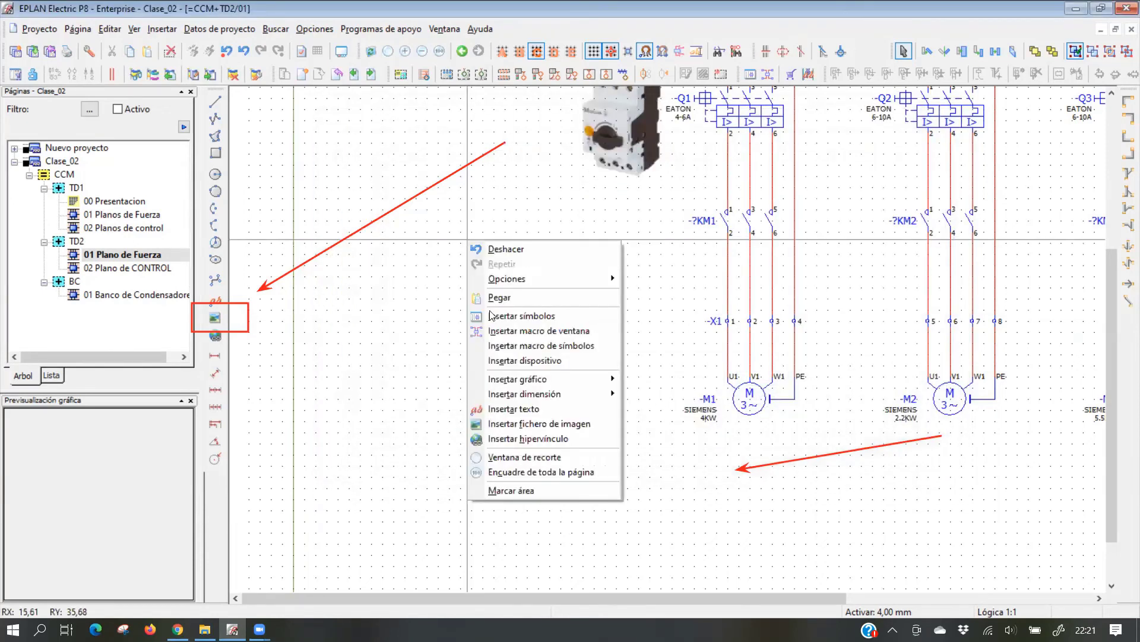
click(499, 321)
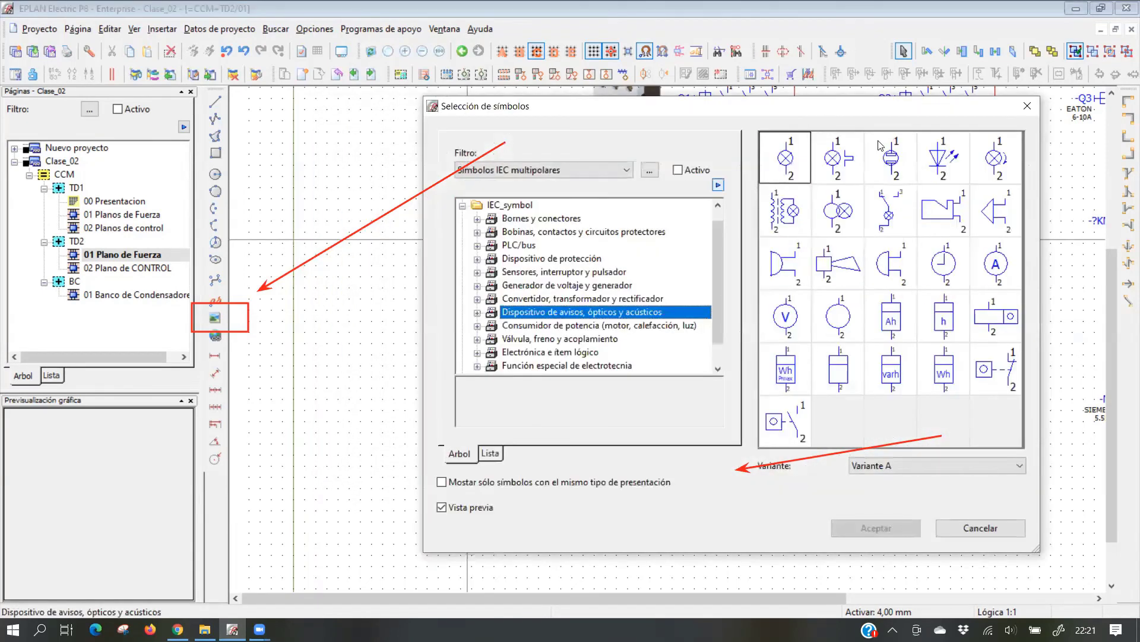
right_click(453, 321)
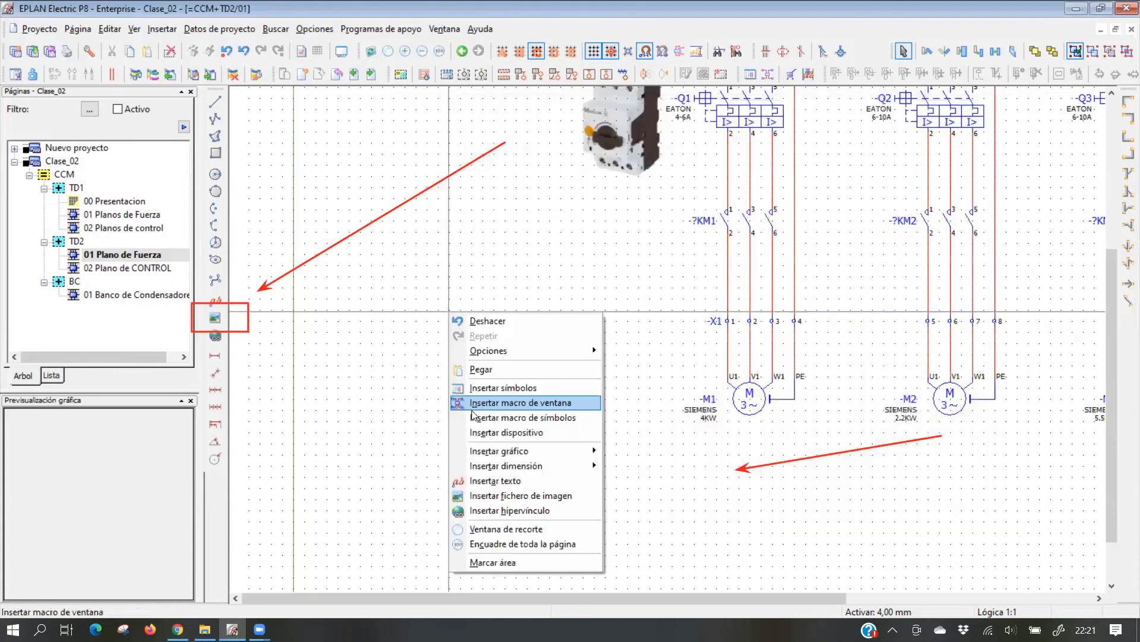
click(519, 403)
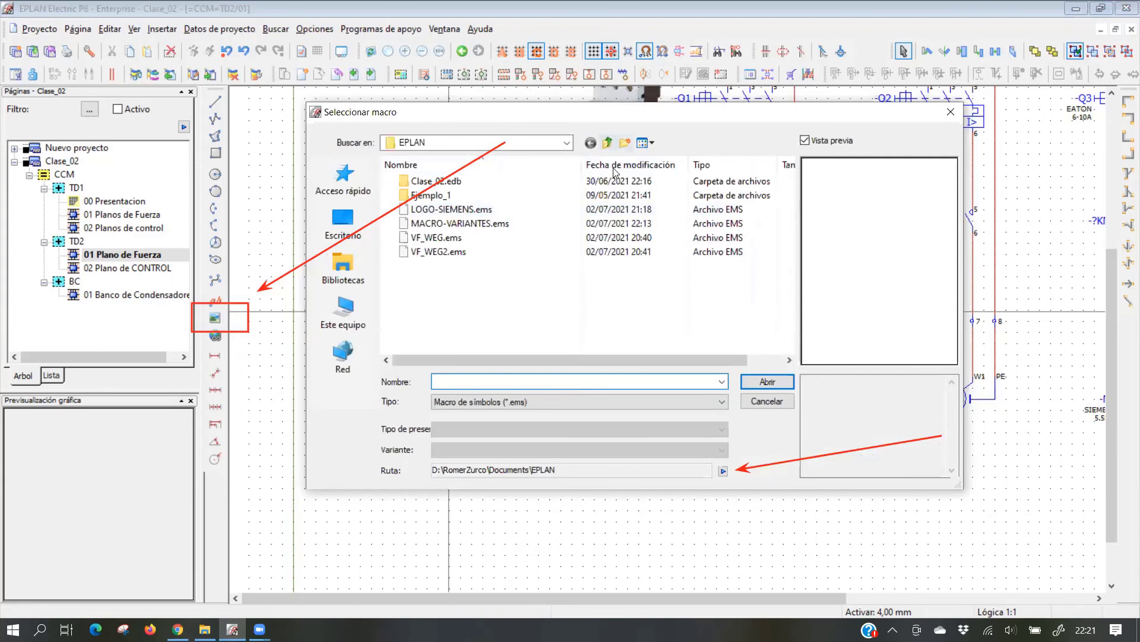
click(723, 471)
click(721, 402)
click(689, 436)
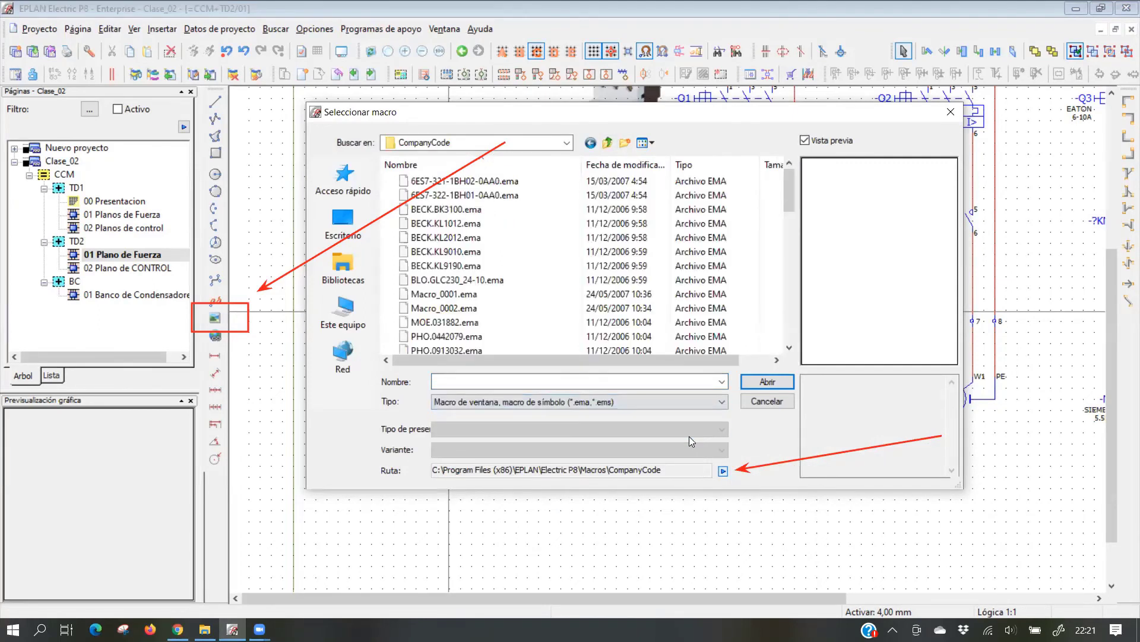
mouse_move(704, 105)
mouse_down()
mouse_move(703, 74)
mouse_move(718, 118)
mouse_up()
key(Escape)
Start inserting a symbol macro and preview VF_WEG2.ems, VF_WEG.ems, MACRO-VARIANTES.ems and LOGO-SIEMENS.ems from the EPLAN documents folder
right_click(519, 324)
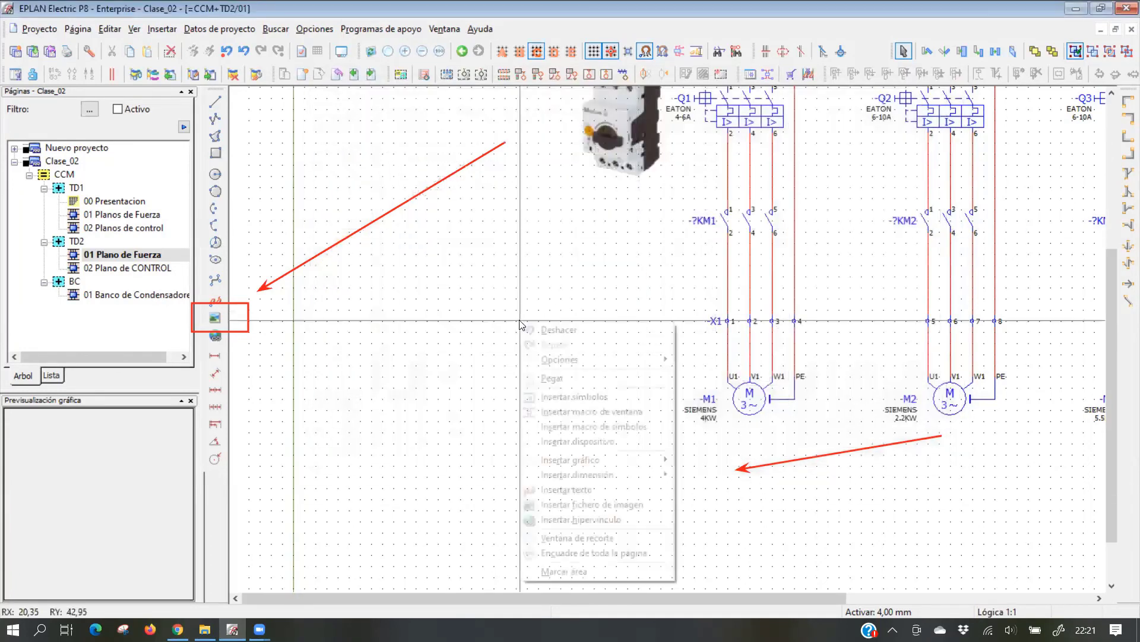
click(597, 427)
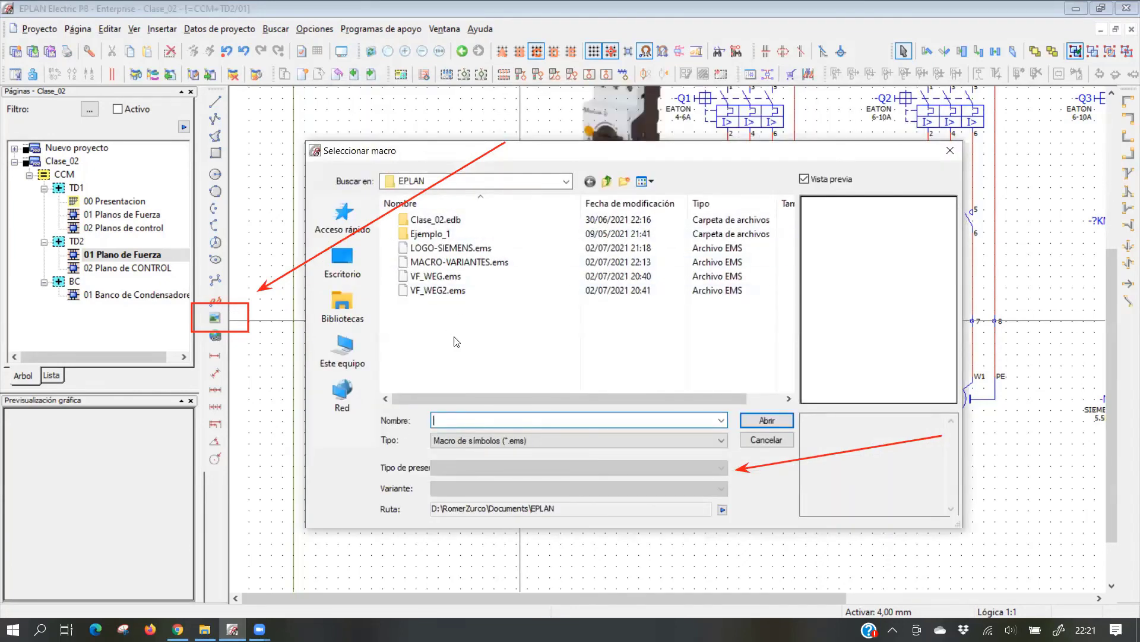
click(447, 290)
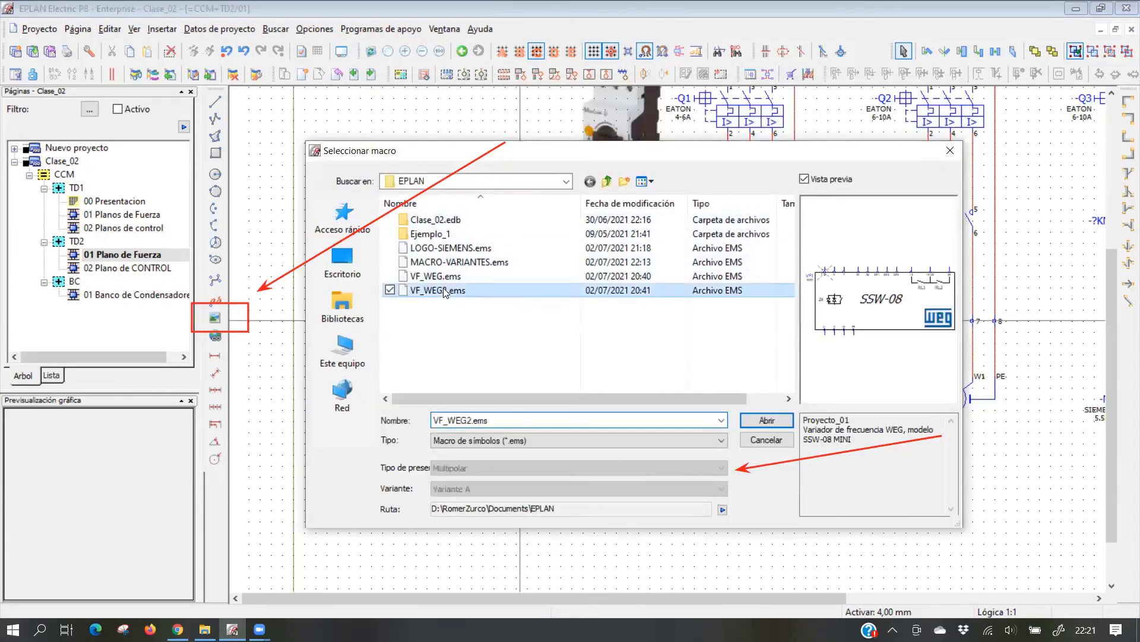
click(440, 277)
click(440, 262)
click(440, 249)
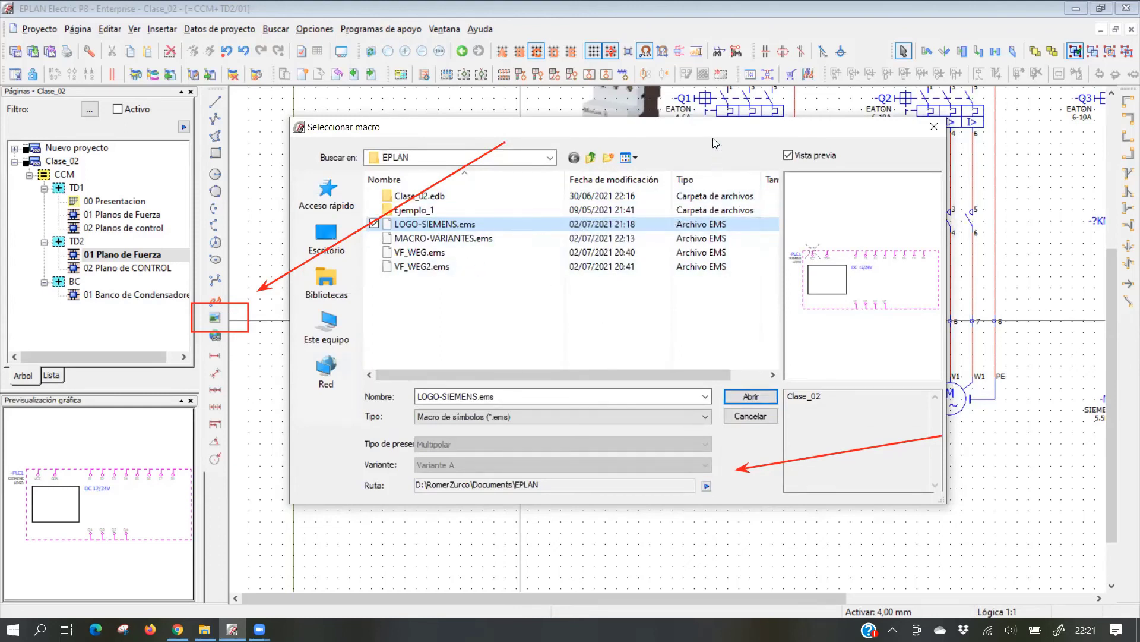
drag(717, 133, 731, 121)
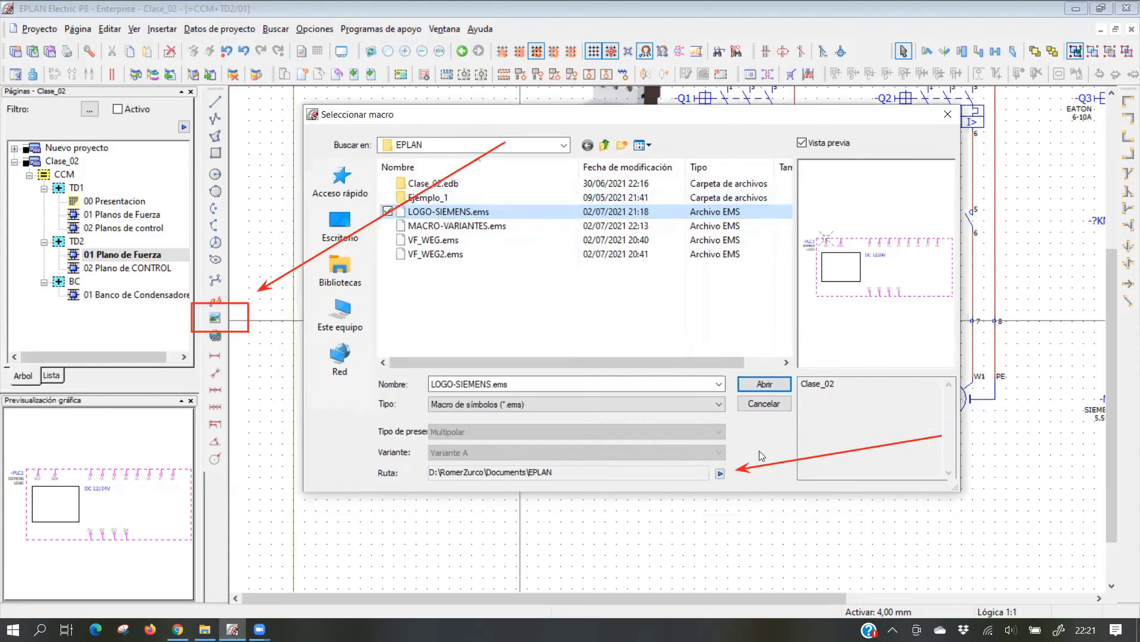
Restore the default CompanyCode macro folder and list both window and symbol macros (*.ema, *.ems)
click(719, 474)
click(754, 480)
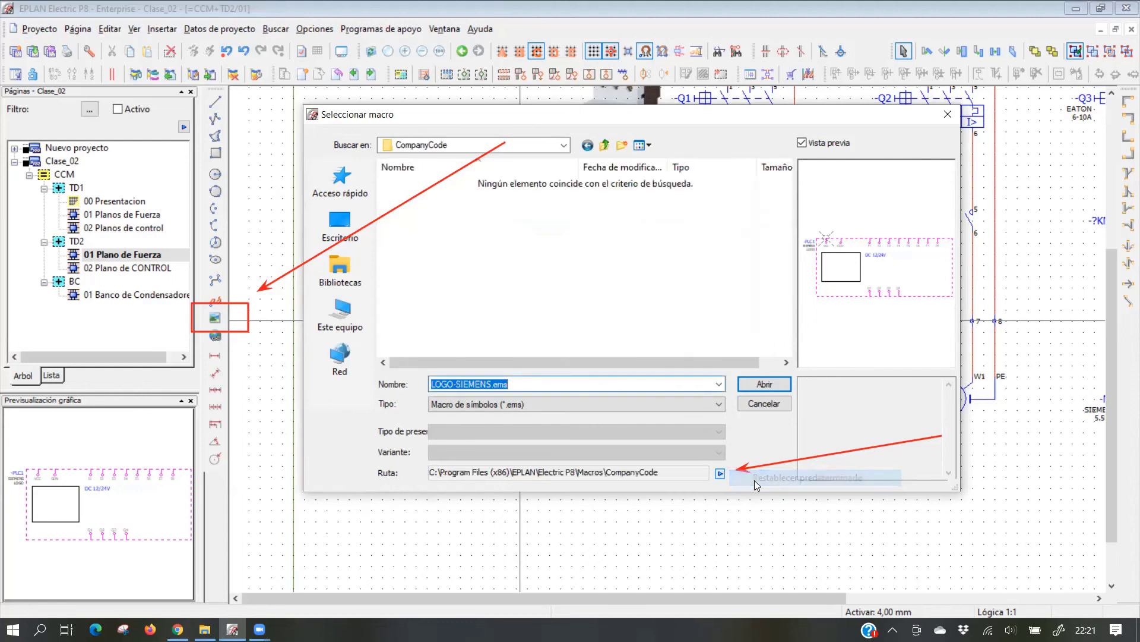
click(704, 405)
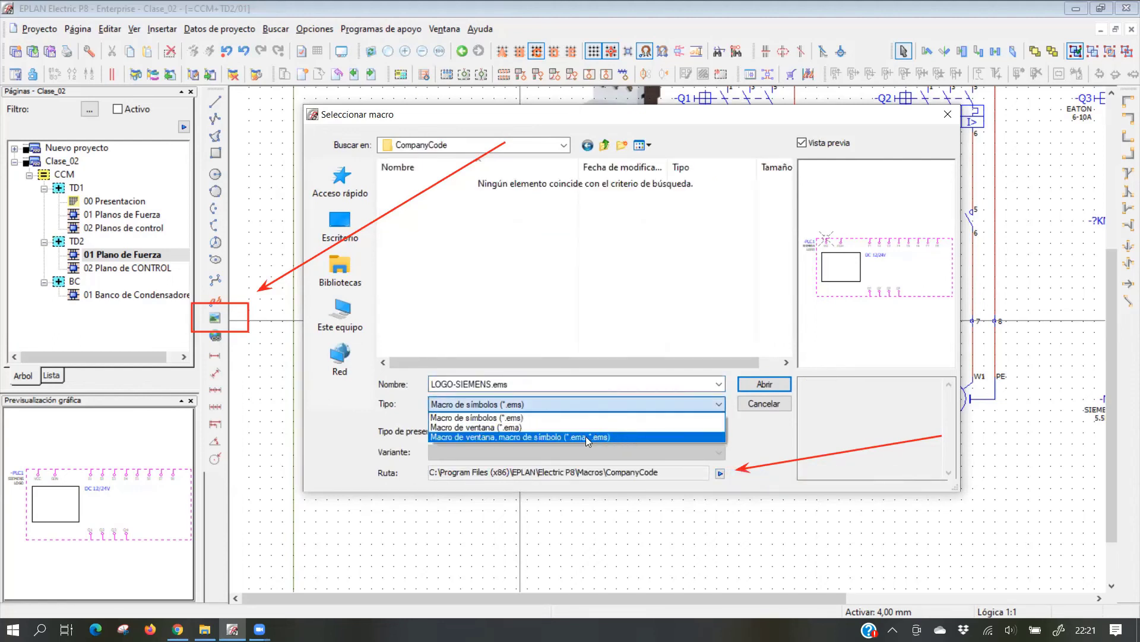
click(608, 436)
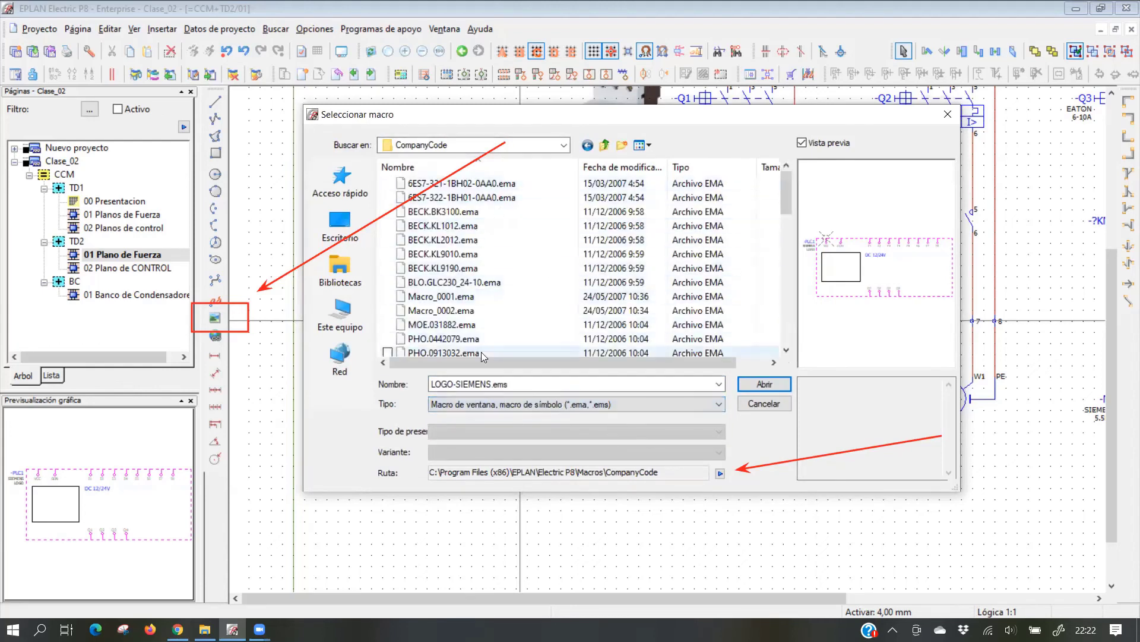
Preview default macros such as 6ES7-321-1BH02-0AA0.ema, 6ES7-322-1BH01-0AA0.ema, BECK.BK3100.ema, BECK.KL1012.ema and BECK.KL9190.ema, and look further down the list
click(471, 186)
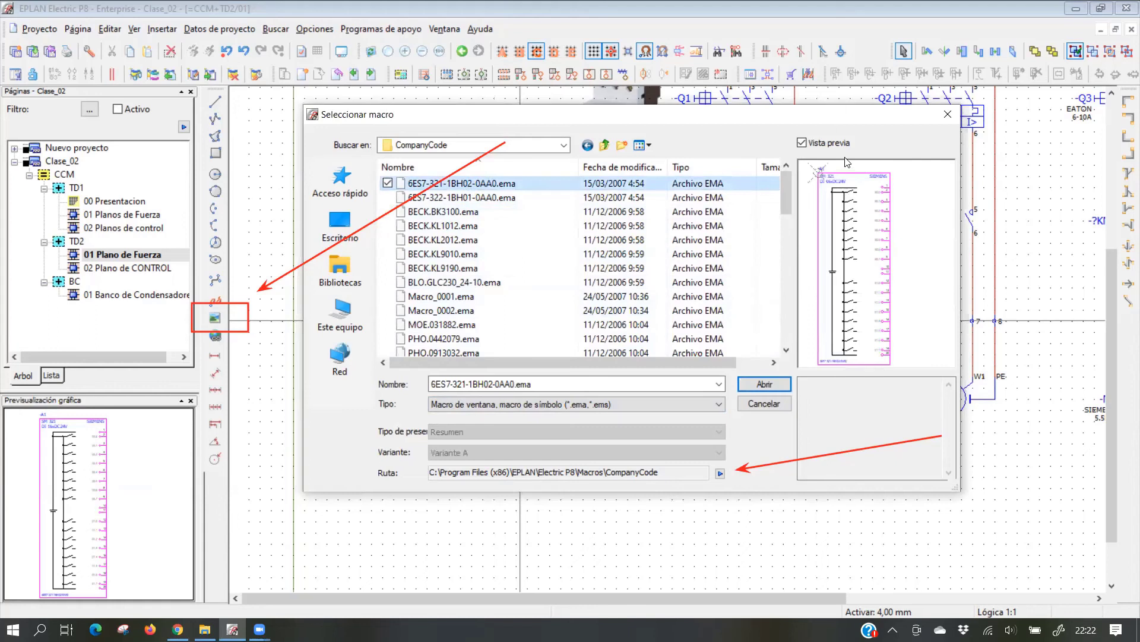
click(474, 198)
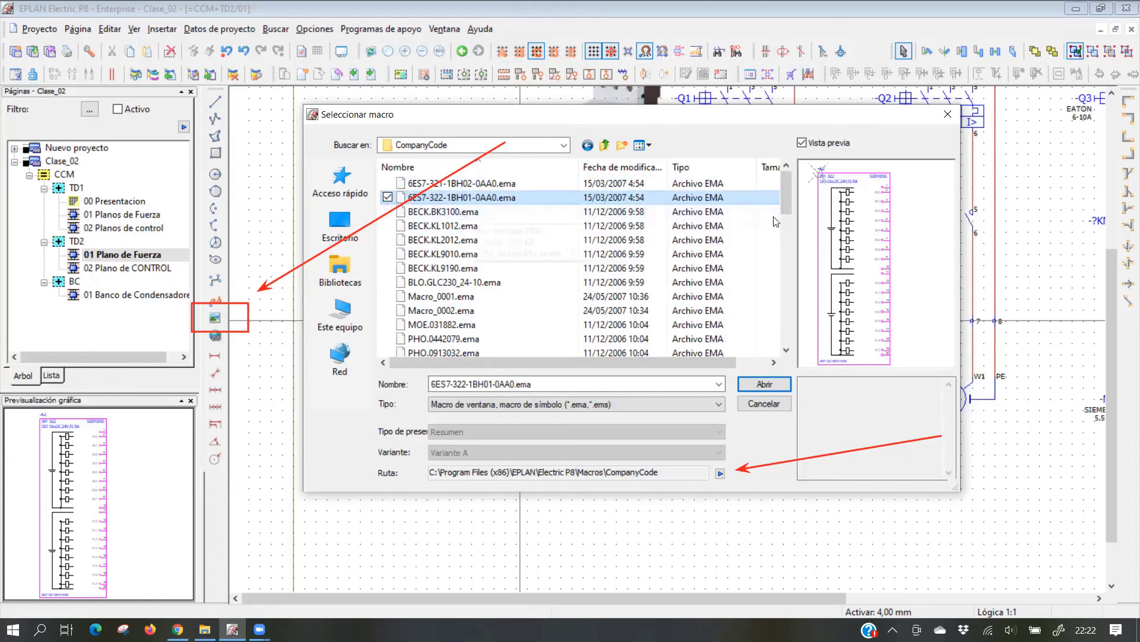
click(477, 186)
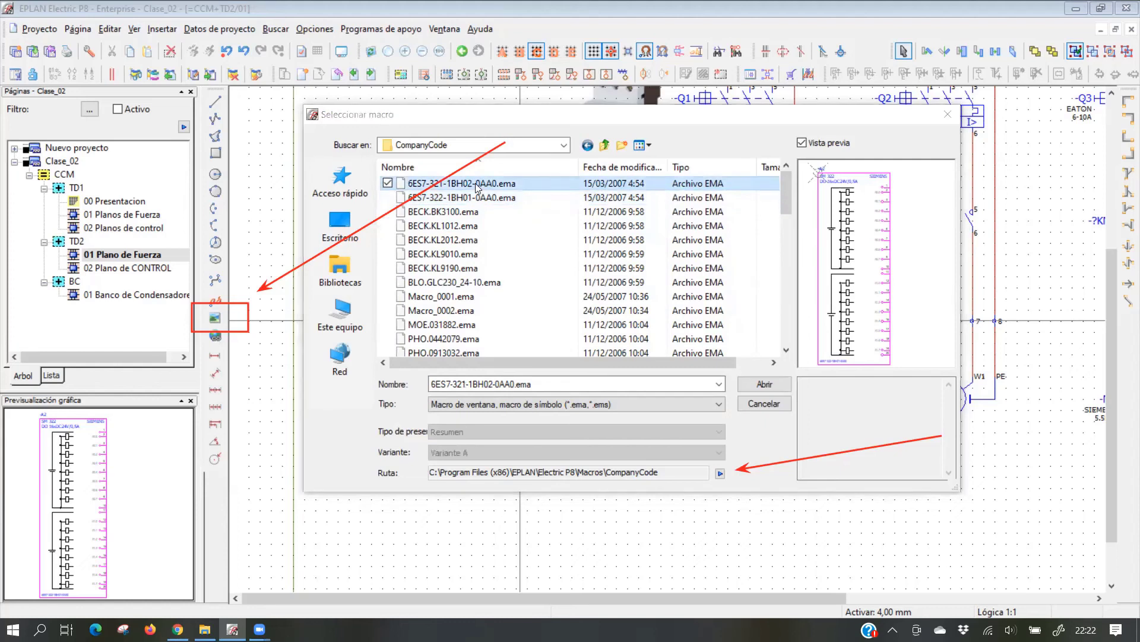
click(503, 214)
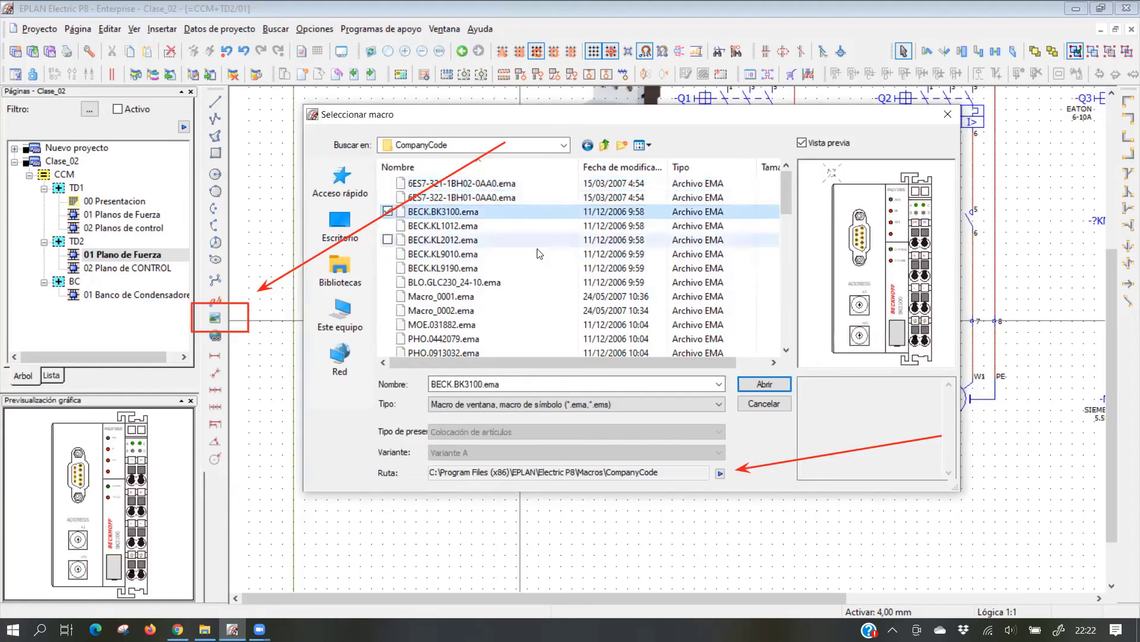
click(472, 227)
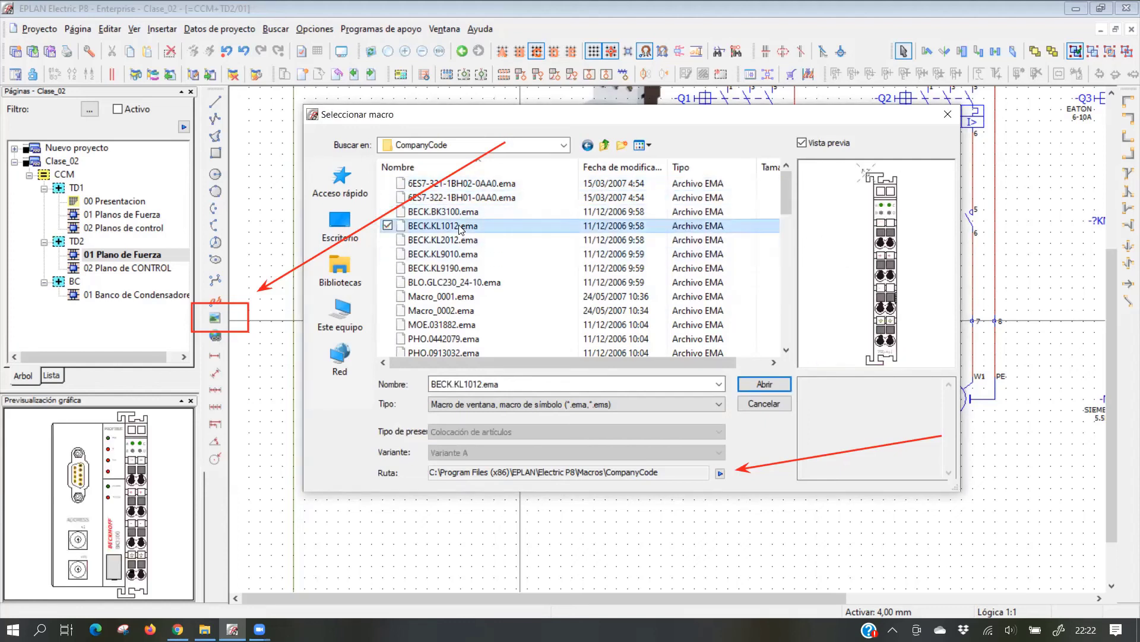
click(467, 253)
click(469, 283)
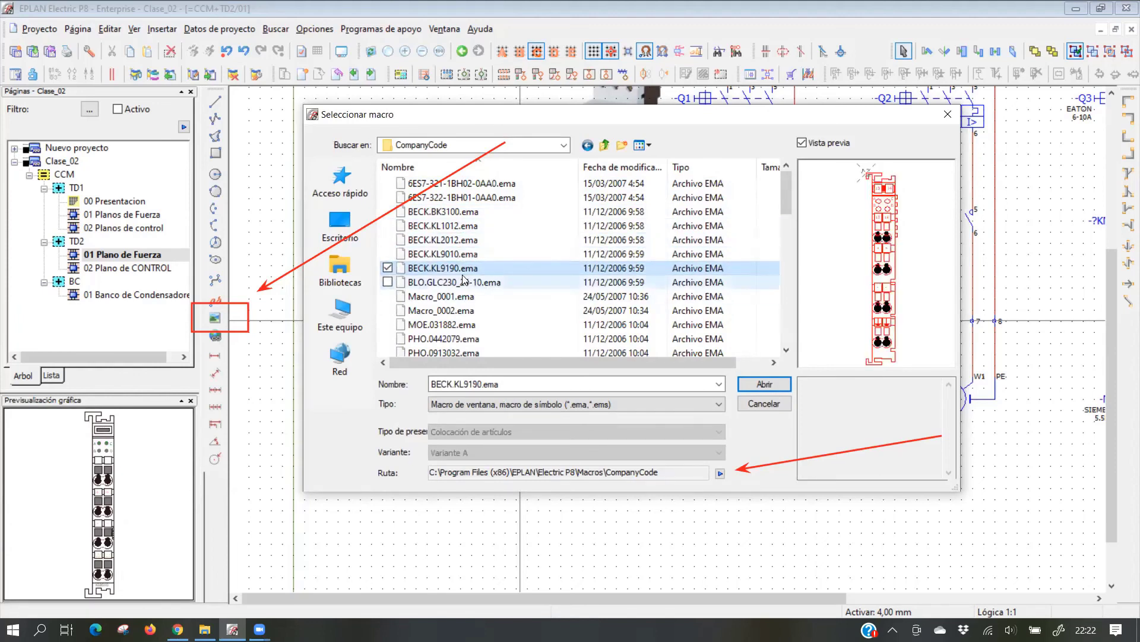
scroll(568, 276, down, 4)
scroll(568, 282, down, 1)
click(537, 296)
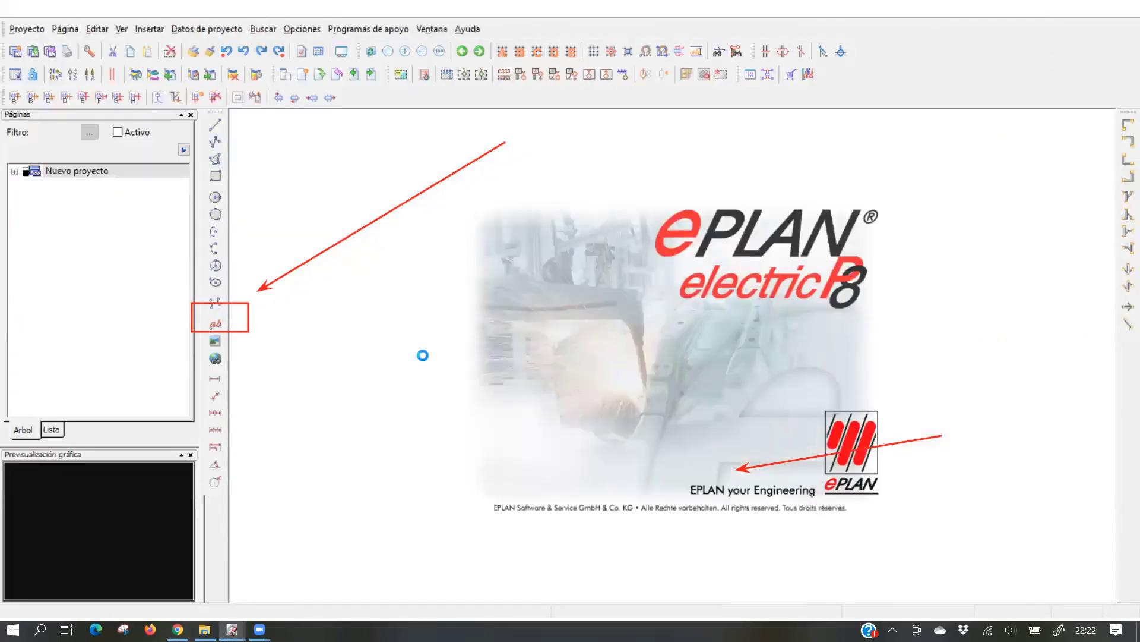
Start inserting a symbol macro on Nuevo proyecto's Diagrama_1 page, listing window and symbol macros (*.ema, *.ems) from the default CompanyCode folder
right_click(392, 182)
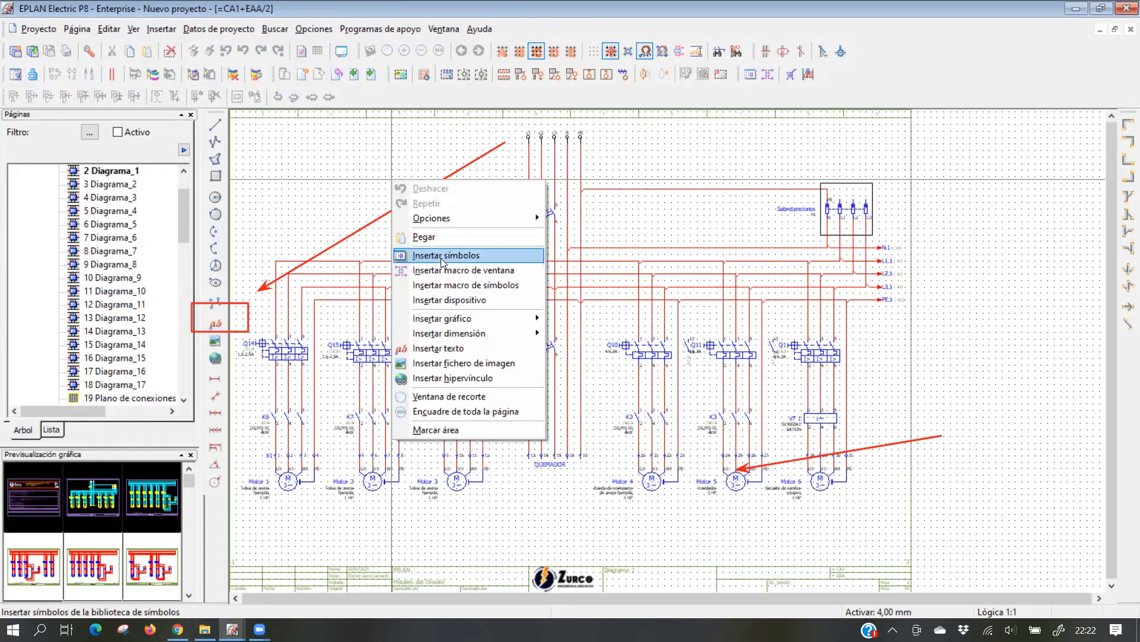
click(445, 286)
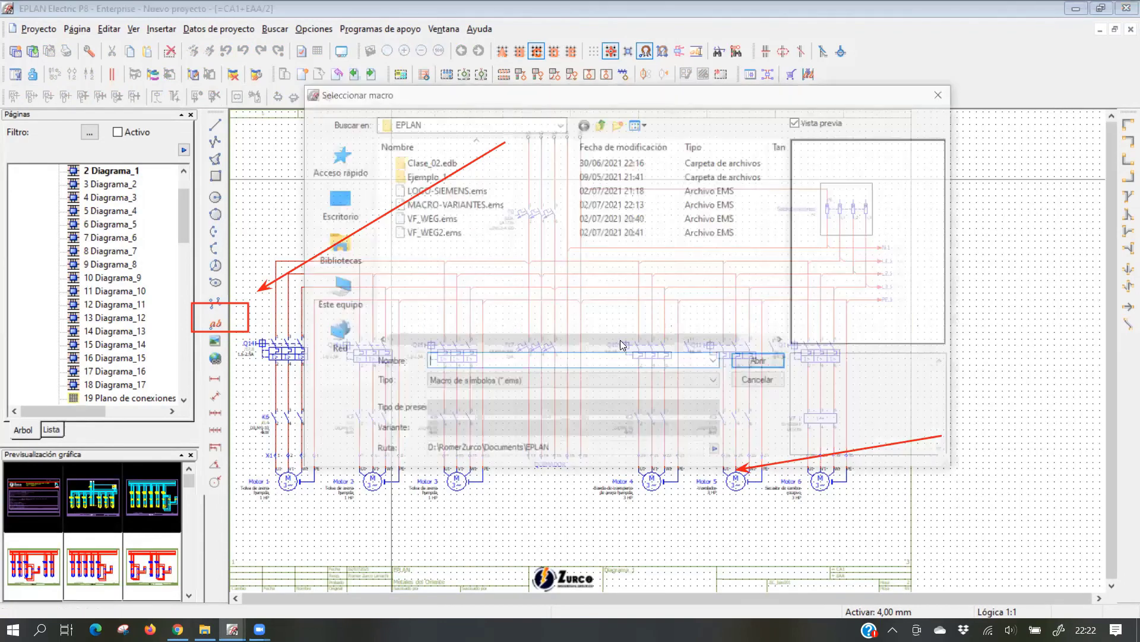
click(718, 453)
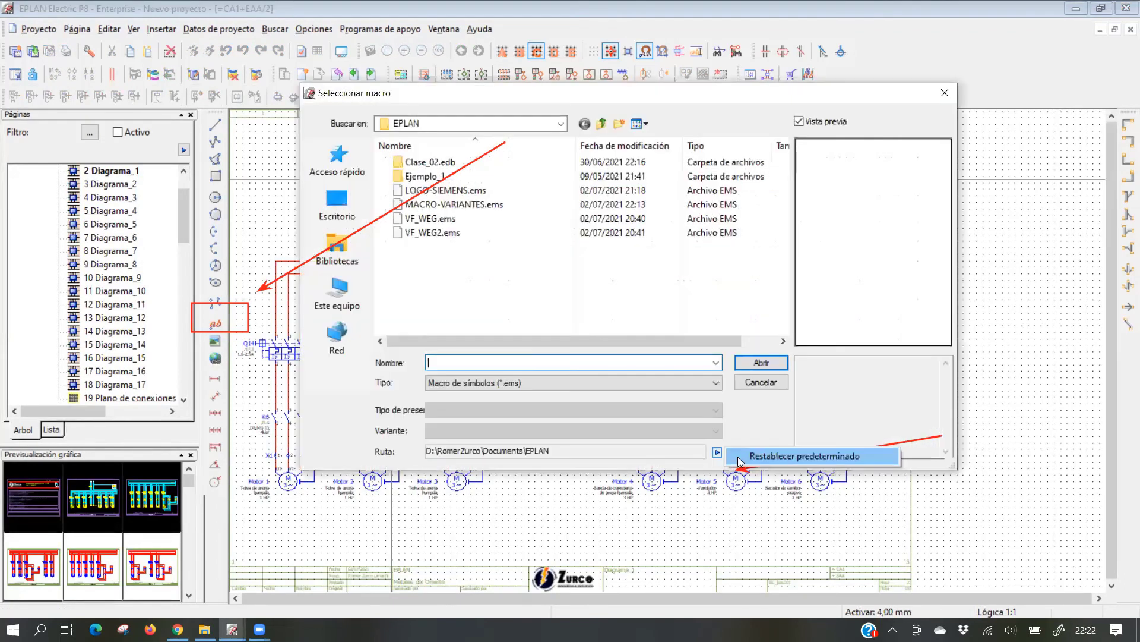
click(711, 385)
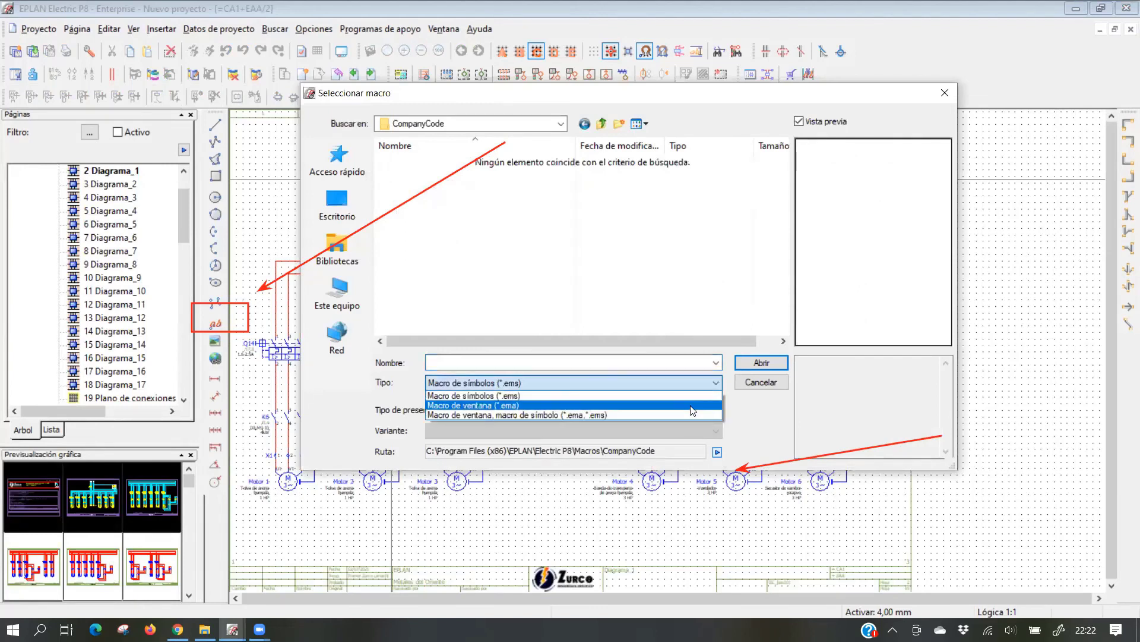
click(691, 417)
drag(779, 178, 790, 323)
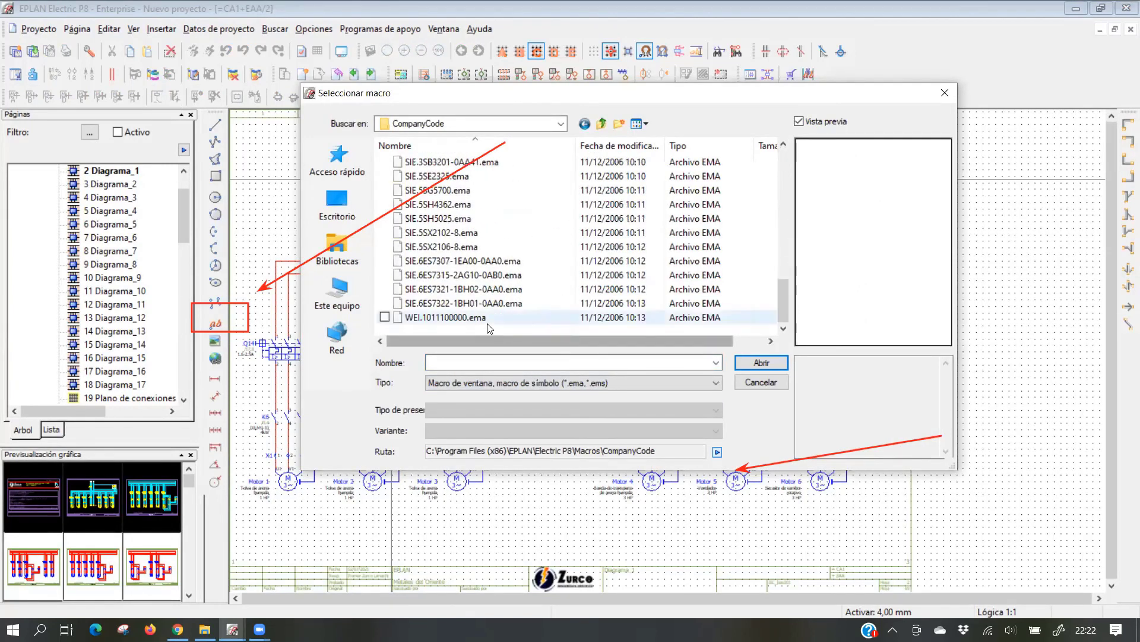
Preview the SIE and WEI macros, including SIE.6ES7322-1BH01-0AA0.ema, SIE.6ES7315-2AG10-0AB0.ema, SIE.6ES7307-1EA00-0AA0.ema and SIE.5SX2106-8.ema
click(483, 306)
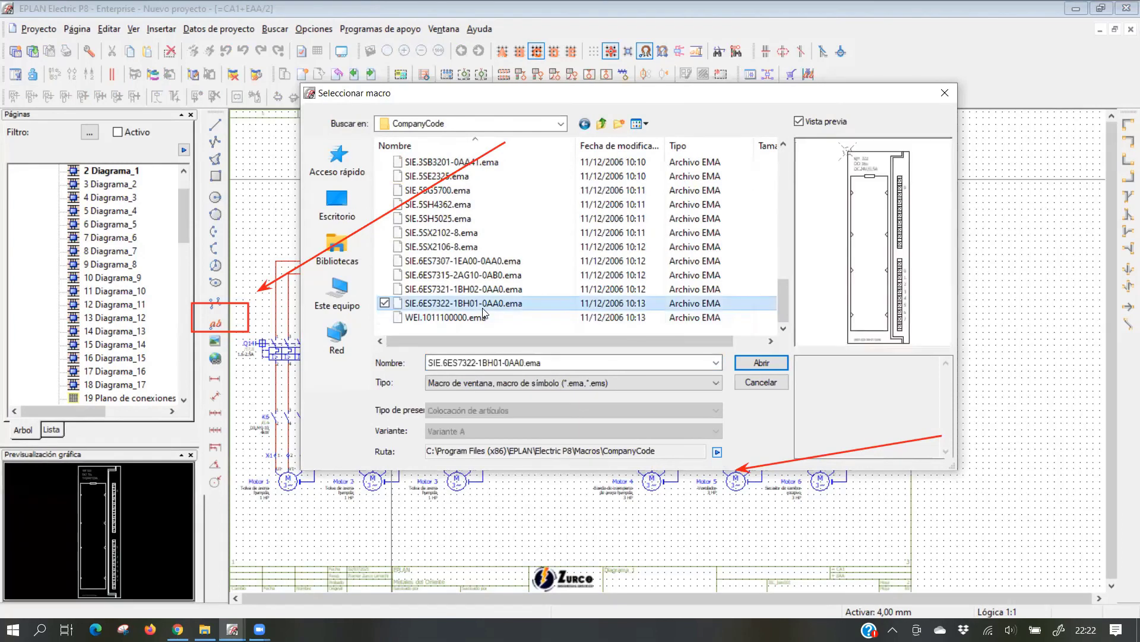
click(481, 275)
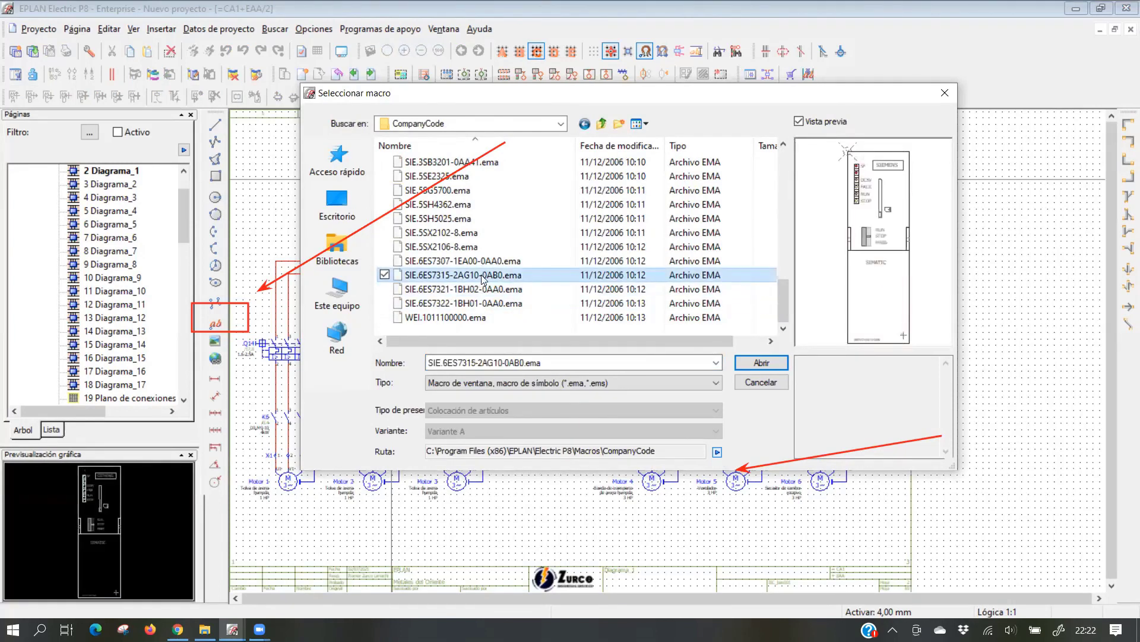
key(Up)
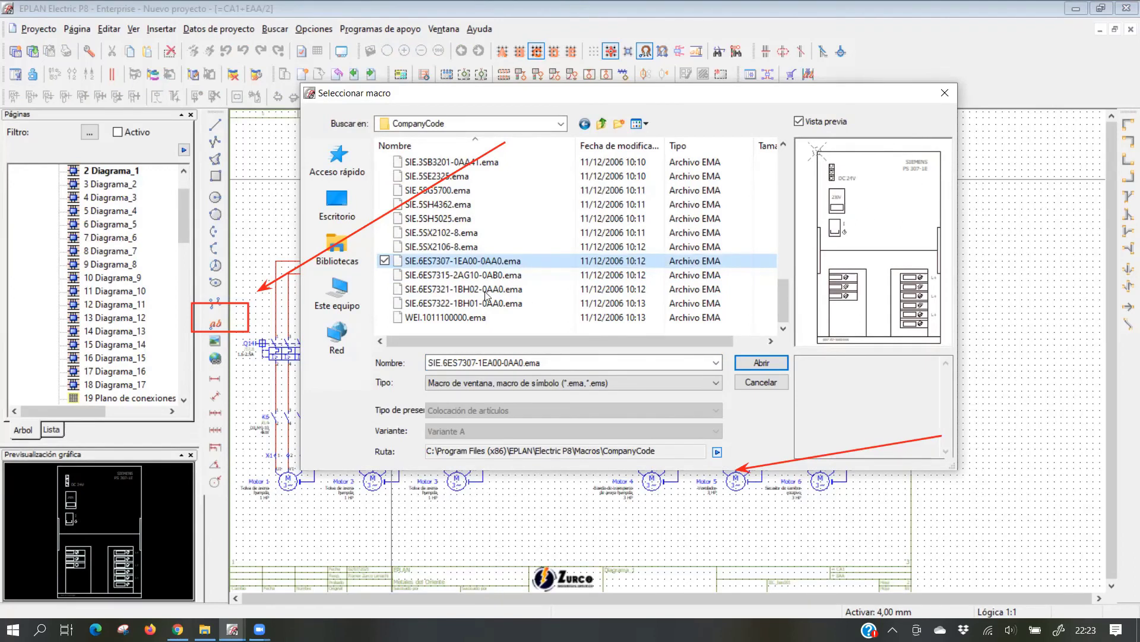
click(473, 277)
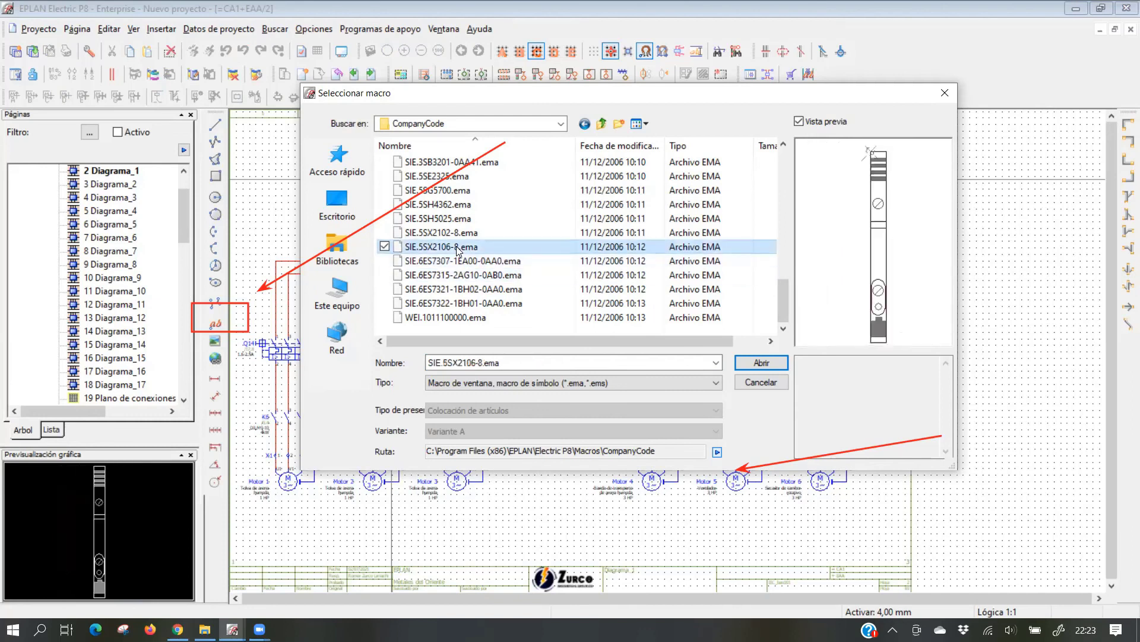
click(504, 205)
scroll(545, 271, up, 5)
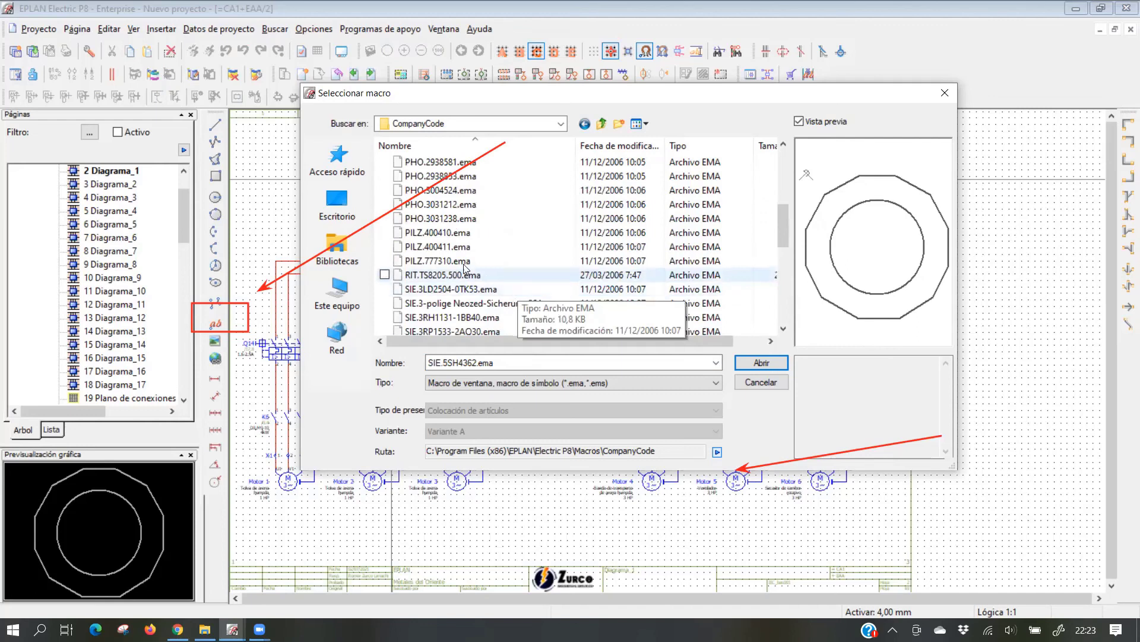
scroll(475, 237, up, 5)
scroll(457, 211, down, 10)
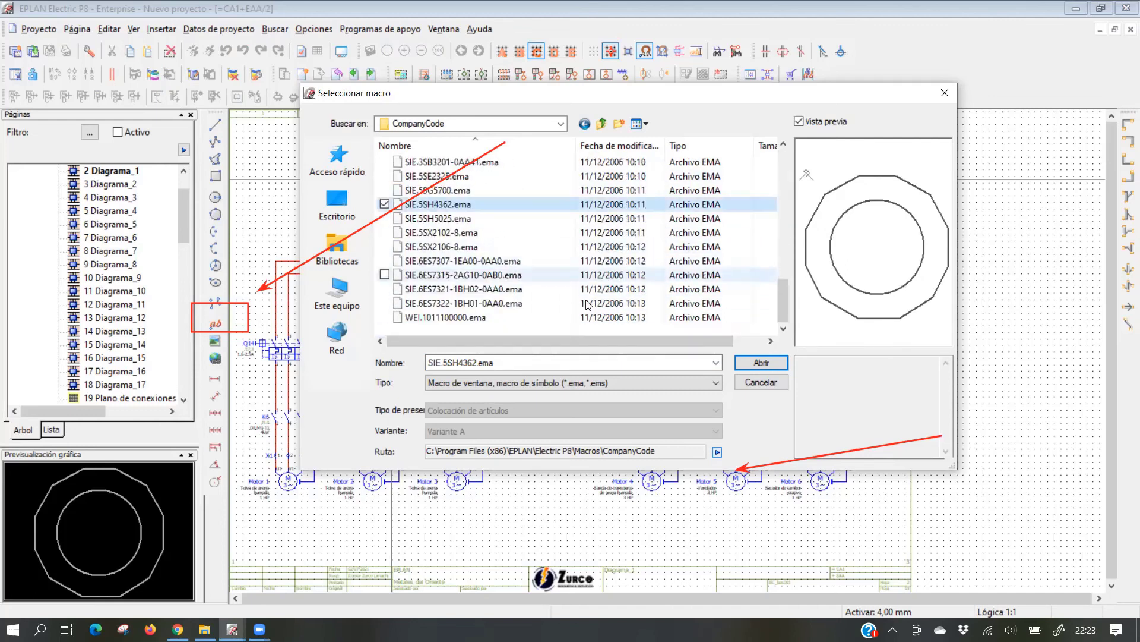
click(475, 304)
click(470, 319)
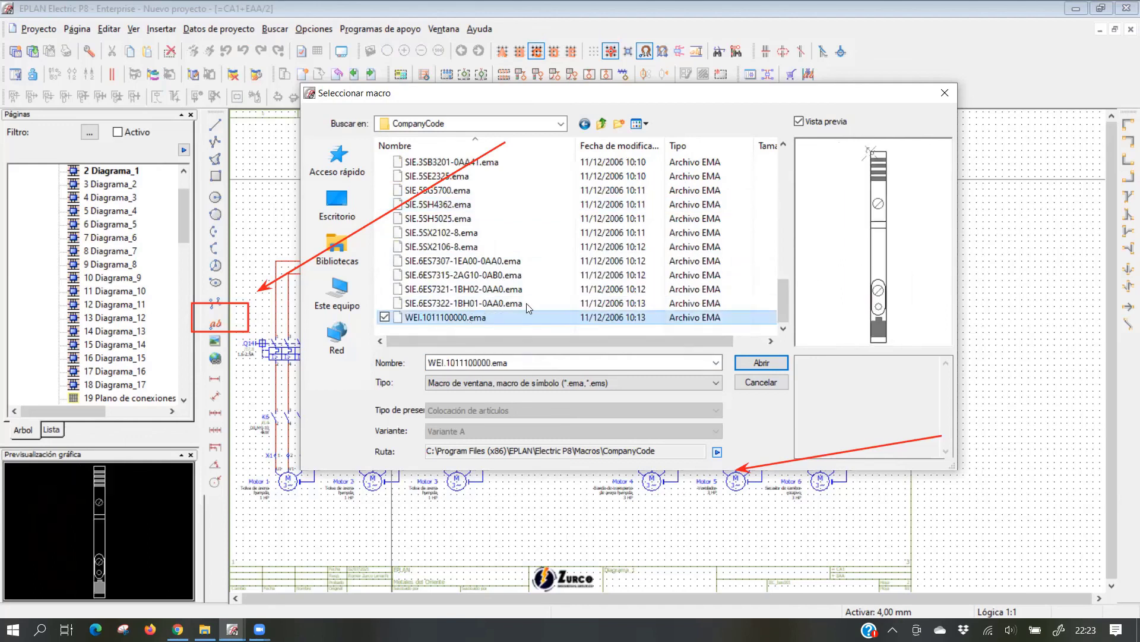
Insert the SIE.6ES7307-1EA00-0AA0.ema macro once in the empty area to the right of the Diagrama_1 sheet frame
click(475, 262)
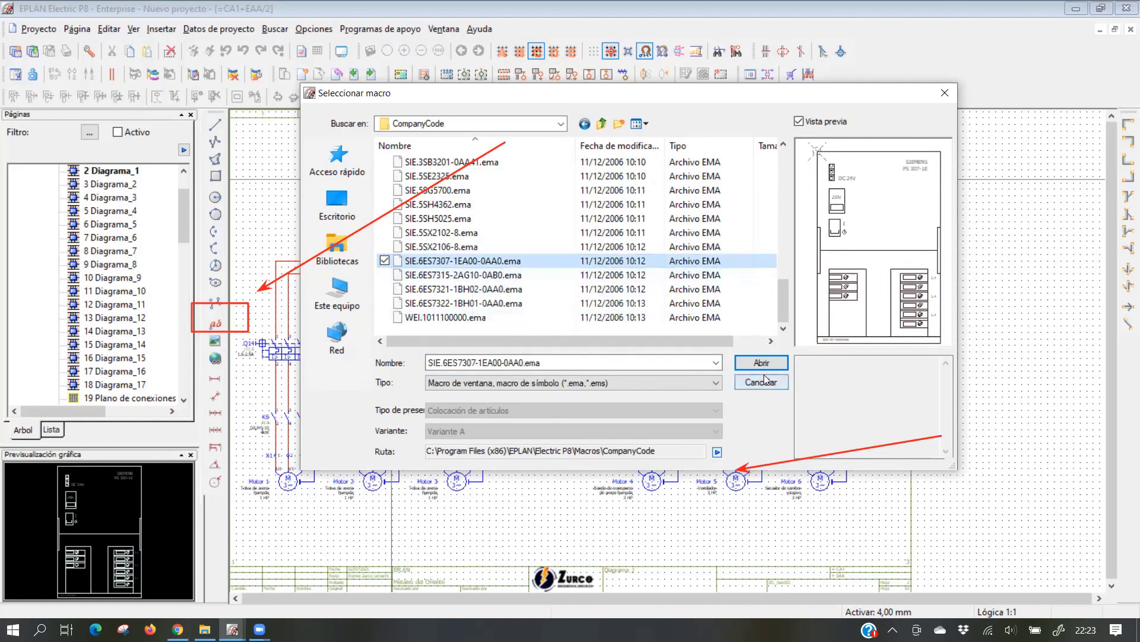
key(Return)
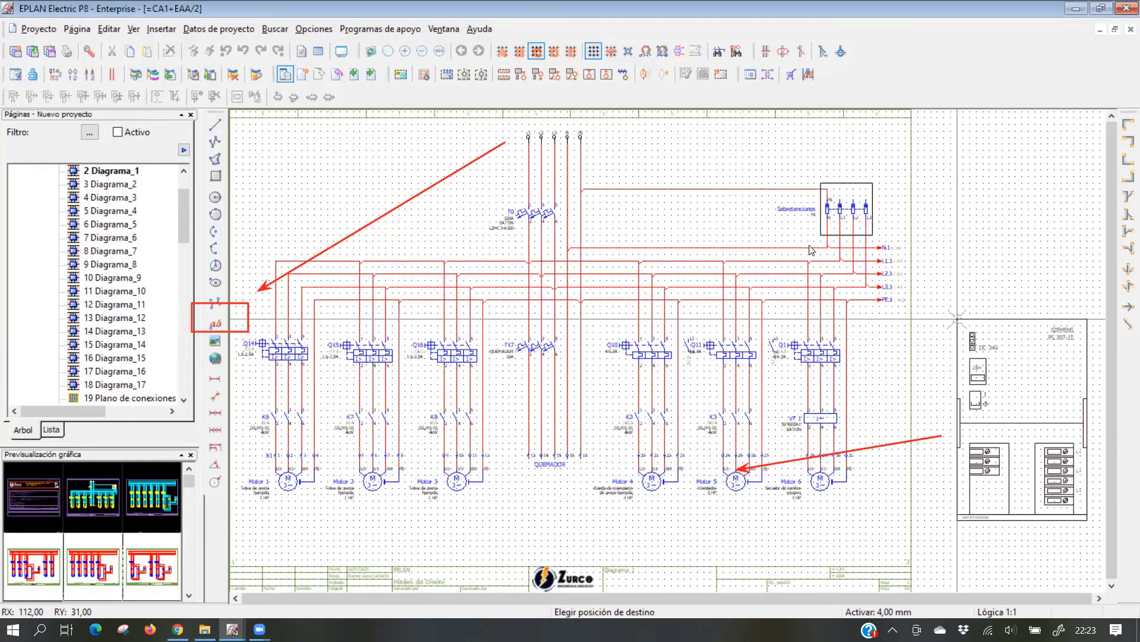
scroll(811, 249, up, 2)
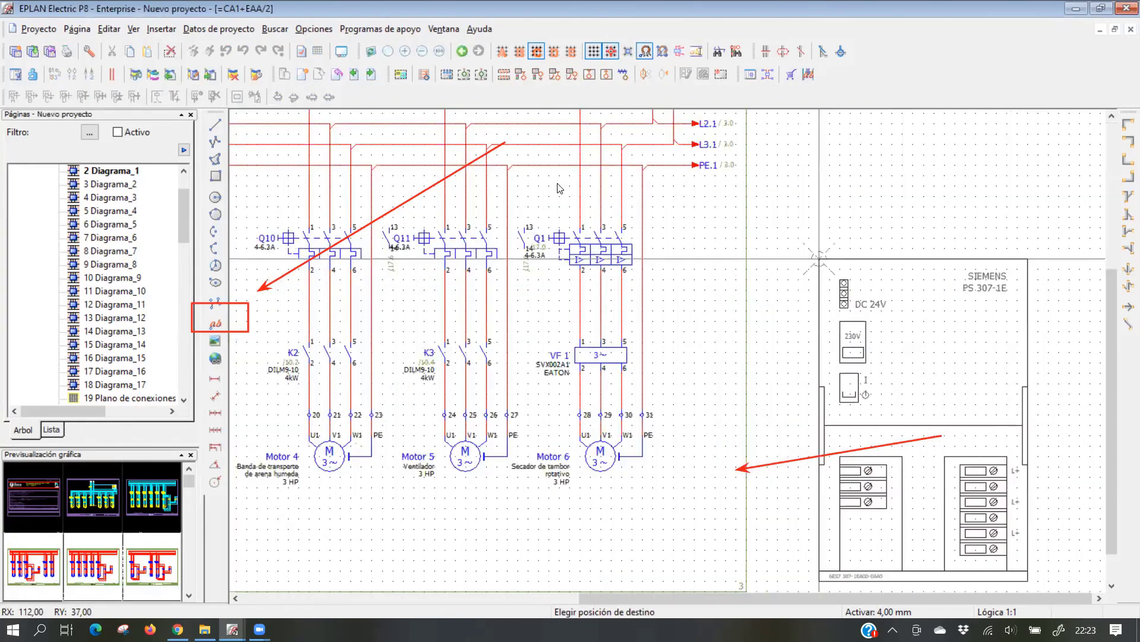
scroll(559, 187, up, 1)
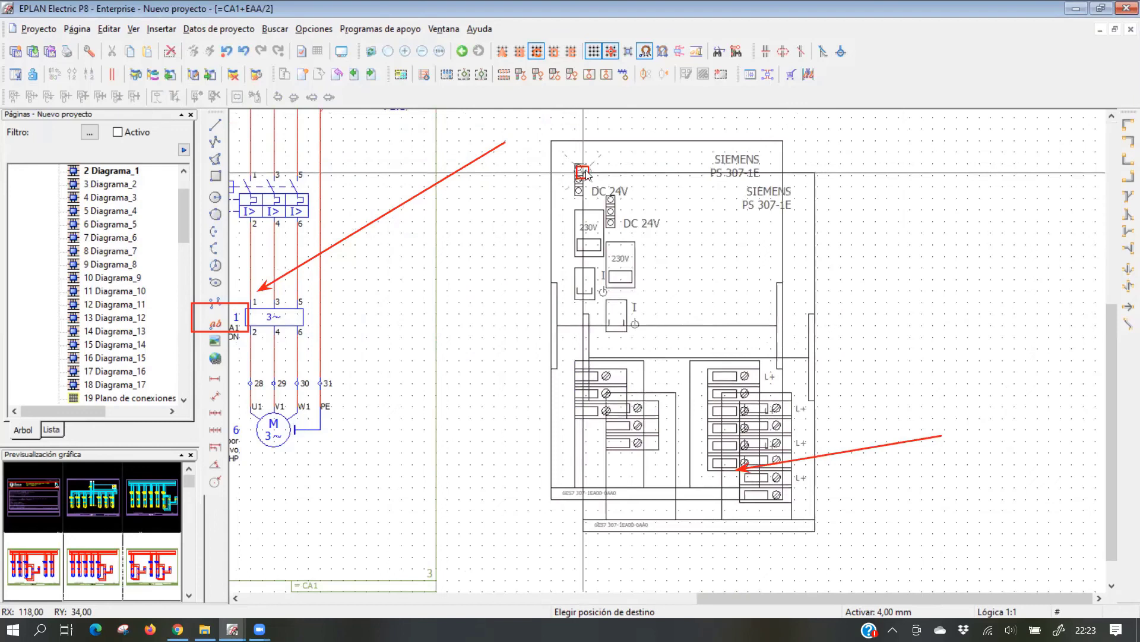
key(Escape)
Examine the placed Siemens PS 307-1E macro up close and alongside the motor diagram
scroll(600, 280, up, 1)
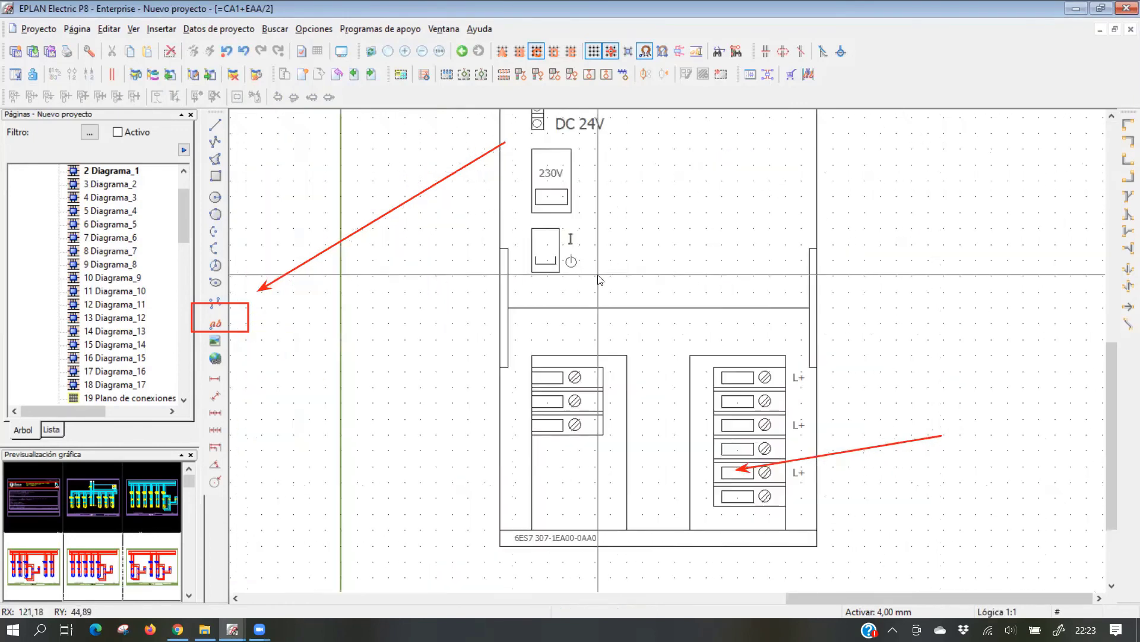
scroll(623, 278, down, 1)
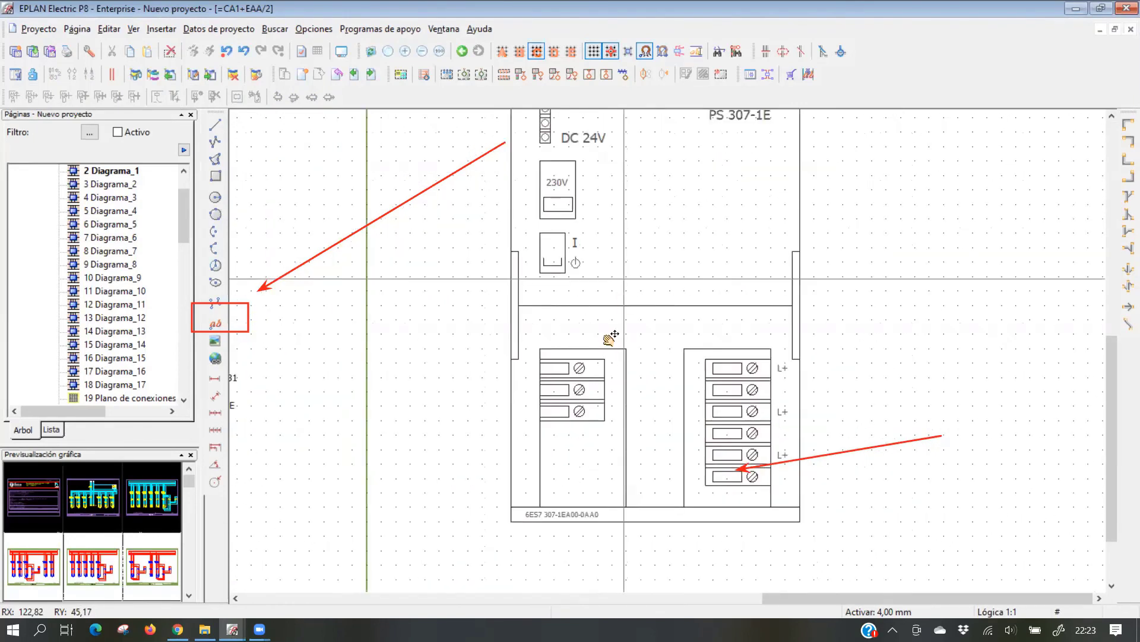
scroll(611, 338, down, 1)
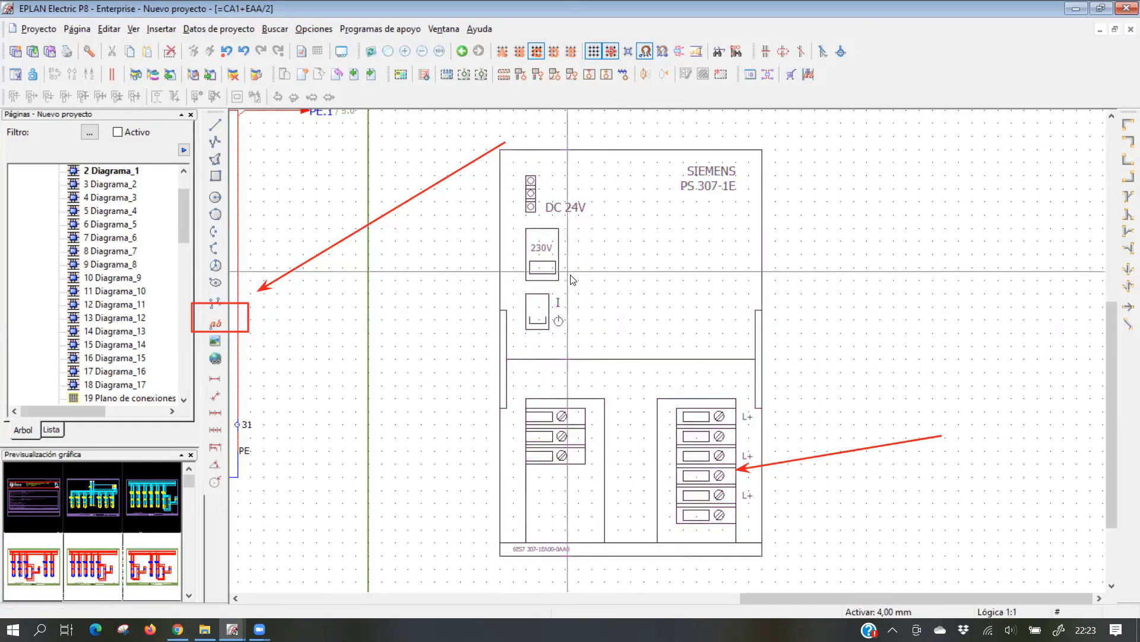
middle_drag(596, 294, 623, 299)
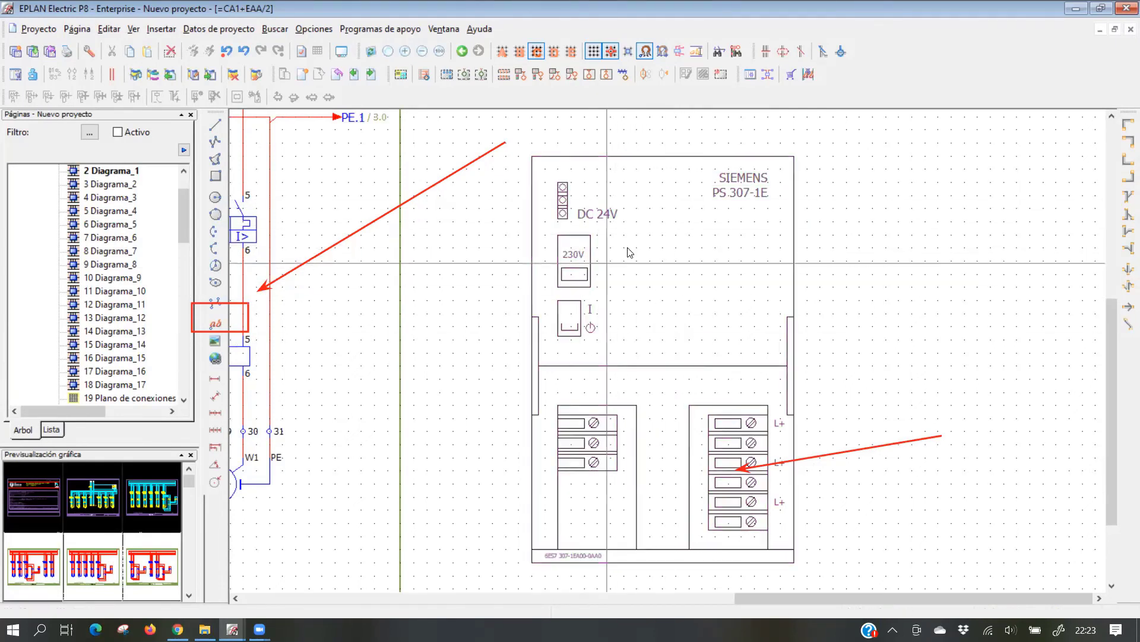
middle_drag(640, 282, 674, 244)
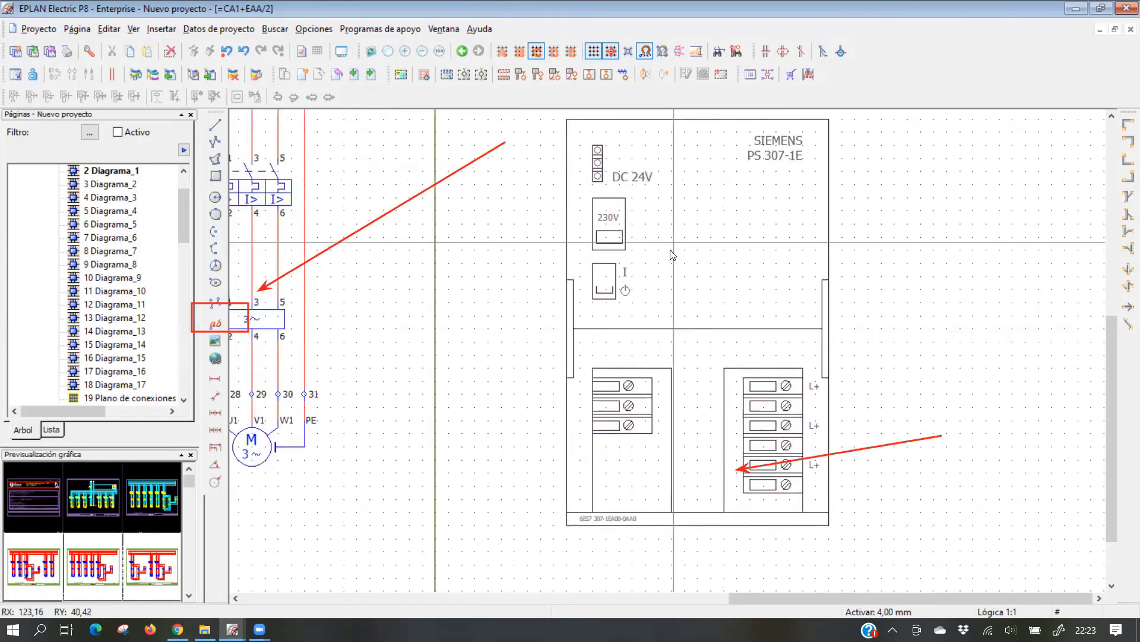
scroll(672, 255, down, 2)
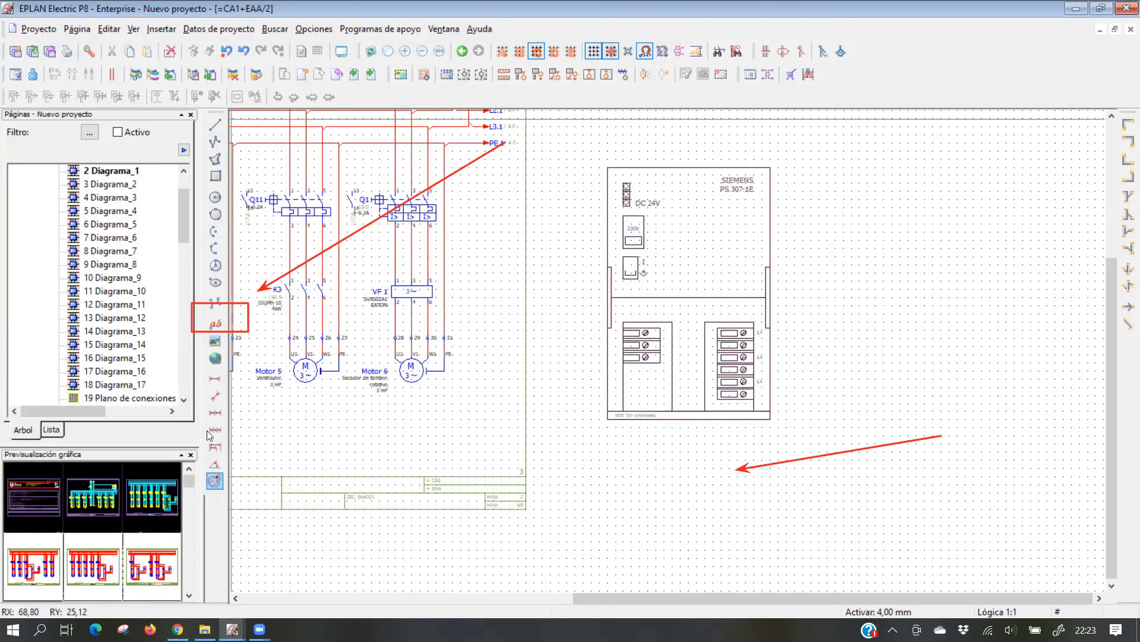
middle_drag(618, 297, 631, 306)
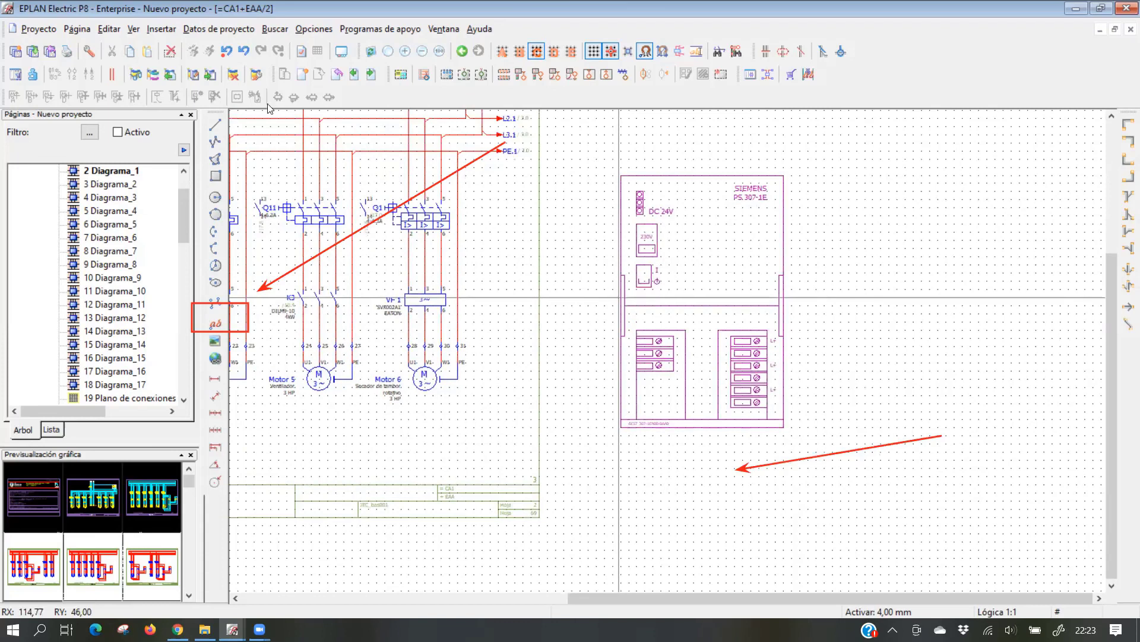
Look over the available graphic insertion options, including DXF/DWG and image files, without inserting anything
click(157, 29)
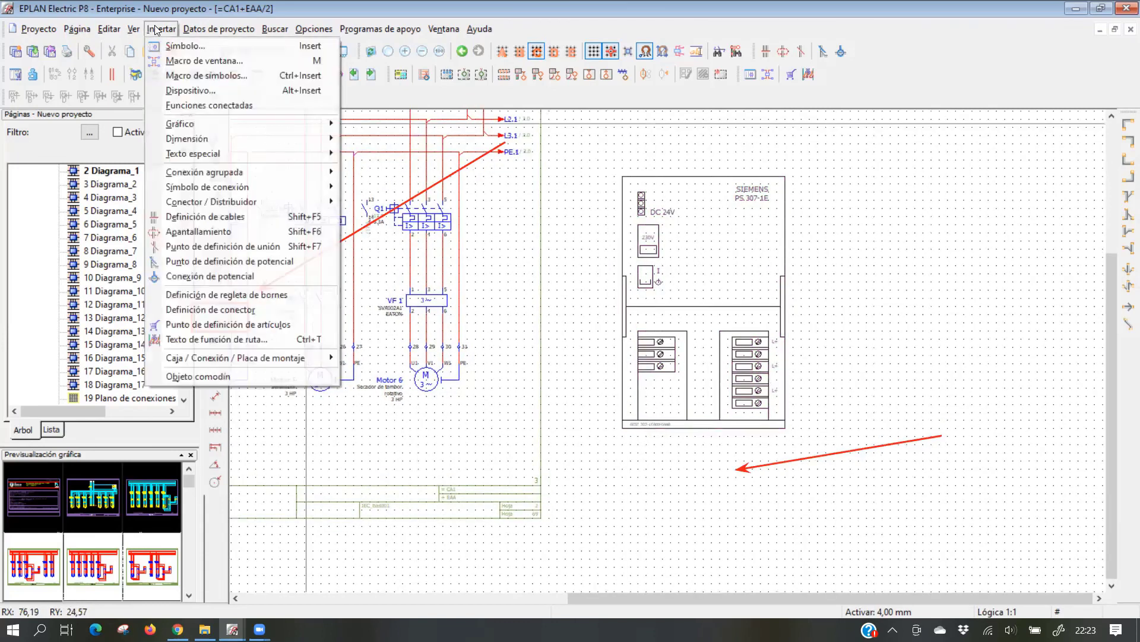
mouse_move(176, 127)
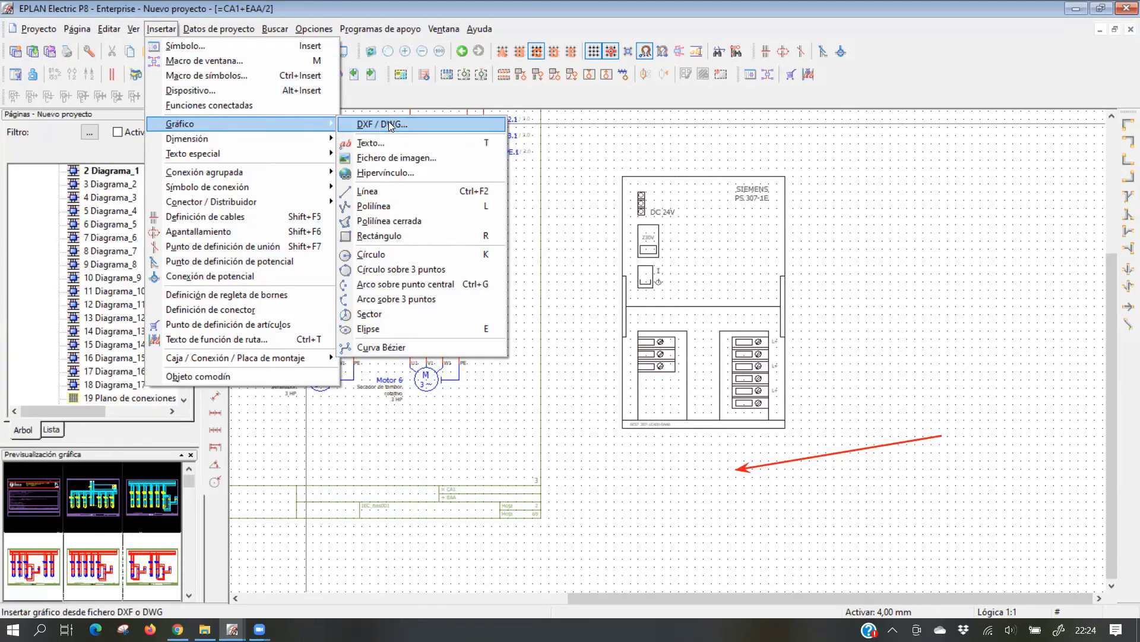
click(368, 191)
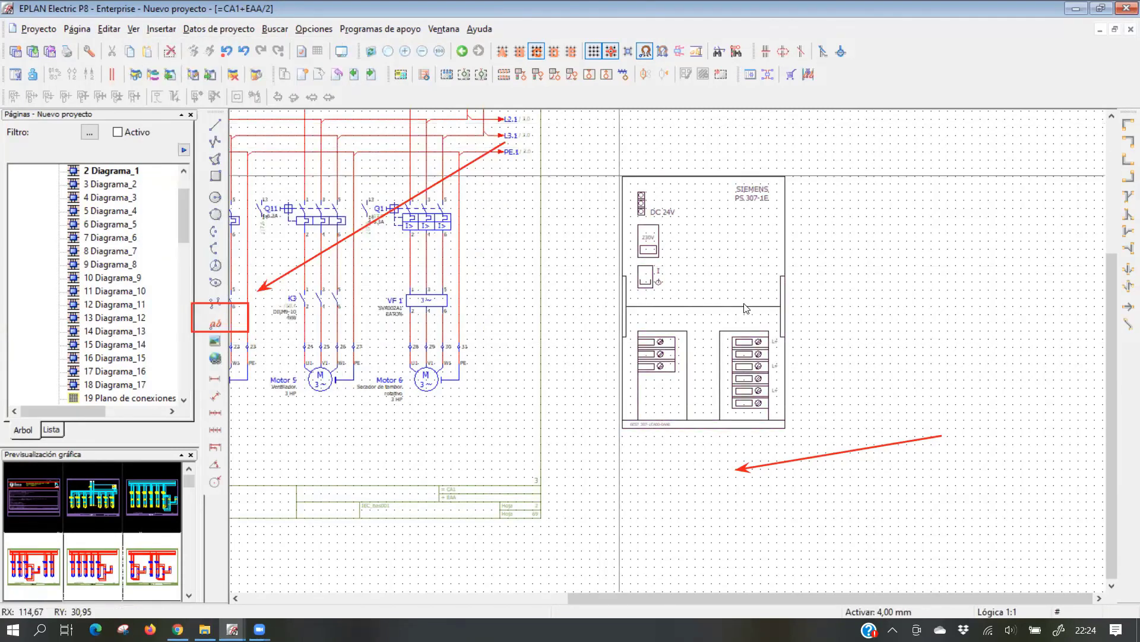
Move the Siemens PS 307-1E macro onto the Diagrama_1 sheet, aligning it with the frame's lower-left corner
scroll(676, 292, down, 1)
scroll(676, 292, down, 1)
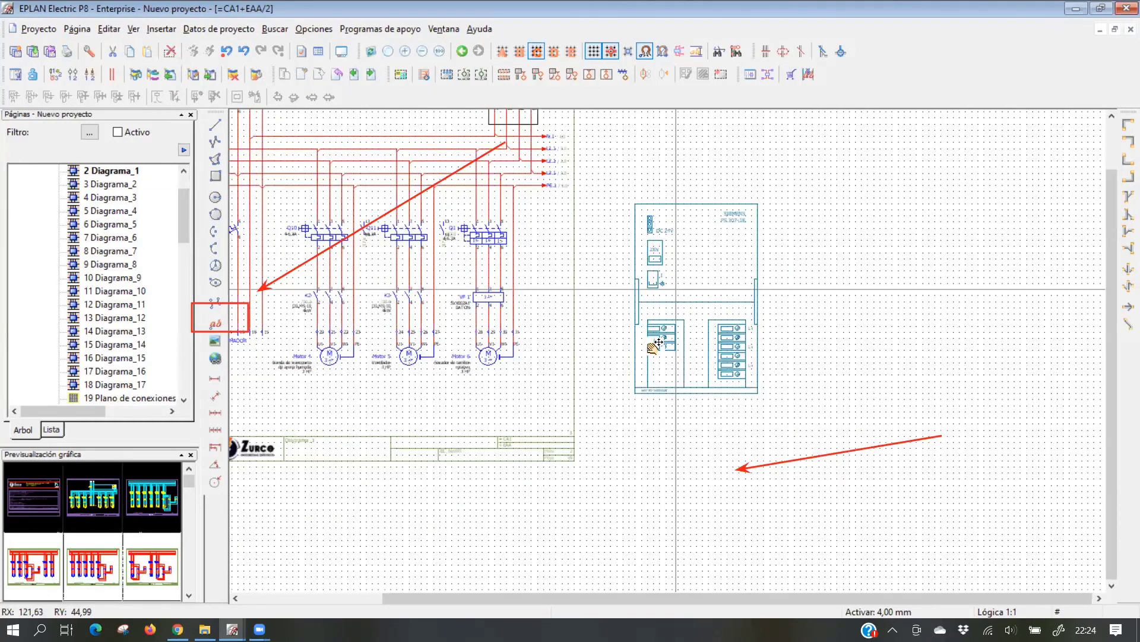
scroll(903, 295, down, 1)
drag(913, 278, 352, 305)
scroll(320, 408, up, 1)
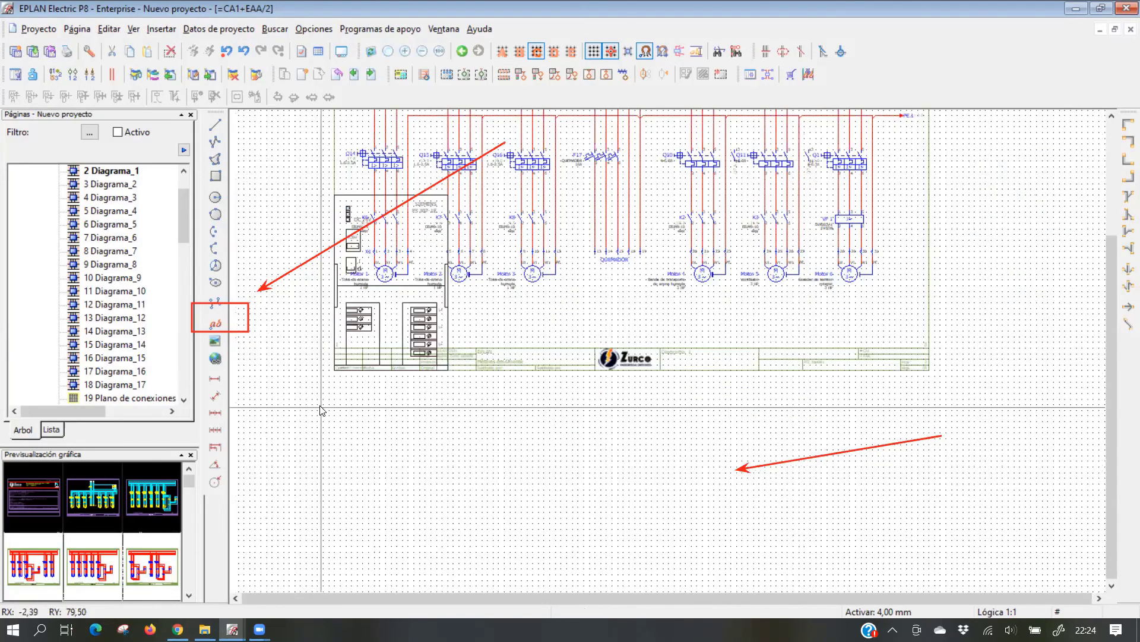
scroll(321, 409, up, 2)
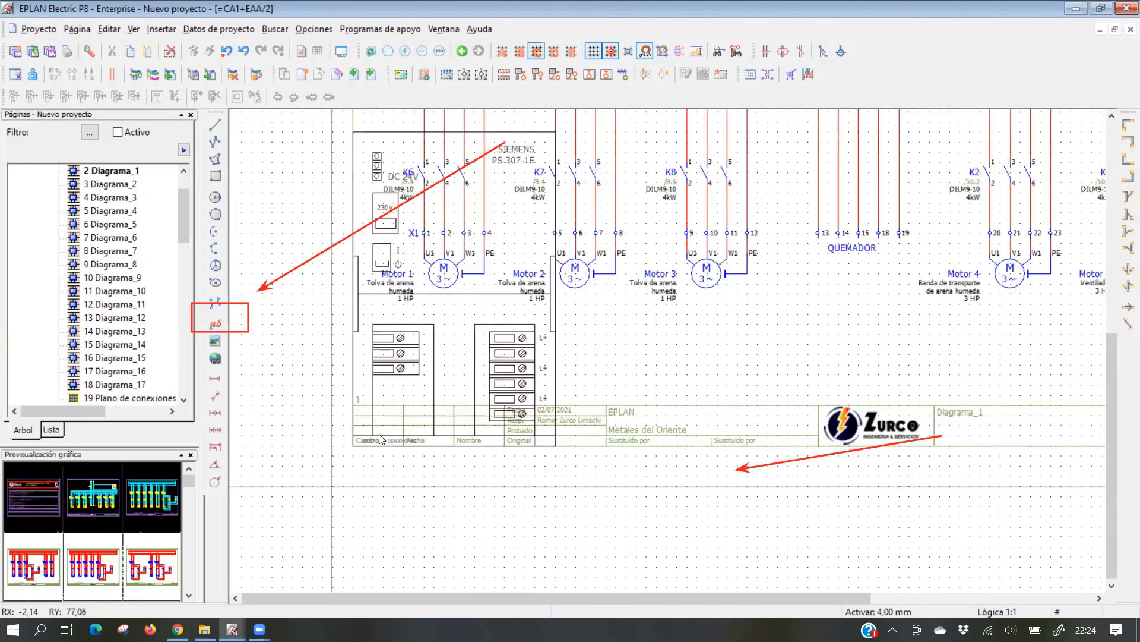
scroll(396, 416, up, 1)
middle_drag(420, 410, 418, 425)
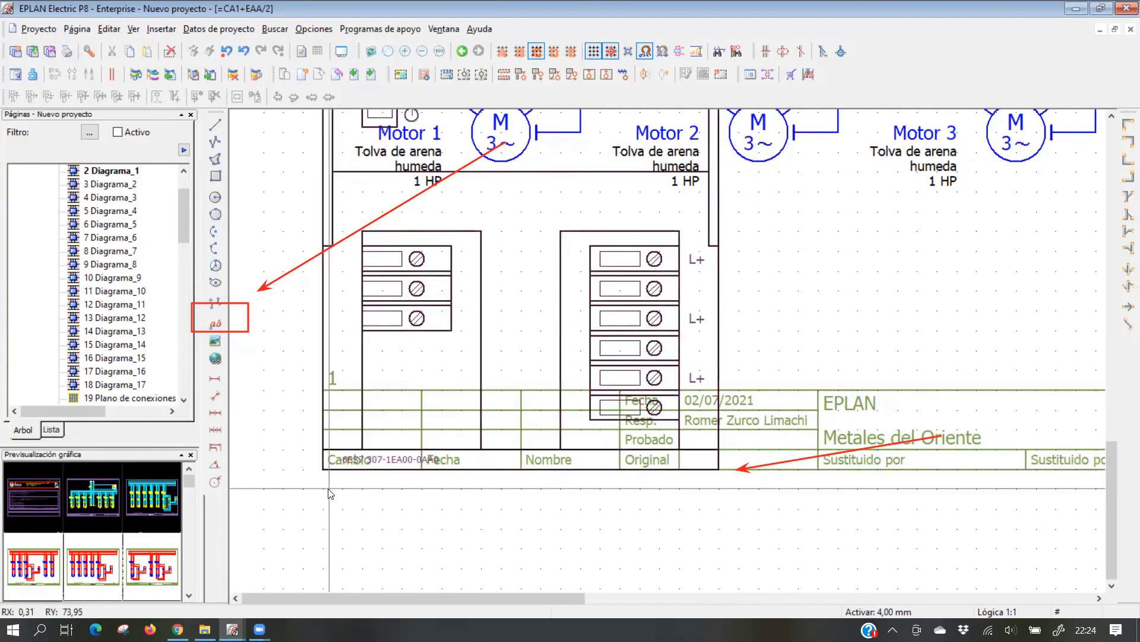
click(323, 471)
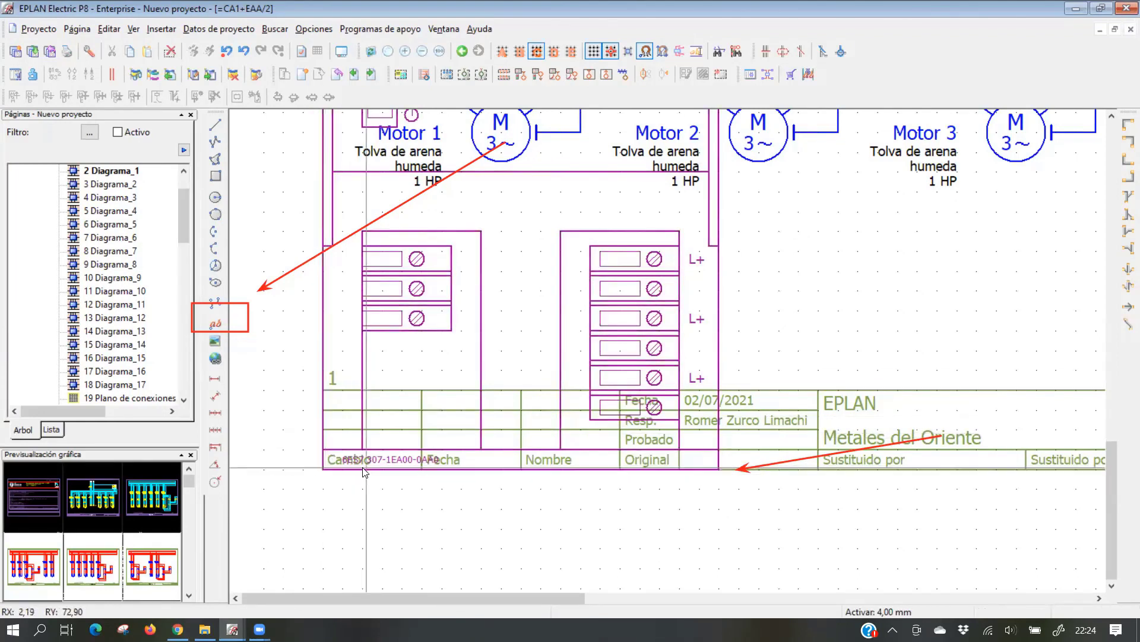
Examine the size and position of the Siemens macro against the whole sheet, the title block and the motor circuits
scroll(339, 473, down, 5)
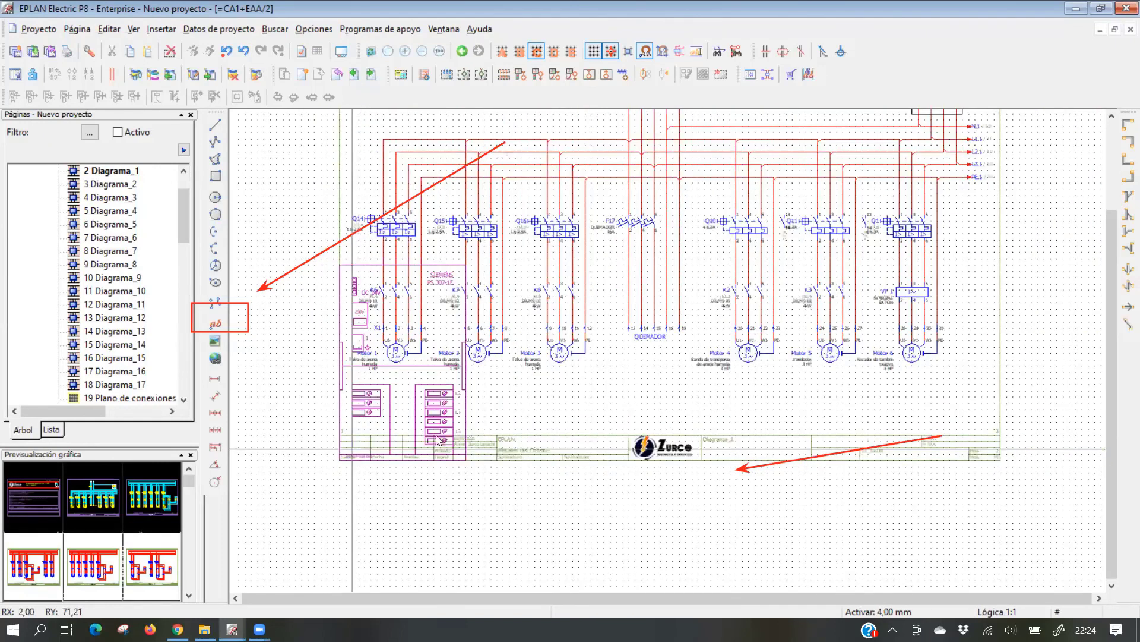
scroll(438, 441, down, 4)
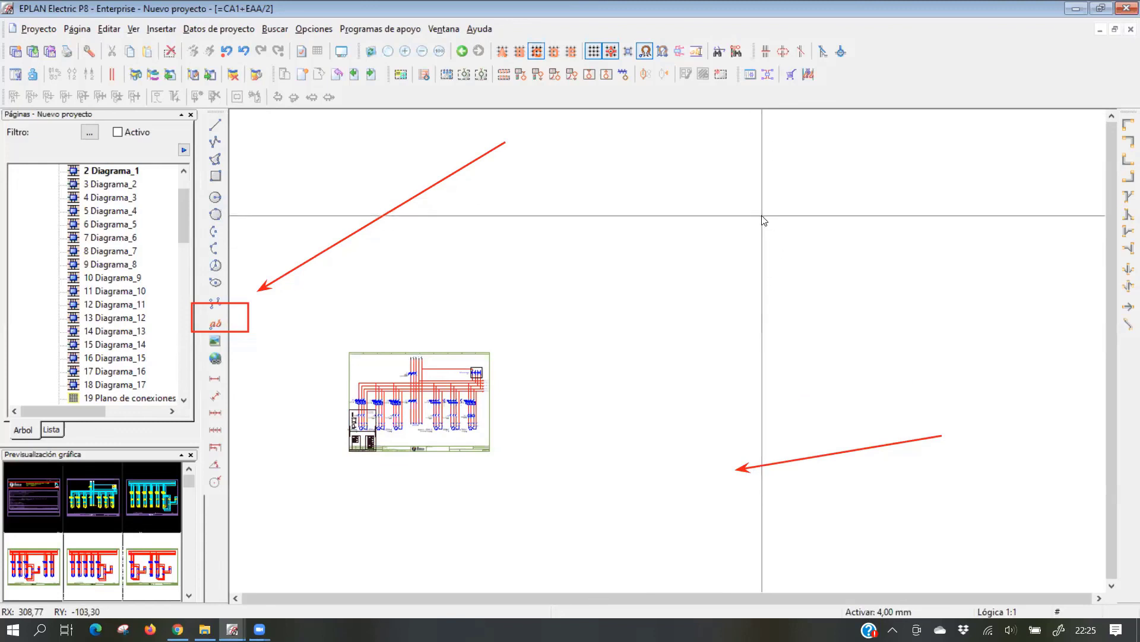
drag(491, 374, 534, 303)
scroll(534, 303, up, 5)
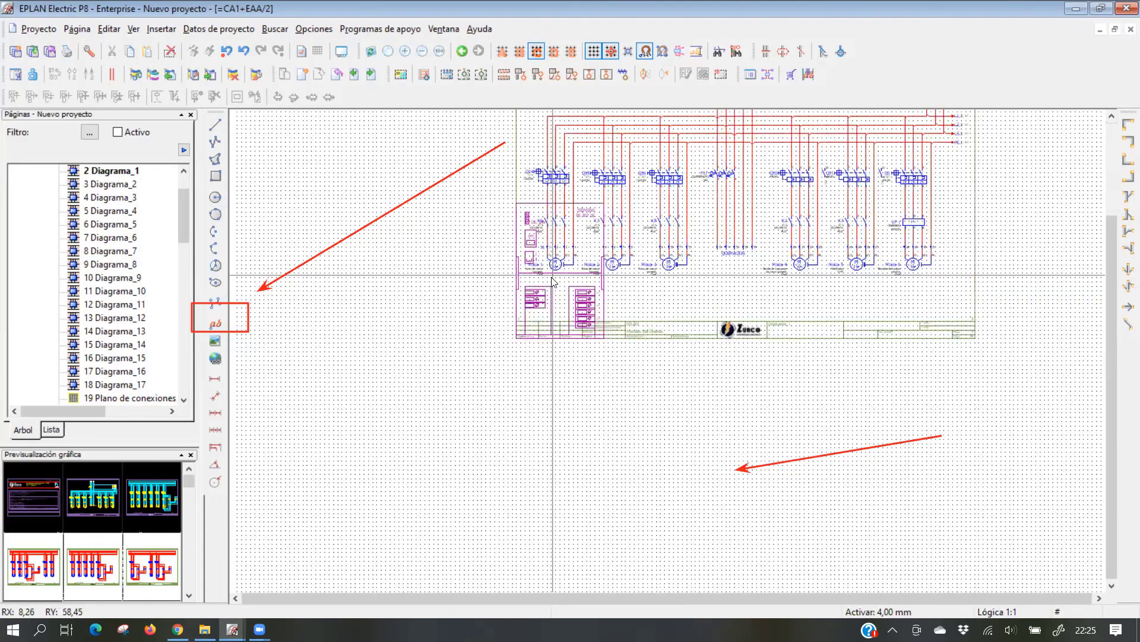
scroll(517, 344, up, 3)
scroll(466, 375, up, 3)
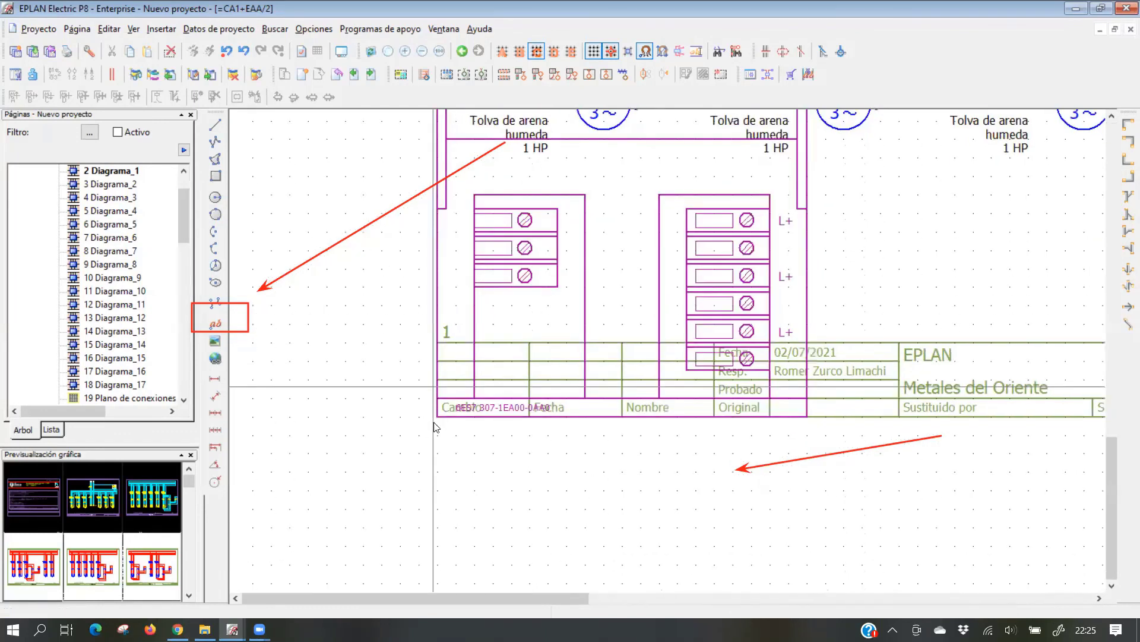
scroll(434, 423, down, 3)
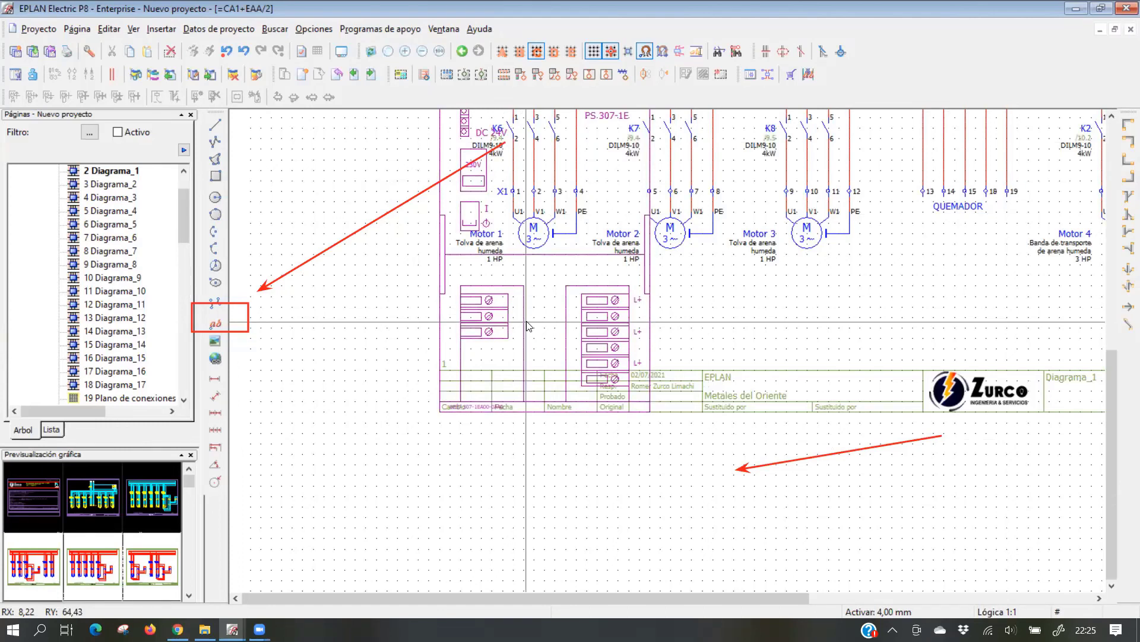
middle_drag(540, 323, 506, 402)
scroll(502, 397, down, 1)
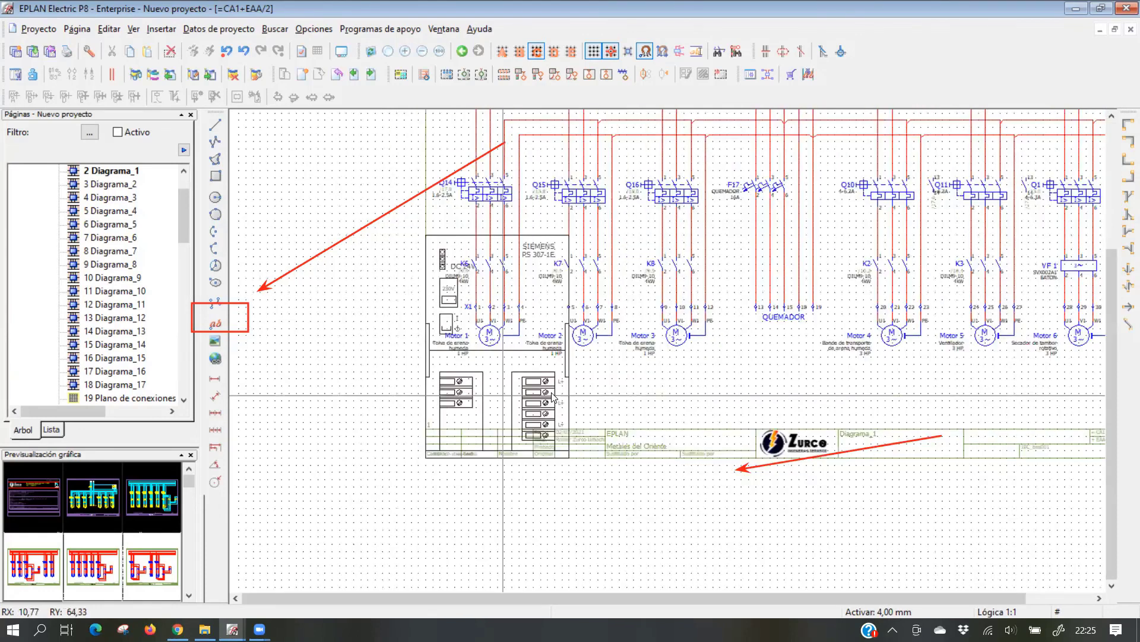
Delete the Siemens PS 307-1E macro from the Diagrama_1 page
click(552, 413)
key(Delete)
click(557, 415)
middle_drag(517, 404, 461, 380)
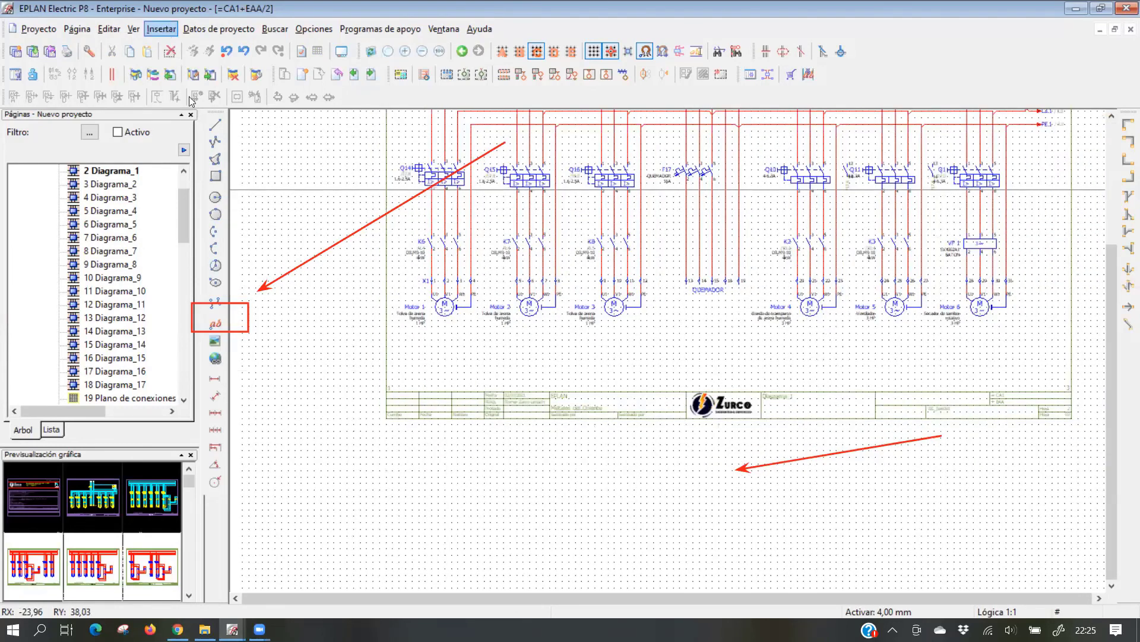
click(166, 30)
mouse_move(202, 124)
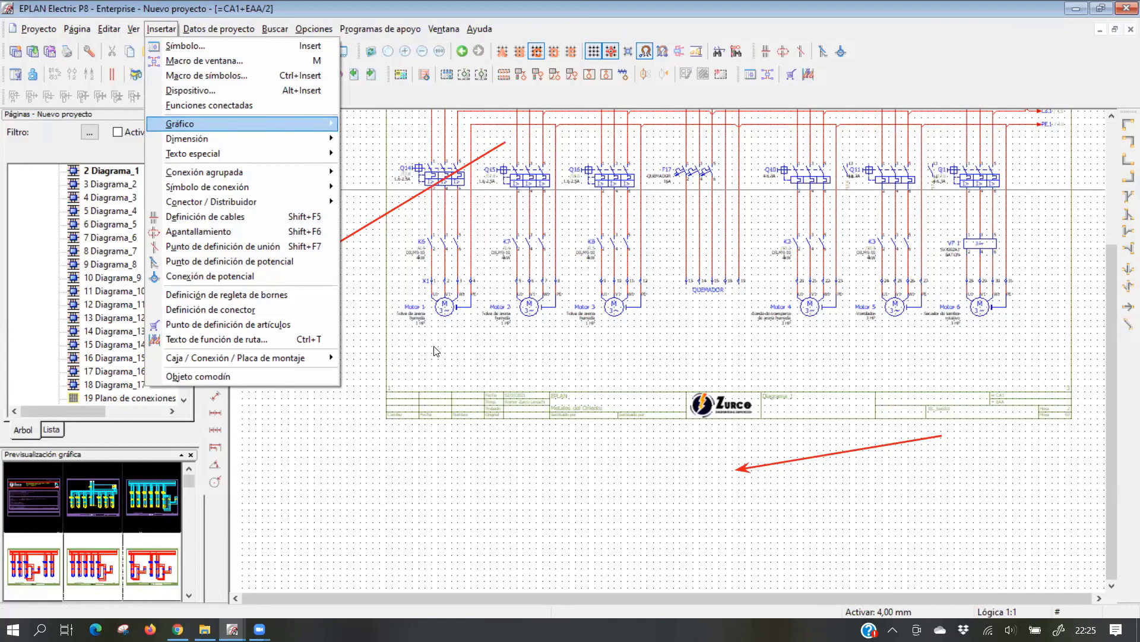
click(437, 350)
Open the program settings and look through the setting categories of the Nuevo proyecto project
click(303, 28)
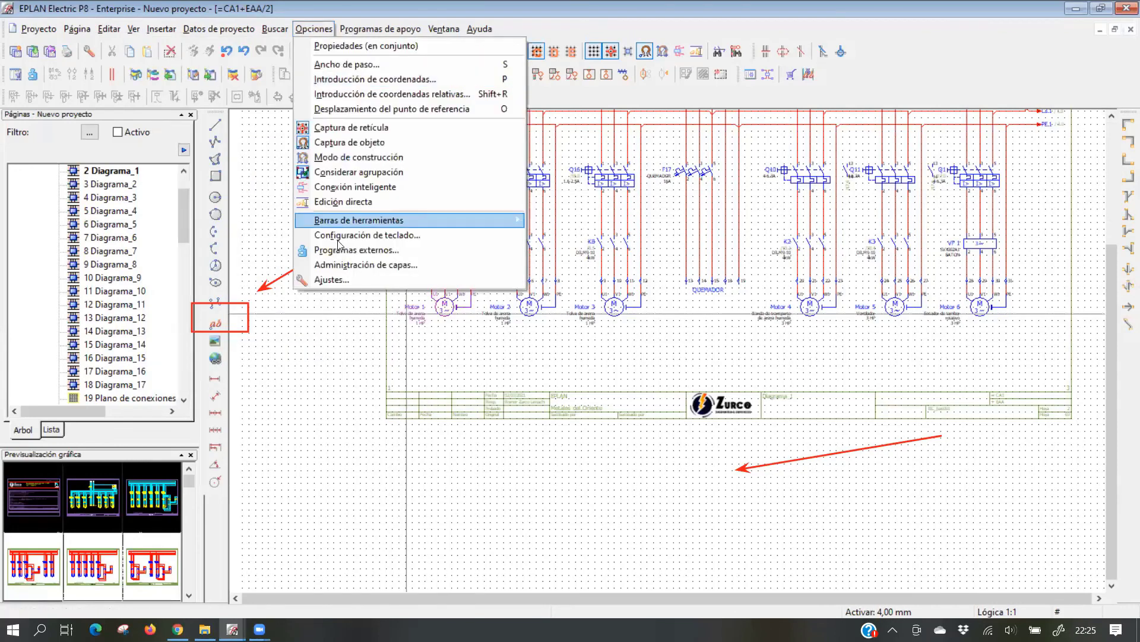
click(356, 280)
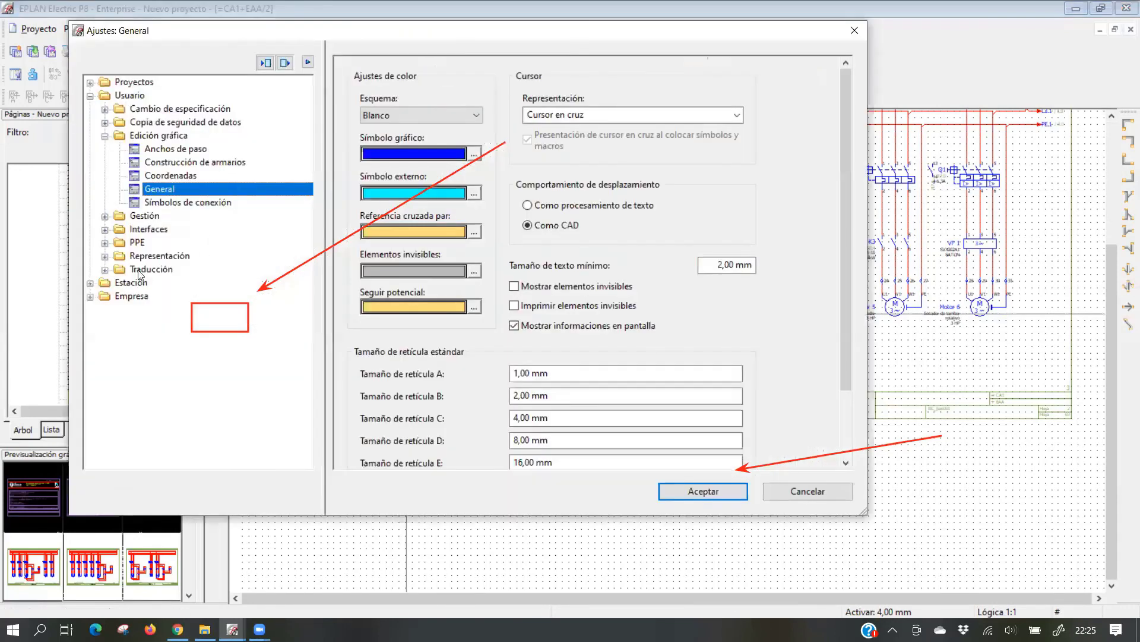
click(127, 82)
click(90, 83)
click(140, 97)
click(105, 97)
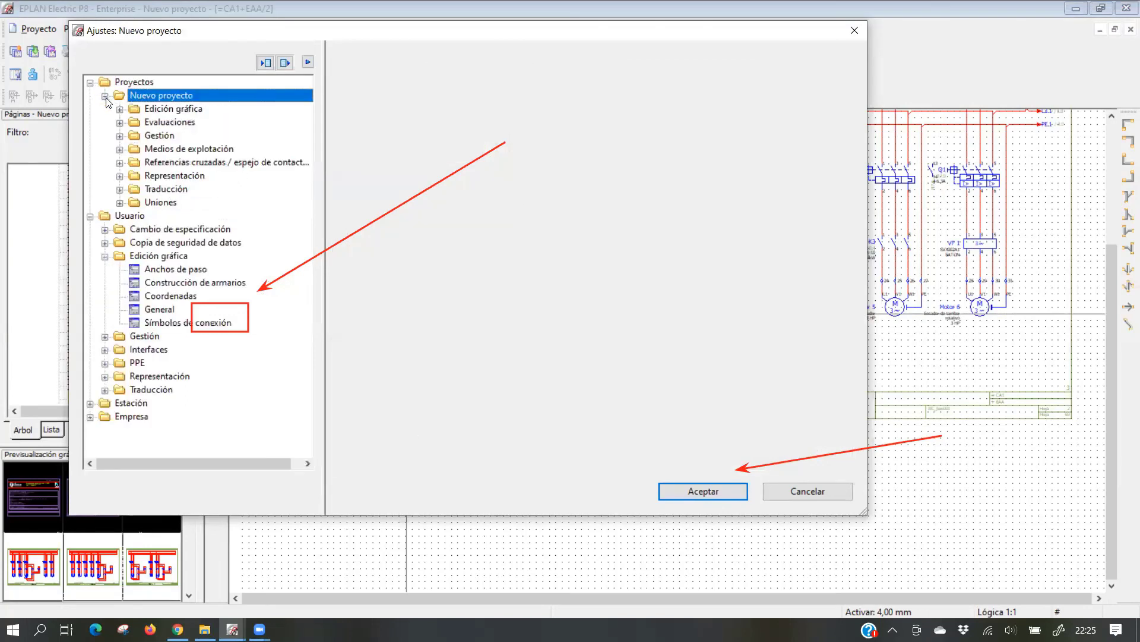
click(90, 83)
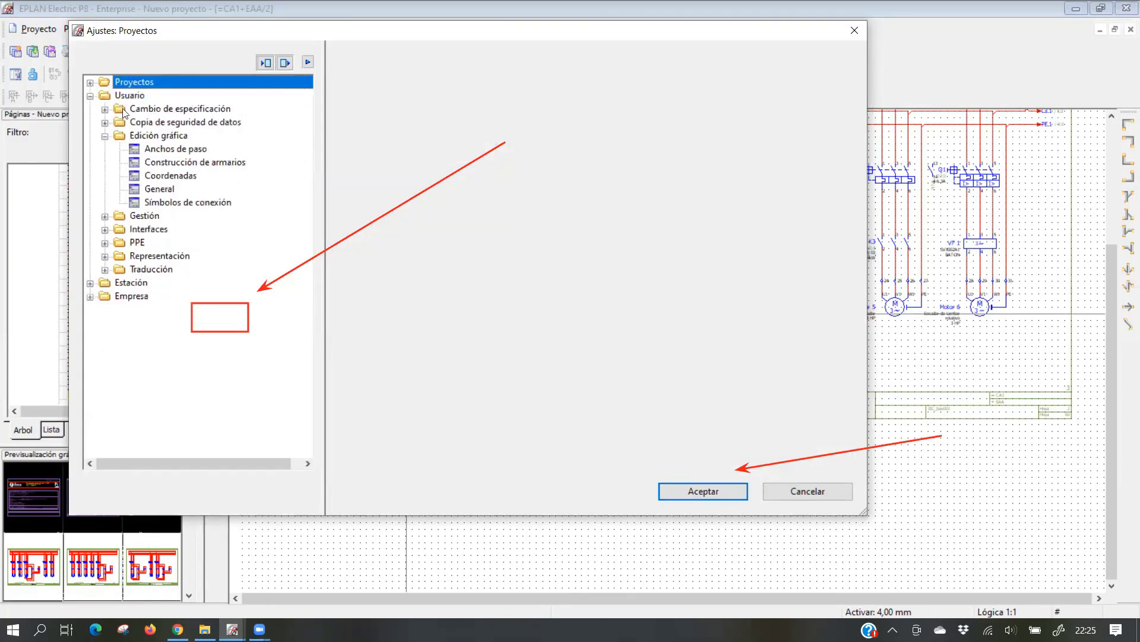
Look through the user's management (Gestión) settings, from keyboard shortcuts and directories to parts management and tips for former users
click(133, 109)
click(137, 123)
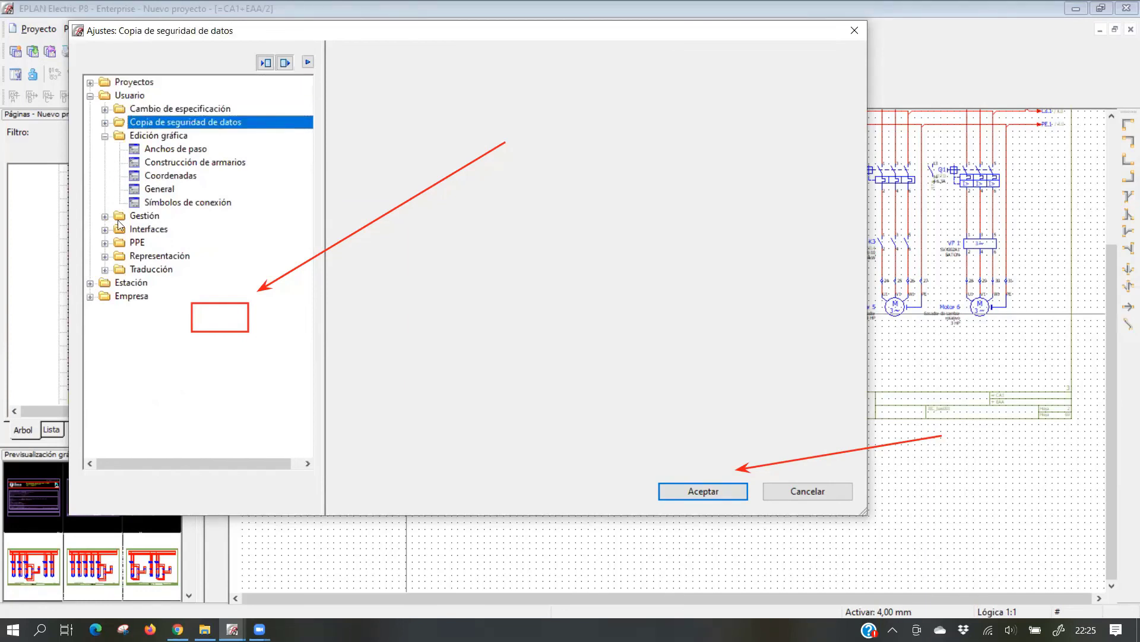
click(138, 215)
click(106, 217)
click(161, 229)
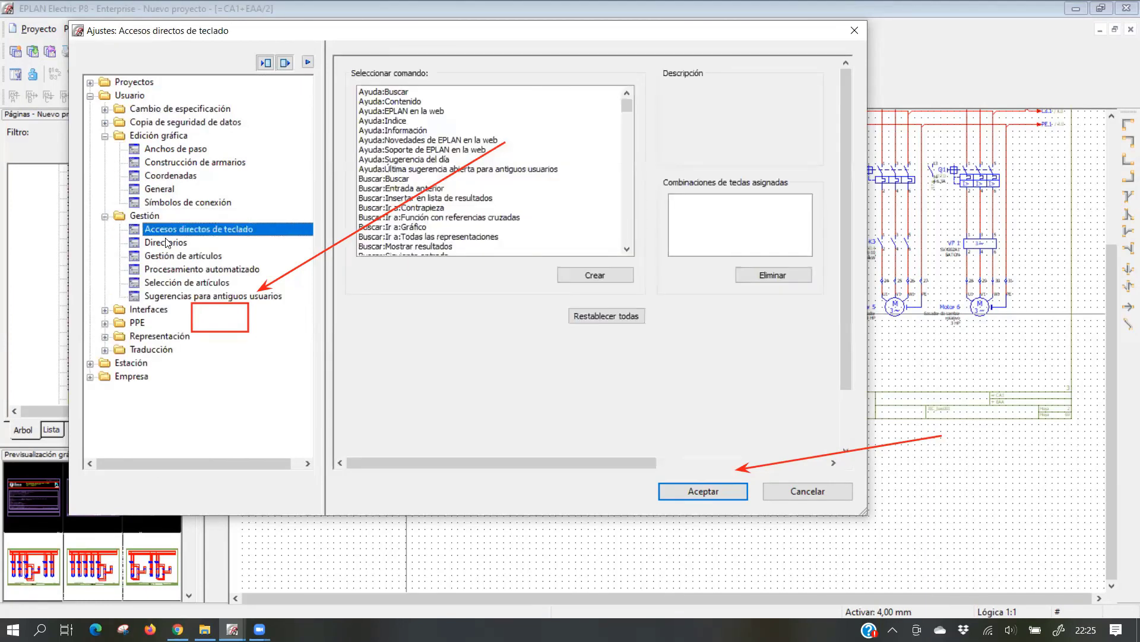
click(167, 243)
click(172, 256)
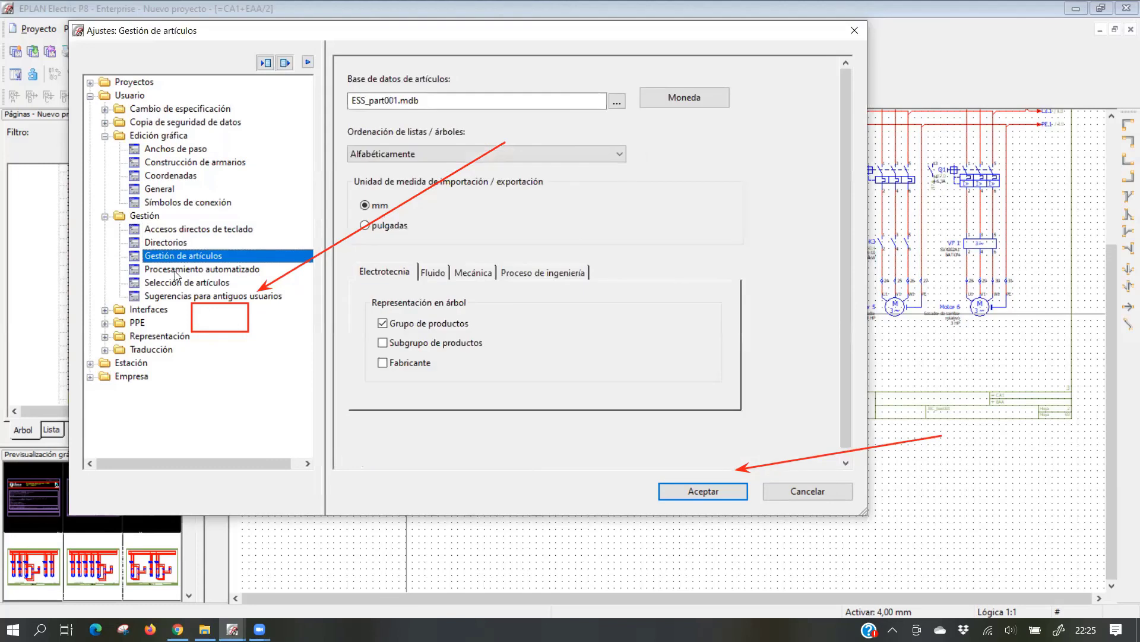
click(177, 270)
click(176, 284)
click(177, 297)
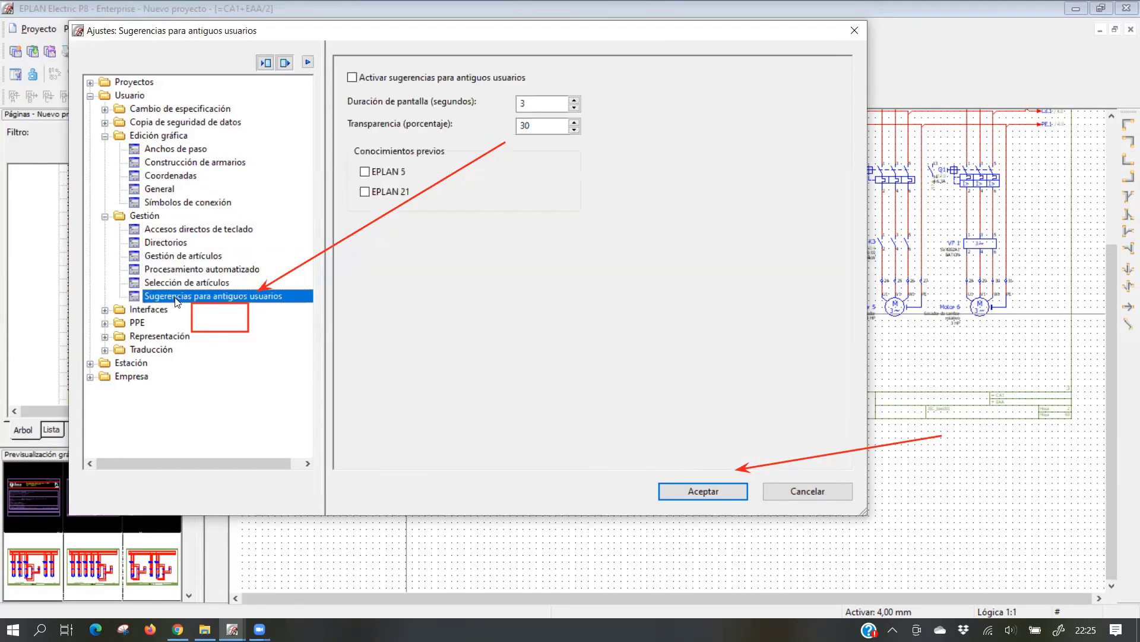
Go through the user's interface settings and show the DXF/DWG export and import settings
click(151, 309)
click(105, 310)
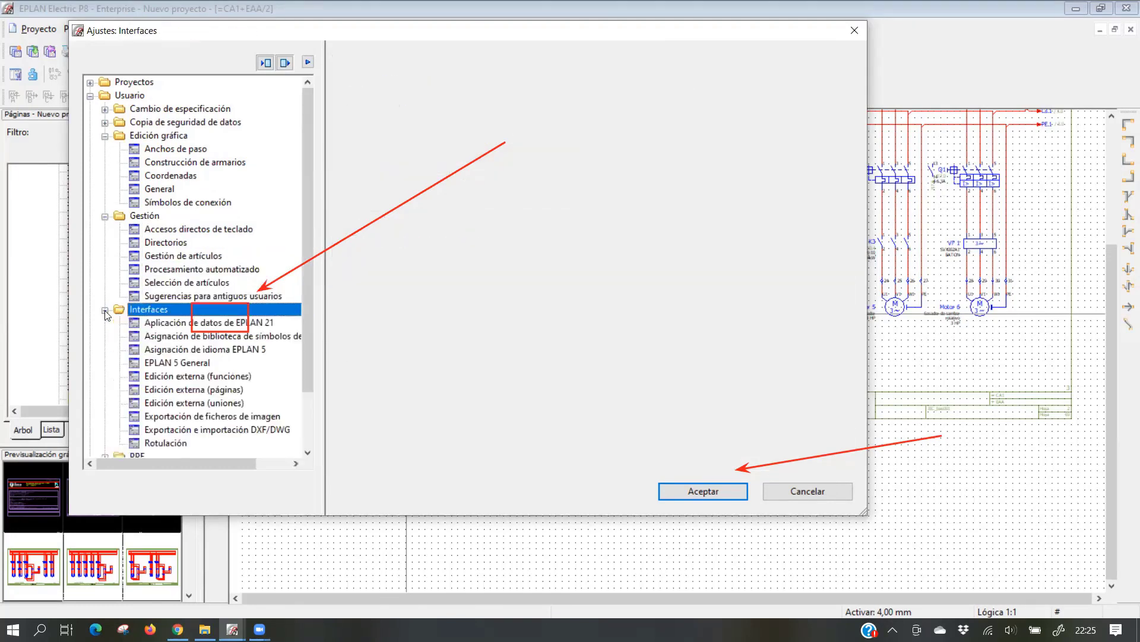
click(150, 323)
scroll(178, 332, down, 1)
click(172, 352)
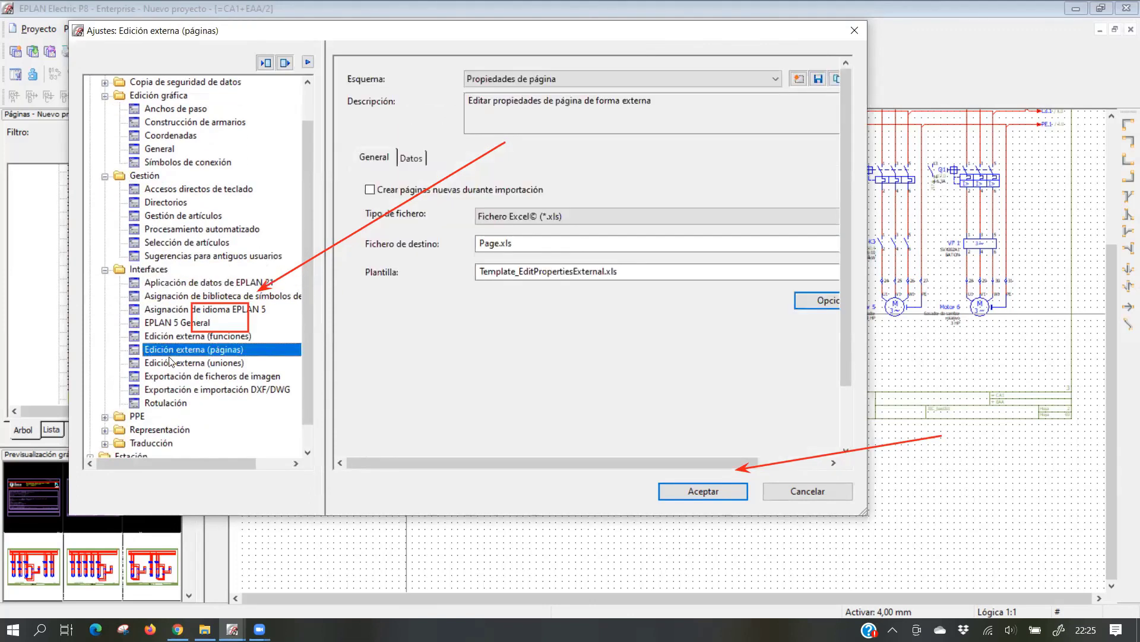
click(171, 363)
click(171, 375)
click(177, 392)
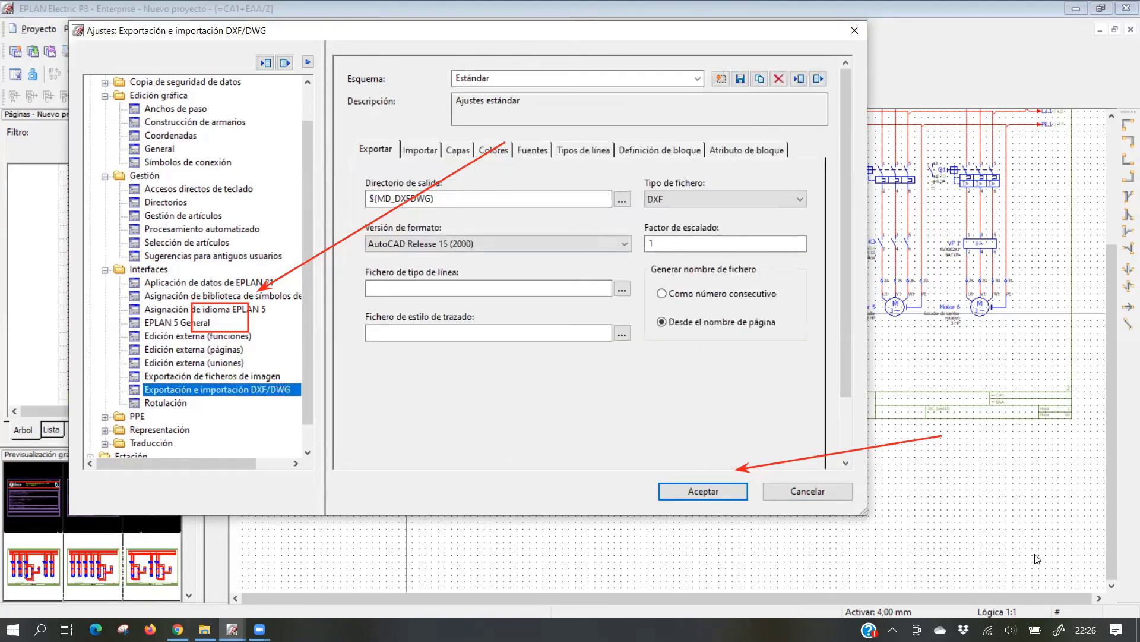
key(ctrl+z)
key(ctrl+z)
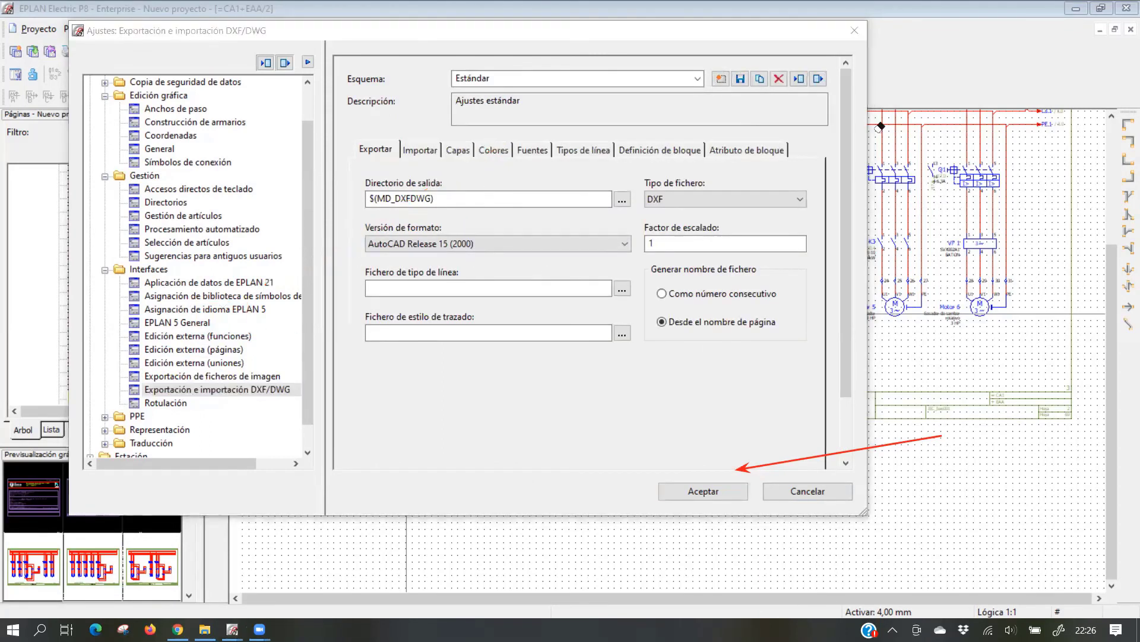
Check the AutoCAD format versions and DWG/DXF file types offered for export, keep DXF, and close the settings
click(612, 242)
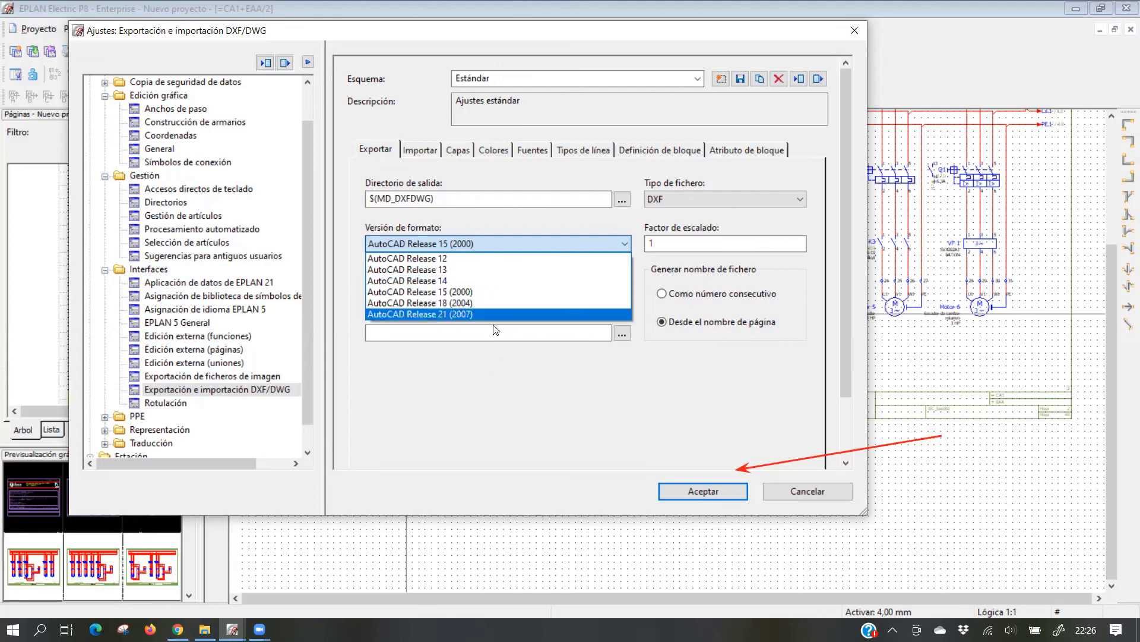
click(567, 243)
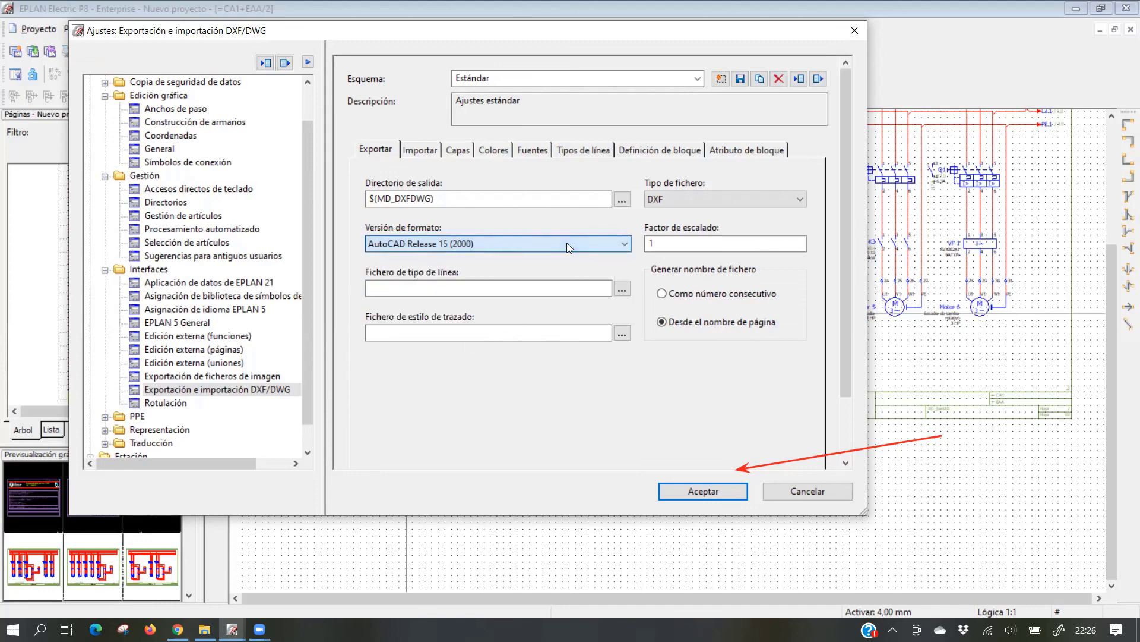
click(712, 199)
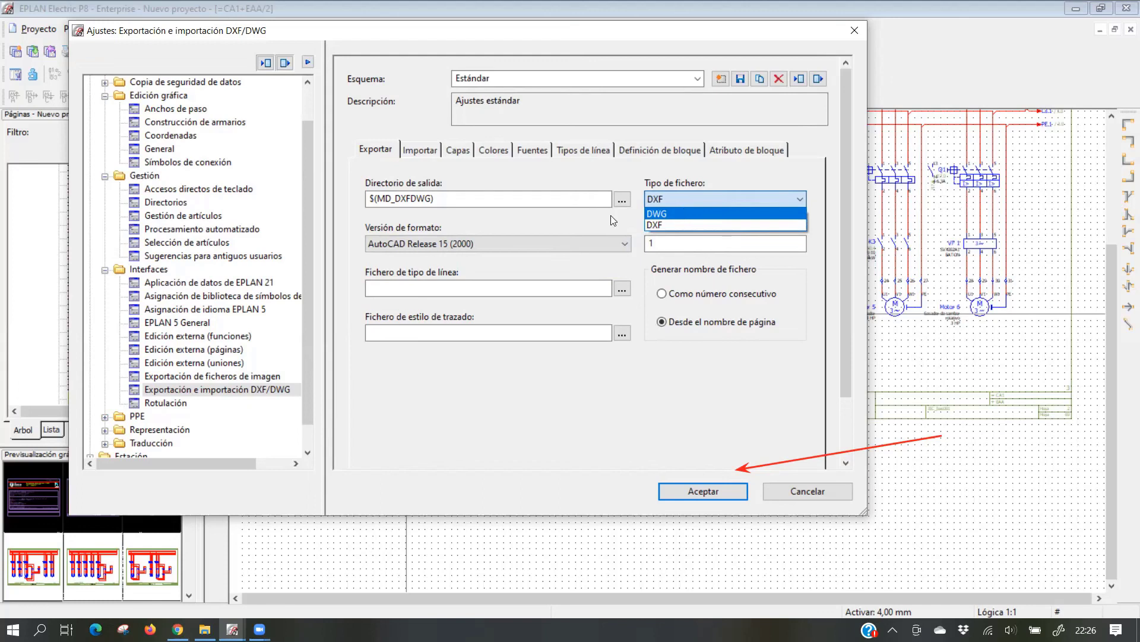
click(655, 225)
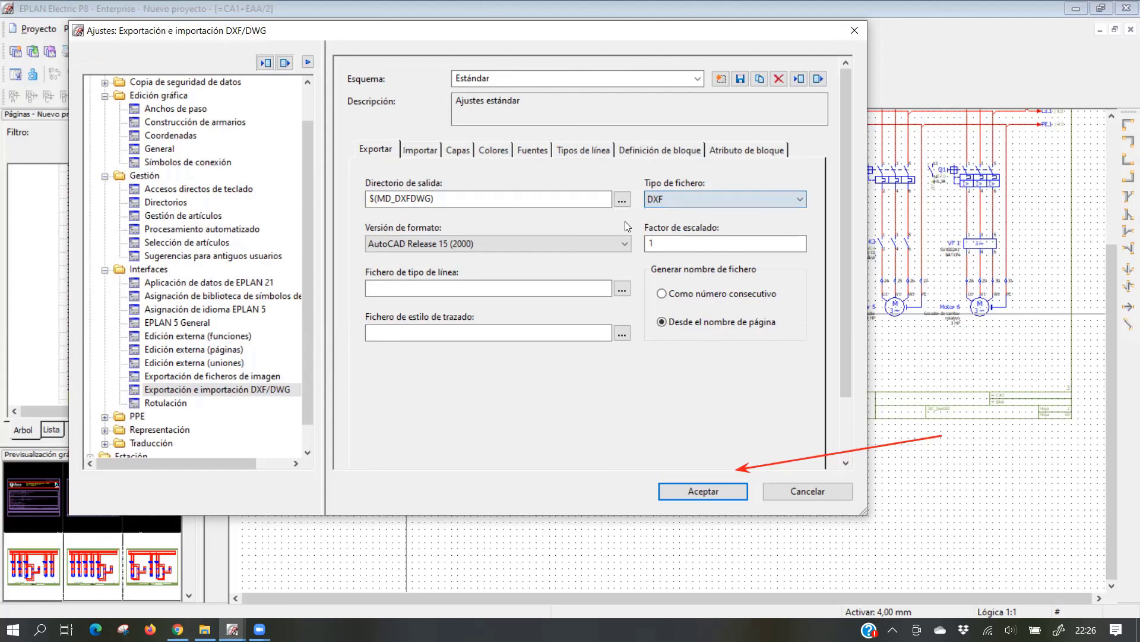
click(855, 31)
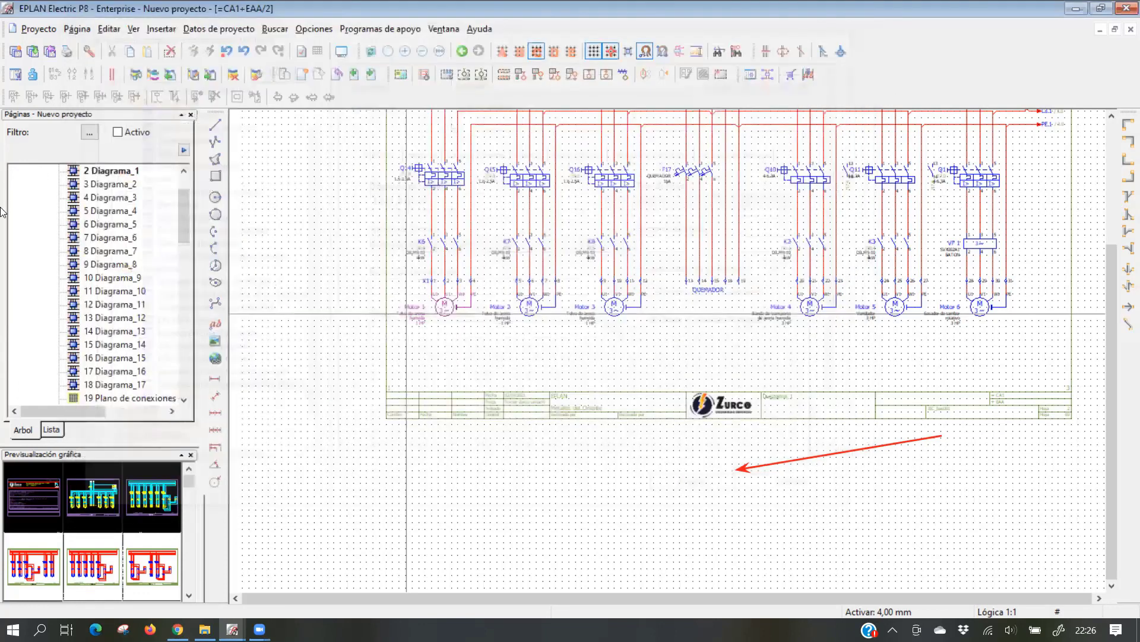
Start AutoCAD 2018
click(13, 629)
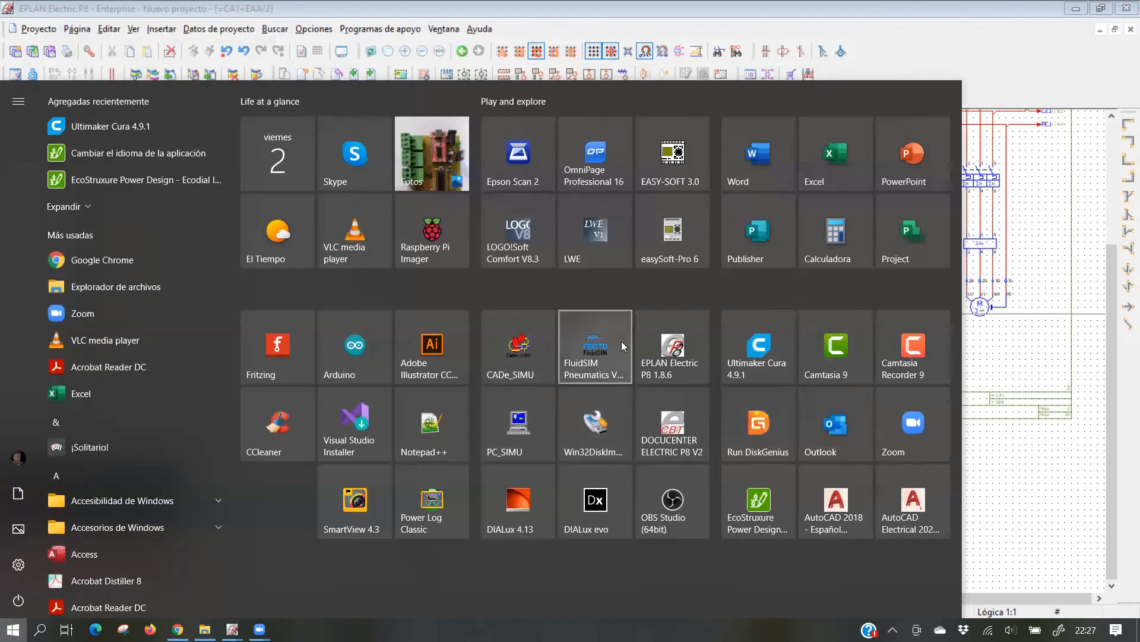
click(835, 476)
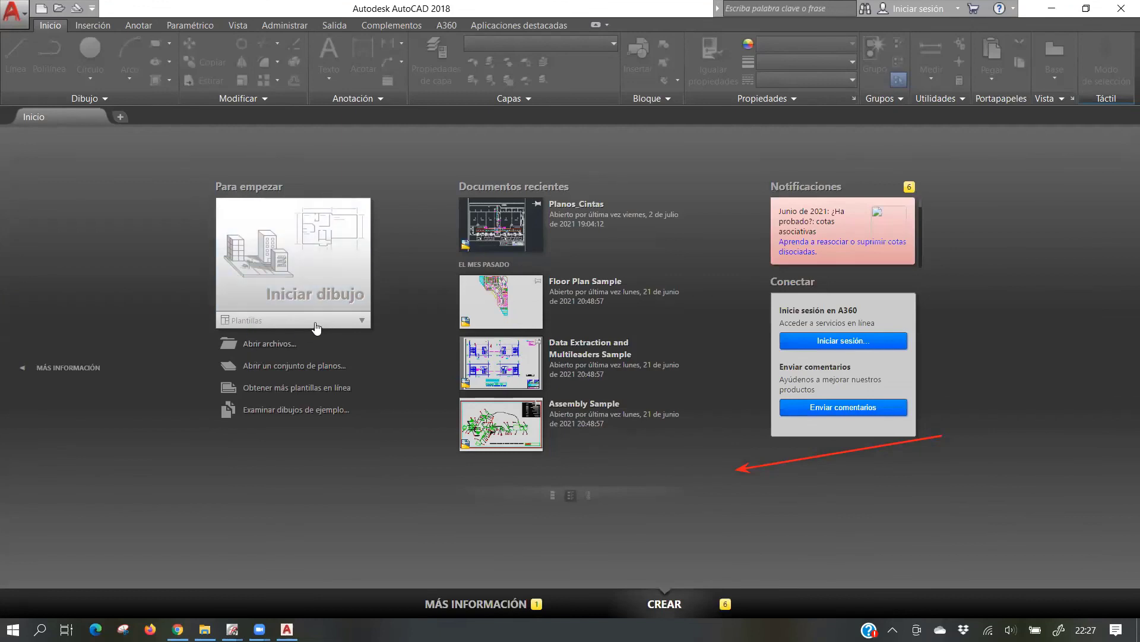
Create a new drawing from the acadiso.dwt template
click(360, 320)
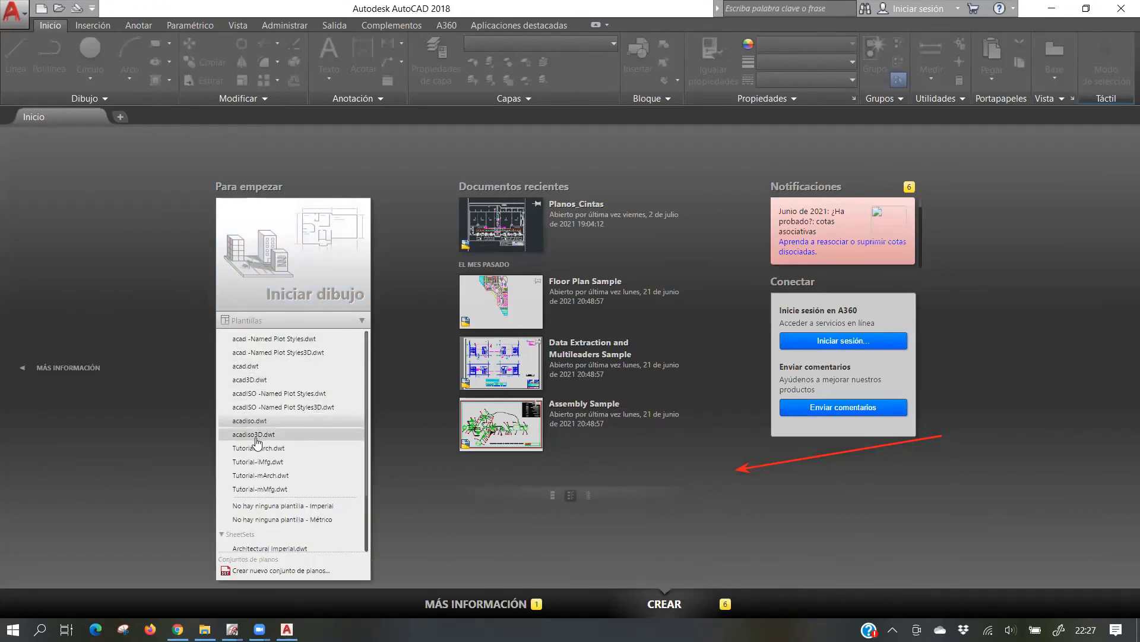
click(287, 421)
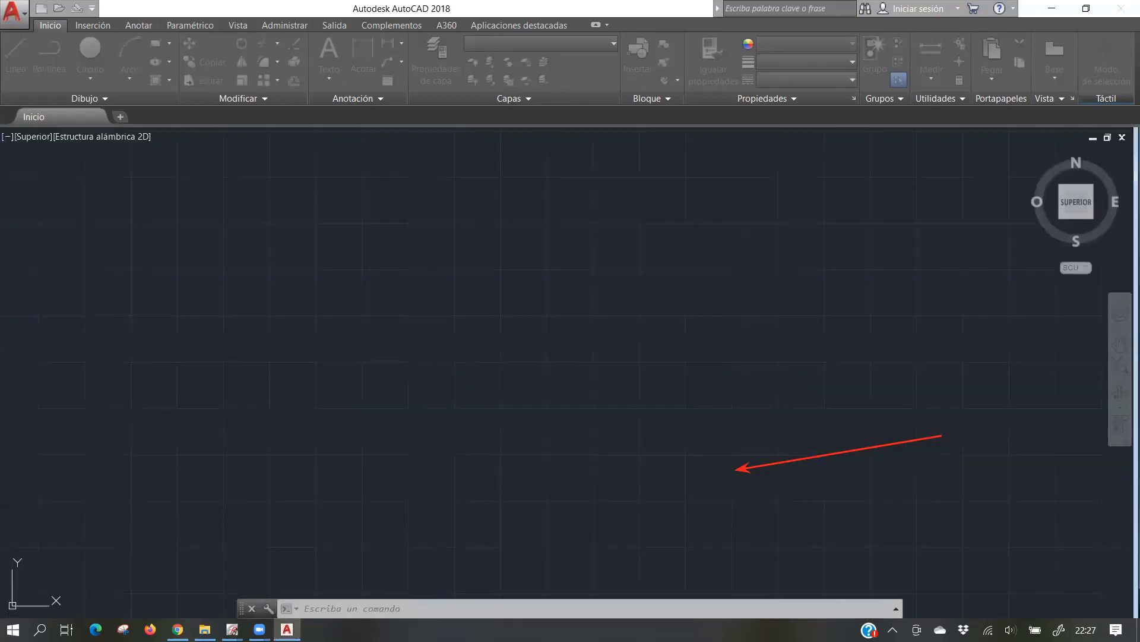
mouse_move(450, 382)
middle_down()
mouse_move(450, 345)
mouse_move(438, 400)
middle_up()
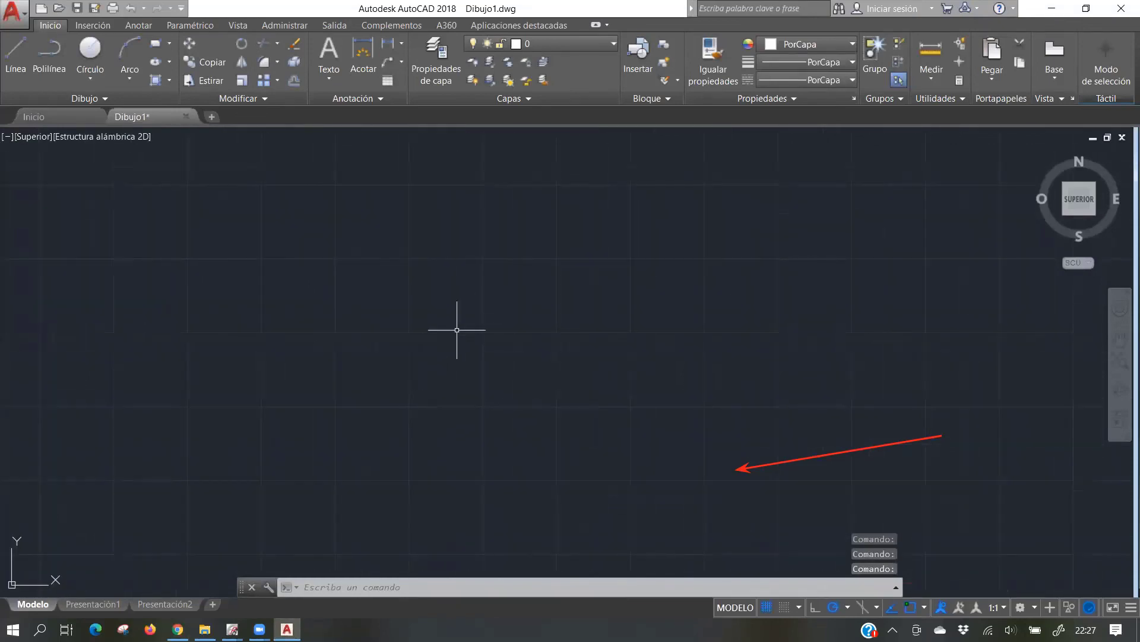
Draw a rectangle 15 units wide and 20 units high with its lower-left corner at the origin
scroll(446, 331, down, 4)
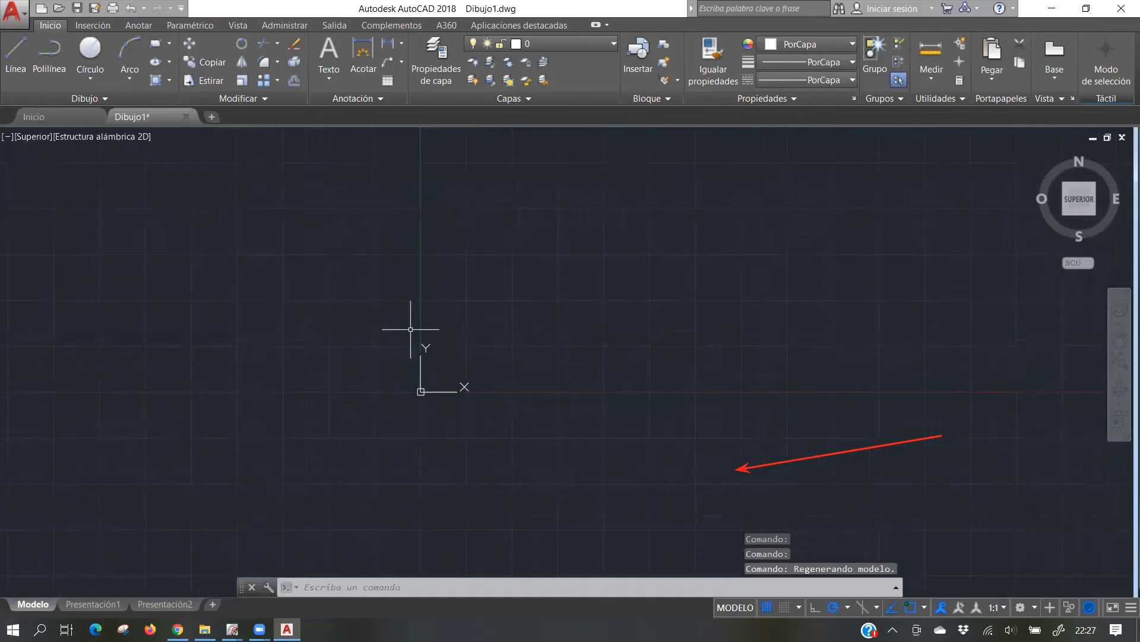
middle_drag(479, 377, 465, 287)
scroll(403, 346, down, 2)
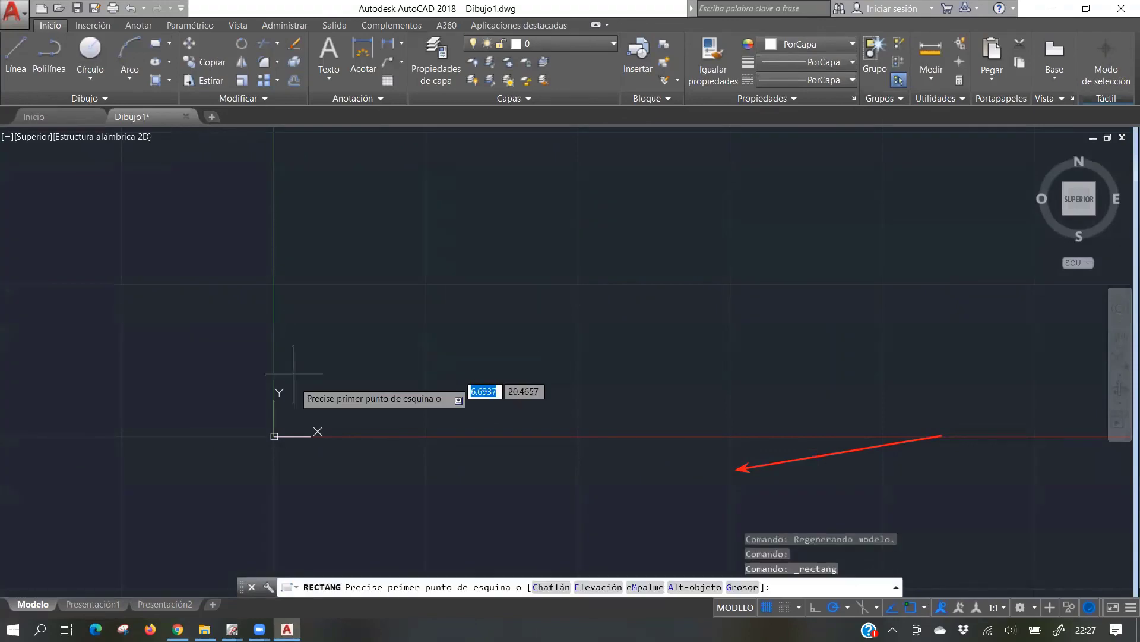
click(274, 436)
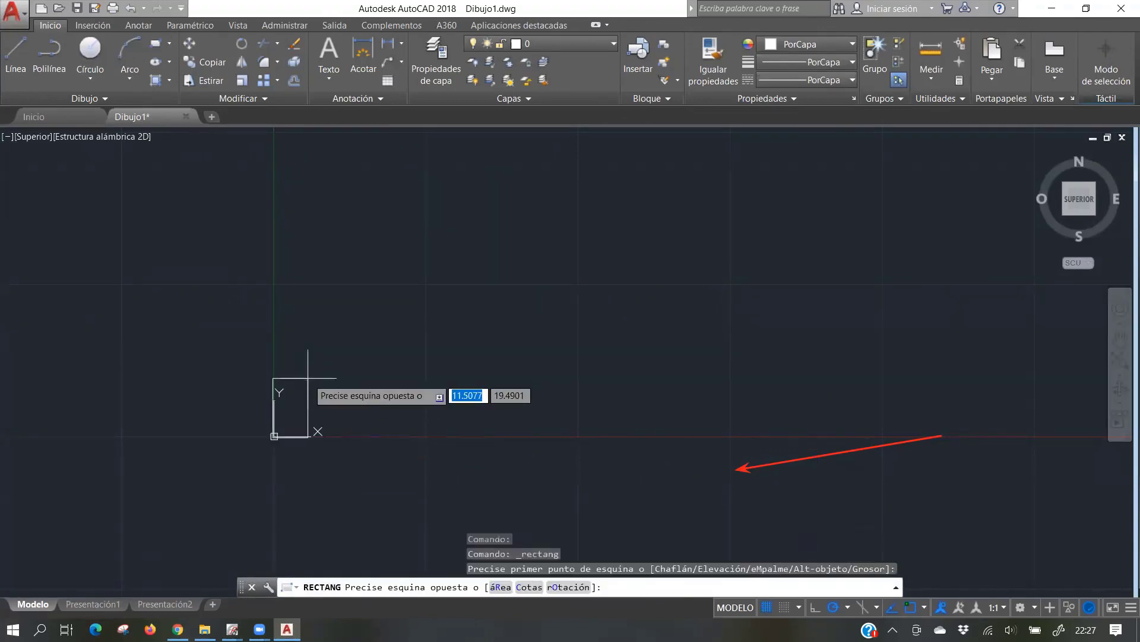
text(15)
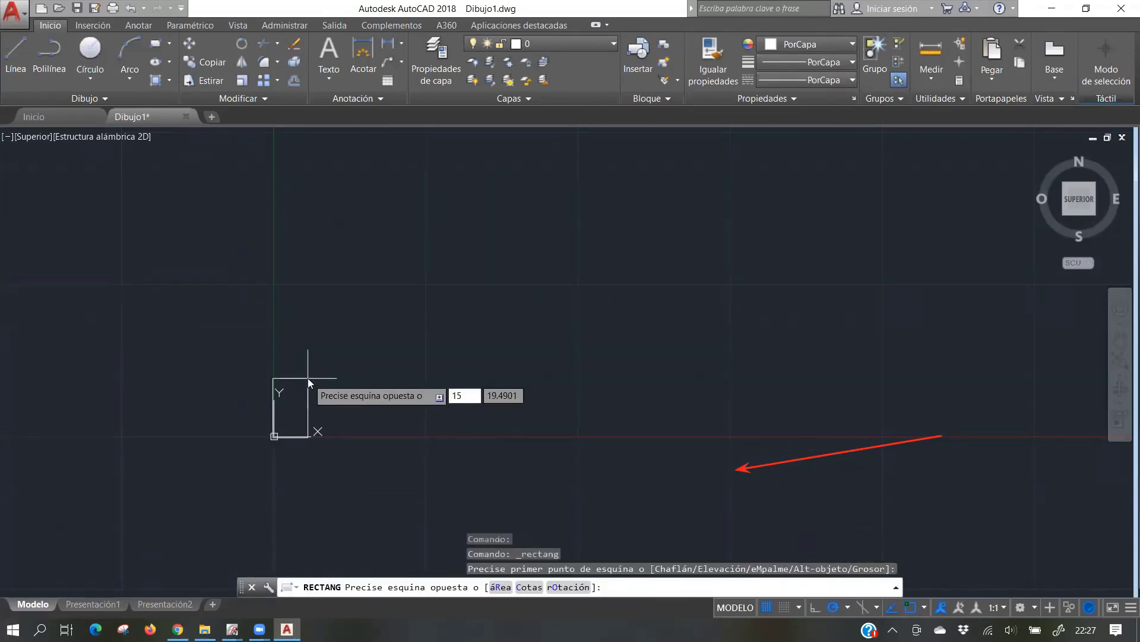
key(Tab)
text(20)
key(Return)
Draw a circle freehand inside the rectangle, near its middle
scroll(315, 404, up, 8)
middle_drag(311, 402, 417, 339)
scroll(418, 339, down, 4)
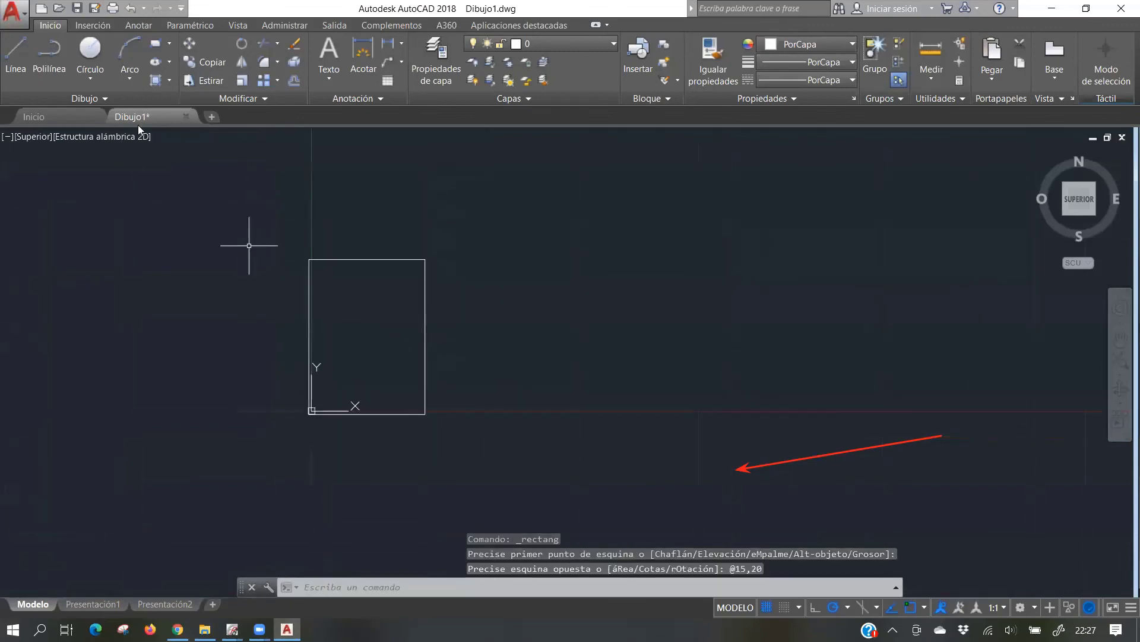
click(91, 47)
click(373, 332)
click(399, 326)
Draw a line from the rectangle's upper-right corner to the circle's centre
text(l)
key(Return)
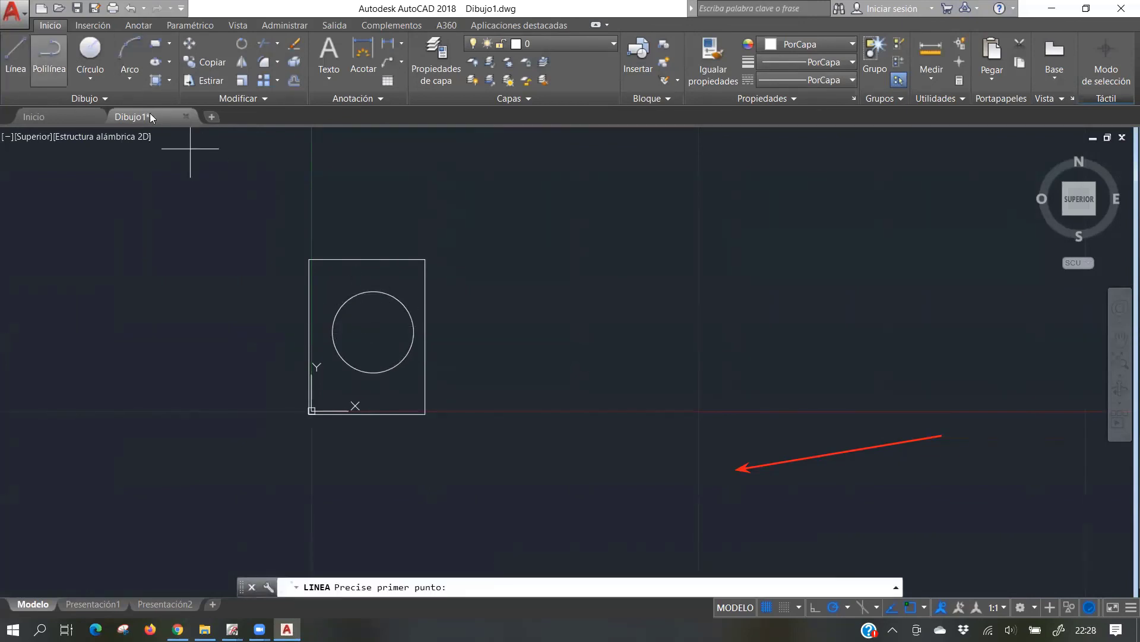
click(425, 260)
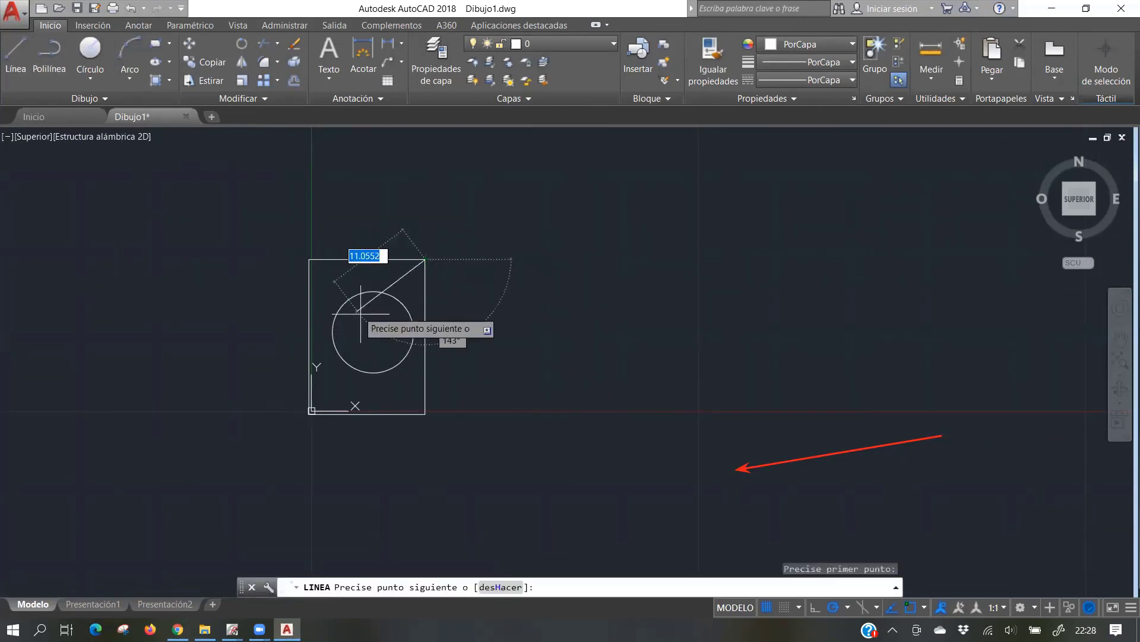
click(373, 332)
key(Escape)
scroll(380, 356, up, 5)
scroll(376, 356, down, 3)
scroll(368, 356, down, 1)
scroll(238, 220, up, 1)
drag(239, 220, 535, 523)
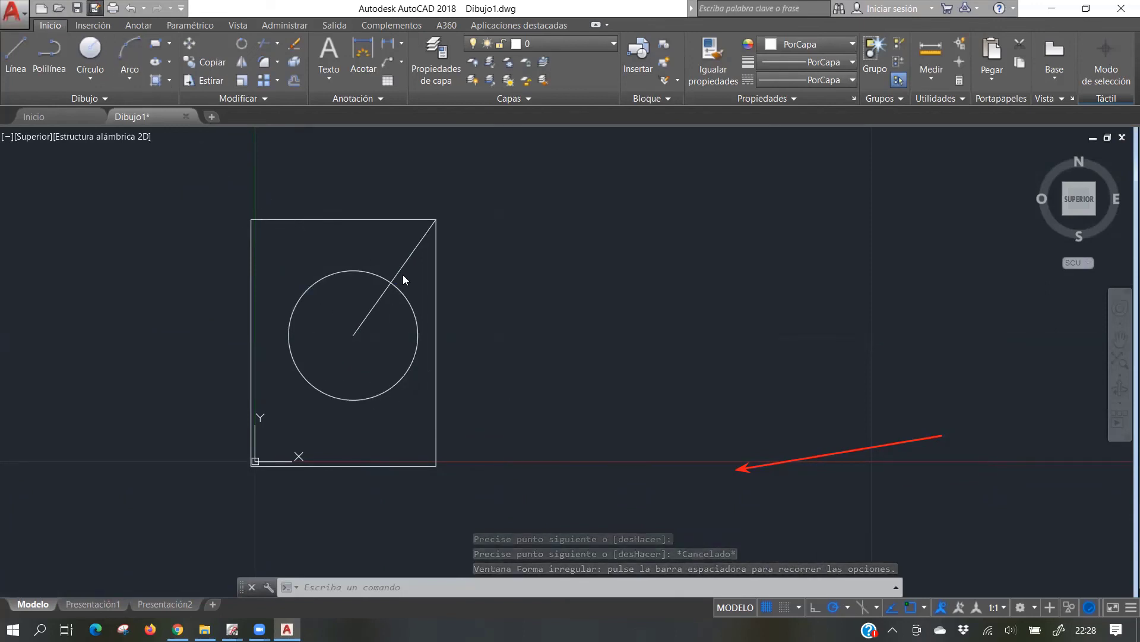
Save the drawing to the desktop as Dibujo1.dwg in the AutoCAD 2000/LT2000 DWG format
click(643, 476)
click(643, 473)
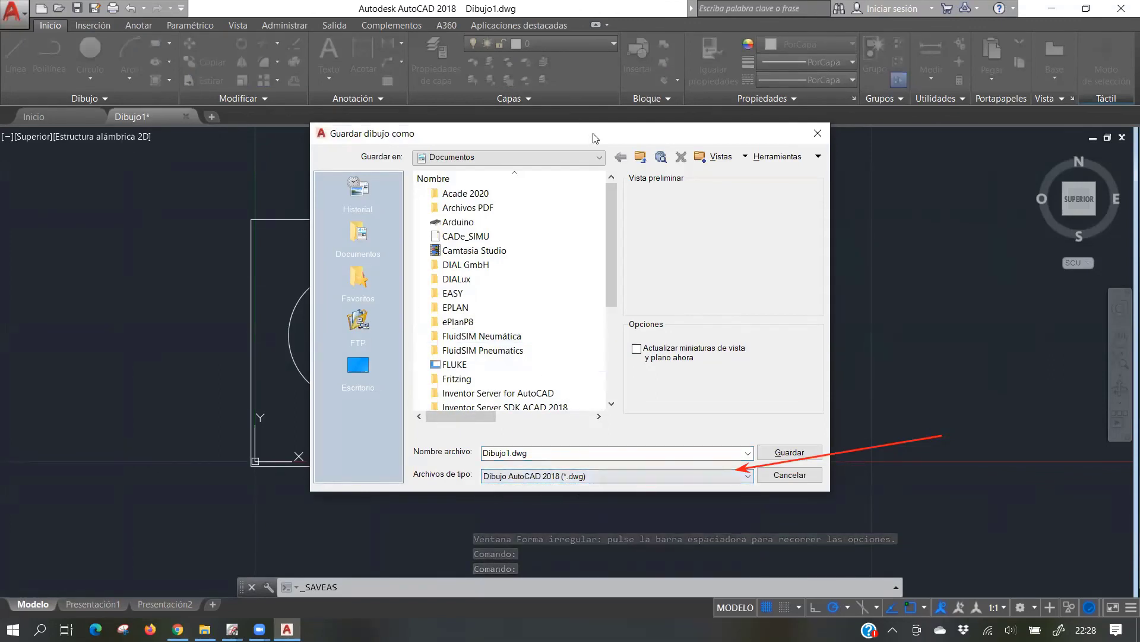
drag(594, 138, 620, 51)
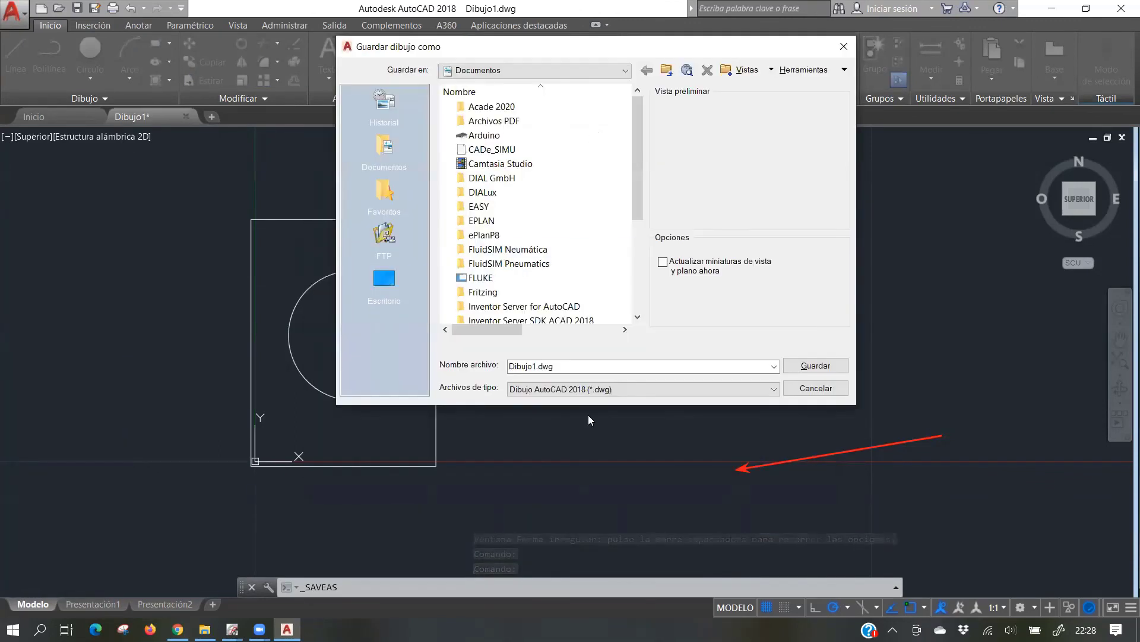
click(759, 389)
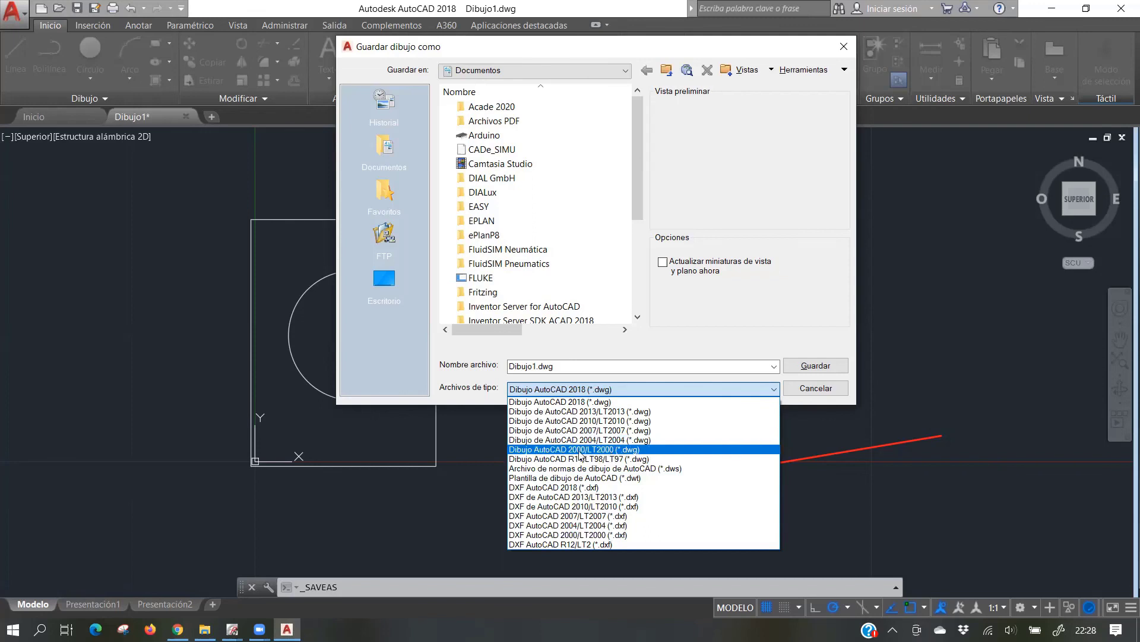
click(618, 455)
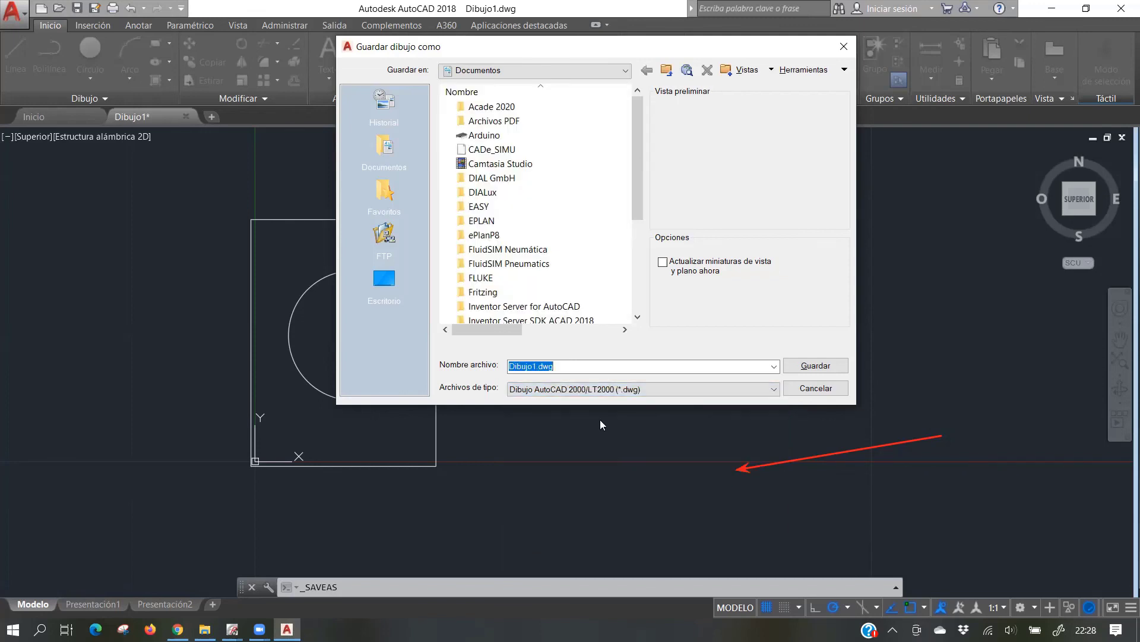
click(393, 278)
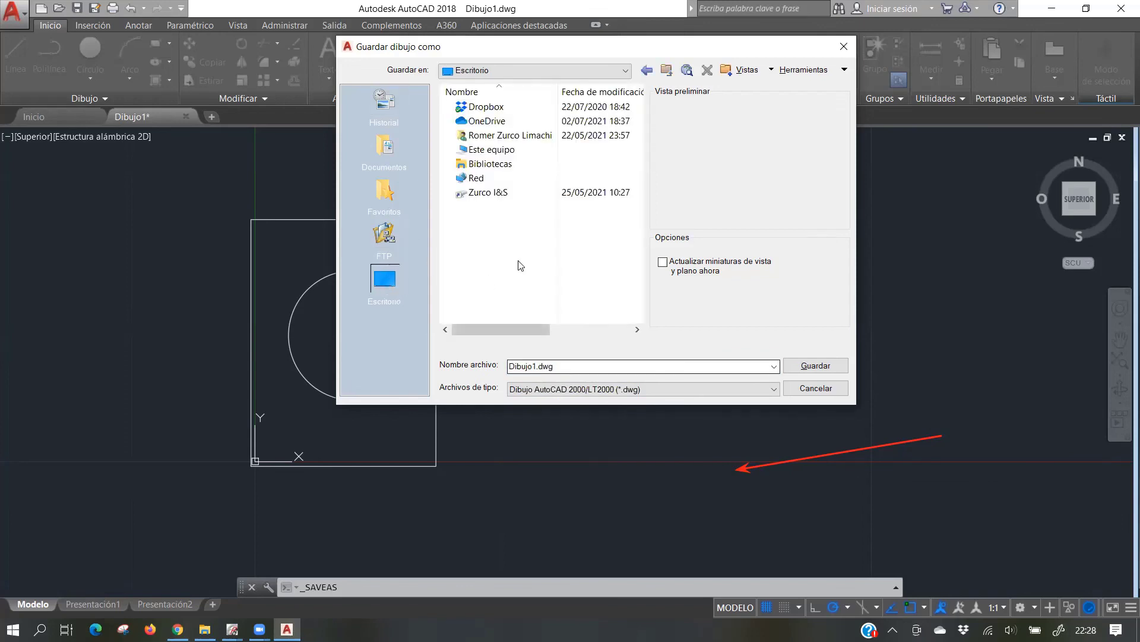
click(786, 368)
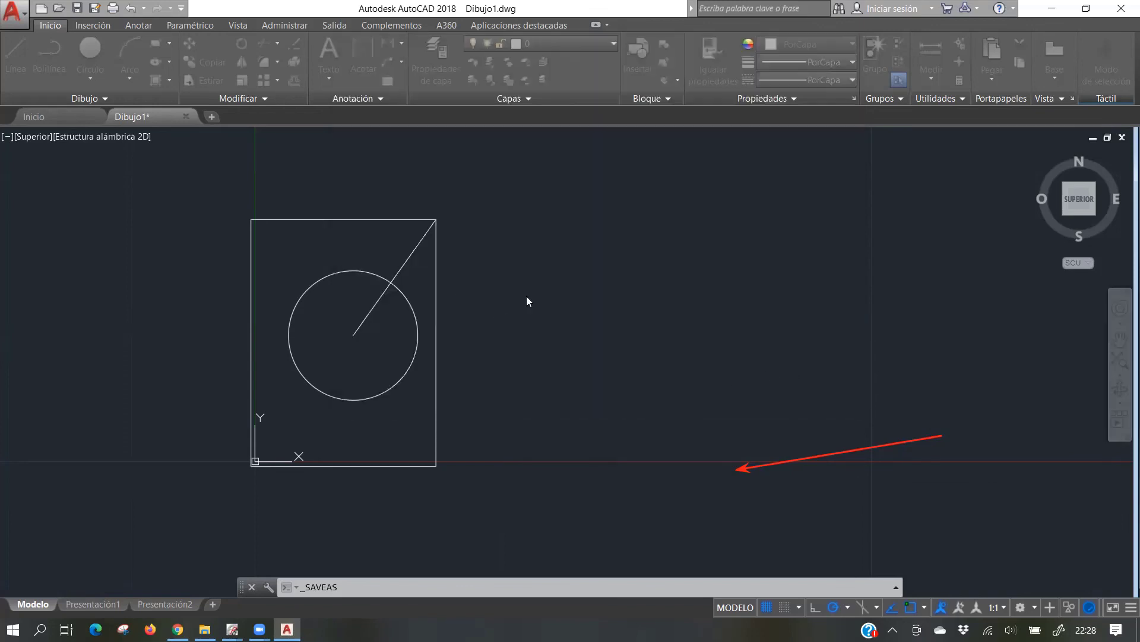
Switch to EPLAN and create page =CA1+EAA/30.a of type Plano de conexiones de bornes after page 30
click(1052, 10)
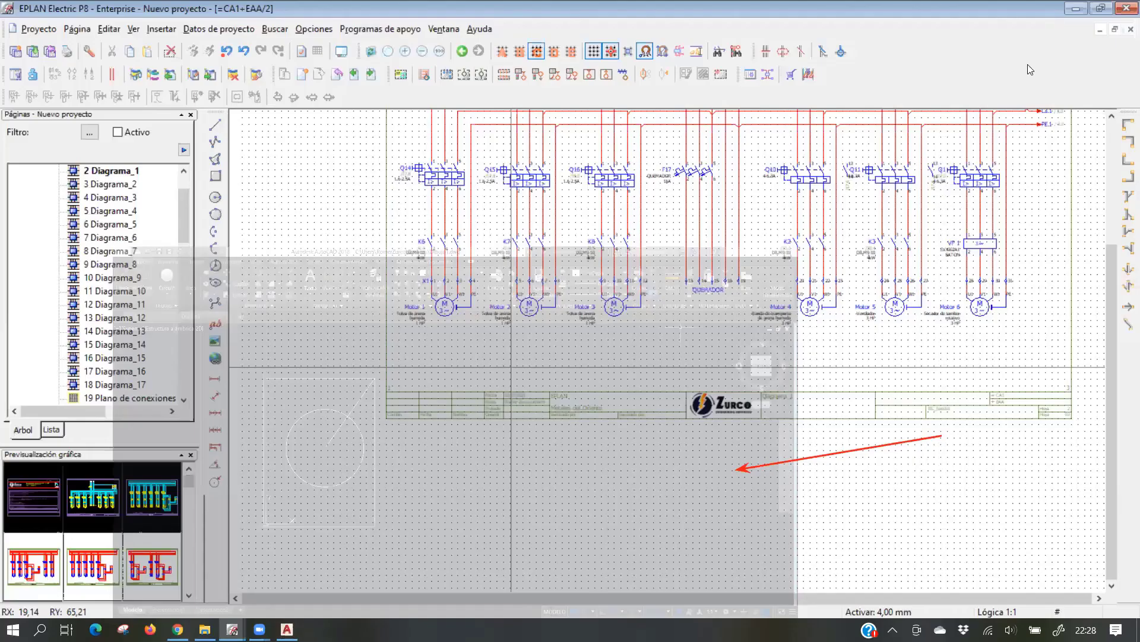
scroll(175, 315, down, 15)
scroll(175, 315, up, 15)
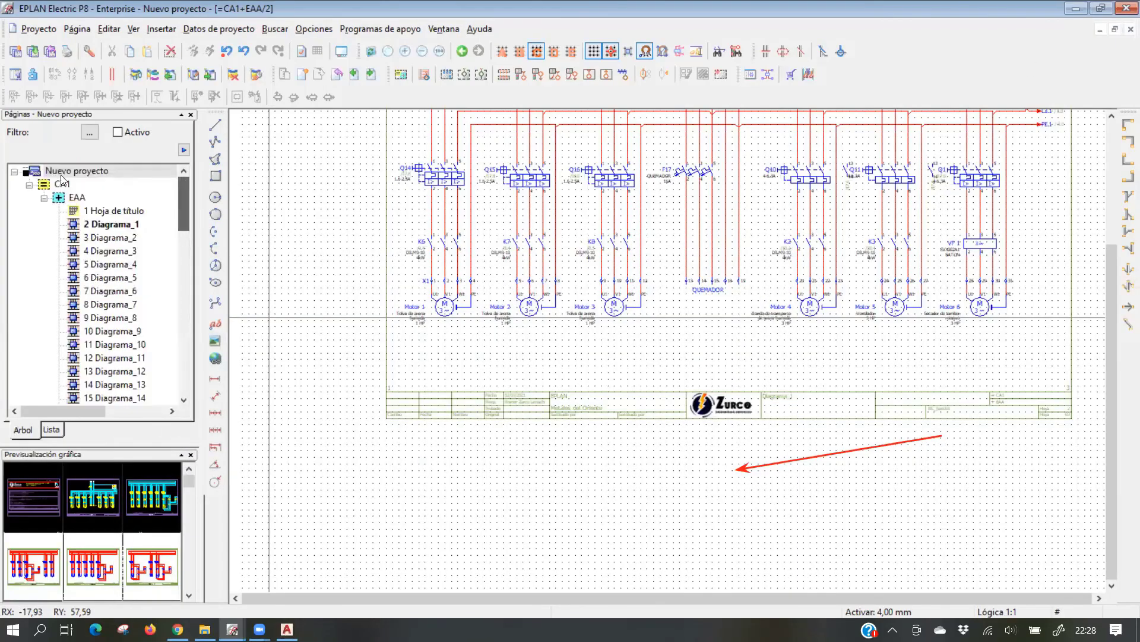
click(15, 172)
click(14, 172)
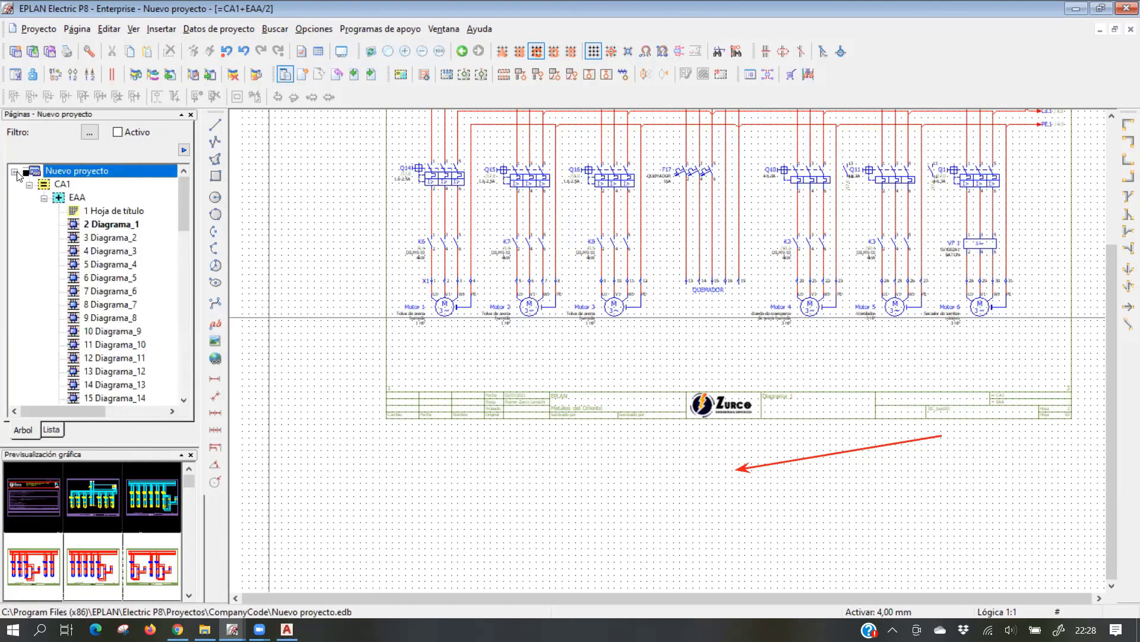
scroll(92, 264, down, 5)
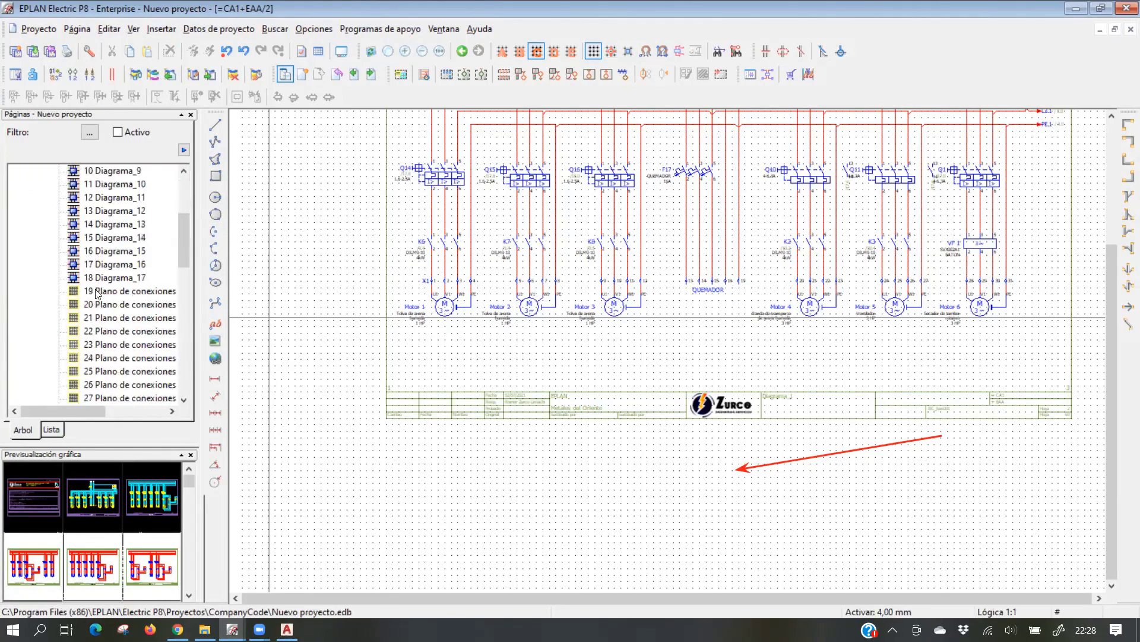
click(121, 398)
right_click(124, 398)
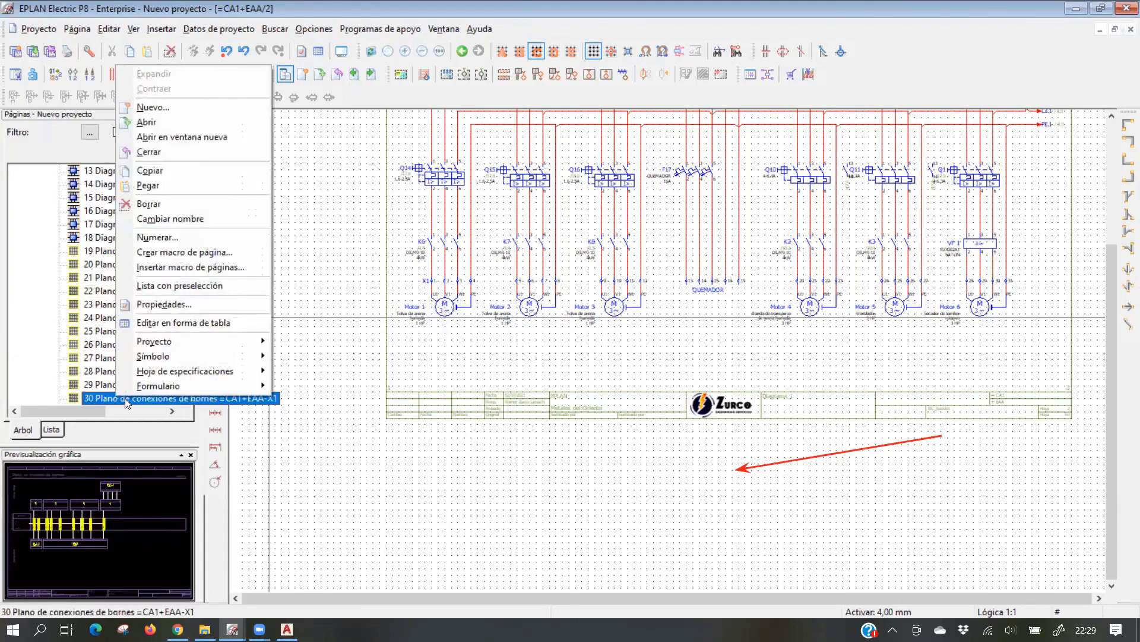
click(152, 106)
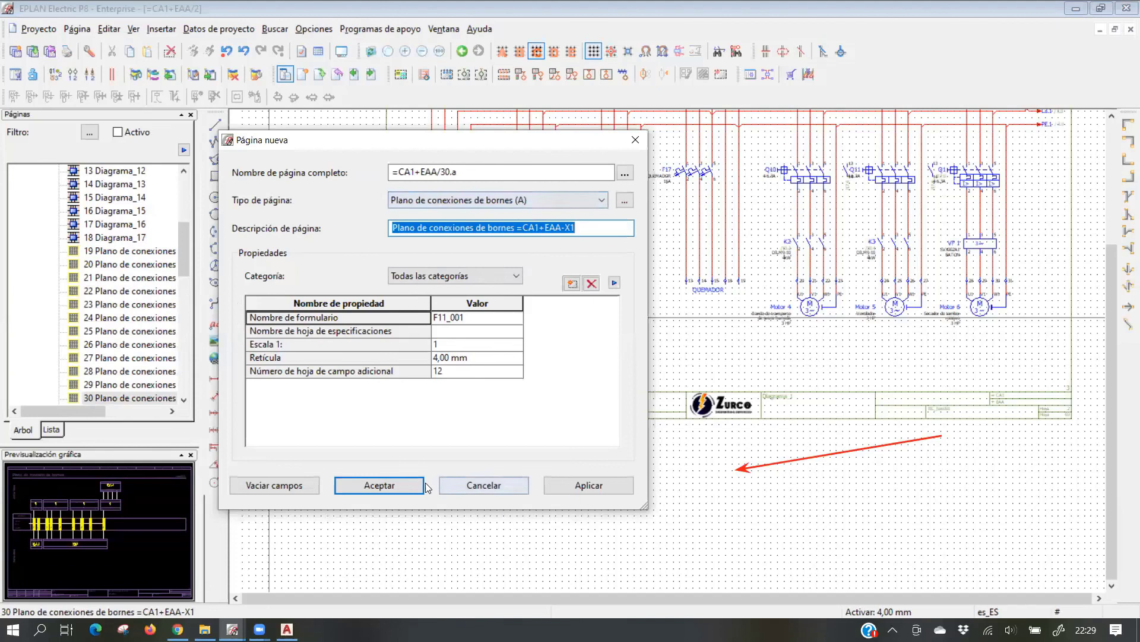
click(376, 483)
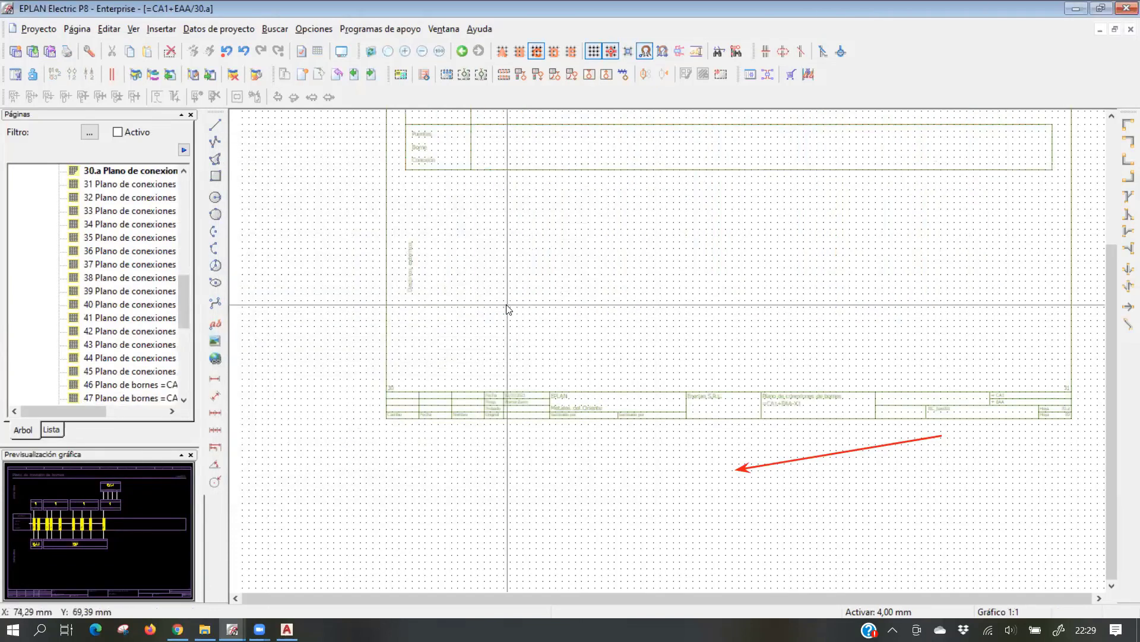
Create page =CA1+EAA/64 after the last page as an Esquema multipolar with the description CAD
drag(185, 308, 181, 402)
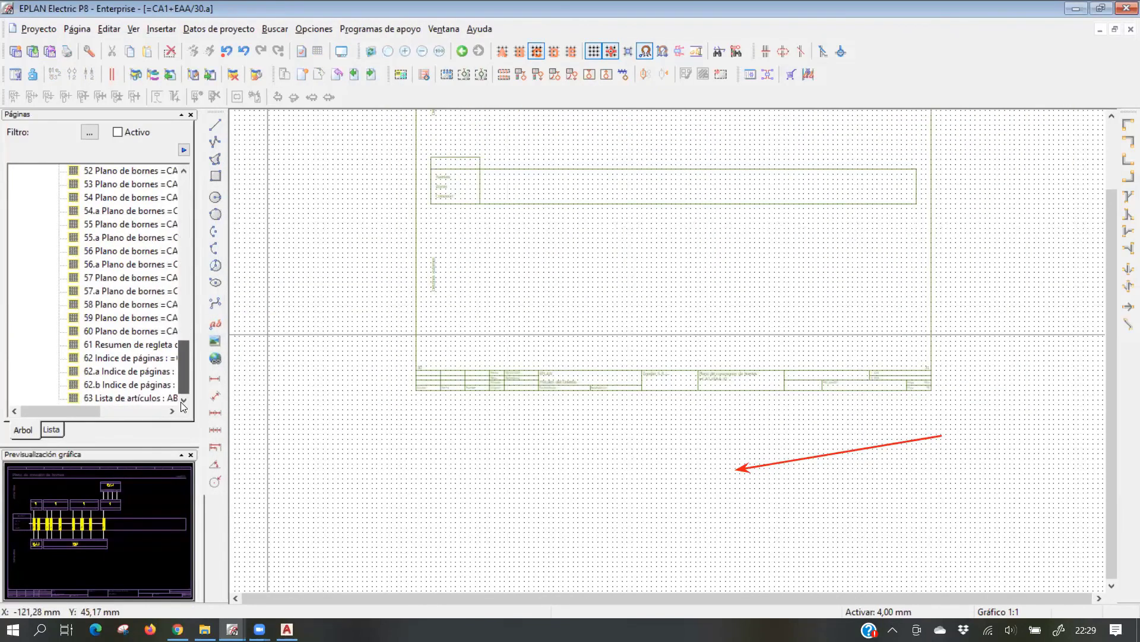
click(149, 398)
right_click(147, 398)
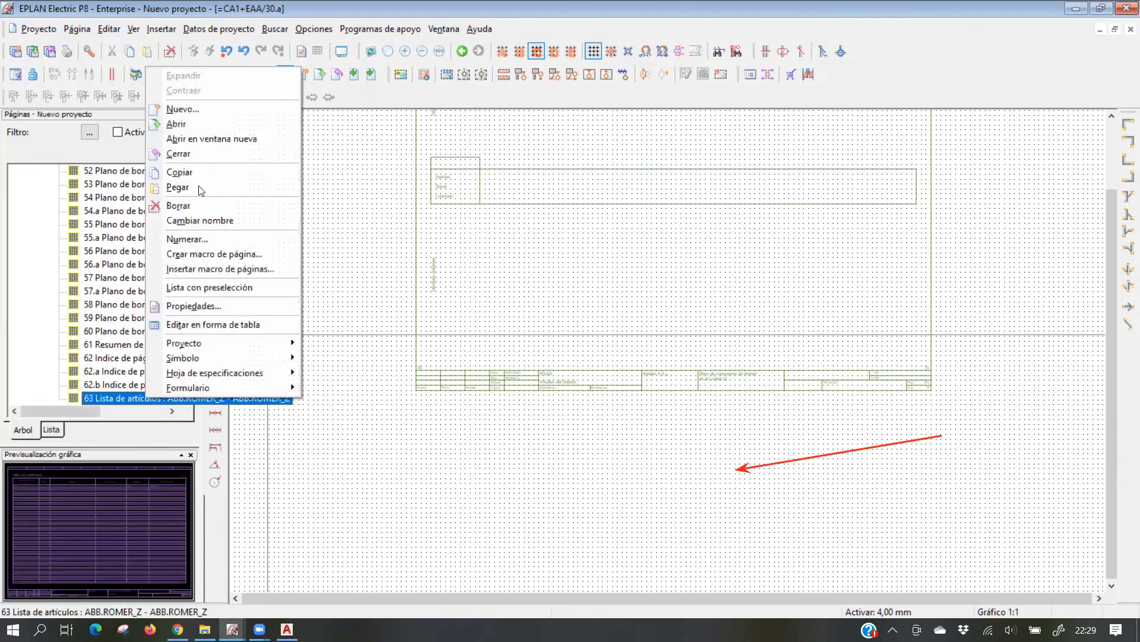
click(196, 112)
click(545, 198)
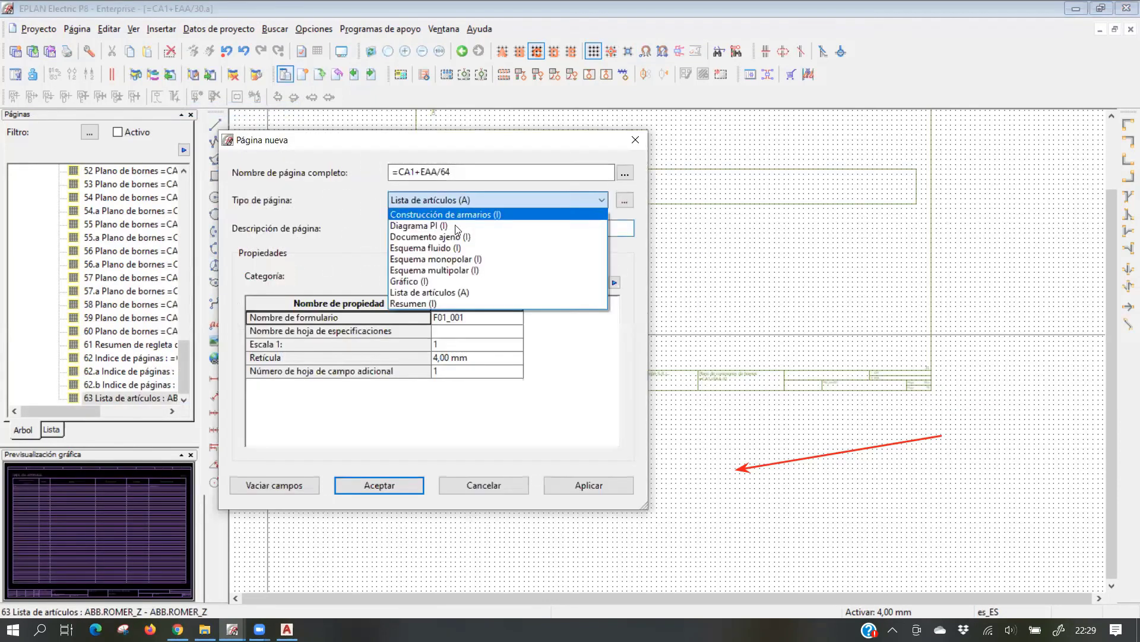
click(451, 275)
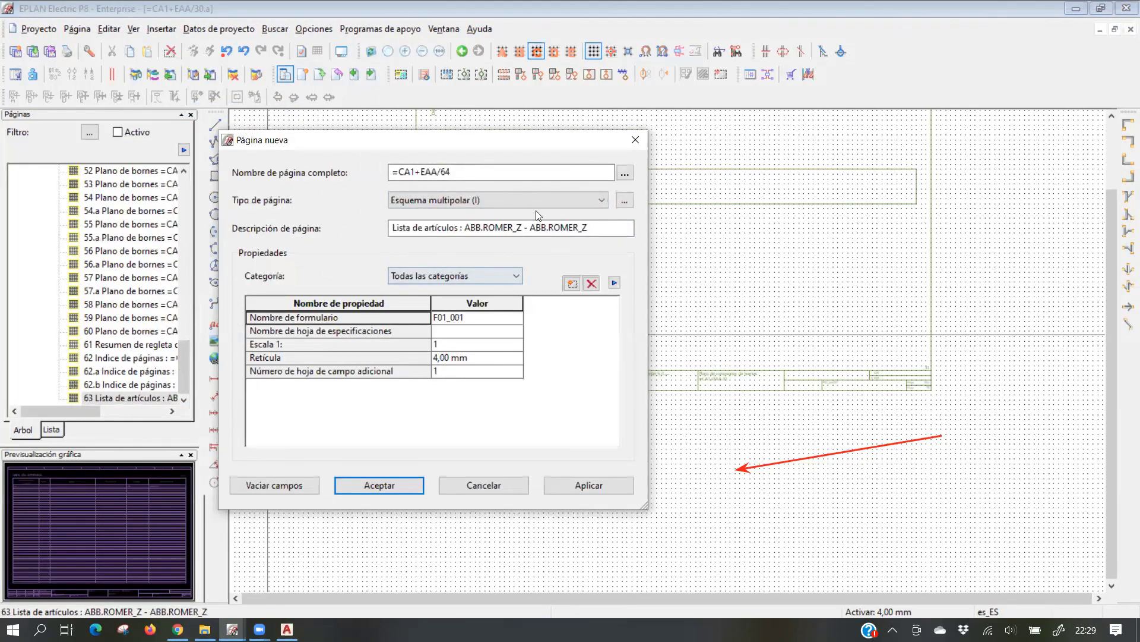
key(Tab)
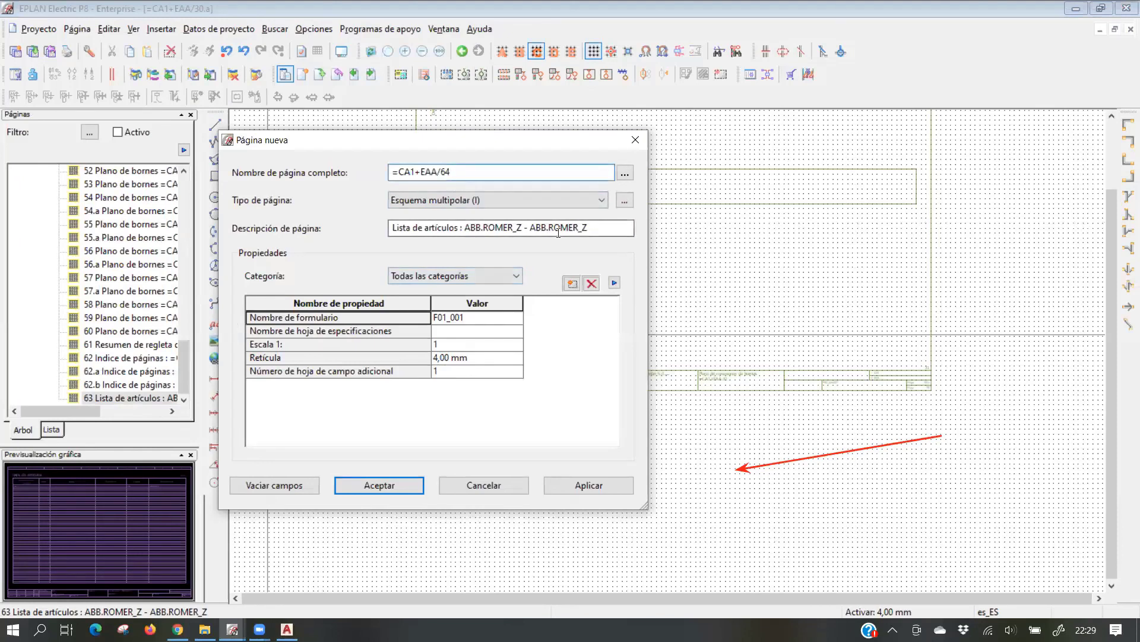
text(PL)
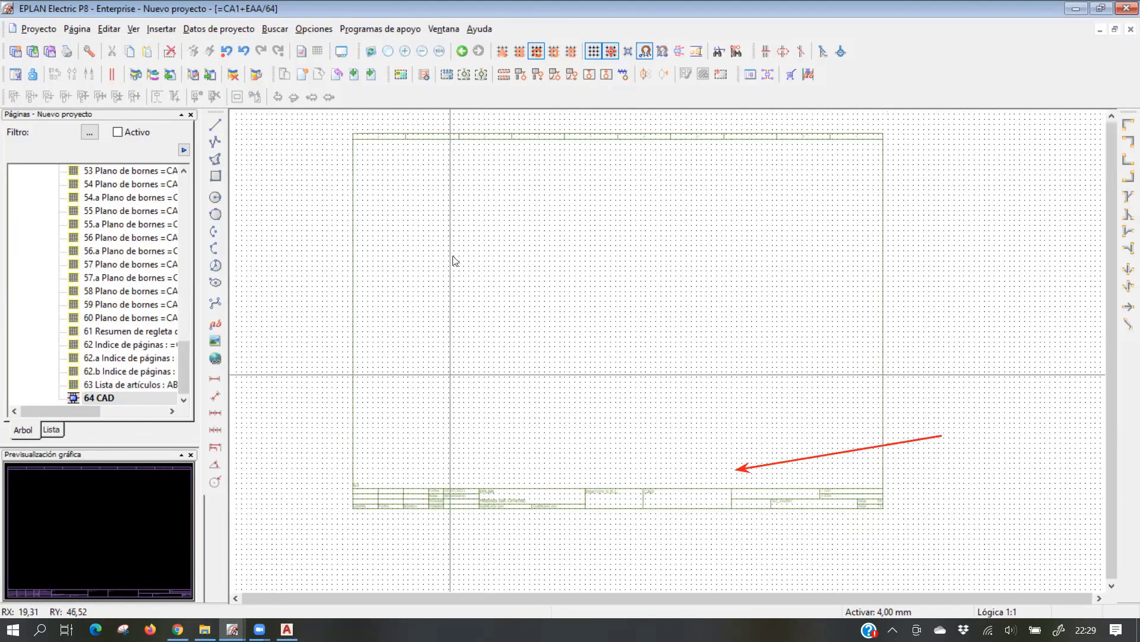
Try to import Dibujo1.dwg from the desktop into the CAD page with the Estándar scheme and automatic scaling
click(161, 29)
mouse_move(209, 125)
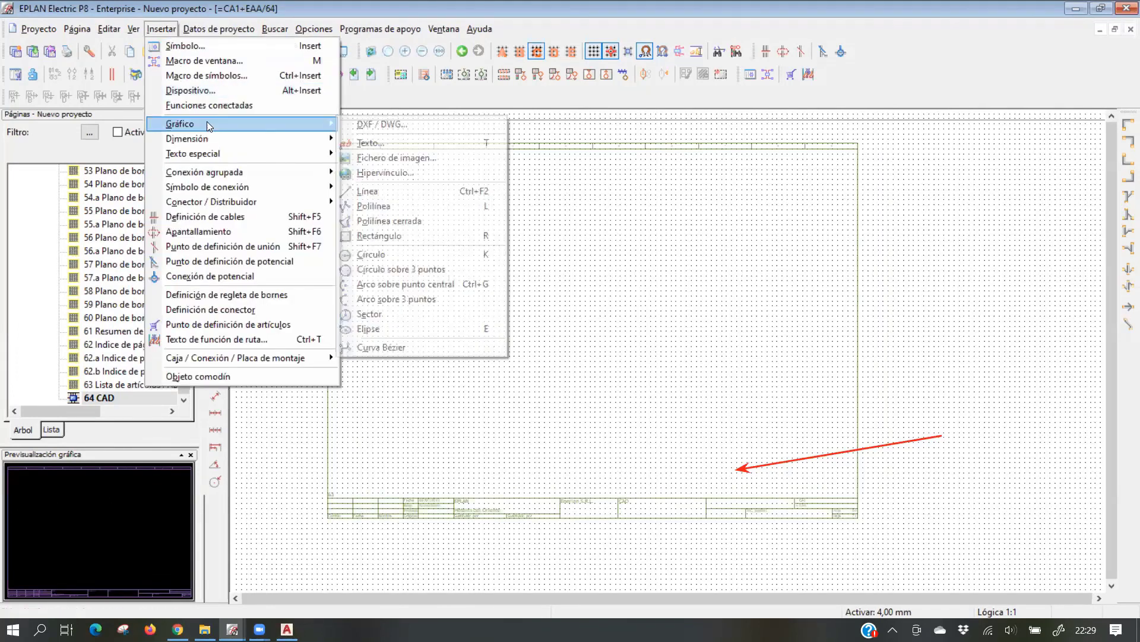
click(407, 125)
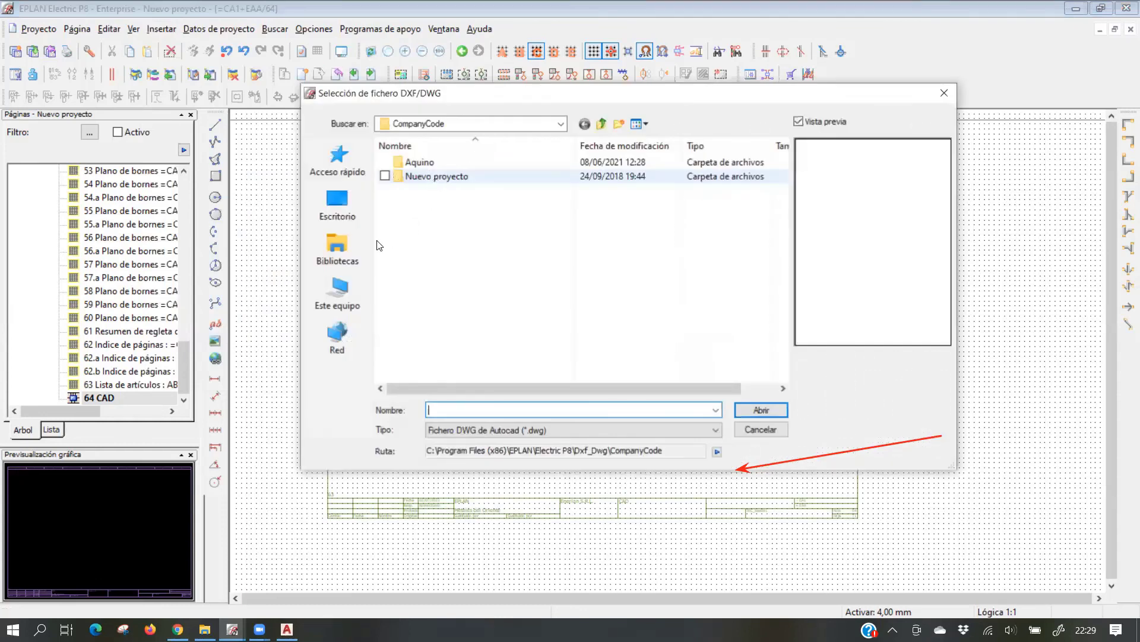
click(337, 205)
click(455, 267)
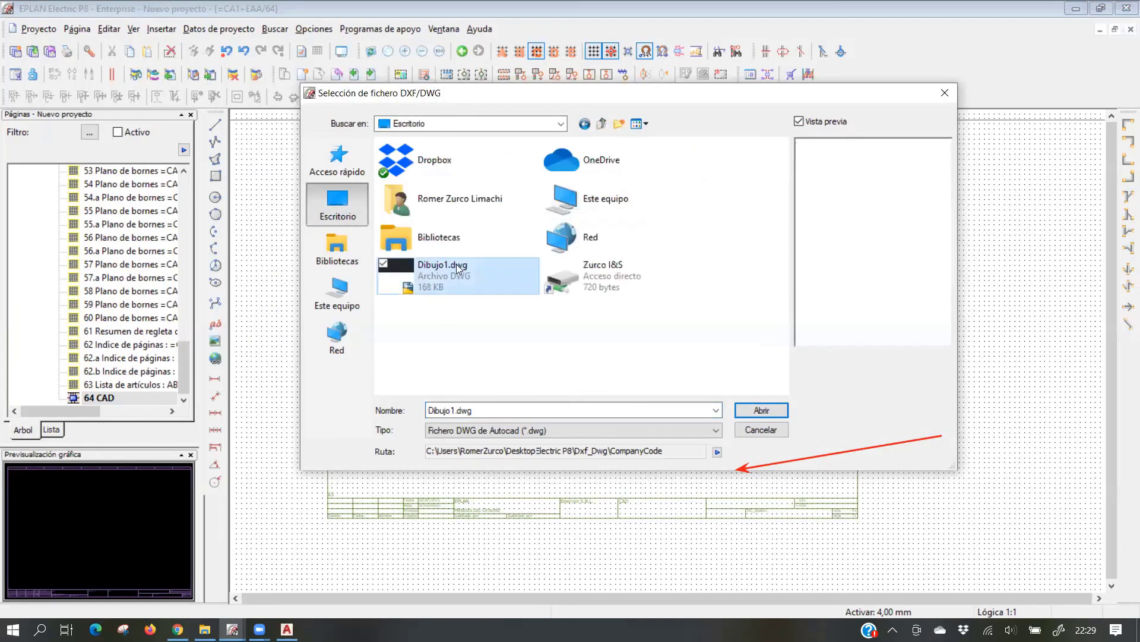
click(757, 410)
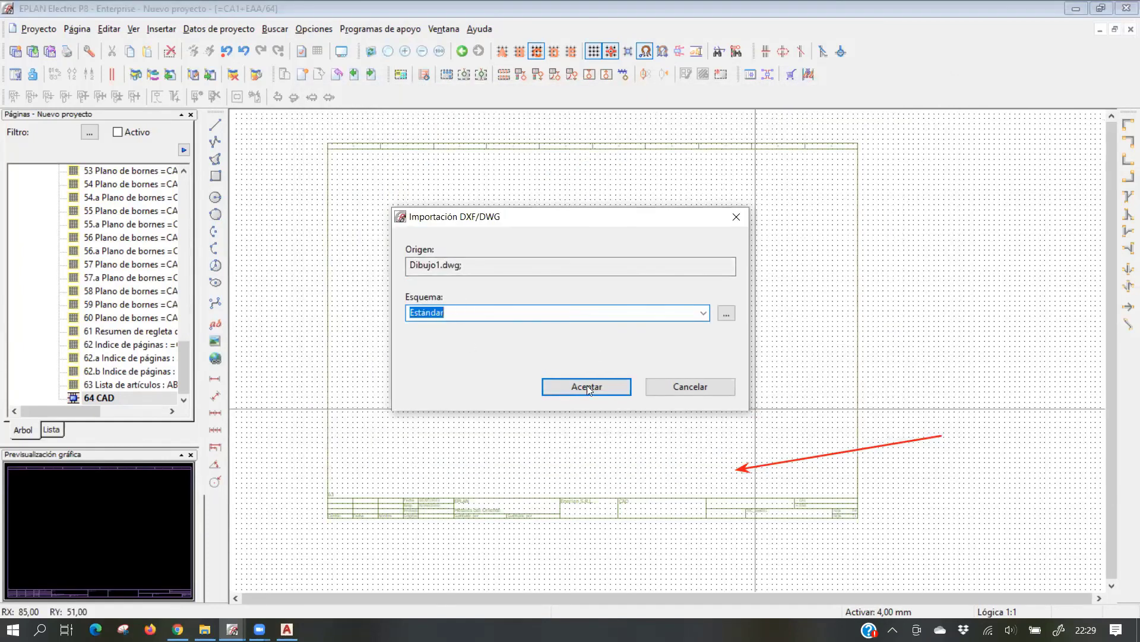
click(587, 388)
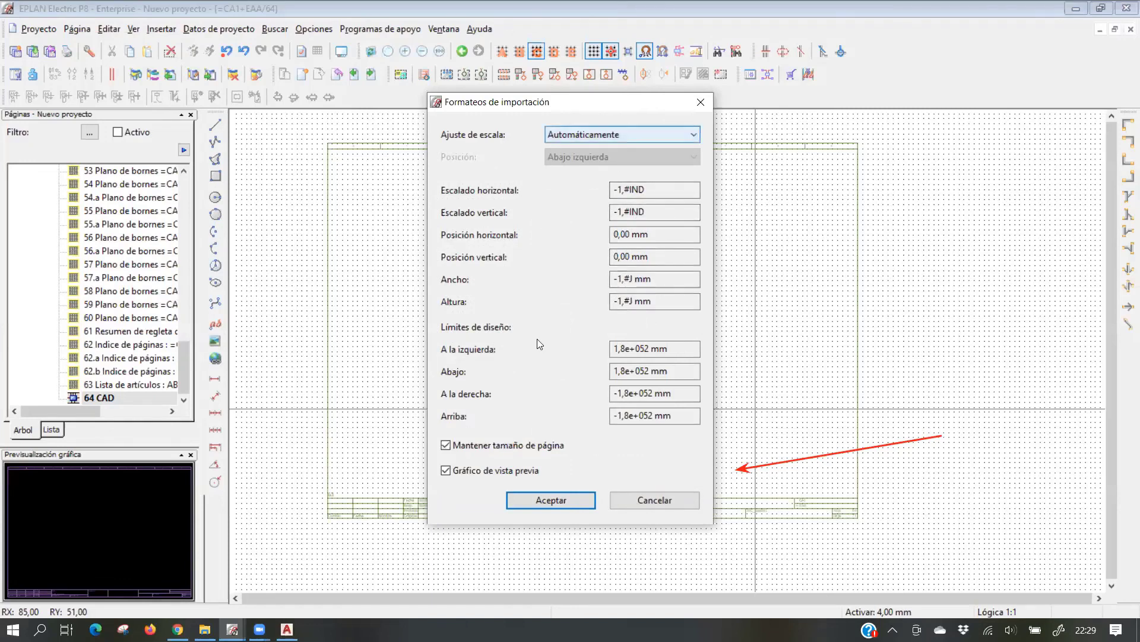
click(563, 501)
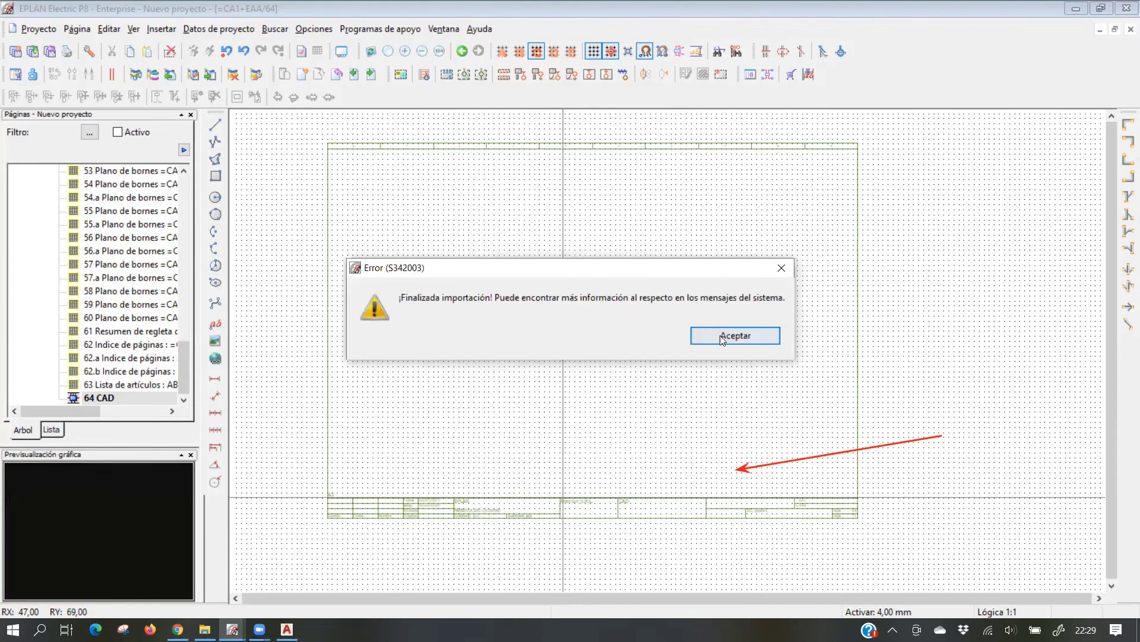